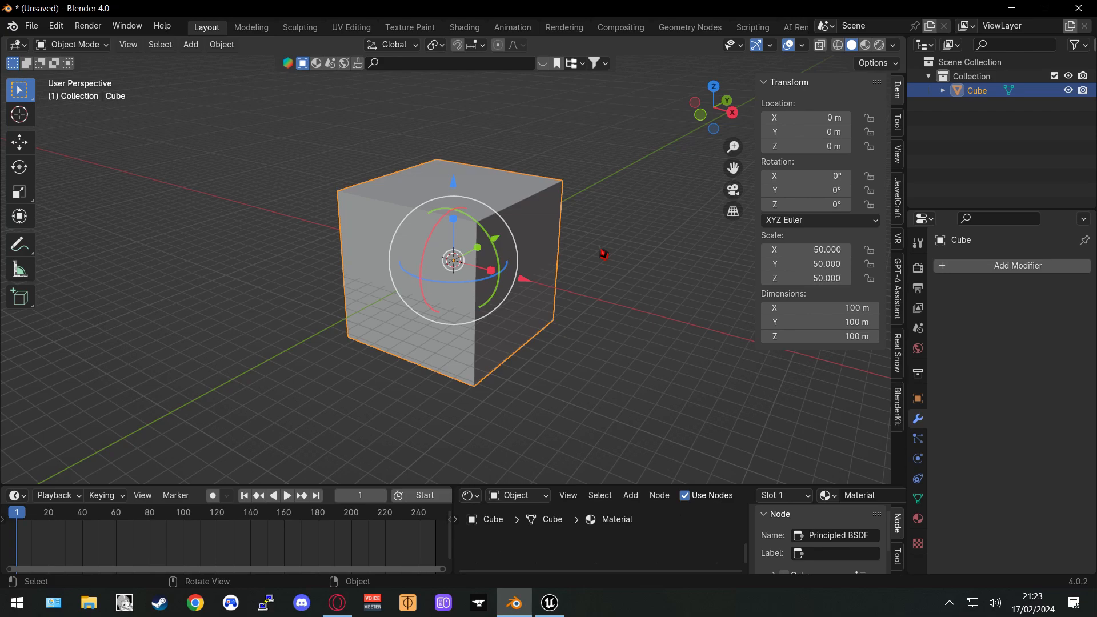
{"action": "middle_click_drag", "start_coordinate": [603, 254], "coordinate": [608, 258]}
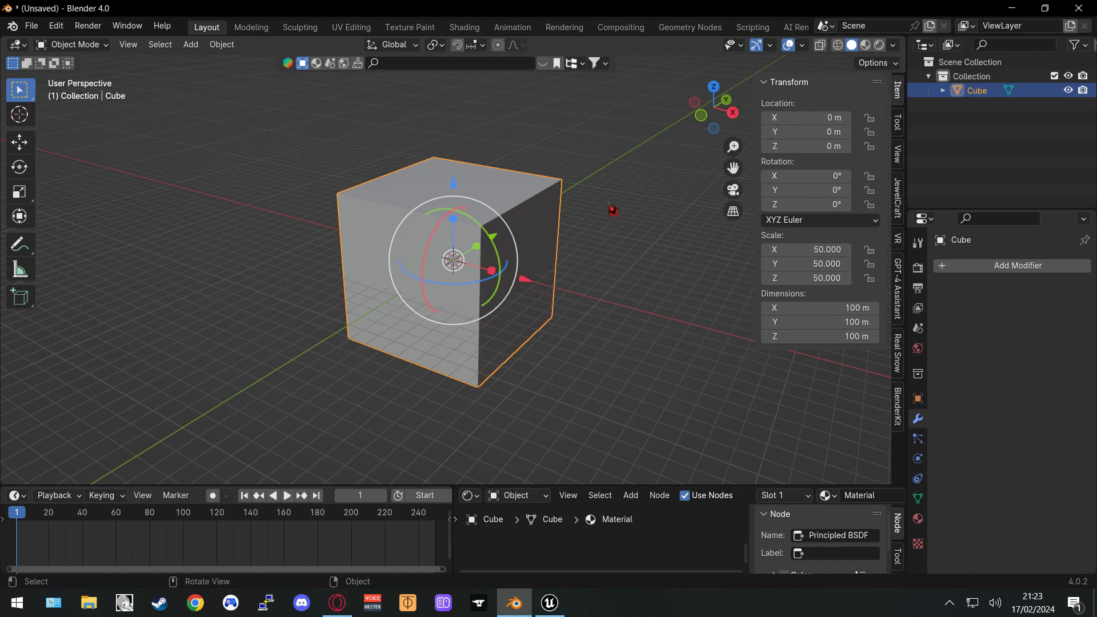
{"action": "middle_click_drag", "start_coordinate": [608, 204], "coordinate": [610, 252]}
{"action": "middle_click_drag", "start_coordinate": [473, 343], "coordinate": [416, 290]}
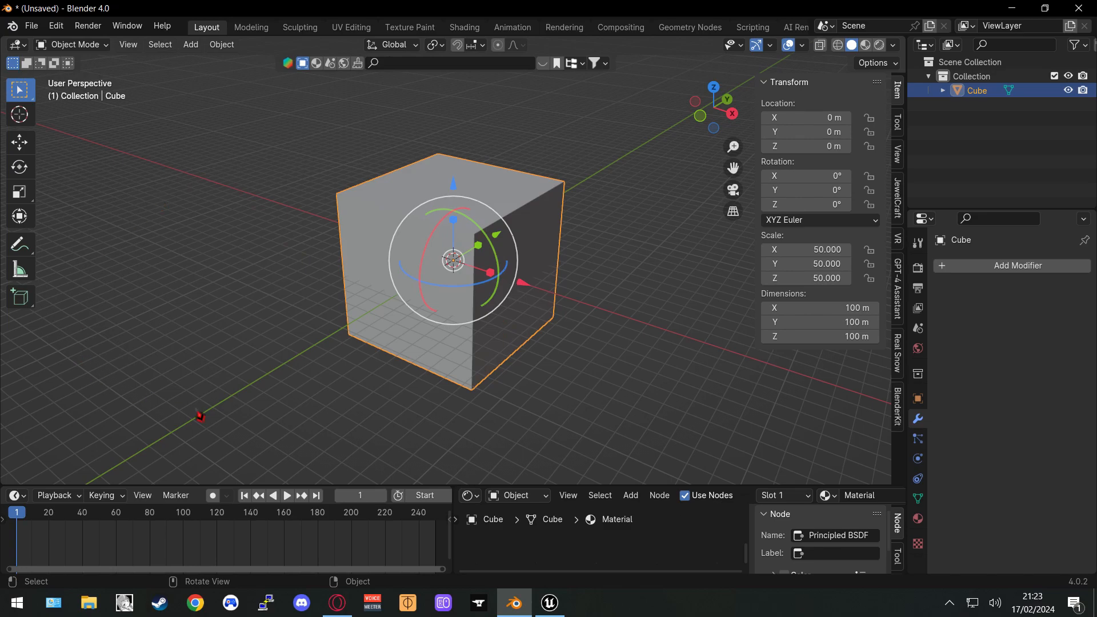
{"action": "middle_click_drag", "start_coordinate": [377, 382], "coordinate": [427, 394]}
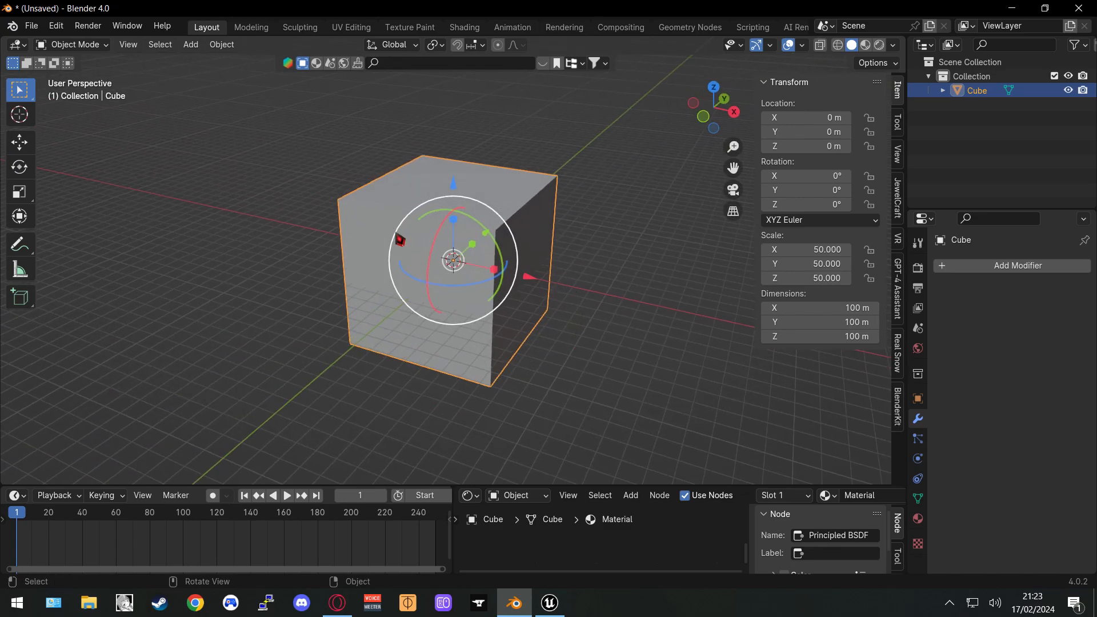
{"action": "middle_click_drag", "start_coordinate": [612, 277], "coordinate": [592, 279]}
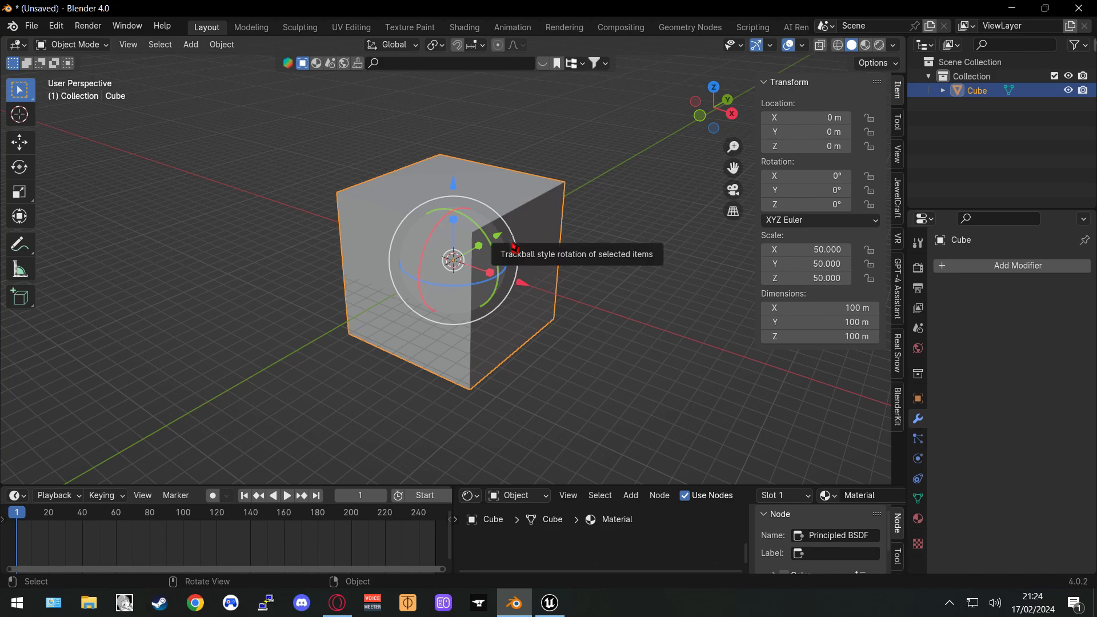
{"action": "middle_click_drag", "start_coordinate": [511, 250], "coordinate": [502, 200]}
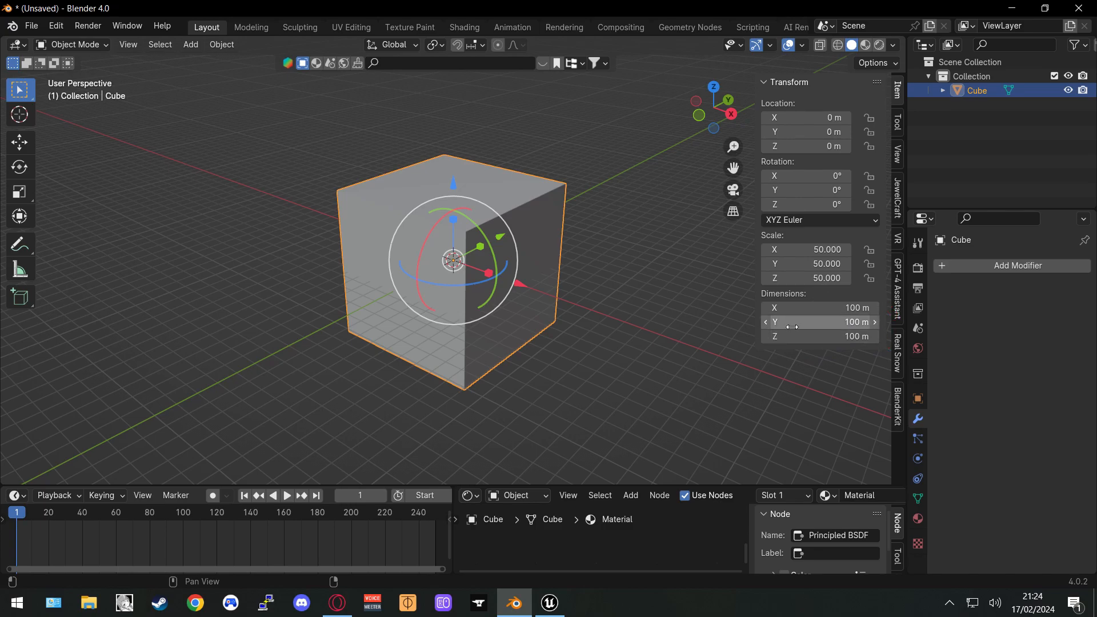
{"action": "middle_click_drag", "start_coordinate": [682, 337], "coordinate": [675, 338]}
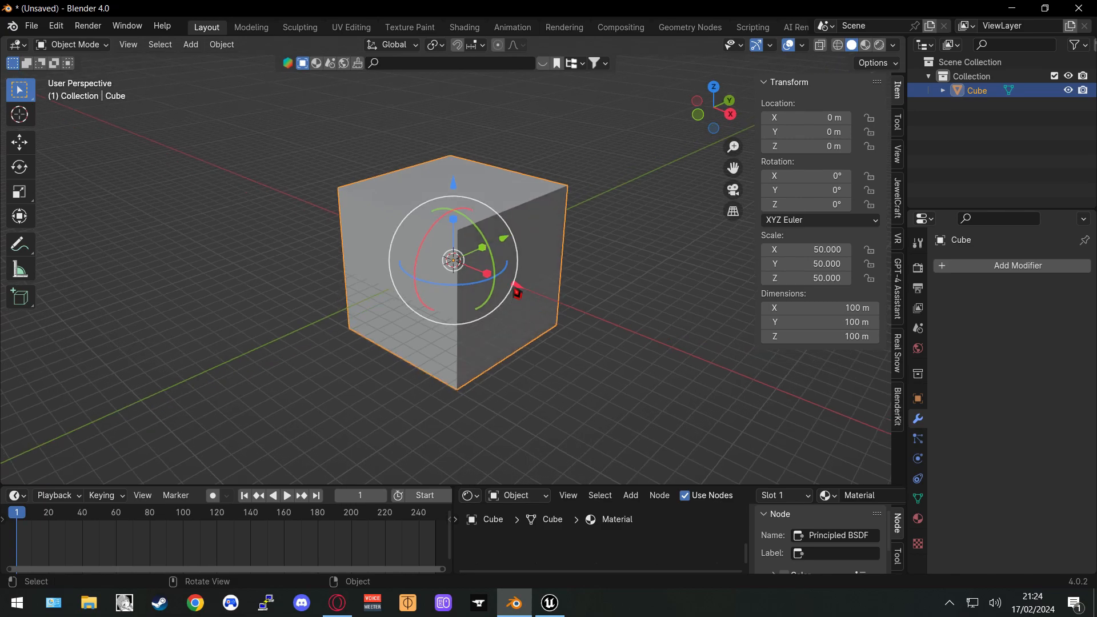
{"action": "middle_click_drag", "start_coordinate": [477, 351], "coordinate": [502, 358]}
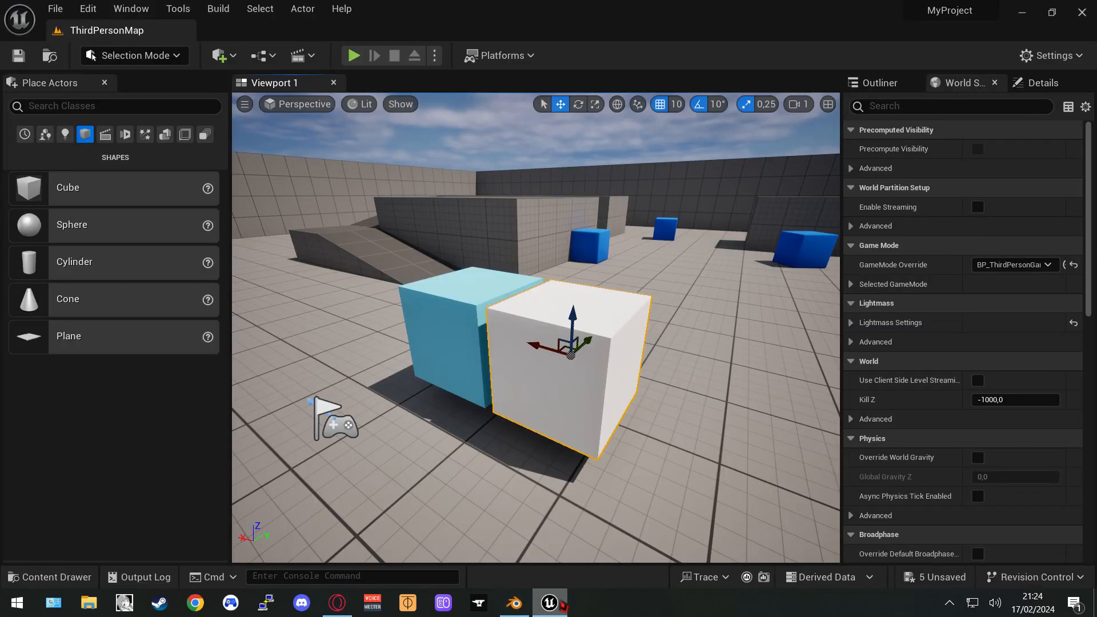
Switch to Unreal Engine and compare the light blue cube with the white cube beside it in the level
{"action": "left_click", "coordinate": [550, 602]}
{"action": "right_click_drag", "start_coordinate": [513, 417], "coordinate": [532, 419]}
{"action": "left_click", "coordinate": [427, 385]}
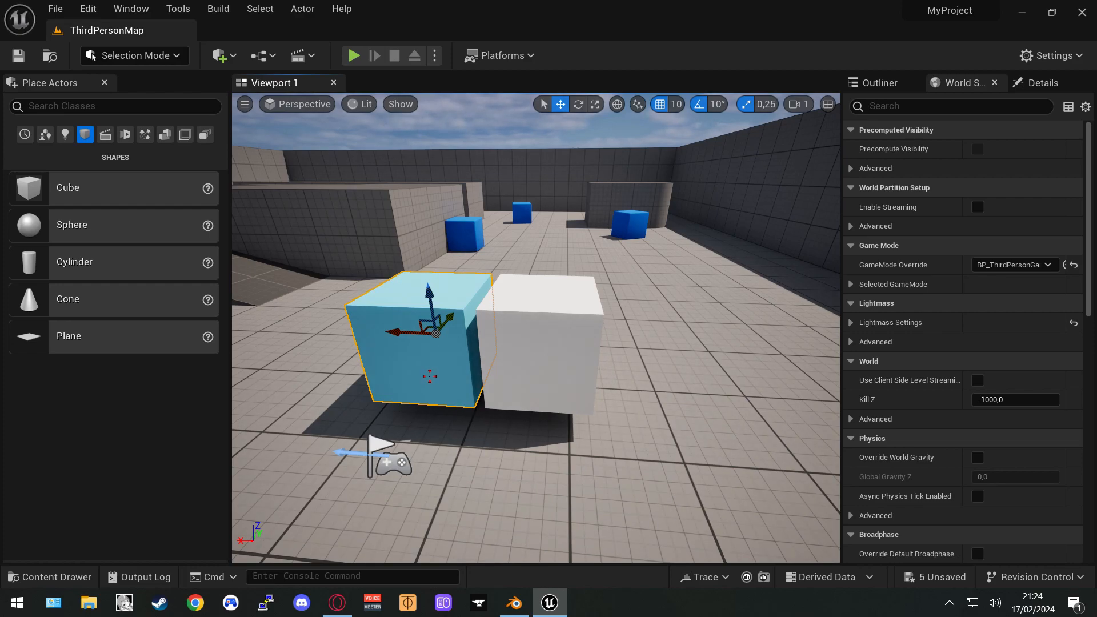
{"action": "left_click", "coordinate": [565, 354]}
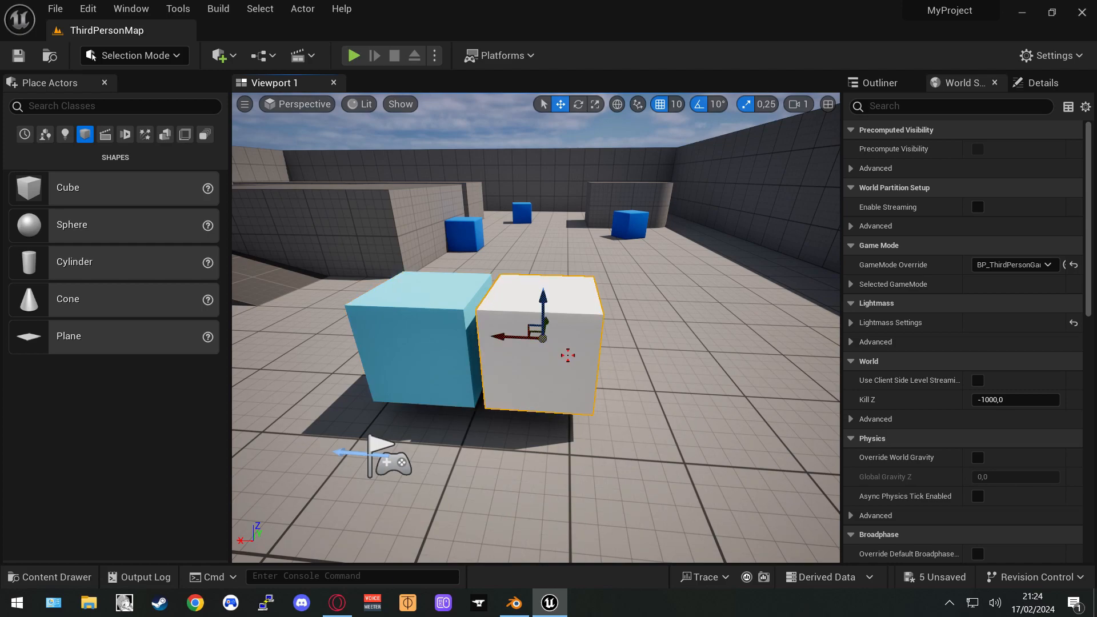
Switch back to Blender and move the cube along the X axis to about -188 m
{"action": "middle_click_drag", "start_coordinate": [617, 355], "coordinate": [581, 360]}
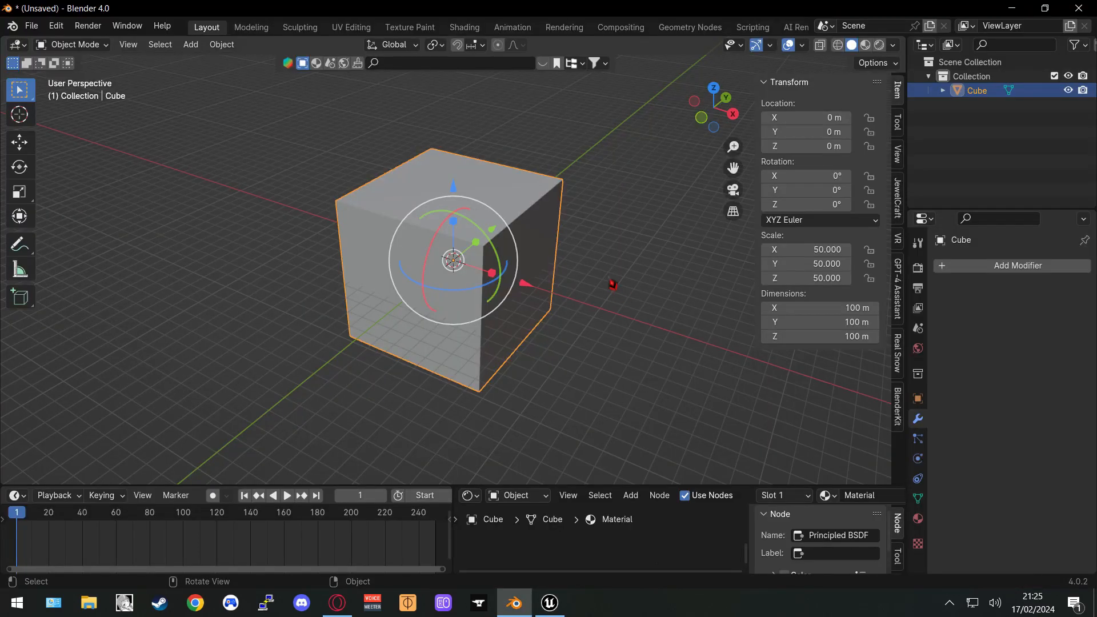
{"action": "middle_click_drag", "start_coordinate": [607, 274], "coordinate": [602, 249]}
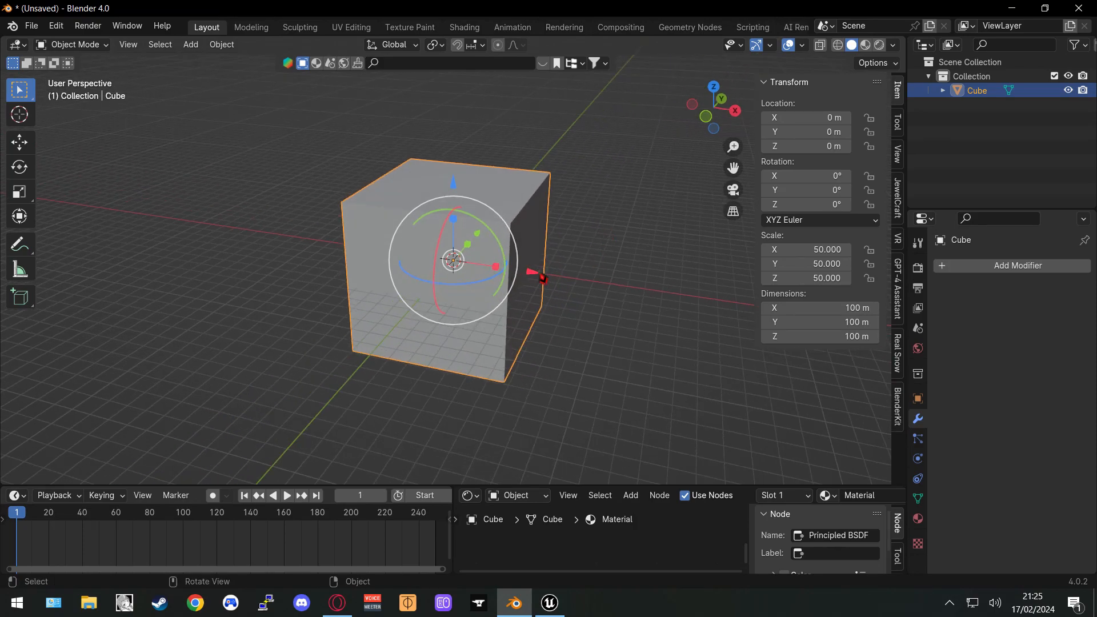
{"action": "left_click_drag", "start_coordinate": [538, 277], "coordinate": [329, 285]}
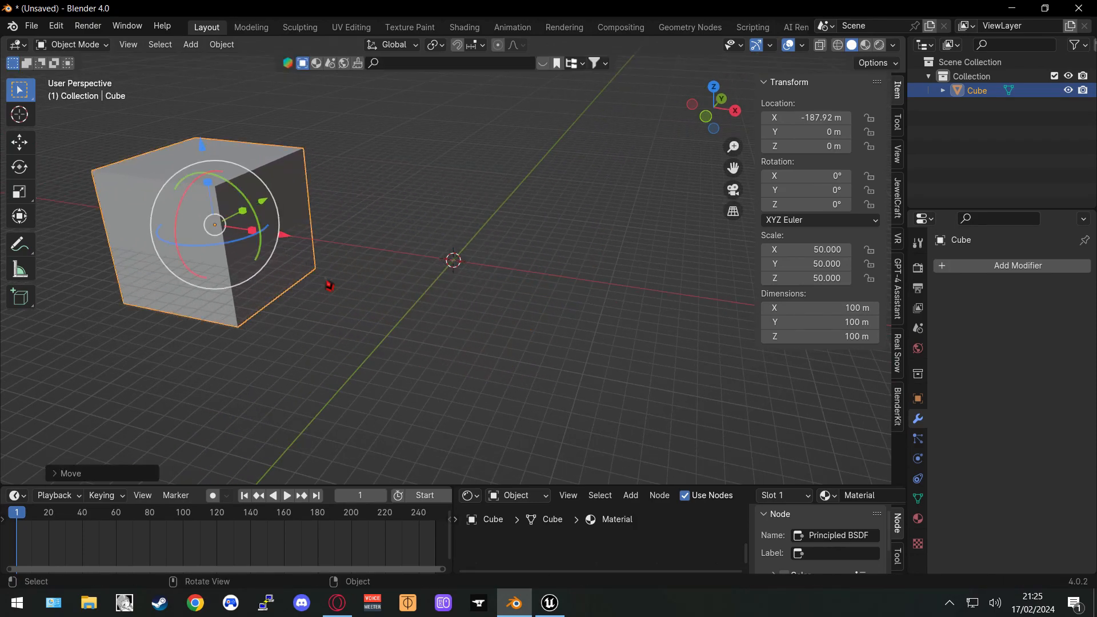
Import the FBX file Spider.fbx from the Objects folder into the scene
{"action": "left_click", "coordinate": [32, 25]}
{"action": "mouse_move", "coordinate": [117, 246]}
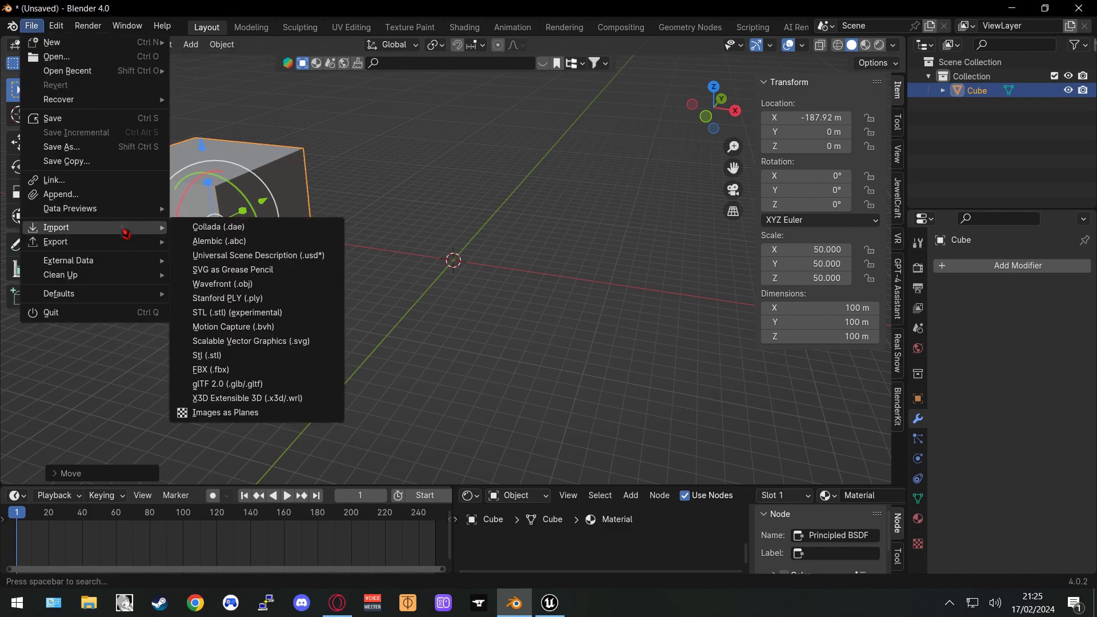
{"action": "left_click", "coordinate": [214, 374]}
{"action": "scroll", "coordinate": [466, 334], "scroll_direction": "down", "scroll_amount": 8}
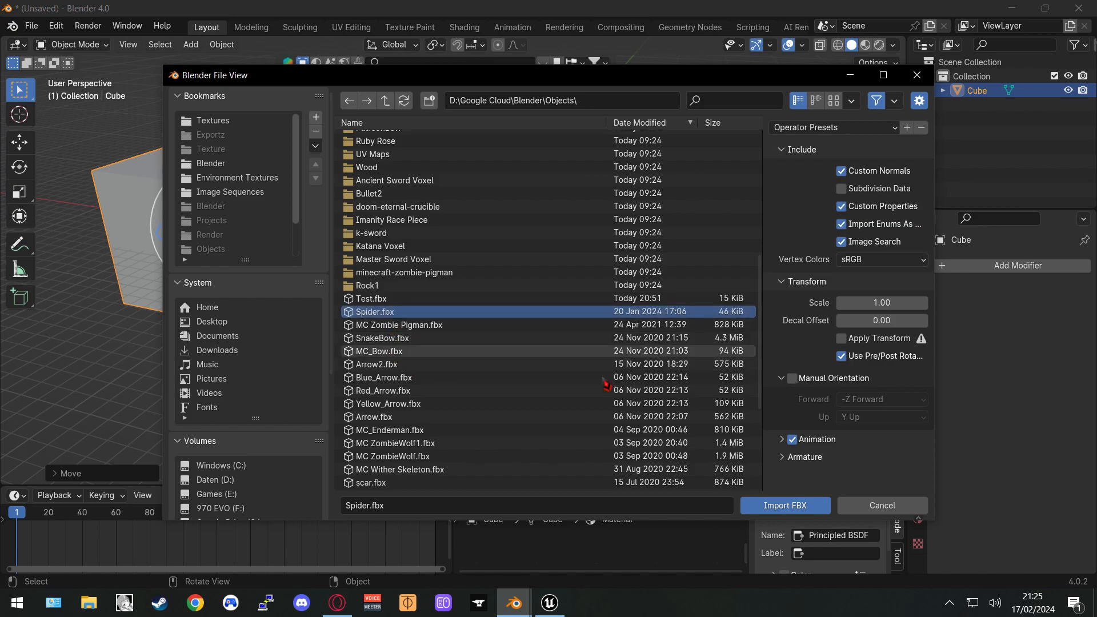
{"action": "left_click", "coordinate": [784, 505]}
Delete the camera and the lamp that came with the spider model
{"action": "scroll", "coordinate": [575, 334], "scroll_direction": "up", "scroll_amount": 10}
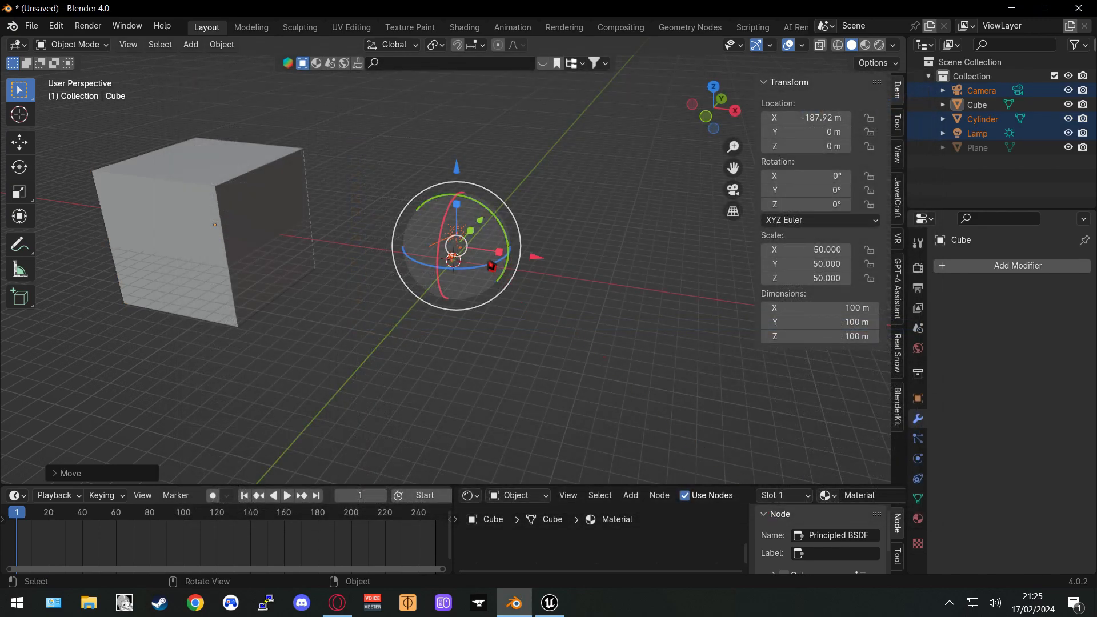
{"action": "scroll", "coordinate": [445, 269], "scroll_direction": "down", "scroll_amount": 10}
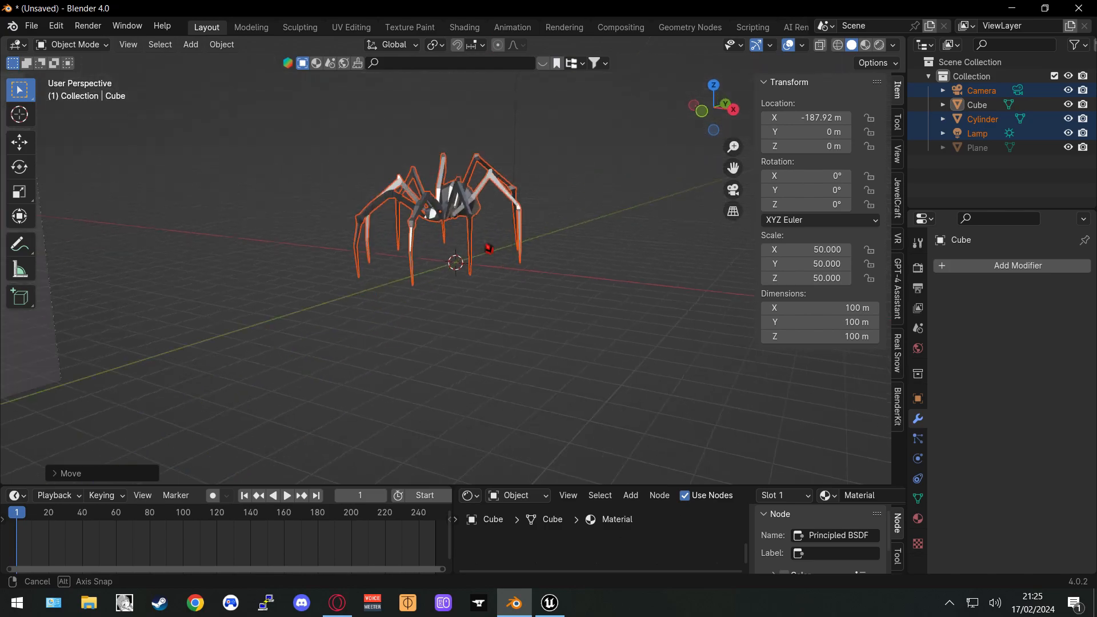
{"action": "scroll", "coordinate": [462, 275], "scroll_direction": "down", "scroll_amount": 3}
{"action": "middle_click_drag", "start_coordinate": [508, 275], "coordinate": [451, 277]}
{"action": "middle_click_drag", "start_coordinate": [314, 237], "coordinate": [600, 350]}
{"action": "scroll", "coordinate": [517, 269], "scroll_direction": "up", "scroll_amount": 9}
{"action": "left_click", "coordinate": [600, 347]}
{"action": "left_click_drag", "start_coordinate": [604, 345], "coordinate": [419, 103]}
{"action": "key", "text": "Delete"}
Select the spider and set its X, Y and Z location to 0
{"action": "middle_click_drag", "start_coordinate": [440, 163], "coordinate": [465, 326]}
{"action": "middle_click_drag", "start_coordinate": [480, 377], "coordinate": [497, 306], "text": "shift"}
{"action": "scroll", "coordinate": [496, 307], "scroll_direction": "up", "scroll_amount": 3}
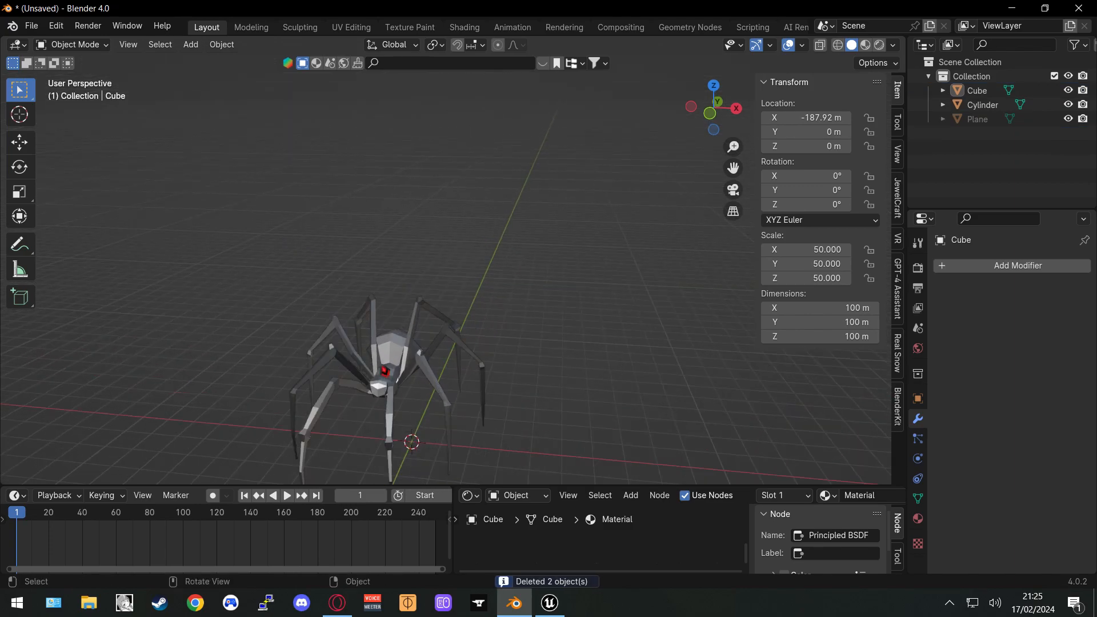
{"action": "left_click", "coordinate": [384, 372]}
{"action": "middle_click_drag", "start_coordinate": [384, 372], "coordinate": [394, 301], "text": "shift"}
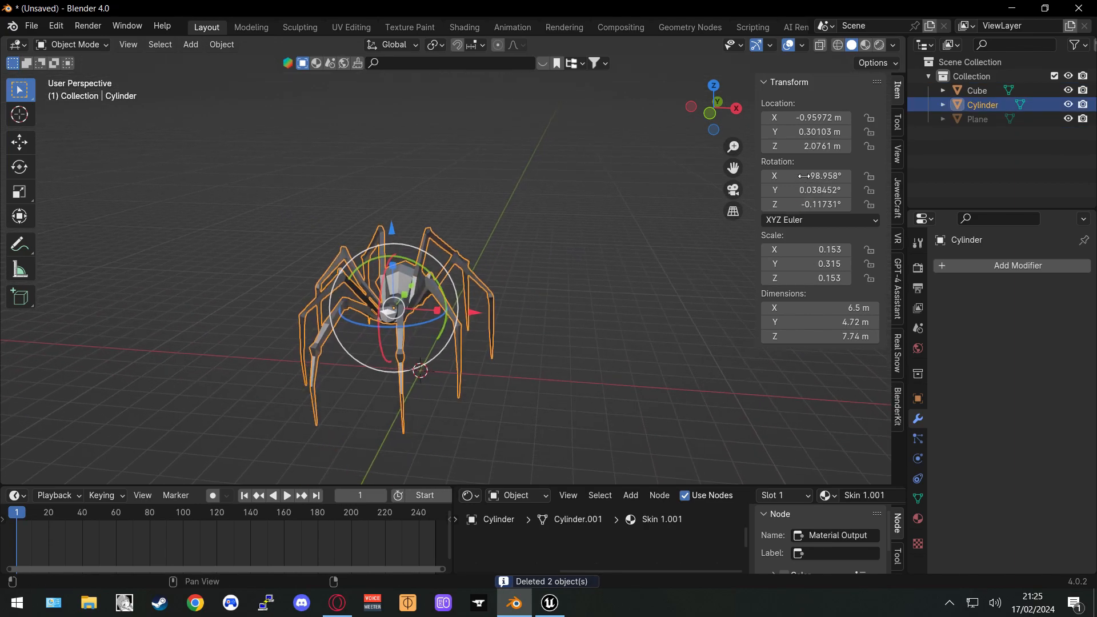
{"action": "left_click", "coordinate": [813, 120]}
{"action": "type", "text": "0"}
{"action": "key", "text": "Tab"}
{"action": "type", "text": "0"}
{"action": "key", "text": "Tab"}
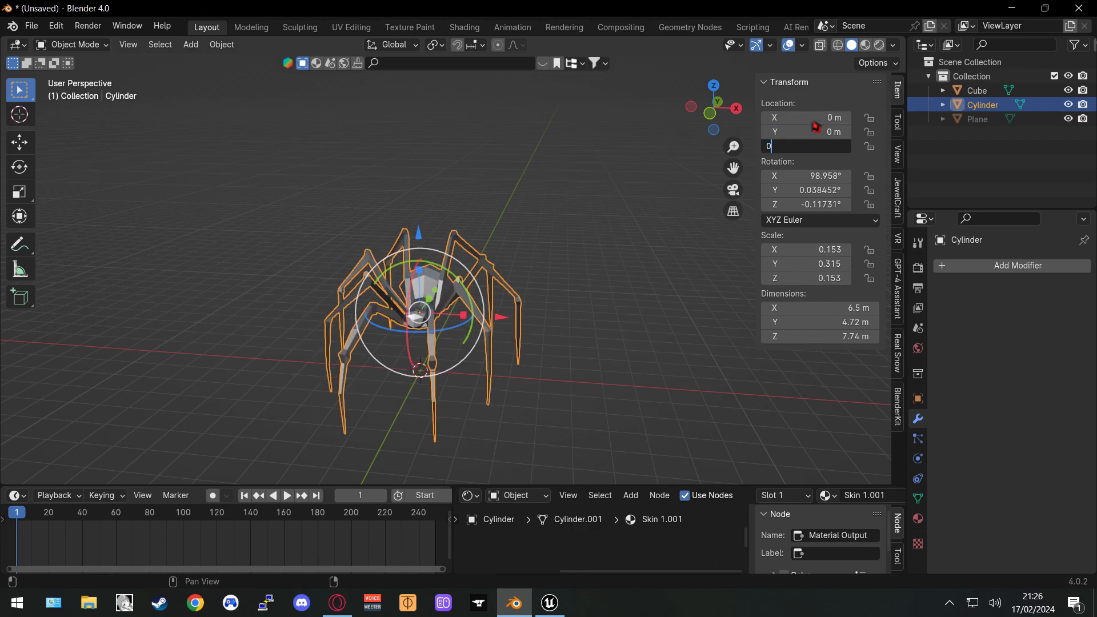
{"action": "type", "text": "0"}
{"action": "key", "text": "Return"}
Raise the spider along the Z axis to about 2.46 m so its legs stand above the ground
{"action": "middle_click_drag", "start_coordinate": [690, 344], "coordinate": [502, 339]}
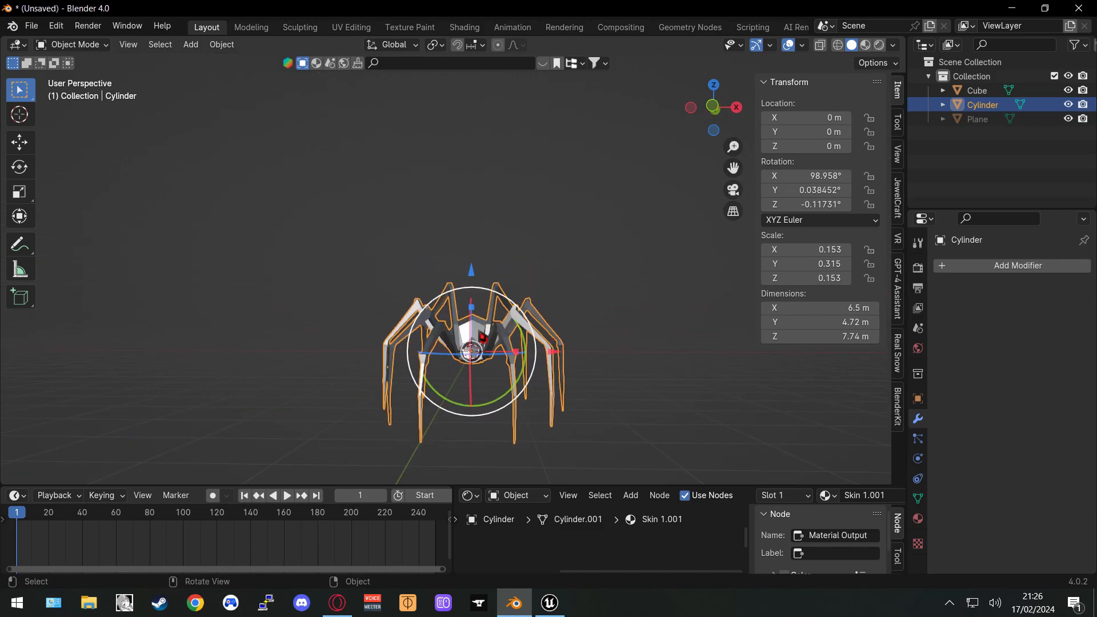
{"action": "left_click_drag", "start_coordinate": [471, 271], "coordinate": [478, 193]}
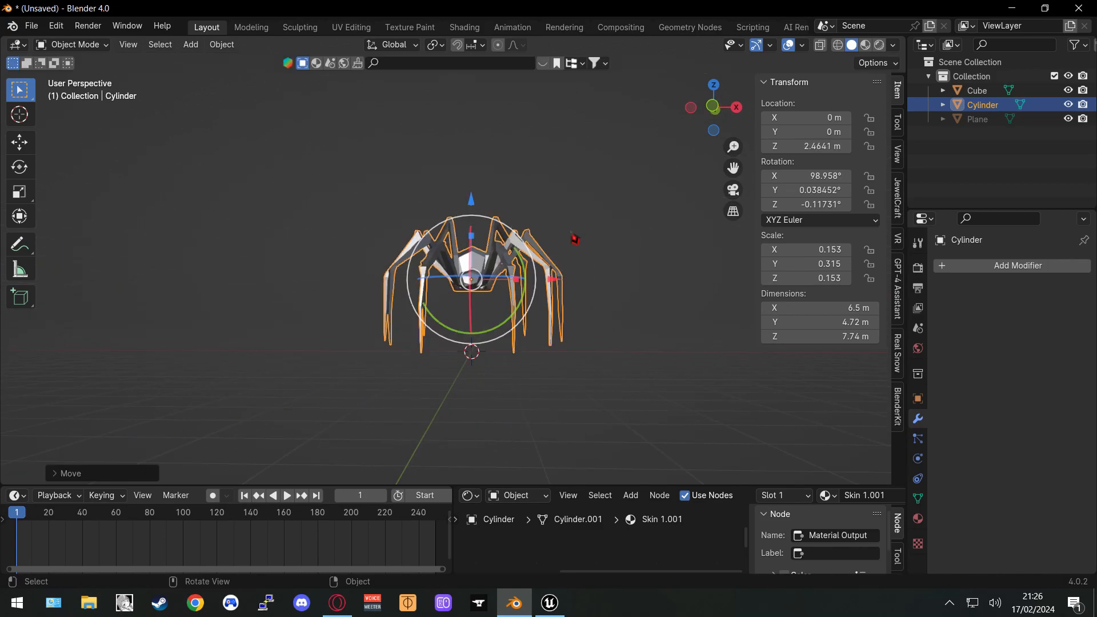
{"action": "middle_click_drag", "start_coordinate": [572, 238], "coordinate": [490, 256]}
{"action": "middle_click_drag", "start_coordinate": [532, 287], "coordinate": [565, 317]}
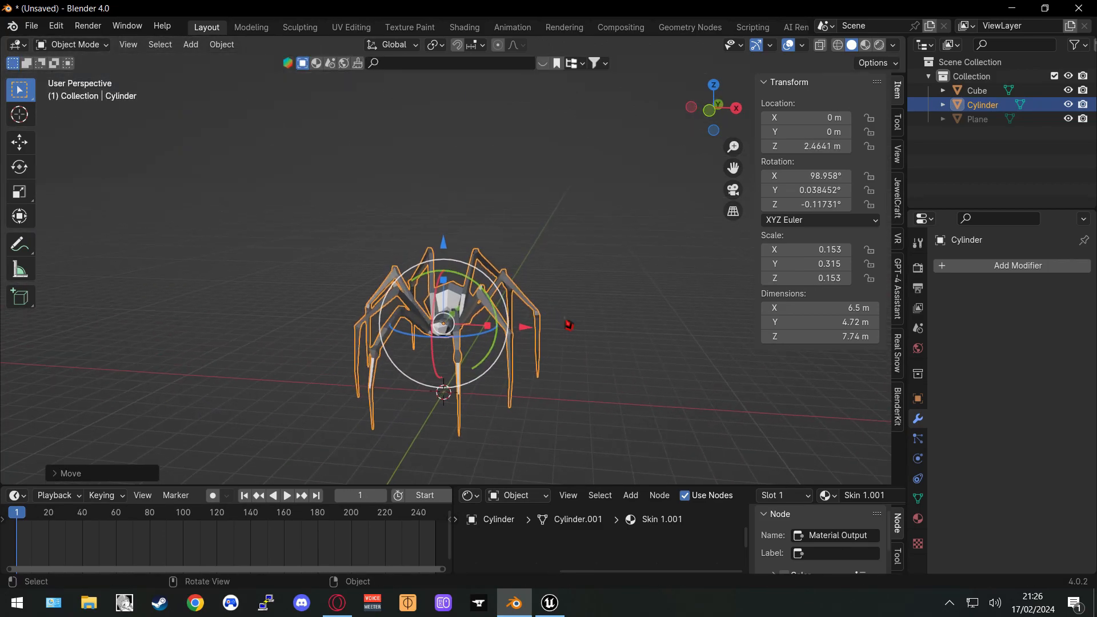
Add a mesh plane under the spider and scale it up to about 21.3 m square as a ground reference
{"action": "key", "text": "shift+a"}
{"action": "mouse_move", "coordinate": [557, 194]}
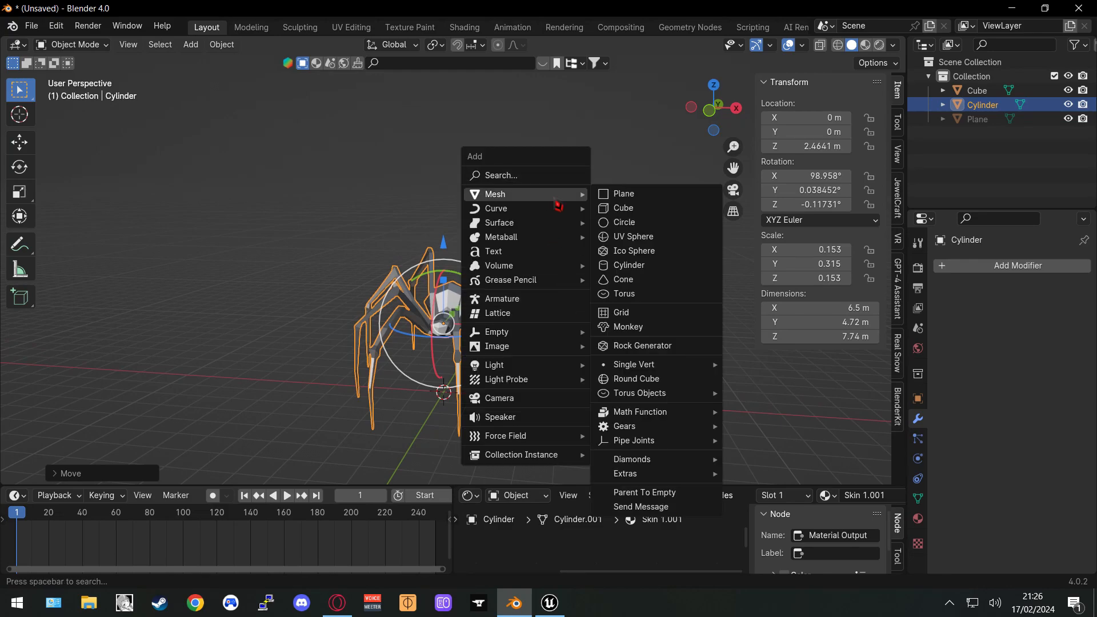
{"action": "left_click", "coordinate": [644, 198]}
{"action": "middle_click_drag", "start_coordinate": [639, 281], "coordinate": [571, 302]}
{"action": "key", "text": "s"}
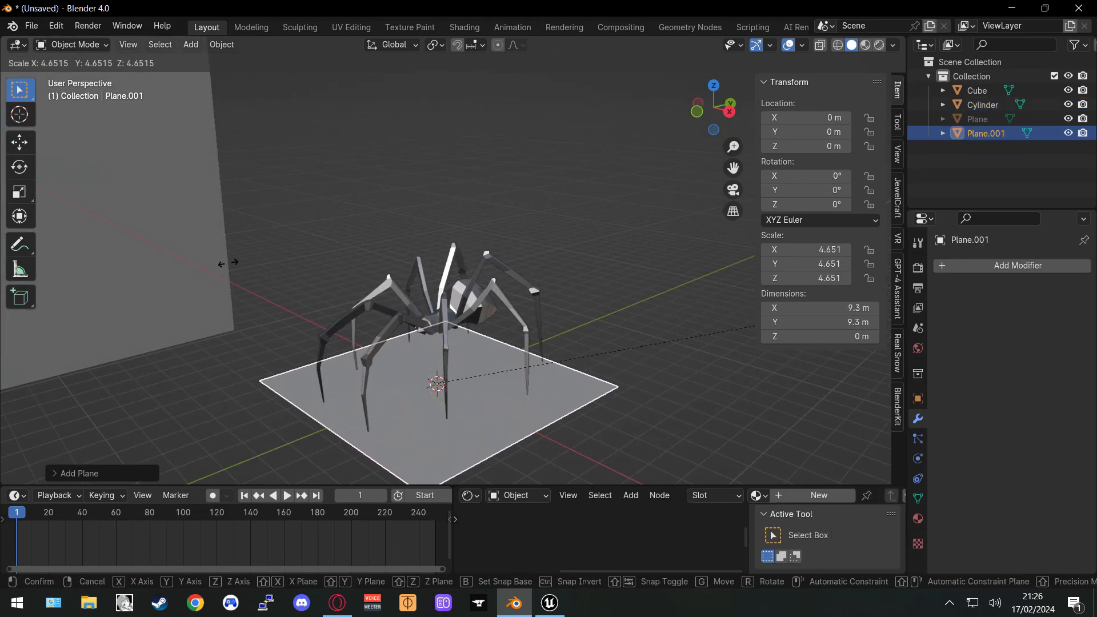
{"action": "left_click", "coordinate": [100, 191]}
{"action": "middle_click_drag", "start_coordinate": [100, 191], "coordinate": [135, 141]}
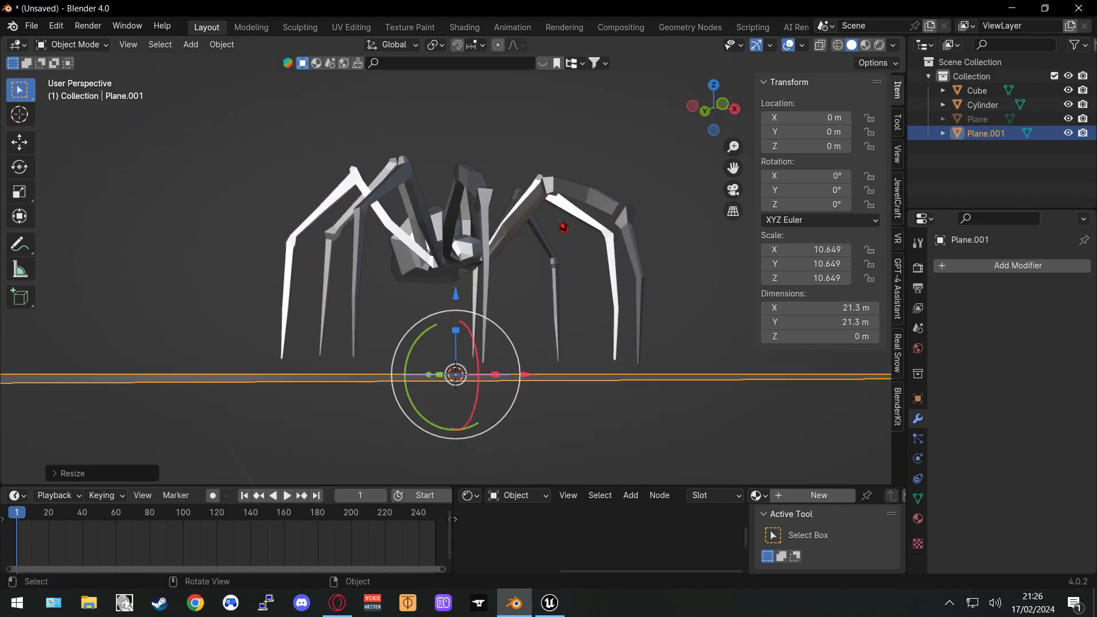
Rotate the spider in the right side view to about 96.35° on the X axis to level its feet
{"action": "key", "text": "KP_1"}
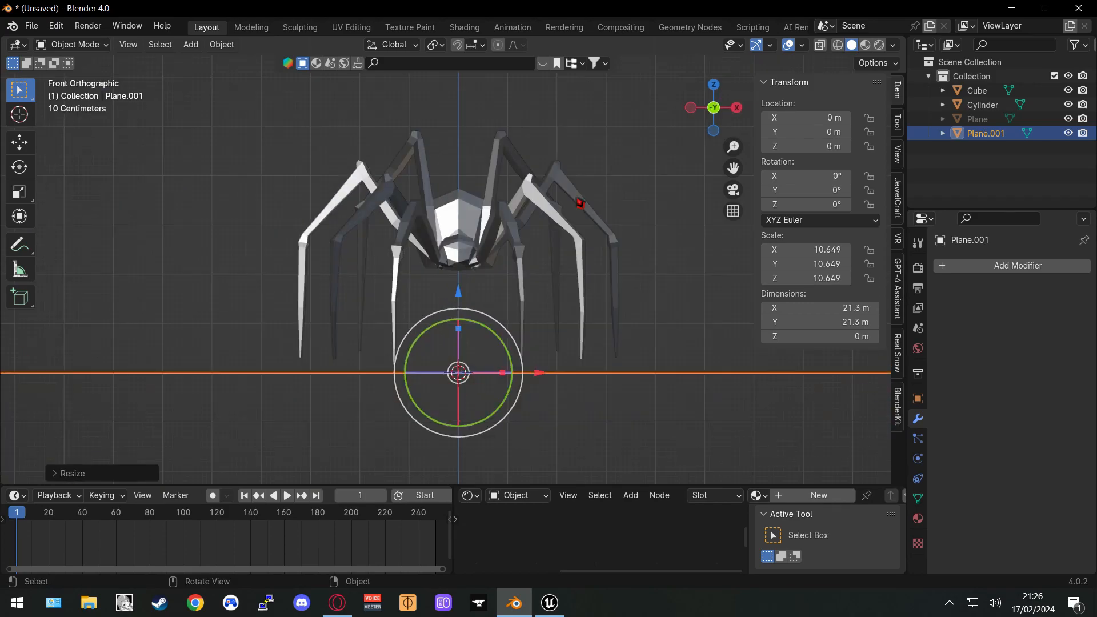
{"action": "scroll", "coordinate": [579, 203], "scroll_direction": "up", "scroll_amount": 2}
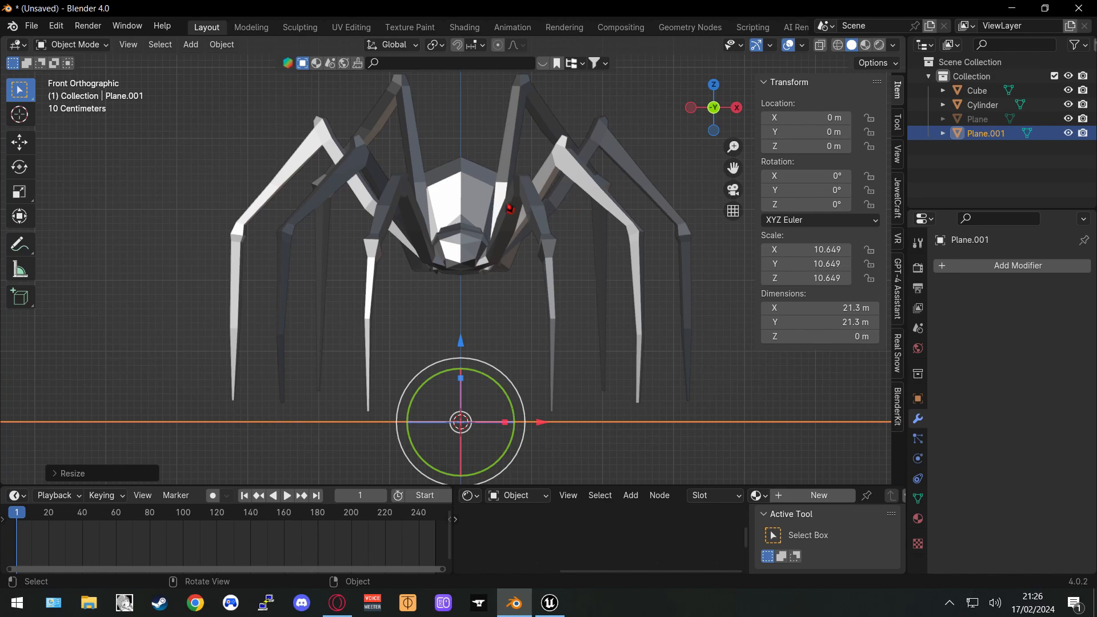
{"action": "key", "text": "KP_3"}
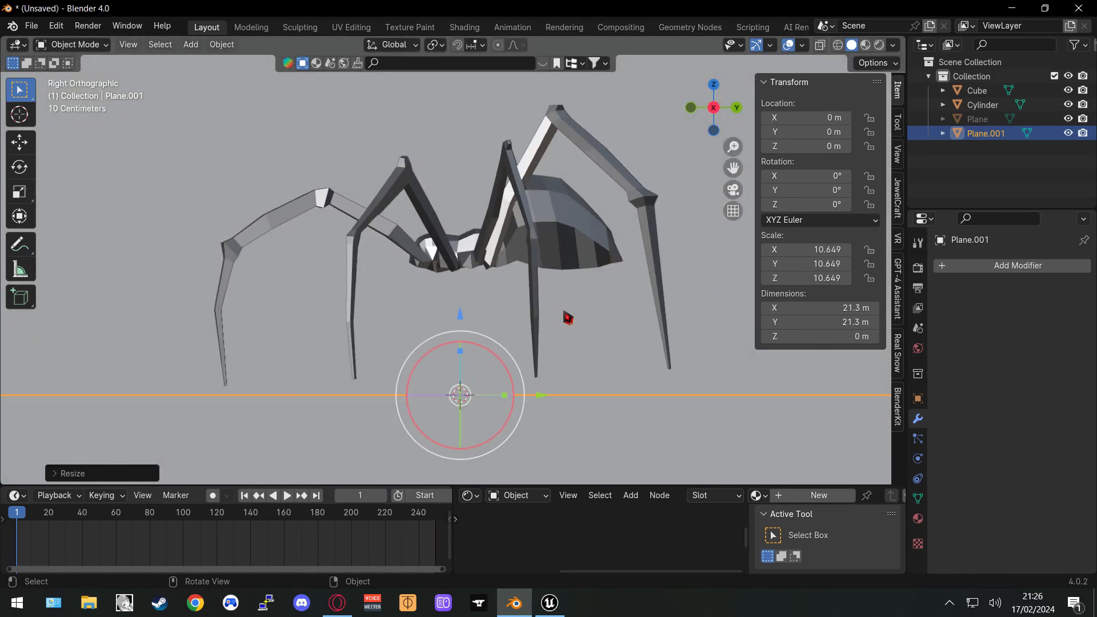
{"action": "scroll", "coordinate": [567, 317], "scroll_direction": "up", "scroll_amount": 1}
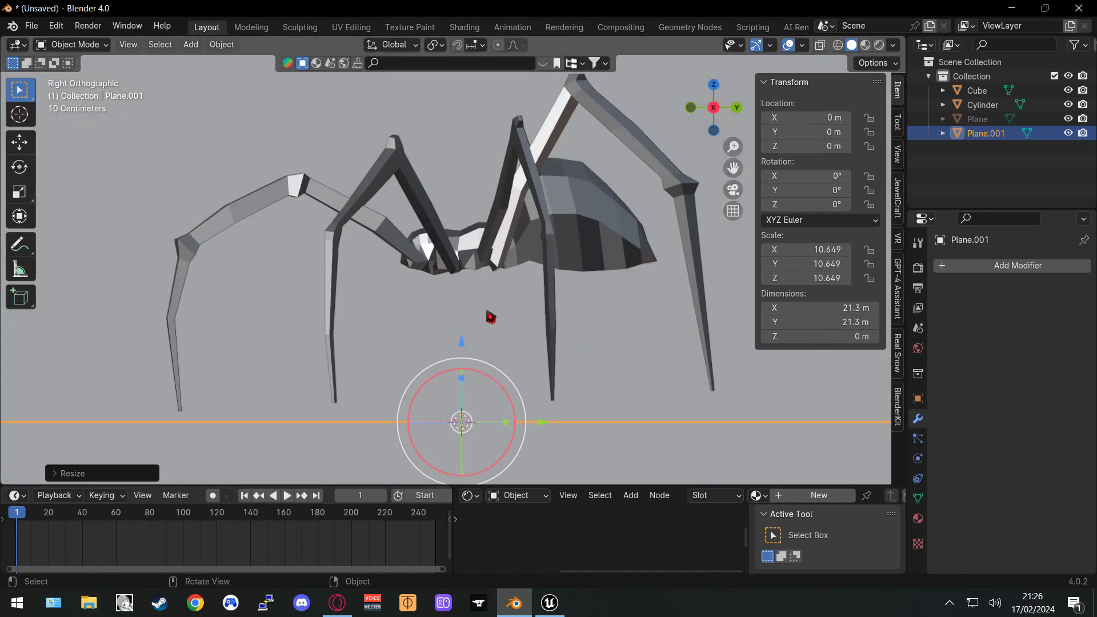
{"action": "key", "text": "r"}
{"action": "right_click", "coordinate": [450, 210]}
{"action": "left_click", "coordinate": [570, 227]}
{"action": "key", "text": "r"}
{"action": "left_click", "coordinate": [444, 172]}
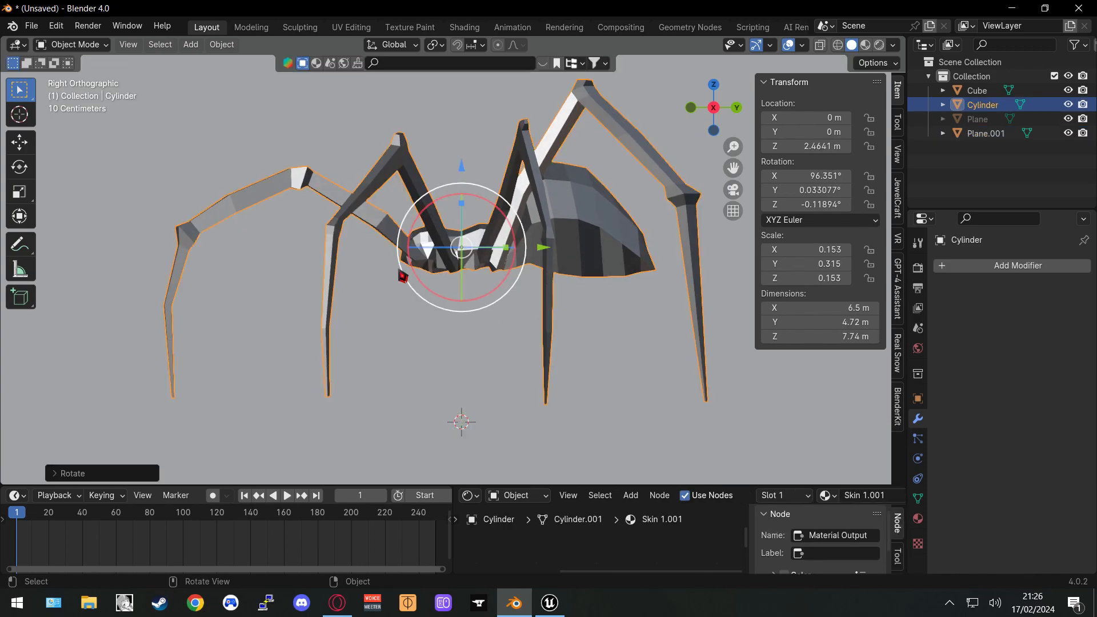
Look at the spider from the left side and hide the large cube blocking it
{"action": "key", "text": "KP_7"}
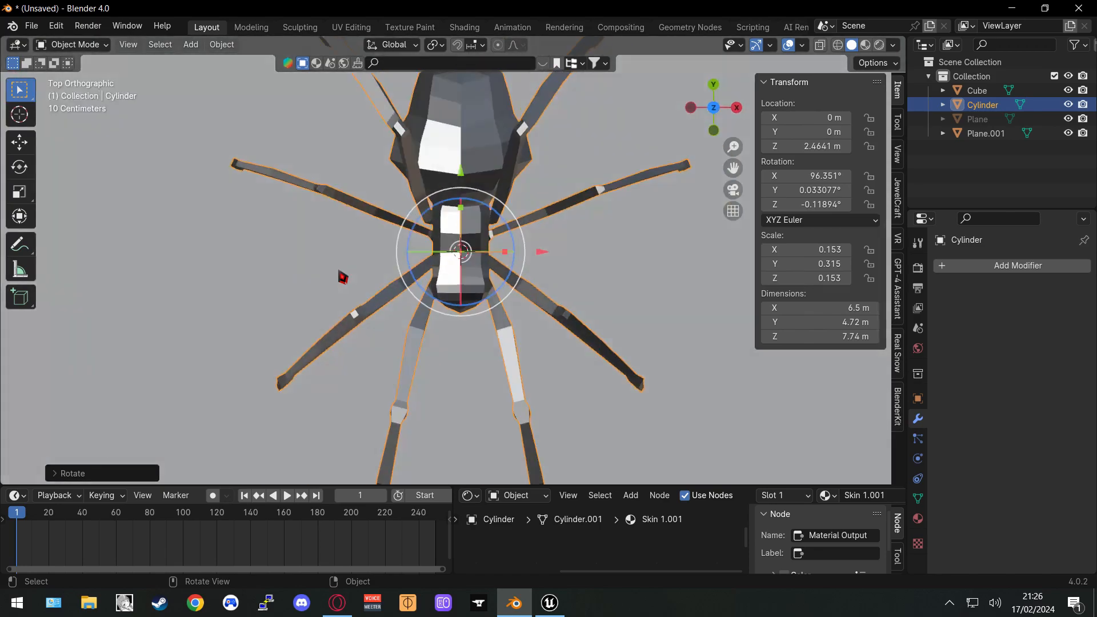
{"action": "key", "text": "ctrl+KP_3"}
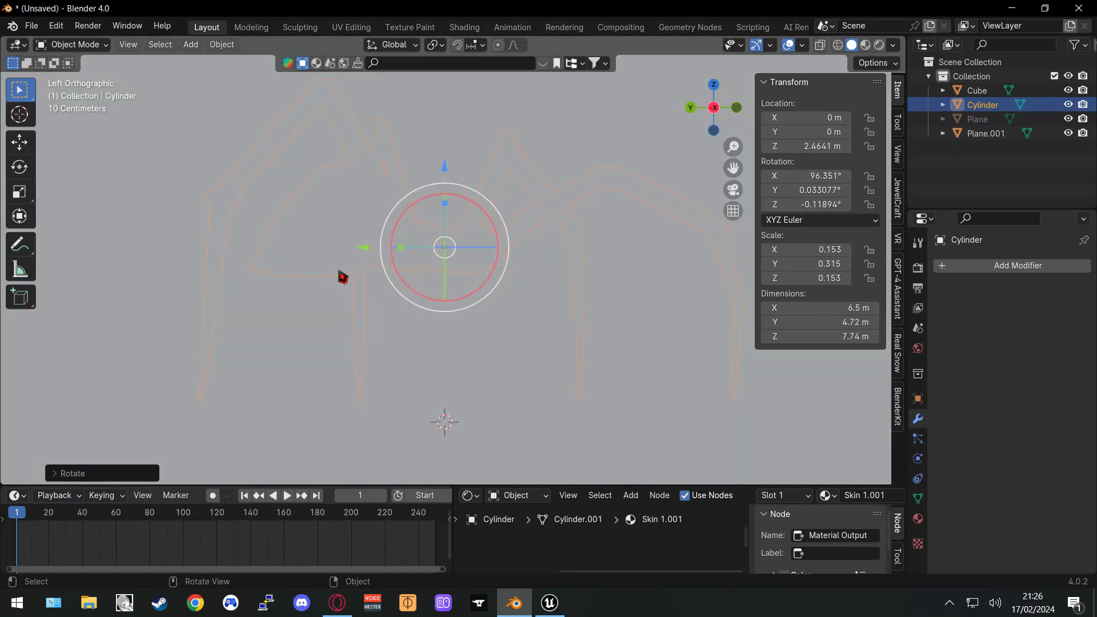
{"action": "left_click", "coordinate": [1068, 90]}
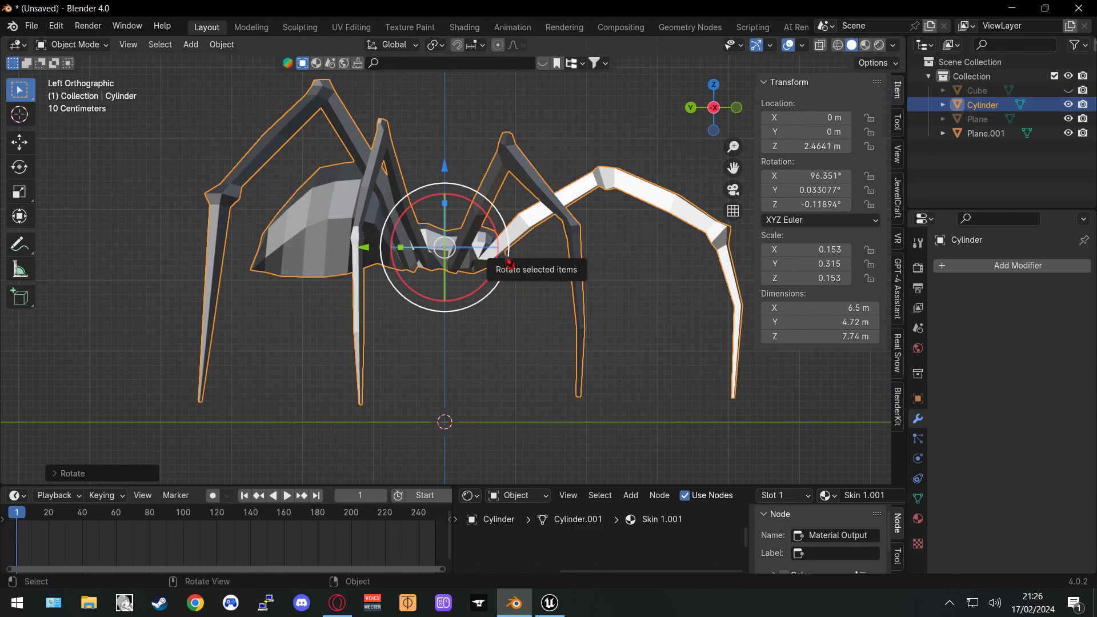
Lower the spider to about 2.21 m on Z and tilt it to about 97° on X so its feet meet the ground
{"action": "left_click_drag", "start_coordinate": [448, 170], "coordinate": [445, 185]}
{"action": "key", "text": "r"}
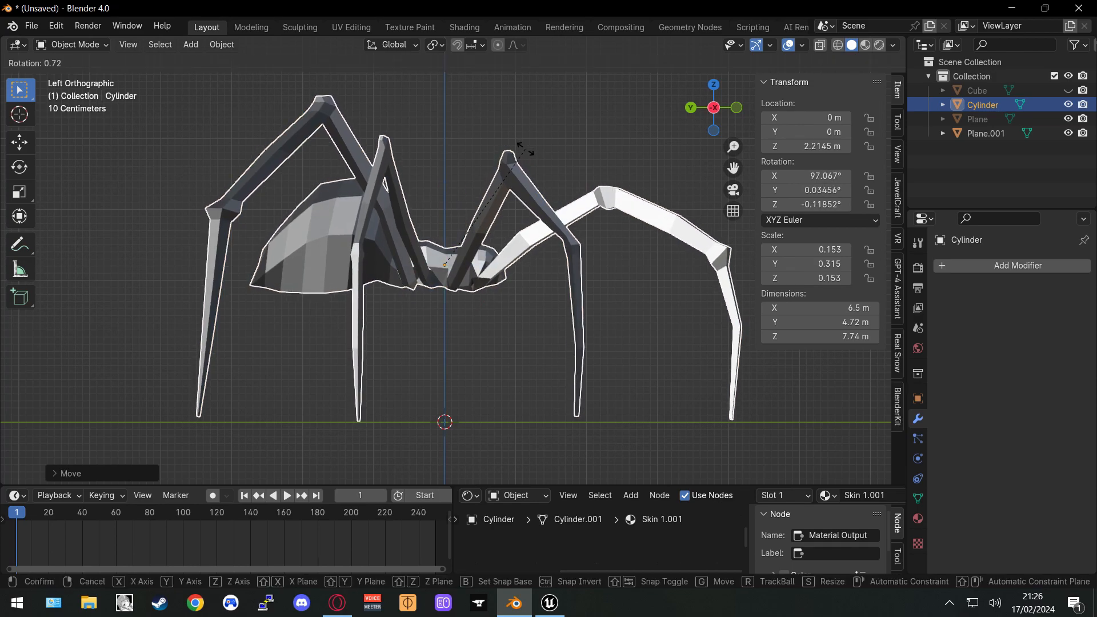
{"action": "left_click", "coordinate": [524, 150]}
Delete the reference plane beneath the spider
{"action": "middle_click_drag", "start_coordinate": [504, 315], "coordinate": [493, 335]}
{"action": "left_click", "coordinate": [521, 350]}
{"action": "key", "text": "Delete"}
{"action": "scroll", "coordinate": [580, 320], "scroll_direction": "up", "scroll_amount": 4}
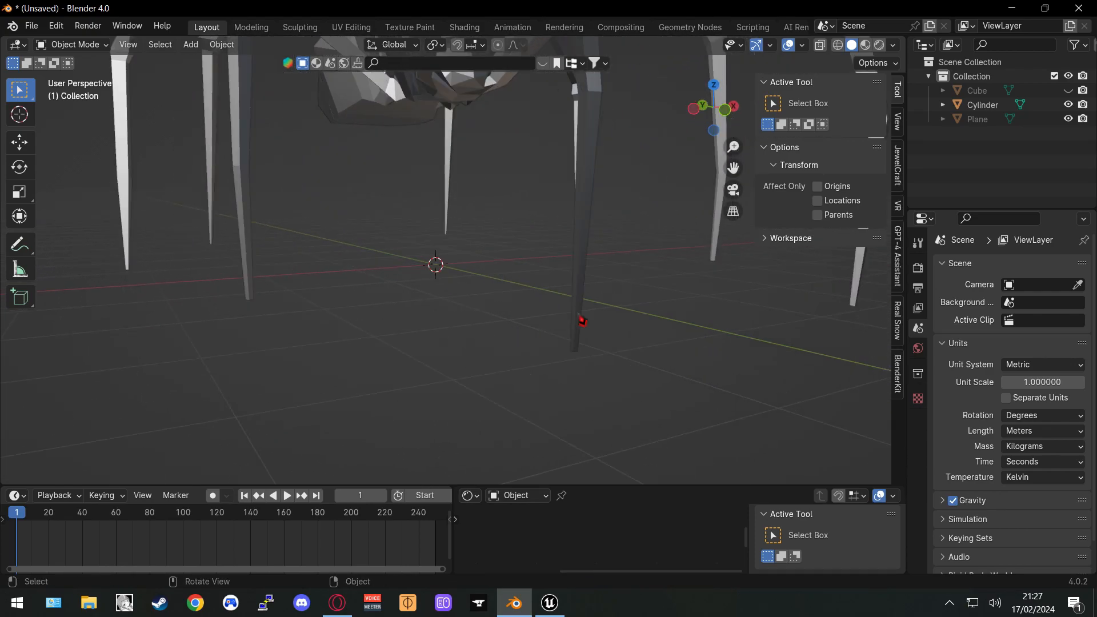
Put the spider mesh into Edit Mode and look over its body and legs from the front
{"action": "middle_click_drag", "start_coordinate": [595, 337], "coordinate": [514, 286], "text": "shift"}
{"action": "left_click", "coordinate": [431, 197]}
{"action": "key", "text": "Tab"}
{"action": "scroll", "coordinate": [492, 275], "scroll_direction": "down", "scroll_amount": 6}
{"action": "middle_click_drag", "start_coordinate": [512, 278], "coordinate": [462, 327]}
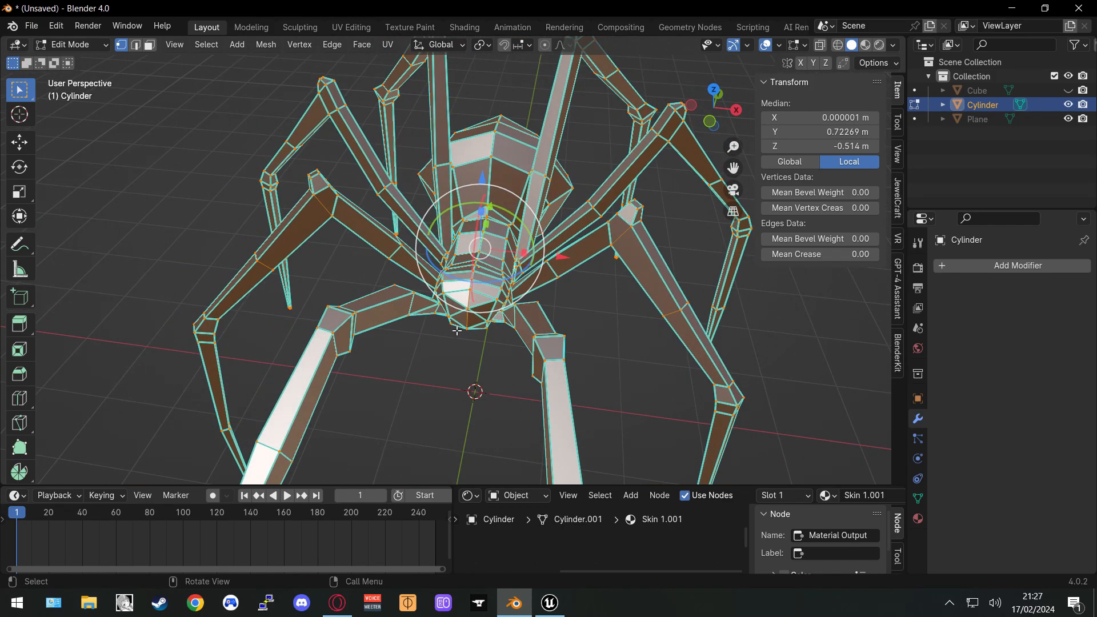
{"action": "middle_click_drag", "start_coordinate": [454, 341], "coordinate": [477, 340]}
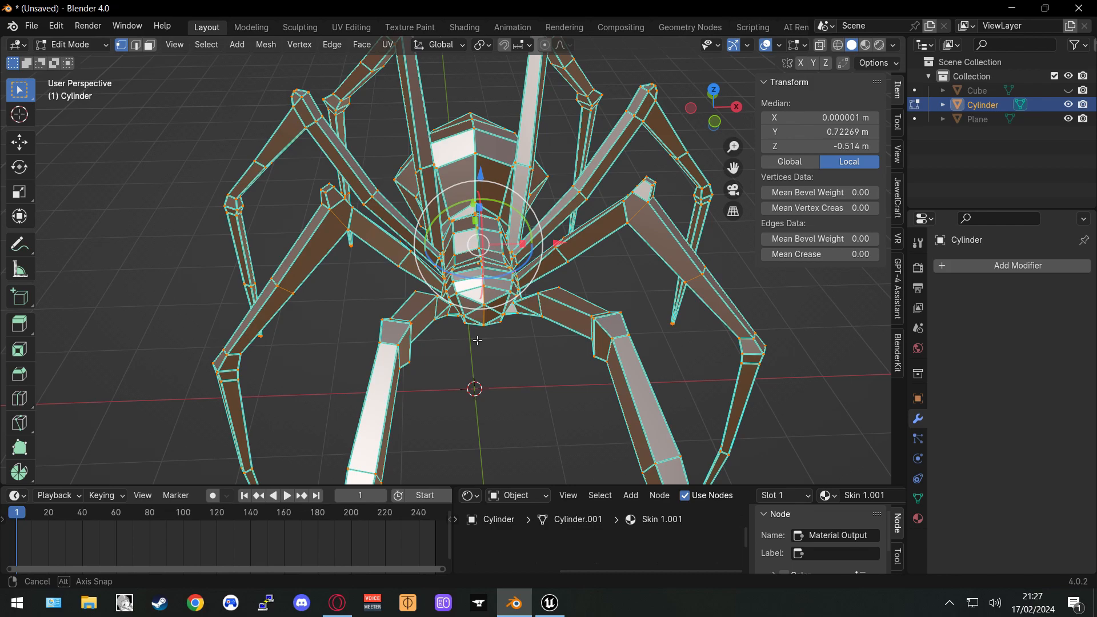
{"action": "middle_click_drag", "start_coordinate": [478, 340], "coordinate": [492, 320]}
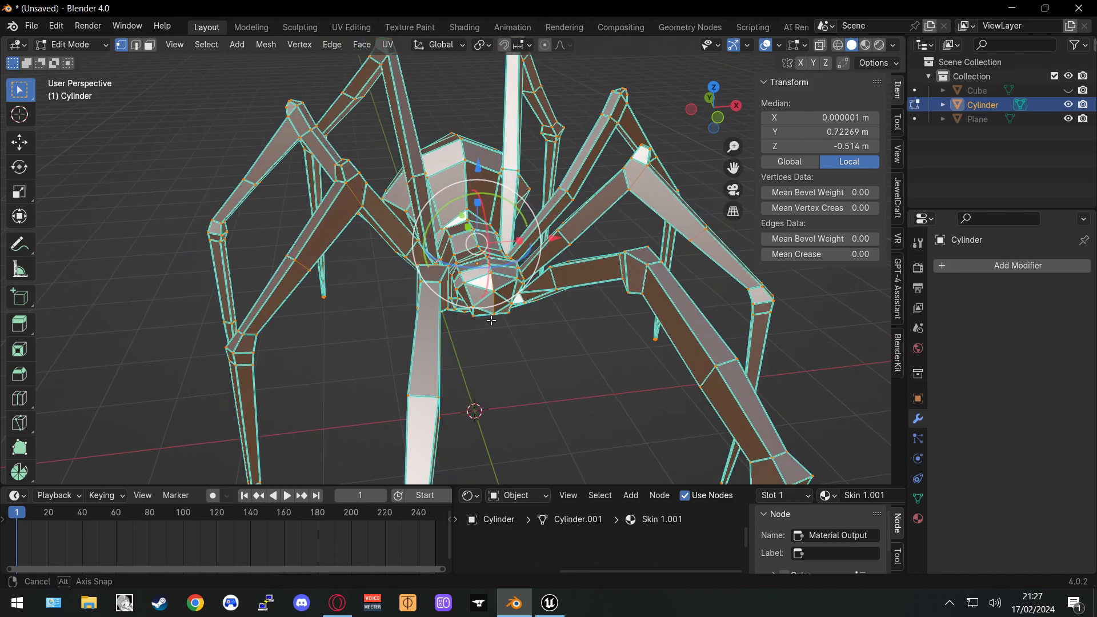
{"action": "scroll", "coordinate": [480, 321], "scroll_direction": "down", "scroll_amount": 2}
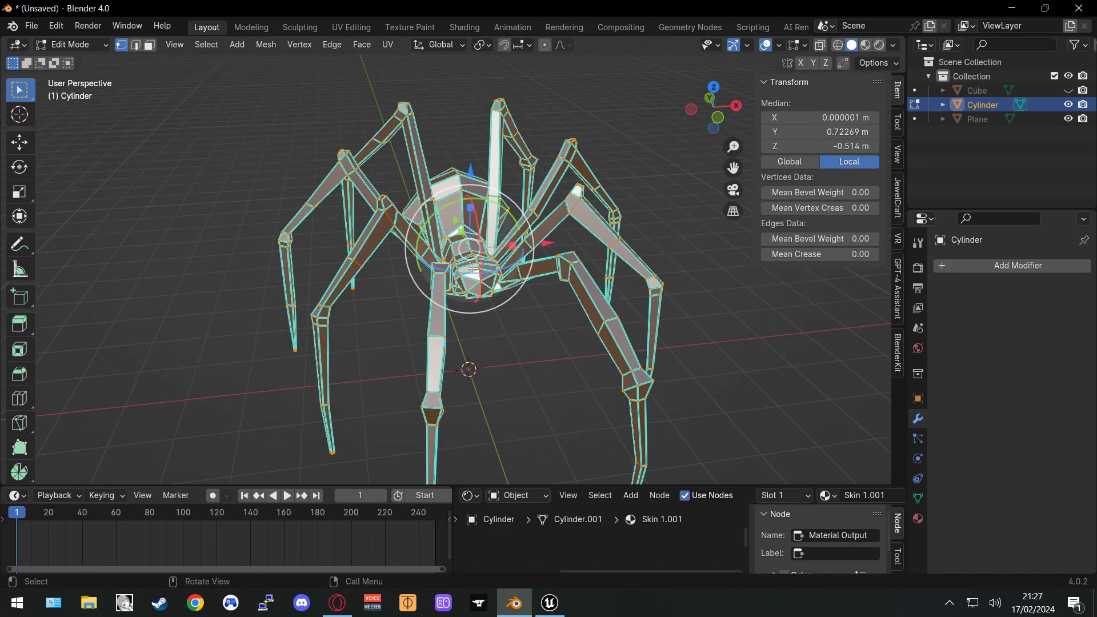
{"action": "middle_click_drag", "start_coordinate": [544, 367], "coordinate": [602, 379]}
Turn on X-ray display while framing the foot of the second leg on the −X side
{"action": "left_click", "coordinate": [641, 347]}
{"action": "middle_click_drag", "start_coordinate": [481, 422], "coordinate": [512, 360], "text": "shift"}
{"action": "scroll", "coordinate": [512, 365], "scroll_direction": "up", "scroll_amount": 3}
{"action": "middle_click_drag", "start_coordinate": [472, 457], "coordinate": [502, 279], "text": "shift"}
{"action": "scroll", "coordinate": [394, 286], "scroll_direction": "up", "scroll_amount": 3}
{"action": "scroll", "coordinate": [393, 282], "scroll_direction": "down", "scroll_amount": 2}
{"action": "left_click_drag", "start_coordinate": [496, 360], "coordinate": [397, 290]}
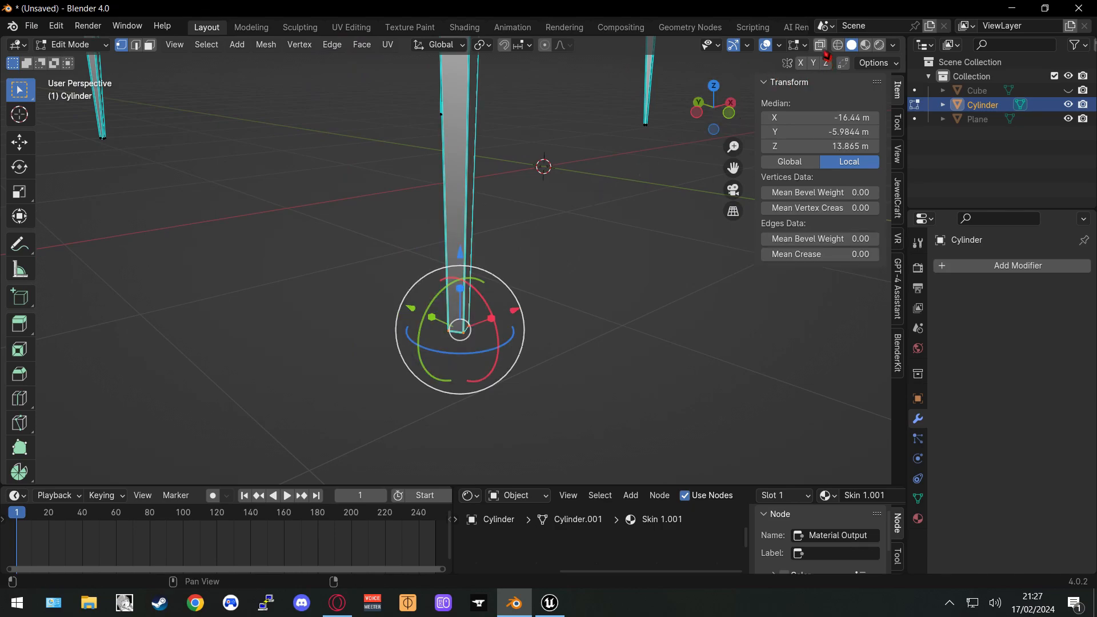
{"action": "left_click", "coordinate": [822, 48]}
Merge the end vertices of the second leg's foot on the −X side at their center
{"action": "middle_click_drag", "start_coordinate": [547, 331], "coordinate": [516, 317], "text": "shift"}
{"action": "left_click_drag", "start_coordinate": [490, 383], "coordinate": [331, 259]}
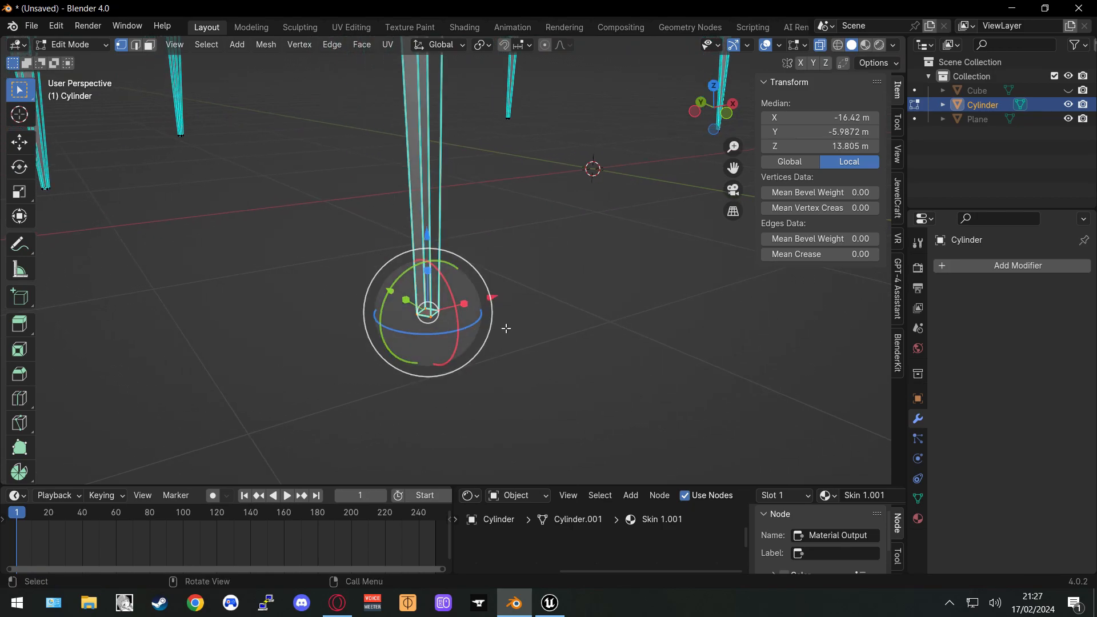
{"action": "key", "text": "m"}
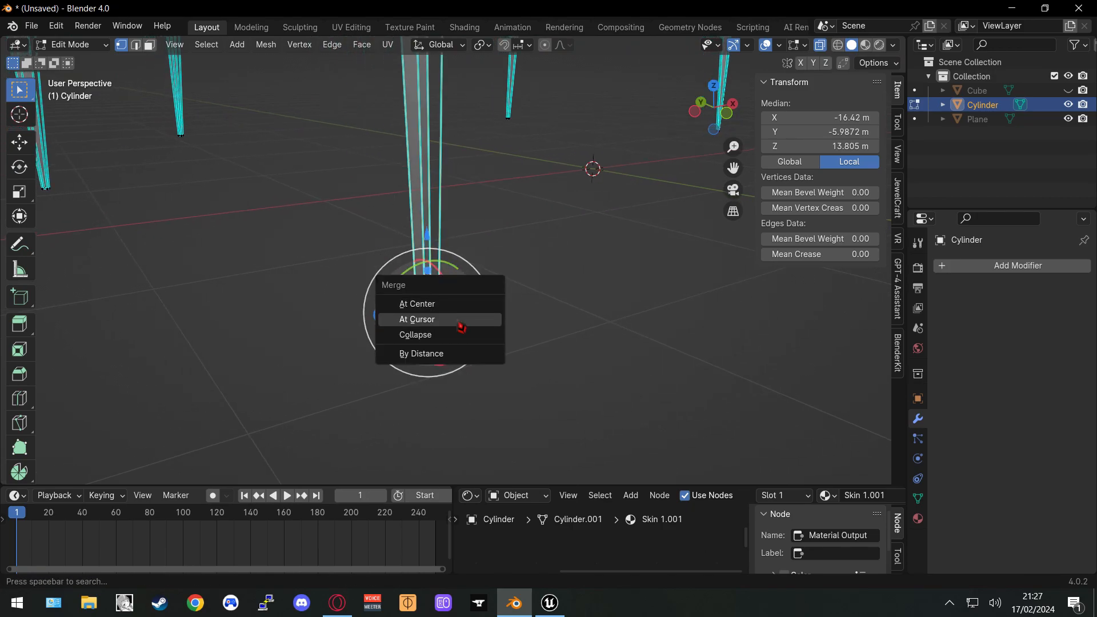
{"action": "left_click", "coordinate": [457, 303]}
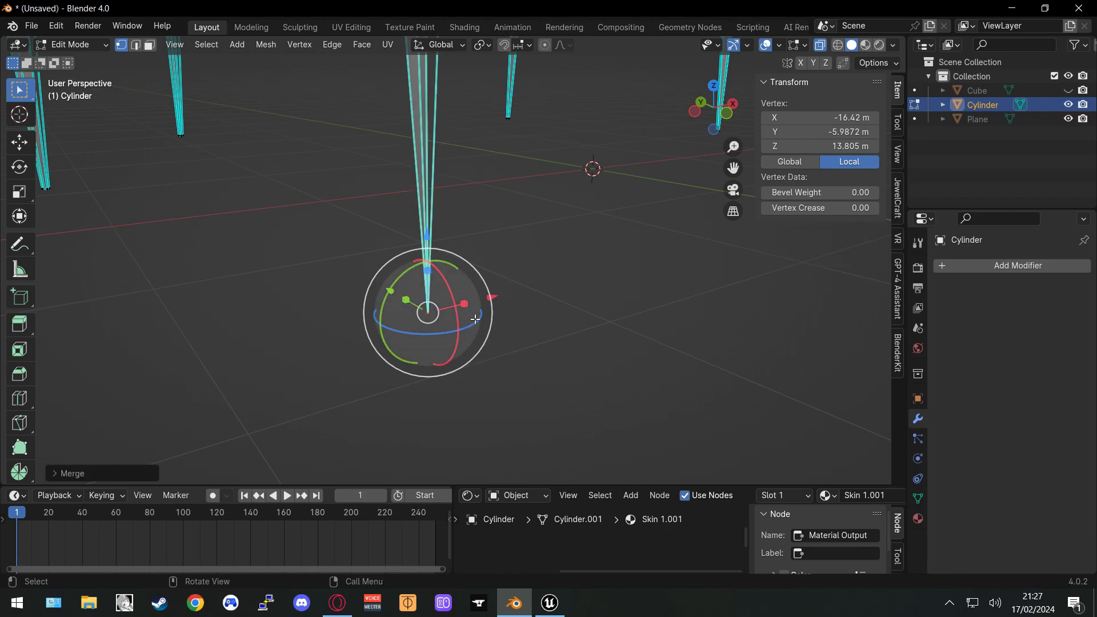
{"action": "left_click", "coordinate": [539, 335]}
Merge the foot-end vertices of the front leg on the −X side into one point at their center
{"action": "scroll", "coordinate": [468, 297], "scroll_direction": "down", "scroll_amount": 4}
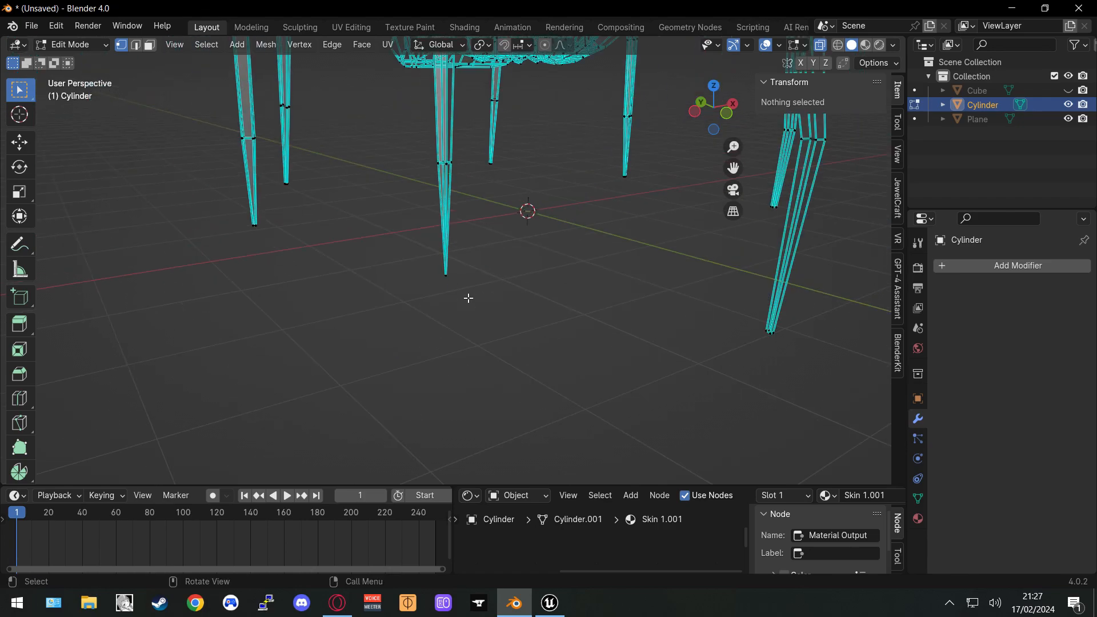
{"action": "scroll", "coordinate": [462, 285], "scroll_direction": "up", "scroll_amount": 2}
{"action": "scroll", "coordinate": [391, 339], "scroll_direction": "down", "scroll_amount": 1}
{"action": "scroll", "coordinate": [535, 334], "scroll_direction": "up", "scroll_amount": 1}
{"action": "middle_click_drag", "start_coordinate": [535, 334], "coordinate": [523, 326]}
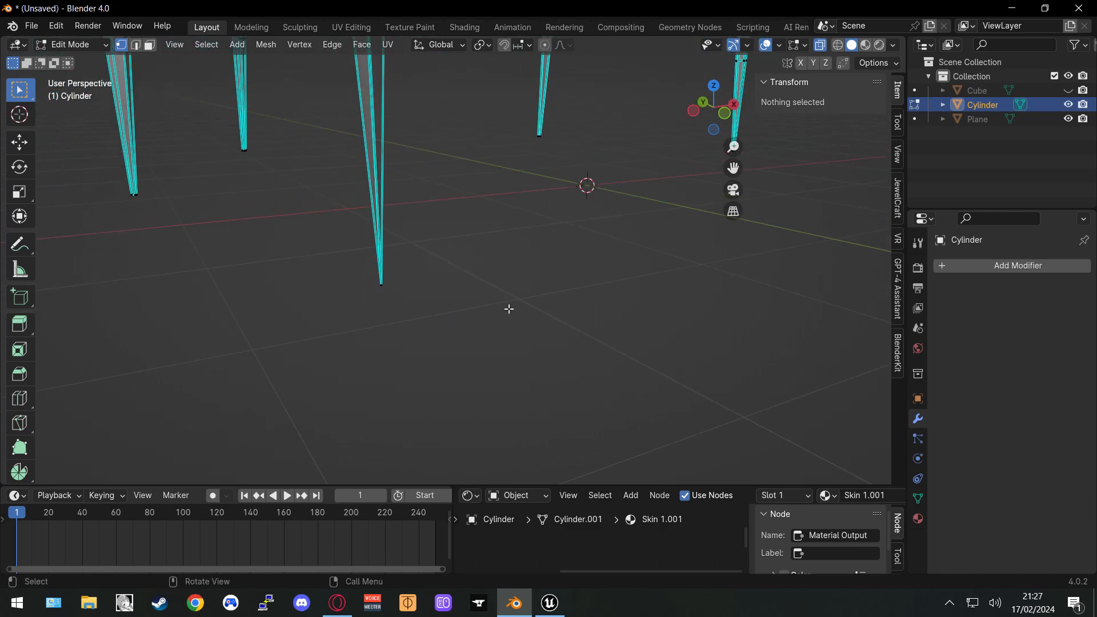
{"action": "scroll", "coordinate": [507, 306], "scroll_direction": "down", "scroll_amount": 1}
{"action": "middle_click_drag", "start_coordinate": [627, 315], "coordinate": [491, 359]}
{"action": "left_click_drag", "start_coordinate": [516, 382], "coordinate": [438, 331]}
{"action": "key", "text": "m"}
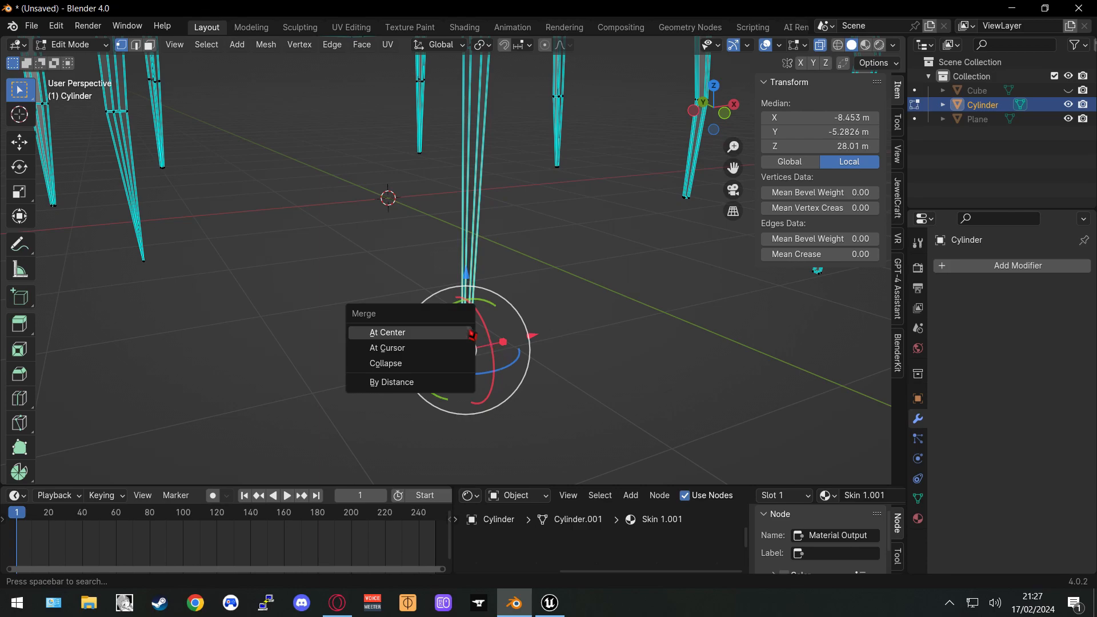
{"action": "left_click", "coordinate": [472, 334]}
Merge the foot-end vertices of the front and second legs on the +X side at center, one foot at a time
{"action": "middle_click_drag", "start_coordinate": [626, 275], "coordinate": [593, 284]}
{"action": "left_click_drag", "start_coordinate": [619, 362], "coordinate": [517, 302]}
{"action": "key", "text": "m"}
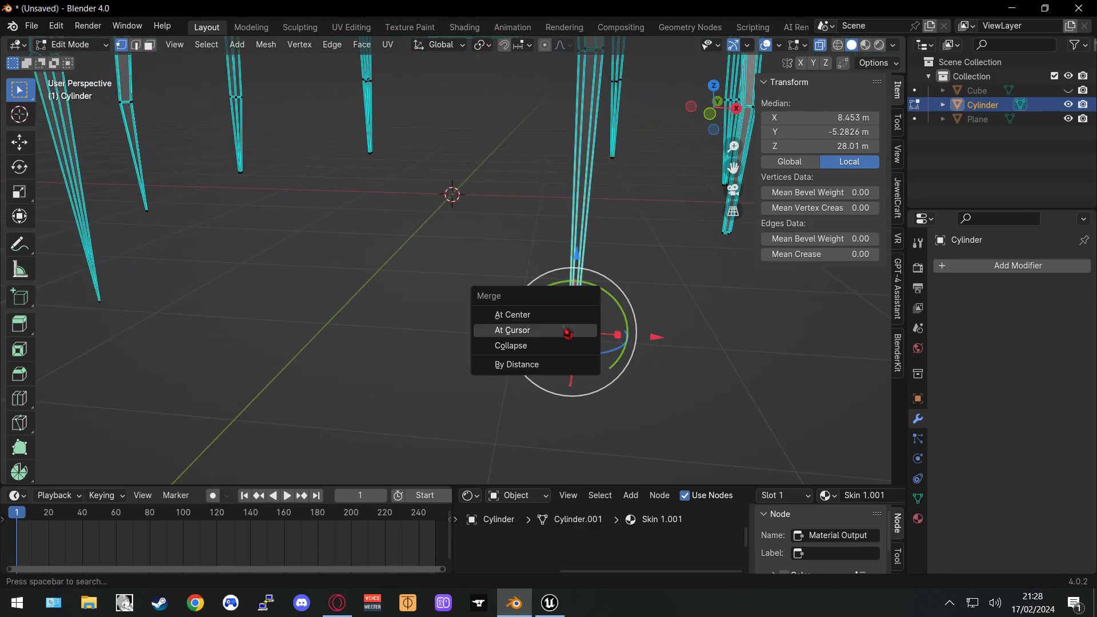
{"action": "left_click", "coordinate": [561, 318]}
{"action": "middle_click_drag", "start_coordinate": [657, 280], "coordinate": [545, 278]}
{"action": "left_click_drag", "start_coordinate": [574, 343], "coordinate": [485, 292]}
{"action": "key", "text": "m"}
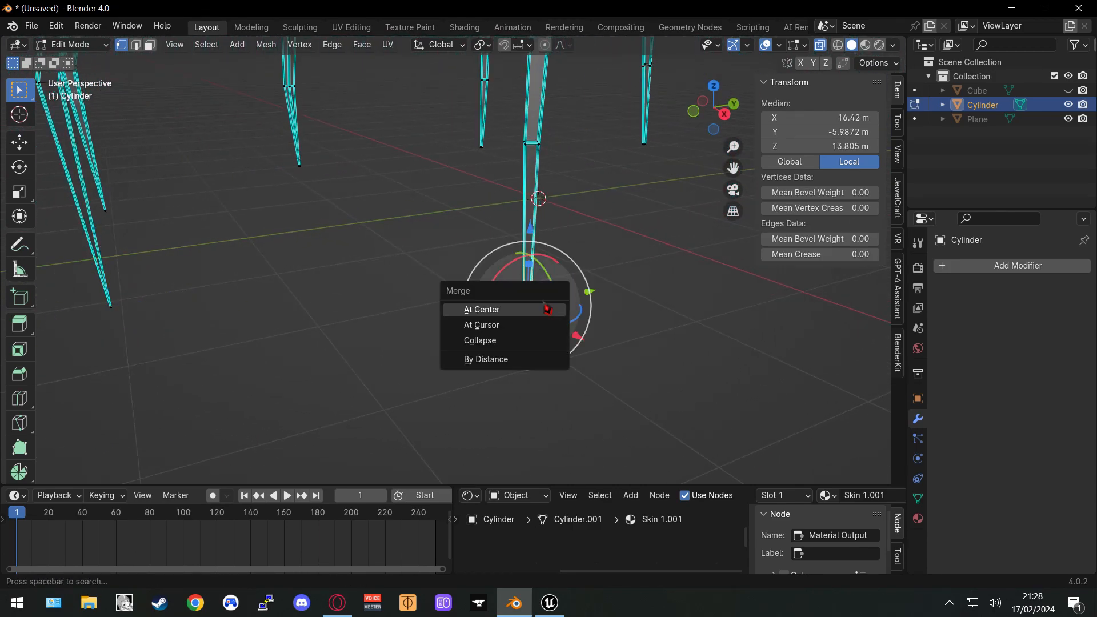
{"action": "left_click", "coordinate": [548, 318]}
Merge the foot-end vertices of the third and rear legs on the +X side at center, each foot separately
{"action": "middle_click_drag", "start_coordinate": [608, 272], "coordinate": [560, 264]}
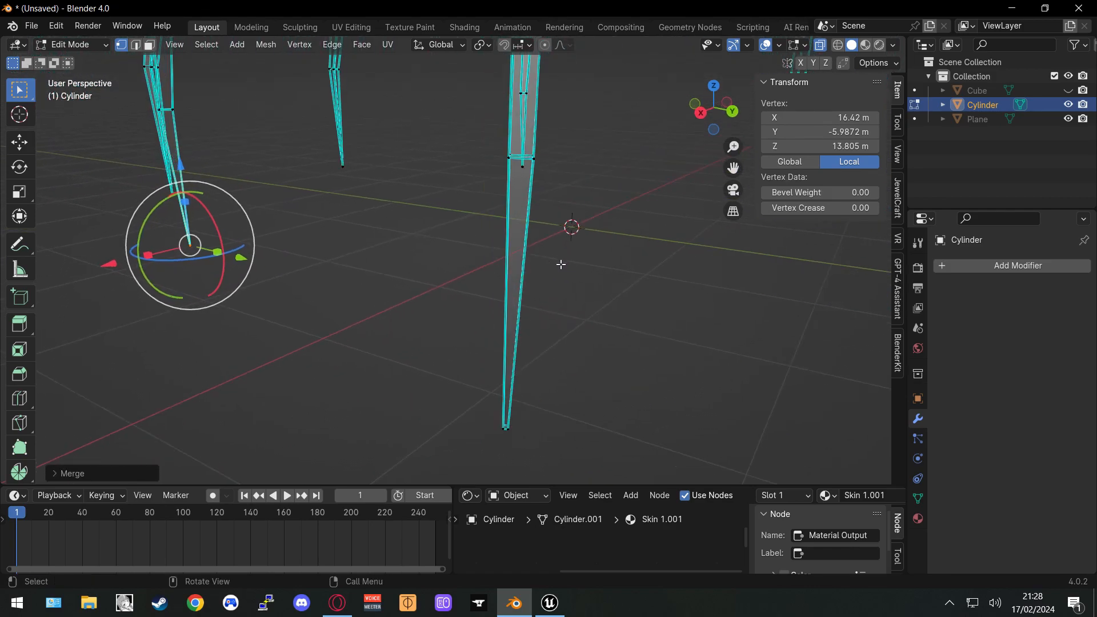
{"action": "left_click_drag", "start_coordinate": [538, 451], "coordinate": [479, 419]}
{"action": "key", "text": "m"}
{"action": "left_click", "coordinate": [483, 406]}
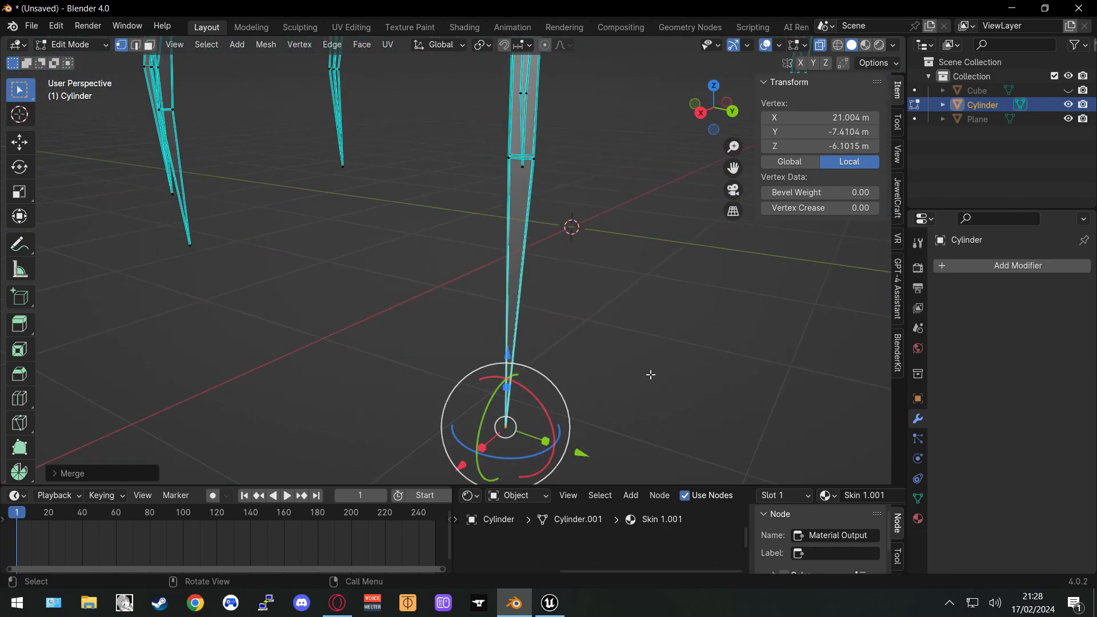
{"action": "scroll", "coordinate": [651, 374], "scroll_direction": "down", "scroll_amount": 3}
{"action": "middle_click_drag", "start_coordinate": [655, 364], "coordinate": [612, 350]}
{"action": "left_click_drag", "start_coordinate": [635, 399], "coordinate": [537, 348]}
{"action": "key", "text": "m"}
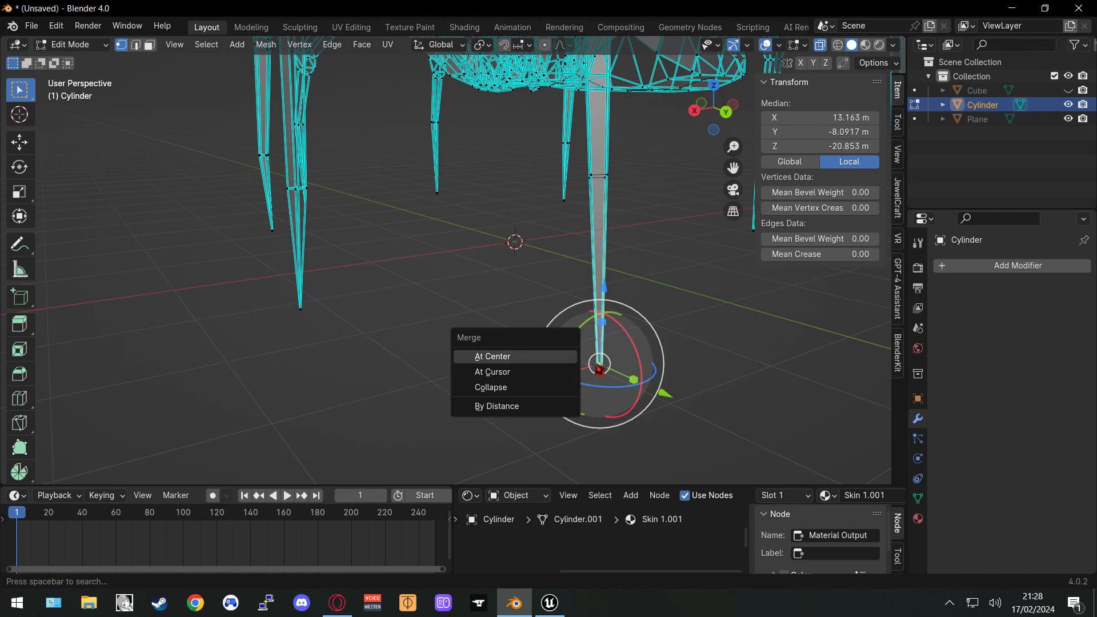
{"action": "left_click", "coordinate": [571, 360]}
Merge the foot-end vertices of the rear and third legs on the −X side at center, each foot separately
{"action": "middle_click_drag", "start_coordinate": [572, 360], "coordinate": [520, 336]}
{"action": "left_click_drag", "start_coordinate": [502, 325], "coordinate": [423, 275]}
{"action": "key", "text": "m"}
{"action": "left_click", "coordinate": [411, 297]}
{"action": "middle_click_drag", "start_coordinate": [597, 292], "coordinate": [531, 309]}
{"action": "left_click_drag", "start_coordinate": [438, 358], "coordinate": [357, 326]}
{"action": "key", "text": "m"}
{"action": "left_click", "coordinate": [363, 341]}
In front orthographic view, lower the outermost foot tip on the −X side along Z onto the ground line
{"action": "middle_click_drag", "start_coordinate": [357, 334], "coordinate": [386, 313]}
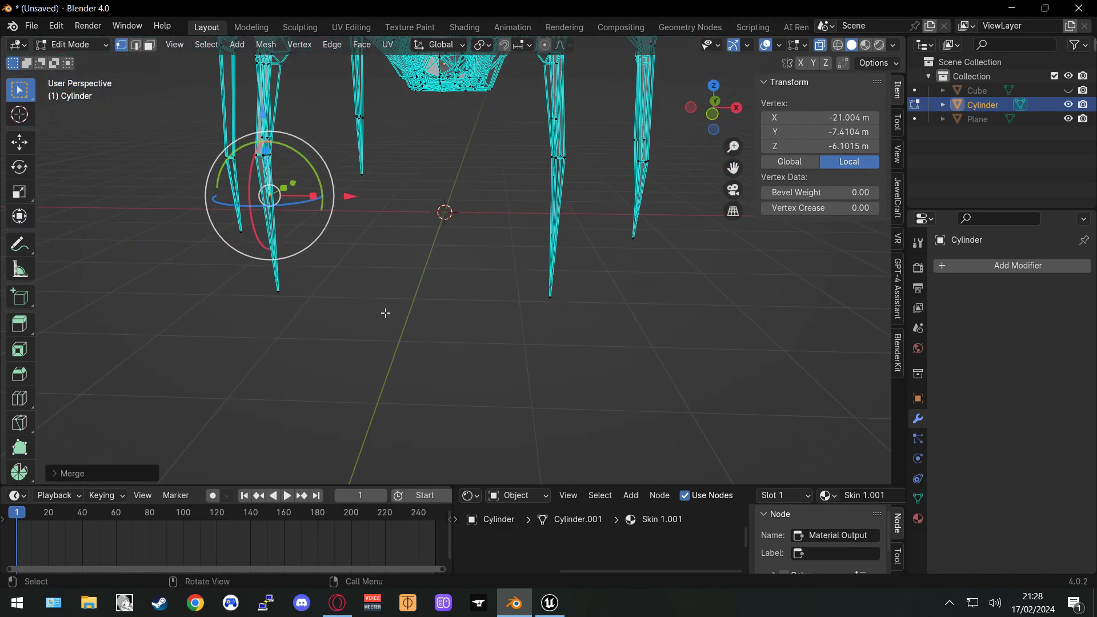
{"action": "key", "text": "KP_7"}
{"action": "key", "text": "KP_1"}
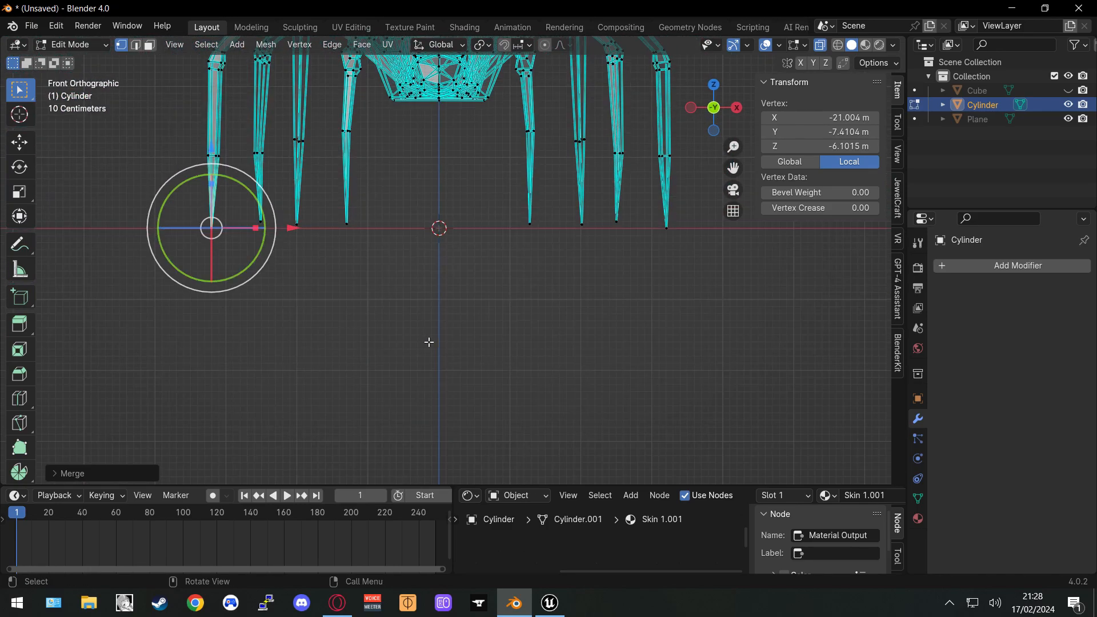
{"action": "scroll", "coordinate": [430, 325], "scroll_direction": "up", "scroll_amount": 2}
{"action": "middle_click_drag", "start_coordinate": [400, 240], "coordinate": [539, 321], "text": "shift"}
{"action": "scroll", "coordinate": [539, 321], "scroll_direction": "up", "scroll_amount": 3}
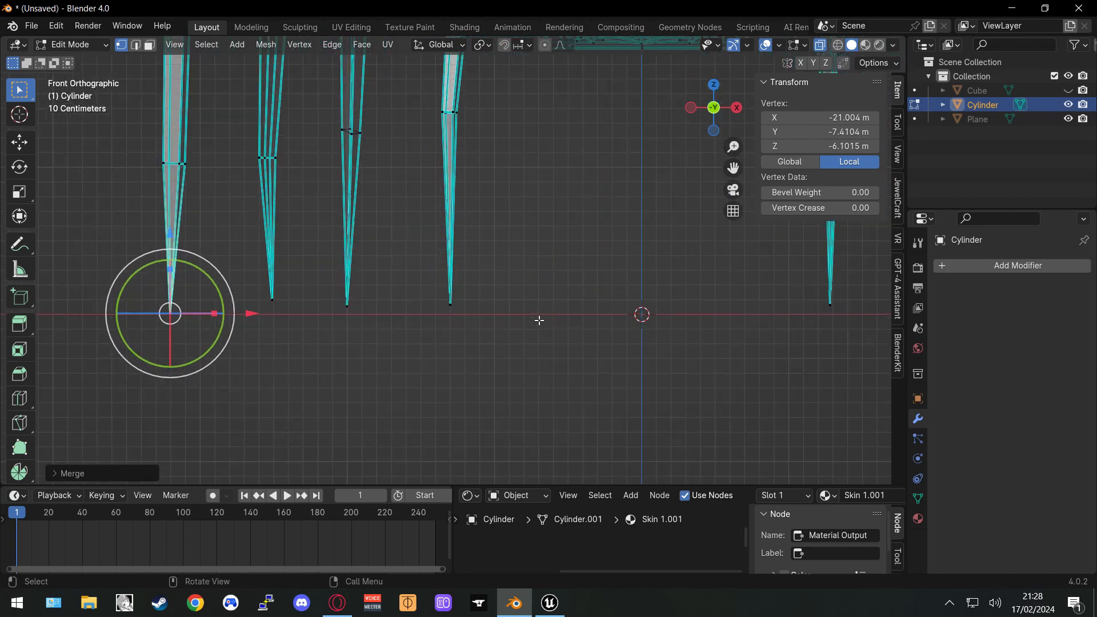
{"action": "middle_click_drag", "start_coordinate": [413, 319], "coordinate": [488, 350], "text": "shift"}
{"action": "left_click", "coordinate": [407, 341]}
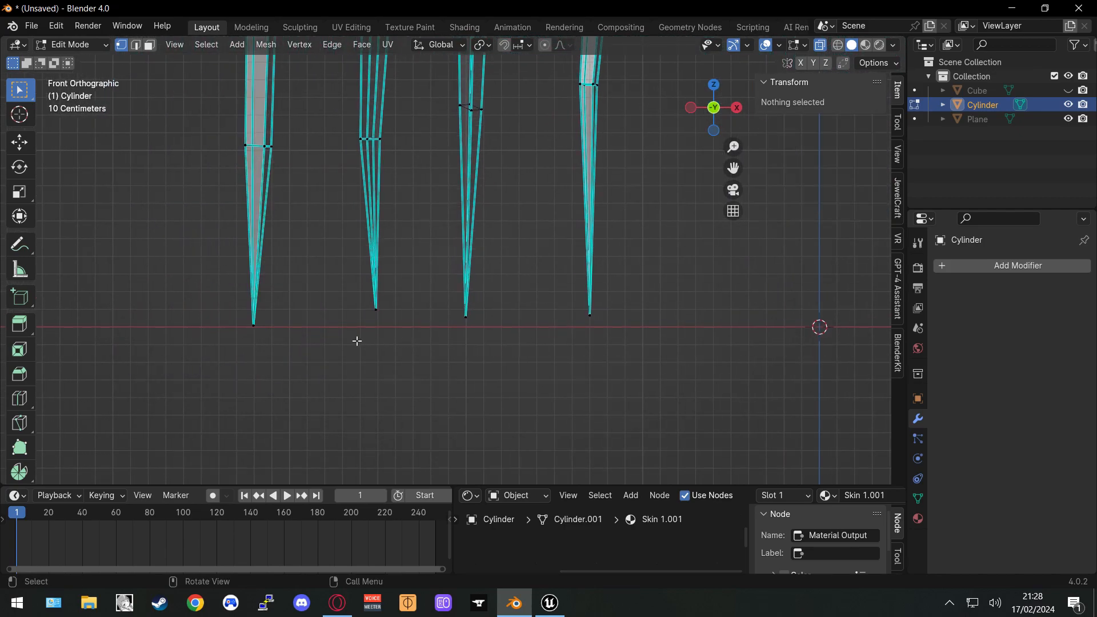
{"action": "left_click", "coordinate": [255, 325]}
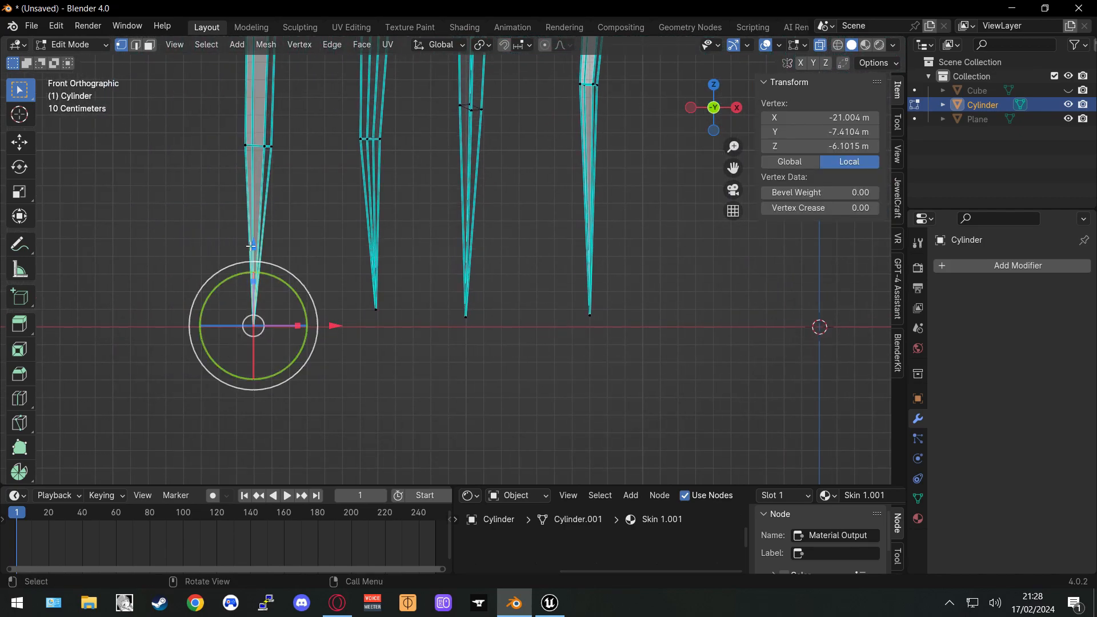
{"action": "key", "text": "g"}
{"action": "key", "text": "z"}
{"action": "right_click", "coordinate": [256, 246]}
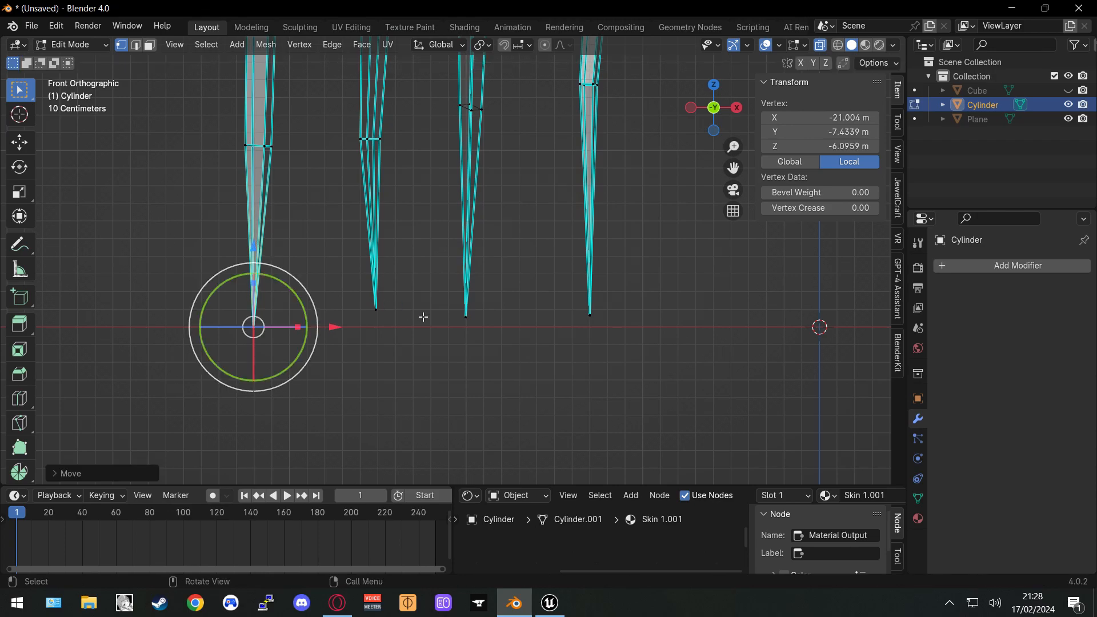
Lower the foot tips of the second and rear legs on the −X side along Z to the ground line
{"action": "left_click", "coordinate": [377, 268]}
{"action": "key", "text": "g"}
{"action": "key", "text": "z"}
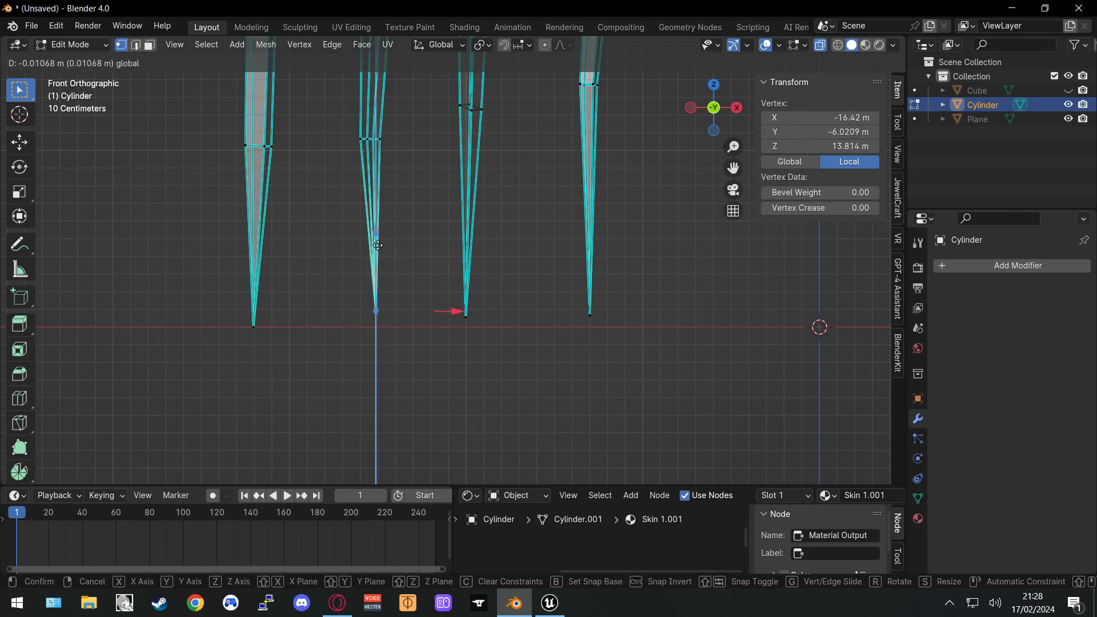
{"action": "right_click", "coordinate": [484, 325]}
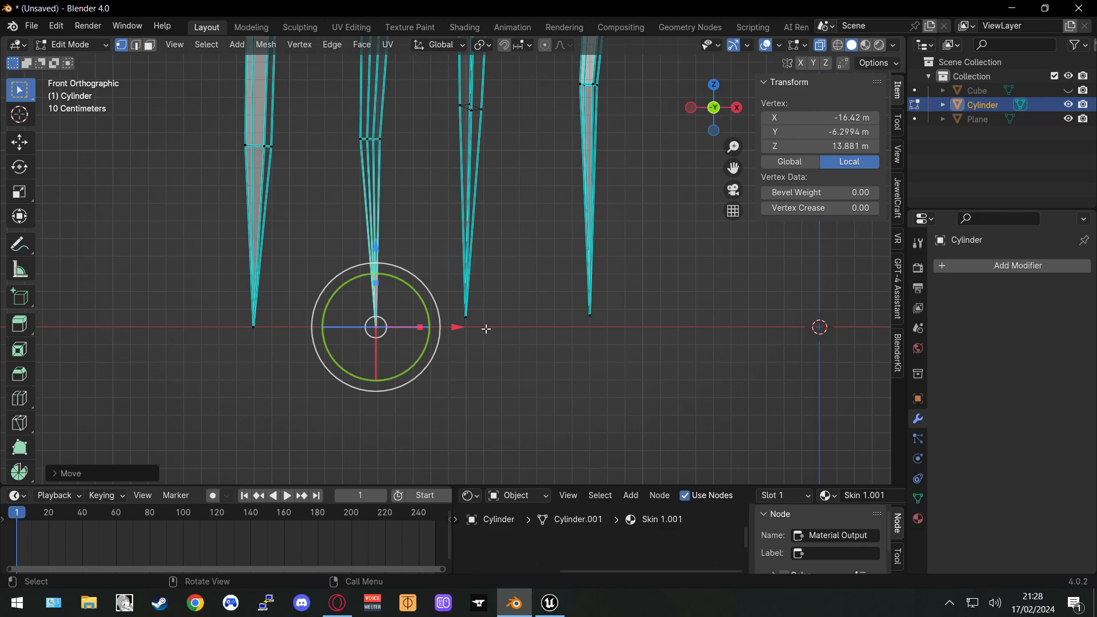
{"action": "left_click", "coordinate": [466, 316]}
{"action": "key", "text": "g"}
{"action": "key", "text": "z"}
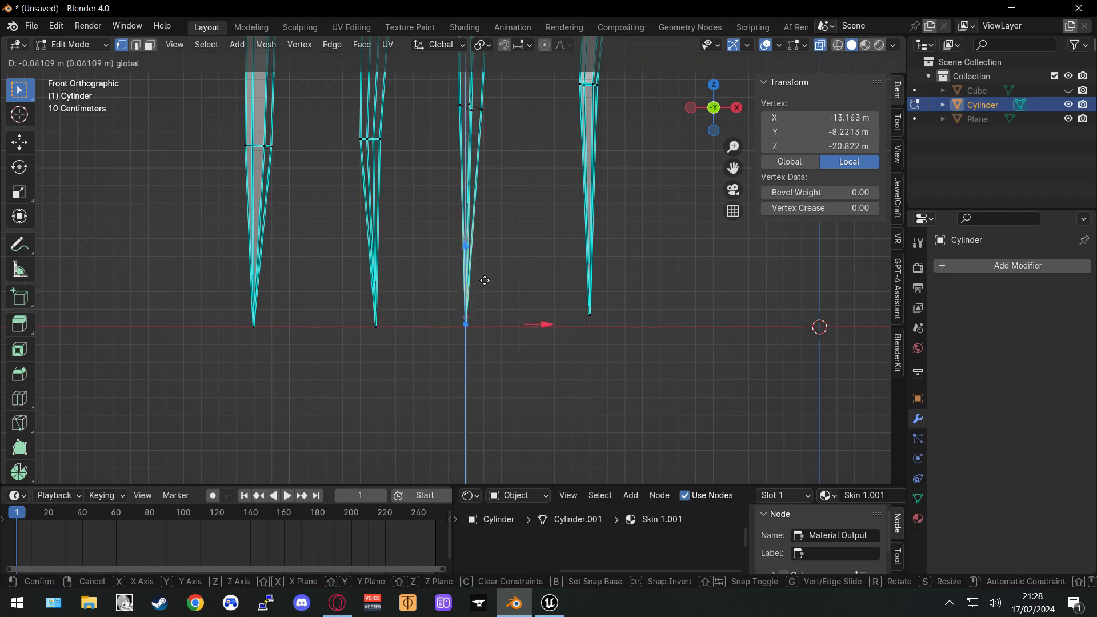
{"action": "left_click", "coordinate": [492, 302]}
Lower the innermost foot tip on the −X side about 0.065 m along Z to the ground line
{"action": "middle_click_drag", "start_coordinate": [583, 388], "coordinate": [505, 392], "text": "shift"}
{"action": "left_click_drag", "start_coordinate": [539, 361], "coordinate": [498, 305]}
{"action": "key", "text": "g"}
{"action": "key", "text": "z"}
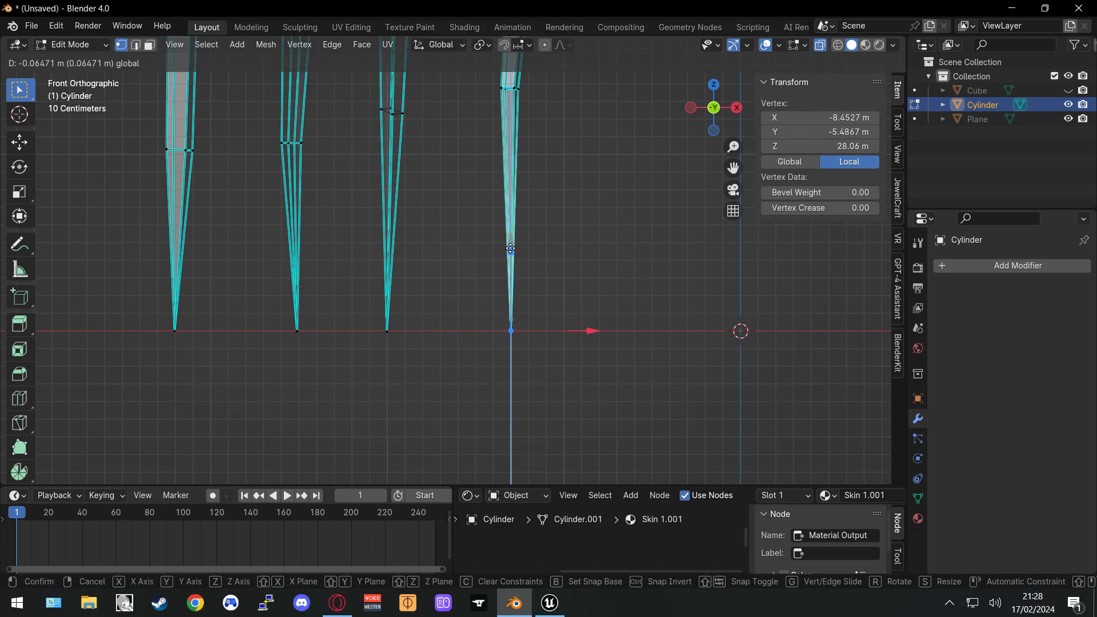
{"action": "left_click", "coordinate": [511, 248]}
Lower the innermost foot tip on the +X side about 0.07 m along Z to the ground line
{"action": "middle_click_drag", "start_coordinate": [657, 336], "coordinate": [415, 341], "text": "shift"}
{"action": "scroll", "coordinate": [460, 351], "scroll_direction": "up", "scroll_amount": 1}
{"action": "left_click_drag", "start_coordinate": [450, 306], "coordinate": [495, 363]}
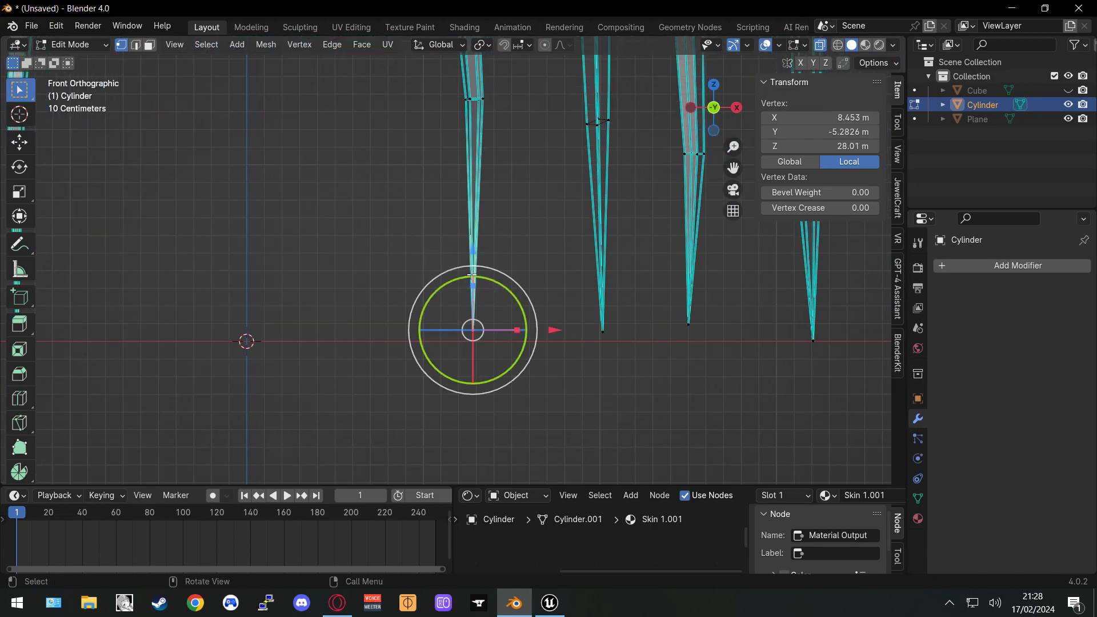
{"action": "key", "text": "g"}
{"action": "key", "text": "z"}
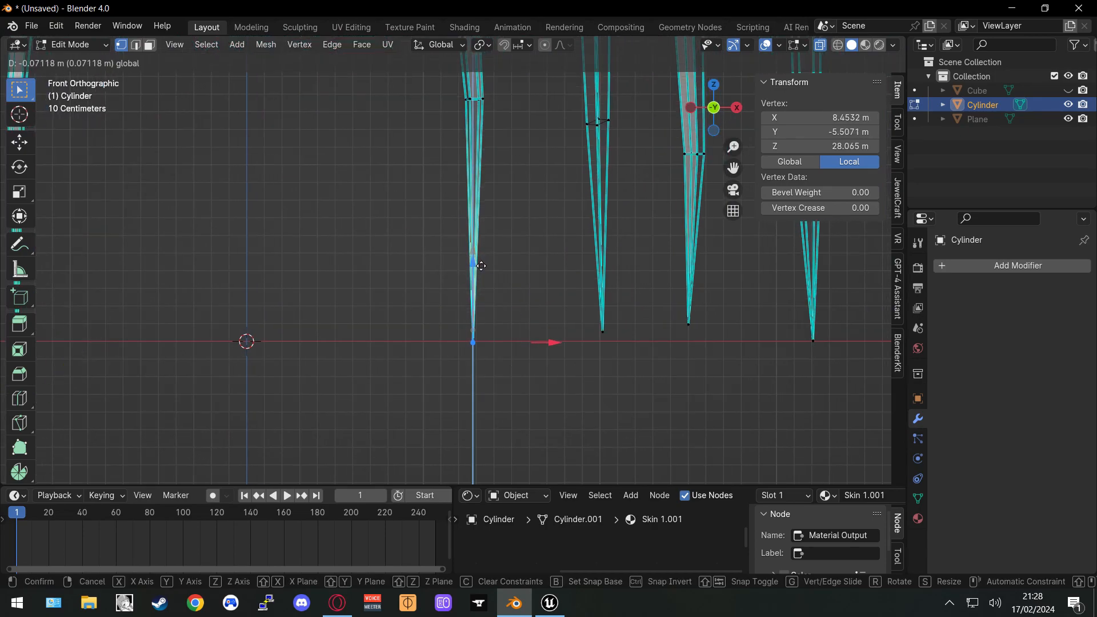
{"action": "left_click", "coordinate": [490, 266]}
Lower the rear and second legs' foot tips on the +X side along Z to the ground, about 0.052 m and 0.094 m
{"action": "middle_click_drag", "start_coordinate": [614, 326], "coordinate": [514, 320], "text": "shift"}
{"action": "left_click_drag", "start_coordinate": [514, 348], "coordinate": [496, 268]}
{"action": "key", "text": "g"}
{"action": "key", "text": "z"}
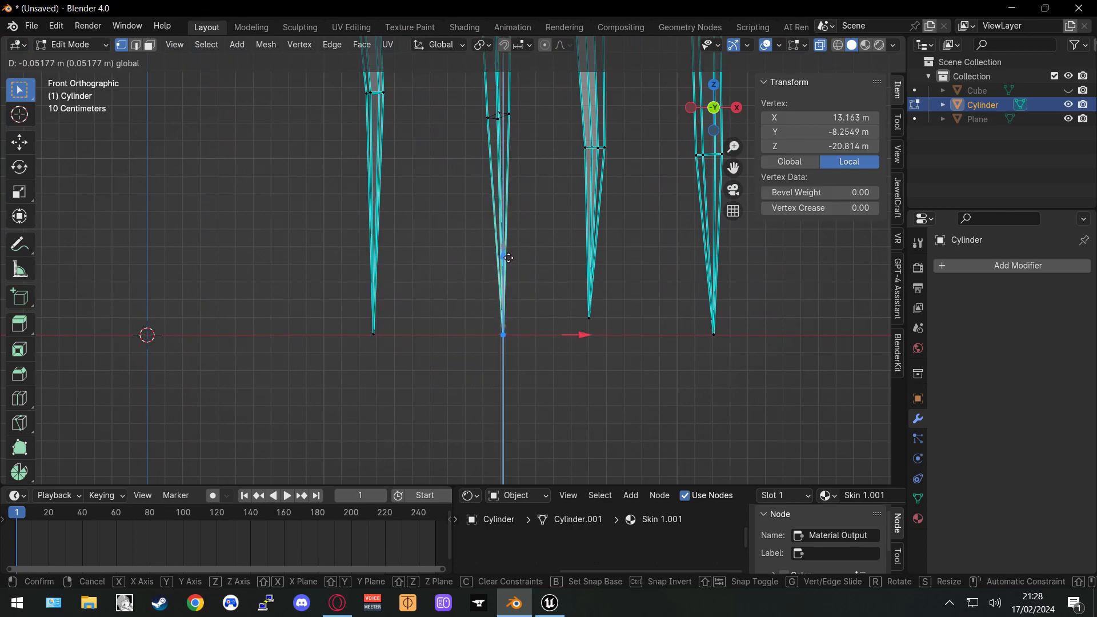
{"action": "left_click", "coordinate": [508, 258]}
{"action": "left_click", "coordinate": [589, 317]}
{"action": "key", "text": "g"}
{"action": "key", "text": "z"}
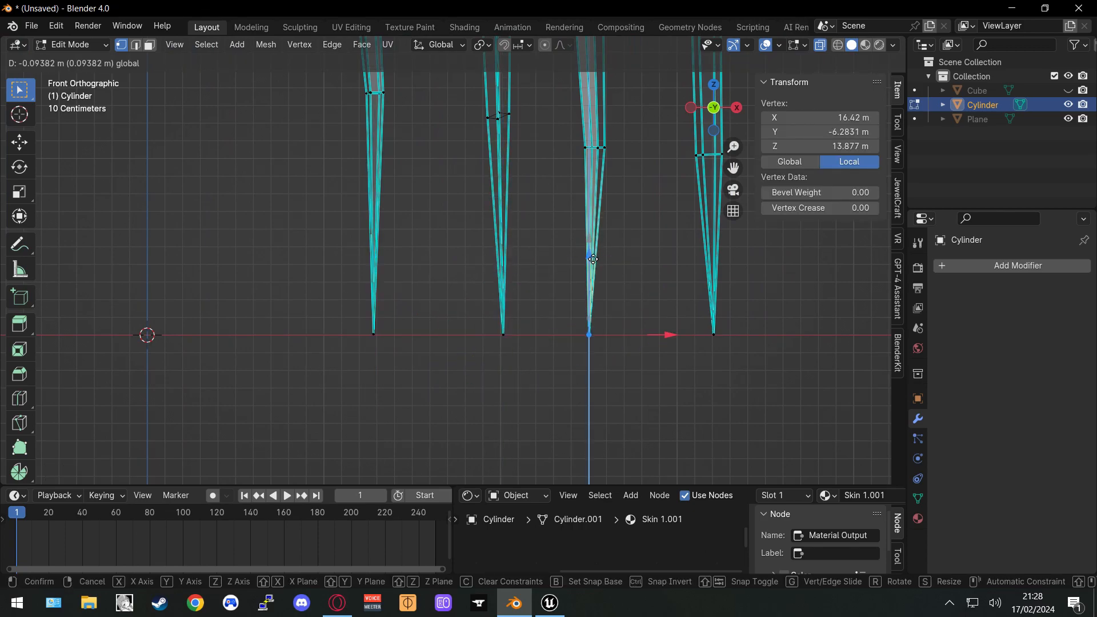
{"action": "left_click_drag", "start_coordinate": [593, 259], "coordinate": [593, 260]}
{"action": "left_click", "coordinate": [729, 354]}
Check the grounded feet in perspective and return the spider to Object Mode
{"action": "scroll", "coordinate": [571, 348], "scroll_direction": "down", "scroll_amount": 4}
{"action": "middle_click_drag", "start_coordinate": [443, 329], "coordinate": [493, 383]}
{"action": "scroll", "coordinate": [493, 382], "scroll_direction": "up", "scroll_amount": 3}
{"action": "middle_click_drag", "start_coordinate": [472, 348], "coordinate": [525, 358], "text": "shift"}
{"action": "left_click", "coordinate": [524, 365]}
{"action": "key", "text": "Tab"}
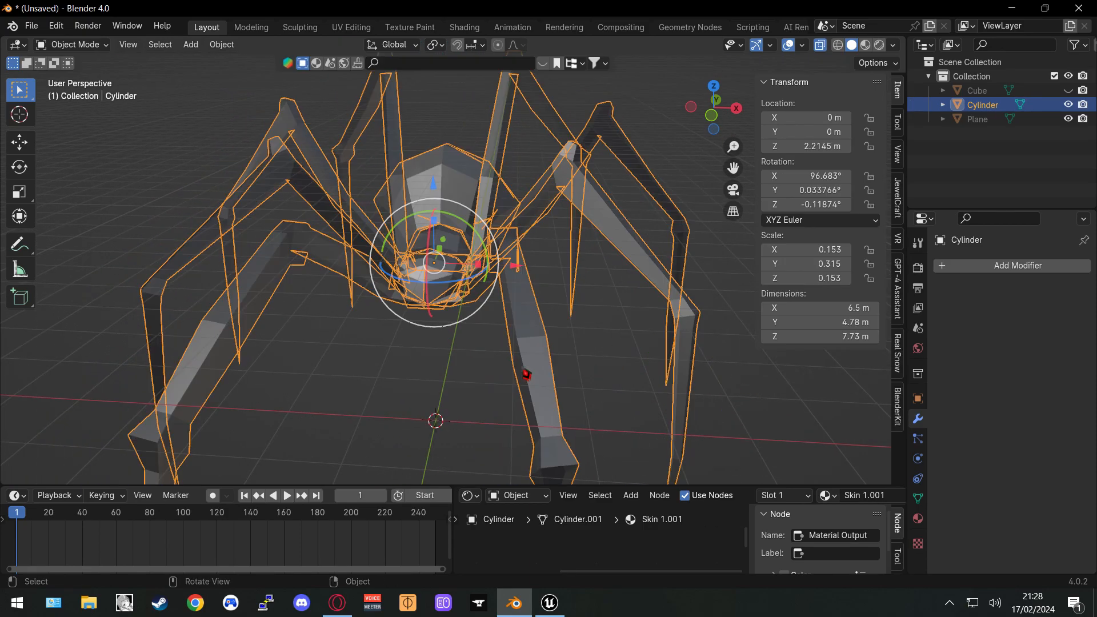
Set the viewport shading to Material Preview and show the spider's Skin 1.001 material properties
{"action": "scroll", "coordinate": [543, 394], "scroll_direction": "up", "scroll_amount": 5}
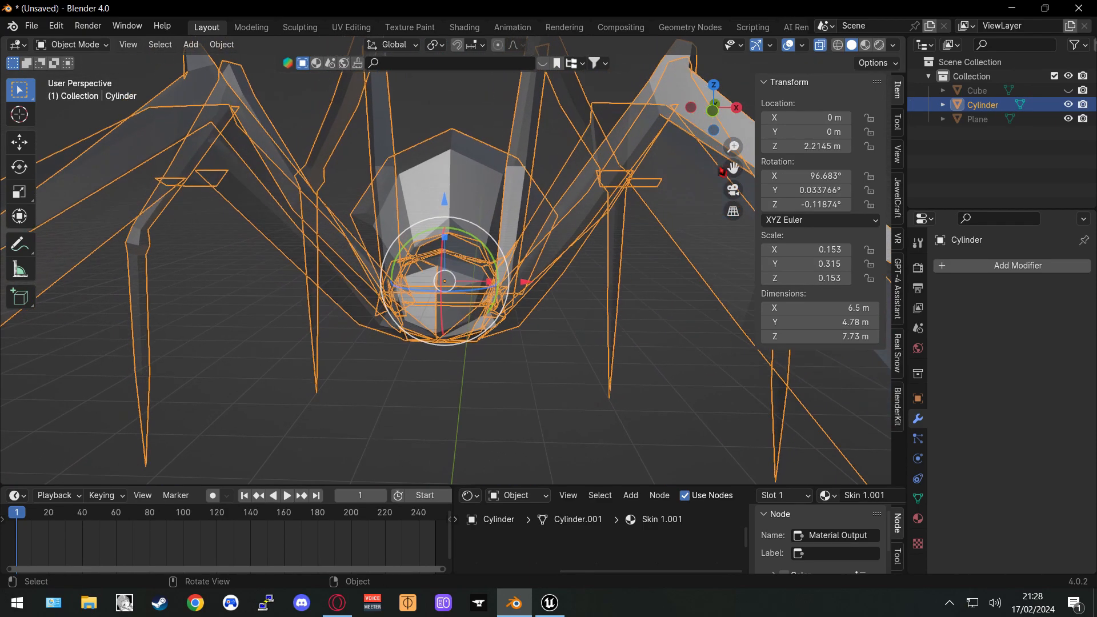
{"action": "left_click", "coordinate": [864, 44]}
{"action": "scroll", "coordinate": [519, 201], "scroll_direction": "down", "scroll_amount": 3}
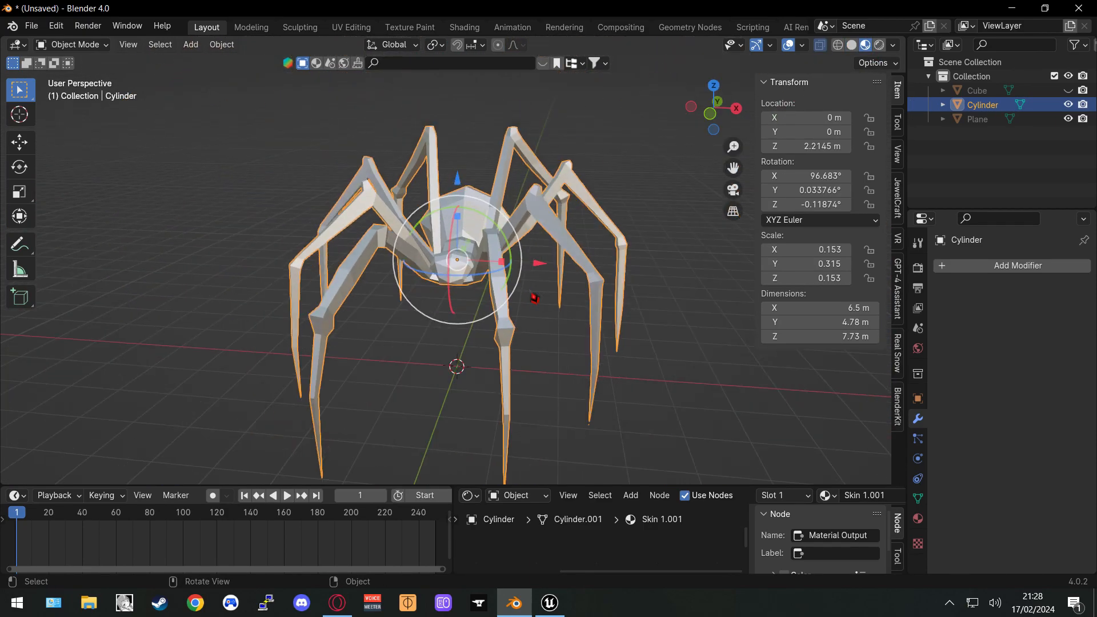
{"action": "scroll", "coordinate": [520, 201], "scroll_direction": "up", "scroll_amount": 3}
{"action": "left_click", "coordinate": [916, 518]}
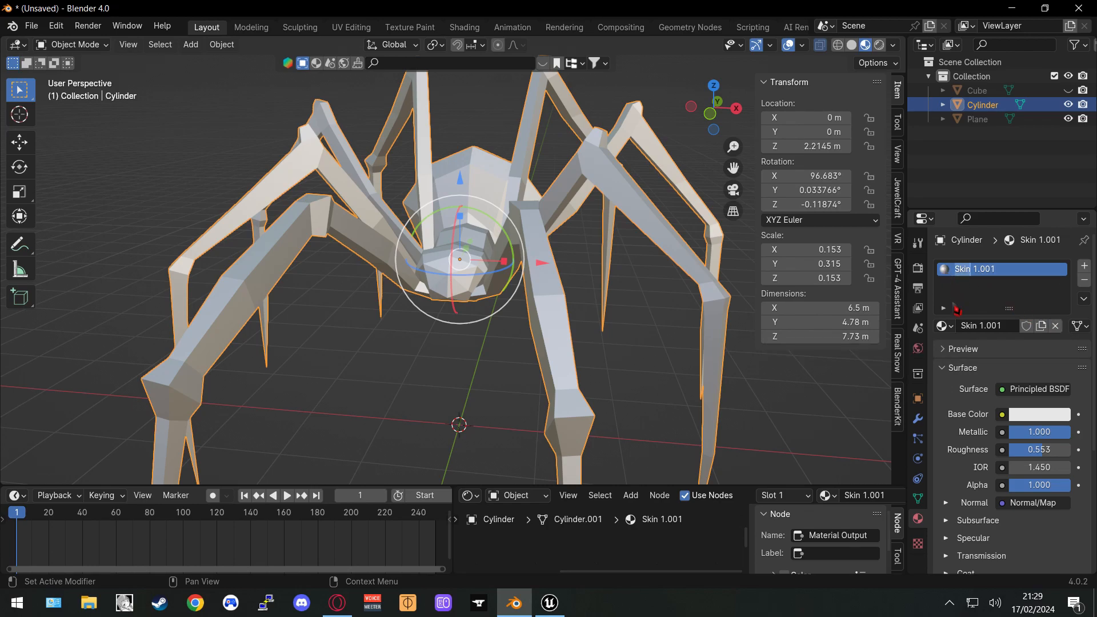
{"action": "scroll", "coordinate": [541, 425], "scroll_direction": "down", "scroll_amount": 2}
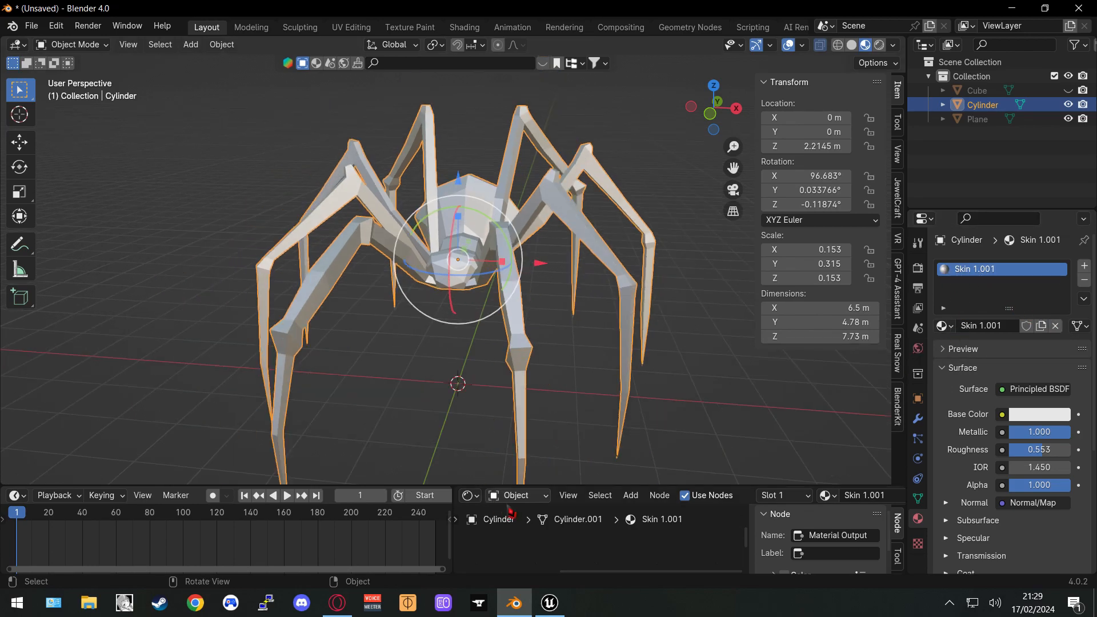
Set the Base Color of the spider's Skin 1.001 material to black in its Principled BSDF node
{"action": "left_click_drag", "start_coordinate": [521, 486], "coordinate": [521, 315]}
{"action": "right_click", "coordinate": [555, 435]}
{"action": "key", "text": "Home"}
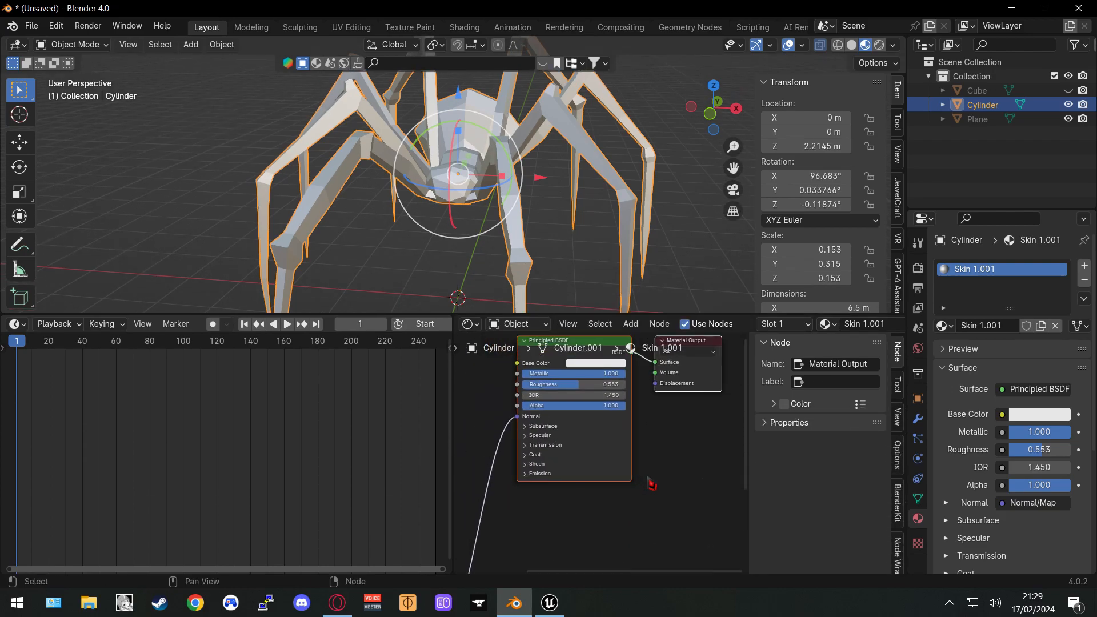
{"action": "left_click", "coordinate": [596, 370]}
{"action": "left_click_drag", "start_coordinate": [661, 303], "coordinate": [659, 316]}
{"action": "middle_click_drag", "start_coordinate": [562, 243], "coordinate": [521, 242]}
{"action": "left_click_drag", "start_coordinate": [478, 314], "coordinate": [528, 473]}
{"action": "middle_click_drag", "start_coordinate": [583, 439], "coordinate": [557, 346]}
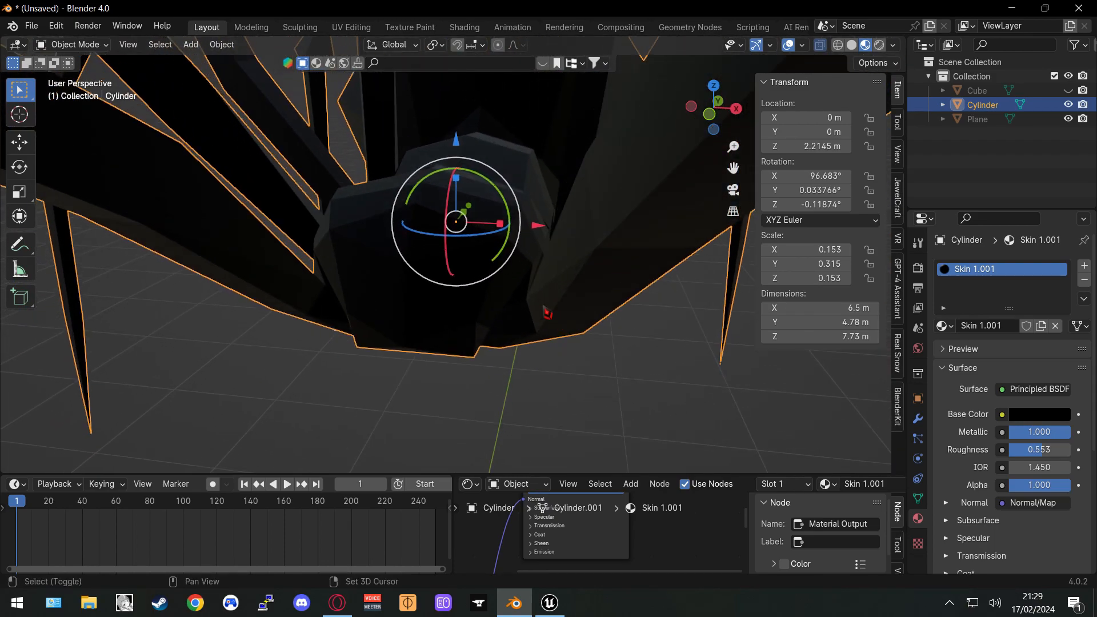
Add a UV sphere at the world origin under the spider
{"action": "key", "text": "shift+a"}
{"action": "mouse_move", "coordinate": [546, 311]}
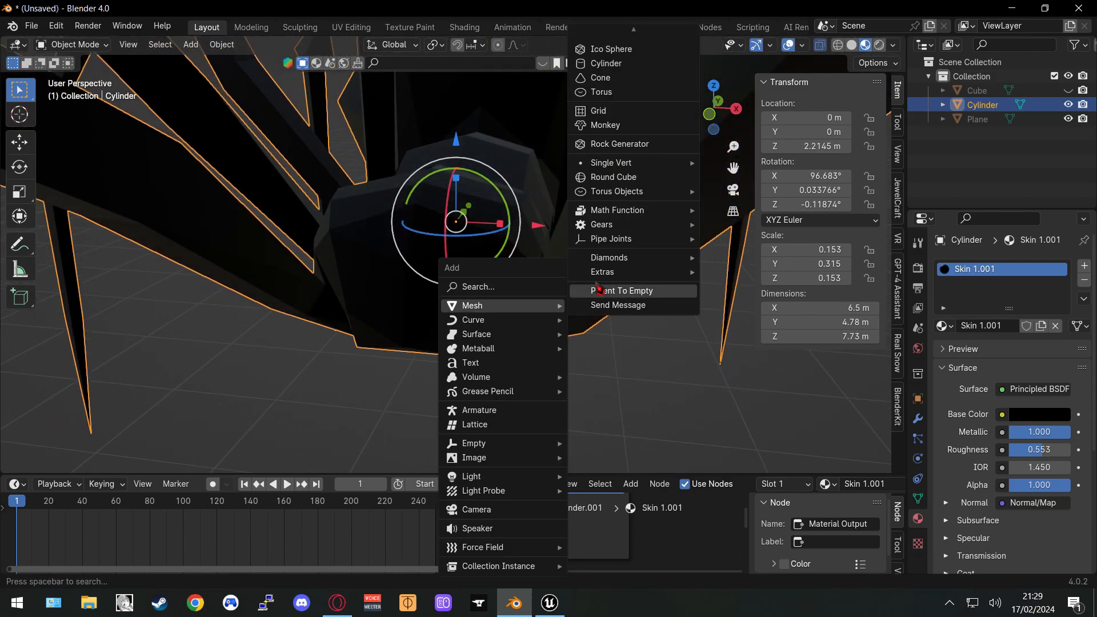
{"action": "mouse_move", "coordinate": [655, 162]}
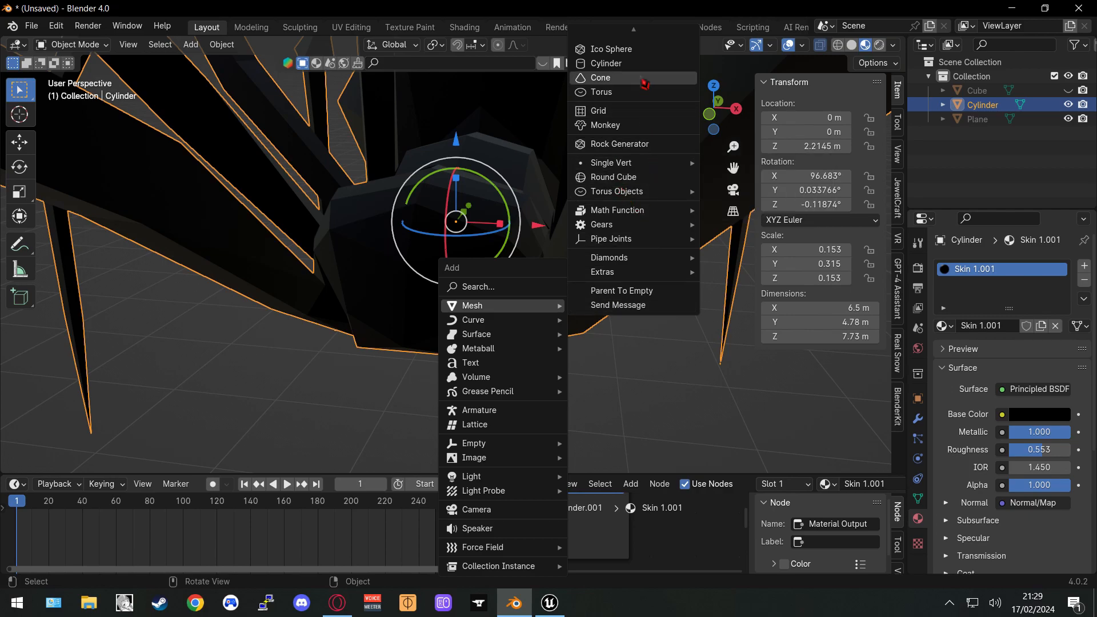
{"action": "scroll", "coordinate": [641, 55], "scroll_direction": "up", "scroll_amount": 5}
{"action": "scroll", "coordinate": [632, 73], "scroll_direction": "up", "scroll_amount": 3}
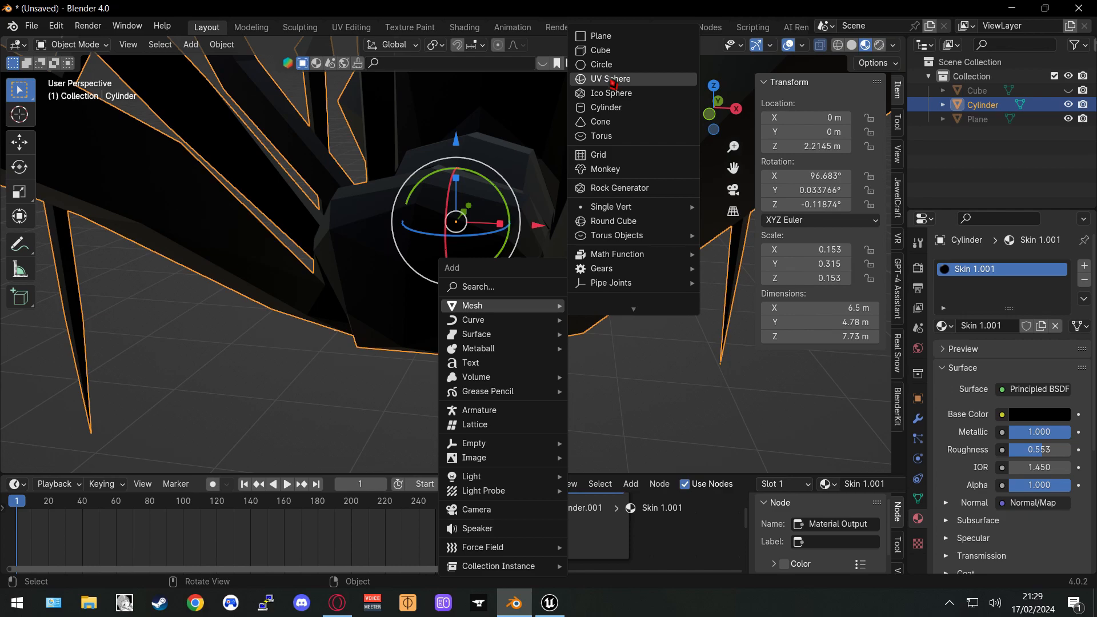
{"action": "left_click", "coordinate": [612, 80]}
{"action": "middle_click_drag", "start_coordinate": [529, 244], "coordinate": [532, 279]}
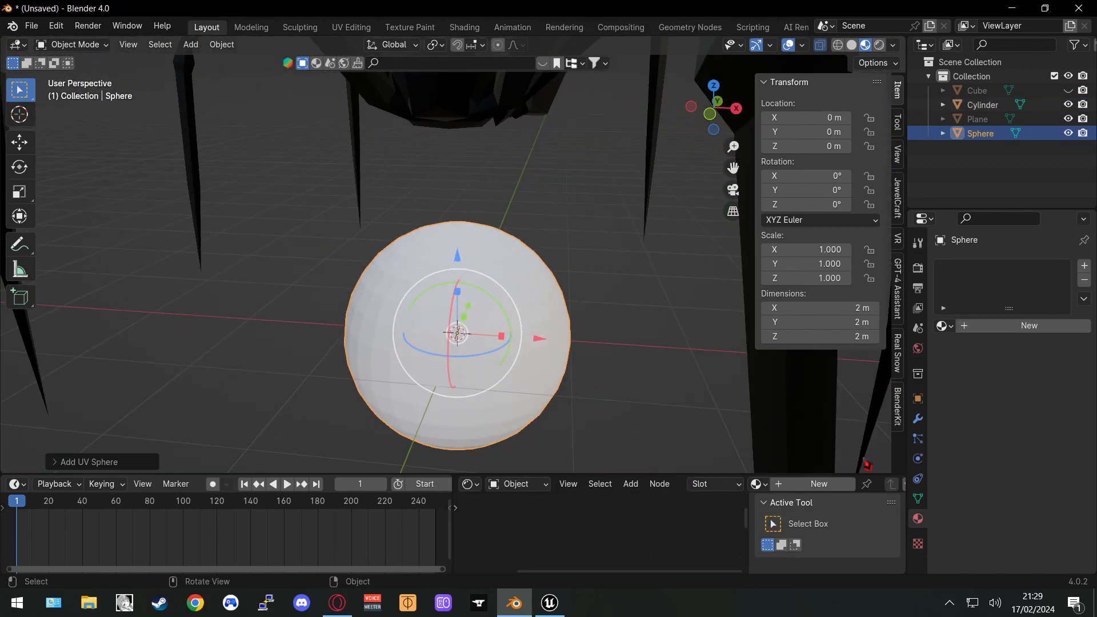
{"action": "key", "text": "Tab"}
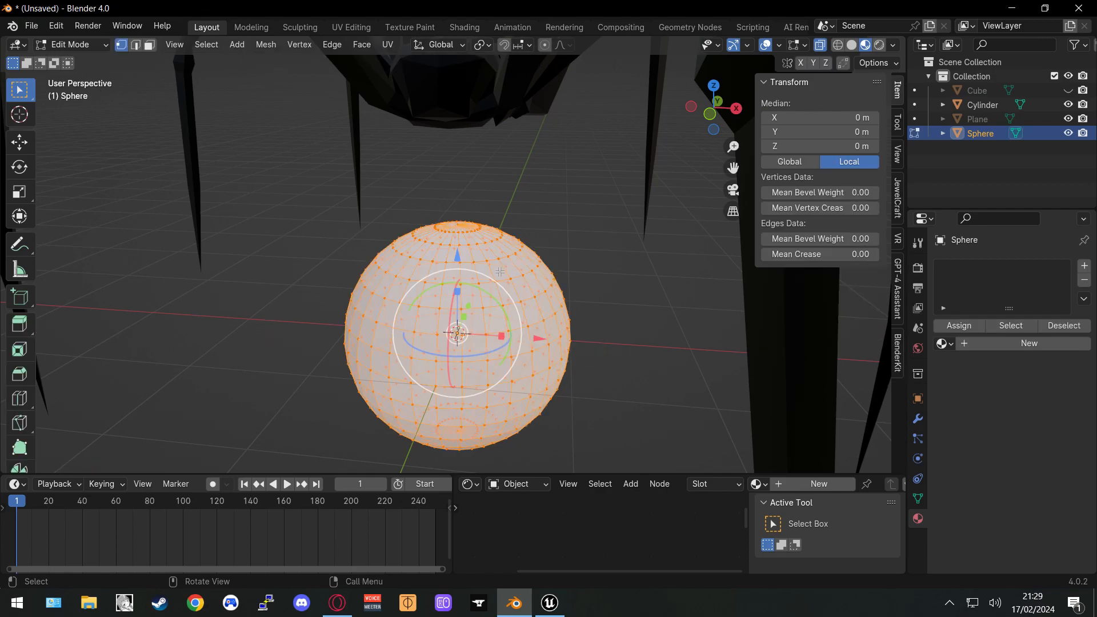
{"action": "key", "text": "Tab"}
{"action": "middle_click_drag", "start_coordinate": [499, 271], "coordinate": [610, 348]}
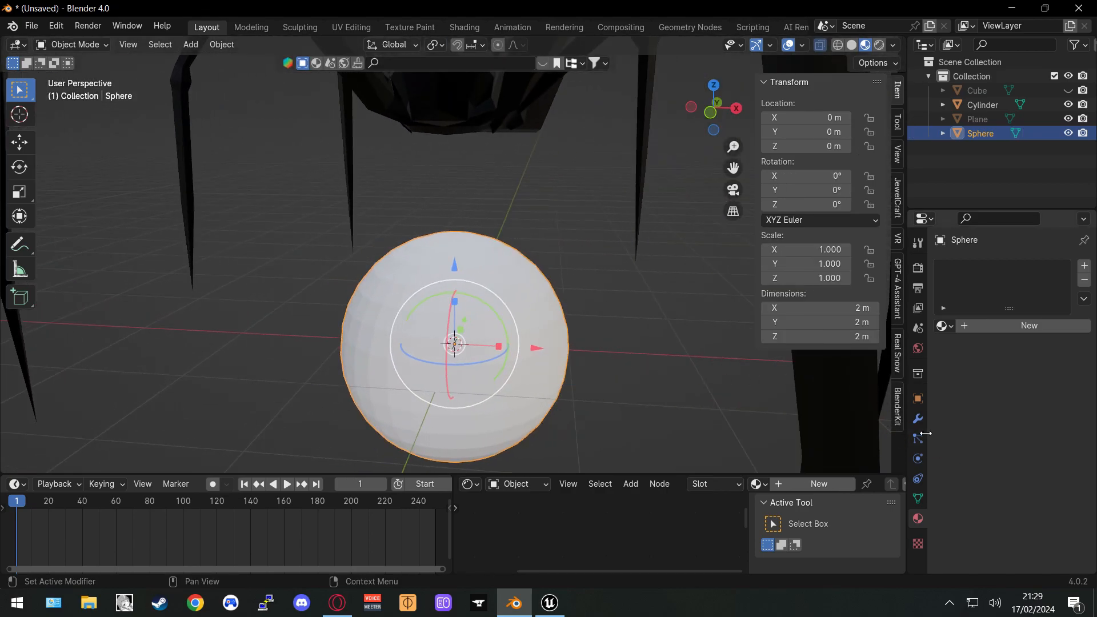
Add a Mirror modifier to the sphere
{"action": "left_click", "coordinate": [917, 418]}
{"action": "left_click", "coordinate": [987, 266]}
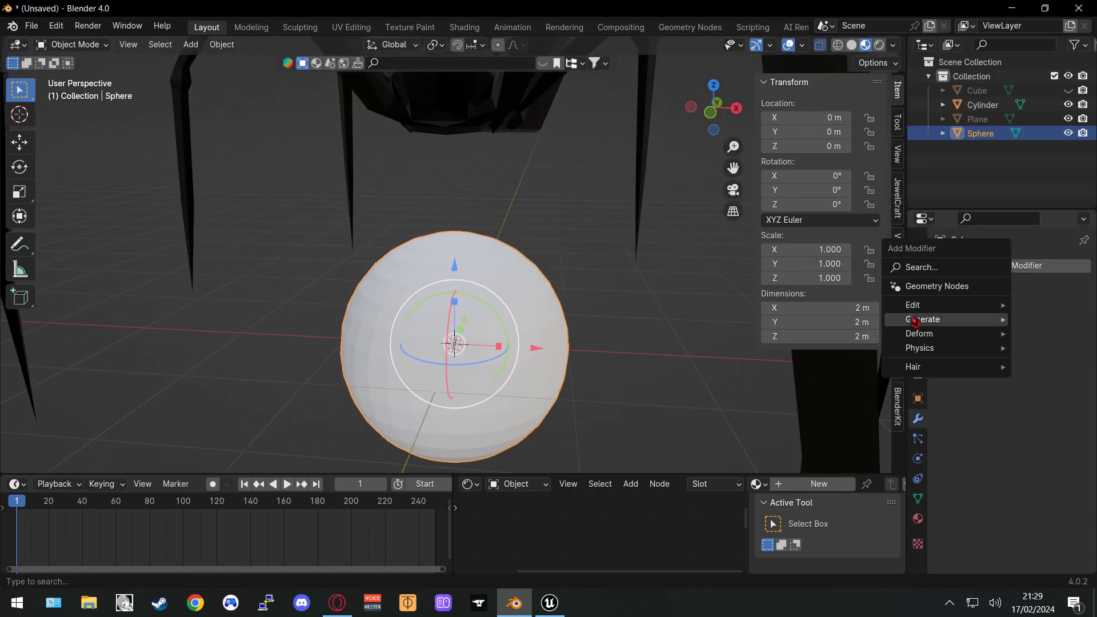
{"action": "left_click", "coordinate": [943, 267]}
{"action": "type", "text": "mirr"}
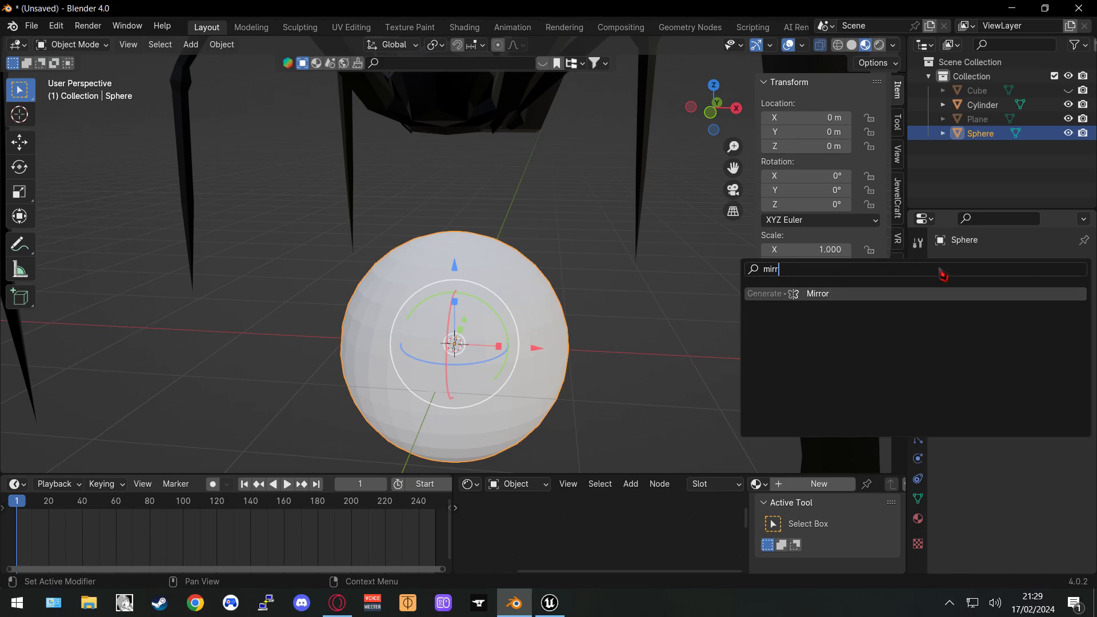
{"action": "key", "text": "Return"}
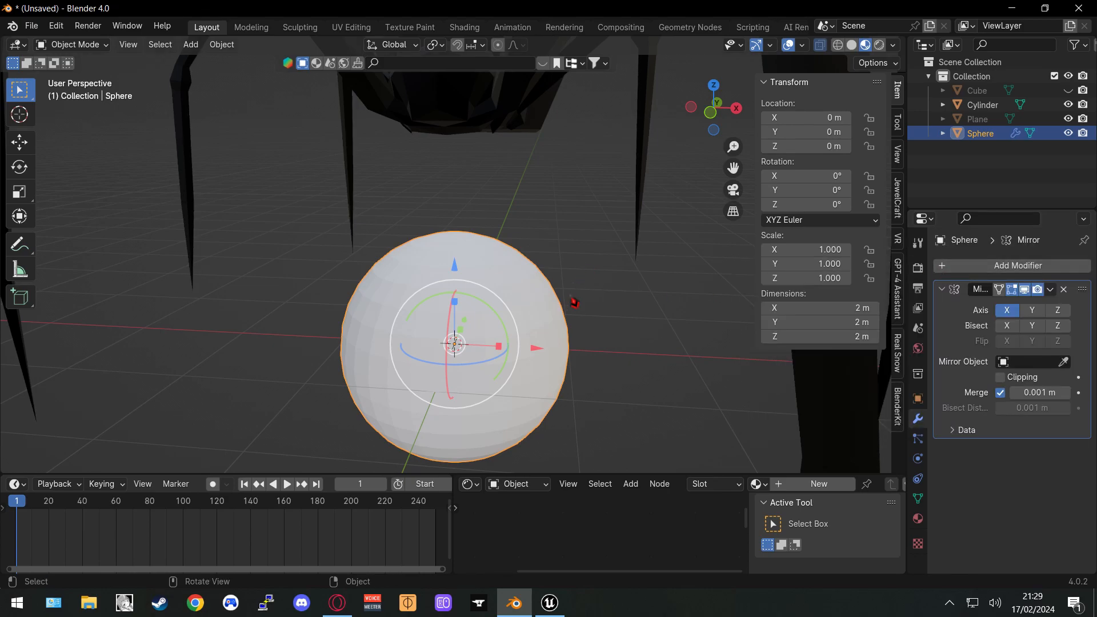
Slide the sphere along X to try out the mirror axes, and enable mirroring on both X and Y
{"action": "left_click_drag", "start_coordinate": [539, 350], "coordinate": [657, 354]}
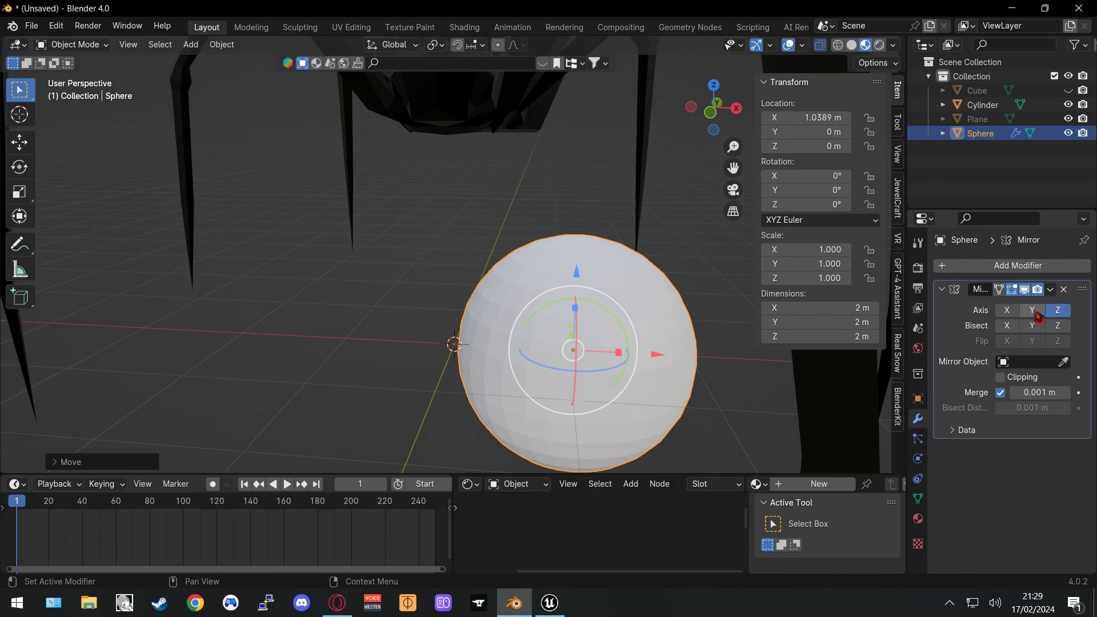
{"action": "scroll", "coordinate": [610, 348], "scroll_direction": "down", "scroll_amount": 4}
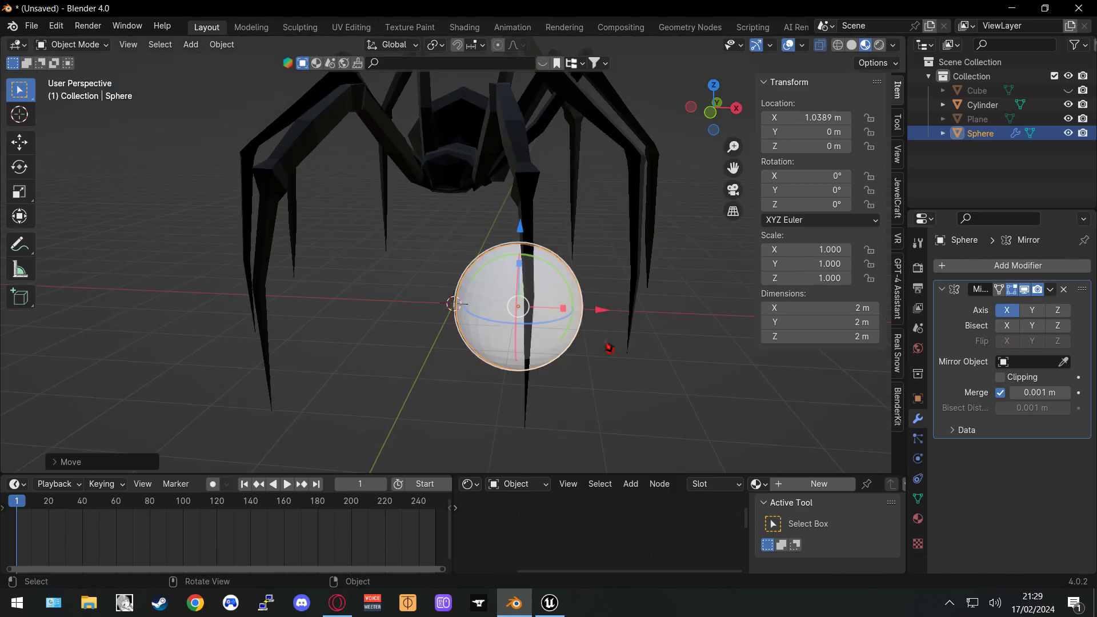
{"action": "scroll", "coordinate": [609, 348], "scroll_direction": "up", "scroll_amount": 2}
{"action": "scroll", "coordinate": [576, 312], "scroll_direction": "down", "scroll_amount": 3}
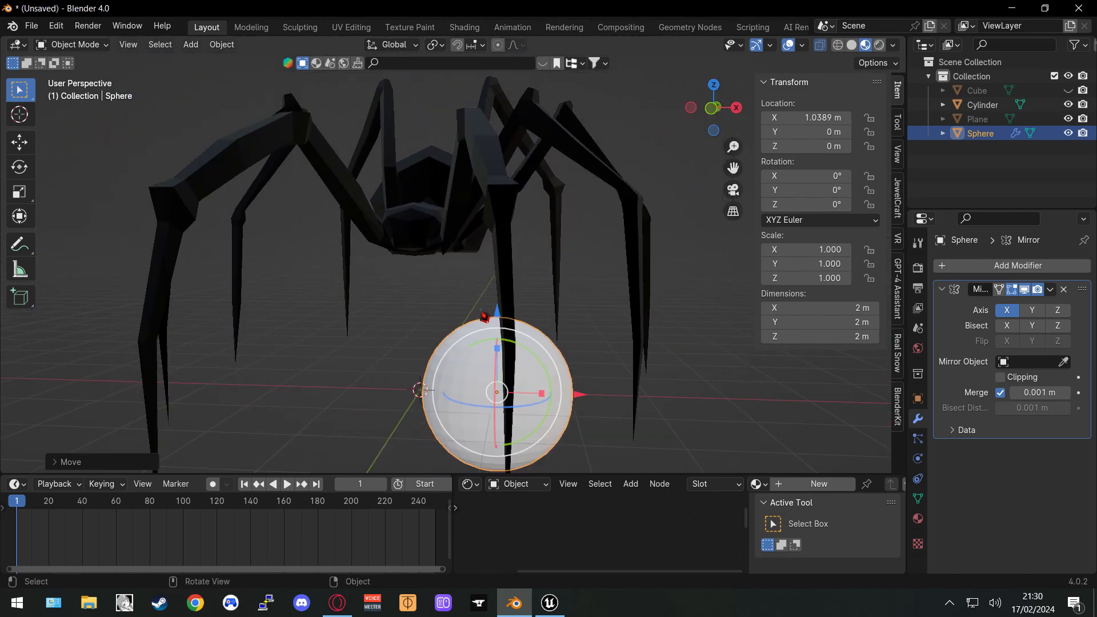
{"action": "left_click_drag", "start_coordinate": [590, 371], "coordinate": [671, 374]}
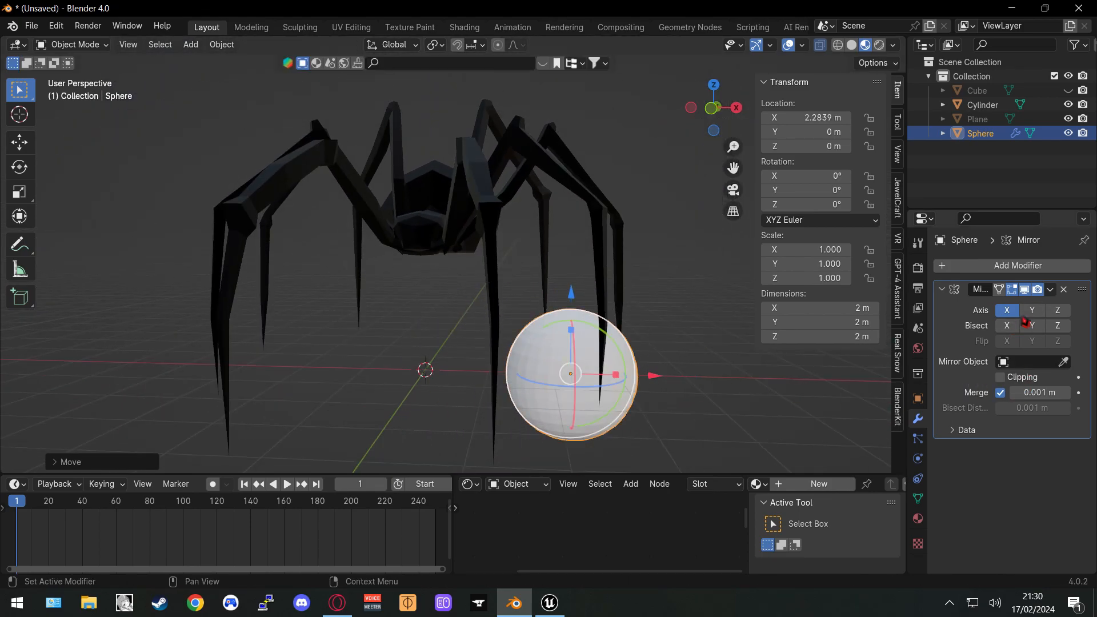
{"action": "left_click_drag", "start_coordinate": [648, 378], "coordinate": [501, 394]}
{"action": "scroll", "coordinate": [501, 394], "scroll_direction": "down", "scroll_amount": 4}
{"action": "middle_click_drag", "start_coordinate": [501, 394], "coordinate": [517, 419]}
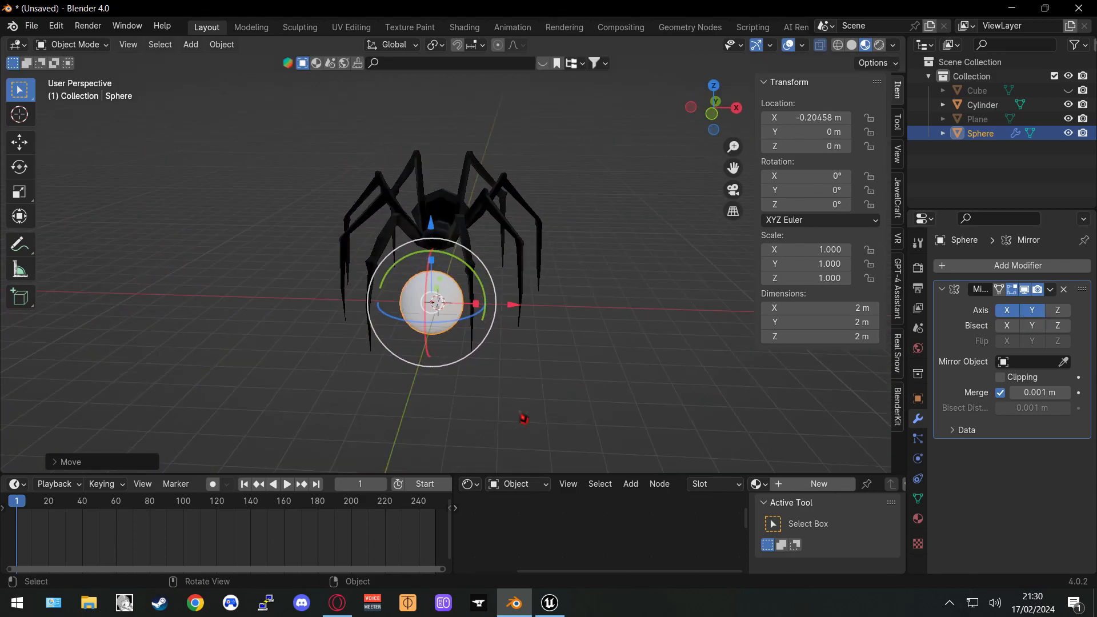
{"action": "scroll", "coordinate": [516, 383], "scroll_direction": "up", "scroll_amount": 4}
{"action": "mouse_move", "coordinate": [516, 377]}
{"action": "middle_mouse_down"}
{"action": "mouse_move", "coordinate": [500, 362]}
{"action": "mouse_move", "coordinate": [516, 362]}
{"action": "middle_mouse_up"}
{"action": "middle_click_drag", "start_coordinate": [516, 362], "coordinate": [548, 355], "text": "shift"}
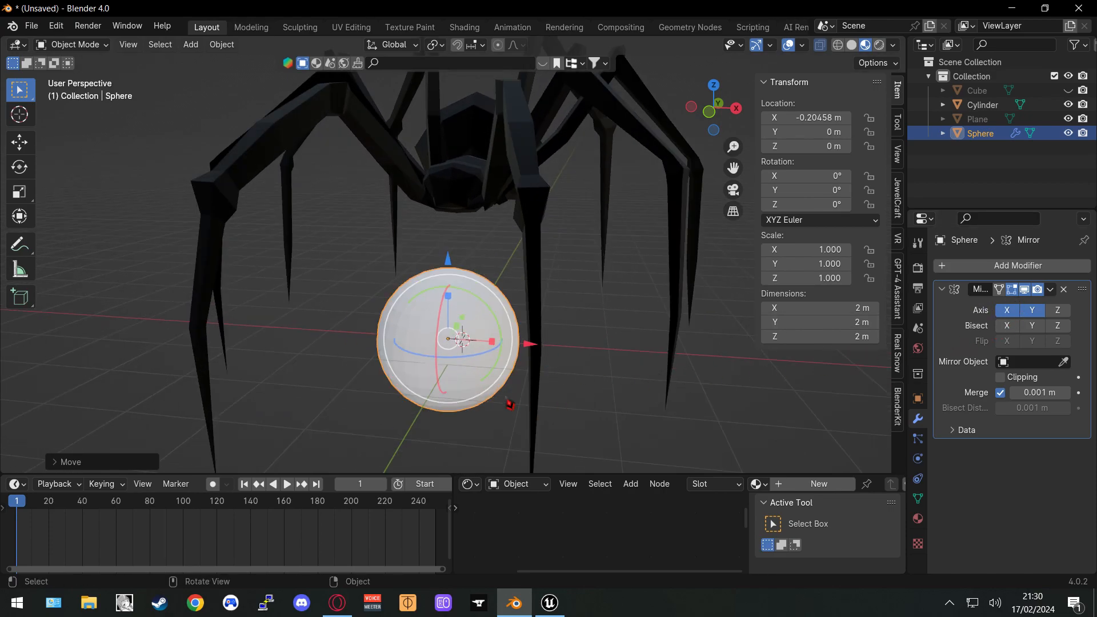
Offset the sphere's mesh about 0.4 m along X from its object origin
{"action": "left_click_drag", "start_coordinate": [529, 354], "coordinate": [627, 308]}
{"action": "key", "text": "Tab"}
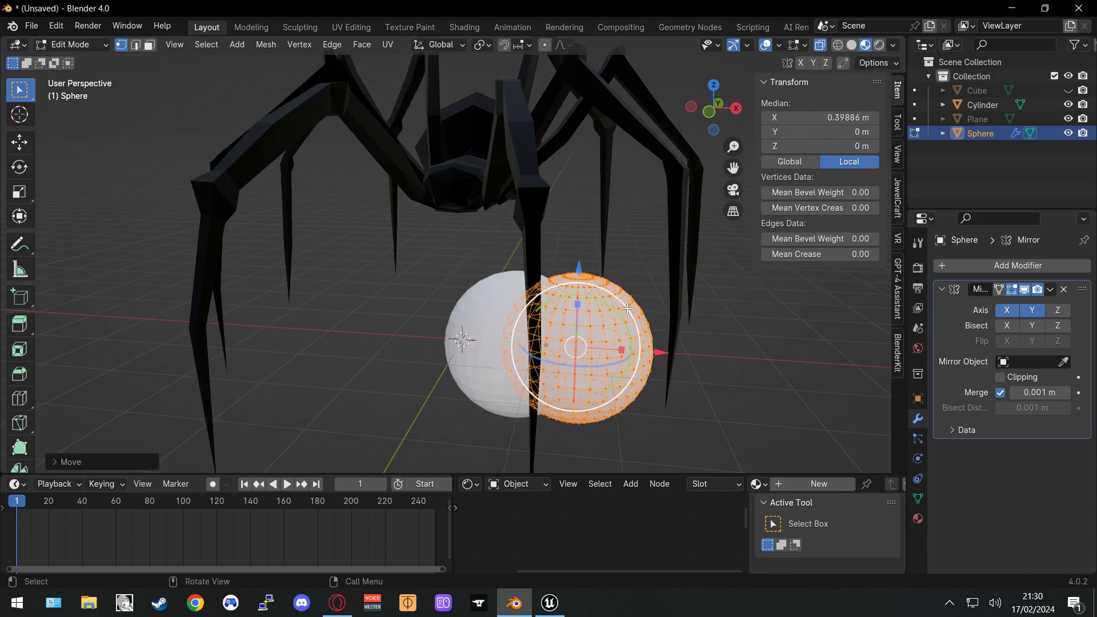
{"action": "key", "text": "Tab"}
Set the sphere object's X location to 0 m
{"action": "middle_click_drag", "start_coordinate": [638, 317], "coordinate": [578, 310], "text": "shift"}
{"action": "left_click_drag", "start_coordinate": [596, 348], "coordinate": [574, 344]}
{"action": "left_click", "coordinate": [806, 118]}
{"action": "type", "text": "0"}
{"action": "key", "text": "Return"}
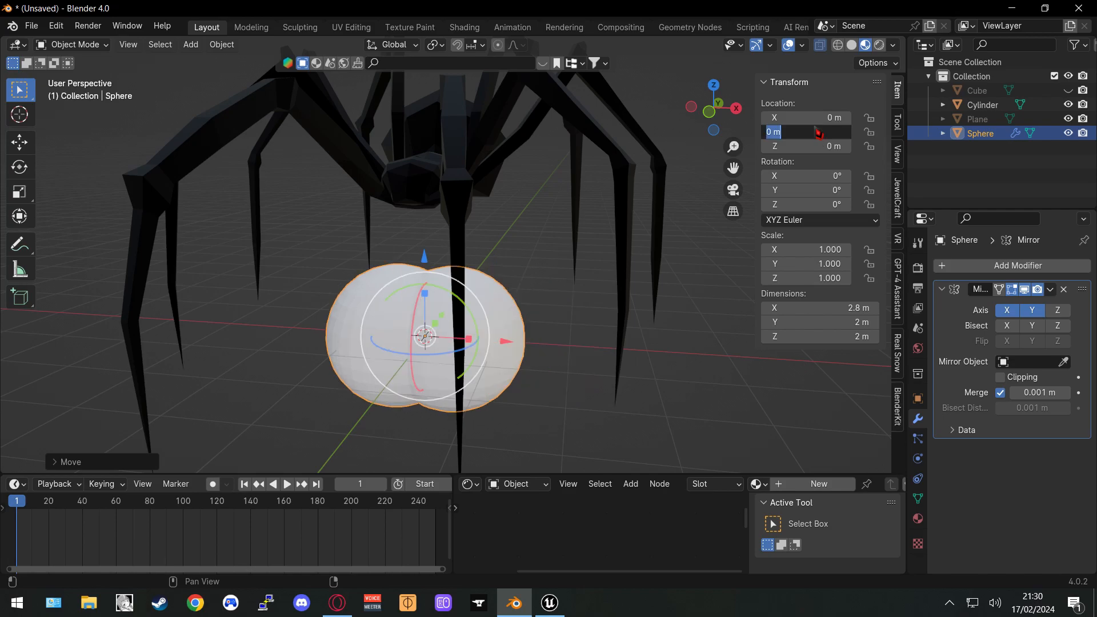
Move the sphere's mesh in Edit Mode along X to about 1.18 m from the mirror center
{"action": "key", "text": "Tab"}
{"action": "middle_click_drag", "start_coordinate": [439, 250], "coordinate": [609, 354]}
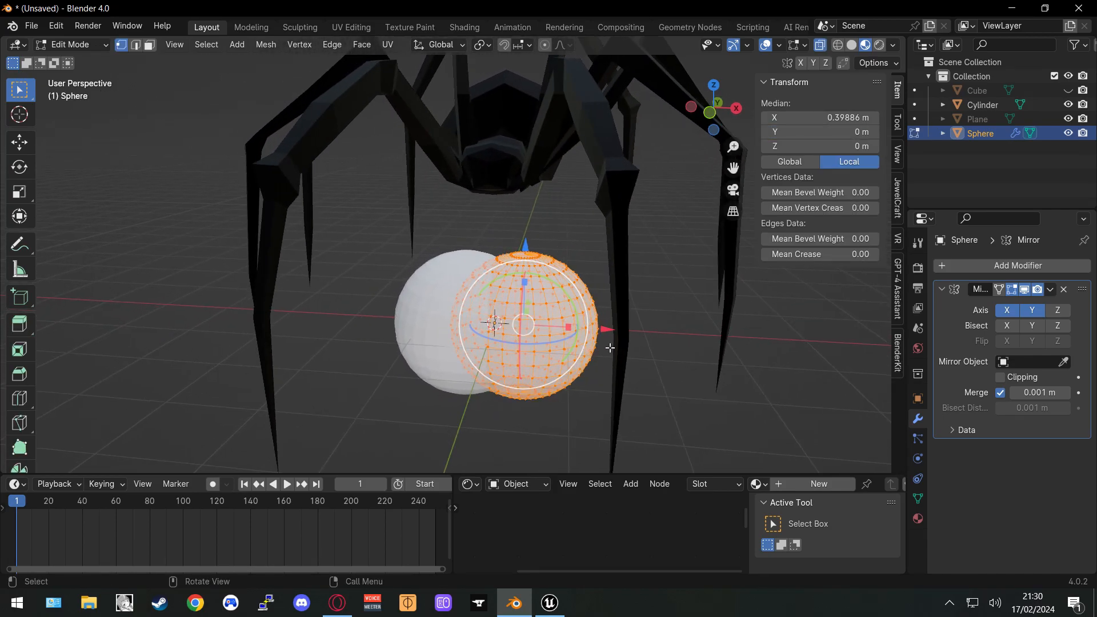
{"action": "left_click_drag", "start_coordinate": [605, 329], "coordinate": [661, 336]}
{"action": "middle_click_drag", "start_coordinate": [682, 290], "coordinate": [568, 369]}
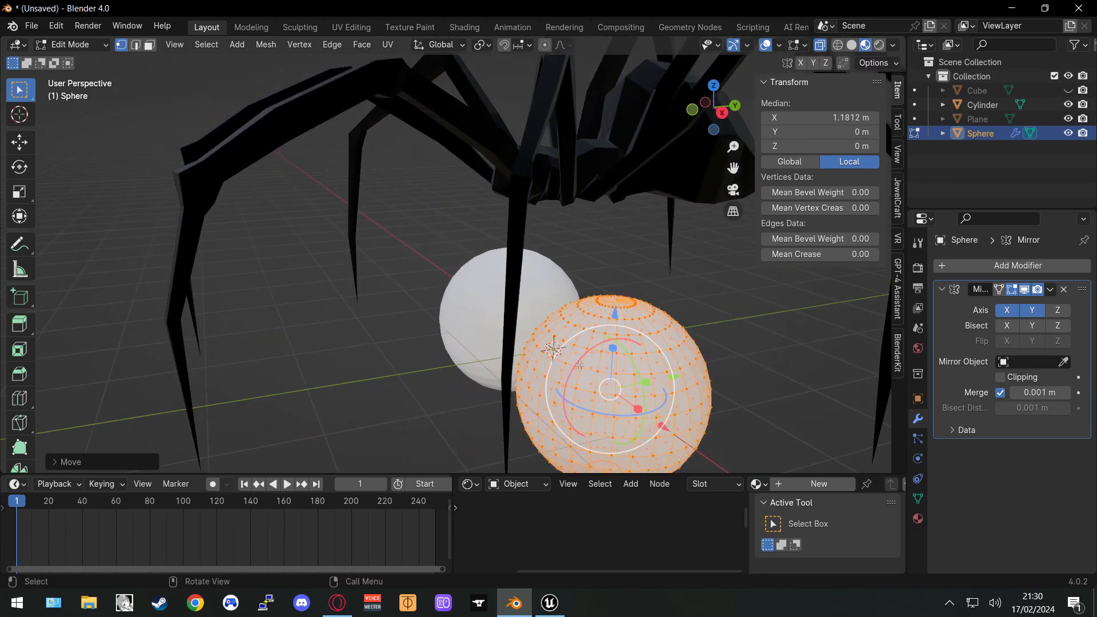
Rotate the whole sphere mesh 90° about the global X axis
{"action": "left_click", "coordinate": [580, 365]}
{"action": "key", "text": "a"}
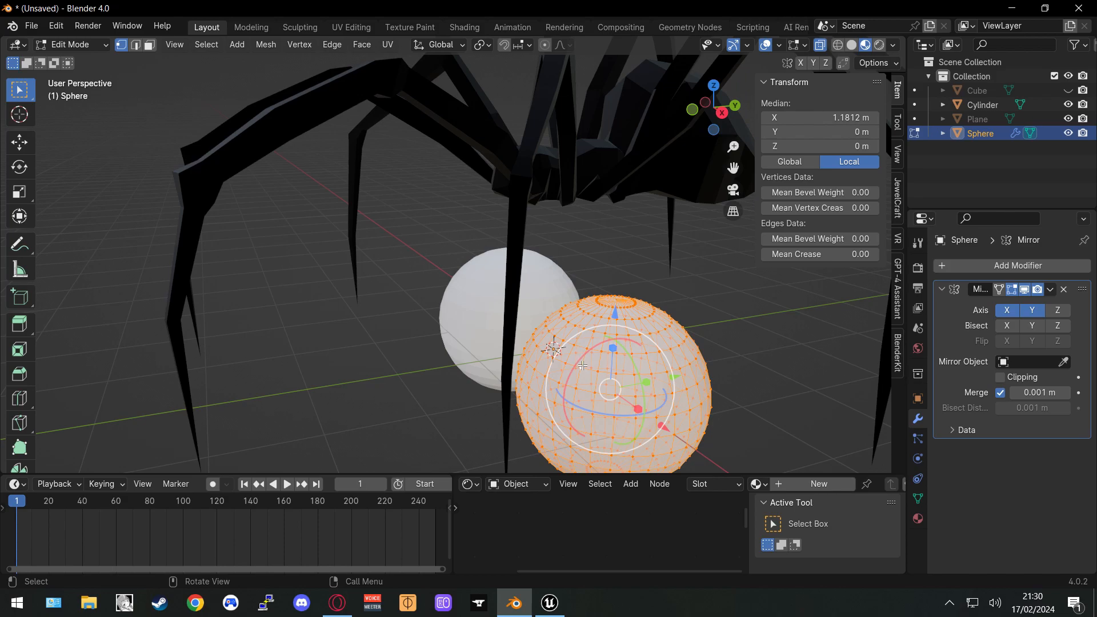
{"action": "key", "text": "r"}
{"action": "key", "text": "x"}
{"action": "left_click", "coordinate": [702, 303]}
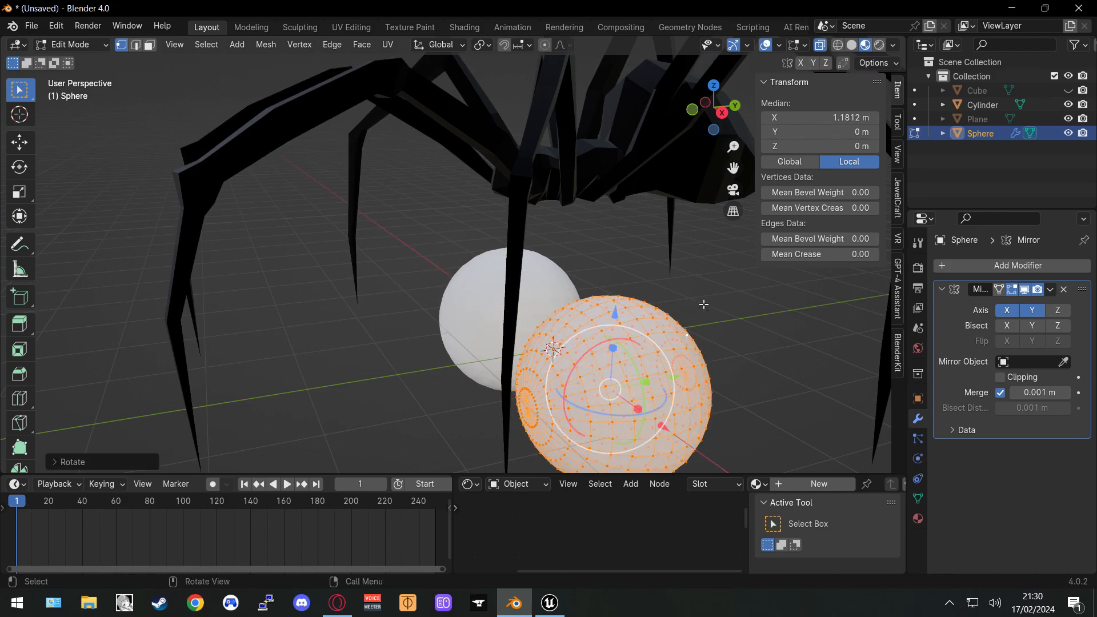
{"action": "left_click", "coordinate": [54, 463]}
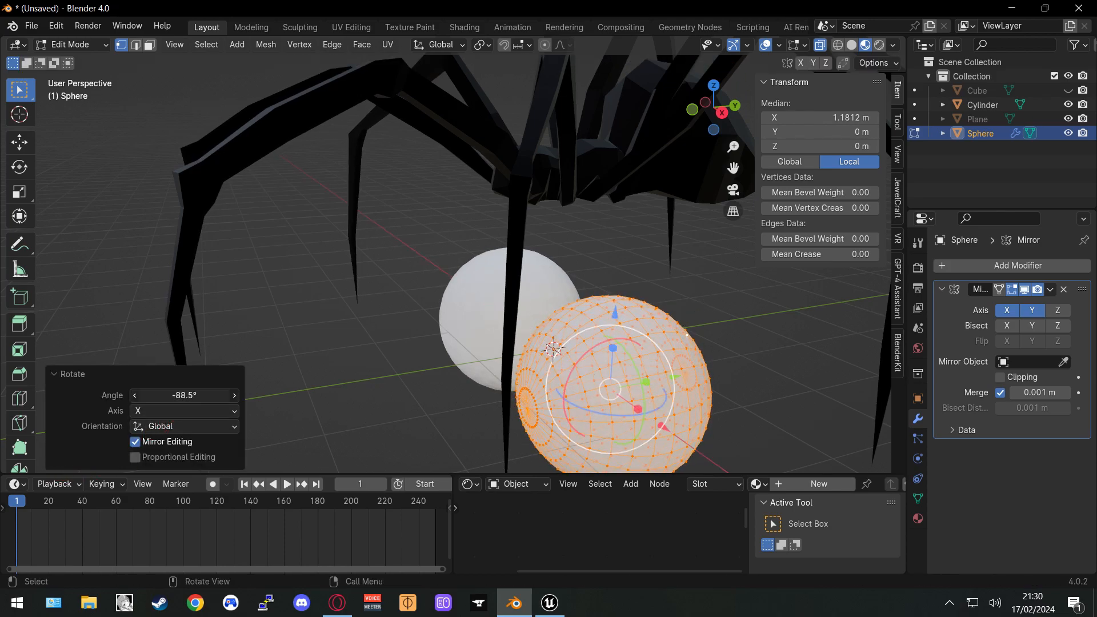
{"action": "key", "text": "Return"}
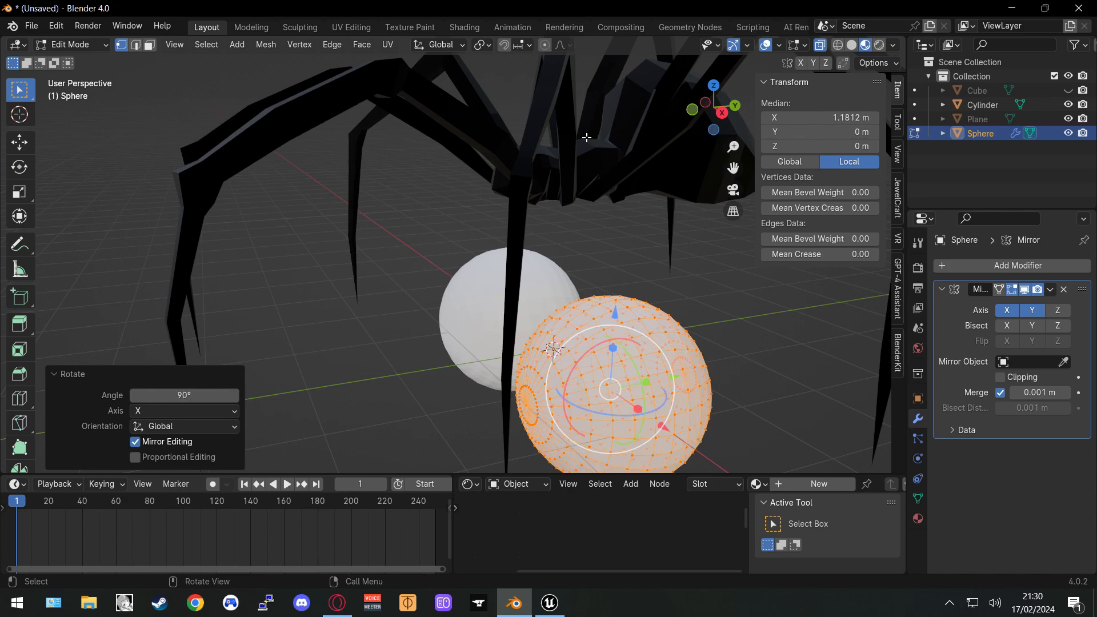
Scale the sphere mesh down uniformly to about 0.11 of its size
{"action": "middle_click_drag", "start_coordinate": [591, 122], "coordinate": [636, 184]}
{"action": "key", "text": "s"}
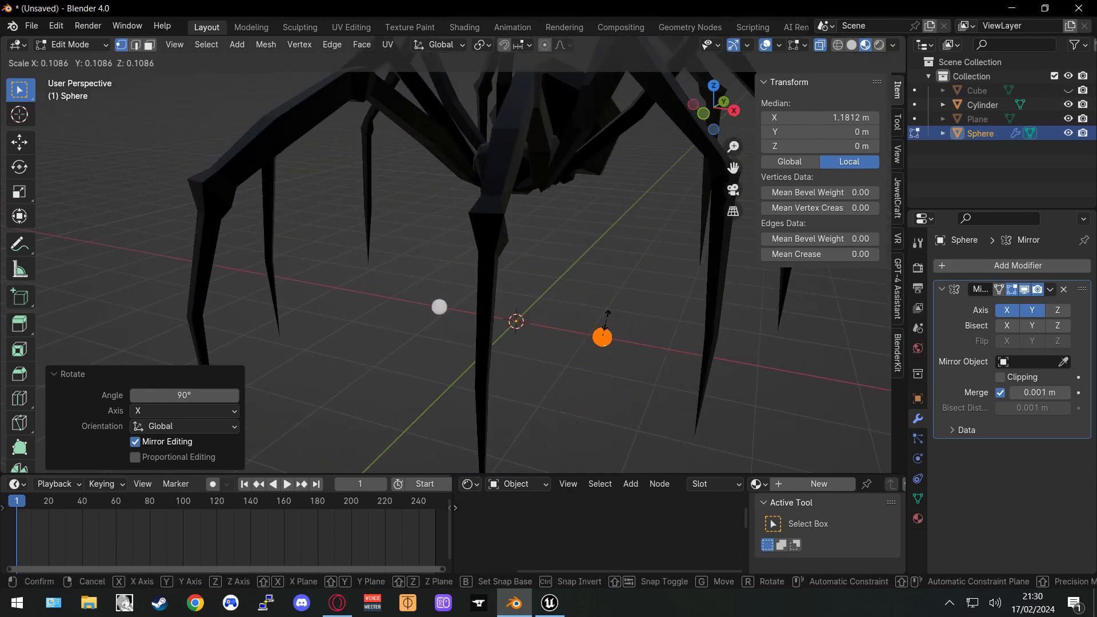
{"action": "left_click", "coordinate": [607, 313]}
Move the small sphere to the front of the spider's head, at about X 0.027 m, Y -0.837 m, Z 2.205 m
{"action": "left_click_drag", "start_coordinate": [685, 350], "coordinate": [618, 328]}
{"action": "left_click_drag", "start_coordinate": [536, 247], "coordinate": [537, 96]}
{"action": "scroll", "coordinate": [535, 151], "scroll_direction": "up", "scroll_amount": 3}
{"action": "middle_click_drag", "start_coordinate": [534, 151], "coordinate": [532, 353], "text": "shift"}
{"action": "left_click_drag", "start_coordinate": [604, 282], "coordinate": [548, 347]}
{"action": "left_click_drag", "start_coordinate": [636, 392], "coordinate": [573, 380]}
{"action": "left_click_drag", "start_coordinate": [516, 330], "coordinate": [513, 331]}
{"action": "left_click_drag", "start_coordinate": [488, 361], "coordinate": [487, 363]}
{"action": "left_click_drag", "start_coordinate": [465, 317], "coordinate": [466, 237]}
Scale the sphere on the spider's head uniformly by 0.416 to make it eye-sized
{"action": "key", "text": "s"}
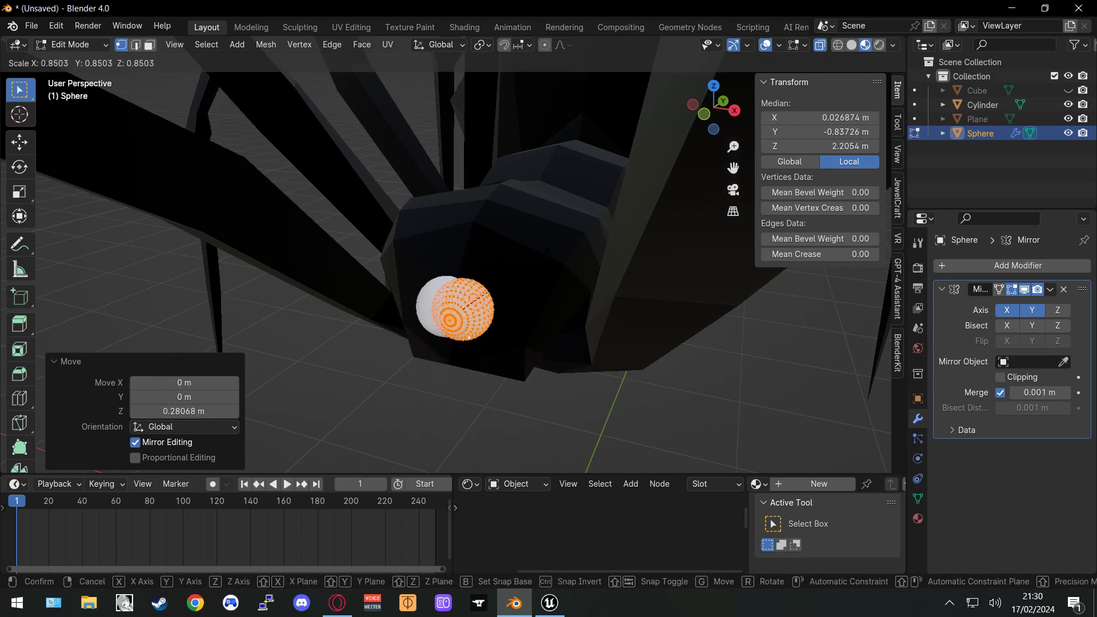
{"action": "left_click", "coordinate": [476, 301]}
{"action": "scroll", "coordinate": [497, 308], "scroll_direction": "up", "scroll_amount": 5}
{"action": "middle_click_drag", "start_coordinate": [504, 326], "coordinate": [473, 304], "text": "shift"}
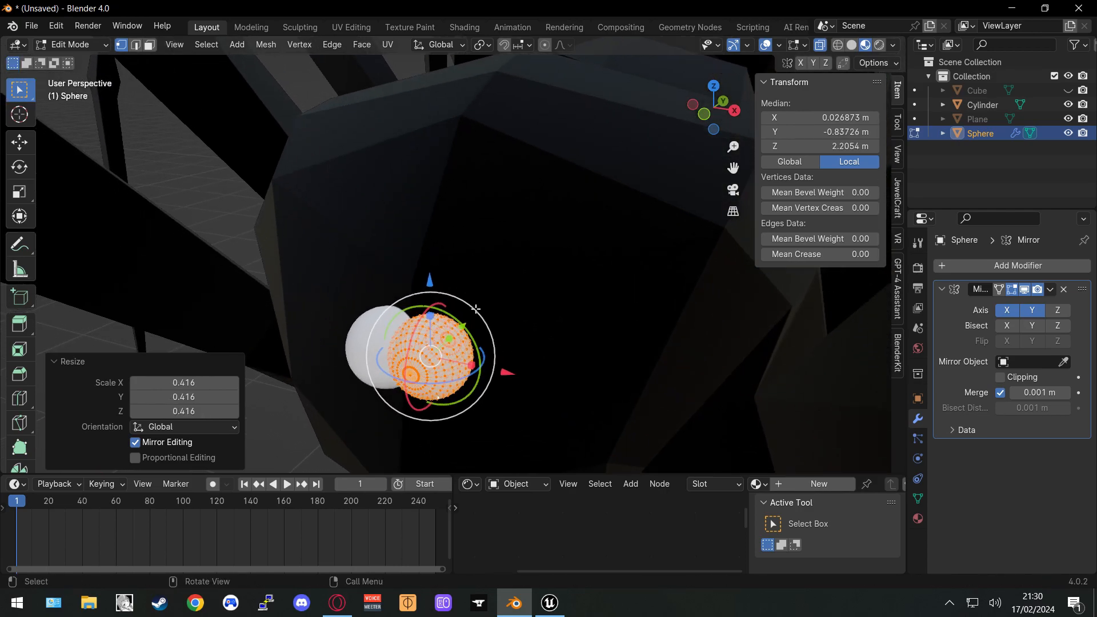
Set the eye into the head at about X 0.047 m, Y -0.803 m, and rotate it 11° about Z and -5.89° about X
{"action": "left_click_drag", "start_coordinate": [464, 329], "coordinate": [472, 316]}
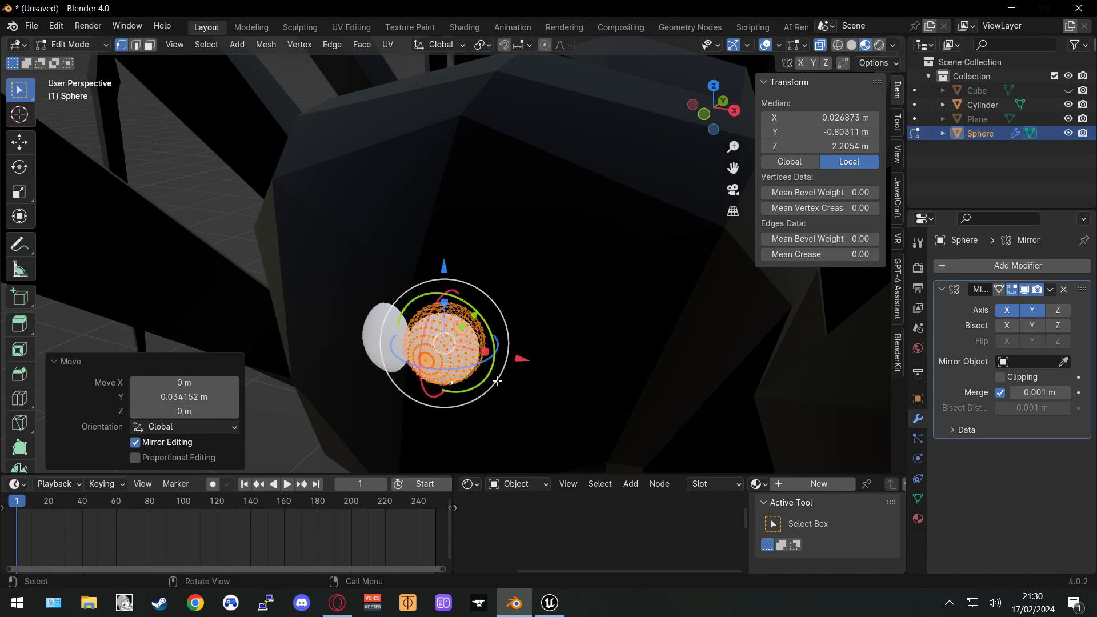
{"action": "left_click_drag", "start_coordinate": [522, 360], "coordinate": [539, 361]}
{"action": "left_click_drag", "start_coordinate": [465, 372], "coordinate": [469, 370]}
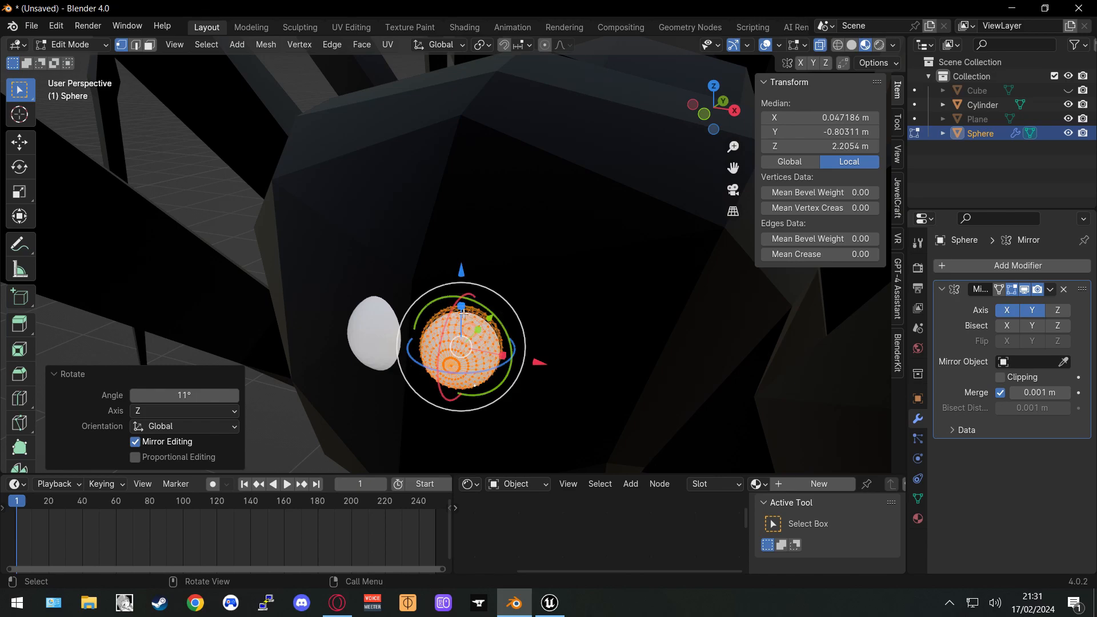
{"action": "left_click_drag", "start_coordinate": [447, 316], "coordinate": [455, 303]}
Lower the eye on the face to about Z 2.133 m and shift it about -0.012 m along Y
{"action": "middle_click_drag", "start_coordinate": [455, 266], "coordinate": [484, 242]}
{"action": "scroll", "coordinate": [494, 233], "scroll_direction": "down", "scroll_amount": 1}
{"action": "left_click_drag", "start_coordinate": [503, 225], "coordinate": [501, 241]}
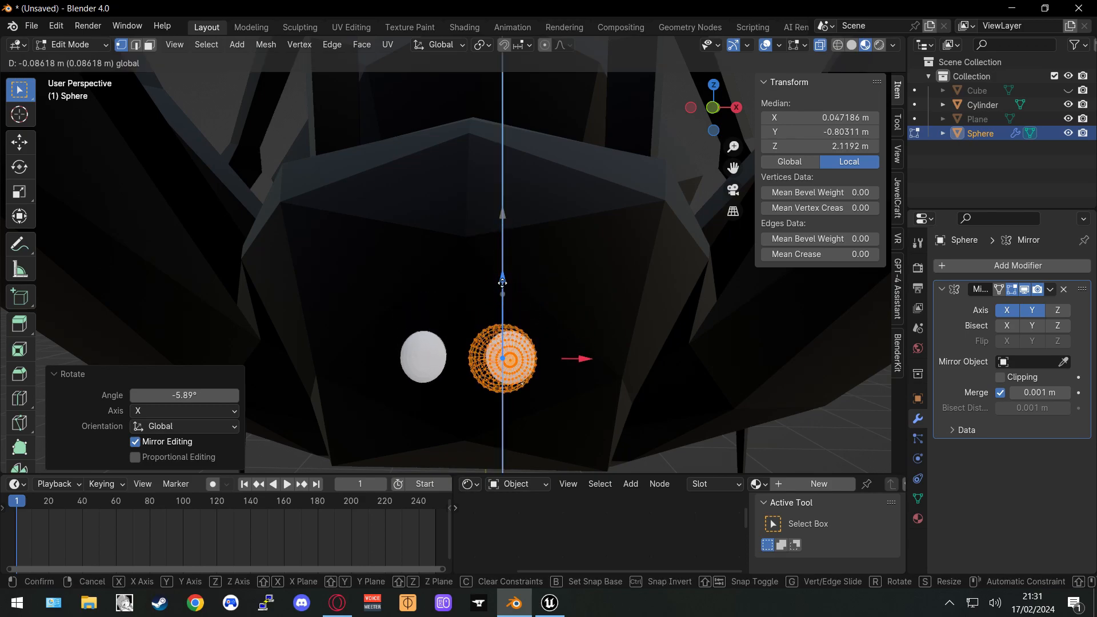
{"action": "left_click_drag", "start_coordinate": [502, 282], "coordinate": [502, 274]}
{"action": "middle_click_drag", "start_coordinate": [502, 274], "coordinate": [460, 305]}
{"action": "left_click_drag", "start_coordinate": [479, 348], "coordinate": [472, 349]}
{"action": "middle_click_drag", "start_coordinate": [472, 349], "coordinate": [515, 301]}
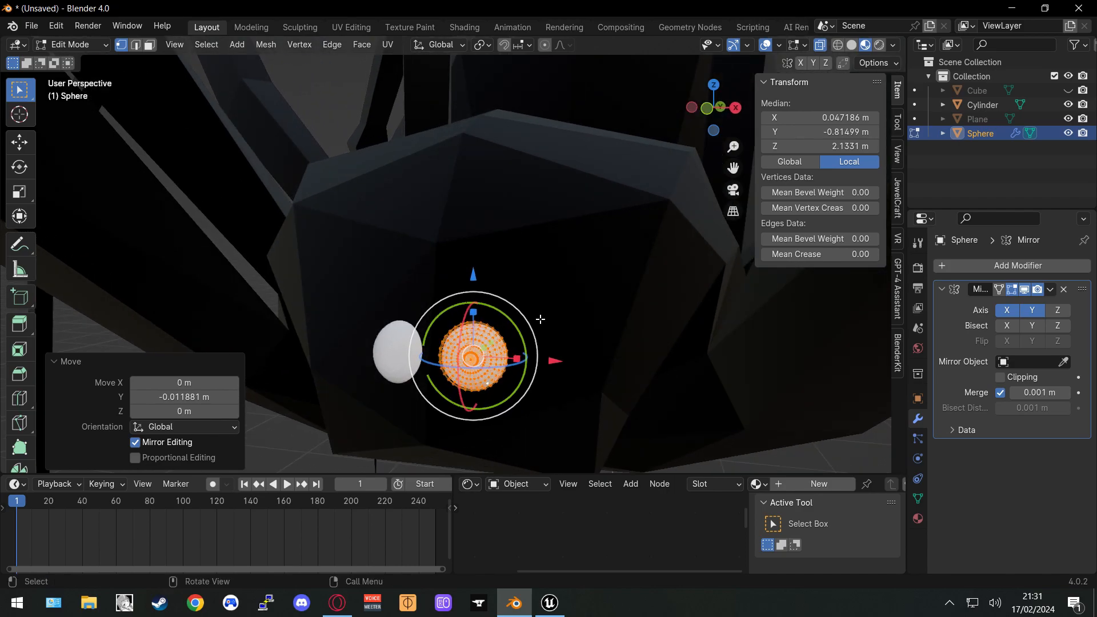
Duplicate the eye, place the copy beside it at about X 0.129 m, and scale the copy to 0.614
{"action": "left_click_drag", "start_coordinate": [550, 364], "coordinate": [618, 361]}
{"action": "key", "text": "shift+d"}
{"action": "right_click", "coordinate": [557, 337]}
{"action": "key", "text": "s"}
{"action": "left_click", "coordinate": [603, 341]}
{"action": "middle_click_drag", "start_coordinate": [603, 341], "coordinate": [578, 330]}
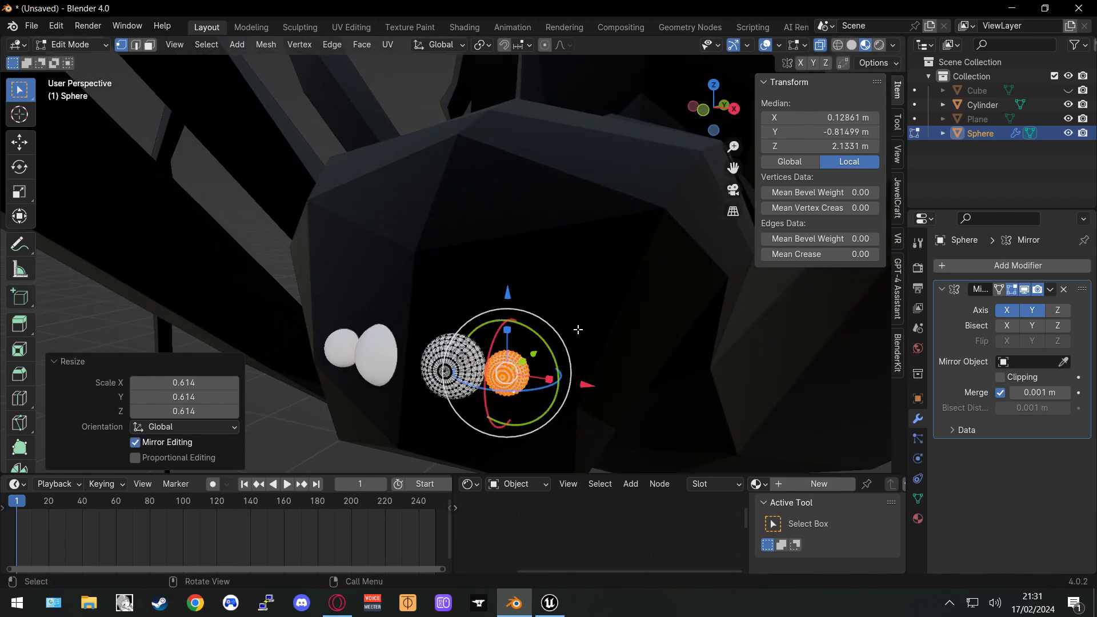
Raise the smaller eye to about Z 2.195 m and rotate it 5.45° about Z and -7.99° about X
{"action": "left_click_drag", "start_coordinate": [508, 295], "coordinate": [507, 245]}
{"action": "middle_click_drag", "start_coordinate": [548, 334], "coordinate": [568, 355]}
{"action": "left_click_drag", "start_coordinate": [567, 375], "coordinate": [569, 365]}
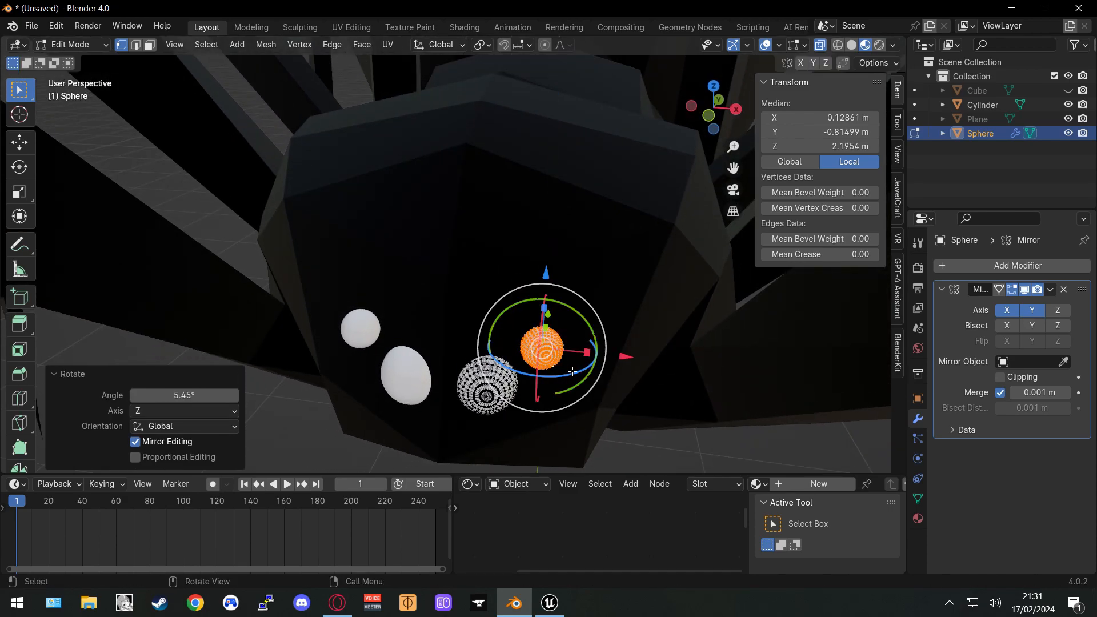
{"action": "middle_click_drag", "start_coordinate": [568, 365], "coordinate": [571, 325]}
{"action": "left_click_drag", "start_coordinate": [573, 313], "coordinate": [581, 335]}
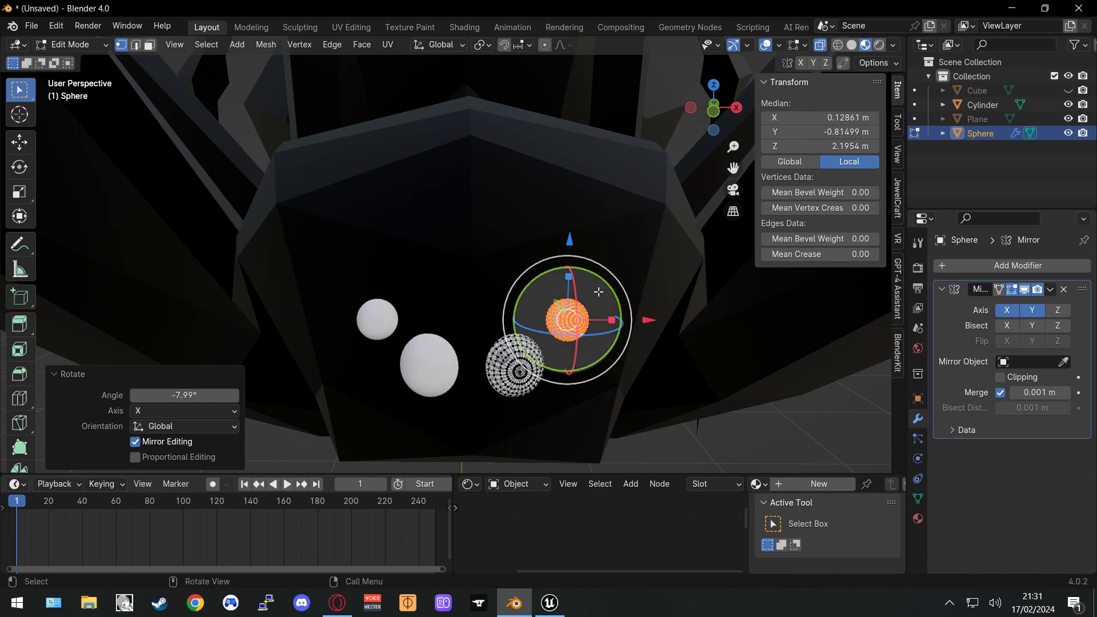
Push the smaller upper eye into the head along Y to about -0.782 m
{"action": "middle_click_drag", "start_coordinate": [597, 292], "coordinate": [488, 312]}
{"action": "left_click_drag", "start_coordinate": [476, 339], "coordinate": [486, 331]}
{"action": "middle_click_drag", "start_coordinate": [492, 325], "coordinate": [500, 364]}
{"action": "left_click_drag", "start_coordinate": [488, 355], "coordinate": [511, 351]}
{"action": "middle_click_drag", "start_coordinate": [511, 352], "coordinate": [583, 355]}
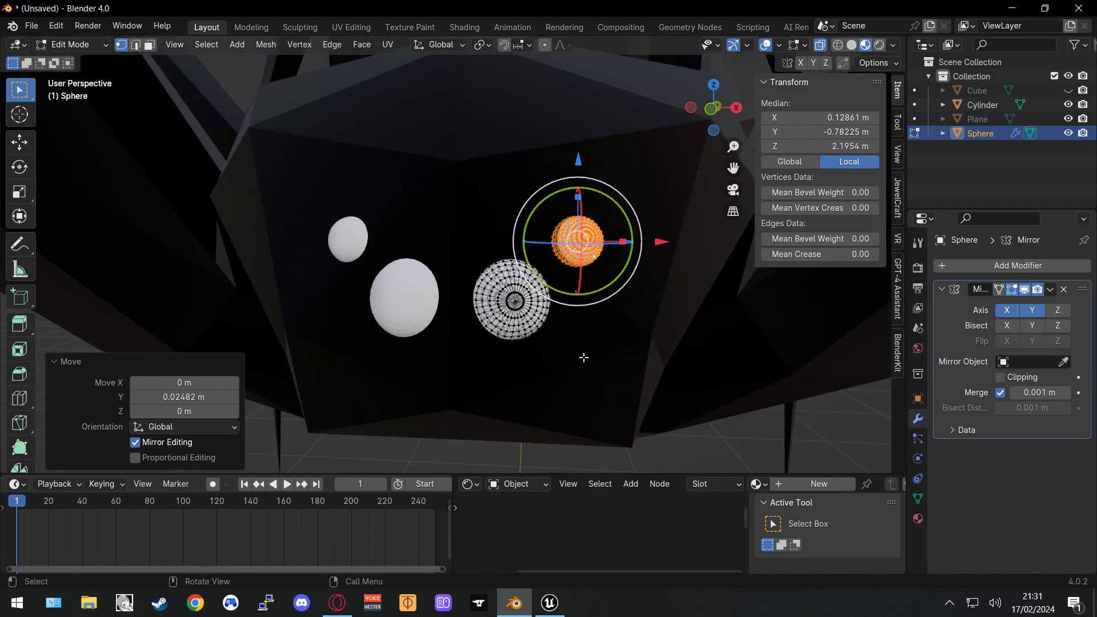
Duplicate the smaller eye and place the copy below the large eye at about X 0.039 m, Y -0.836 m, Z 2.045 m
{"action": "key", "text": "shift+d"}
{"action": "right_click", "coordinate": [595, 324]}
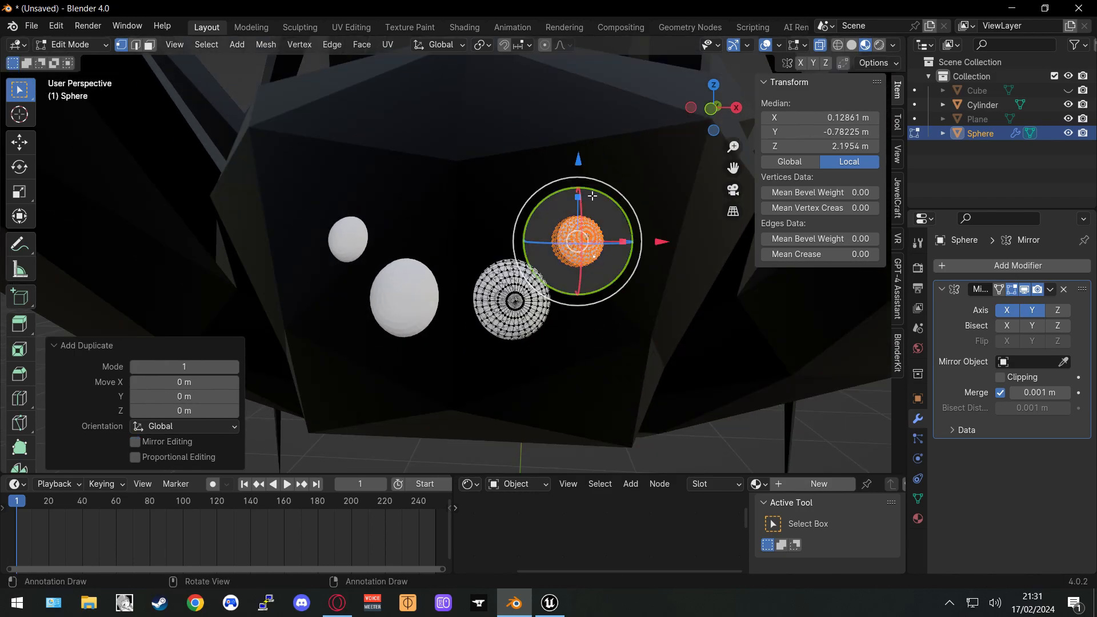
{"action": "left_click_drag", "start_coordinate": [578, 160], "coordinate": [572, 301]}
{"action": "left_click_drag", "start_coordinate": [657, 377], "coordinate": [574, 377]}
{"action": "middle_click_drag", "start_coordinate": [574, 377], "coordinate": [475, 355]}
{"action": "left_click", "coordinate": [474, 356]}
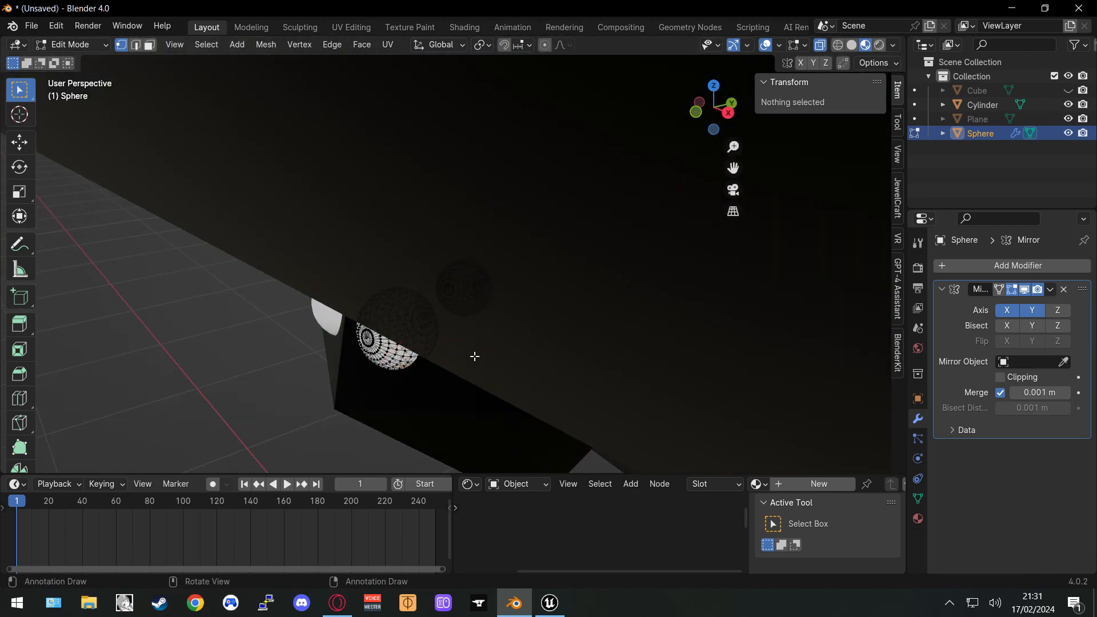
{"action": "key", "text": "a"}
{"action": "left_click_drag", "start_coordinate": [479, 362], "coordinate": [442, 375]}
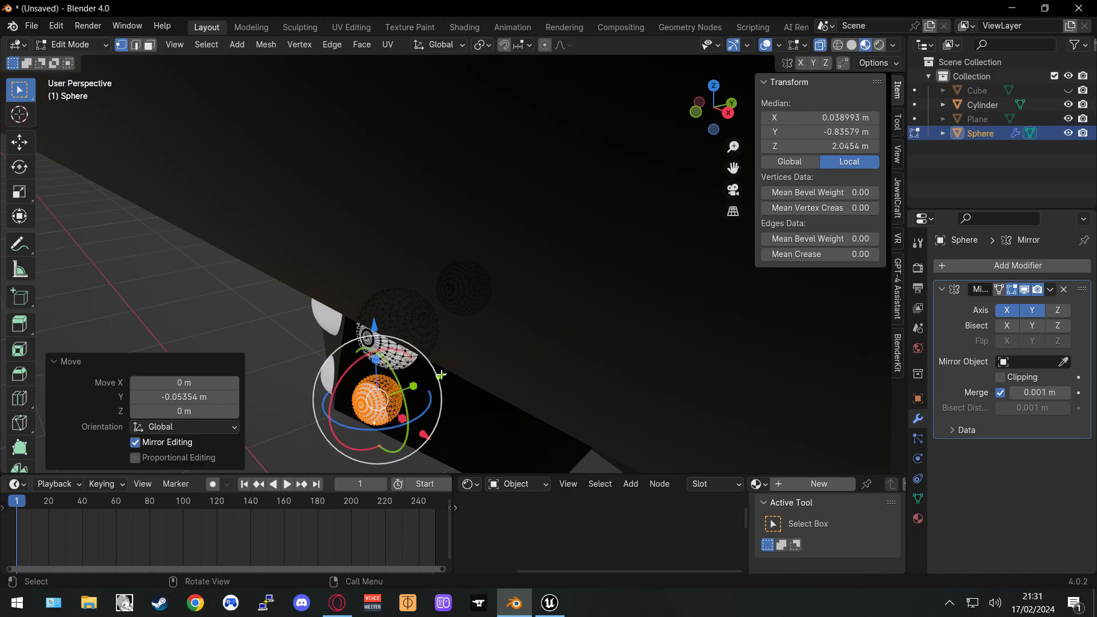
Scale the lower eye to 0.493 and shift it along Y to about -0.847 m
{"action": "key", "text": "s"}
{"action": "left_click", "coordinate": [435, 370]}
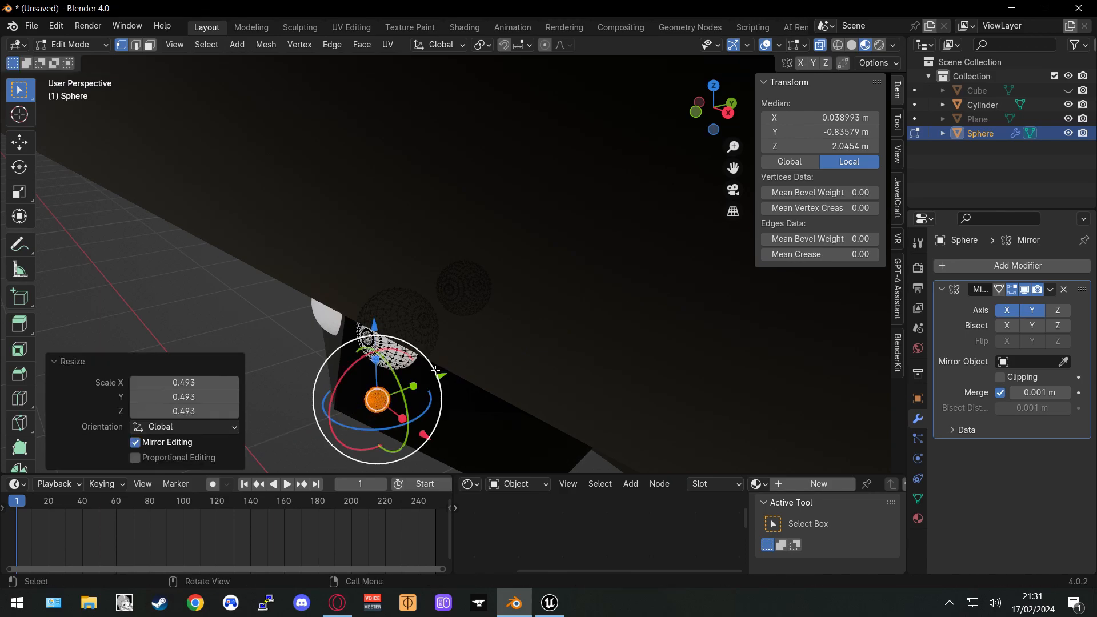
{"action": "key", "text": "g"}
{"action": "key", "text": "y"}
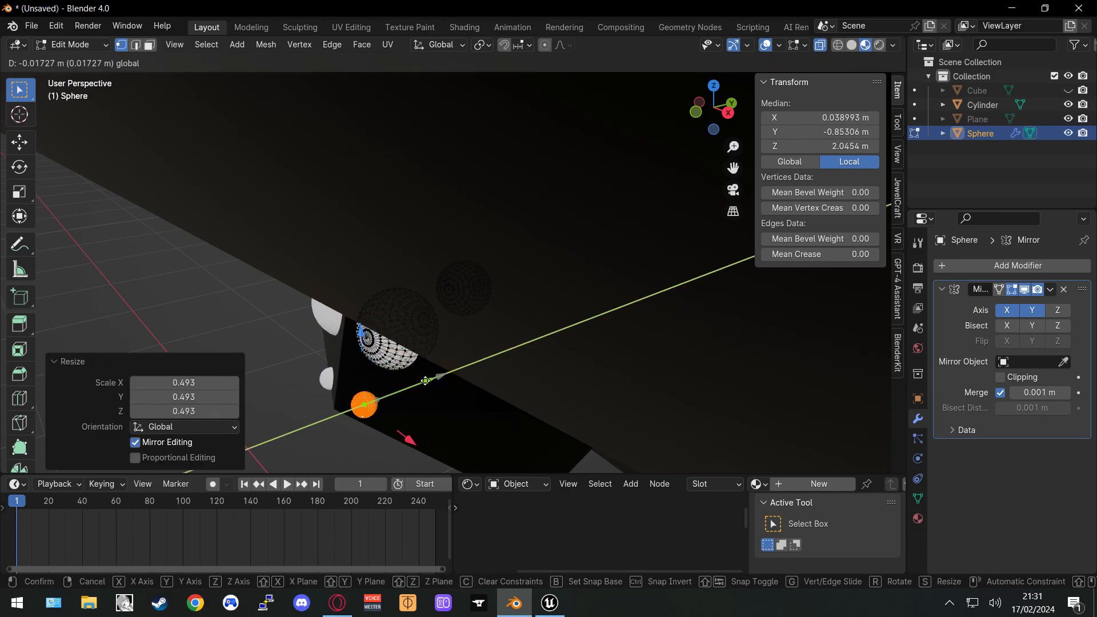
{"action": "left_click", "coordinate": [430, 380]}
Raise the lower eye to about Z 2.064 m and rotate it 14.6° about X
{"action": "key", "text": "r"}
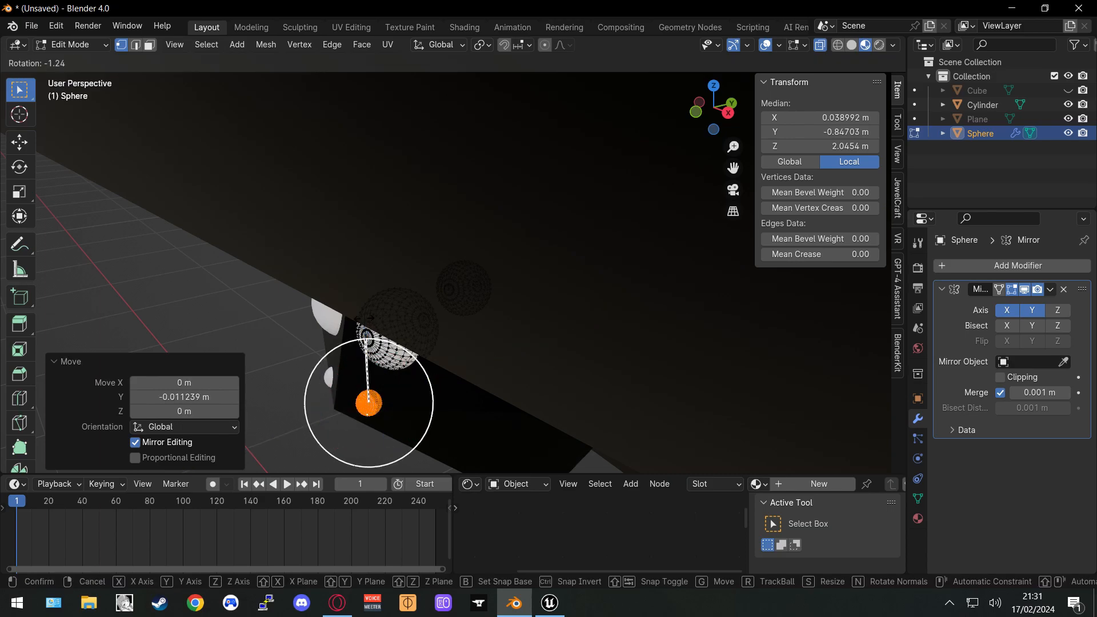
{"action": "right_click", "coordinate": [364, 329]}
{"action": "key", "text": "g"}
{"action": "key", "text": "z"}
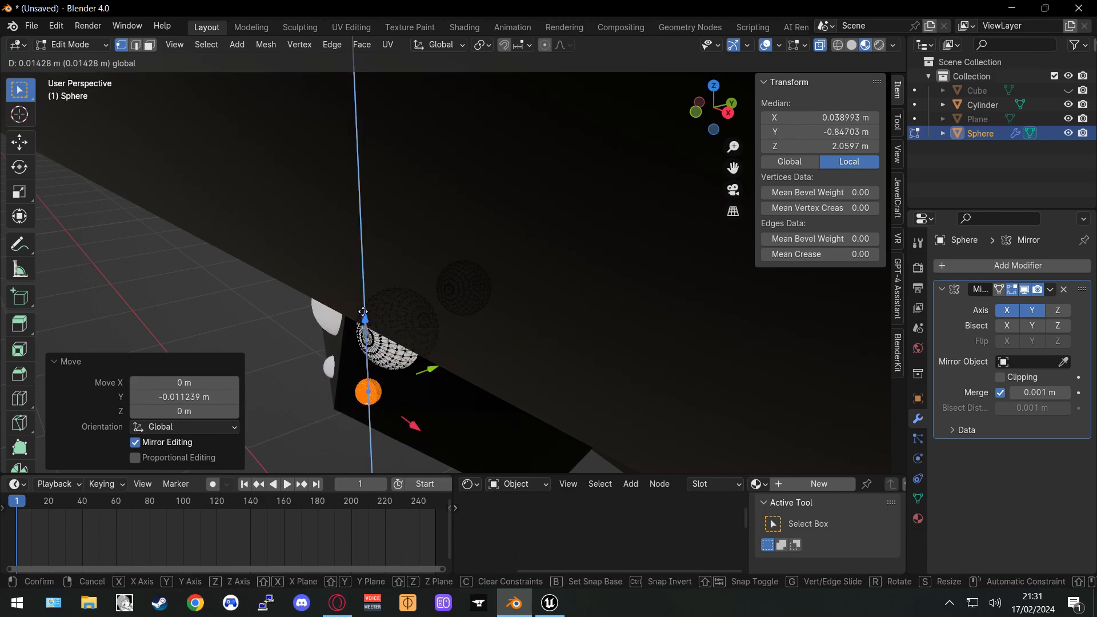
{"action": "left_click_drag", "start_coordinate": [363, 311], "coordinate": [362, 308]}
{"action": "middle_click_drag", "start_coordinate": [384, 352], "coordinate": [457, 342]}
{"action": "scroll", "coordinate": [529, 362], "scroll_direction": "up", "scroll_amount": 4}
{"action": "middle_click_drag", "start_coordinate": [557, 428], "coordinate": [597, 316], "text": "shift"}
{"action": "left_click_drag", "start_coordinate": [604, 322], "coordinate": [607, 267]}
{"action": "middle_click_drag", "start_coordinate": [607, 267], "coordinate": [601, 265]}
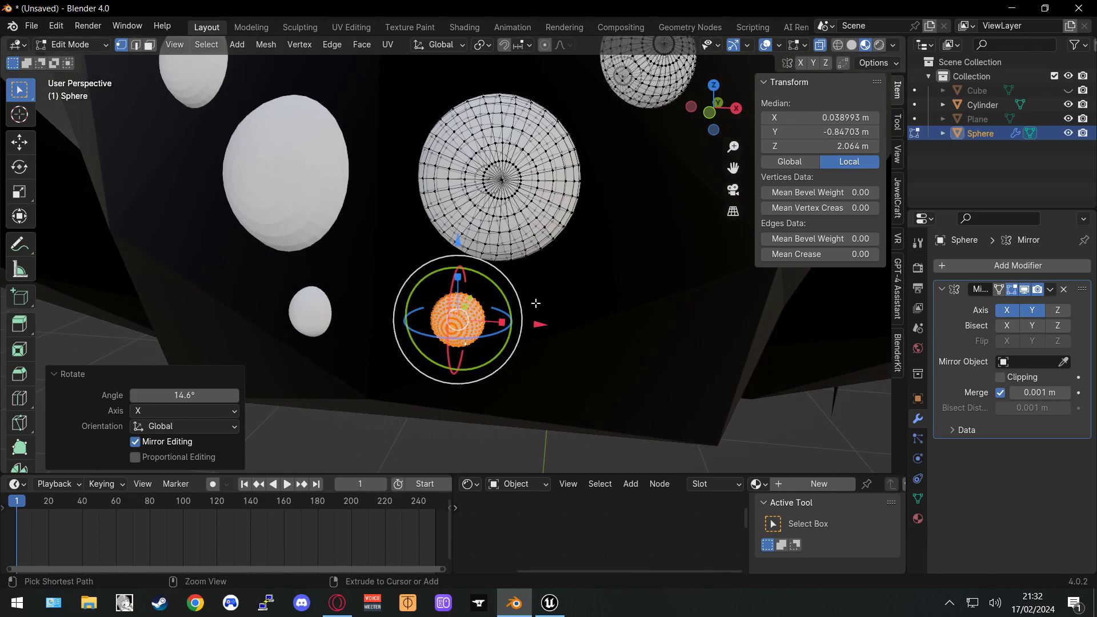
Duplicate the lower eye outward to about X 0.093 m and raise the copy to about Z 2.078 m
{"action": "key", "text": "shift+d"}
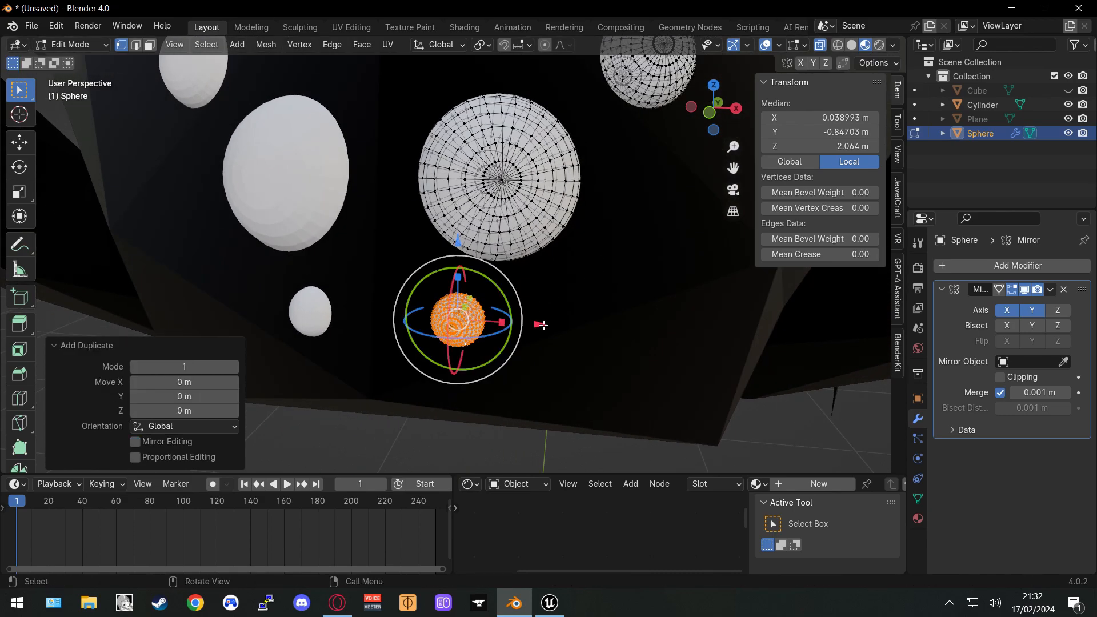
{"action": "key", "text": "x"}
{"action": "left_click", "coordinate": [651, 304]}
{"action": "left_click_drag", "start_coordinate": [576, 248], "coordinate": [578, 222]}
{"action": "middle_click_drag", "start_coordinate": [578, 222], "coordinate": [535, 292]}
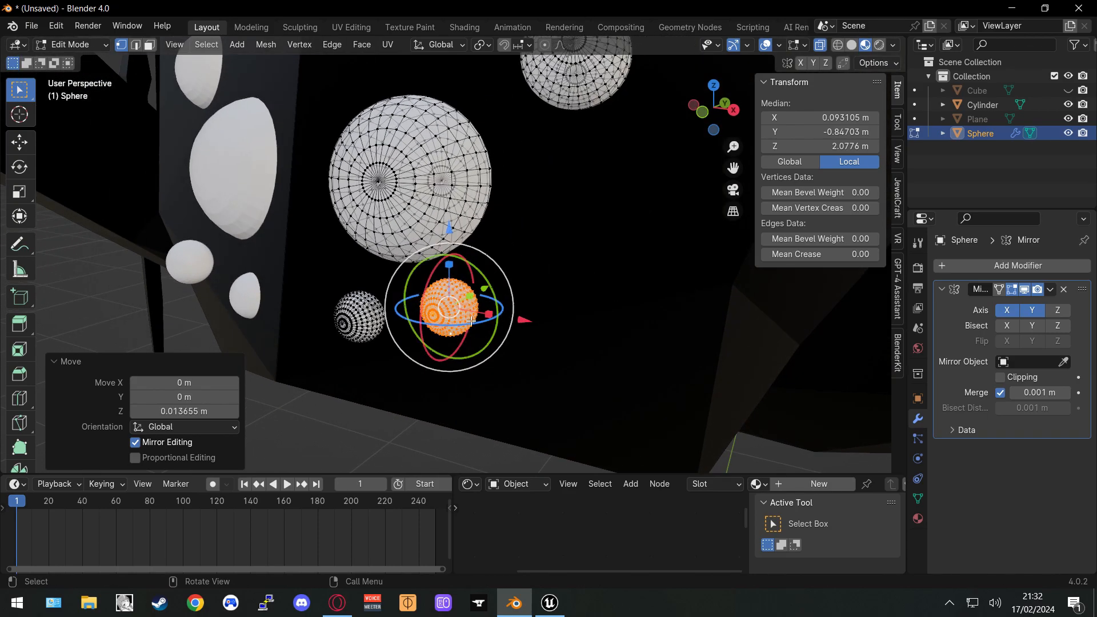
Rotate the outer lower eye about Z by 9.19° and another 17.1°, and push it into the head to about Y -0.821 m
{"action": "left_click_drag", "start_coordinate": [471, 321], "coordinate": [461, 331]}
{"action": "middle_click_drag", "start_coordinate": [519, 262], "coordinate": [458, 341]}
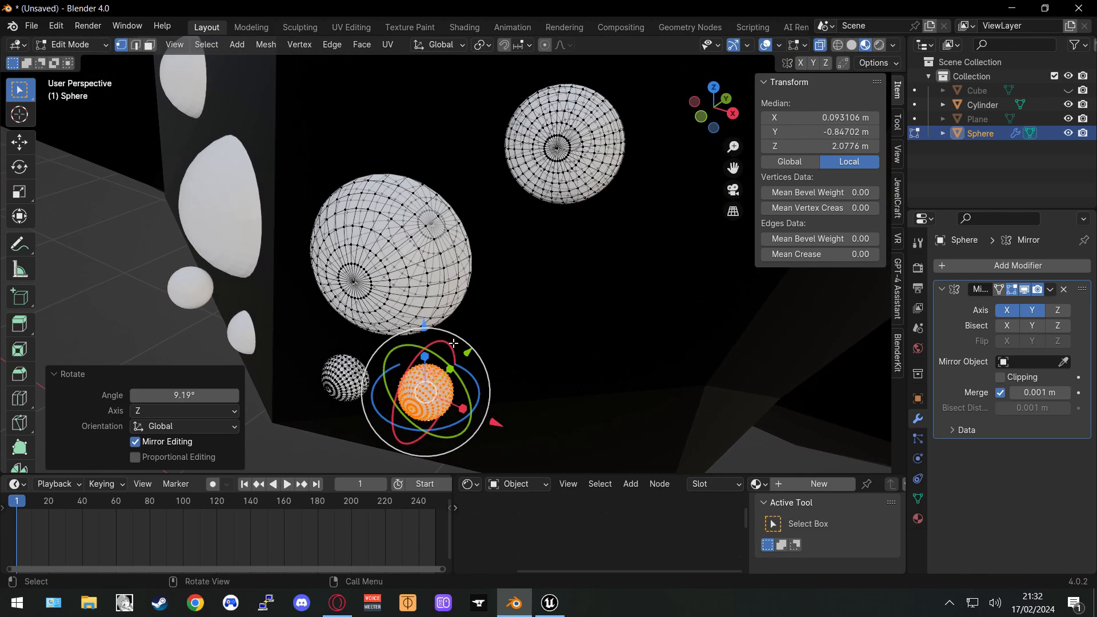
{"action": "left_click_drag", "start_coordinate": [420, 356], "coordinate": [473, 361]}
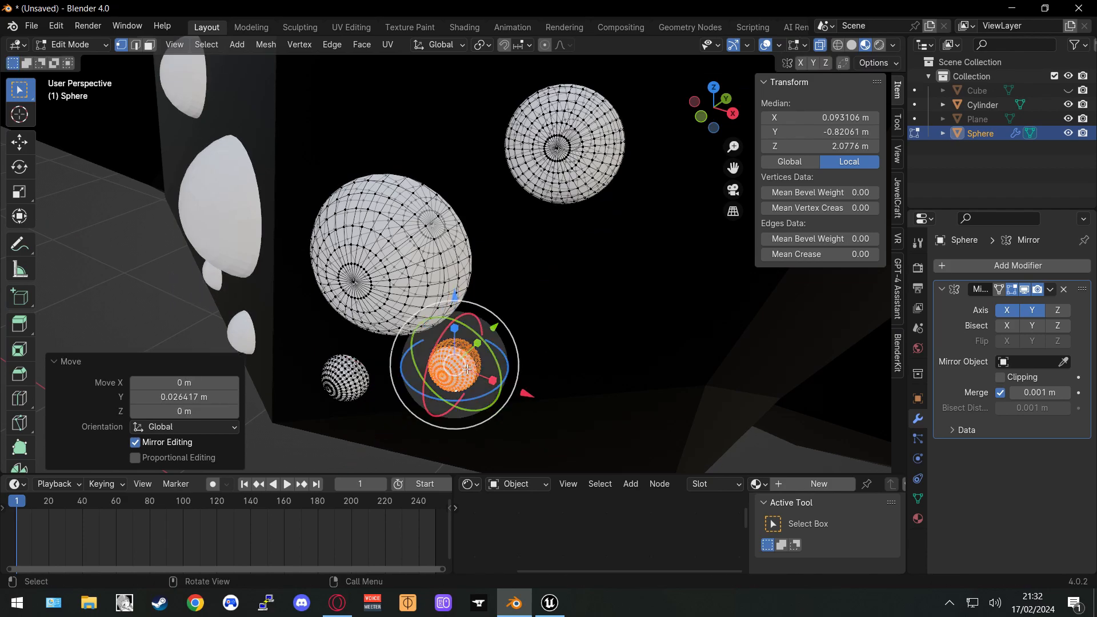
{"action": "left_click_drag", "start_coordinate": [472, 398], "coordinate": [514, 371]}
{"action": "middle_click_drag", "start_coordinate": [558, 318], "coordinate": [404, 357]}
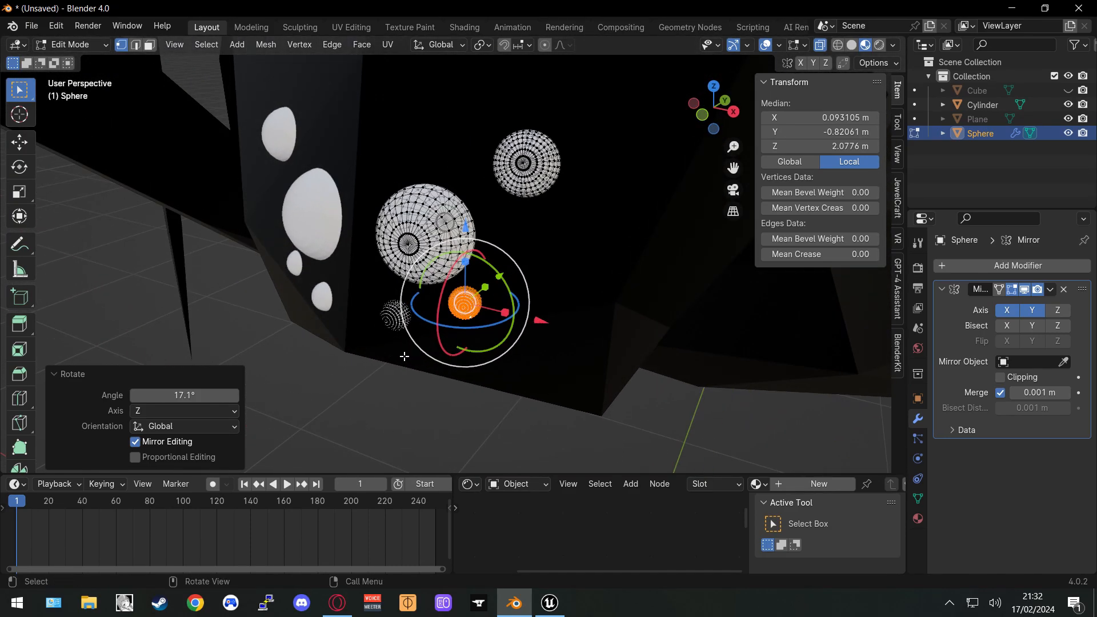
Return to Object Mode, turn off the eyes' mirroring on the Y axis, and apply the Mirror modifier
{"action": "key", "text": "Tab"}
{"action": "scroll", "coordinate": [492, 278], "scroll_direction": "down", "scroll_amount": 4}
{"action": "middle_click_drag", "start_coordinate": [460, 280], "coordinate": [500, 277]}
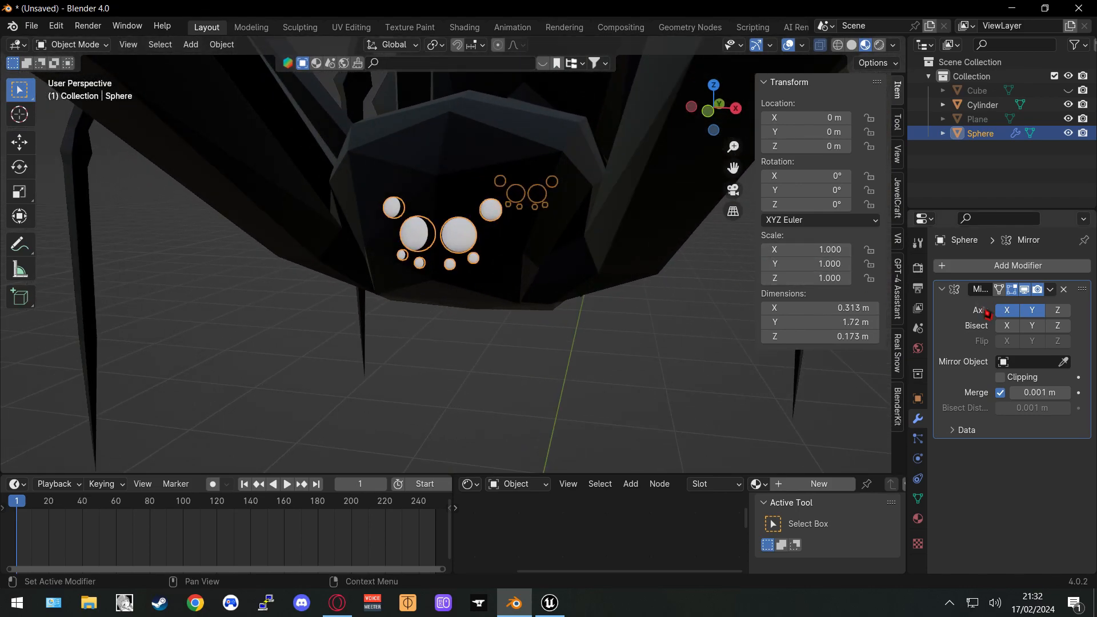
{"action": "middle_click_drag", "start_coordinate": [550, 330], "coordinate": [490, 325]}
{"action": "middle_click_drag", "start_coordinate": [574, 187], "coordinate": [564, 276]}
{"action": "scroll", "coordinate": [518, 331], "scroll_direction": "up", "scroll_amount": 1}
{"action": "mouse_move", "coordinate": [518, 331]}
{"action": "middle_mouse_down", "text": "shift"}
{"action": "mouse_move", "coordinate": [557, 307]}
{"action": "mouse_move", "coordinate": [525, 321]}
{"action": "middle_mouse_up", "text": "shift"}
{"action": "scroll", "coordinate": [557, 306], "scroll_direction": "up", "scroll_amount": 2}
{"action": "scroll", "coordinate": [524, 321], "scroll_direction": "down", "scroll_amount": 3}
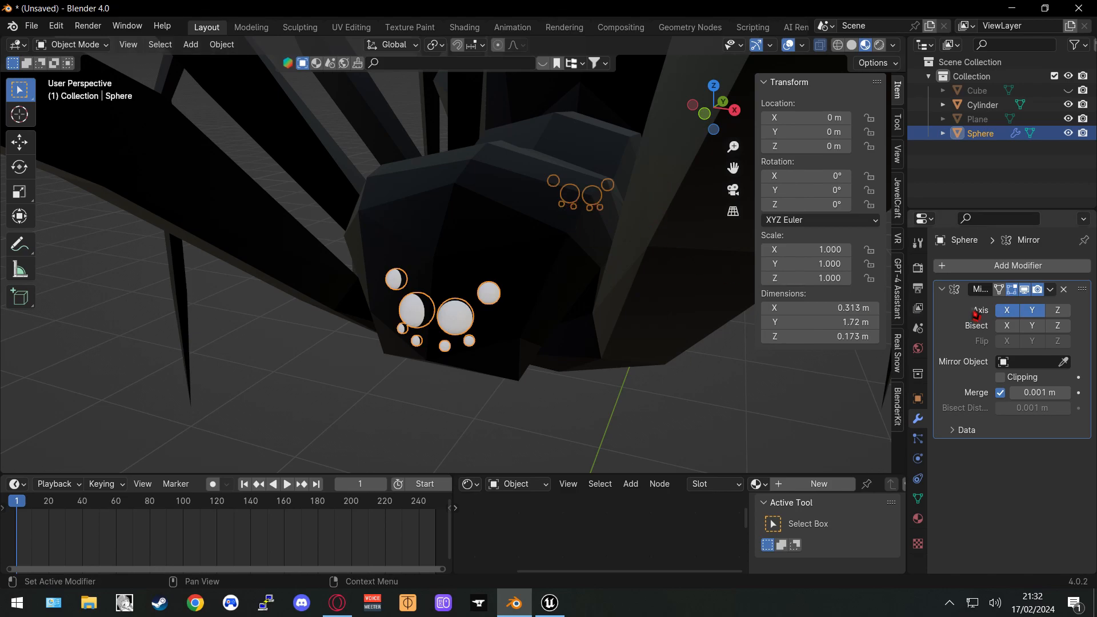
{"action": "scroll", "coordinate": [473, 308], "scroll_direction": "up", "scroll_amount": 2}
{"action": "middle_click_drag", "start_coordinate": [504, 367], "coordinate": [539, 287]}
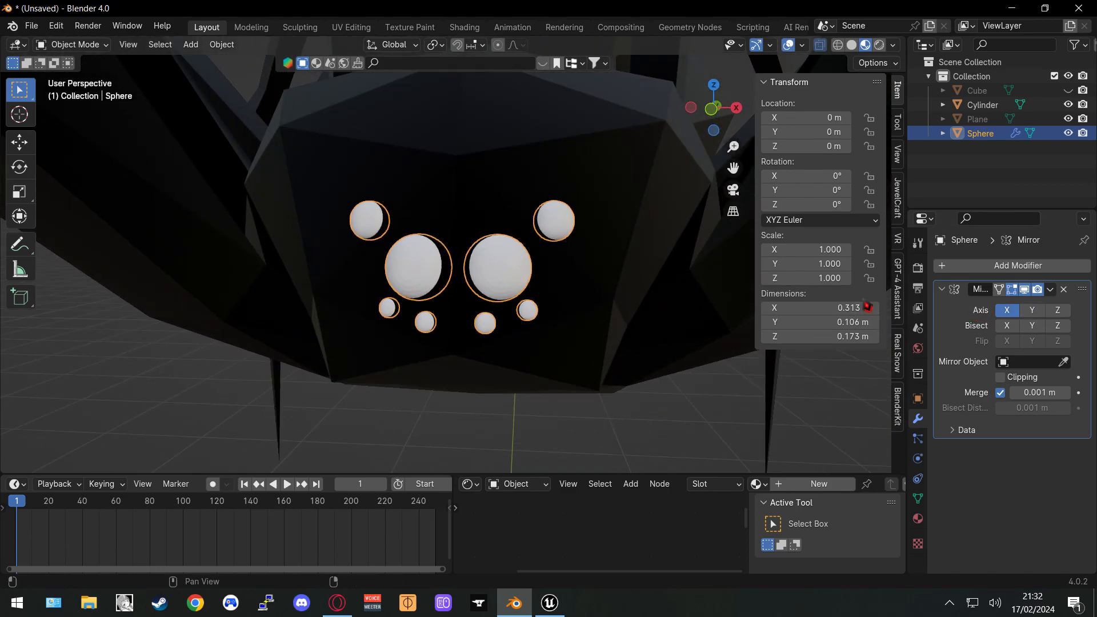
{"action": "left_click", "coordinate": [1049, 289]}
{"action": "left_click", "coordinate": [952, 343]}
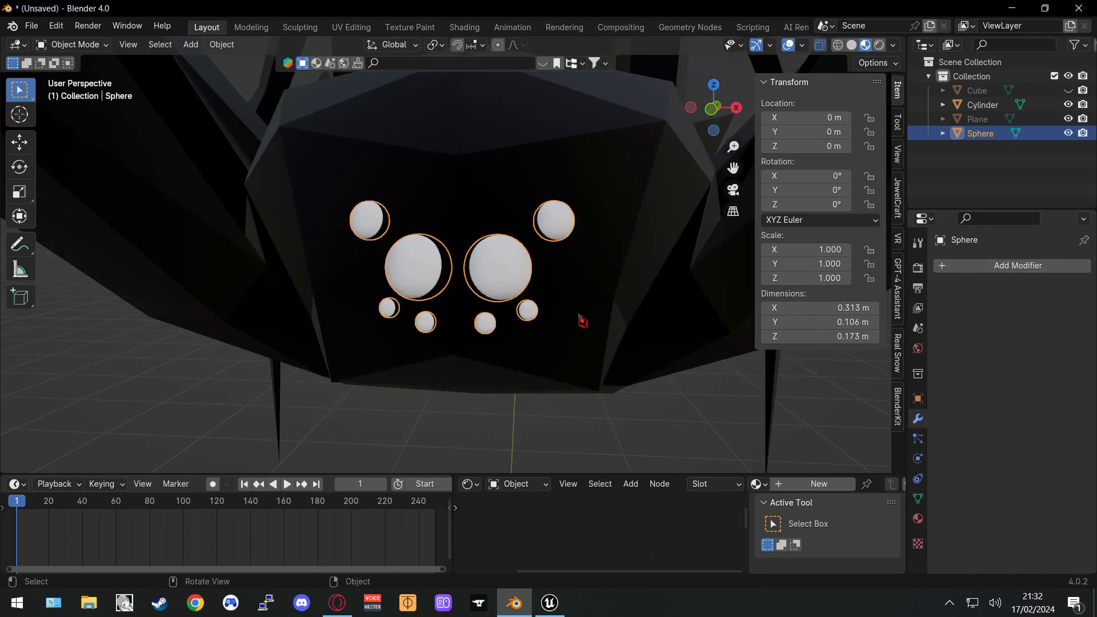
Give the eyes a new material with a red base color, about hue 0.002 and saturation 1.000
{"action": "middle_click_drag", "start_coordinate": [471, 305], "coordinate": [562, 302]}
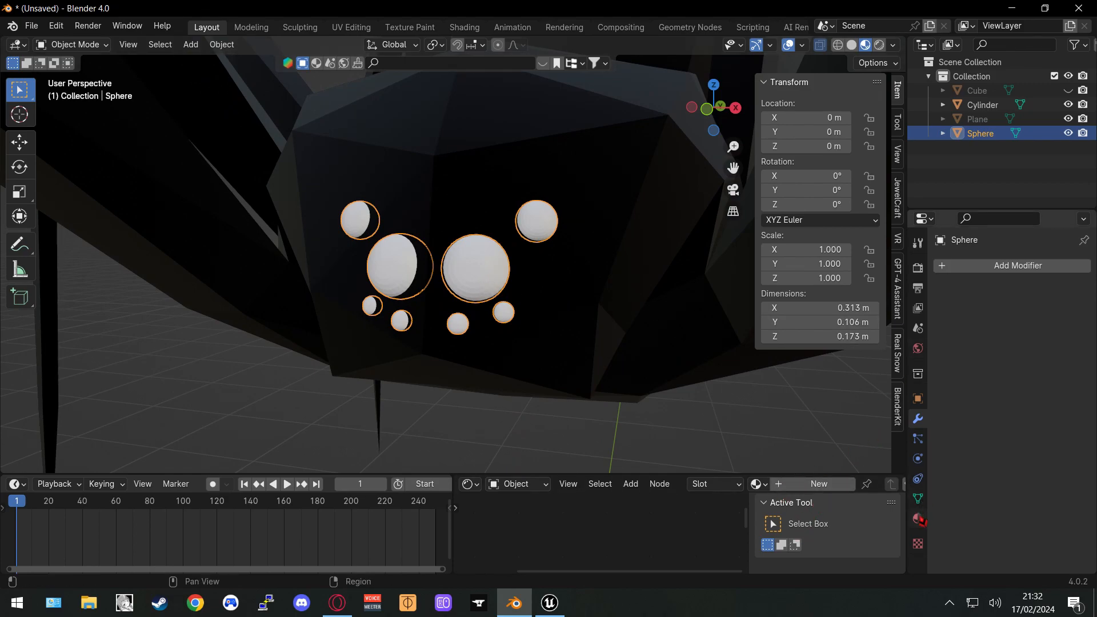
{"action": "left_click", "coordinate": [917, 518]}
{"action": "left_click", "coordinate": [1085, 266]}
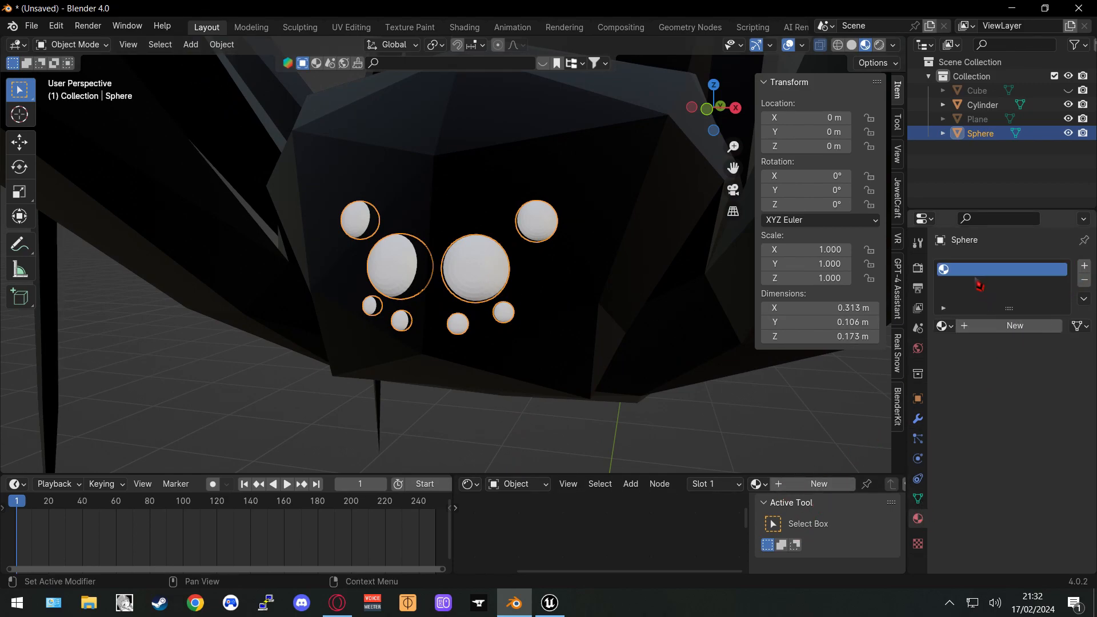
{"action": "left_click", "coordinate": [1000, 325]}
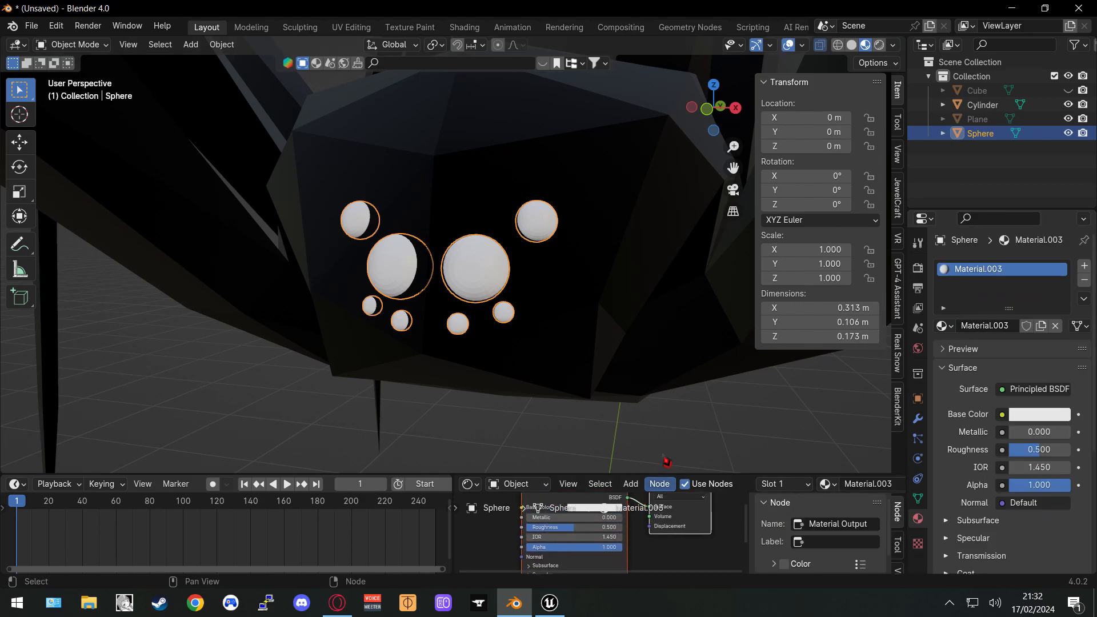
{"action": "middle_click_drag", "start_coordinate": [660, 465], "coordinate": [651, 68]}
{"action": "middle_click_drag", "start_coordinate": [633, 536], "coordinate": [635, 563]}
{"action": "left_click", "coordinate": [596, 534]}
{"action": "left_click", "coordinate": [616, 472]}
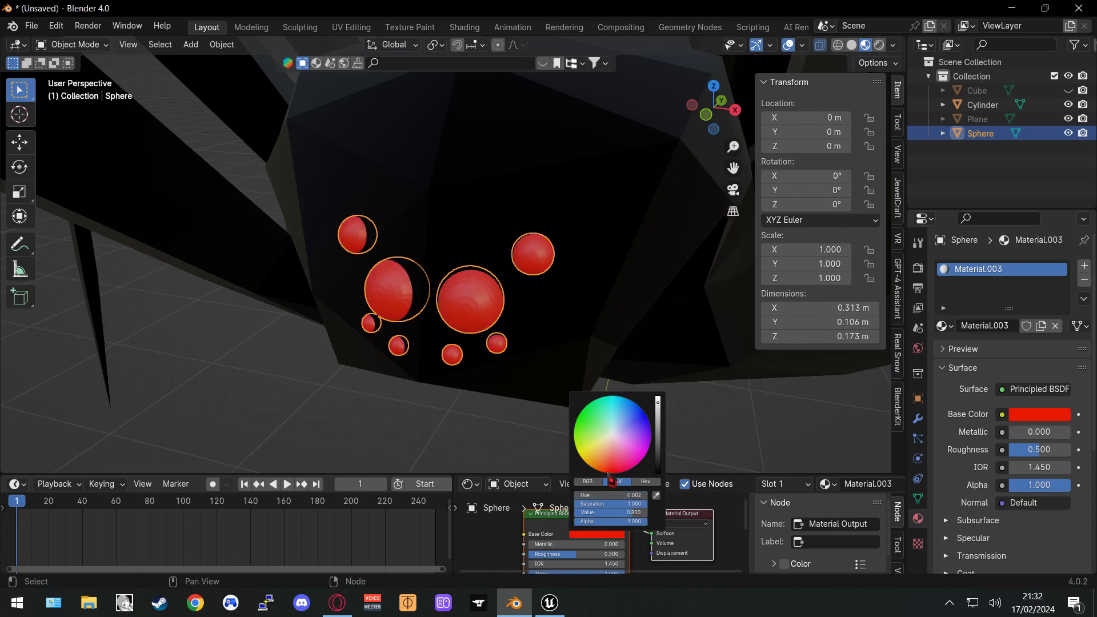
{"action": "scroll", "coordinate": [553, 370], "scroll_direction": "down", "scroll_amount": 4}
{"action": "left_click", "coordinate": [553, 370]}
Examine the whole spider and its red eyes from several angles and distances
{"action": "middle_click_drag", "start_coordinate": [498, 394], "coordinate": [568, 359]}
{"action": "scroll", "coordinate": [490, 350], "scroll_direction": "down", "scroll_amount": 6}
{"action": "scroll", "coordinate": [540, 320], "scroll_direction": "up", "scroll_amount": 6}
{"action": "middle_click_drag", "start_coordinate": [539, 320], "coordinate": [541, 353]}
{"action": "scroll", "coordinate": [516, 363], "scroll_direction": "down", "scroll_amount": 5}
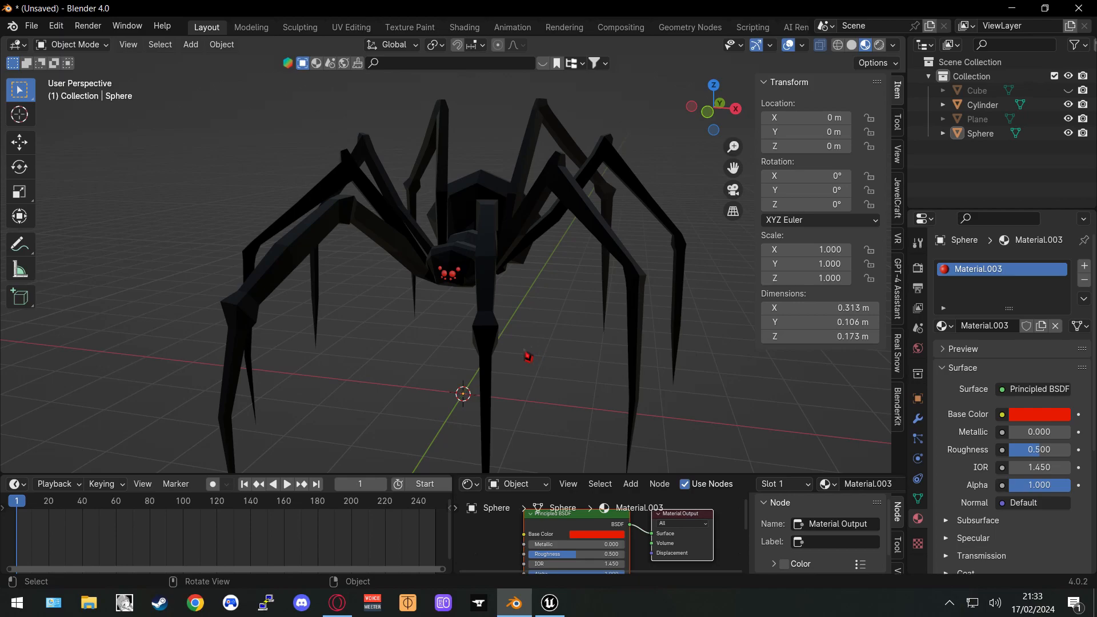
{"action": "scroll", "coordinate": [529, 357], "scroll_direction": "down", "scroll_amount": 6}
{"action": "scroll", "coordinate": [506, 337], "scroll_direction": "up", "scroll_amount": 6}
{"action": "scroll", "coordinate": [539, 344], "scroll_direction": "down", "scroll_amount": 16}
{"action": "mouse_move", "coordinate": [505, 337]}
{"action": "middle_mouse_down"}
{"action": "mouse_move", "coordinate": [539, 345]}
{"action": "mouse_move", "coordinate": [507, 330]}
{"action": "middle_mouse_up"}
Unhide the Cube beside the spider and select it
{"action": "left_click", "coordinate": [1067, 90]}
{"action": "middle_click_drag", "start_coordinate": [601, 244], "coordinate": [418, 317]}
{"action": "left_click", "coordinate": [159, 181]}
{"action": "scroll", "coordinate": [455, 323], "scroll_direction": "up", "scroll_amount": 3}
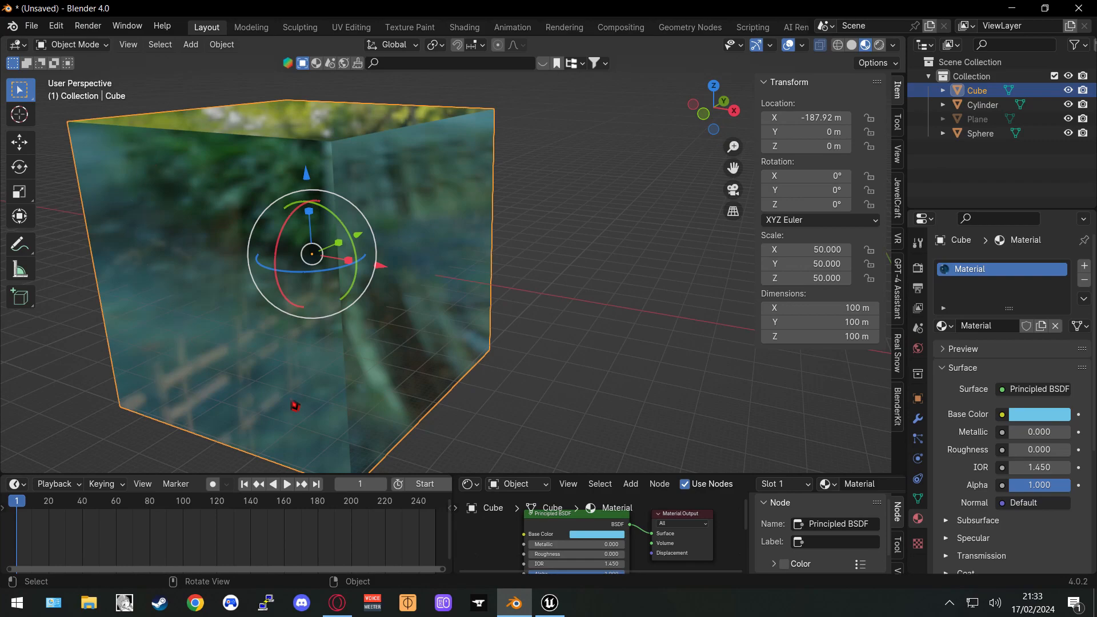
{"action": "scroll", "coordinate": [498, 342], "scroll_direction": "down", "scroll_amount": 3}
{"action": "scroll", "coordinate": [318, 326], "scroll_direction": "up", "scroll_amount": 4}
{"action": "scroll", "coordinate": [415, 340], "scroll_direction": "down", "scroll_amount": 2}
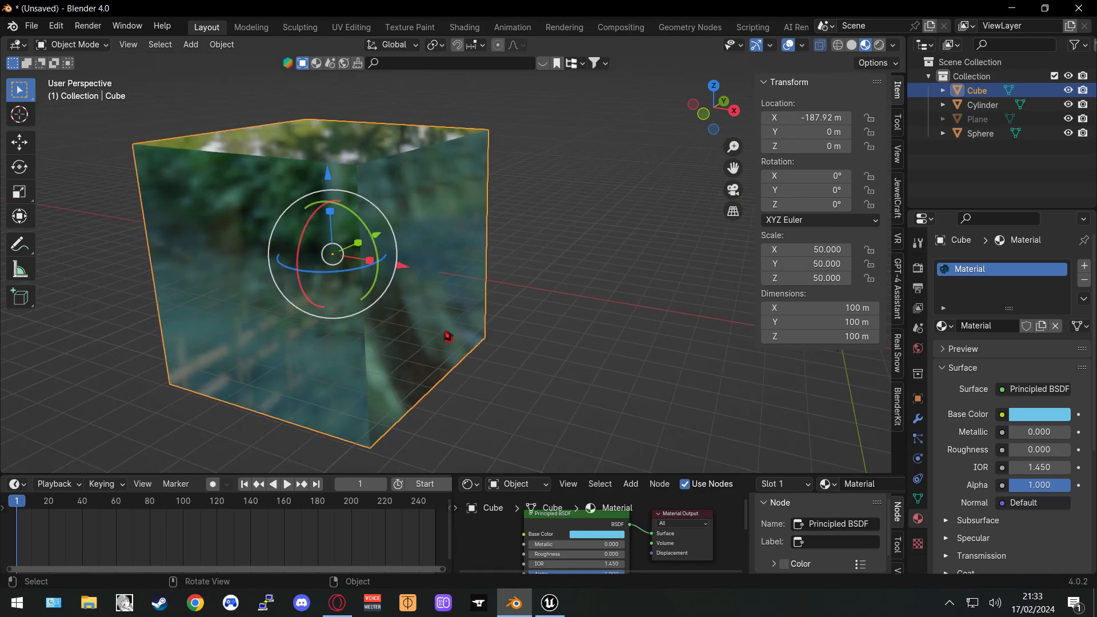
Select the spider body and compare its size with the neighbouring cube
{"action": "middle_click_drag", "start_coordinate": [447, 337], "coordinate": [341, 309], "text": "shift"}
{"action": "left_click", "coordinate": [708, 302]}
{"action": "middle_click_drag", "start_coordinate": [709, 303], "coordinate": [583, 312]}
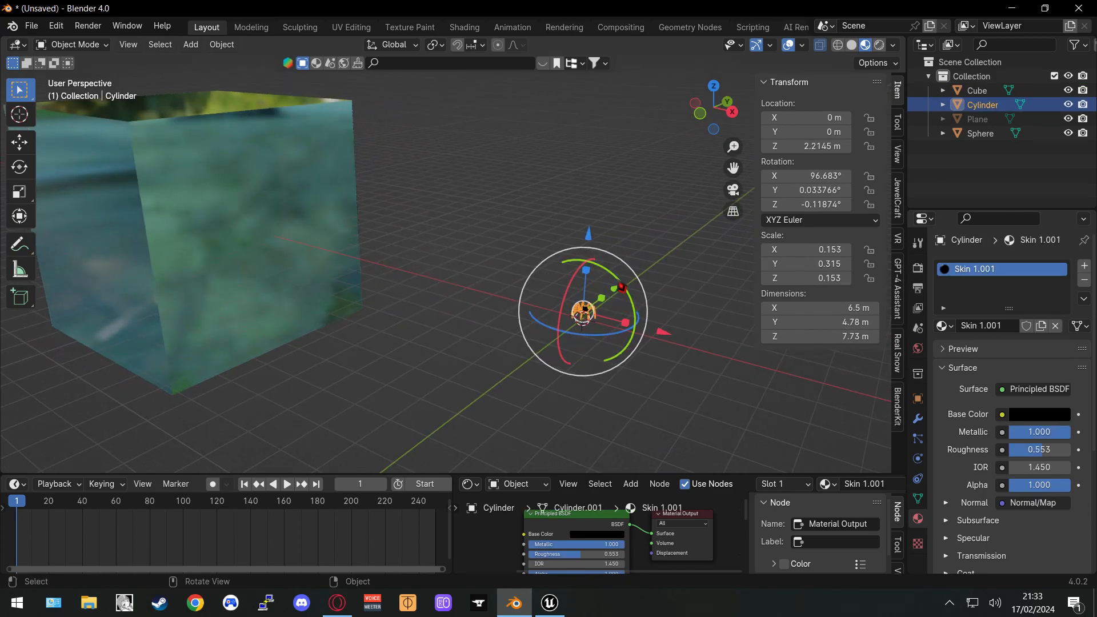
{"action": "scroll", "coordinate": [582, 311], "scroll_direction": "up", "scroll_amount": 5}
{"action": "middle_click_drag", "start_coordinate": [437, 371], "coordinate": [468, 352]}
{"action": "scroll", "coordinate": [468, 352], "scroll_direction": "down", "scroll_amount": 4}
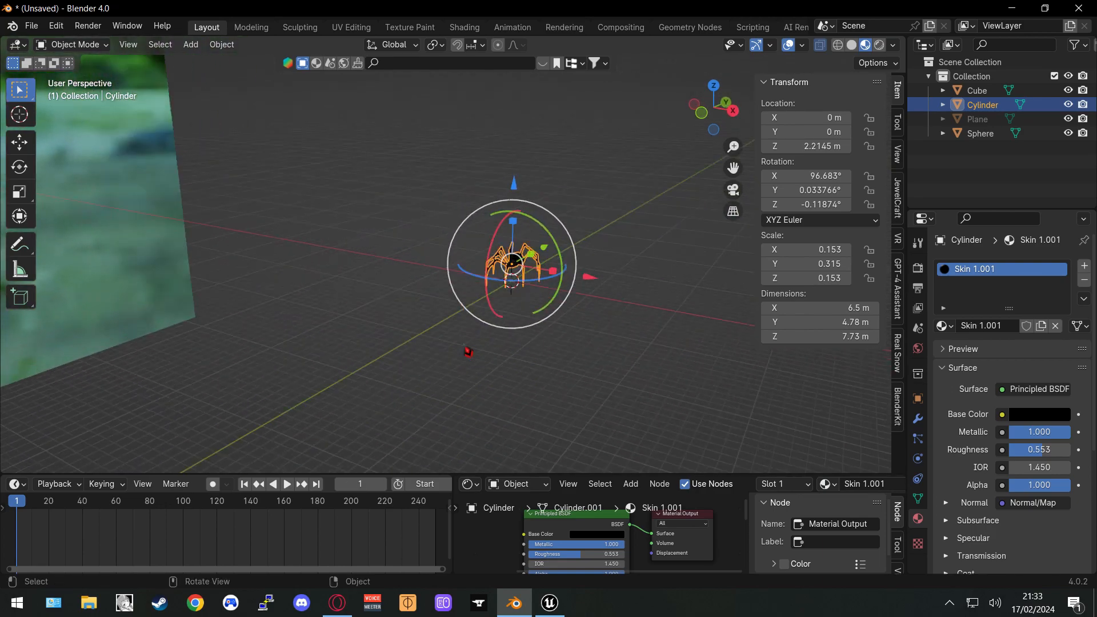
{"action": "scroll", "coordinate": [401, 291], "scroll_direction": "down", "scroll_amount": 4}
{"action": "middle_click_drag", "start_coordinate": [384, 290], "coordinate": [449, 346], "text": "shift"}
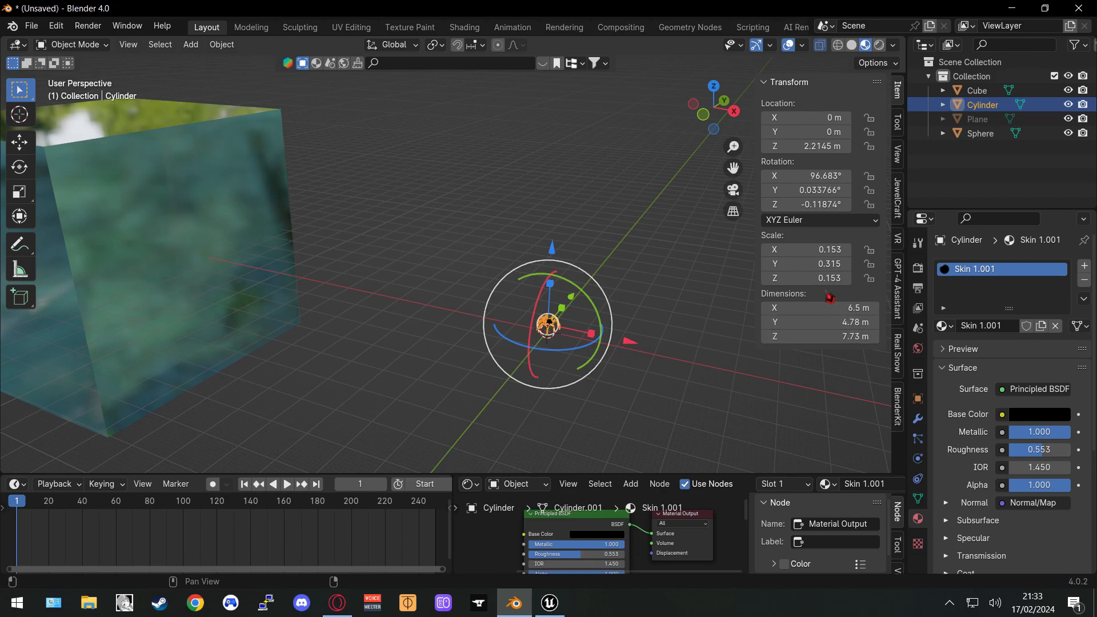
Move the cube along X closer to the spider, to about -97.6 m
{"action": "scroll", "coordinate": [259, 269], "scroll_direction": "down", "scroll_amount": 2}
{"action": "left_click", "coordinate": [260, 267]}
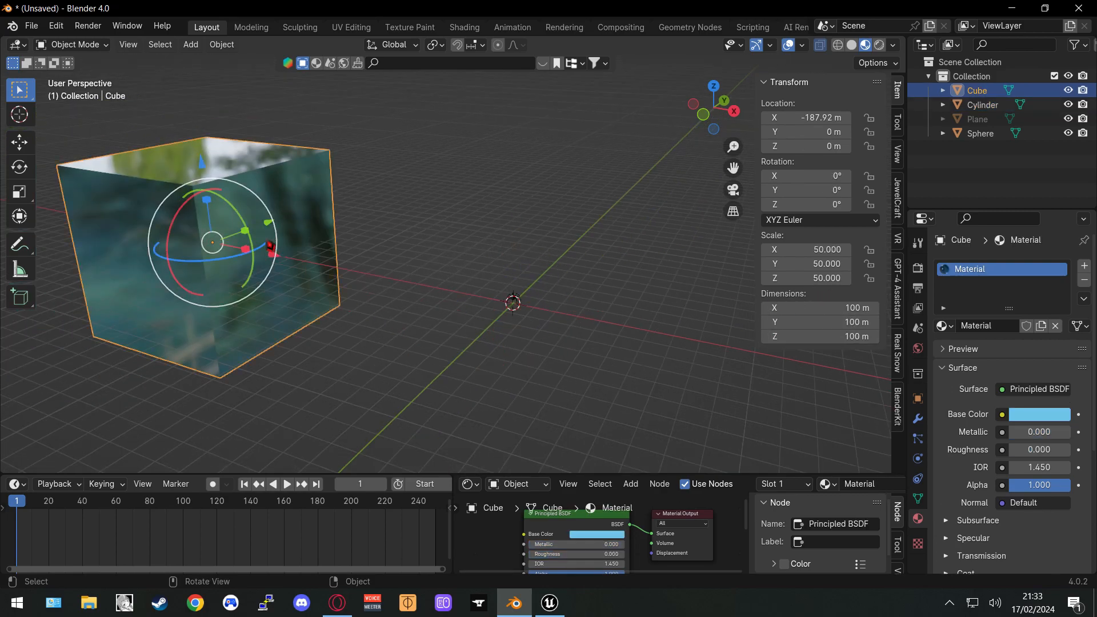
{"action": "left_click_drag", "start_coordinate": [273, 256], "coordinate": [407, 281]}
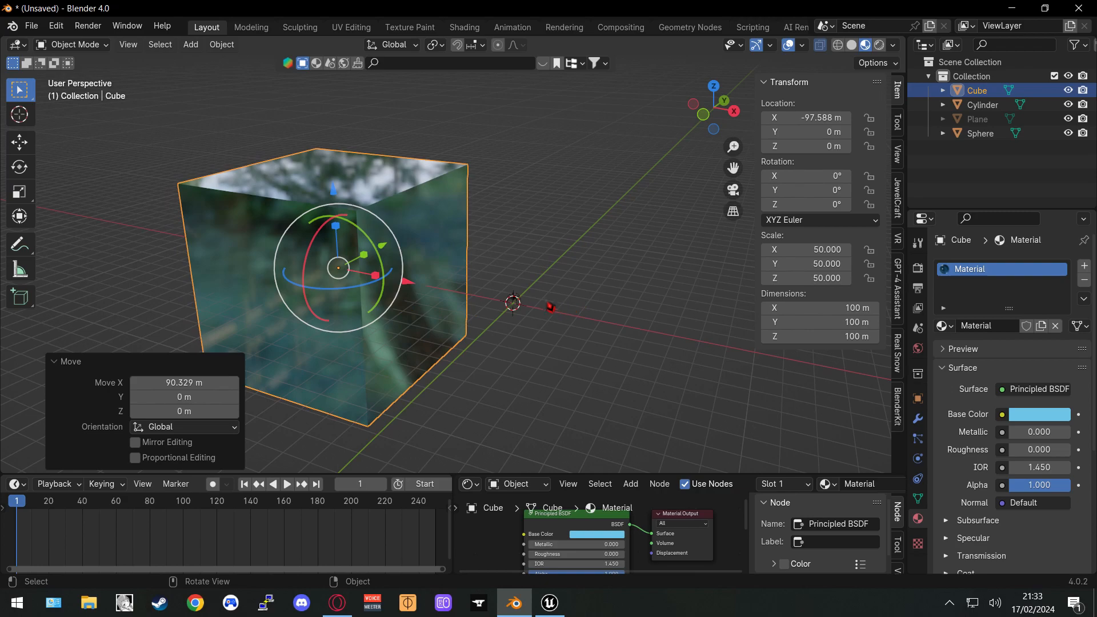
Enlarge the spider body to roughly the cube's size by scaling it 11.505 and a further 1.311
{"action": "left_click", "coordinate": [515, 308]}
{"action": "key", "text": "s"}
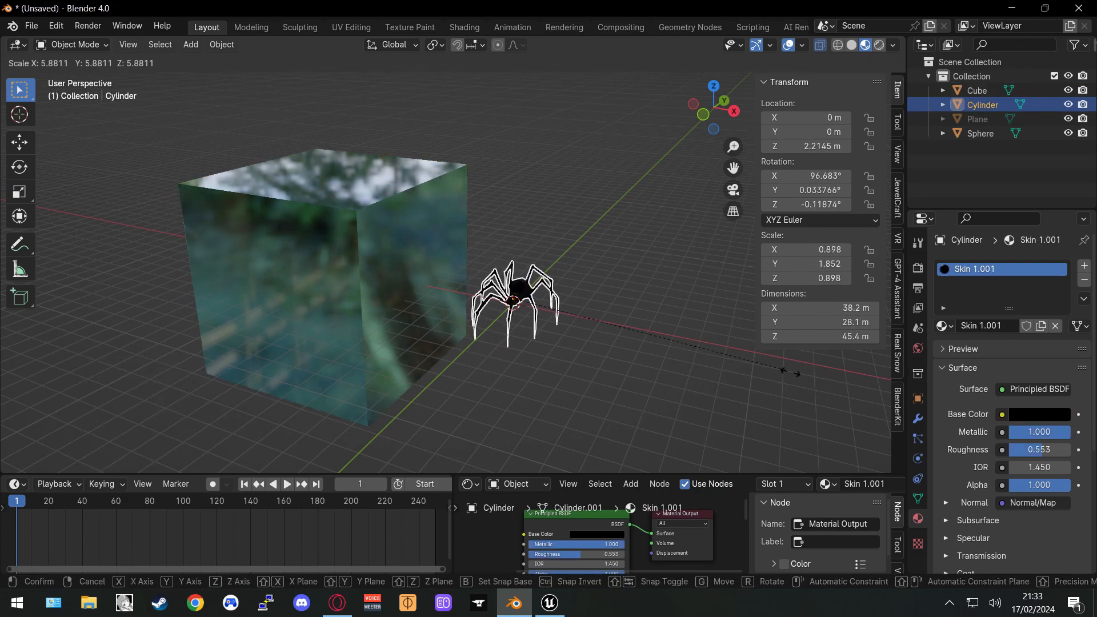
{"action": "left_click", "coordinate": [150, 402]}
{"action": "middle_click_drag", "start_coordinate": [400, 341], "coordinate": [321, 337]}
{"action": "key", "text": "s"}
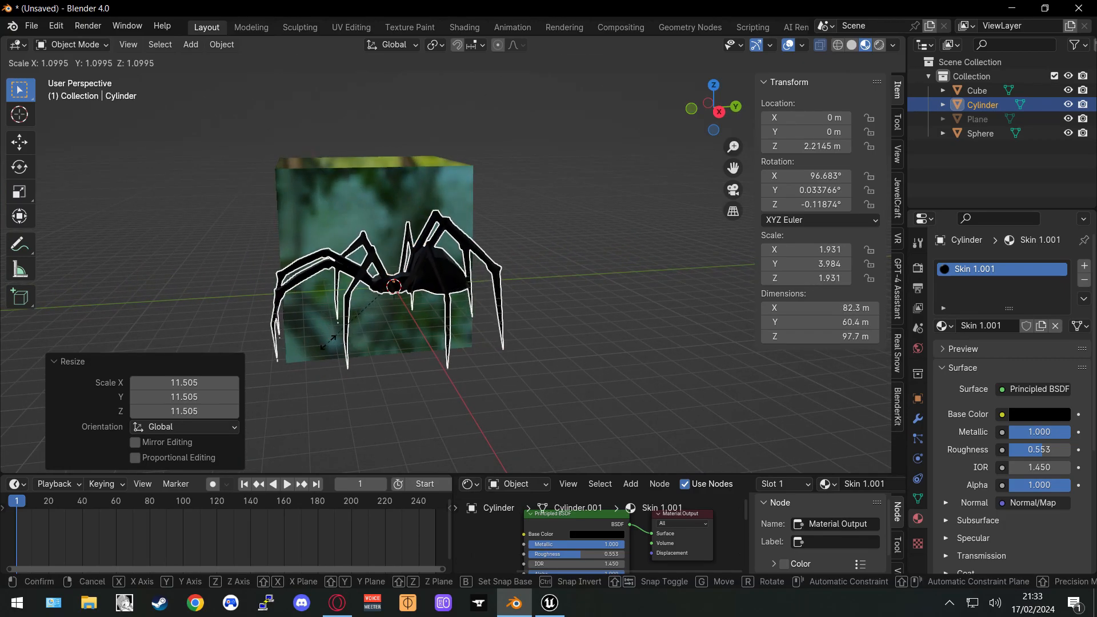
{"action": "left_click", "coordinate": [343, 378]}
Try setting the spider body's X dimension to 100 m, and undo that change
{"action": "middle_click_drag", "start_coordinate": [342, 378], "coordinate": [517, 374]}
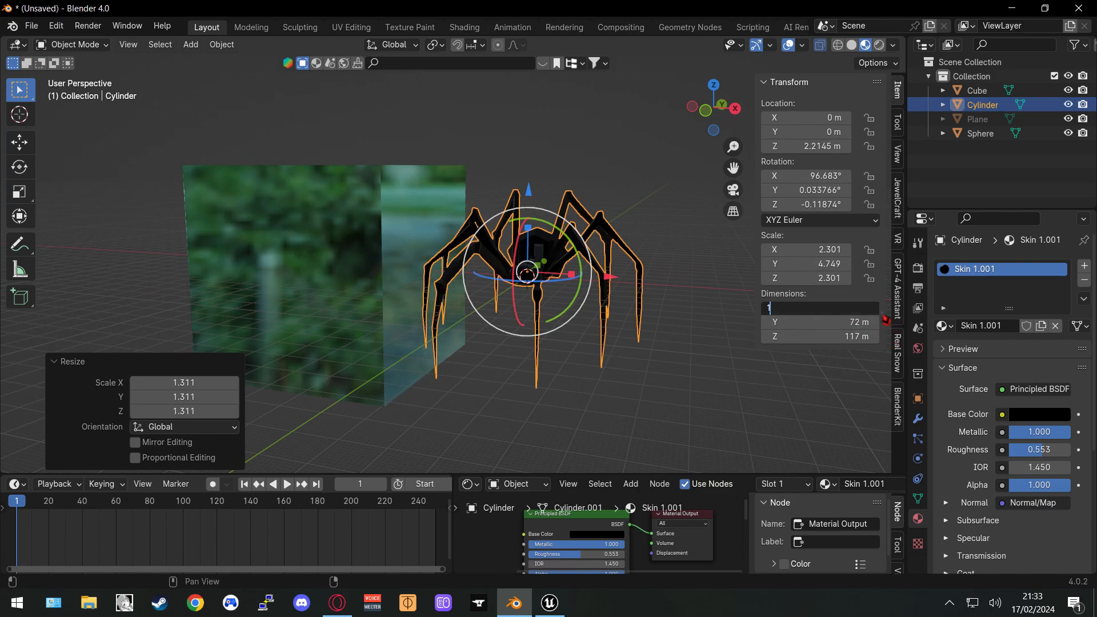
{"action": "key", "text": "Return"}
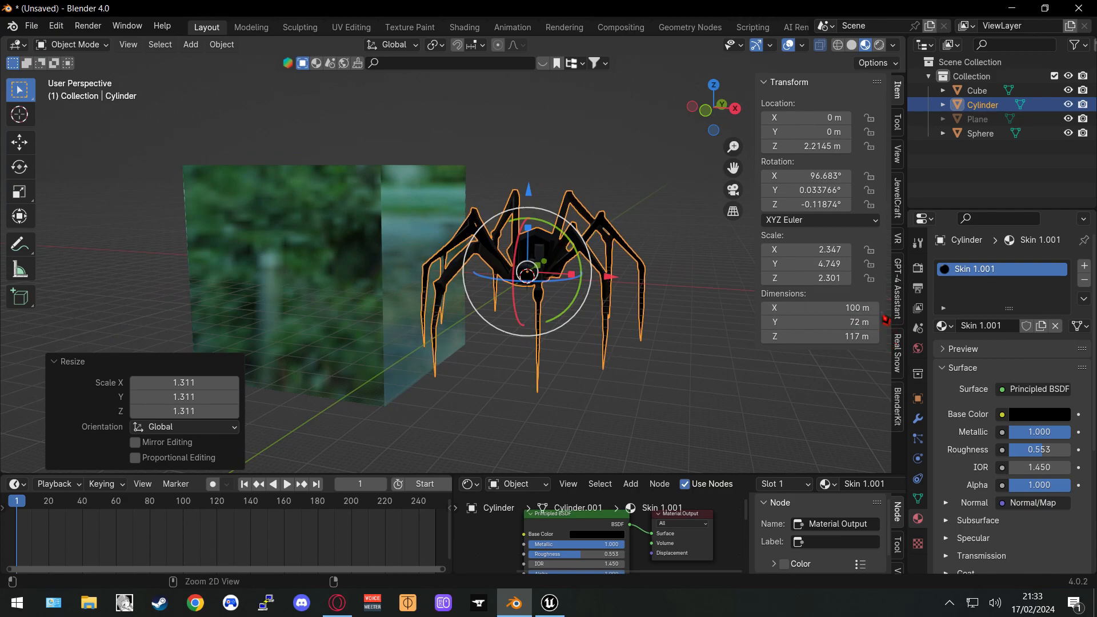
{"action": "key", "text": "ctrl+z"}
{"action": "middle_click_drag", "start_coordinate": [768, 311], "coordinate": [753, 304]}
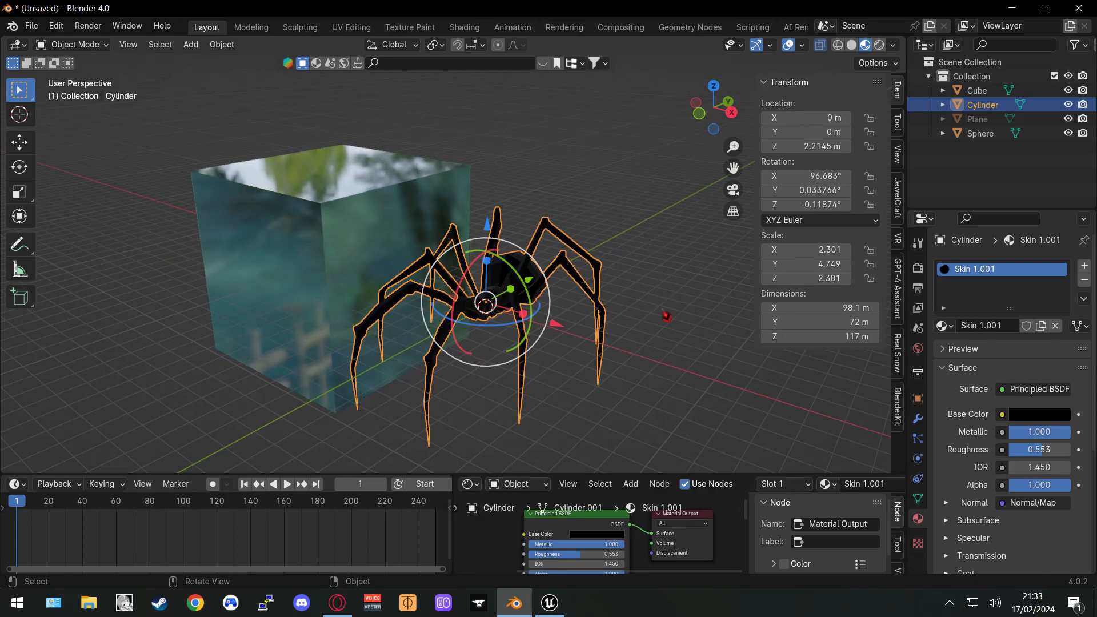
Scale the spider body uniformly by 1.019 to bring its X dimension to 100 m
{"action": "key", "text": "s"}
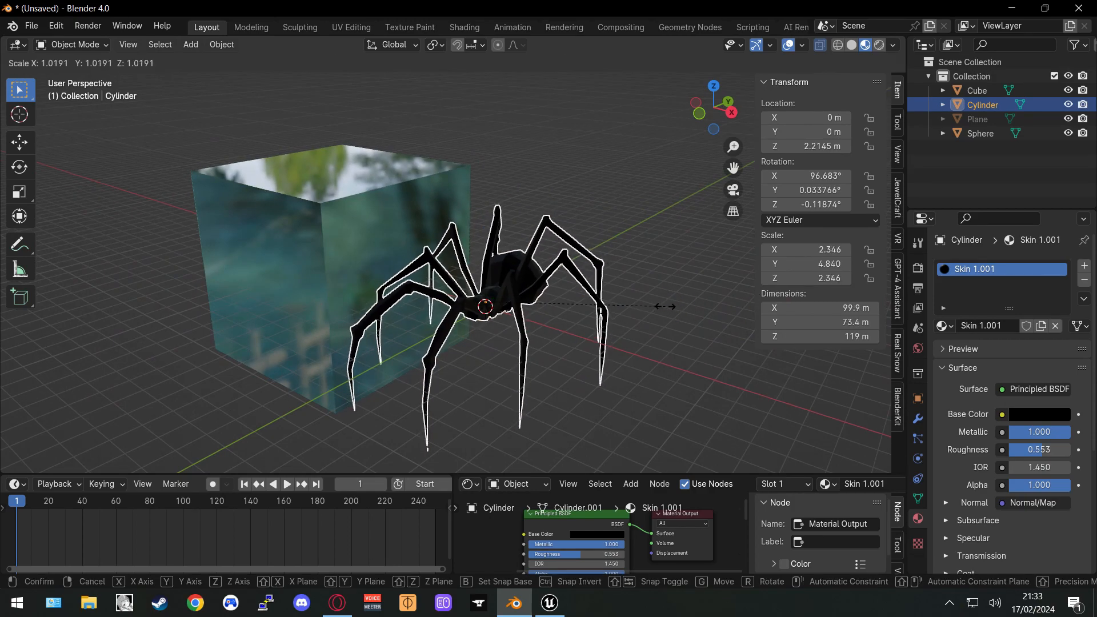
{"action": "left_click", "coordinate": [664, 307]}
{"action": "middle_click_drag", "start_coordinate": [664, 307], "coordinate": [626, 289]}
{"action": "scroll", "coordinate": [627, 290], "scroll_direction": "up", "scroll_amount": 5}
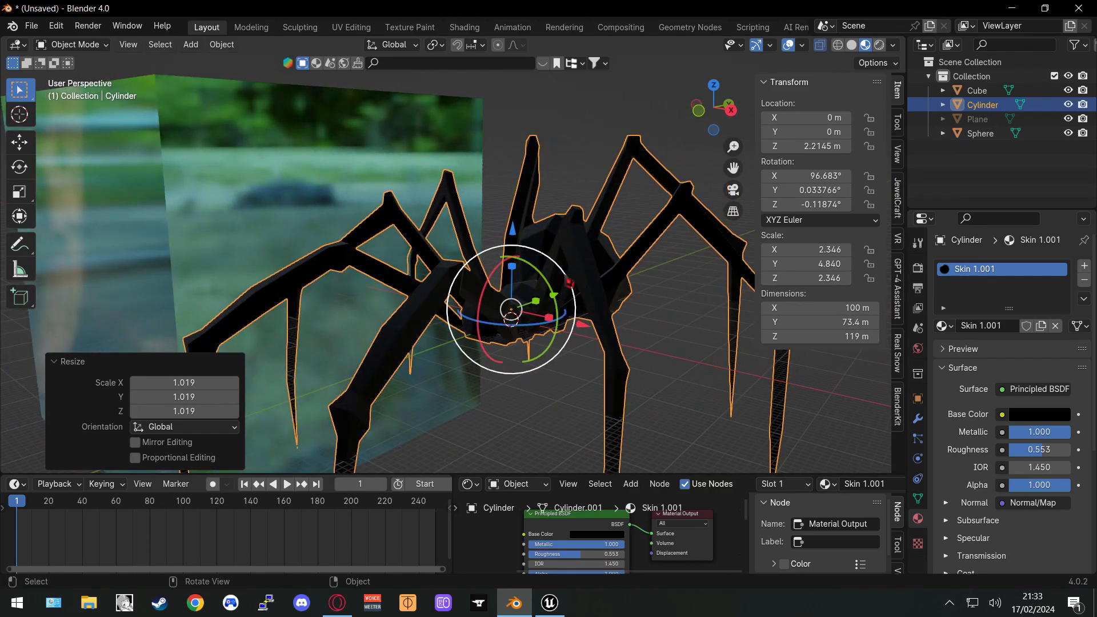
Raise the spider body along Z to 32.76 m, lining its leg tips up with the ground in front view
{"action": "left_click_drag", "start_coordinate": [512, 231], "coordinate": [510, 210]}
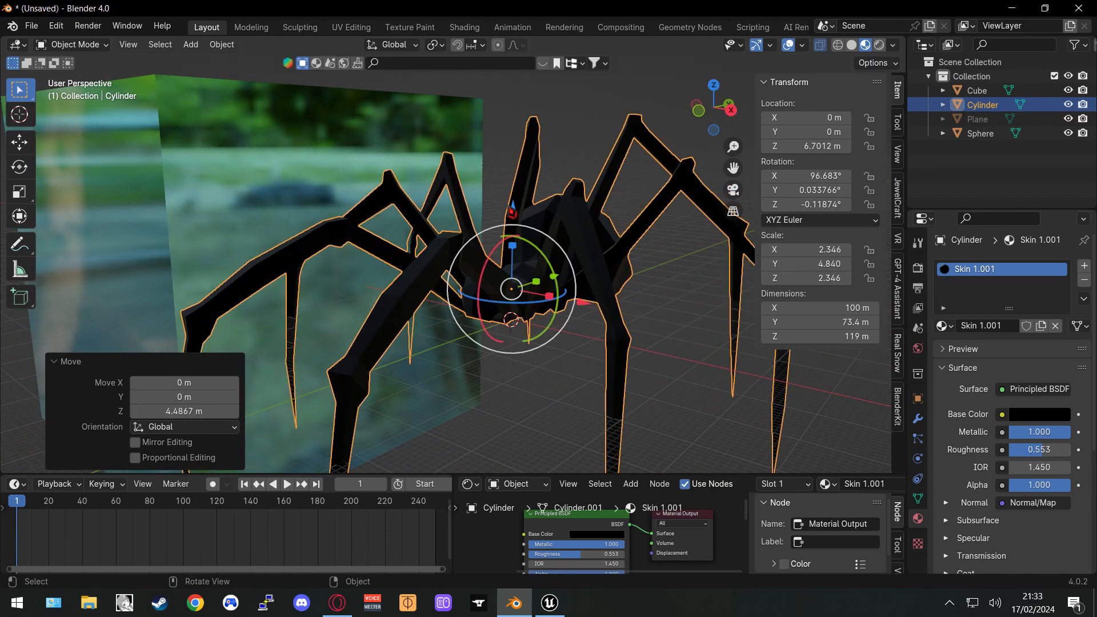
{"action": "key", "text": "KP_1"}
{"action": "middle_click_drag", "start_coordinate": [510, 211], "coordinate": [340, 324], "text": "shift"}
{"action": "left_click_drag", "start_coordinate": [446, 273], "coordinate": [439, 181]}
{"action": "scroll", "coordinate": [493, 314], "scroll_direction": "up", "scroll_amount": 4}
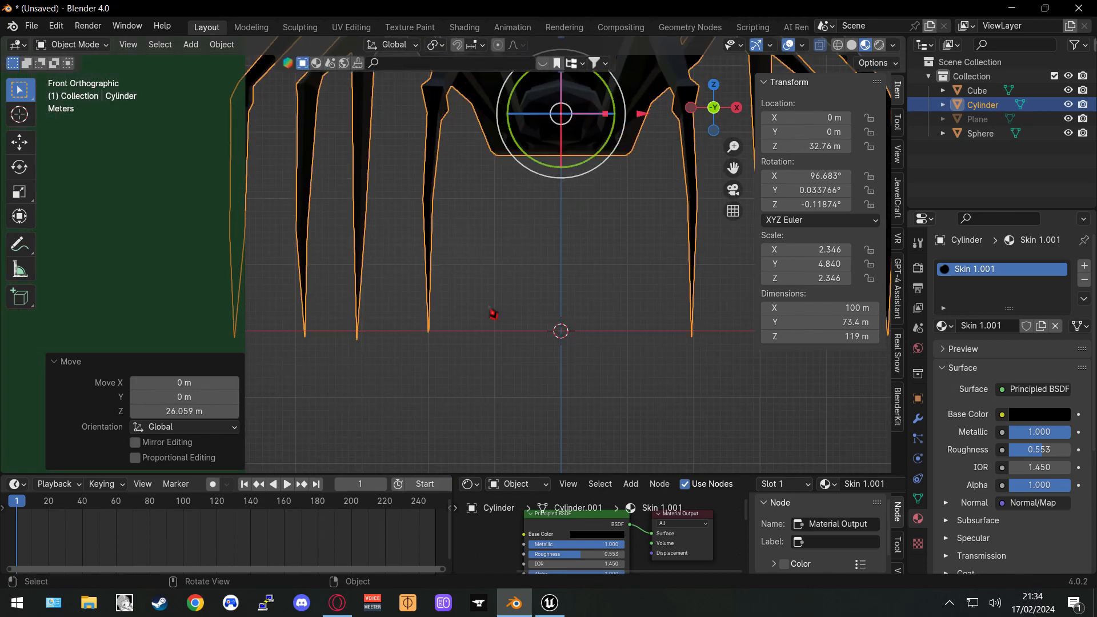
Check the leg tips against the ground line in Edit Mode and raise the spider body to 34.125 m in Z
{"action": "middle_click_drag", "start_coordinate": [492, 314], "coordinate": [294, 281], "text": "shift"}
{"action": "middle_click_drag", "start_coordinate": [540, 309], "coordinate": [452, 318], "text": "shift"}
{"action": "scroll", "coordinate": [462, 326], "scroll_direction": "up", "scroll_amount": 4}
{"action": "key", "text": "Tab"}
{"action": "key", "text": "alt+a"}
{"action": "left_click_drag", "start_coordinate": [798, 435], "coordinate": [293, 377]}
{"action": "left_click", "coordinate": [284, 372]}
{"action": "scroll", "coordinate": [228, 330], "scroll_direction": "down", "scroll_amount": 3}
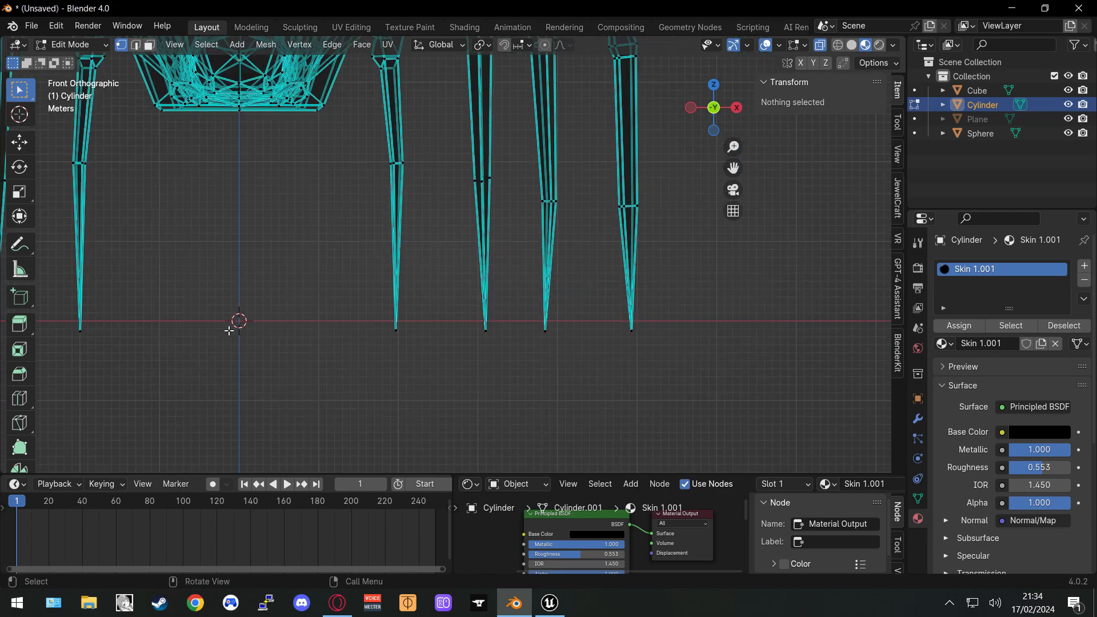
{"action": "middle_click_drag", "start_coordinate": [233, 326], "coordinate": [587, 352], "text": "shift"}
{"action": "scroll", "coordinate": [562, 289], "scroll_direction": "down", "scroll_amount": 2}
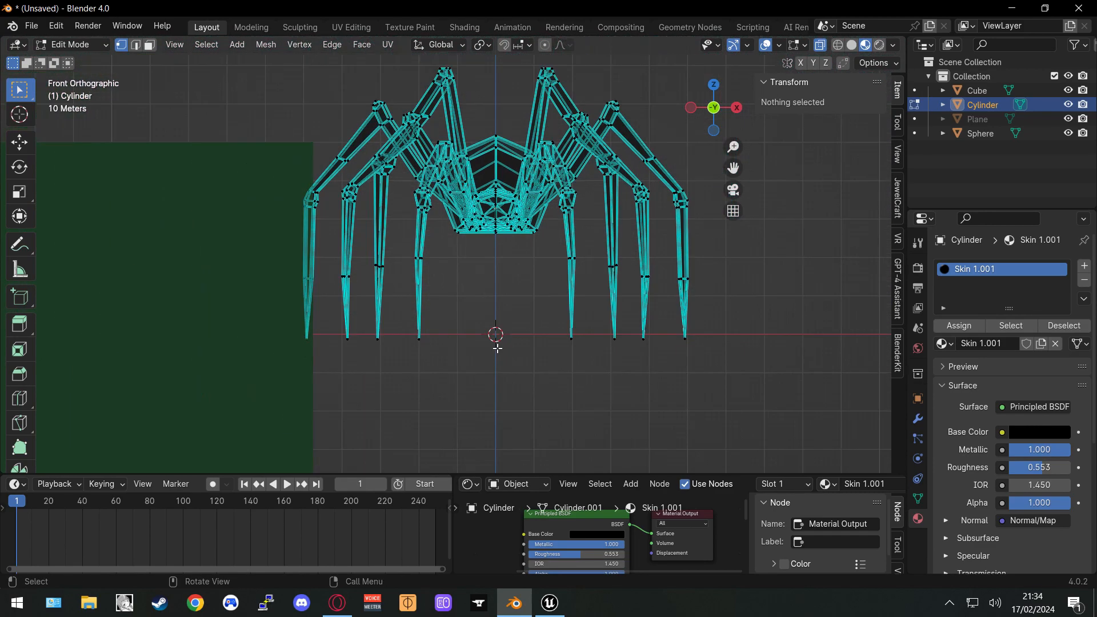
{"action": "key", "text": "Tab"}
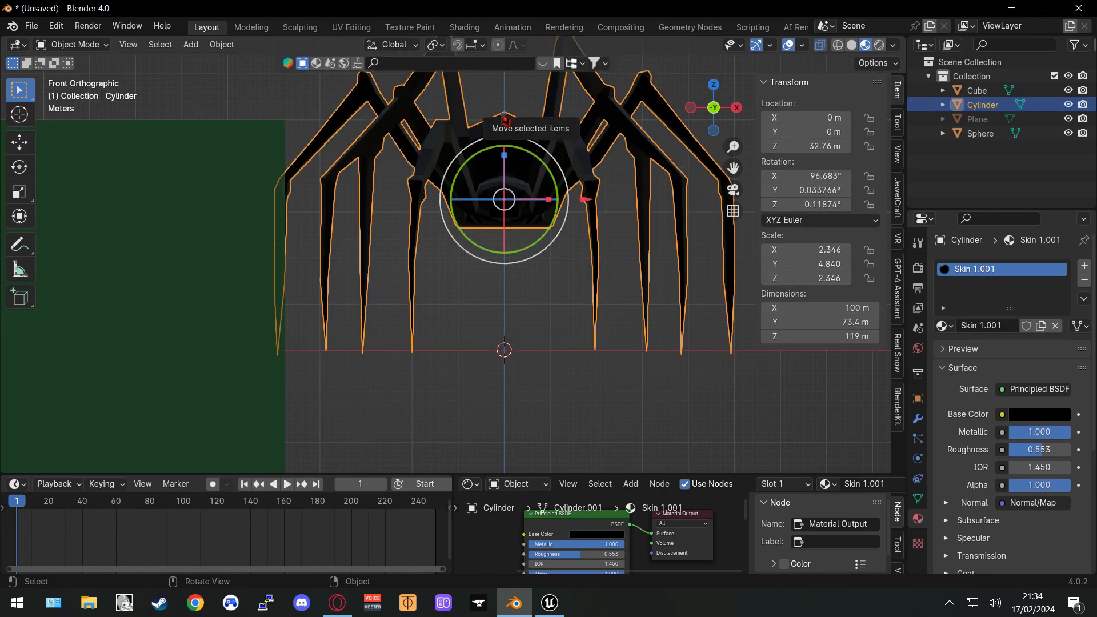
{"action": "key", "text": "Tab"}
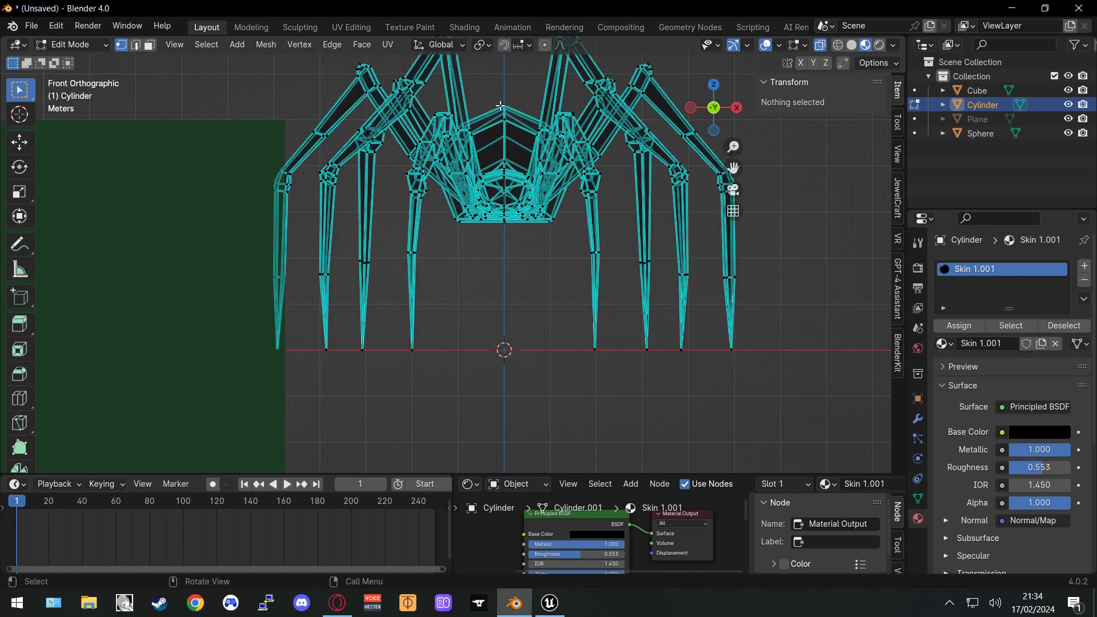
{"action": "key", "text": "Tab"}
Delete the 100 m reference cube beside the spider
{"action": "middle_click_drag", "start_coordinate": [562, 247], "coordinate": [503, 286]}
{"action": "scroll", "coordinate": [478, 311], "scroll_direction": "down", "scroll_amount": 3}
{"action": "middle_click_drag", "start_coordinate": [456, 314], "coordinate": [409, 294], "text": "shift"}
{"action": "left_click", "coordinate": [409, 294]}
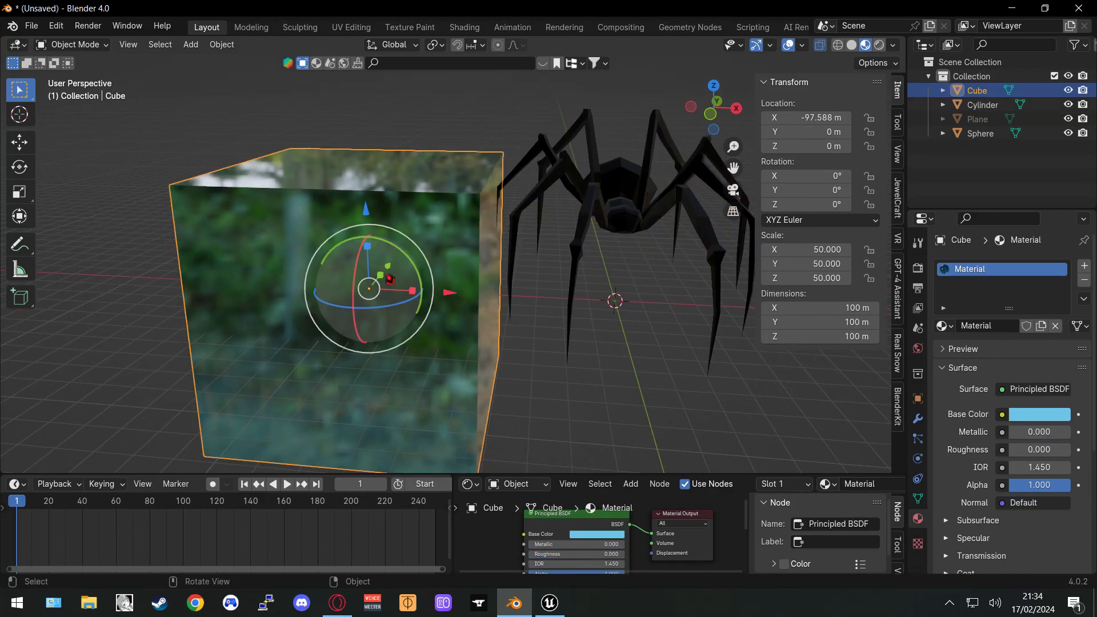
{"action": "key", "text": "Delete"}
{"action": "middle_click_drag", "start_coordinate": [555, 308], "coordinate": [541, 309]}
{"action": "middle_click_drag", "start_coordinate": [541, 309], "coordinate": [464, 351], "text": "shift"}
{"action": "scroll", "coordinate": [430, 358], "scroll_direction": "up", "scroll_amount": 2}
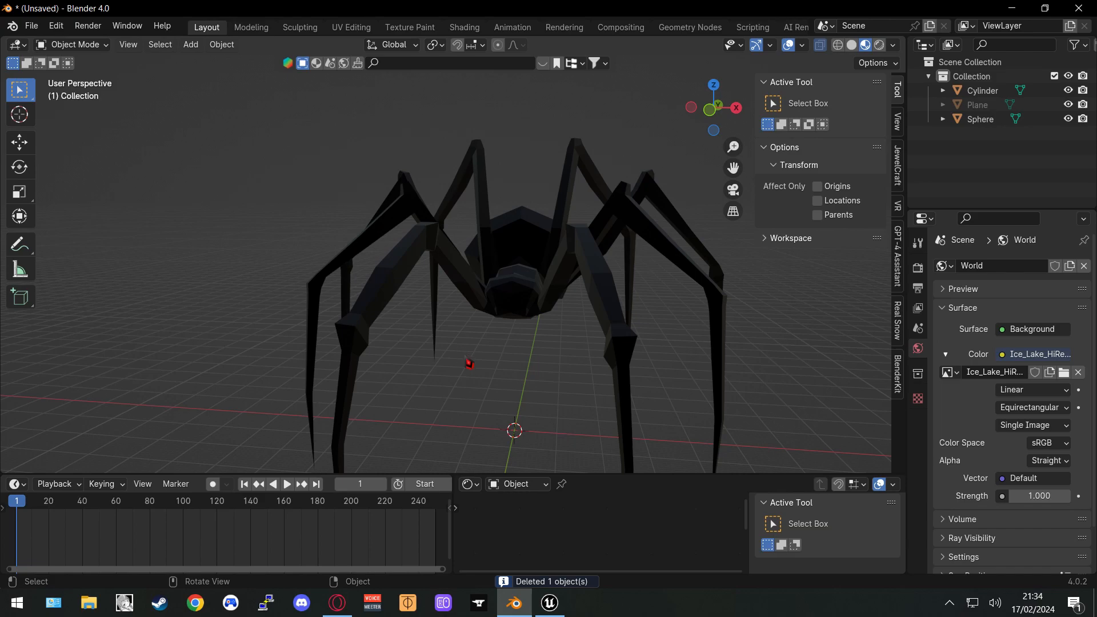
Join the Sphere eyes with the enlarged Cylinder spider body and look for the eyes on its head
{"action": "left_click", "coordinate": [547, 323]}
{"action": "middle_click_drag", "start_coordinate": [548, 322], "coordinate": [572, 308]}
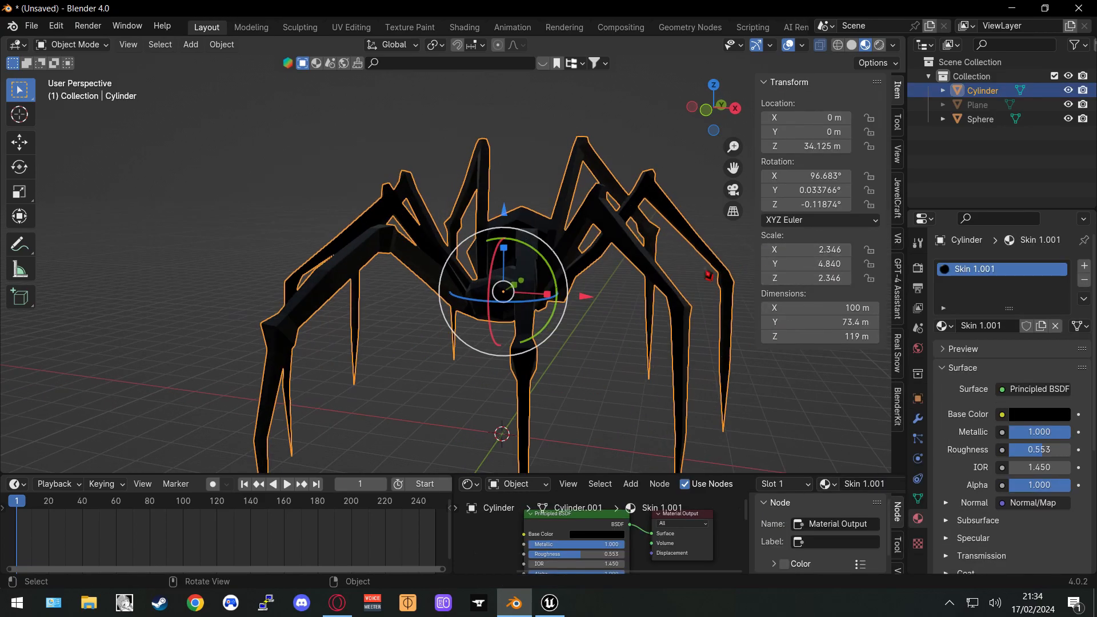
{"action": "left_click", "coordinate": [972, 121]}
{"action": "left_click", "coordinate": [980, 96], "text": "shift"}
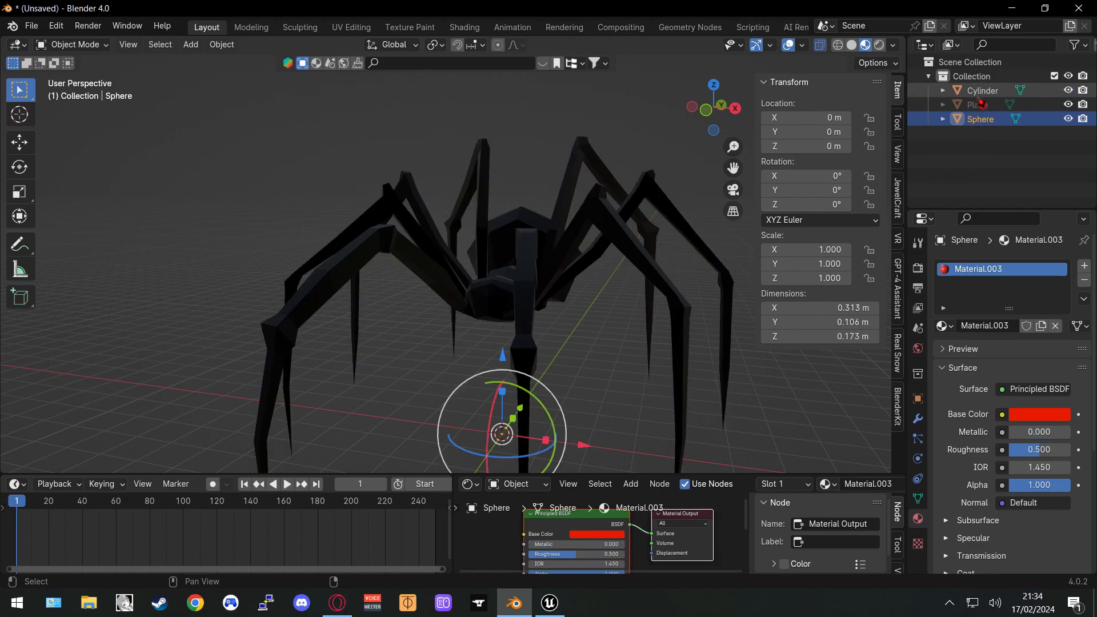
{"action": "left_click", "coordinate": [980, 119]}
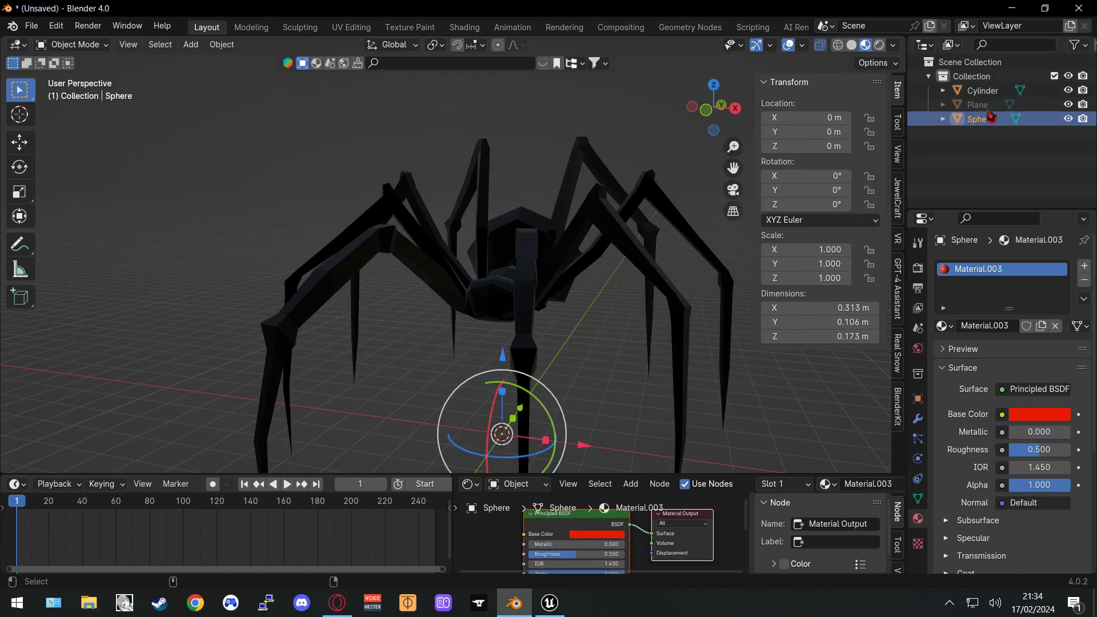
{"action": "left_click", "coordinate": [984, 93], "text": "ctrl"}
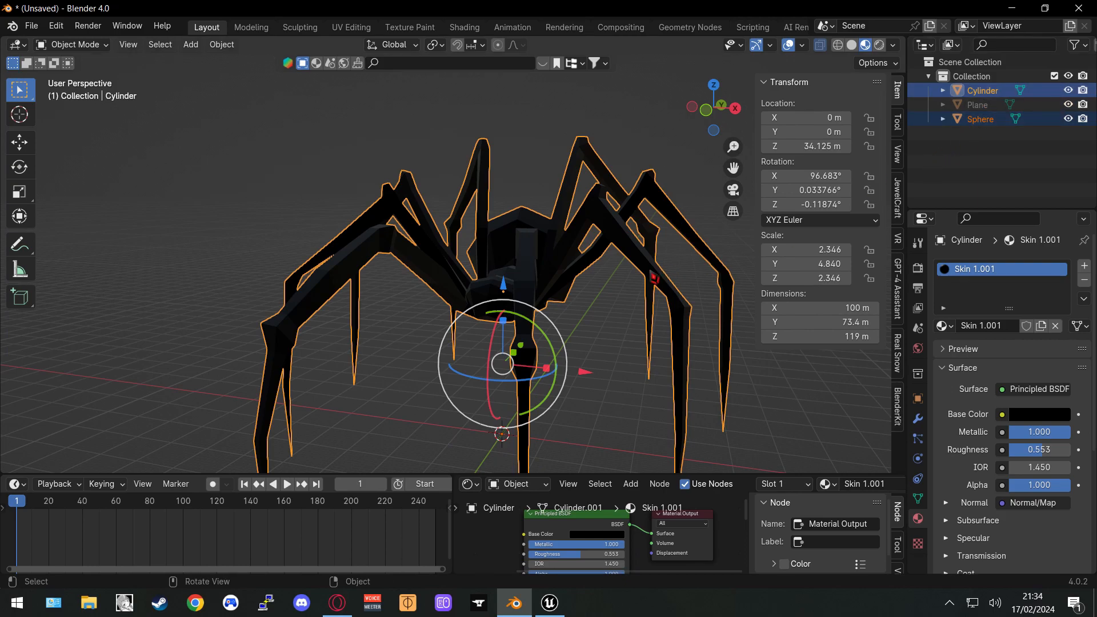
{"action": "key", "text": "ctrl+j"}
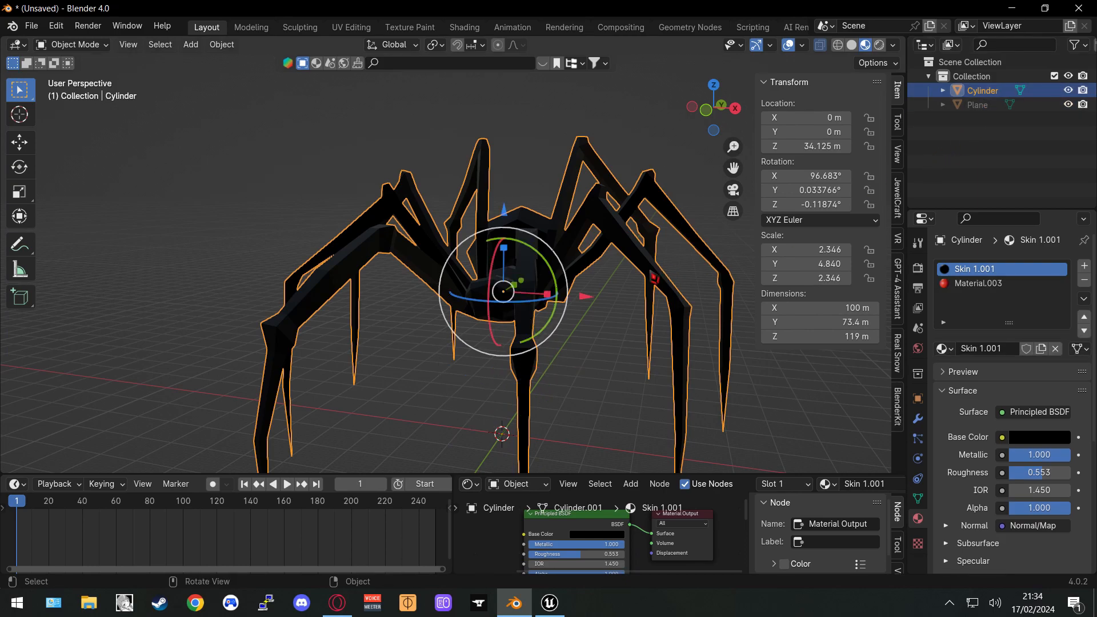
{"action": "scroll", "coordinate": [507, 383], "scroll_direction": "up", "scroll_amount": 6}
{"action": "middle_click_drag", "start_coordinate": [507, 383], "coordinate": [500, 337]}
{"action": "scroll", "coordinate": [515, 411], "scroll_direction": "down", "scroll_amount": 4}
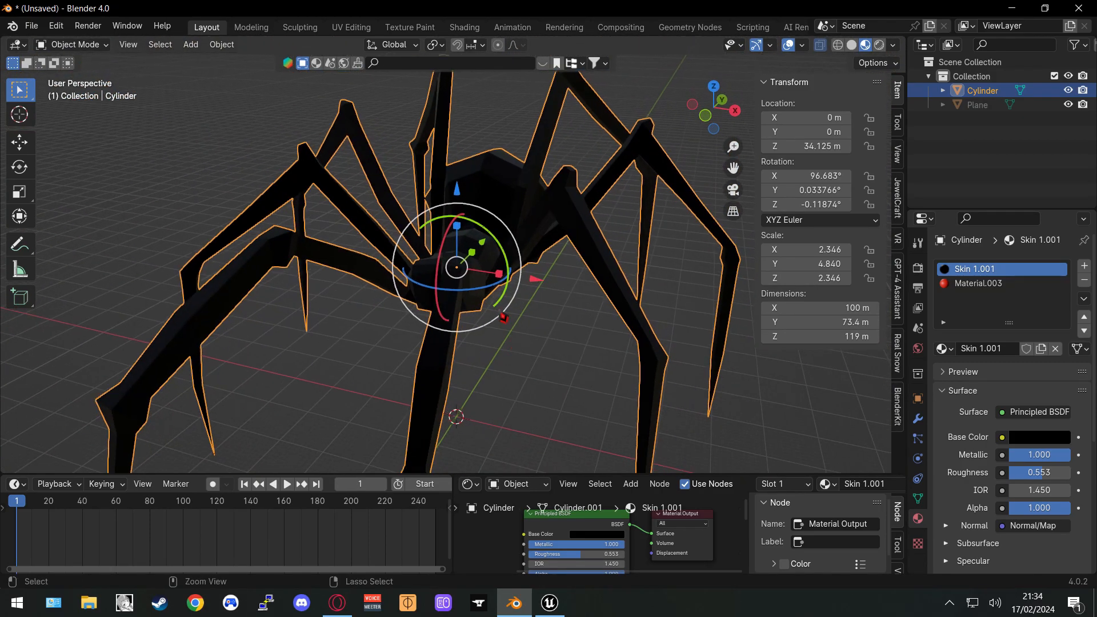
Undo the join, the cube deletion, the vertical moves and the scaling, back to the spider body's scale of 0.153
{"action": "key", "text": "ctrl+z"}
{"action": "key", "text": "ctrl+z"}
{"action": "key", "text": "ctrl+z"}
{"action": "key", "text": "ctrl+z"}
{"action": "key", "text": "ctrl+z"}
{"action": "key", "text": "ctrl+z"}
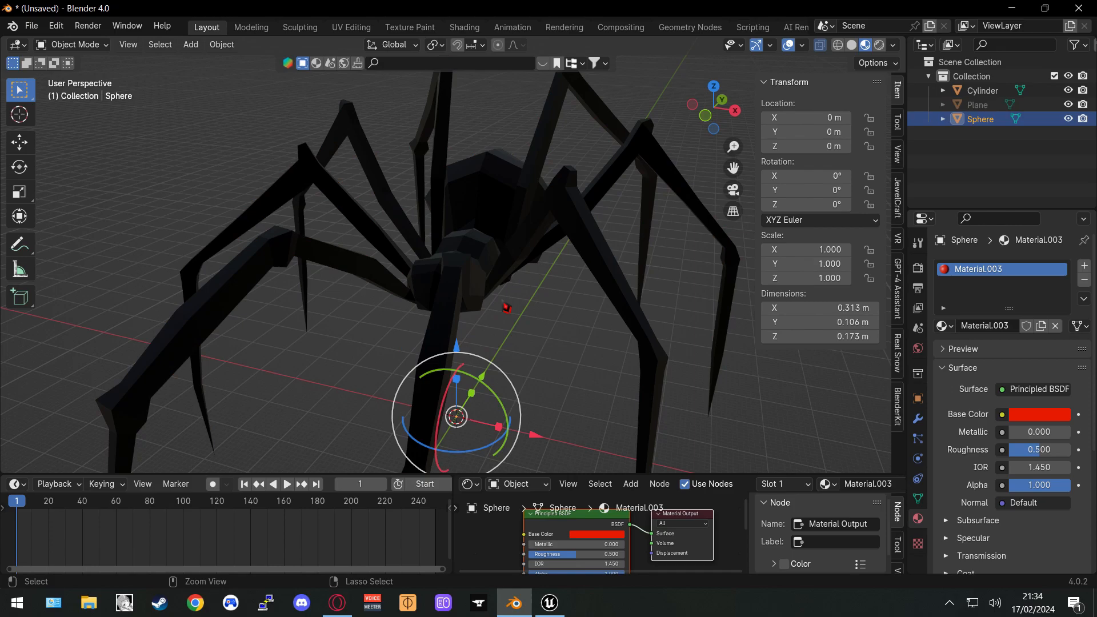
{"action": "key", "text": "ctrl+z"}
{"action": "key", "text": "ctrl+z"}
{"action": "key", "text": "ctrl+z"}
{"action": "key", "text": "ctrl+z"}
{"action": "key", "text": "ctrl+z"}
{"action": "key", "text": "ctrl+z"}
{"action": "key", "text": "ctrl+z"}
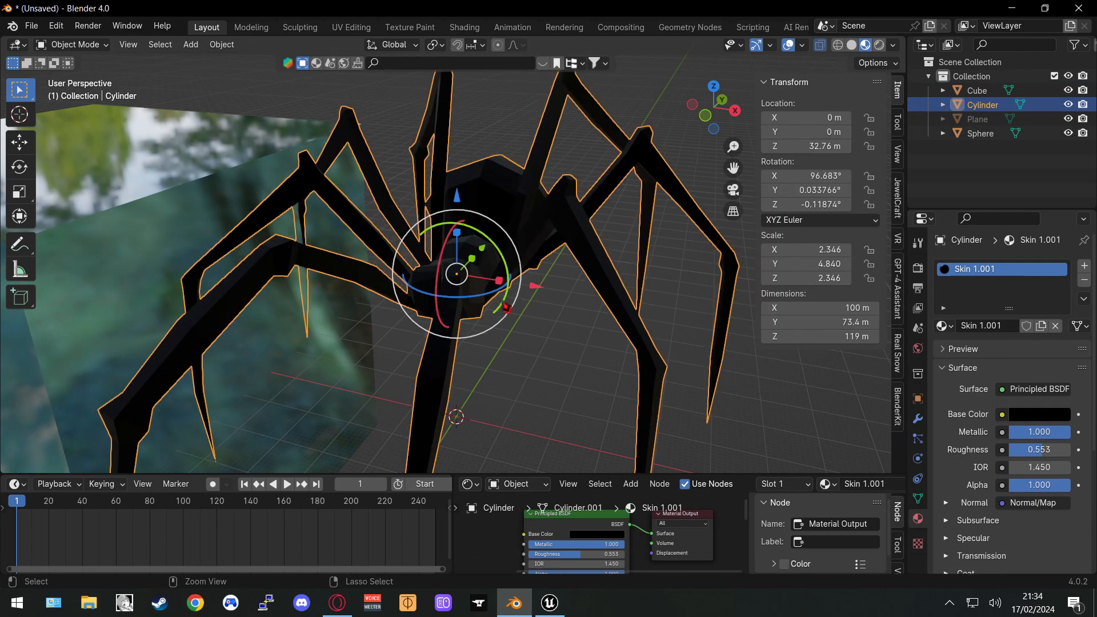
{"action": "key", "text": "ctrl+z"}
{"action": "key", "text": "ctrl+z"}
{"action": "key", "text": "ctrl+z"}
{"action": "key", "text": "ctrl+z"}
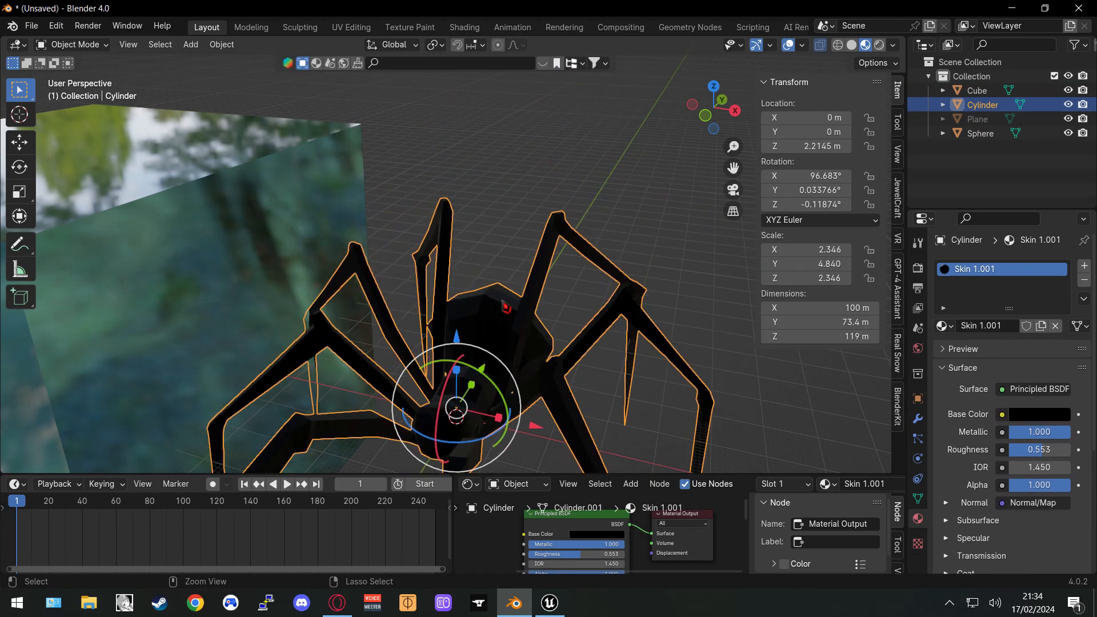
{"action": "middle_click_drag", "start_coordinate": [530, 367], "coordinate": [541, 181], "text": "shift"}
{"action": "scroll", "coordinate": [541, 182], "scroll_direction": "up", "scroll_amount": 7}
{"action": "middle_click_drag", "start_coordinate": [523, 231], "coordinate": [480, 317], "text": "shift"}
{"action": "scroll", "coordinate": [479, 317], "scroll_direction": "up", "scroll_amount": 3}
{"action": "scroll", "coordinate": [480, 318], "scroll_direction": "up", "scroll_amount": 6}
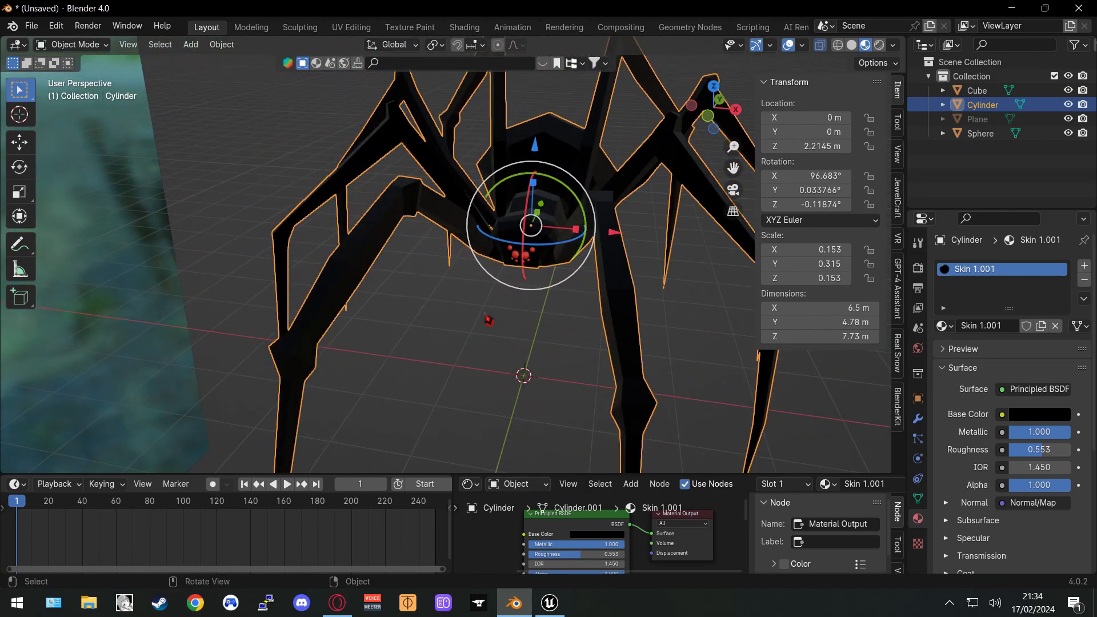
Select the red Sphere eyes together with the Cylinder spider body and join them into one object
{"action": "left_click", "coordinate": [594, 270]}
{"action": "middle_click_drag", "start_coordinate": [594, 270], "coordinate": [496, 325], "text": "shift"}
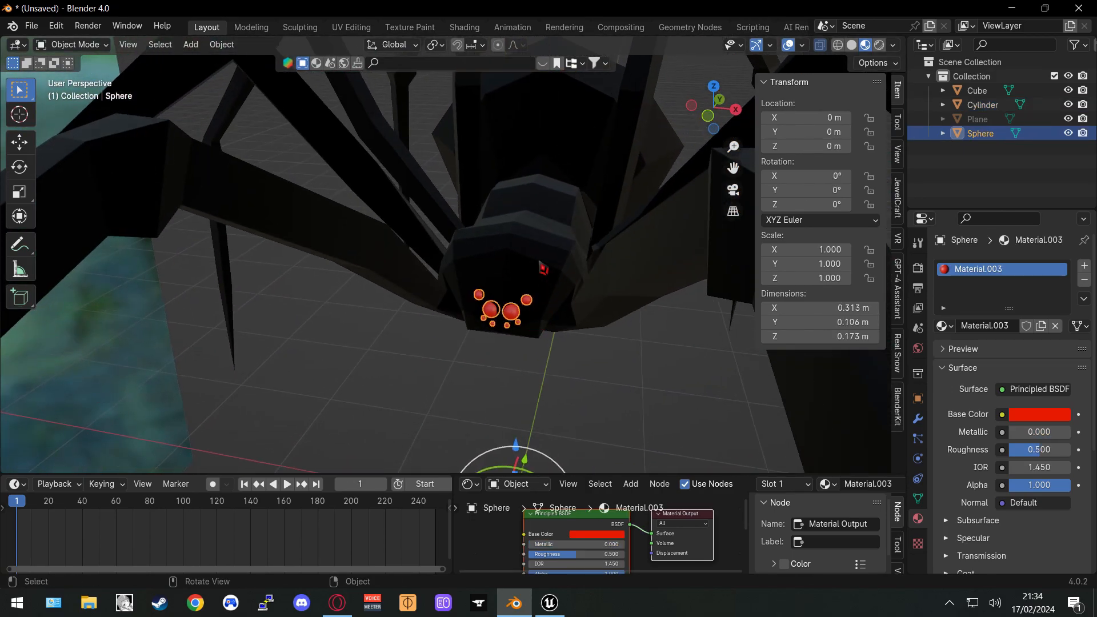
{"action": "left_click", "coordinate": [983, 105], "text": "ctrl"}
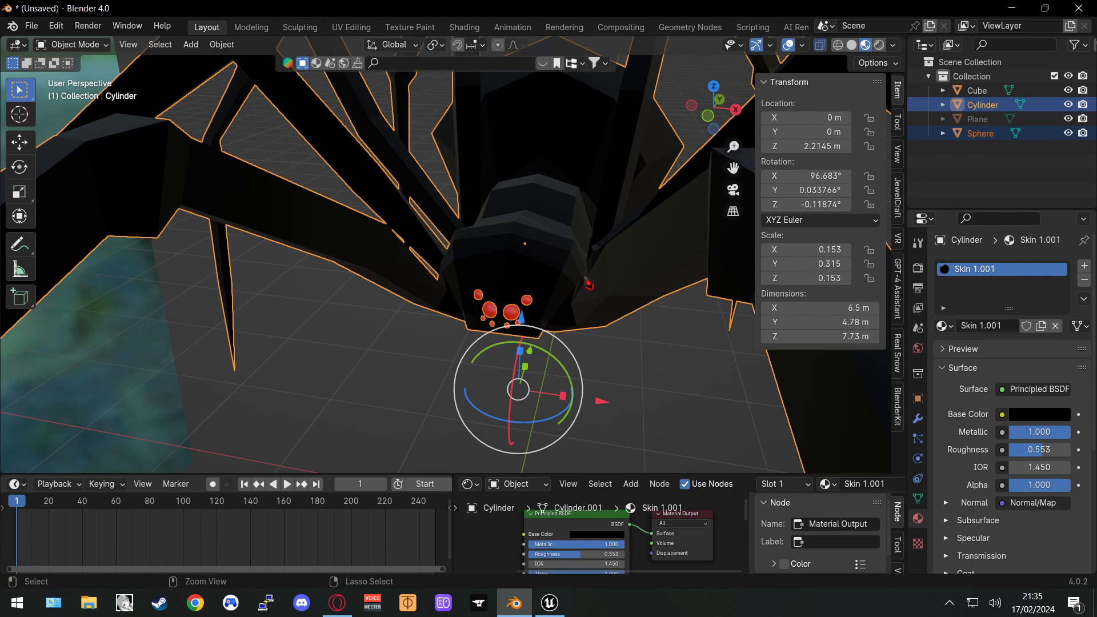
{"action": "key", "text": "ctrl+j"}
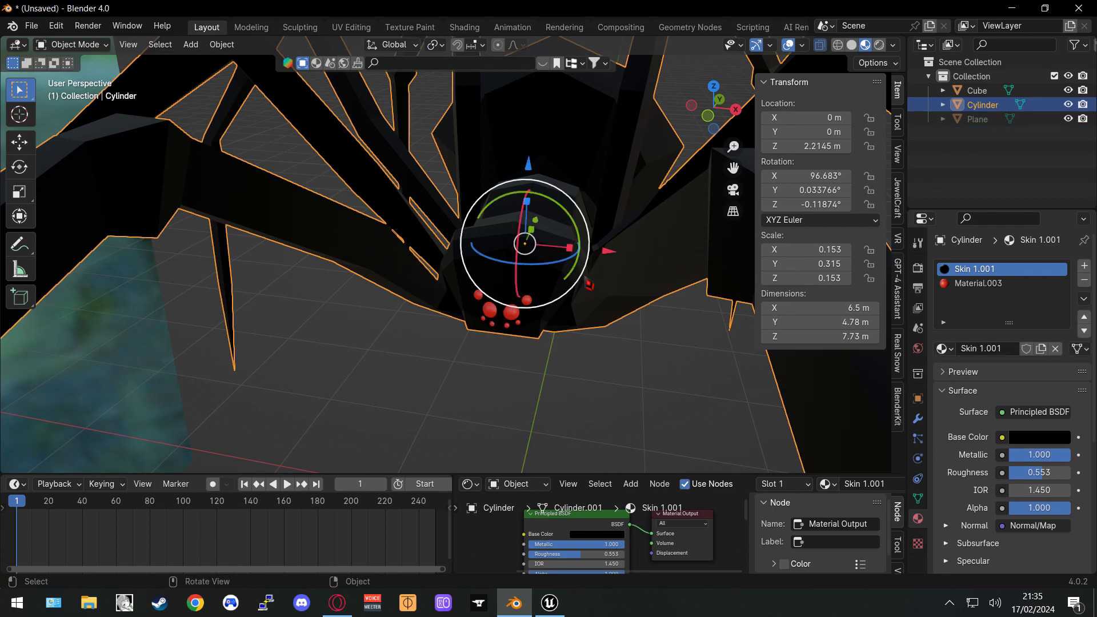
Inspect the joined spider mesh in Edit Mode with all its geometry selected, including the eyes
{"action": "key", "text": "Tab"}
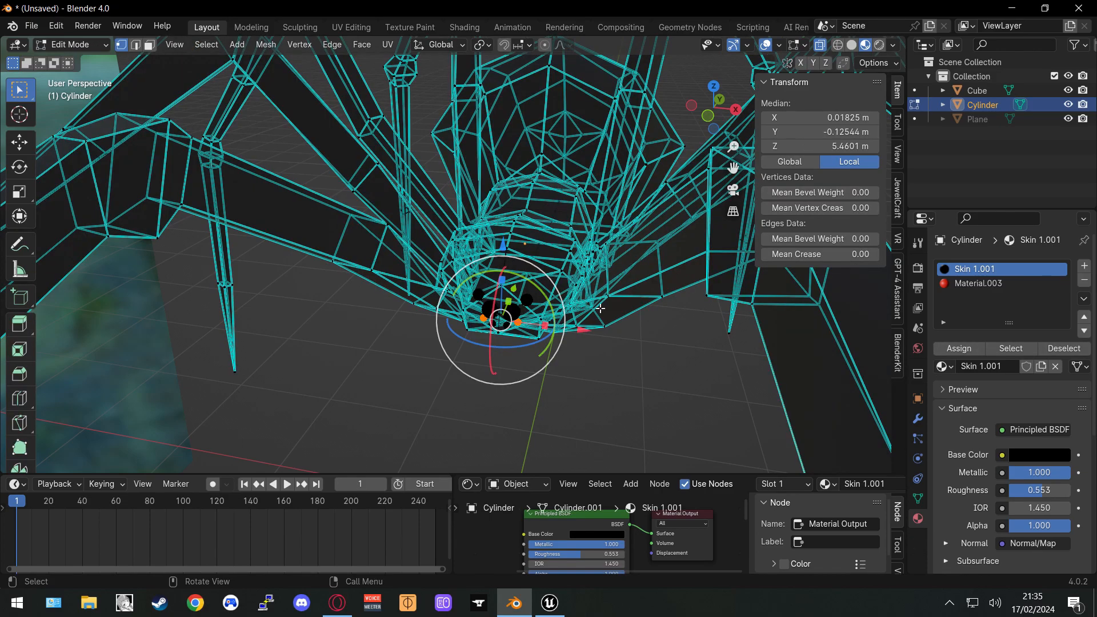
{"action": "key", "text": "a"}
{"action": "key", "text": "Caps_Lock"}
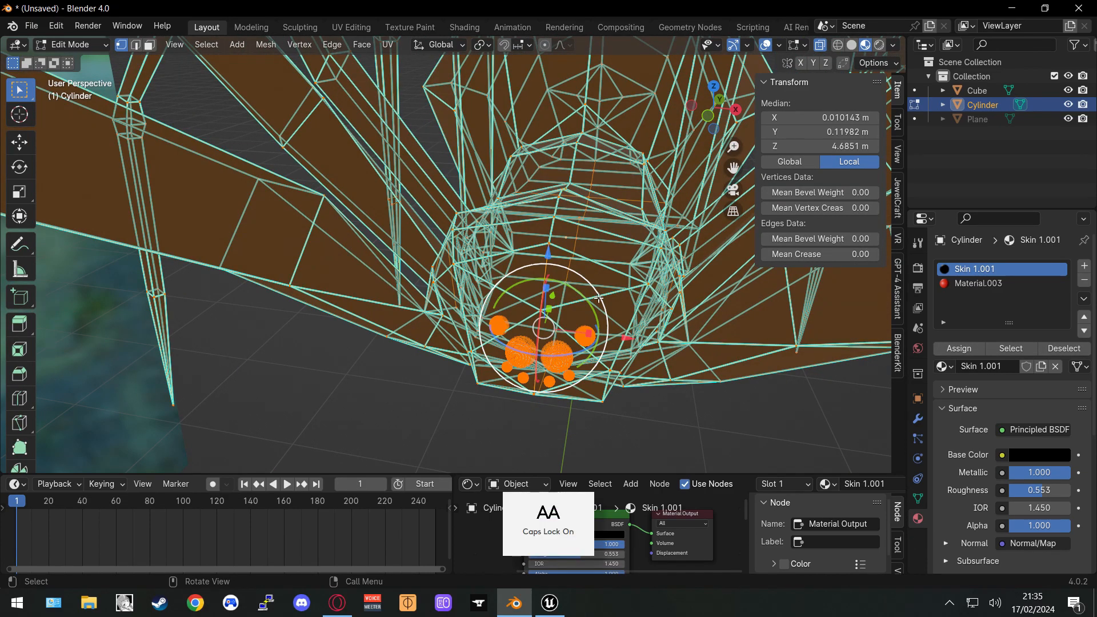
{"action": "left_click", "coordinate": [648, 300]}
{"action": "scroll", "coordinate": [657, 309], "scroll_direction": "down", "scroll_amount": 1}
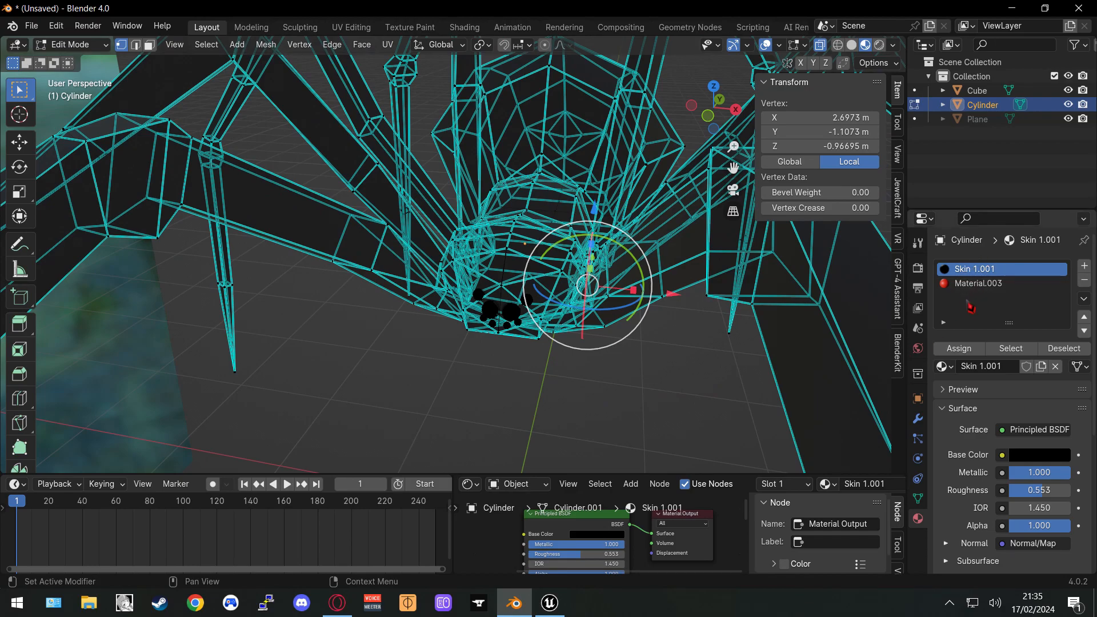
{"action": "scroll", "coordinate": [882, 340], "scroll_direction": "down", "scroll_amount": 3}
{"action": "key", "text": "Tab"}
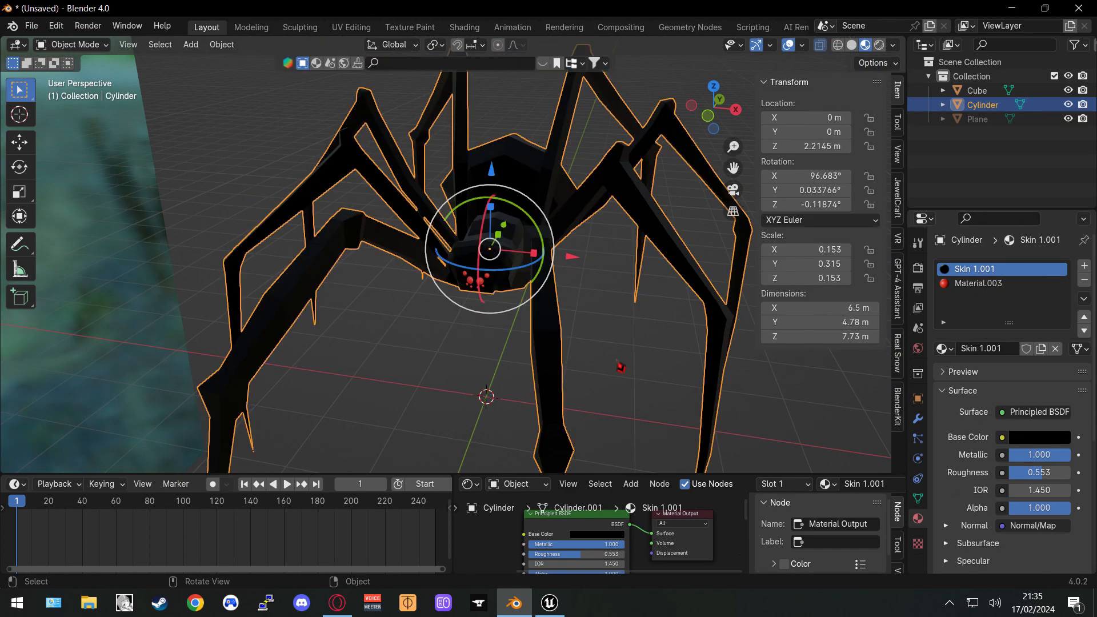
Scale the joined spider uniformly by 15.496 to roughly match the reference cube's size
{"action": "middle_click_drag", "start_coordinate": [622, 365], "coordinate": [595, 355]}
{"action": "scroll", "coordinate": [595, 355], "scroll_direction": "down", "scroll_amount": 16}
{"action": "middle_click_drag", "start_coordinate": [518, 313], "coordinate": [537, 351], "text": "shift"}
{"action": "key", "text": "s"}
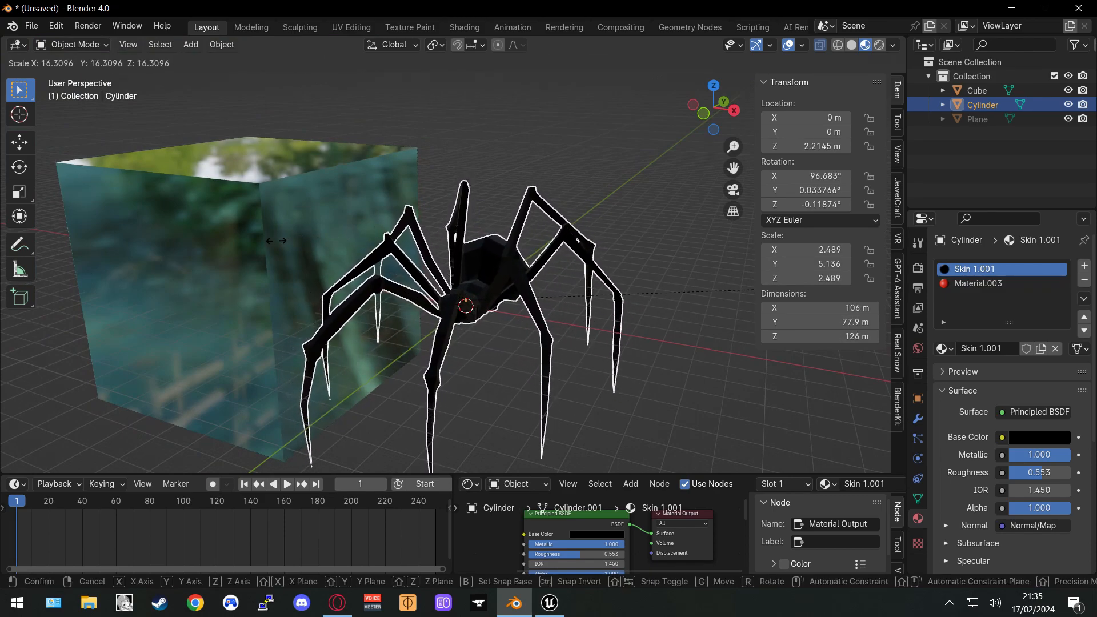
{"action": "left_click", "coordinate": [194, 219]}
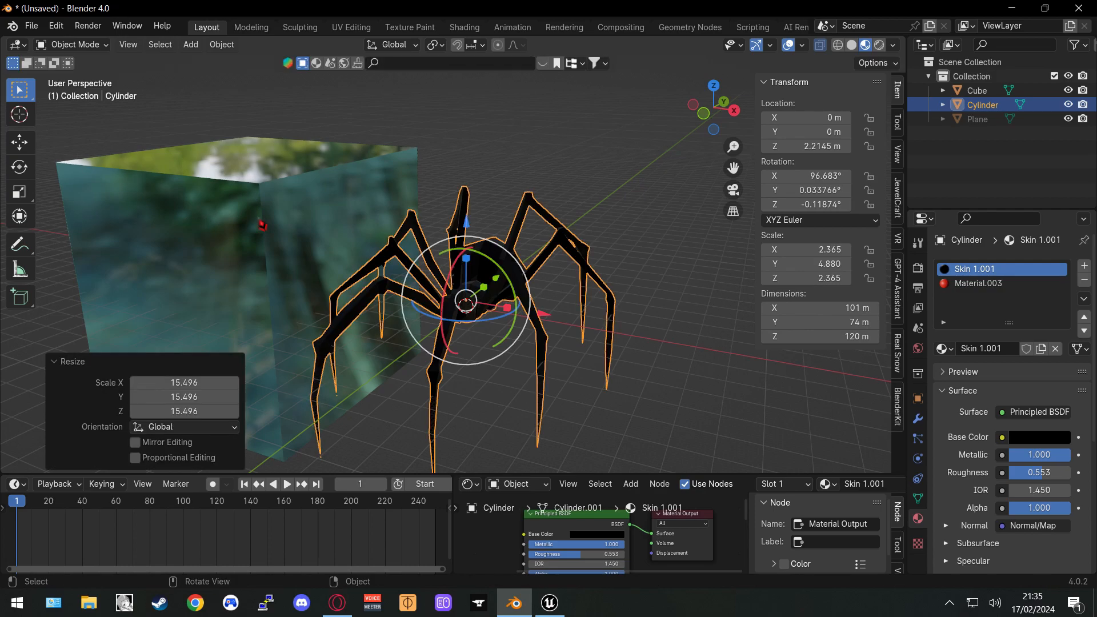
Raise the joined spider along Z to 34.793 m in front view, checking its leg tips against the ground line
{"action": "key", "text": "KP_1"}
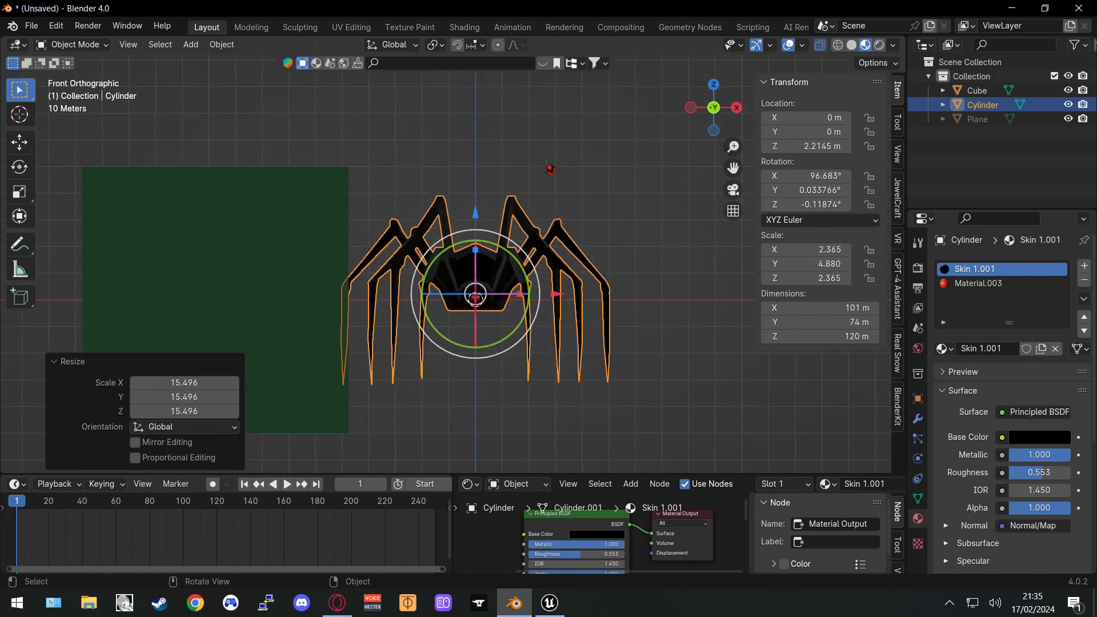
{"action": "key", "text": "g"}
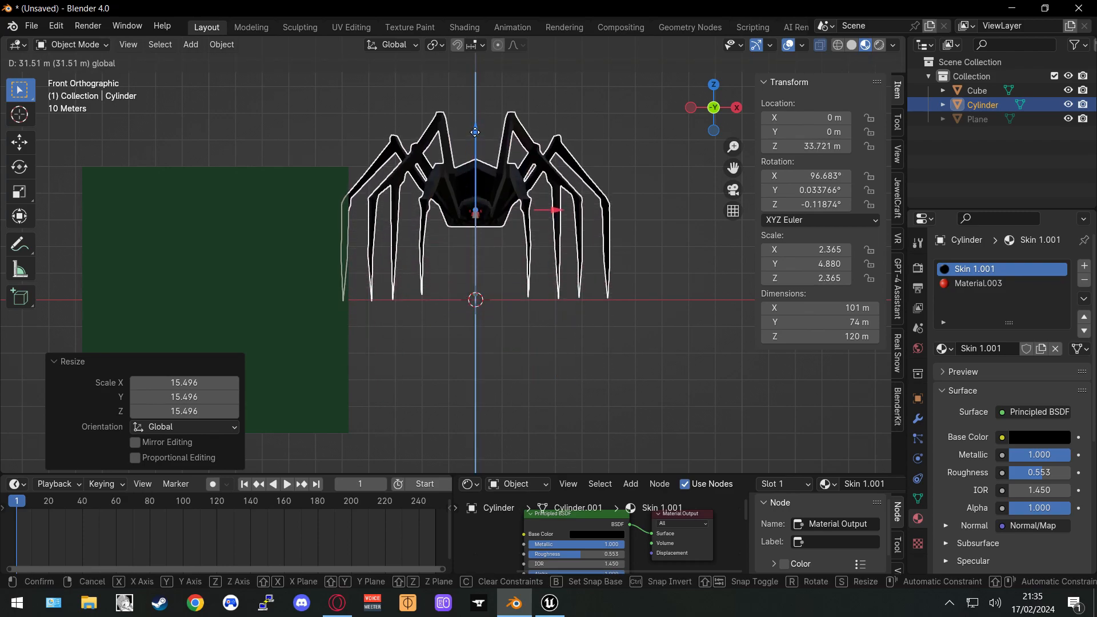
{"action": "left_click", "coordinate": [474, 131]}
{"action": "key", "text": "Tab"}
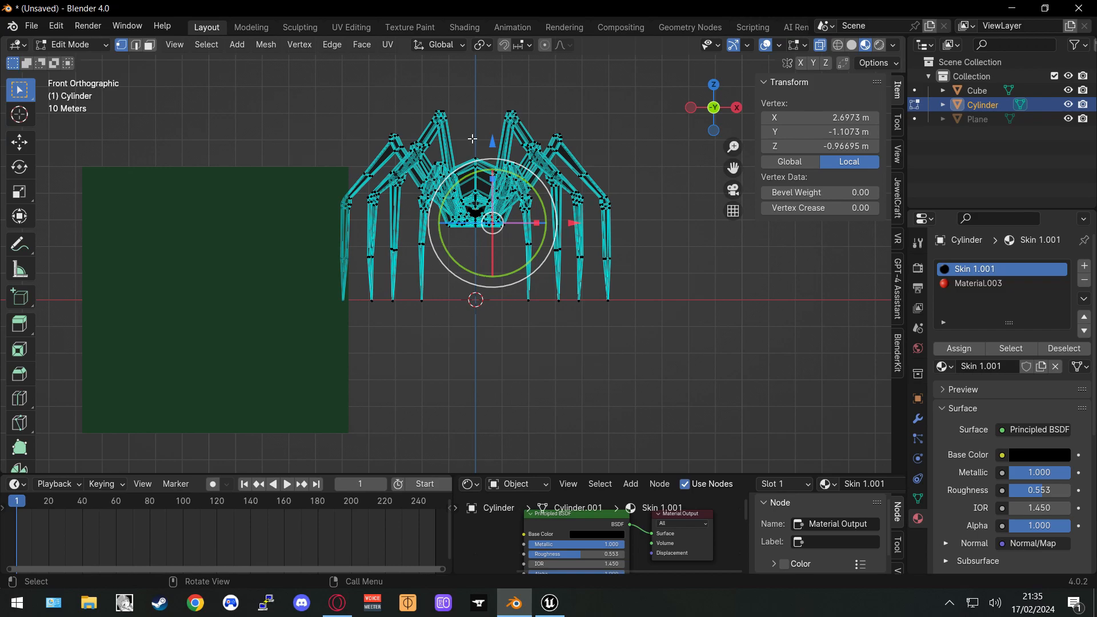
{"action": "key", "text": "Tab"}
{"action": "key", "text": "Tab"}
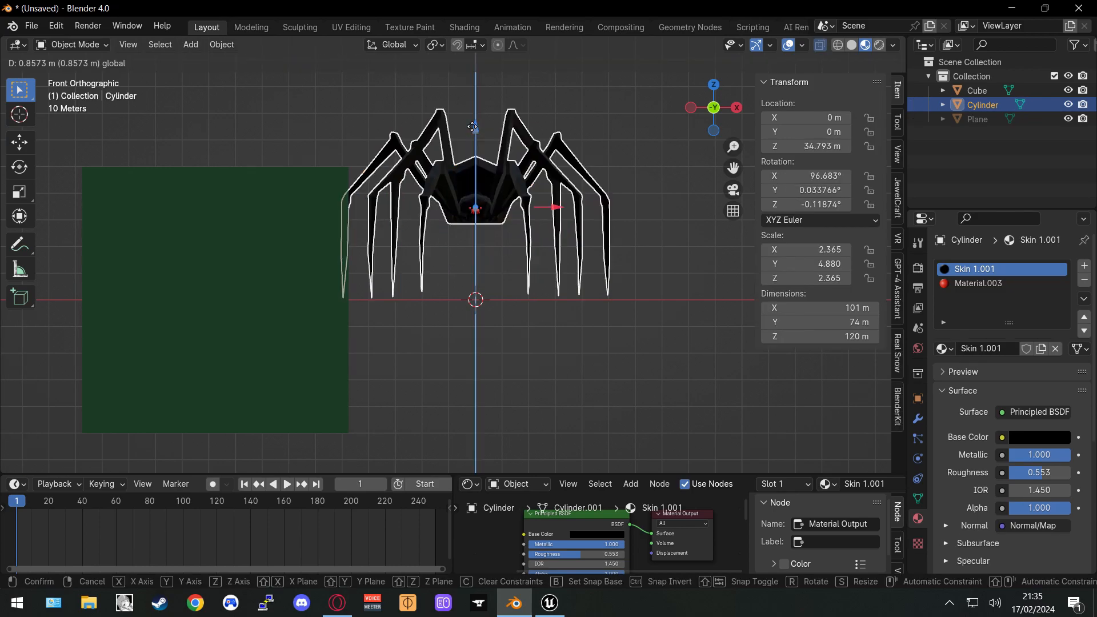
{"action": "key", "text": "a"}
{"action": "key", "text": "Tab"}
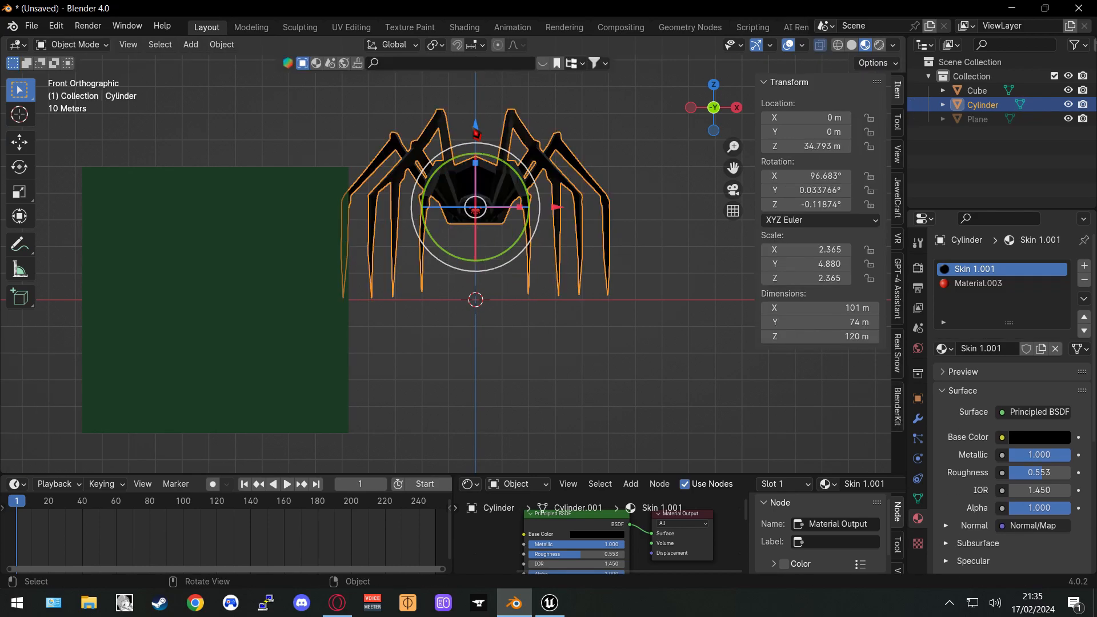
Examine the raised spider's mesh and leg tips from several angles in Edit Mode and Object Mode
{"action": "key", "text": "Tab"}
{"action": "scroll", "coordinate": [483, 150], "scroll_direction": "up", "scroll_amount": 4}
{"action": "key", "text": "Tab"}
{"action": "middle_click_drag", "start_coordinate": [482, 149], "coordinate": [645, 170]}
{"action": "key", "text": "Tab"}
{"action": "scroll", "coordinate": [645, 170], "scroll_direction": "down", "scroll_amount": 6}
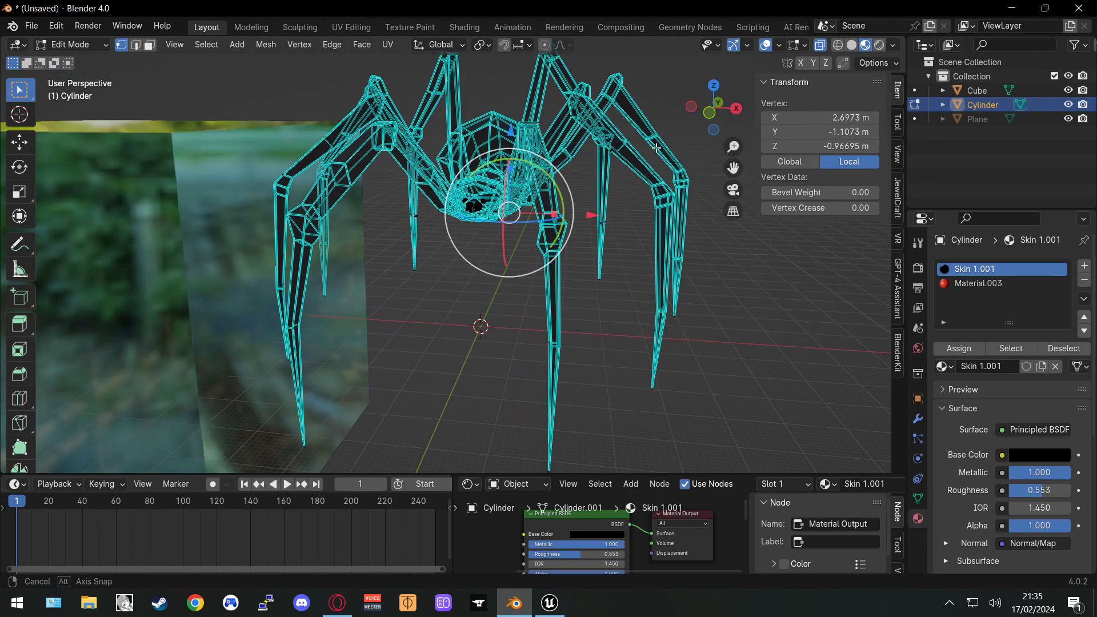
Return to Object Mode and delete the 100 m reference cube beside the spider
{"action": "scroll", "coordinate": [615, 217], "scroll_direction": "up", "scroll_amount": 3}
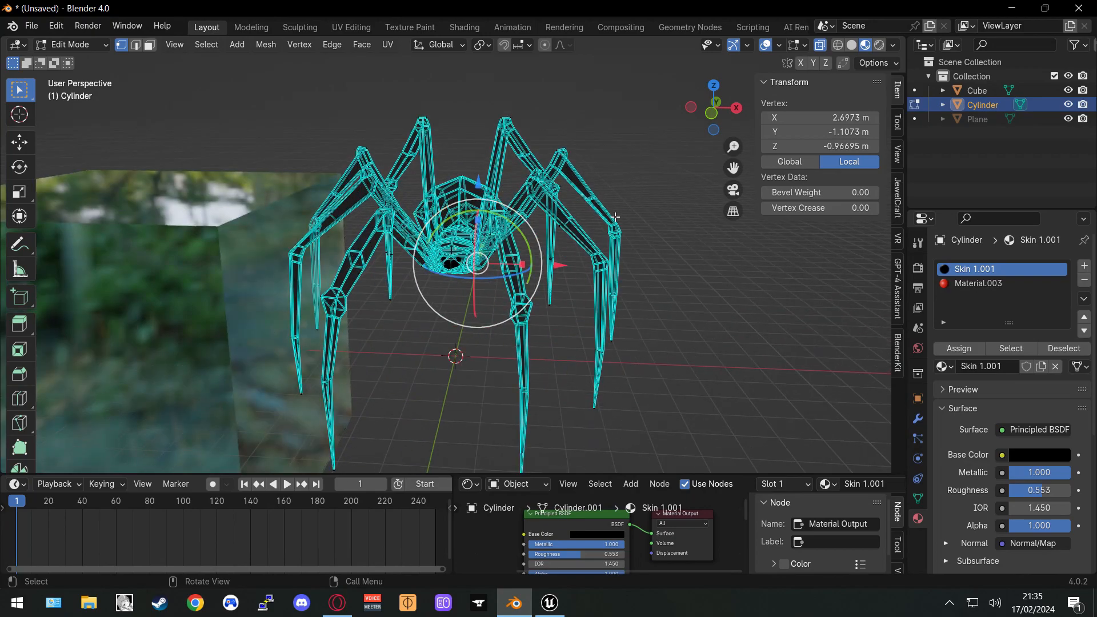
{"action": "middle_click_drag", "start_coordinate": [606, 239], "coordinate": [455, 292]}
{"action": "left_click", "coordinate": [448, 271]}
{"action": "scroll", "coordinate": [462, 310], "scroll_direction": "up", "scroll_amount": 2}
{"action": "middle_click_drag", "start_coordinate": [521, 279], "coordinate": [448, 296]}
{"action": "key", "text": "Tab"}
{"action": "left_click", "coordinate": [158, 233]}
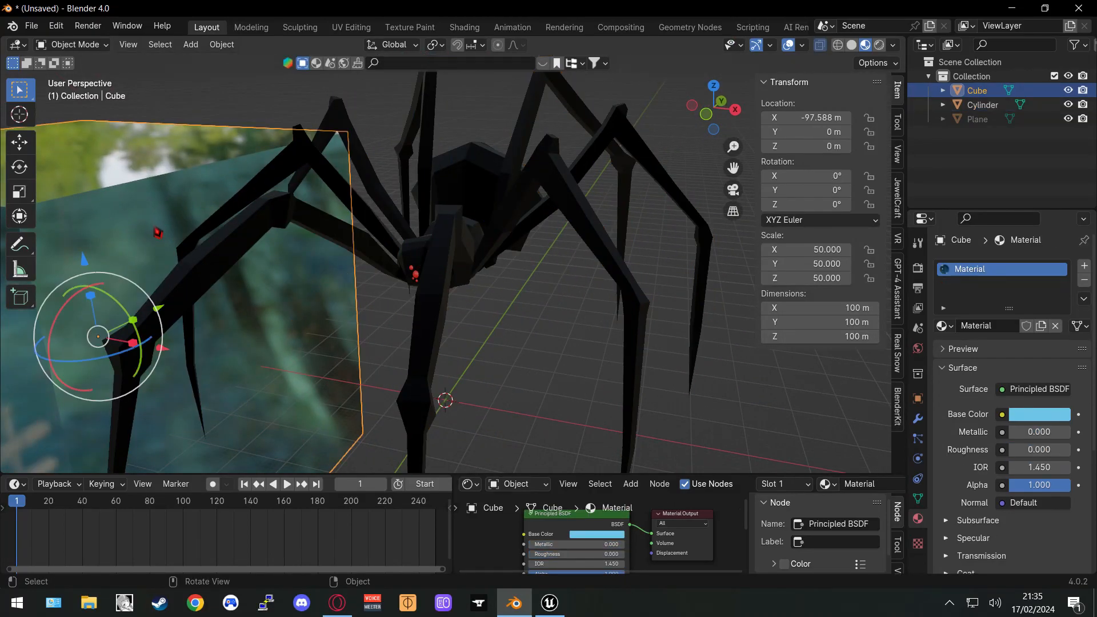
{"action": "key", "text": "Delete"}
{"action": "scroll", "coordinate": [257, 245], "scroll_direction": "down", "scroll_amount": 5}
{"action": "middle_click_drag", "start_coordinate": [291, 250], "coordinate": [323, 247]}
{"action": "scroll", "coordinate": [350, 258], "scroll_direction": "up", "scroll_amount": 2}
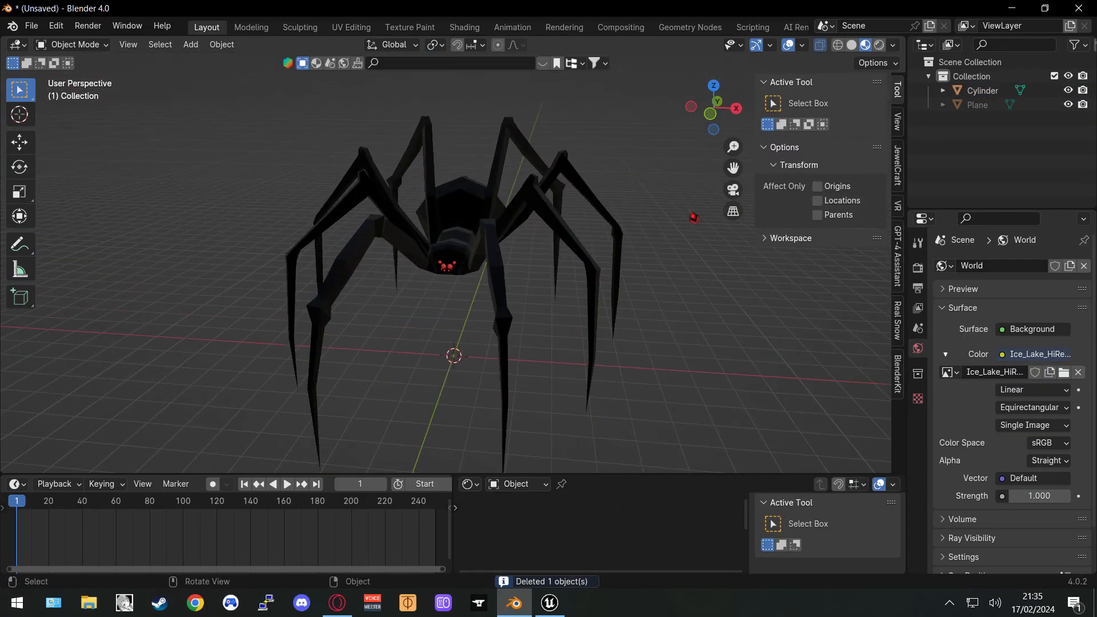
Delete the leftover hidden Plane object from the scene
{"action": "left_click", "coordinate": [975, 106]}
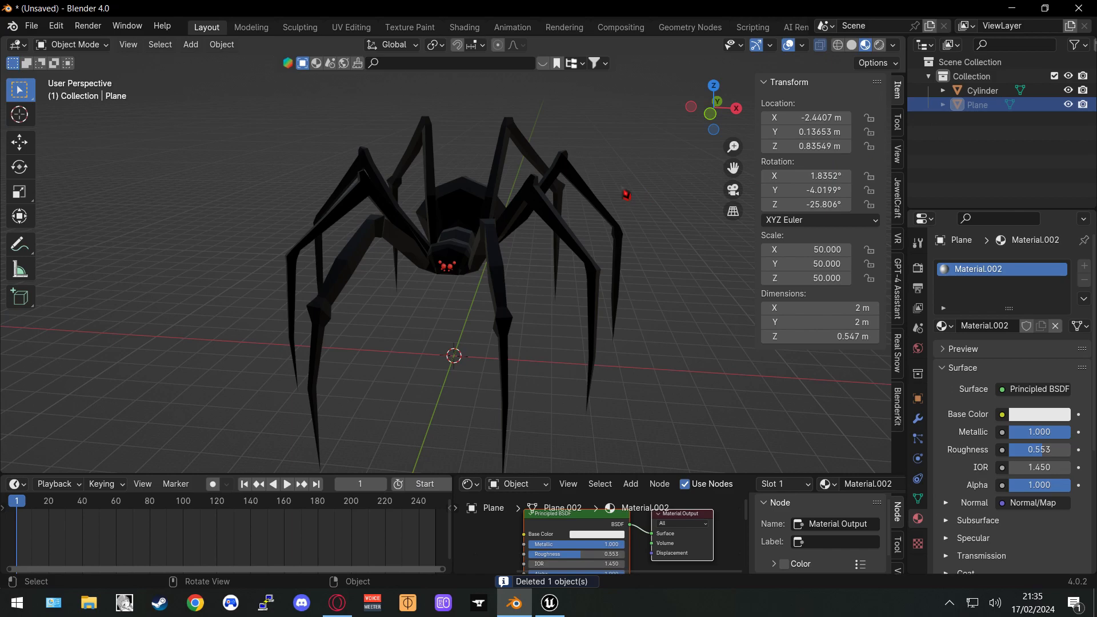
{"action": "key", "text": "Delete"}
{"action": "middle_click_drag", "start_coordinate": [591, 235], "coordinate": [552, 237]}
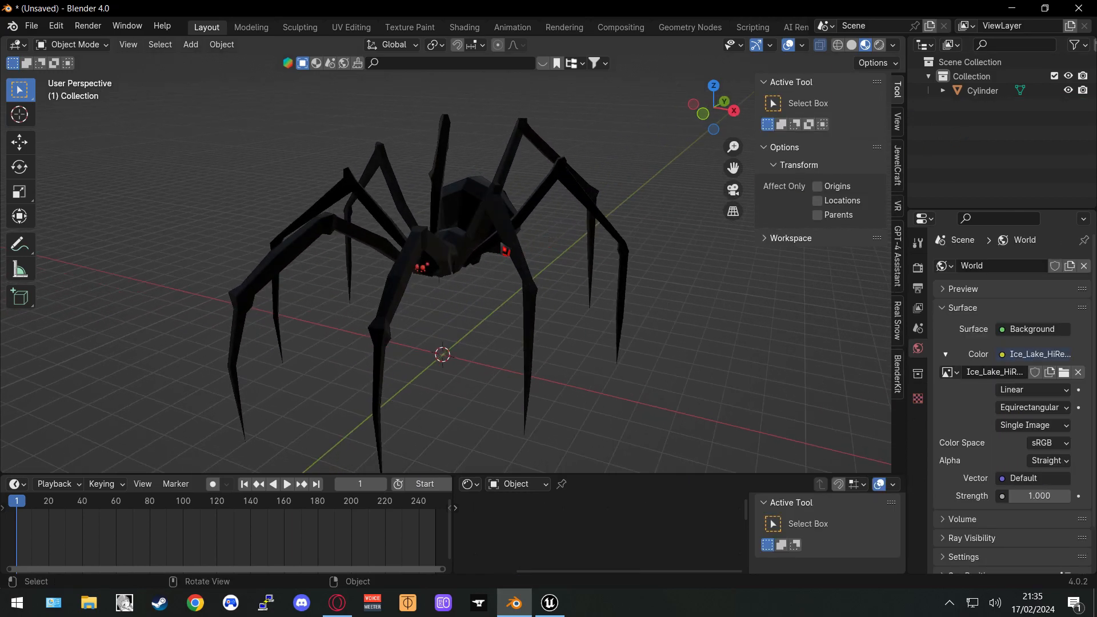
{"action": "left_click", "coordinate": [445, 245]}
{"action": "middle_click_drag", "start_coordinate": [568, 310], "coordinate": [583, 311]}
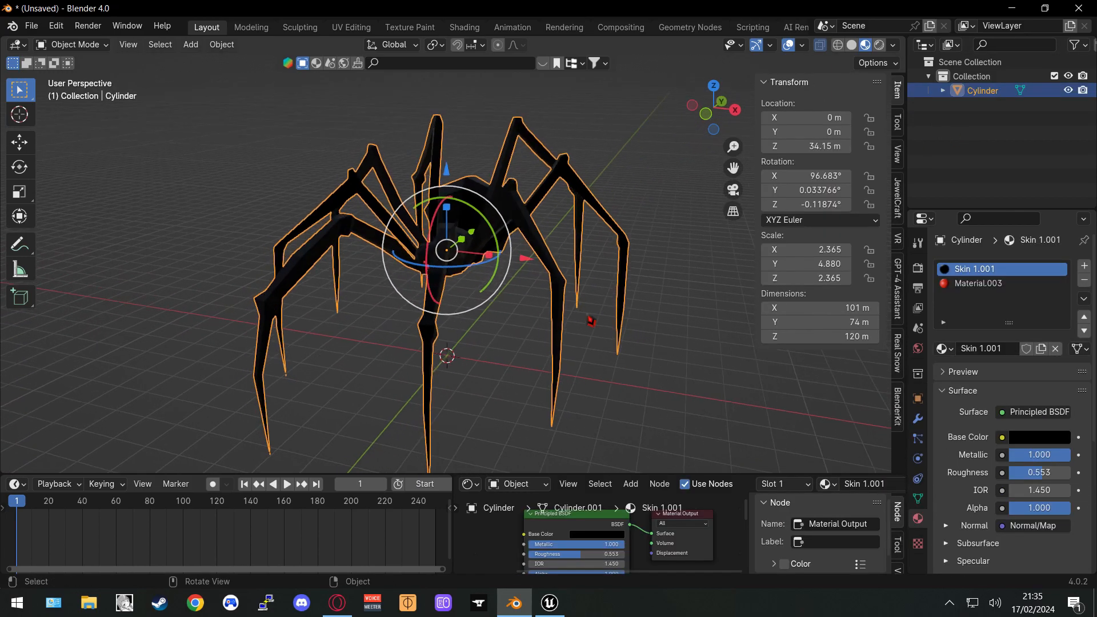
{"action": "left_click", "coordinate": [594, 310]}
{"action": "key", "text": "ctrl+a"}
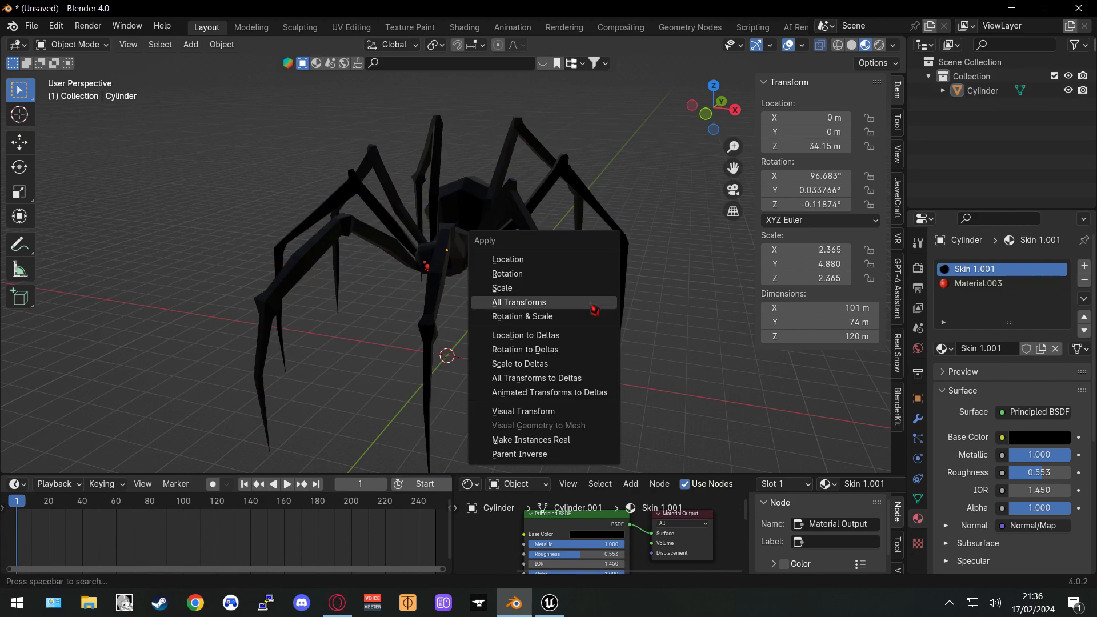
{"action": "left_click", "coordinate": [628, 241]}
{"action": "left_click", "coordinate": [658, 314]}
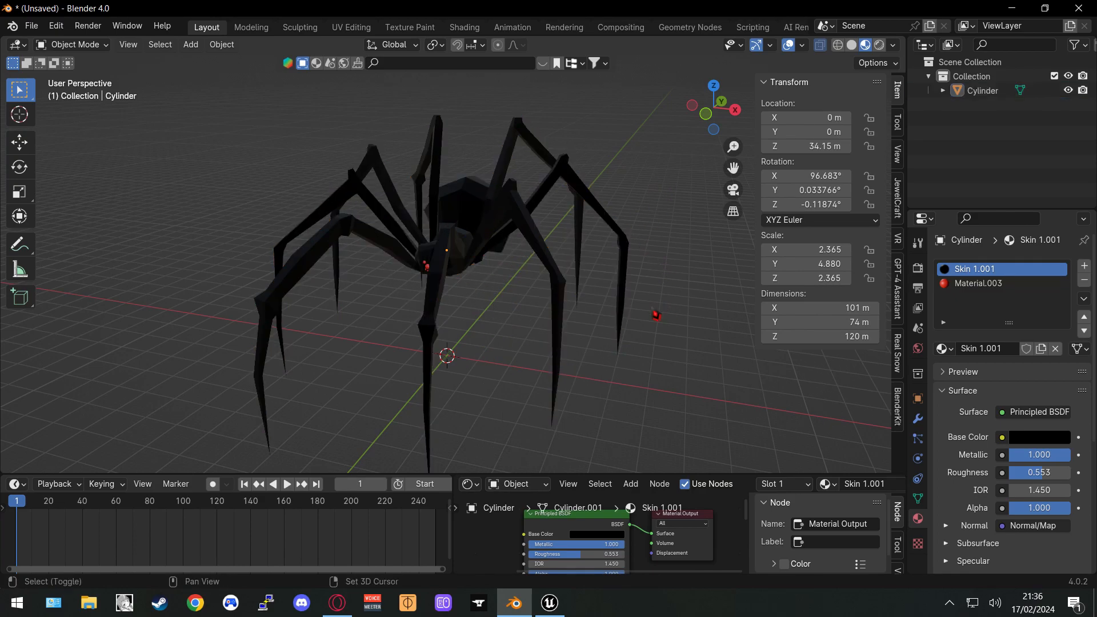
Add a single-bone armature at the world origin beneath the spider
{"action": "key", "text": "shift+a"}
{"action": "mouse_move", "coordinate": [615, 317]}
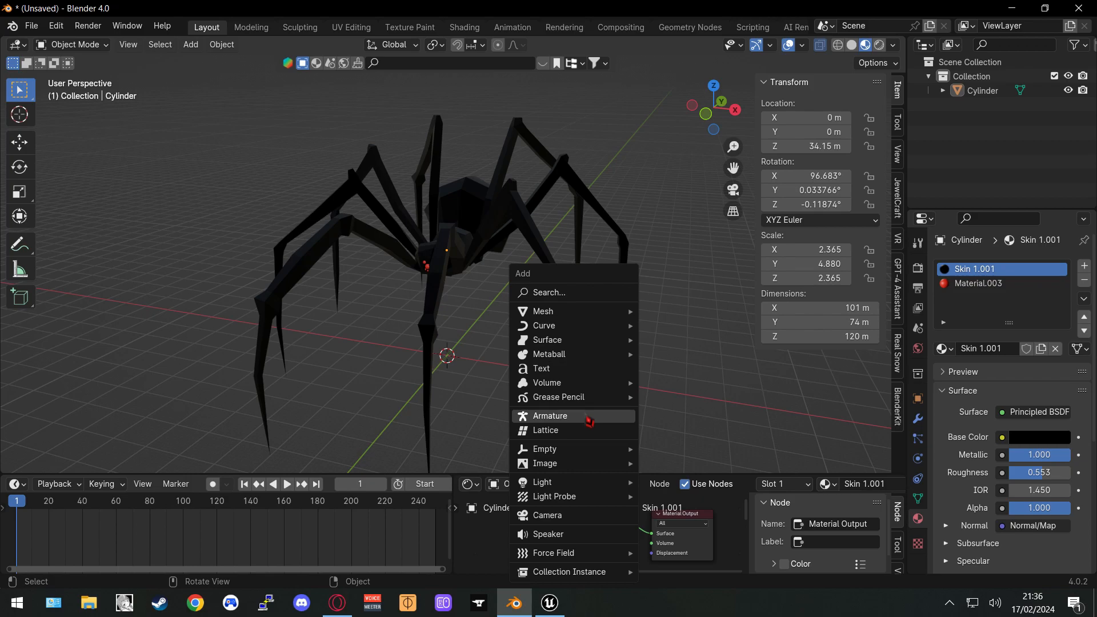
{"action": "left_click", "coordinate": [589, 417]}
{"action": "middle_click_drag", "start_coordinate": [571, 338], "coordinate": [540, 331]}
{"action": "scroll", "coordinate": [540, 331], "scroll_direction": "up", "scroll_amount": 3}
{"action": "scroll", "coordinate": [555, 352], "scroll_direction": "down", "scroll_amount": 1}
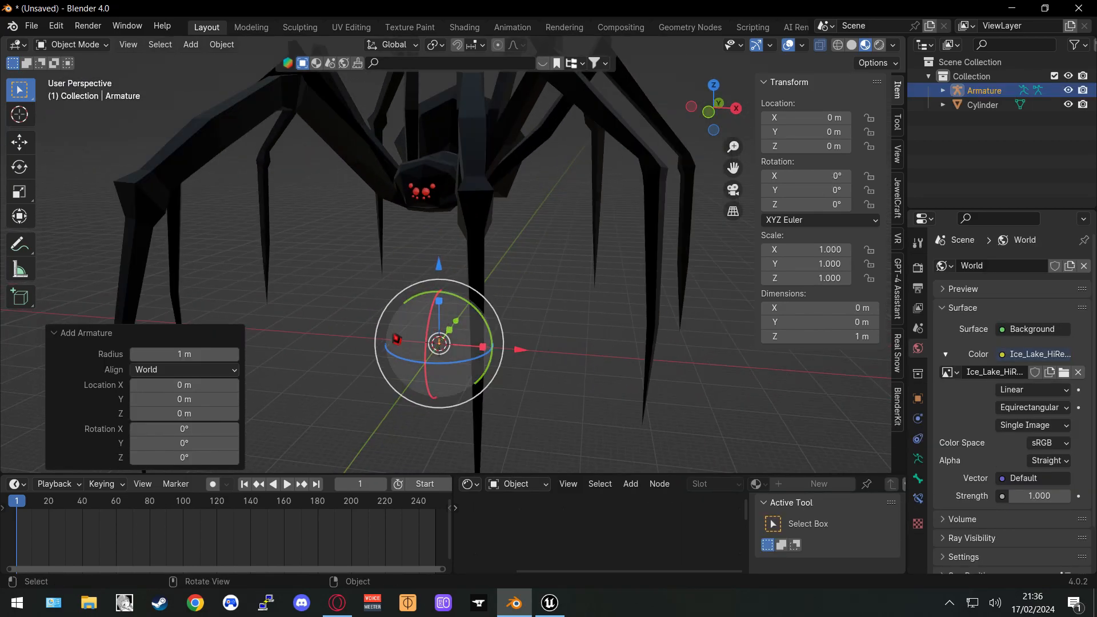
{"action": "middle_click_drag", "start_coordinate": [534, 269], "coordinate": [541, 274]}
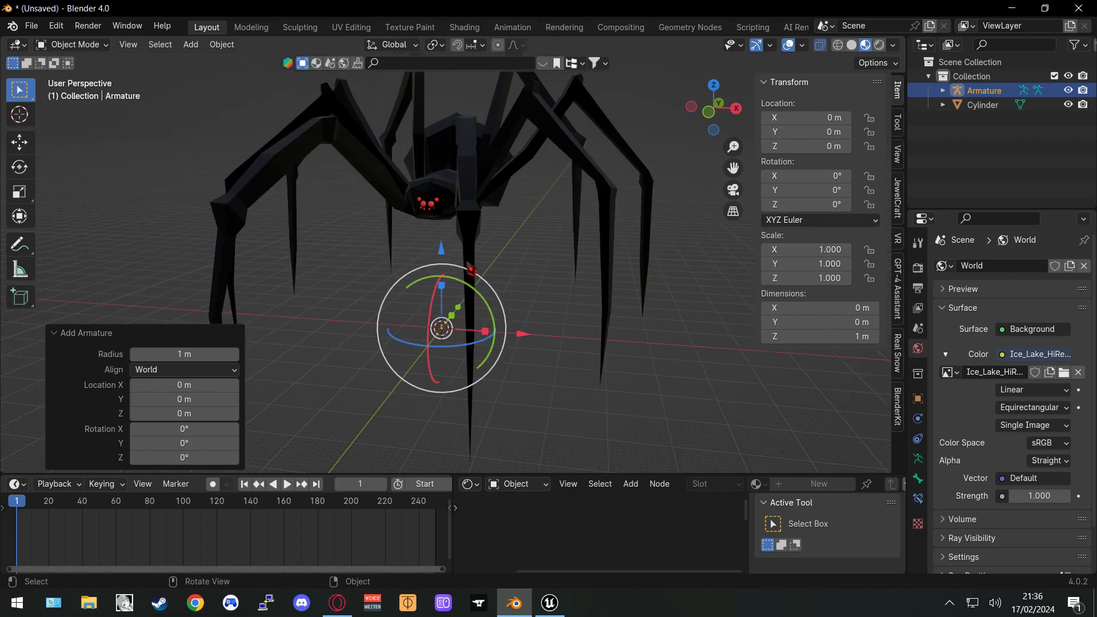
Set the armature's scale to 20 on X, Y and Z
{"action": "key", "text": "s"}
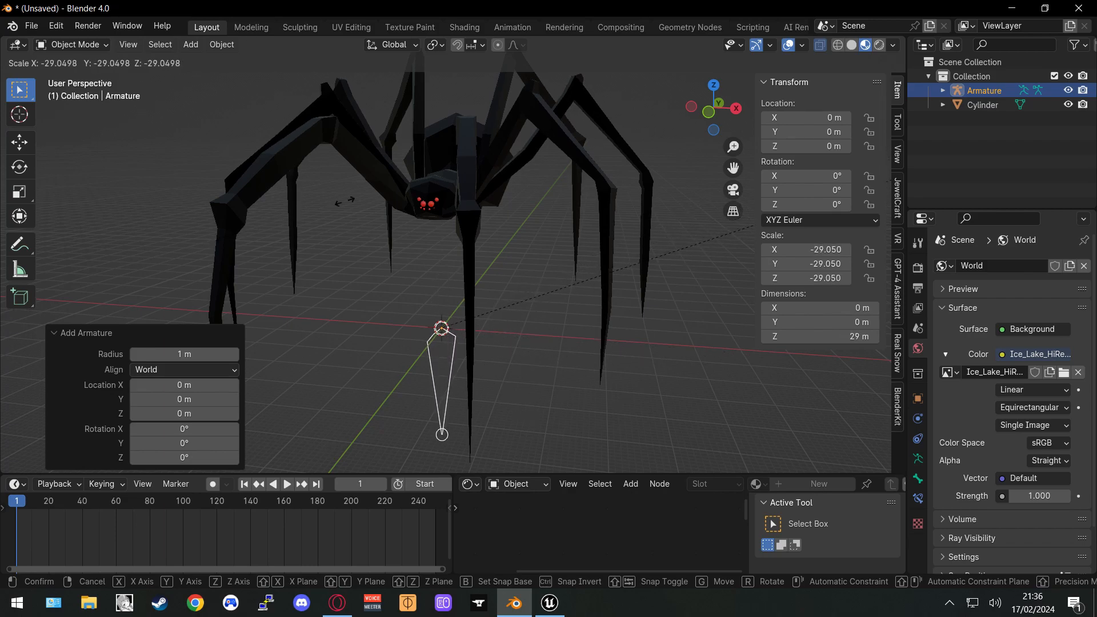
{"action": "key", "text": "Escape"}
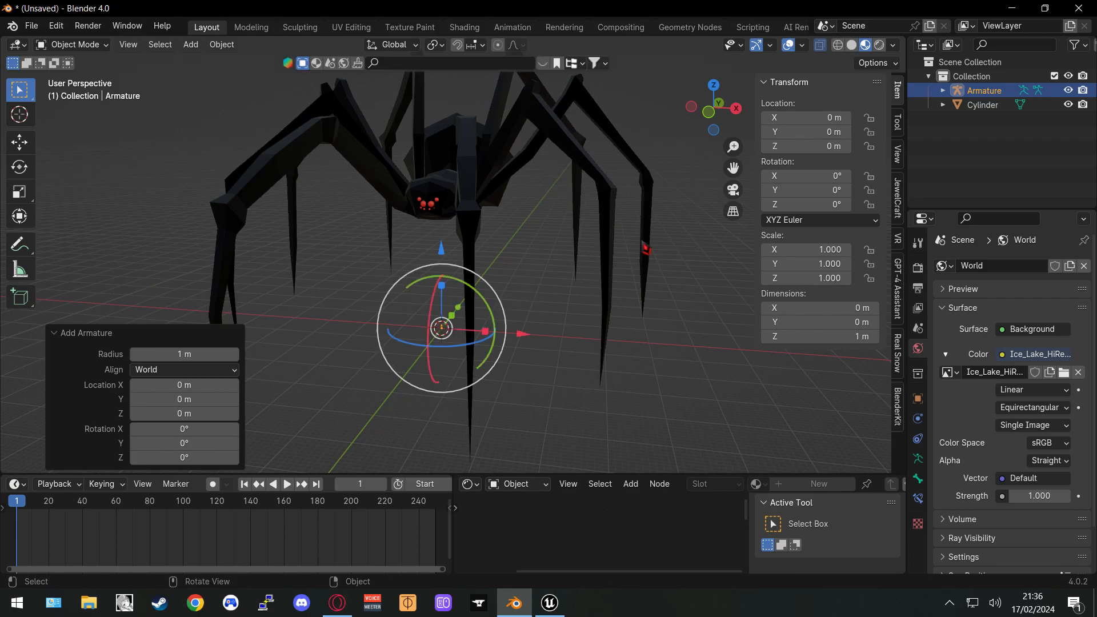
{"action": "double_click", "coordinate": [831, 250]}
{"action": "type", "text": "20"}
{"action": "key", "text": "Tab"}
{"action": "type", "text": "20"}
{"action": "key", "text": "Tab"}
{"action": "type", "text": "20"}
{"action": "key", "text": "Return"}
Set the armature's scale to 25 on all three axes
{"action": "middle_click_drag", "start_coordinate": [472, 280], "coordinate": [409, 271]}
{"action": "double_click", "coordinate": [802, 251]}
{"action": "type", "text": "25"}
{"action": "key", "text": "Tab"}
{"action": "type", "text": "2"}
{"action": "key", "text": "Tab"}
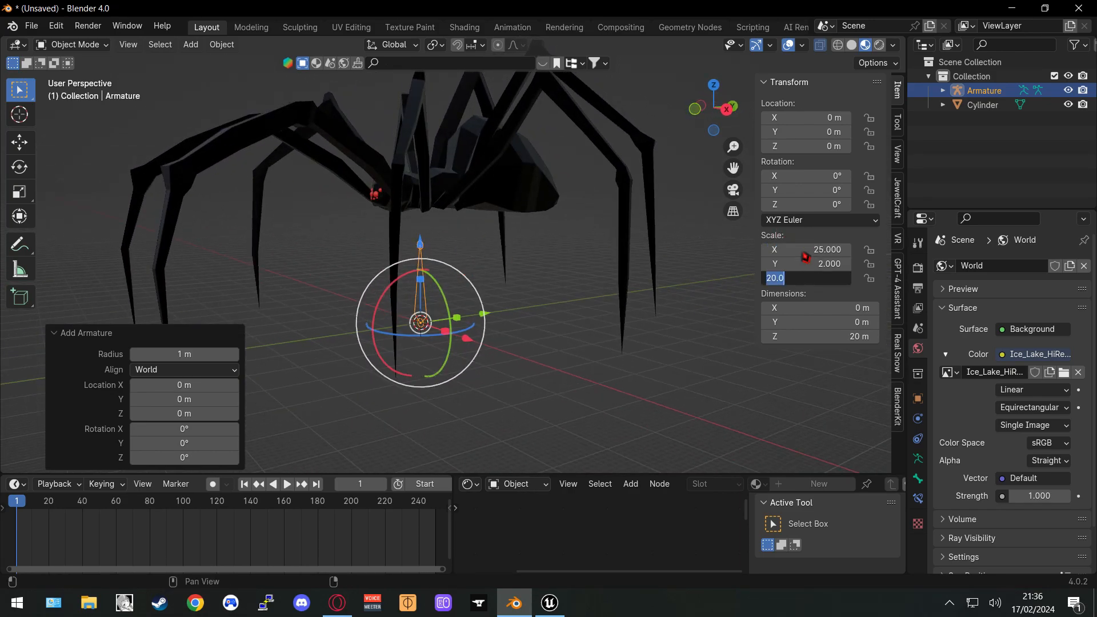
{"action": "key", "text": "shift+Tab"}
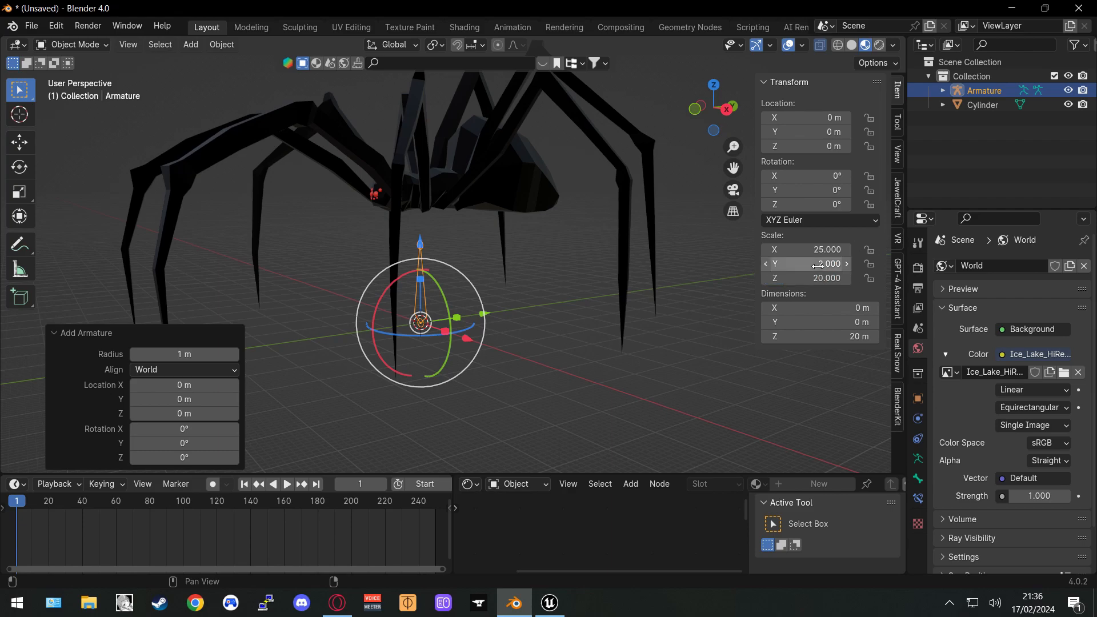
{"action": "type", "text": "25"}
{"action": "key", "text": "Tab"}
{"action": "type", "text": "25"}
{"action": "key", "text": "Return"}
Enlarge the armature to a scale of 30 on X, Y and Z
{"action": "left_click", "coordinate": [819, 251]}
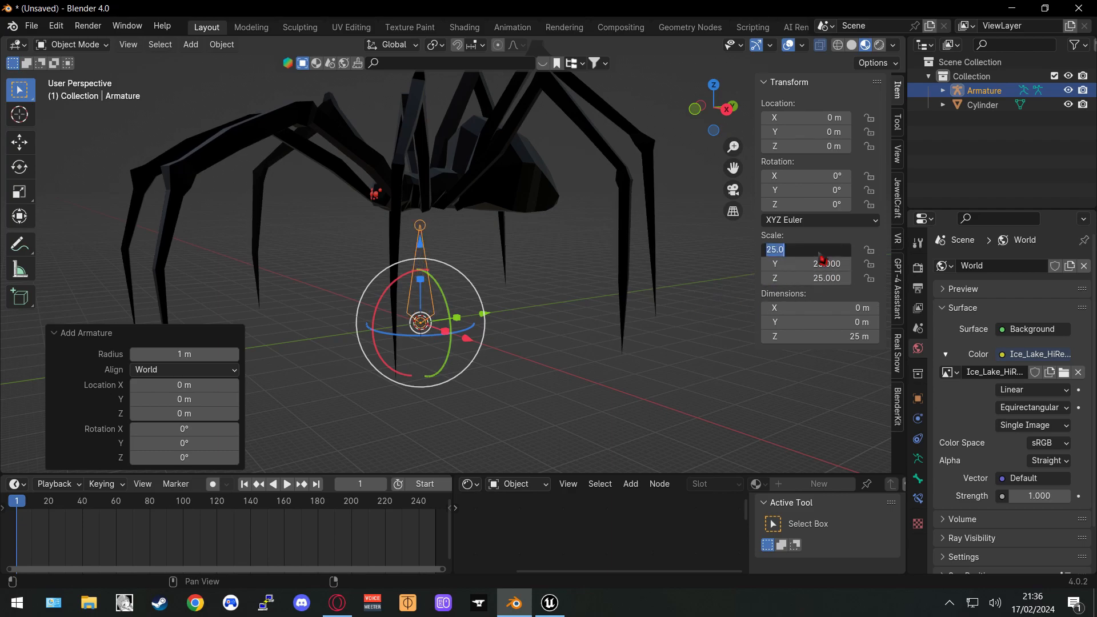
{"action": "key", "text": "Tab"}
{"action": "type", "text": "32"}
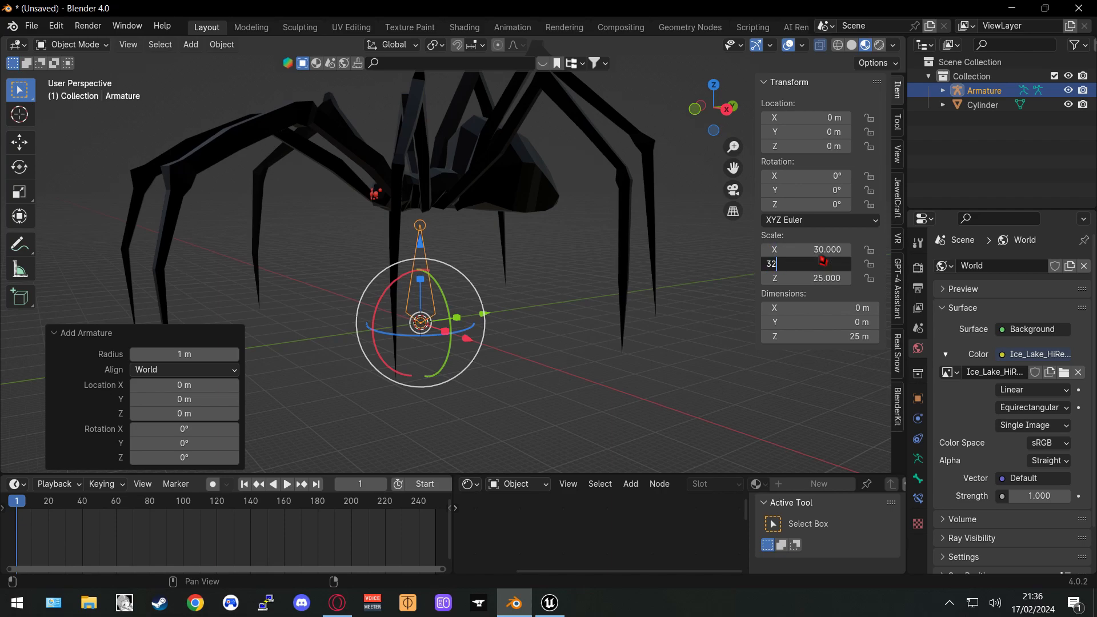
{"action": "type", "text": "0"}
{"action": "key", "text": "Tab"}
{"action": "type", "text": "30"}
{"action": "key", "text": "Return"}
Apply all transforms (location, rotation and scale) to the spider mesh
{"action": "middle_click_drag", "start_coordinate": [502, 252], "coordinate": [575, 284]}
{"action": "scroll", "coordinate": [575, 249], "scroll_direction": "down", "scroll_amount": 2}
{"action": "left_click", "coordinate": [518, 211]}
{"action": "middle_click_drag", "start_coordinate": [561, 225], "coordinate": [576, 231]}
{"action": "key", "text": "ctrl+a"}
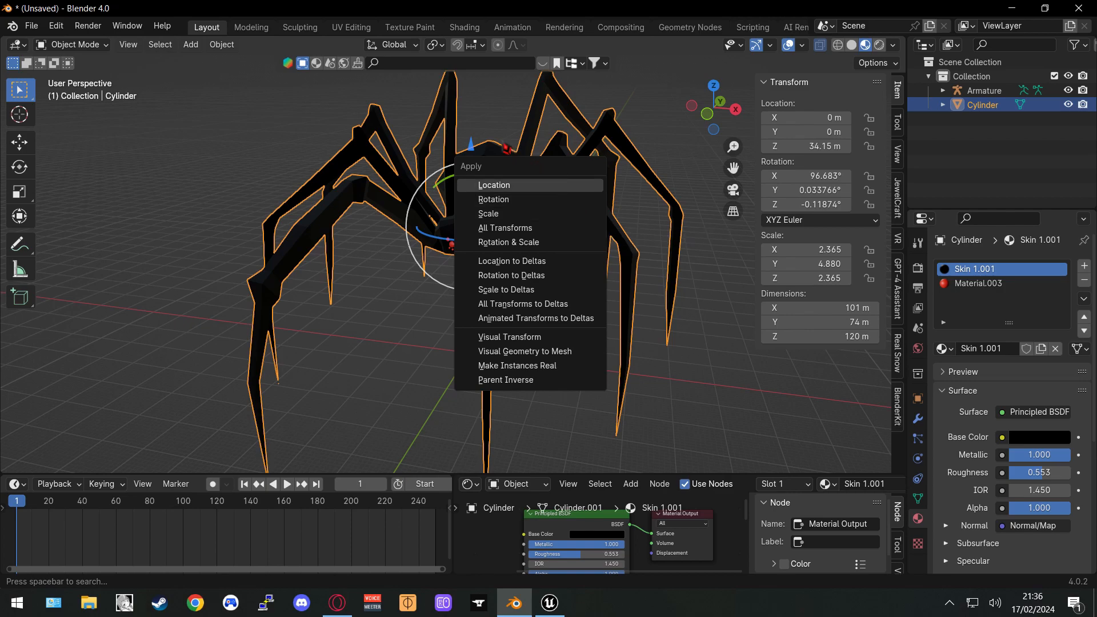
{"action": "key", "text": "Escape"}
{"action": "key", "text": "ctrl+a"}
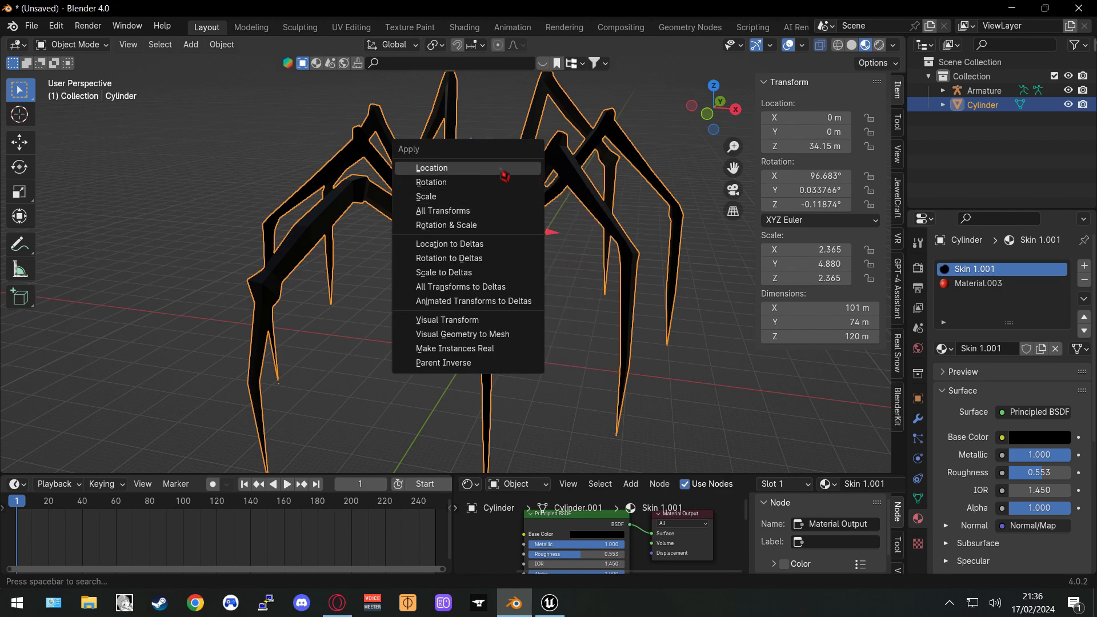
{"action": "left_click", "coordinate": [482, 211]}
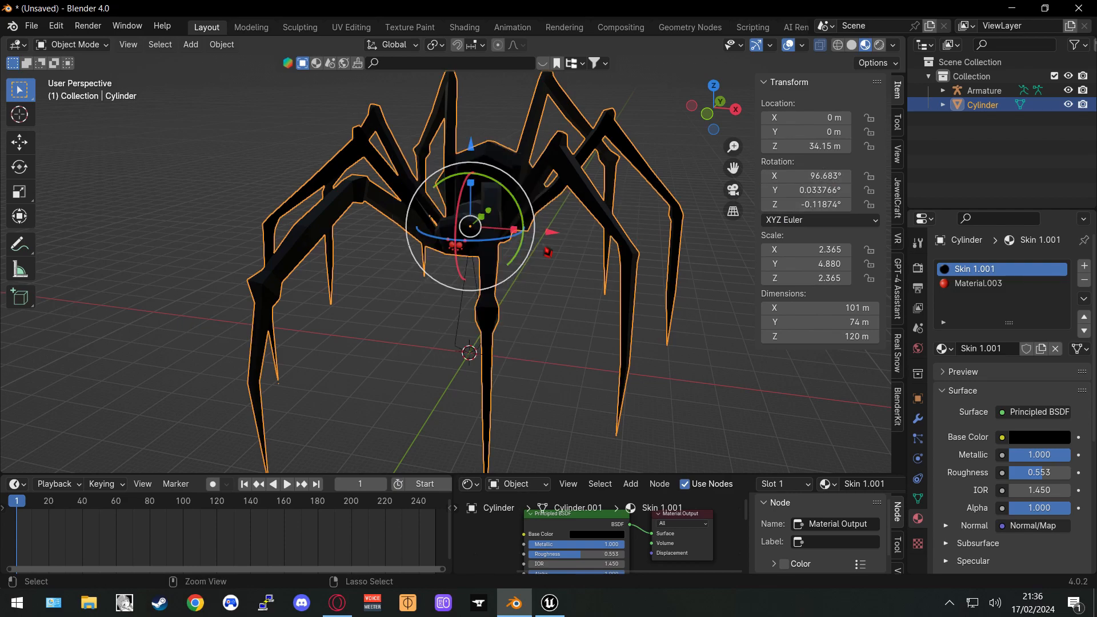
{"action": "key", "text": "ctrl+a"}
{"action": "left_click", "coordinate": [503, 245]}
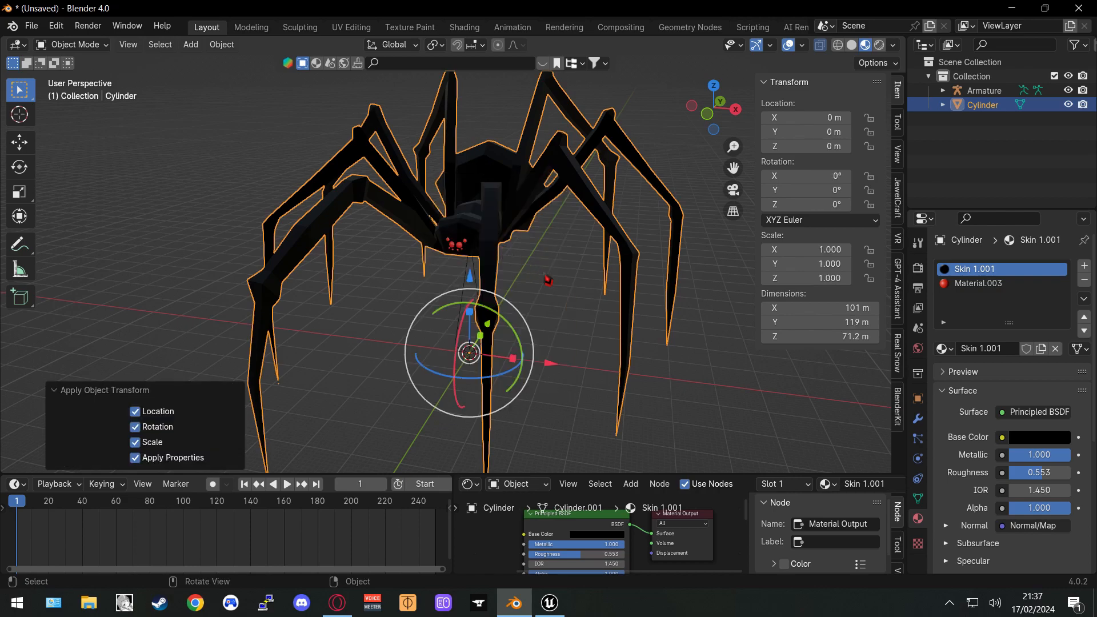
Select the armature beneath the spider's body and apply its scale only
{"action": "middle_click_drag", "start_coordinate": [560, 300], "coordinate": [544, 302]}
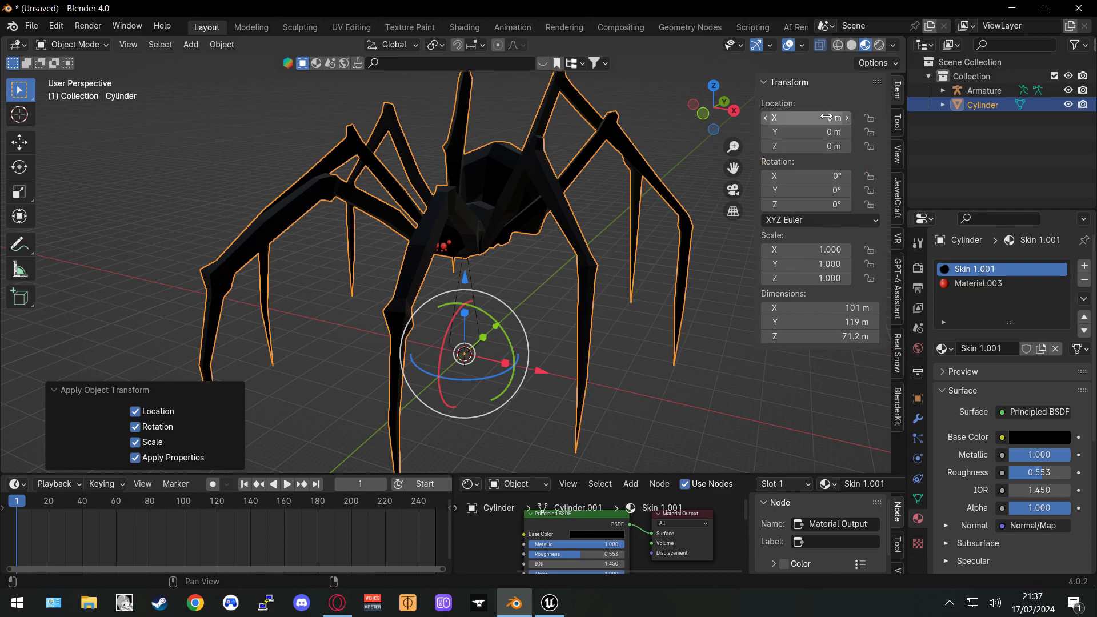
{"action": "middle_click_drag", "start_coordinate": [530, 282], "coordinate": [437, 278]}
{"action": "middle_click_drag", "start_coordinate": [548, 247], "coordinate": [508, 251]}
{"action": "scroll", "coordinate": [466, 240], "scroll_direction": "up", "scroll_amount": 2}
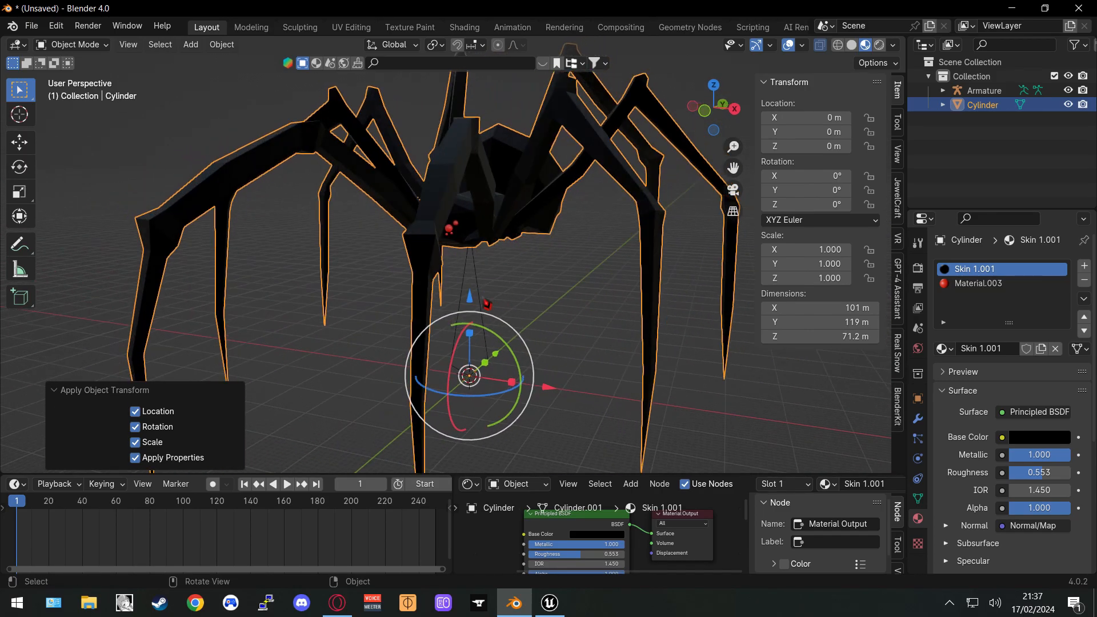
{"action": "left_click", "coordinate": [489, 304]}
{"action": "middle_click_drag", "start_coordinate": [531, 315], "coordinate": [593, 294]}
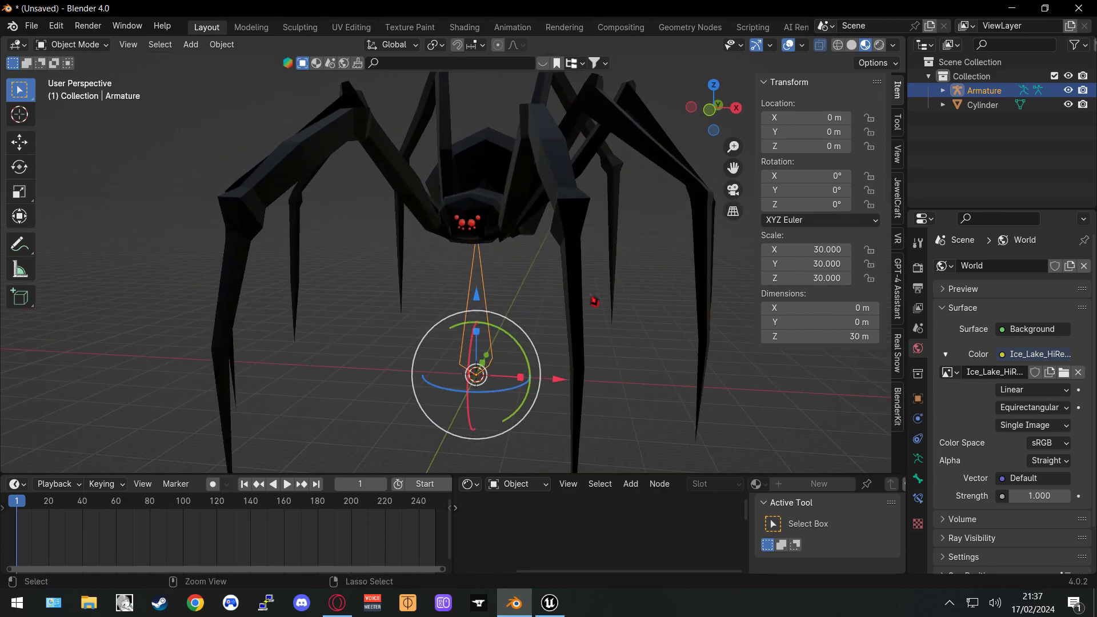
{"action": "key", "text": "ctrl+a"}
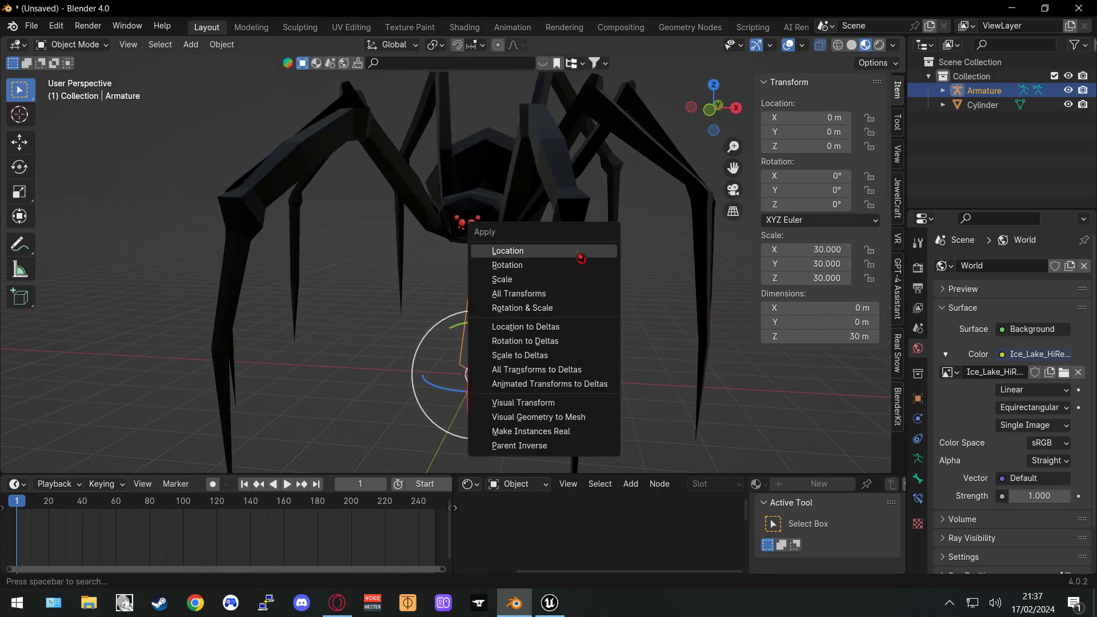
{"action": "left_click", "coordinate": [573, 284]}
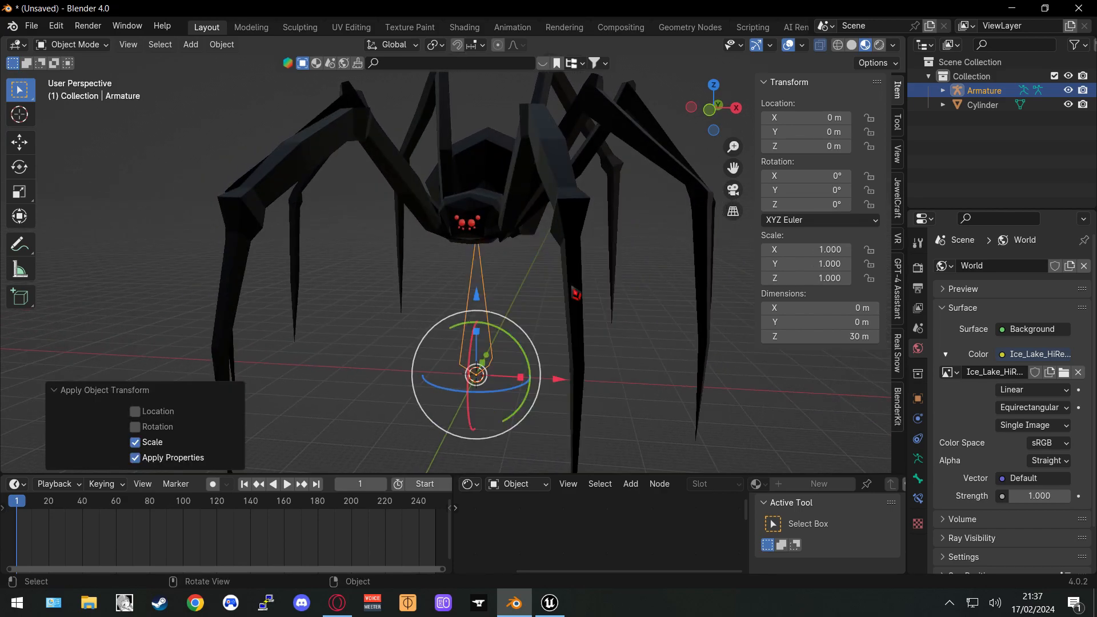
Display the viewport in wireframe shading so the bone can be seen through the spider's body
{"action": "middle_click_drag", "start_coordinate": [624, 314], "coordinate": [585, 262]}
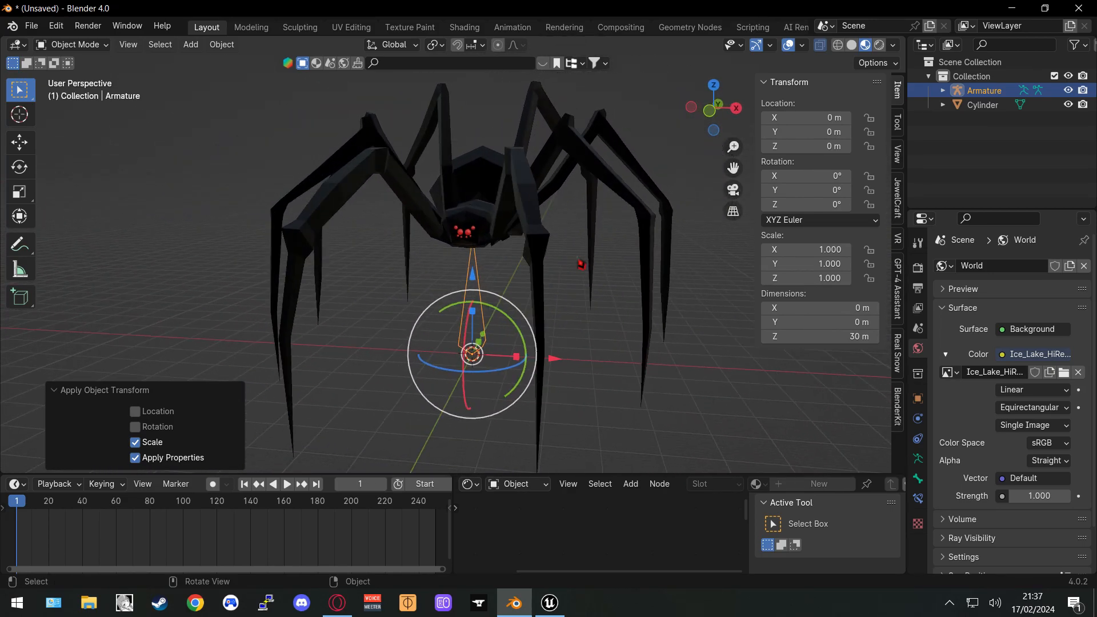
{"action": "left_click", "coordinate": [850, 47]}
{"action": "left_click", "coordinate": [838, 47]}
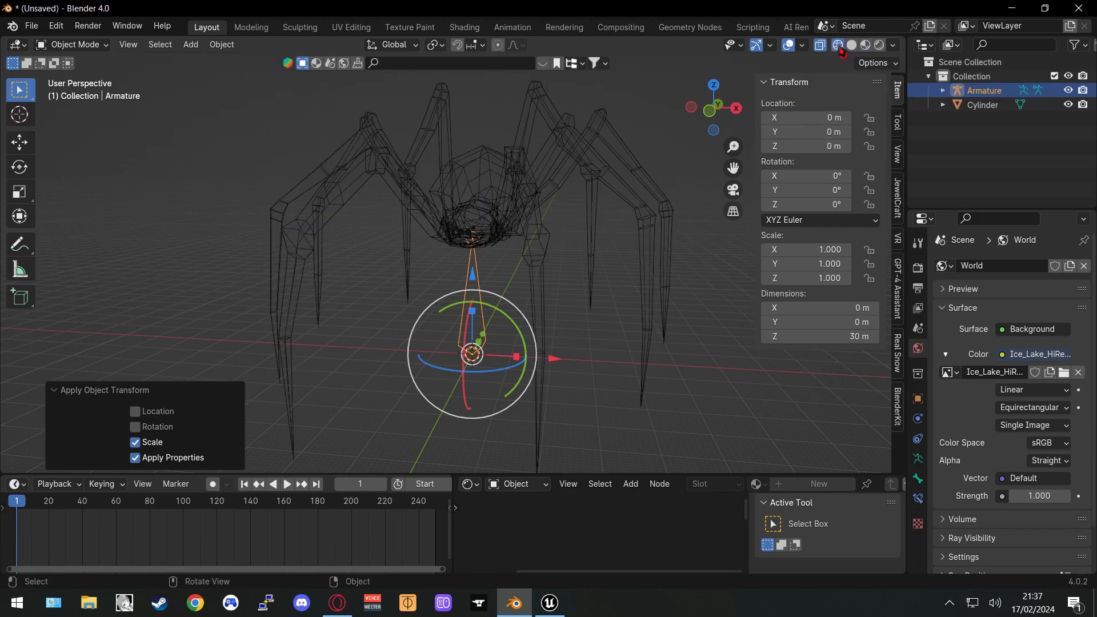
{"action": "left_click", "coordinate": [850, 47]}
{"action": "middle_click_drag", "start_coordinate": [567, 222], "coordinate": [485, 268]}
{"action": "scroll", "coordinate": [533, 247], "scroll_direction": "up", "scroll_amount": 3}
{"action": "left_click", "coordinate": [842, 47]}
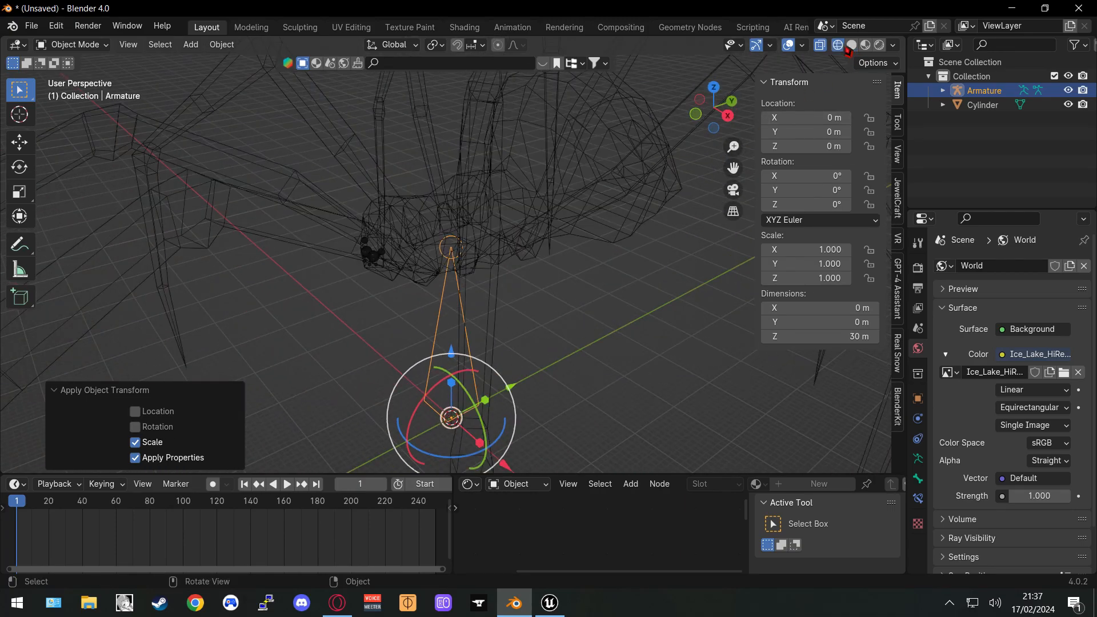
Try solid shading with X-ray turned off and on, and return the viewport to wireframe
{"action": "mouse_move", "coordinate": [548, 219]}
{"action": "middle_mouse_down"}
{"action": "mouse_move", "coordinate": [625, 221]}
{"action": "mouse_move", "coordinate": [610, 244]}
{"action": "mouse_move", "coordinate": [503, 286]}
{"action": "mouse_move", "coordinate": [516, 301]}
{"action": "middle_mouse_up"}
{"action": "scroll", "coordinate": [504, 287], "scroll_direction": "down", "scroll_amount": 1}
{"action": "left_click", "coordinate": [851, 46]}
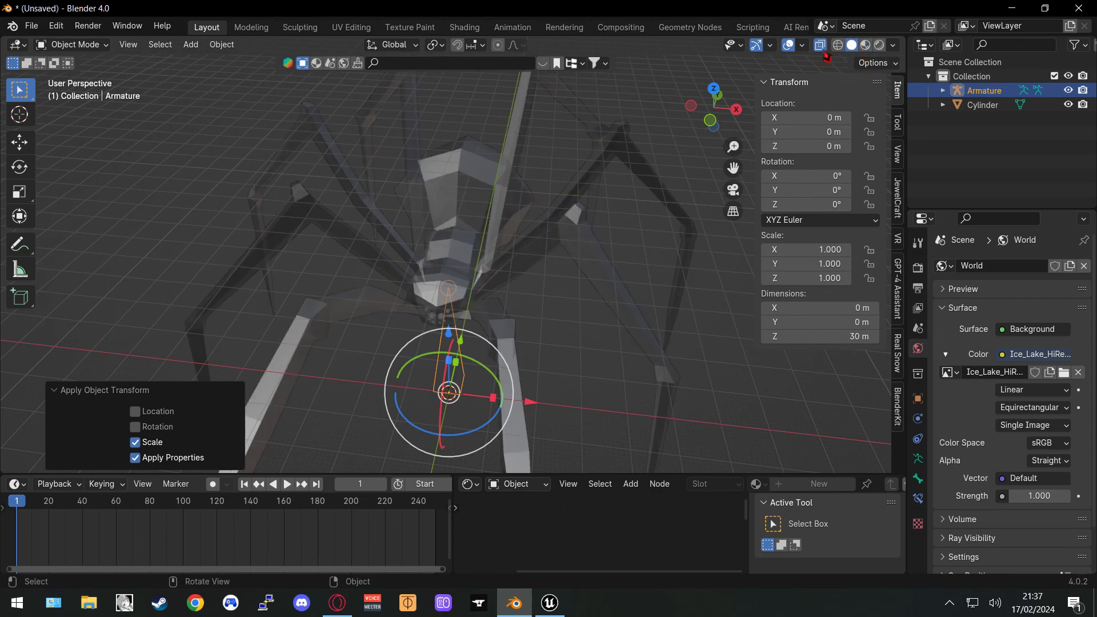
{"action": "mouse_move", "coordinate": [561, 245]}
{"action": "middle_mouse_down"}
{"action": "mouse_move", "coordinate": [482, 240]}
{"action": "mouse_move", "coordinate": [571, 228]}
{"action": "middle_mouse_up"}
{"action": "left_click", "coordinate": [824, 57]}
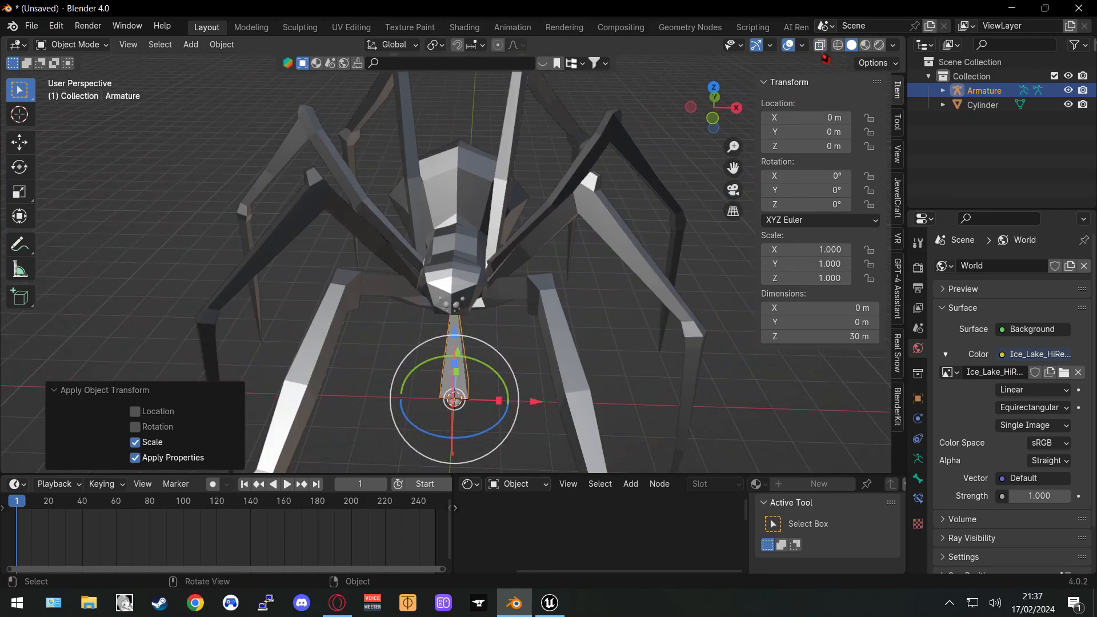
{"action": "left_click", "coordinate": [825, 57]}
{"action": "left_click", "coordinate": [837, 54]}
Enter Edit Mode on the armature and expand its hierarchy in the scene collection down to the single bone
{"action": "middle_click_drag", "start_coordinate": [561, 265], "coordinate": [536, 275]}
{"action": "scroll", "coordinate": [583, 240], "scroll_direction": "up", "scroll_amount": 3}
{"action": "key", "text": "Tab"}
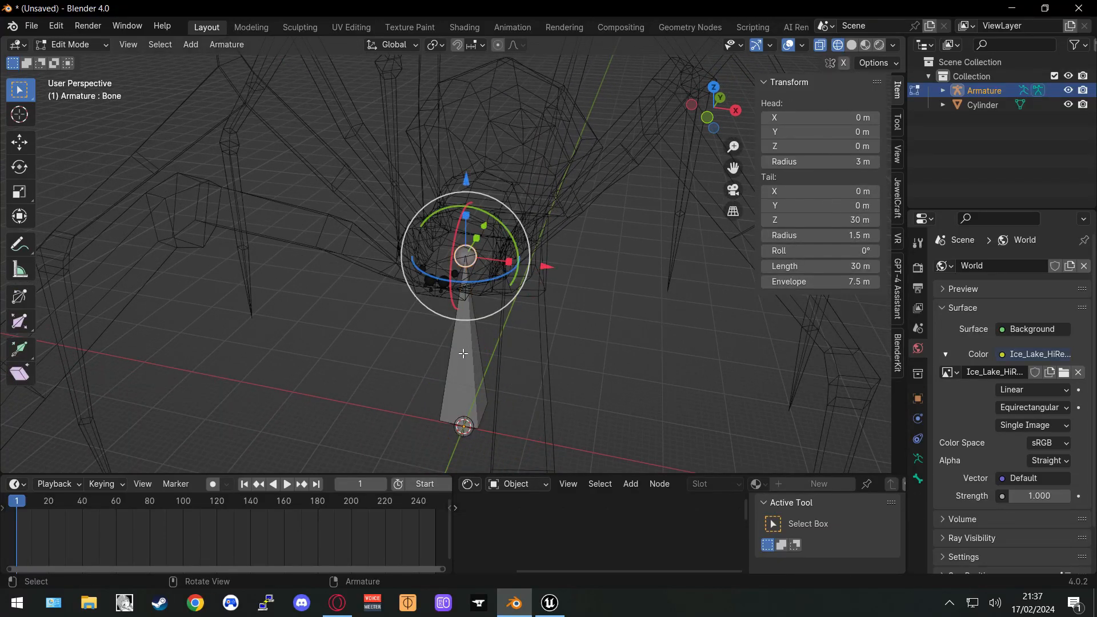
{"action": "middle_click_drag", "start_coordinate": [380, 262], "coordinate": [490, 303]}
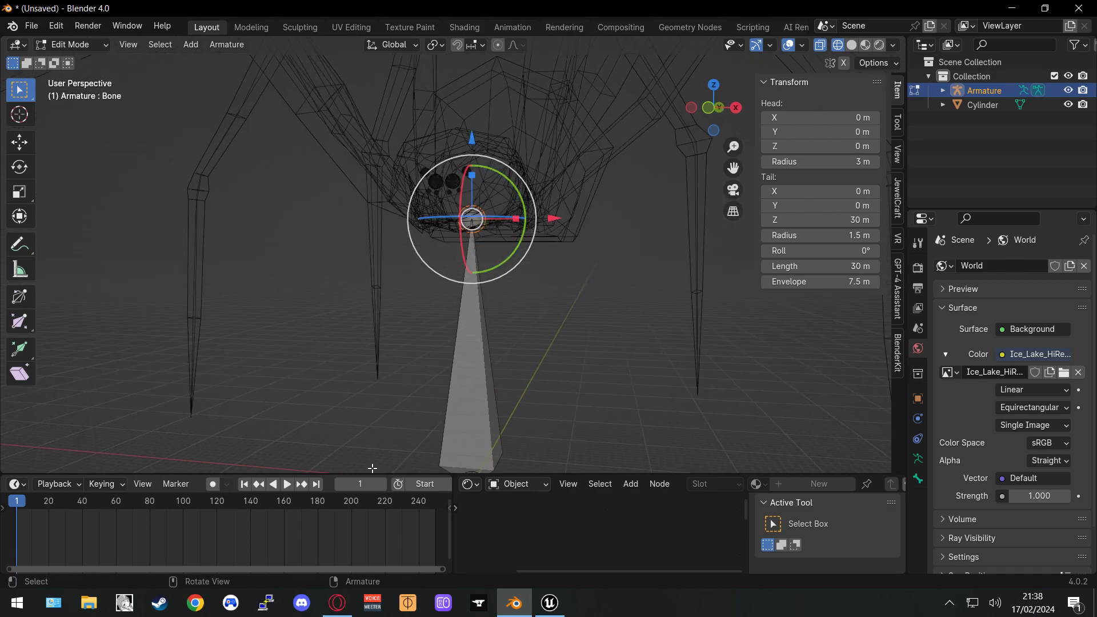
{"action": "left_click", "coordinate": [942, 90]}
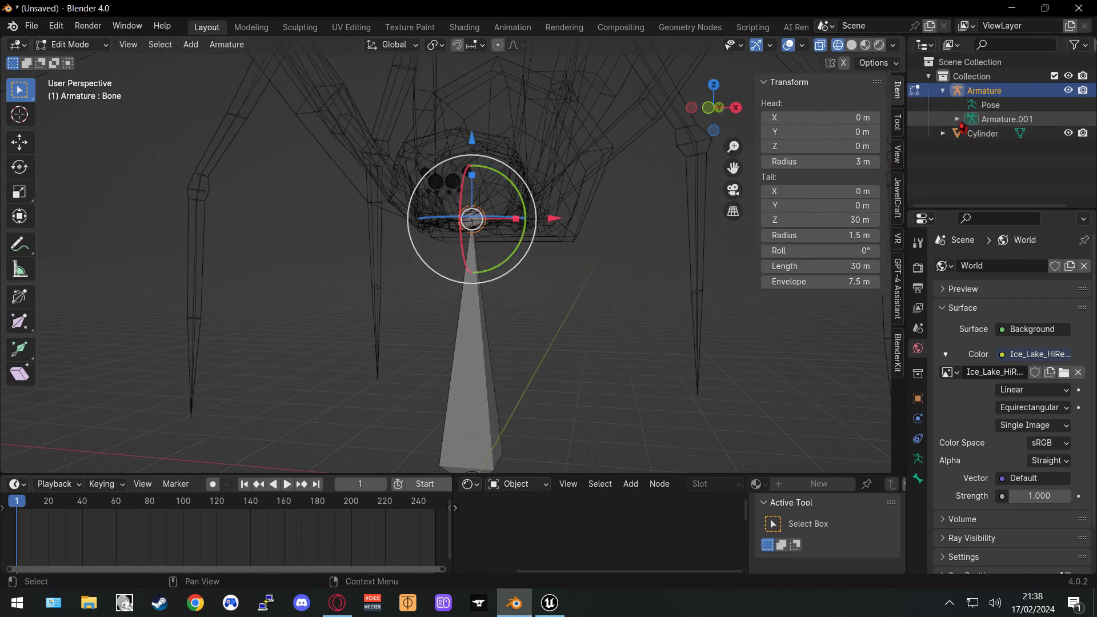
{"action": "left_click", "coordinate": [956, 119]}
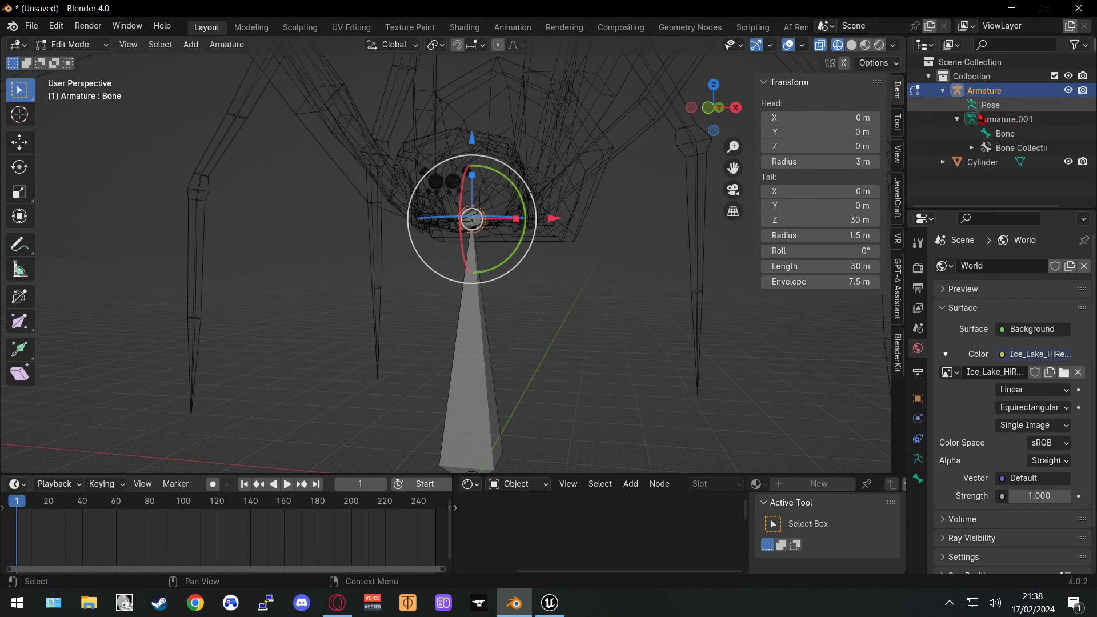
{"action": "left_click", "coordinate": [1005, 137]}
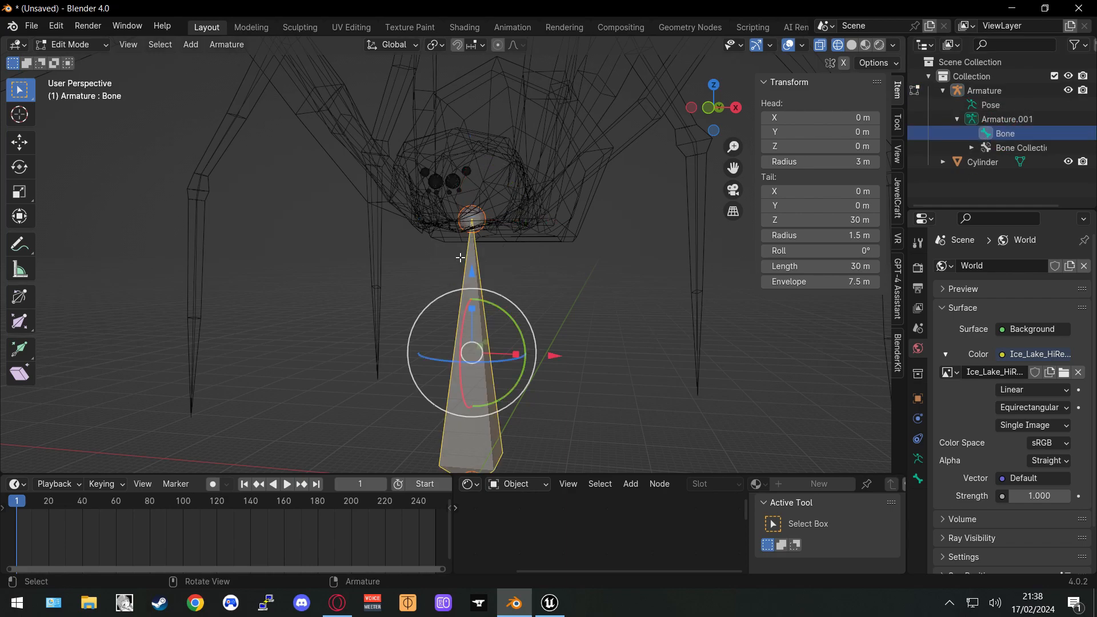
{"action": "left_click", "coordinate": [1006, 118]}
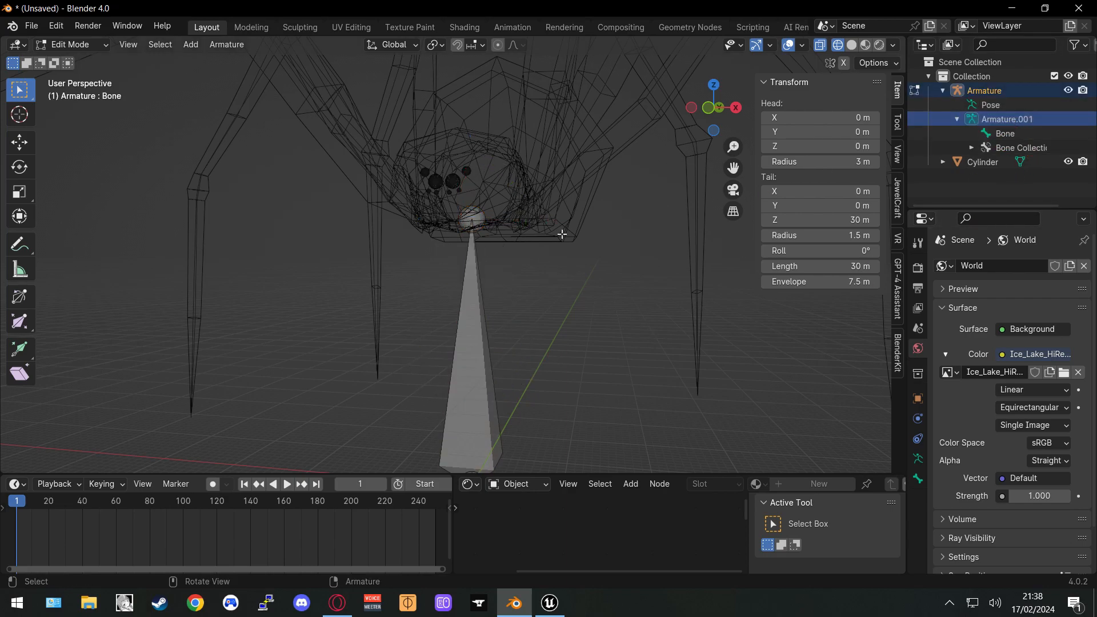
{"action": "scroll", "coordinate": [527, 395], "scroll_direction": "down", "scroll_amount": 2}
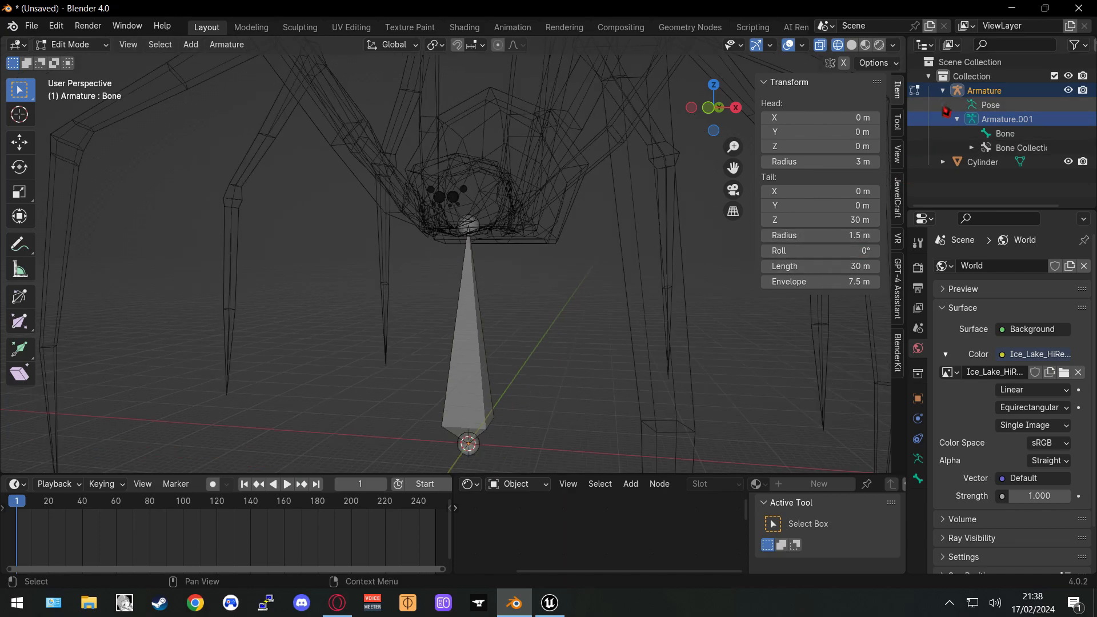
Rename the Cylinder object as Spider_Mesh
{"action": "left_click", "coordinate": [980, 162]}
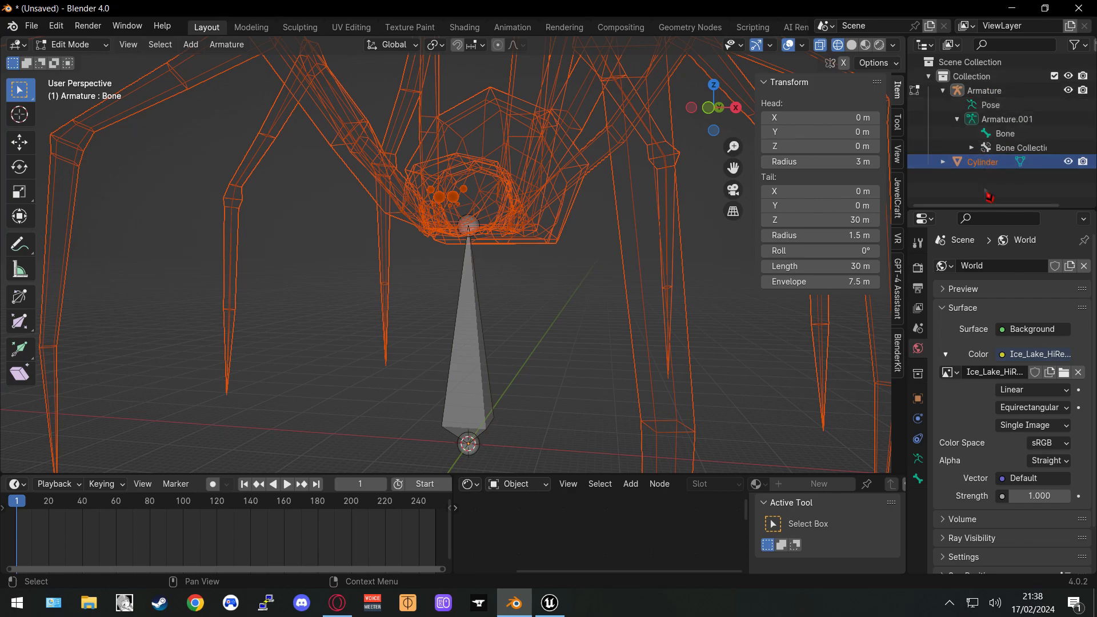
{"action": "key", "text": "F2"}
{"action": "type", "text": "sPIDER"}
{"action": "key", "text": "Return"}
{"action": "key", "text": "F2"}
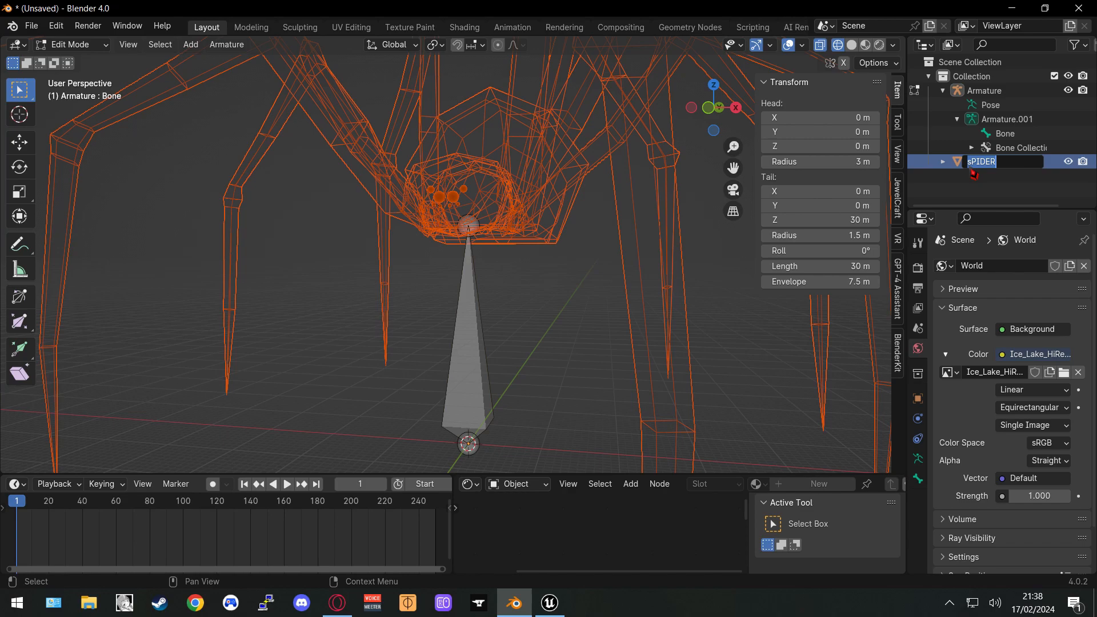
{"action": "key", "text": "Caps_Lock"}
{"action": "type", "text": "Spider"}
{"action": "key", "text": "Return"}
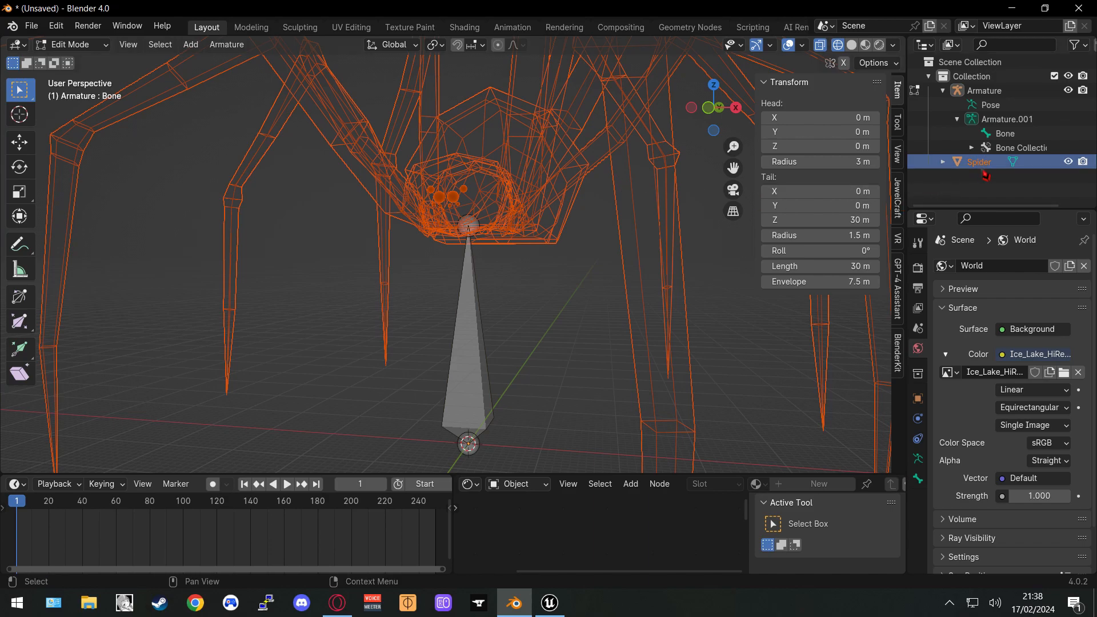
{"action": "key", "text": "F2"}
{"action": "type", "text": "_Mesh"}
{"action": "key", "text": "Return"}
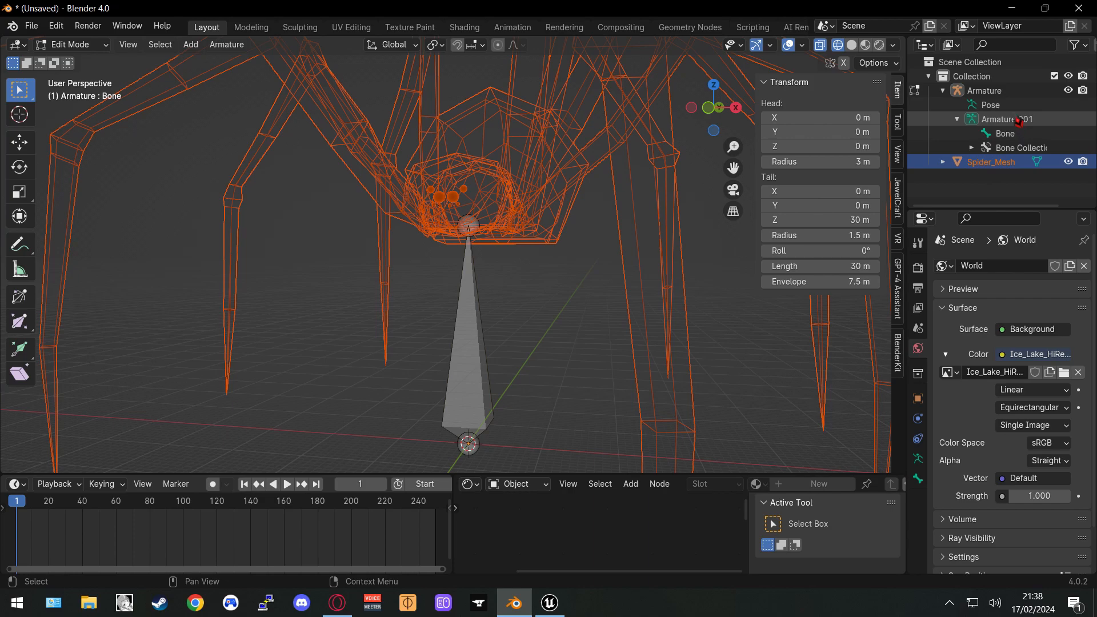
Rename the Armature object as Spider_Armature
{"action": "double_click", "coordinate": [988, 93]}
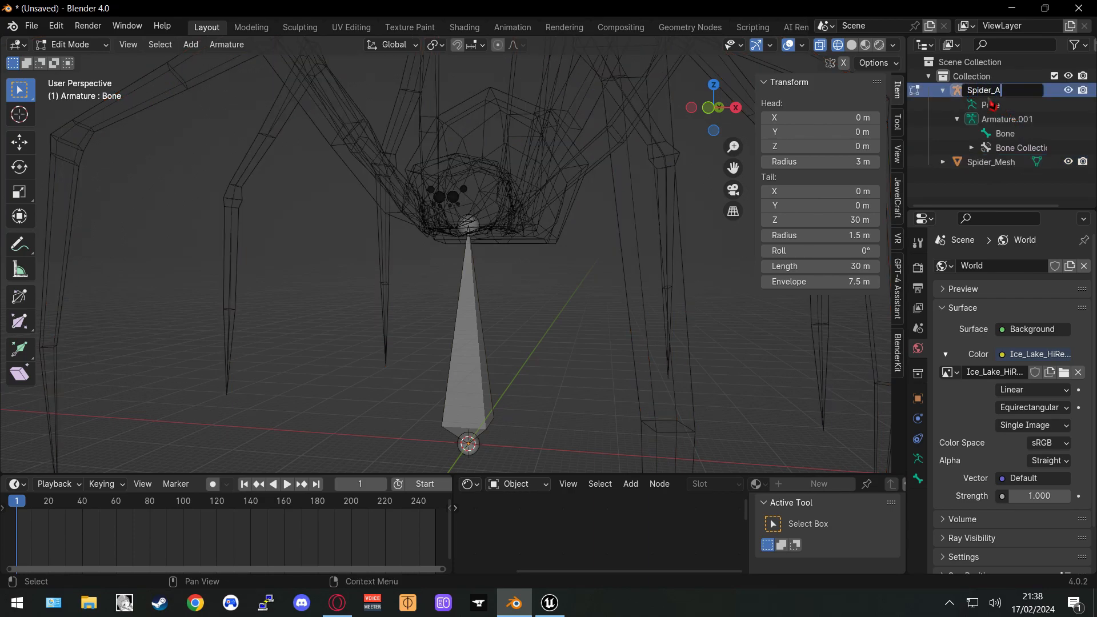
{"action": "type", "text": "Spider_Armature"}
{"action": "key", "text": "Return"}
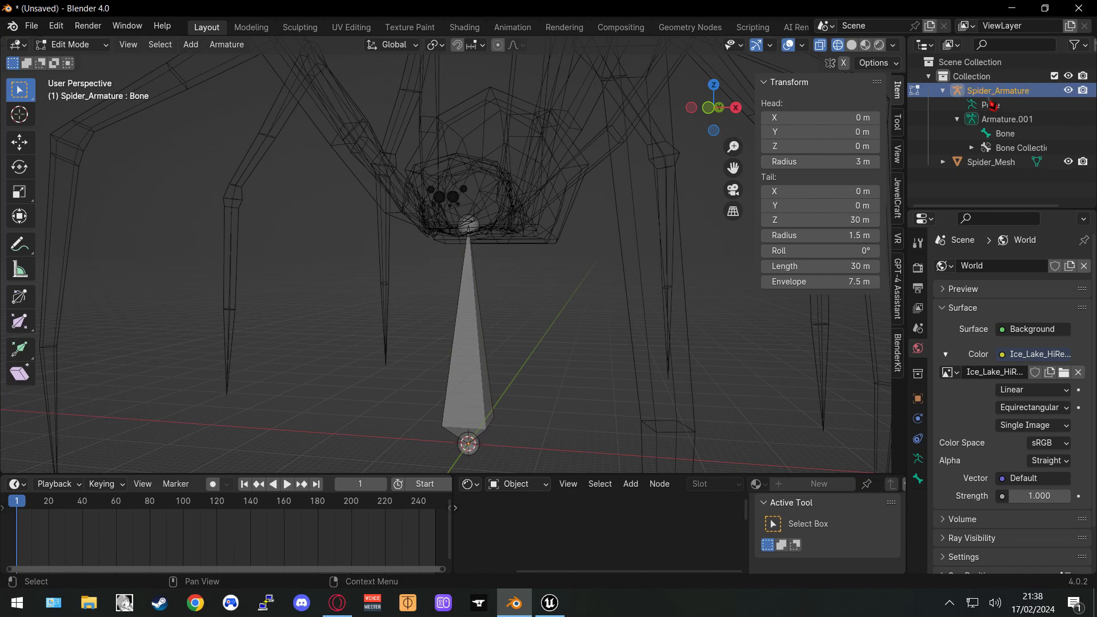
Rename the armature data Armature.001 as Root and select Spider_Armature again
{"action": "left_click", "coordinate": [1004, 120]}
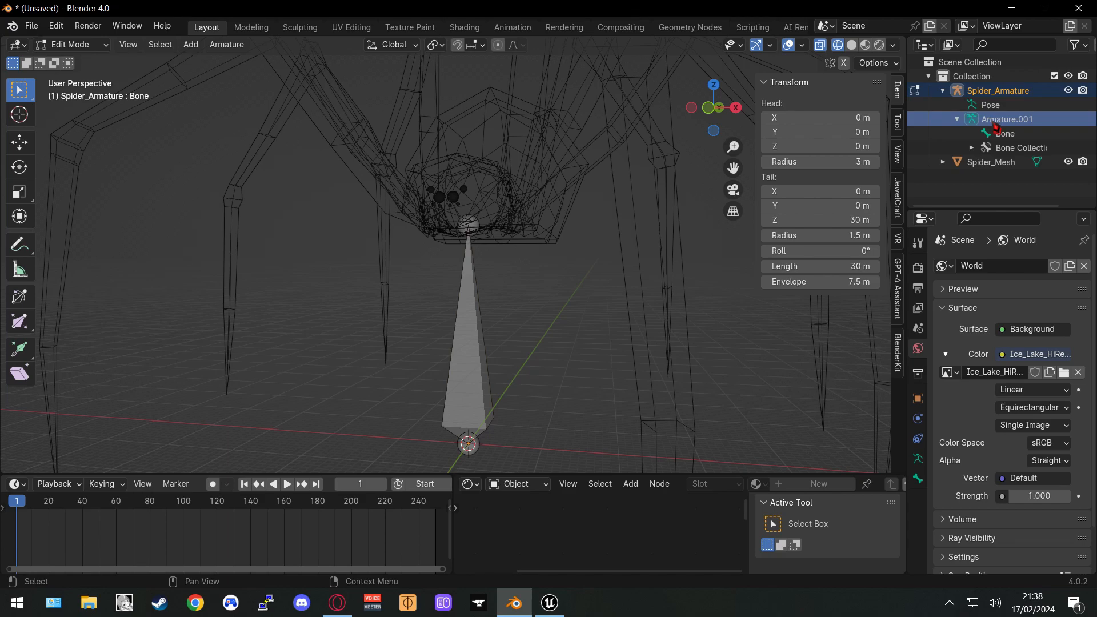
{"action": "double_click", "coordinate": [1021, 121]}
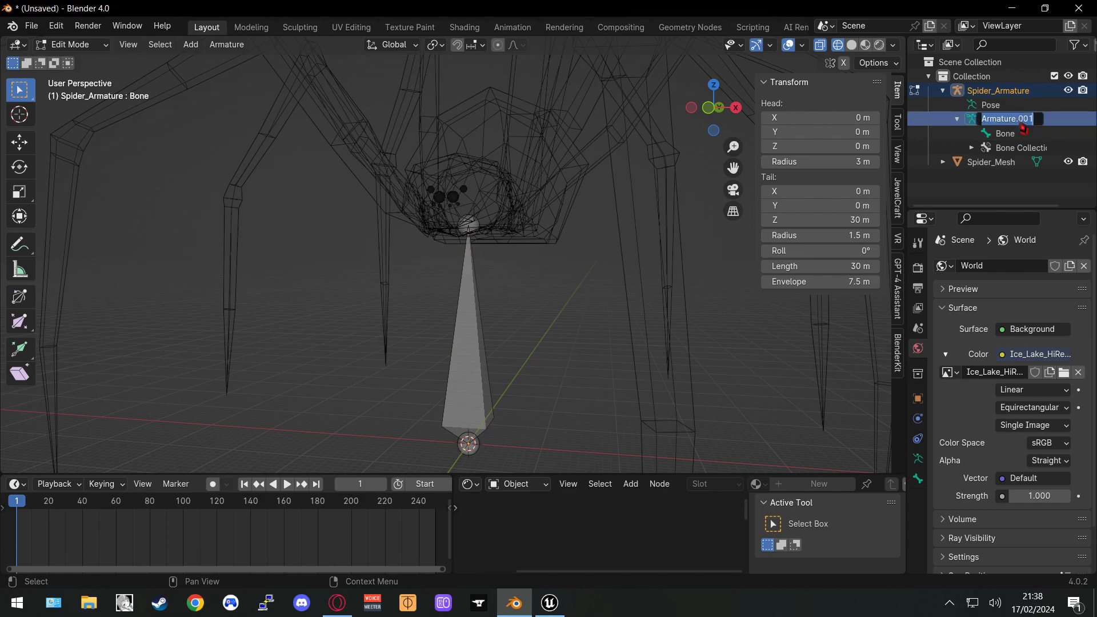
{"action": "type", "text": "Bo"}
{"action": "key", "text": "Return"}
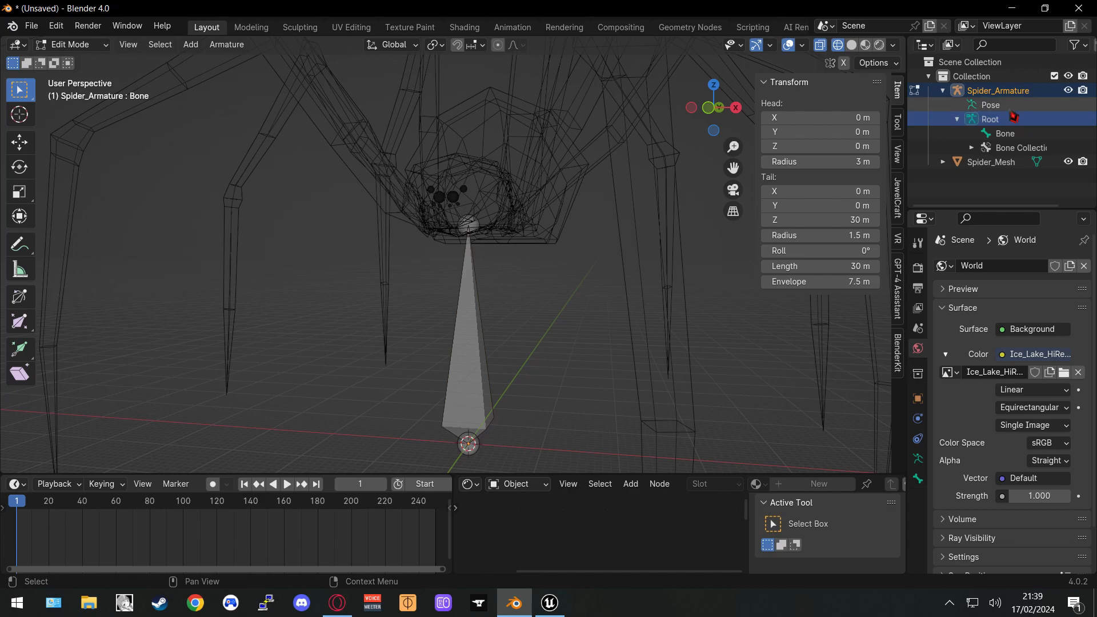
{"action": "left_click", "coordinate": [997, 91]}
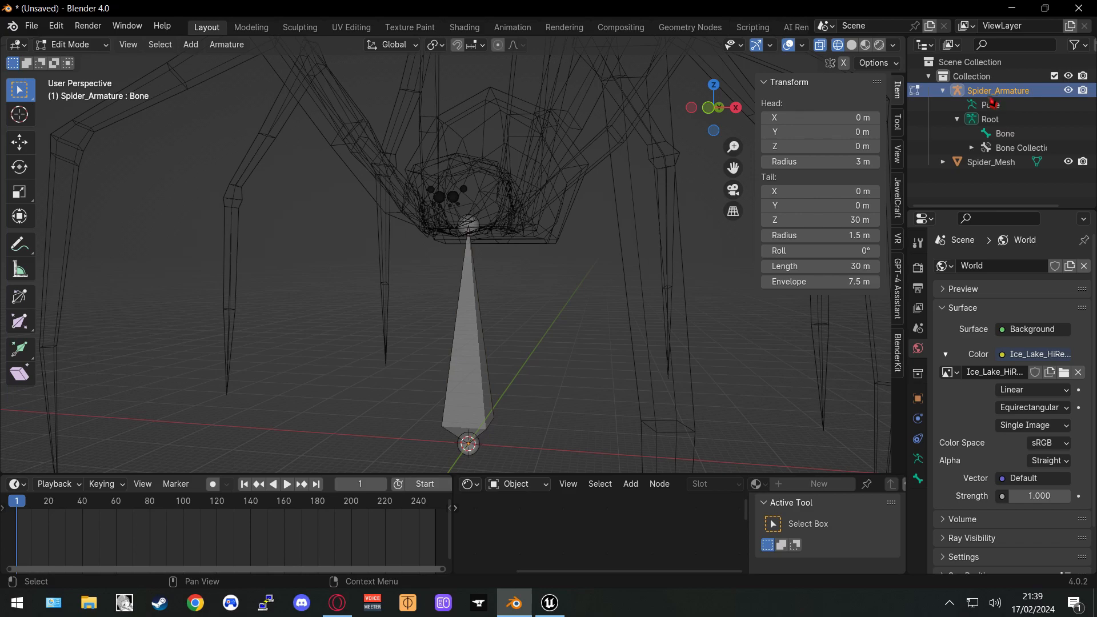
Select the whole vertical bone beneath the spider's body
{"action": "middle_click_drag", "start_coordinate": [600, 234], "coordinate": [622, 297]}
{"action": "left_click", "coordinate": [486, 287]}
{"action": "middle_click_drag", "start_coordinate": [557, 335], "coordinate": [502, 320]}
{"action": "left_click", "coordinate": [494, 348]}
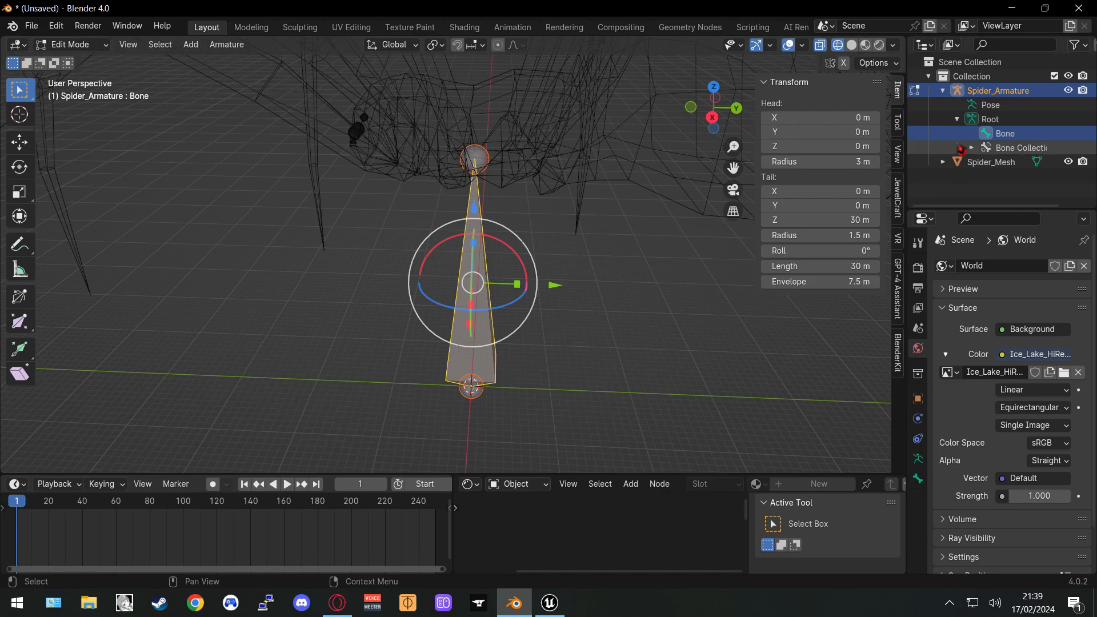
{"action": "middle_click_drag", "start_coordinate": [541, 232], "coordinate": [559, 260]}
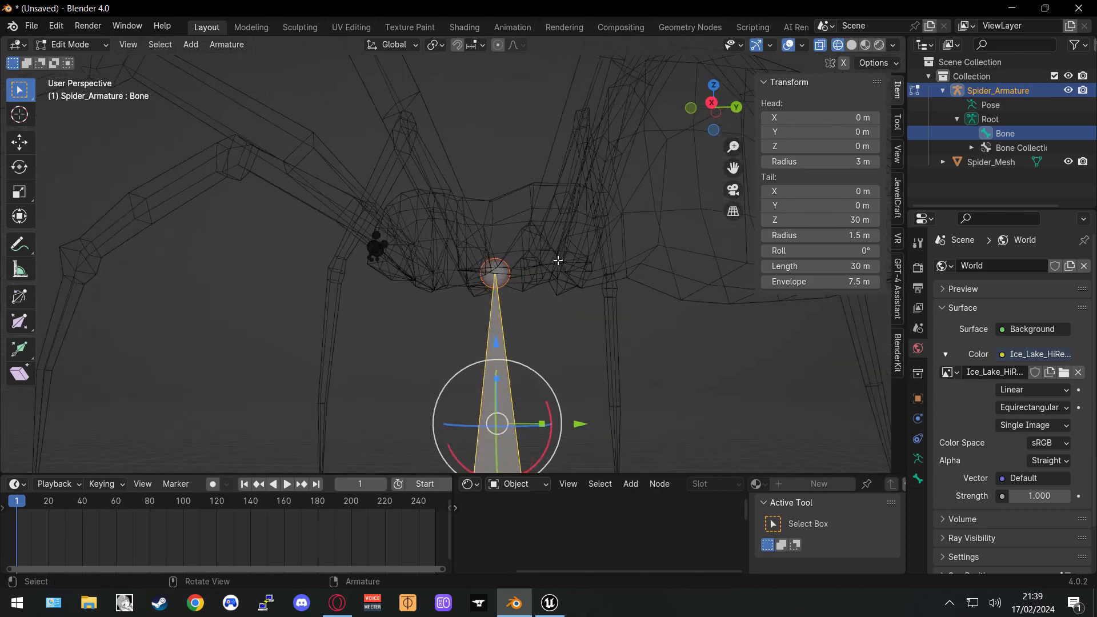
Try rotating the bone freehand and setting its roll to 0°, and undo both changes
{"action": "key", "text": "r"}
{"action": "left_click", "coordinate": [399, 322]}
{"action": "middle_click_drag", "start_coordinate": [564, 317], "coordinate": [572, 245]}
{"action": "left_click", "coordinate": [838, 255]}
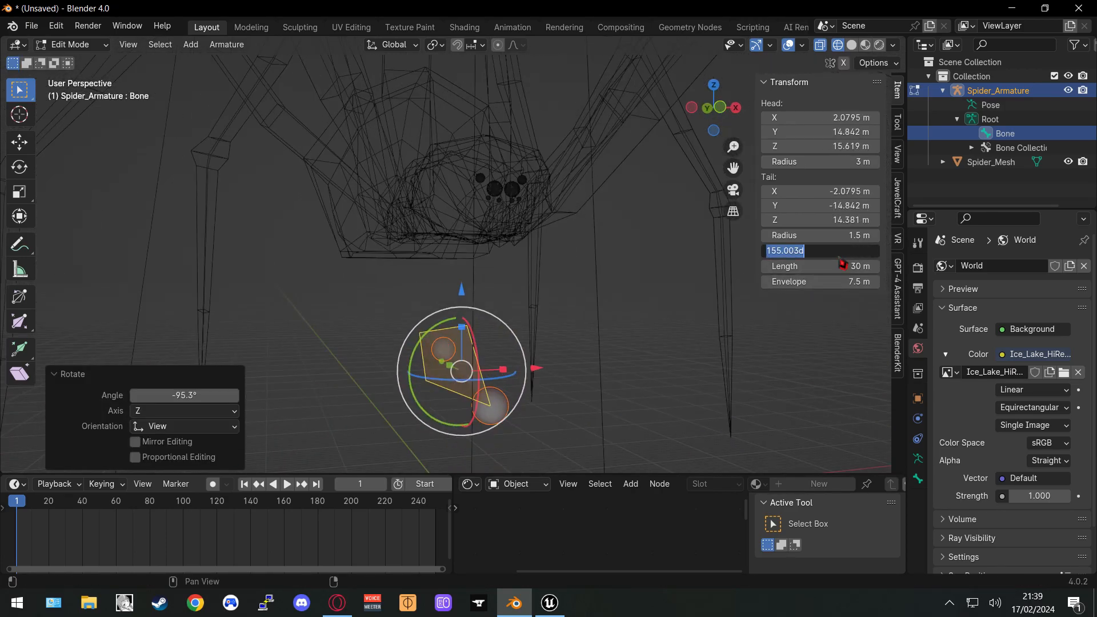
{"action": "type", "text": "0"}
{"action": "key", "text": "Return"}
{"action": "middle_click_drag", "start_coordinate": [662, 284], "coordinate": [439, 288]}
{"action": "key", "text": "ctrl+z"}
{"action": "key", "text": "ctrl+z"}
Rotate the bone exactly 90° about the global X axis so it lies along the spider's body
{"action": "left_click_drag", "start_coordinate": [444, 290], "coordinate": [287, 383]}
{"action": "left_click", "coordinate": [212, 395]}
{"action": "type", "text": "90"}
{"action": "key", "text": "Return"}
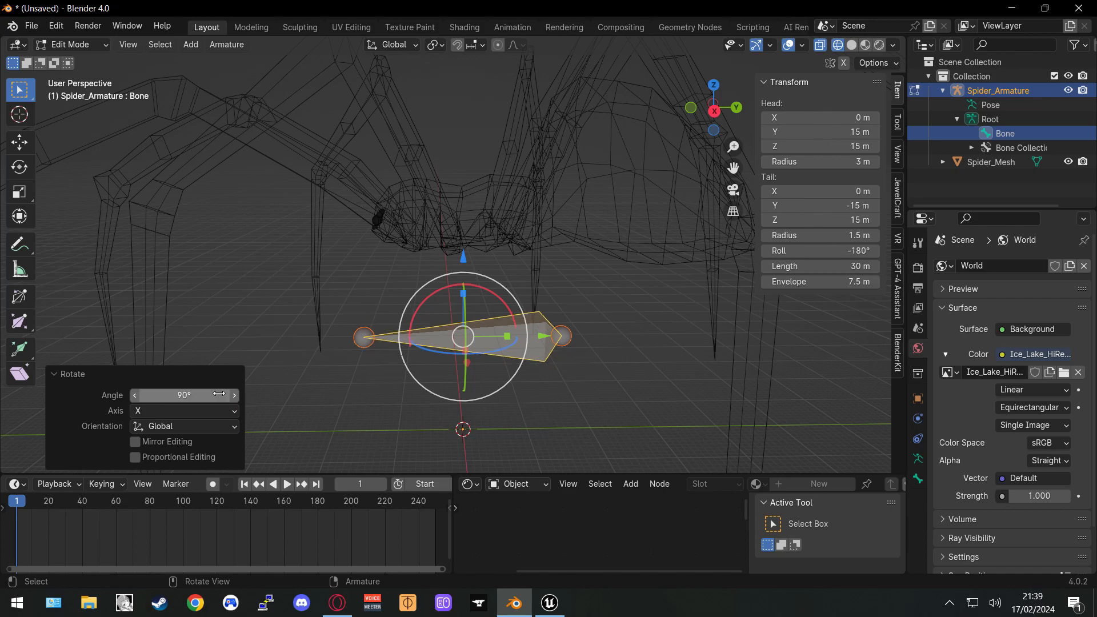
Scale the bone down to about 11 m long and raise it into the spider's body at about Z 33 m
{"action": "middle_click_drag", "start_coordinate": [646, 270], "coordinate": [651, 282]}
{"action": "key", "text": "s"}
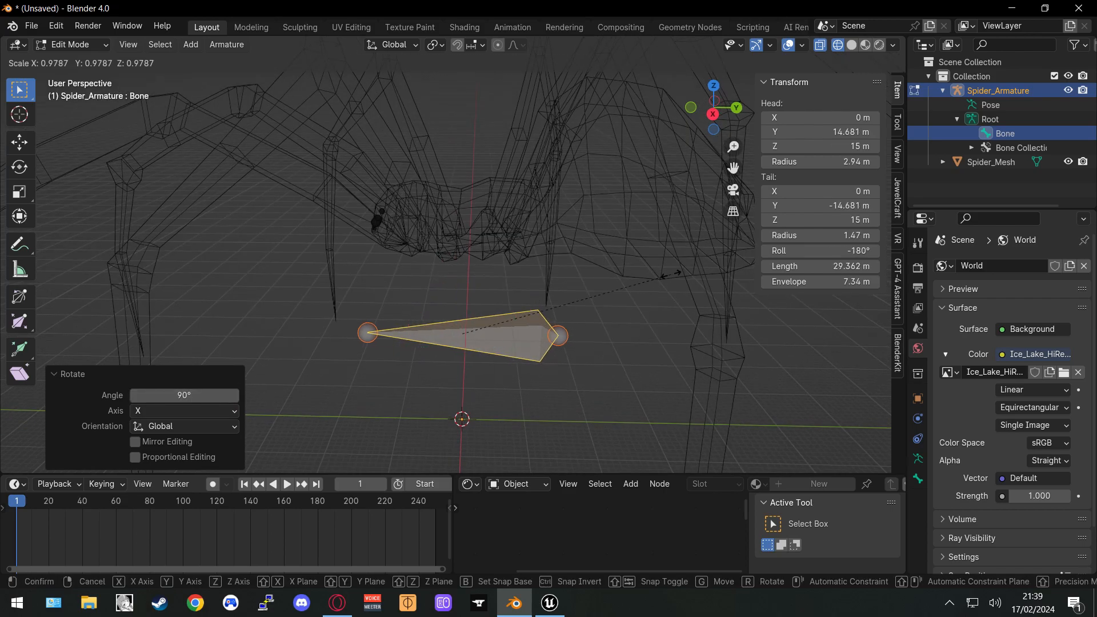
{"action": "left_click", "coordinate": [489, 274]}
{"action": "left_click_drag", "start_coordinate": [464, 259], "coordinate": [464, 147]}
{"action": "key", "text": "s"}
{"action": "left_click", "coordinate": [557, 167]}
{"action": "scroll", "coordinate": [436, 142], "scroll_direction": "up", "scroll_amount": 4}
Position the bone along Y within the body, with its head at about 10.9 m and its tail at about -0.2 m
{"action": "middle_click_drag", "start_coordinate": [460, 147], "coordinate": [454, 257]}
{"action": "left_click_drag", "start_coordinate": [558, 279], "coordinate": [667, 303]}
{"action": "middle_click_drag", "start_coordinate": [668, 302], "coordinate": [557, 274]}
{"action": "middle_click_drag", "start_coordinate": [612, 307], "coordinate": [553, 201]}
{"action": "middle_click_drag", "start_coordinate": [687, 205], "coordinate": [381, 214], "text": "shift"}
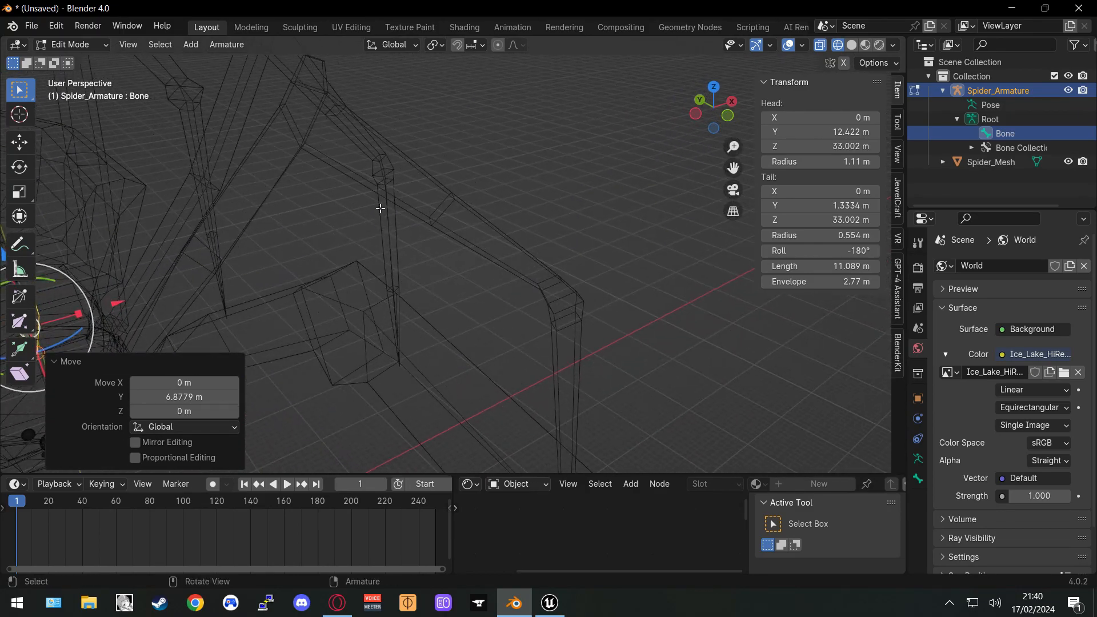
{"action": "middle_click_drag", "start_coordinate": [558, 346], "coordinate": [549, 294]}
{"action": "middle_click_drag", "start_coordinate": [652, 365], "coordinate": [586, 413]}
{"action": "left_click_drag", "start_coordinate": [596, 335], "coordinate": [570, 333]}
{"action": "middle_click_drag", "start_coordinate": [588, 251], "coordinate": [666, 348]}
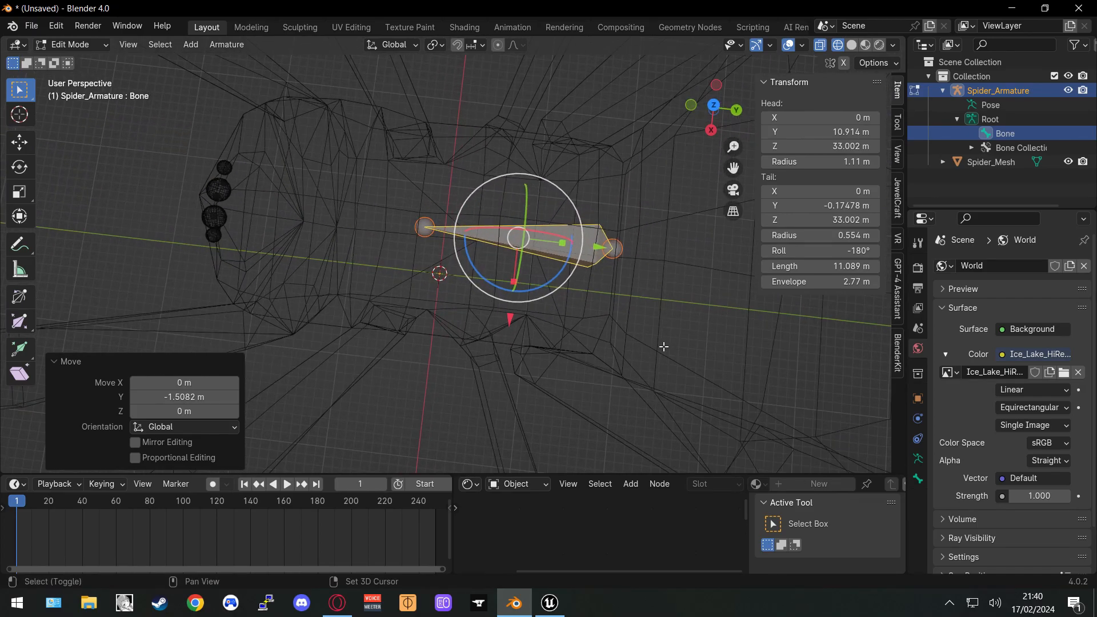
Check the bone in front, top and side views and raise it about 0.9 m along Z inside the body
{"action": "middle_click_drag", "start_coordinate": [381, 201], "coordinate": [545, 190], "text": "shift"}
{"action": "scroll", "coordinate": [545, 191], "scroll_direction": "down", "scroll_amount": 2}
{"action": "key", "text": "KP_1"}
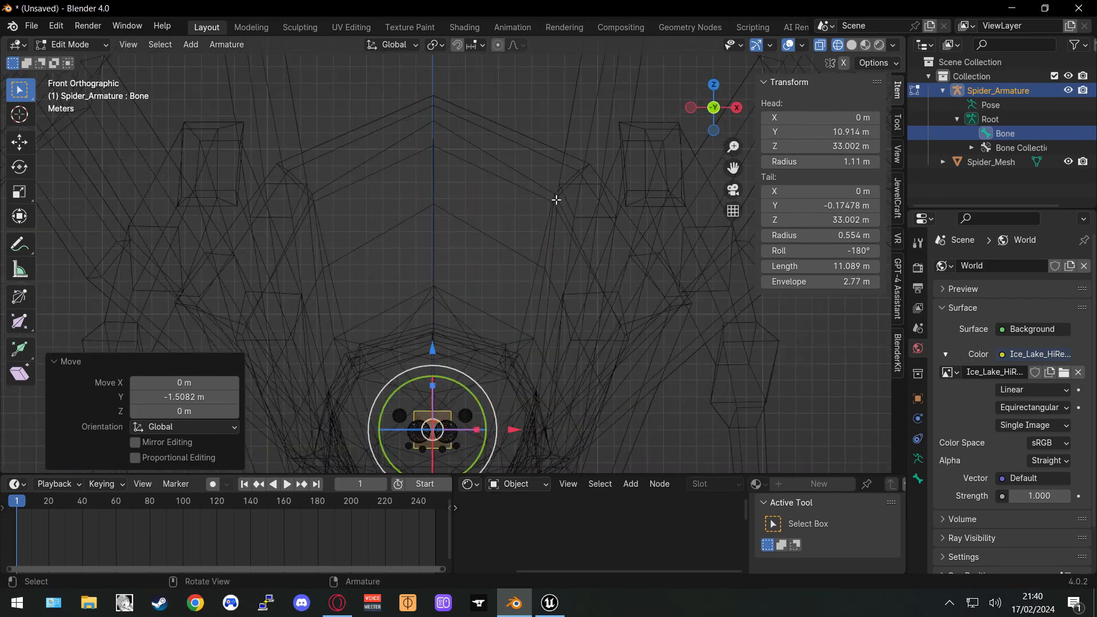
{"action": "key", "text": "KP_7"}
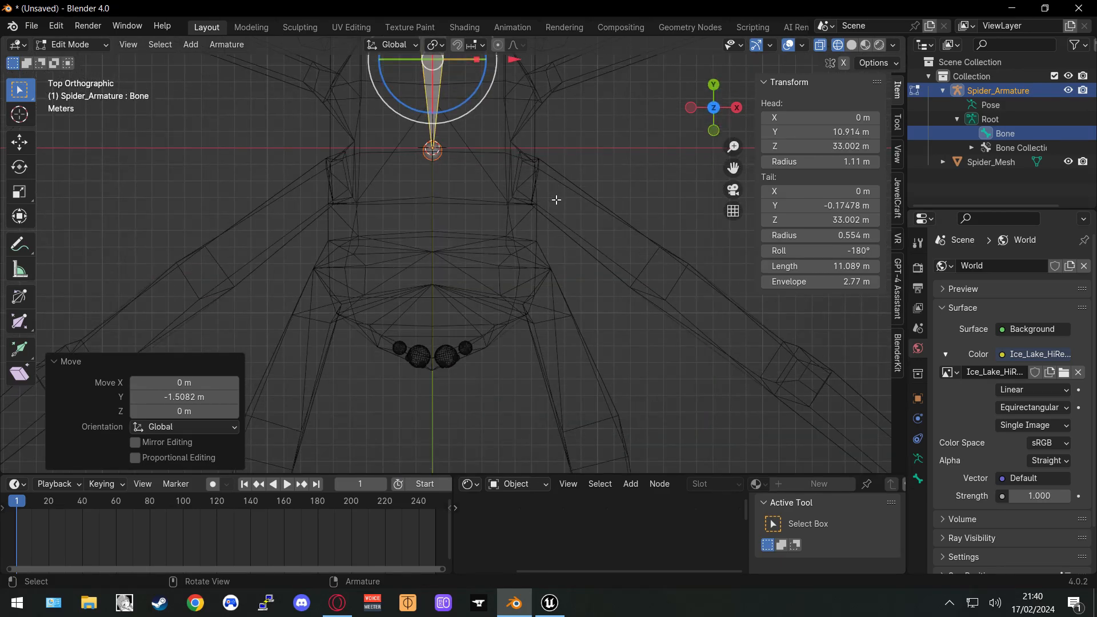
{"action": "key", "text": "KP_3"}
{"action": "middle_click_drag", "start_coordinate": [633, 282], "coordinate": [490, 156], "text": "shift"}
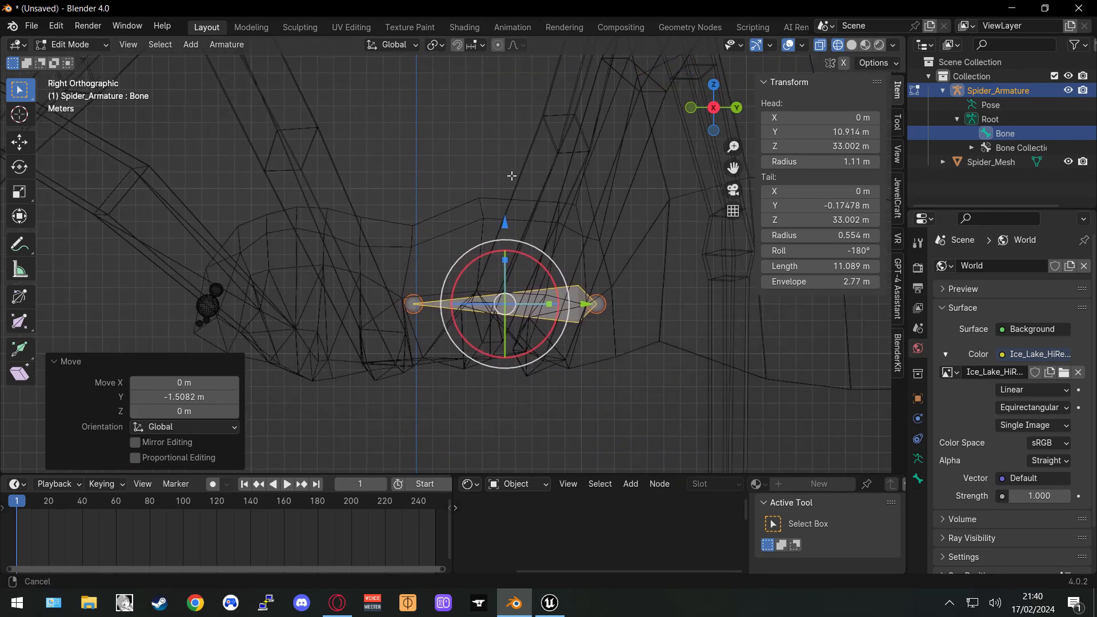
{"action": "left_click_drag", "start_coordinate": [503, 223], "coordinate": [504, 208]}
Extrude a bone from the body bone's head joint back into the abdomen and shift its tip about 14.4 m along Y
{"action": "middle_click_drag", "start_coordinate": [601, 291], "coordinate": [537, 251], "text": "shift"}
{"action": "left_click", "coordinate": [514, 292]}
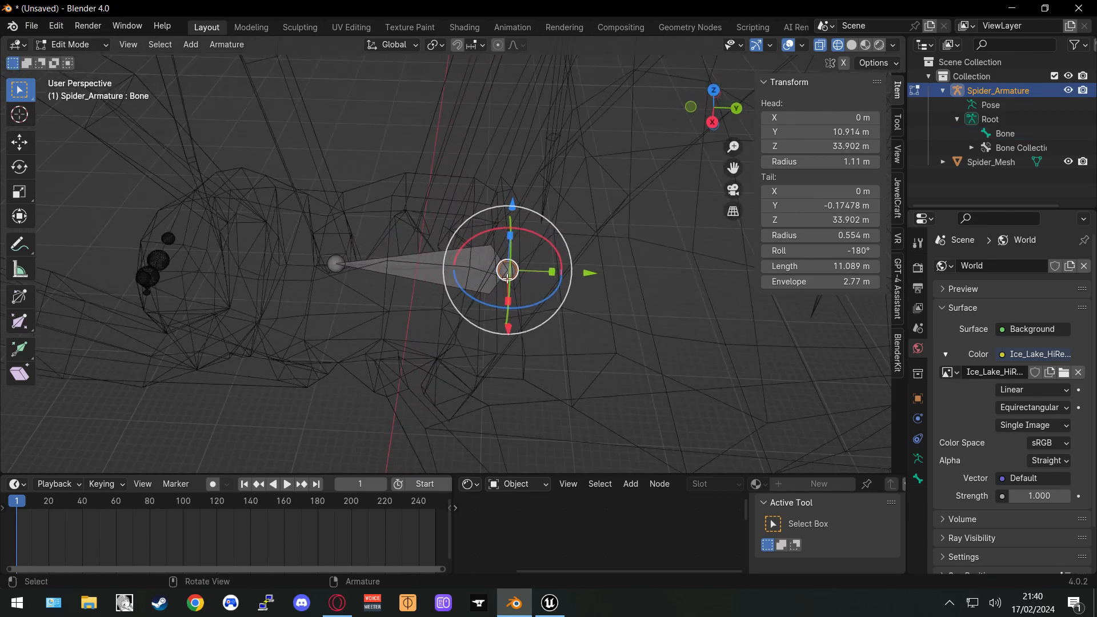
{"action": "key", "text": "e"}
{"action": "left_click", "coordinate": [760, 255]}
{"action": "middle_click_drag", "start_coordinate": [585, 219], "coordinate": [447, 208], "text": "shift"}
{"action": "key", "text": "KP_3"}
{"action": "middle_click_drag", "start_coordinate": [553, 255], "coordinate": [356, 261], "text": "shift"}
{"action": "left_click_drag", "start_coordinate": [486, 296], "coordinate": [726, 296]}
Extrude a head bone about 11.7 m long from the body bone's tail joint forward to the spider's eyes
{"action": "middle_click_drag", "start_coordinate": [290, 239], "coordinate": [620, 258], "text": "shift"}
{"action": "middle_click_drag", "start_coordinate": [353, 247], "coordinate": [583, 245], "text": "shift"}
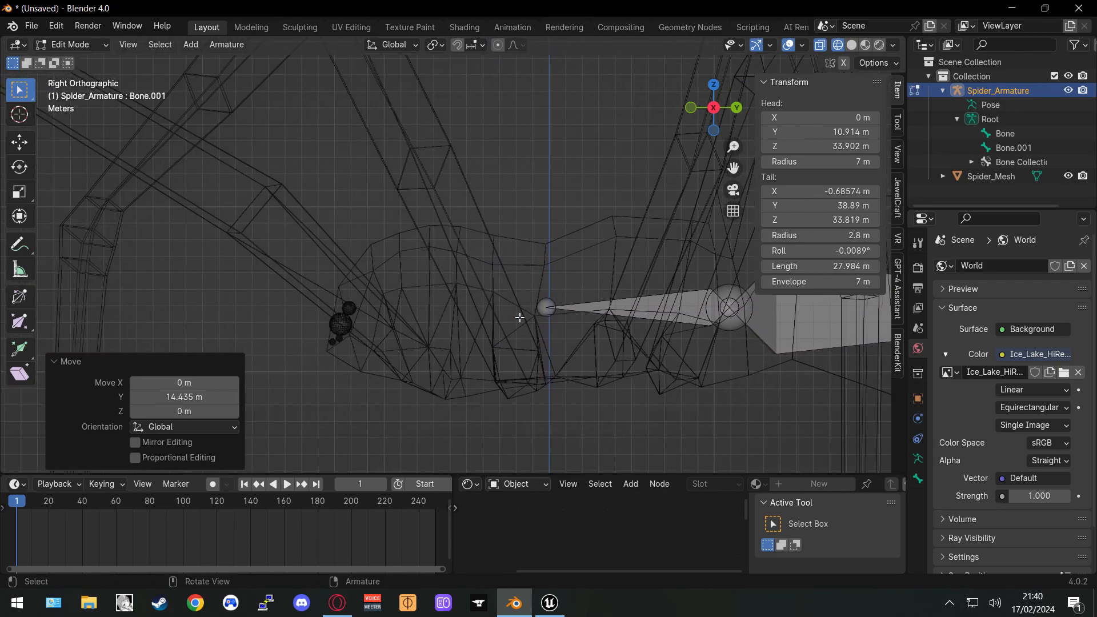
{"action": "left_click", "coordinate": [541, 309]}
{"action": "key", "text": "e"}
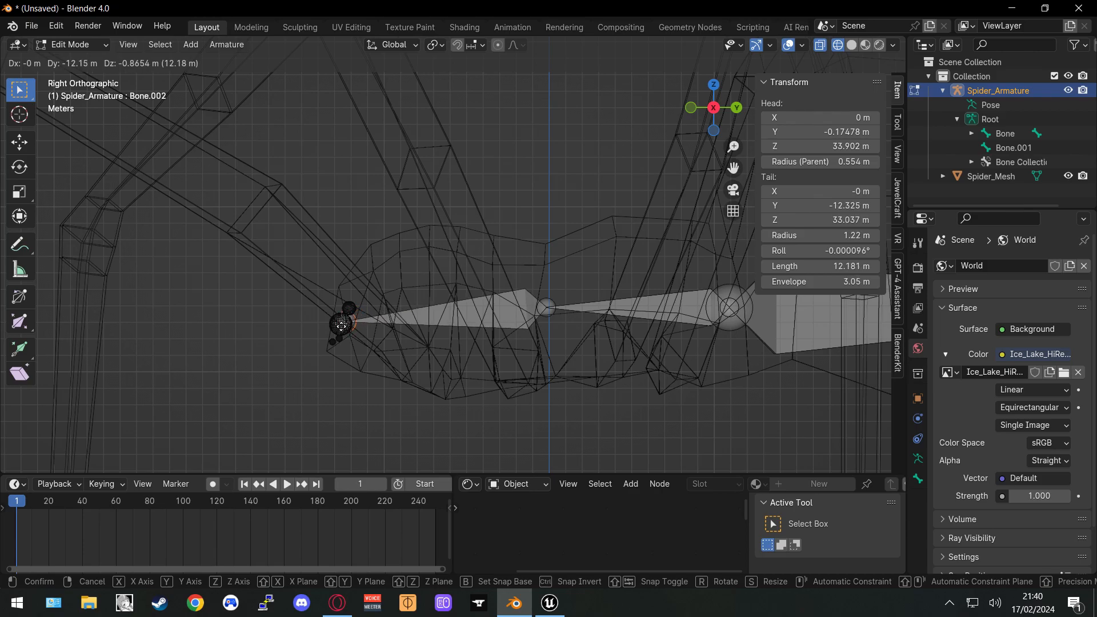
{"action": "left_click", "coordinate": [348, 318]}
{"action": "middle_click_drag", "start_coordinate": [585, 368], "coordinate": [524, 323]}
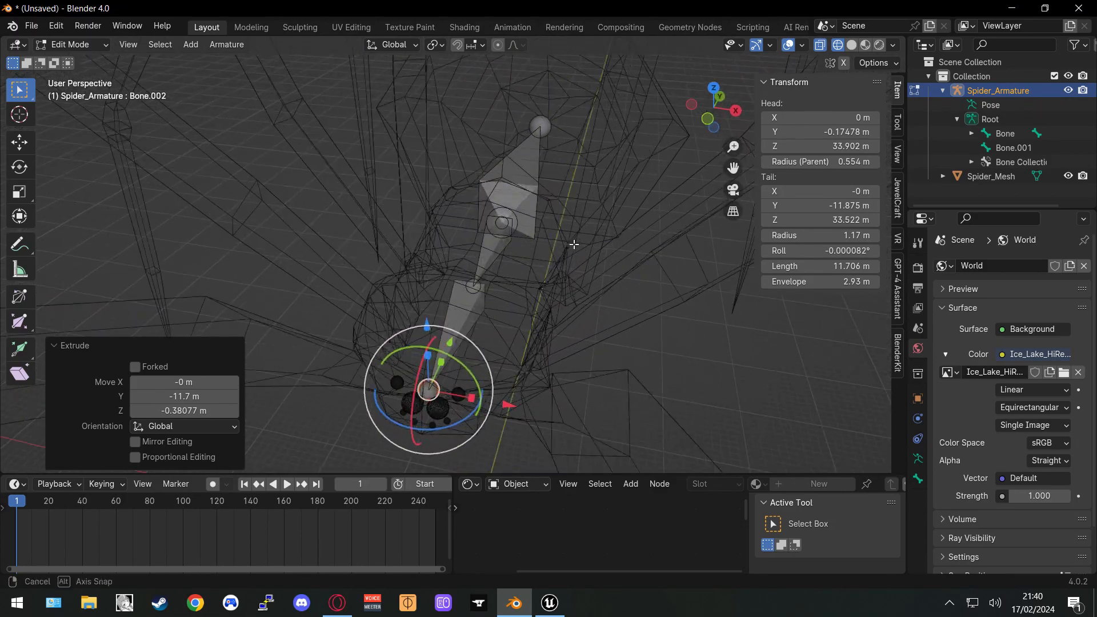
{"action": "middle_click_drag", "start_coordinate": [449, 308], "coordinate": [501, 309]}
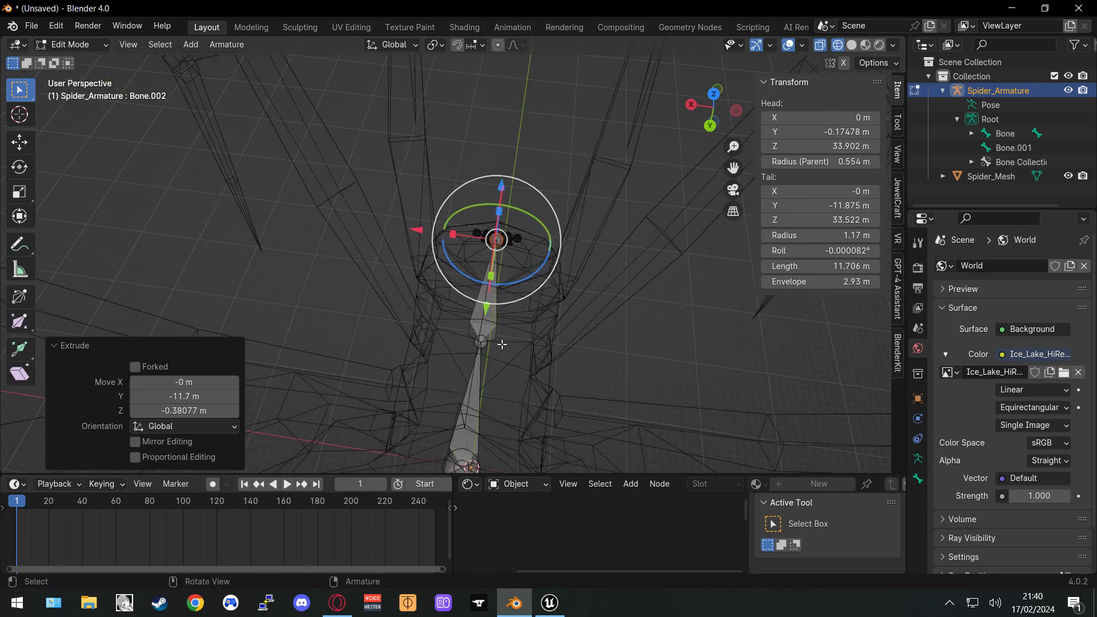
{"action": "scroll", "coordinate": [543, 326], "scroll_direction": "up", "scroll_amount": 4}
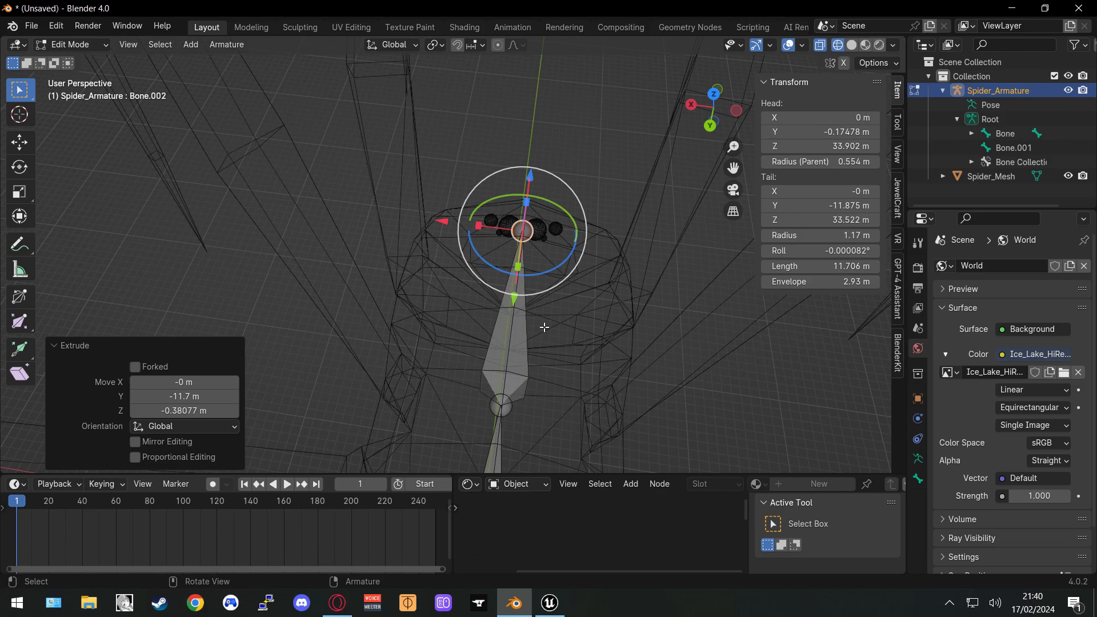
{"action": "middle_click_drag", "start_coordinate": [590, 360], "coordinate": [665, 344], "text": "shift"}
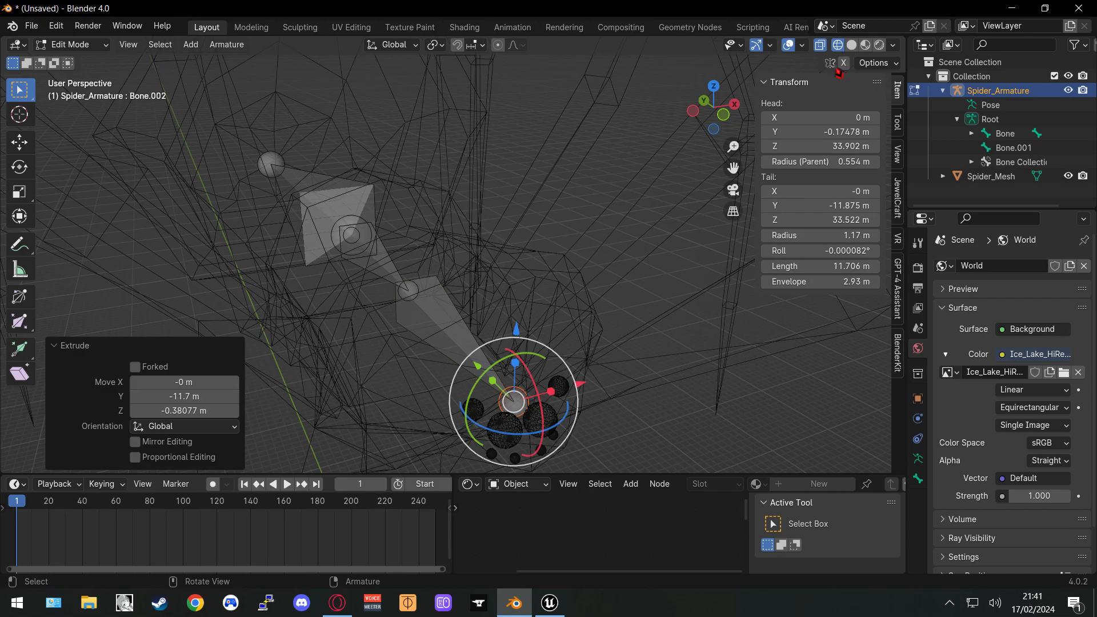
{"action": "middle_click_drag", "start_coordinate": [718, 144], "coordinate": [702, 144]}
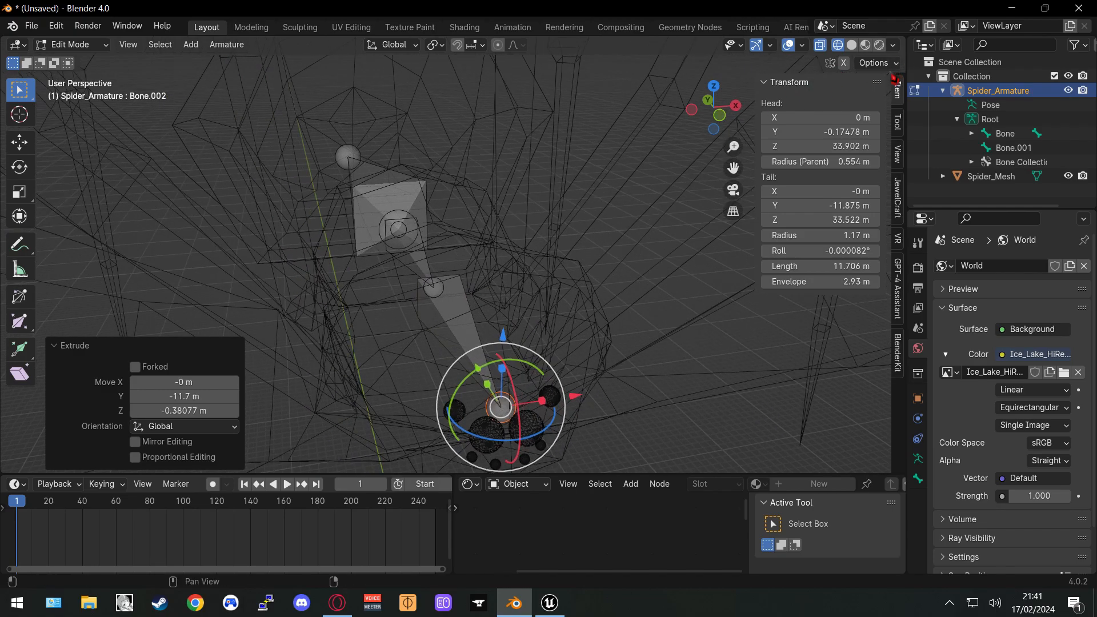
Enable X-axis mirroring for armature editing
{"action": "left_click", "coordinate": [889, 67]}
{"action": "left_click", "coordinate": [810, 91]}
{"action": "middle_click_drag", "start_coordinate": [669, 242], "coordinate": [557, 251]}
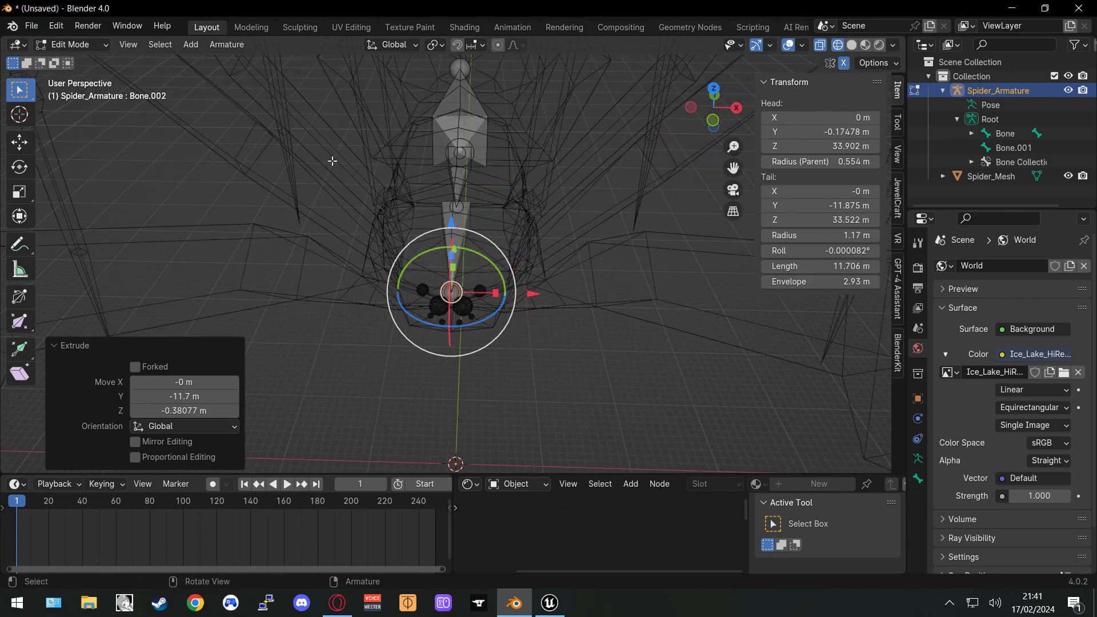
{"action": "middle_click_drag", "start_coordinate": [525, 314], "coordinate": [530, 301]}
{"action": "key", "text": "e"}
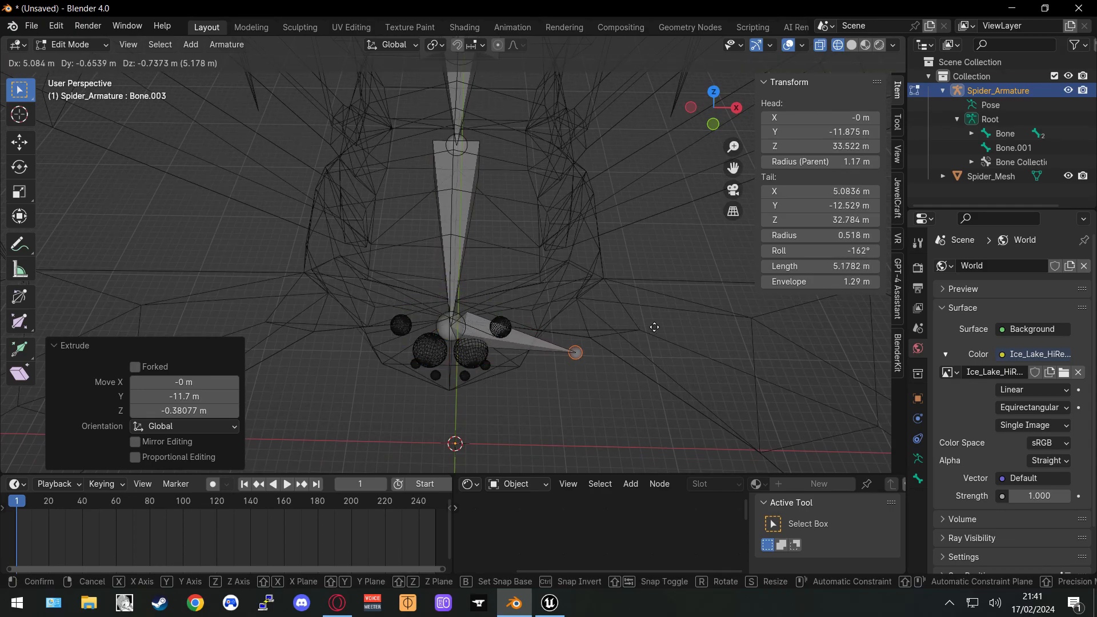
{"action": "left_click", "coordinate": [651, 354]}
{"action": "middle_click_drag", "start_coordinate": [651, 375], "coordinate": [652, 316]}
{"action": "key", "text": "ctrl+z"}
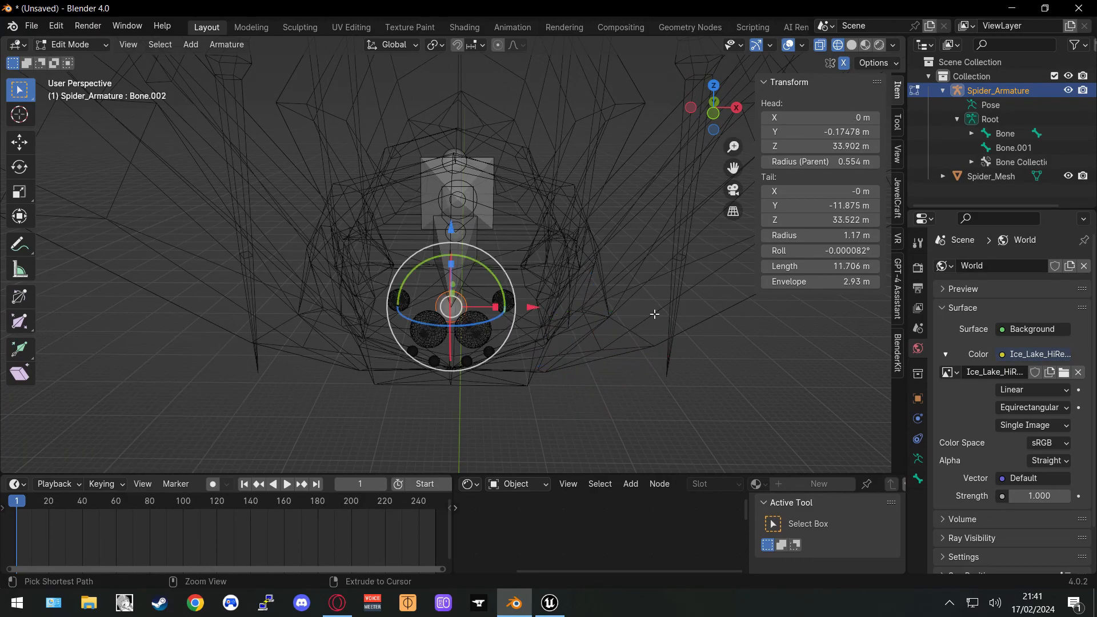
In side view, extrude a bone about 7.6 m long forward from the head bone's tip
{"action": "middle_click_drag", "start_coordinate": [661, 313], "coordinate": [546, 322]}
{"action": "key", "text": "KP_1"}
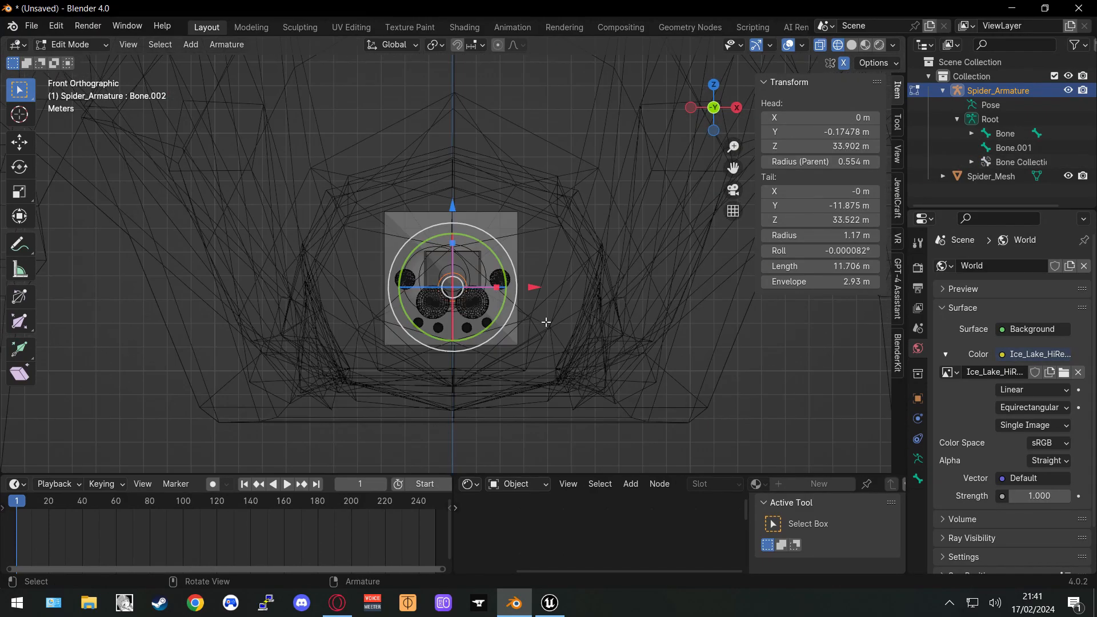
{"action": "key", "text": "KP_3"}
{"action": "middle_click_drag", "start_coordinate": [445, 223], "coordinate": [607, 243], "text": "shift"}
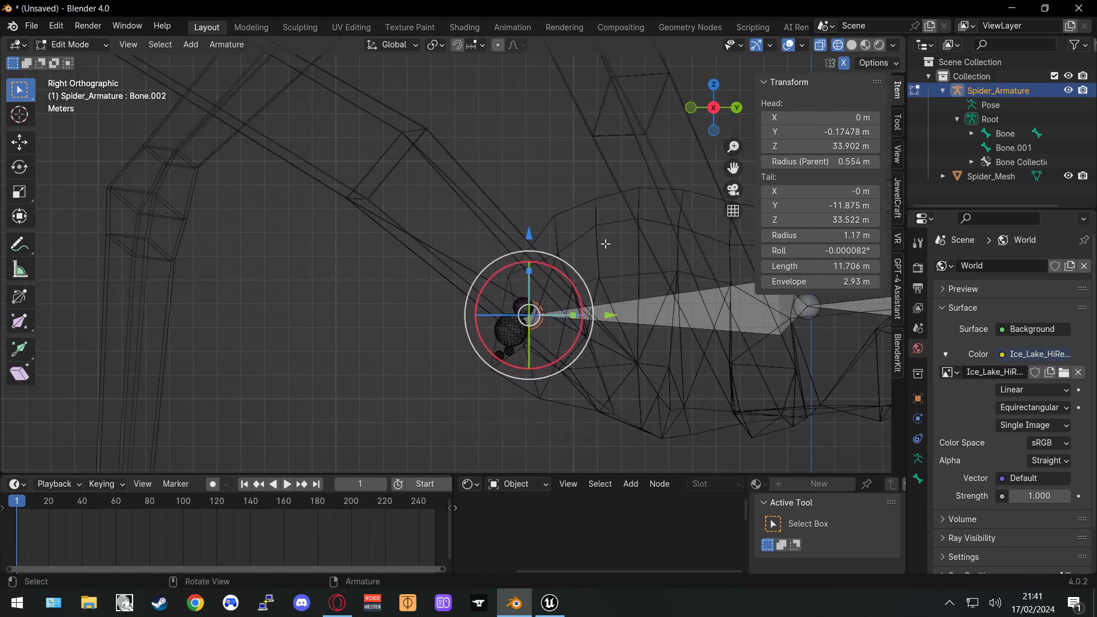
{"action": "key", "text": "e"}
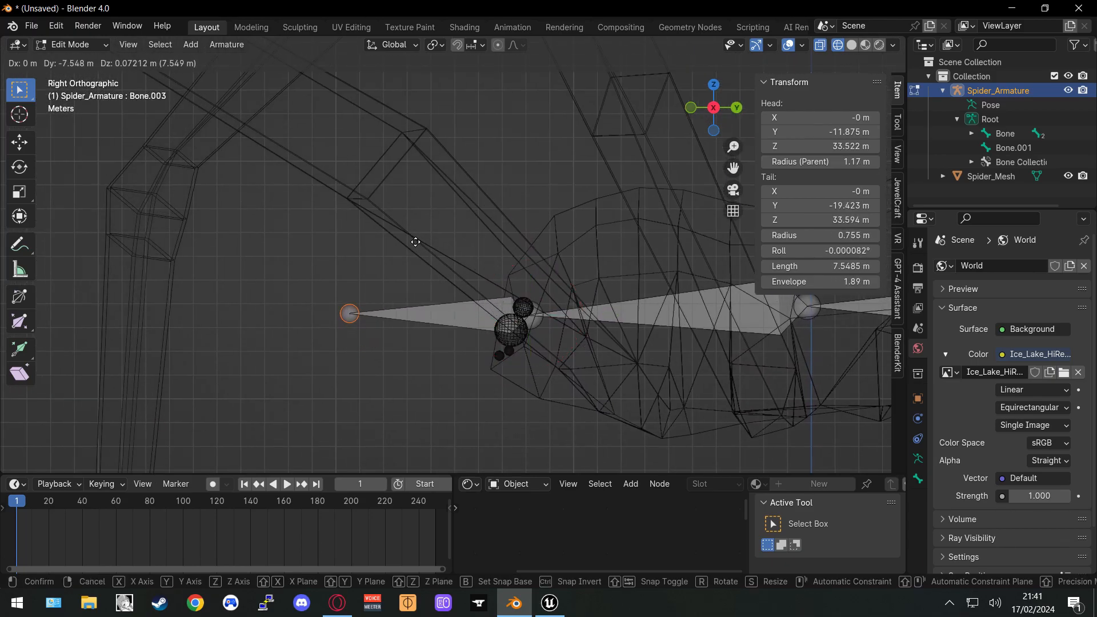
{"action": "left_click", "coordinate": [415, 242]}
Try to clear the parent of the new front bone and test it with a small move along X, undoing the move
{"action": "middle_click_drag", "start_coordinate": [499, 228], "coordinate": [789, 339]}
{"action": "left_click", "coordinate": [451, 299]}
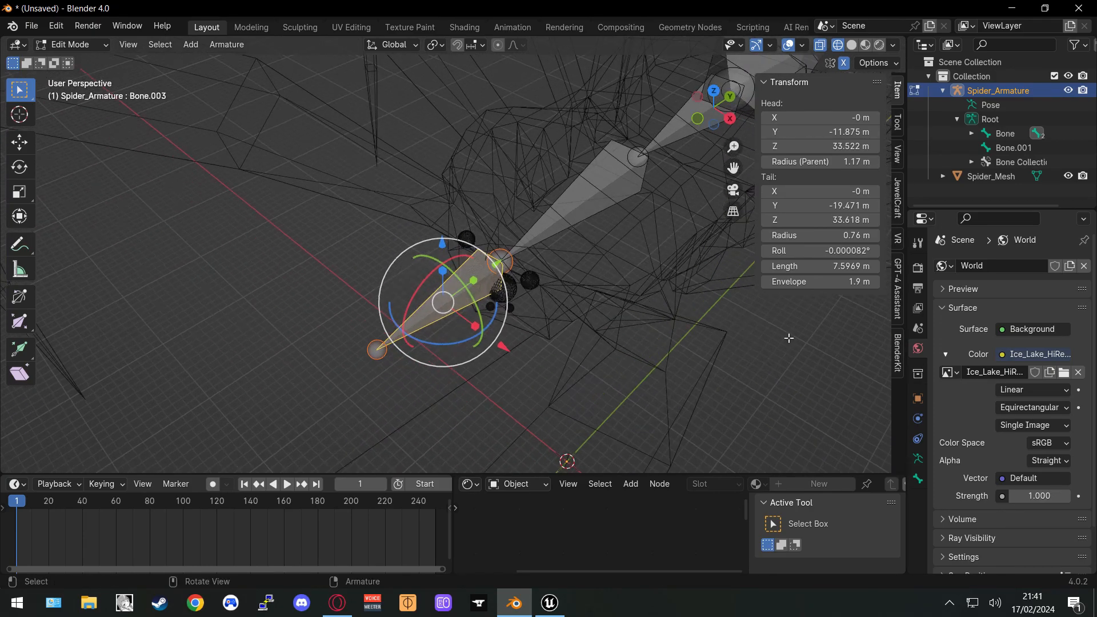
{"action": "left_click", "coordinate": [920, 403]}
{"action": "right_click", "coordinate": [453, 309]}
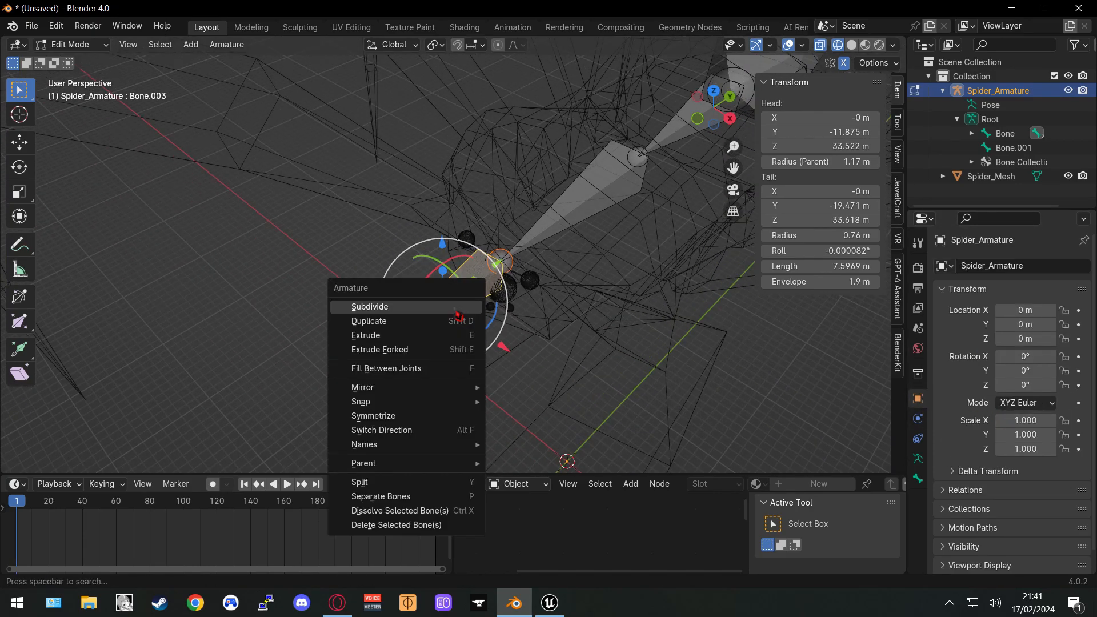
{"action": "mouse_move", "coordinate": [424, 465]}
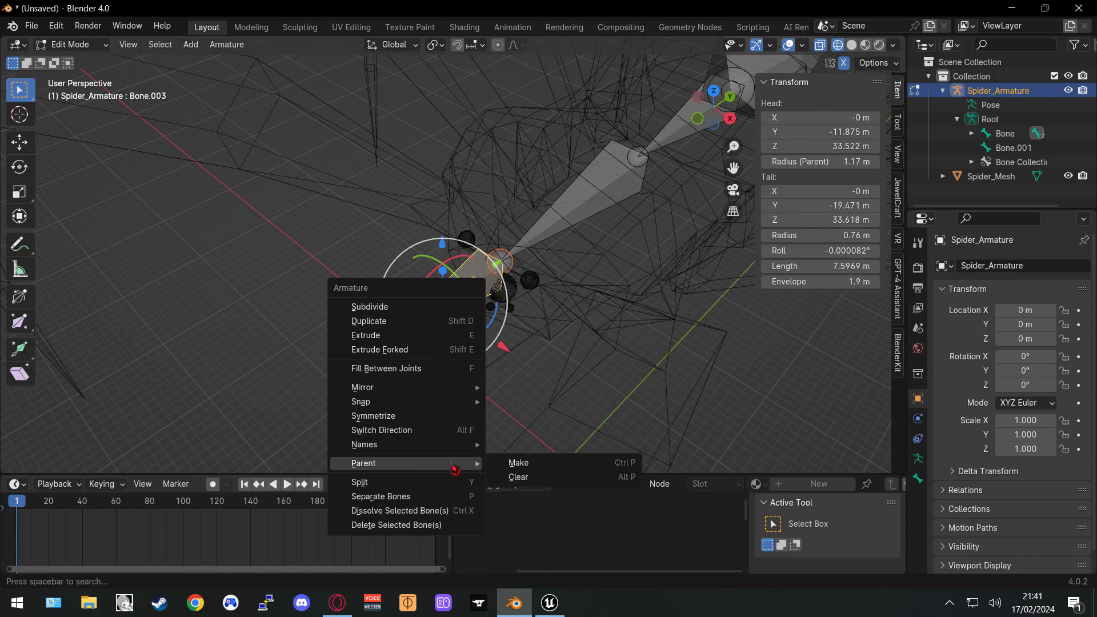
{"action": "left_click", "coordinate": [523, 476]}
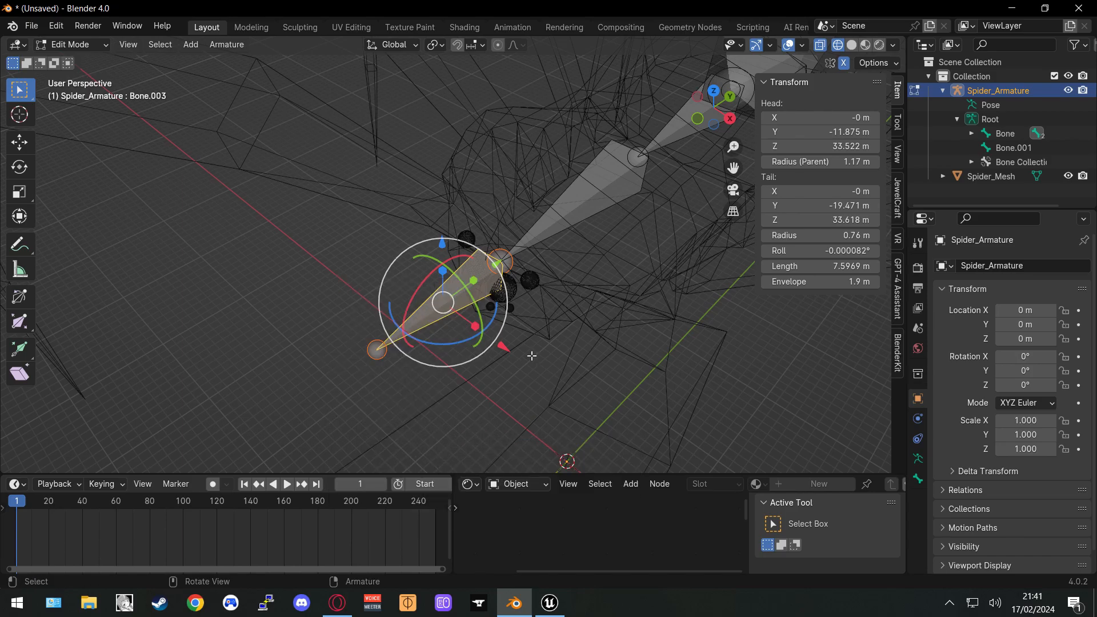
{"action": "middle_click_drag", "start_coordinate": [531, 355], "coordinate": [491, 356]}
{"action": "mouse_move", "coordinate": [478, 357]}
{"action": "left_mouse_down"}
{"action": "mouse_move", "coordinate": [490, 366]}
{"action": "mouse_move", "coordinate": [491, 357]}
{"action": "left_mouse_up"}
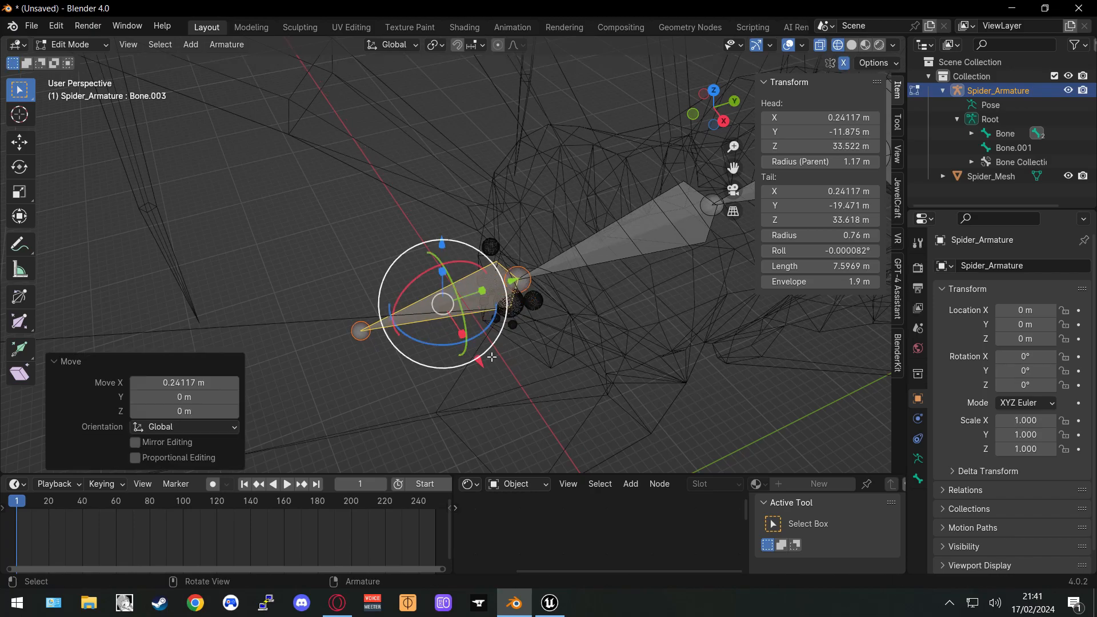
{"action": "key", "text": "ctrl+z"}
Remove the parent bone from the front bone in its relations settings
{"action": "scroll", "coordinate": [555, 324], "scroll_direction": "up", "scroll_amount": 3}
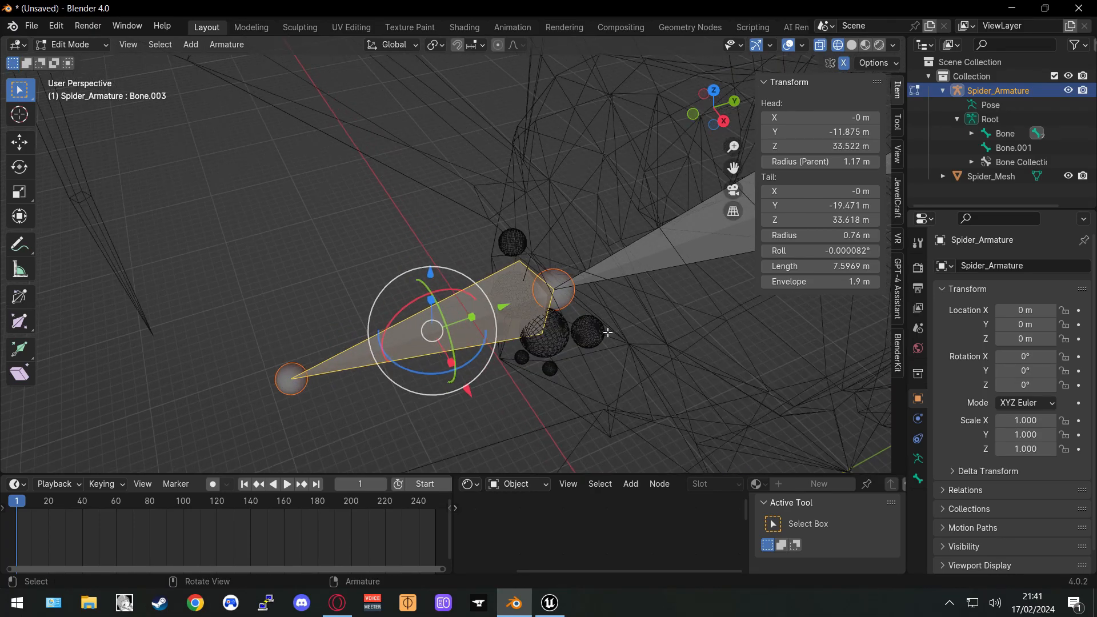
{"action": "middle_click_drag", "start_coordinate": [598, 330], "coordinate": [634, 357]}
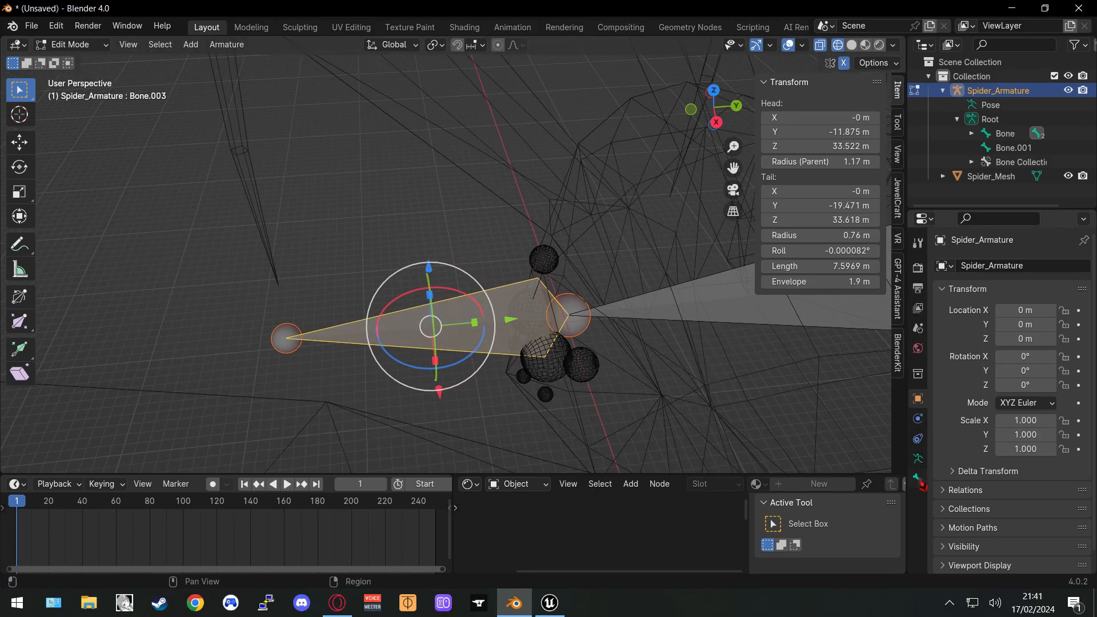
{"action": "left_click", "coordinate": [918, 479]}
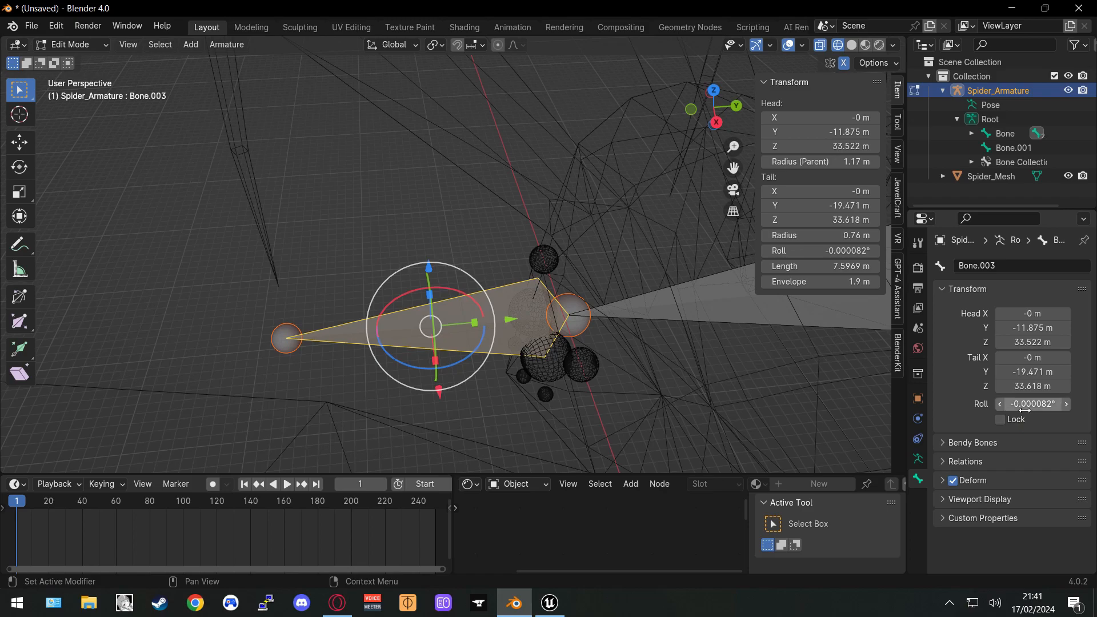
{"action": "left_click", "coordinate": [940, 461]}
{"action": "scroll", "coordinate": [1042, 448], "scroll_direction": "down", "scroll_amount": 4}
{"action": "left_click", "coordinate": [1063, 398]}
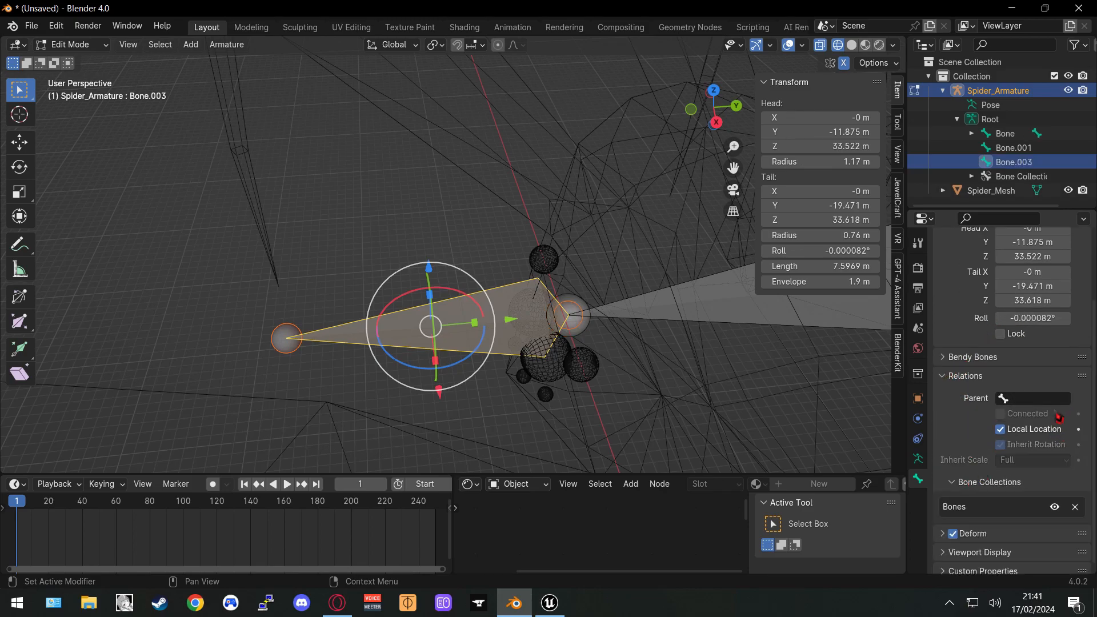
Move the detached bone about 4.8 m along X, away from the spider's head
{"action": "middle_click_drag", "start_coordinate": [573, 272], "coordinate": [572, 309]}
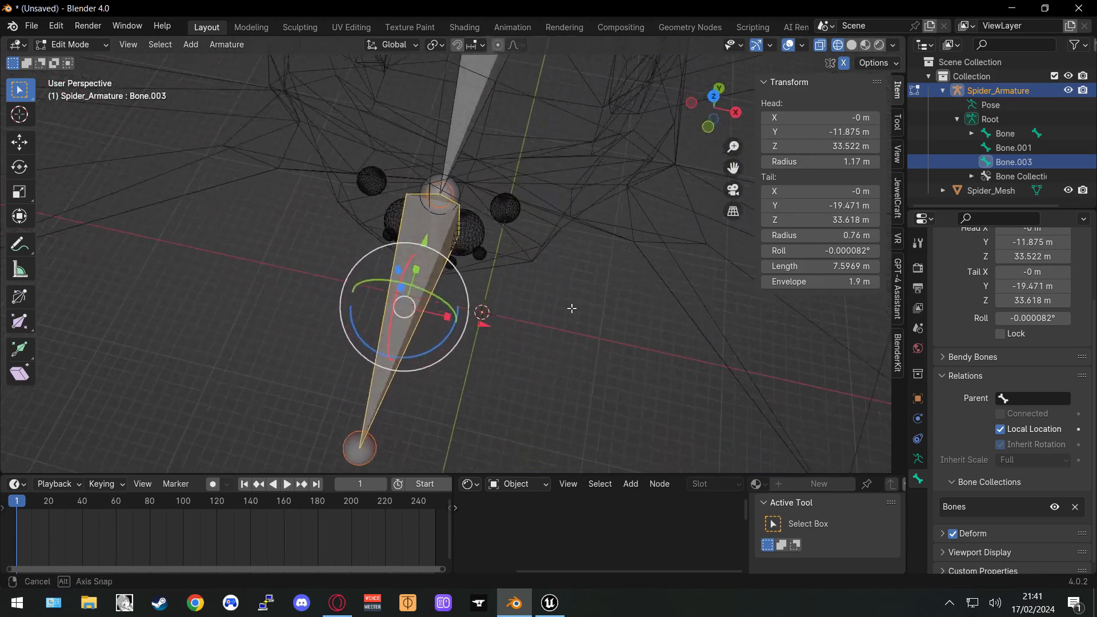
{"action": "left_click_drag", "start_coordinate": [494, 325], "coordinate": [571, 320]}
{"action": "middle_click_drag", "start_coordinate": [571, 320], "coordinate": [576, 256]}
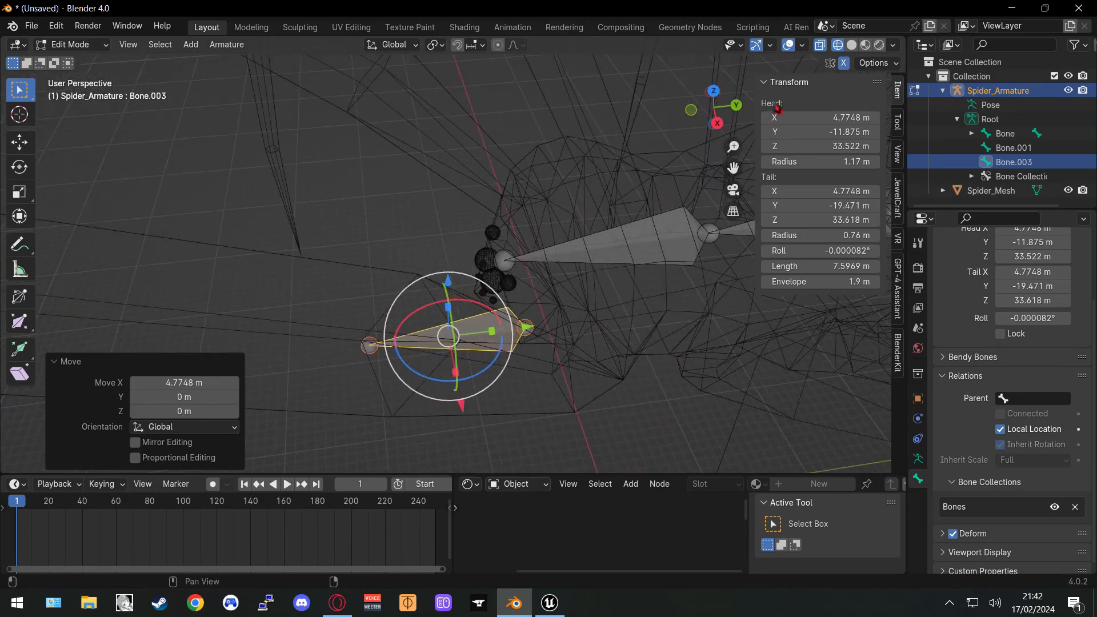
{"action": "middle_click_drag", "start_coordinate": [656, 160], "coordinate": [695, 141]}
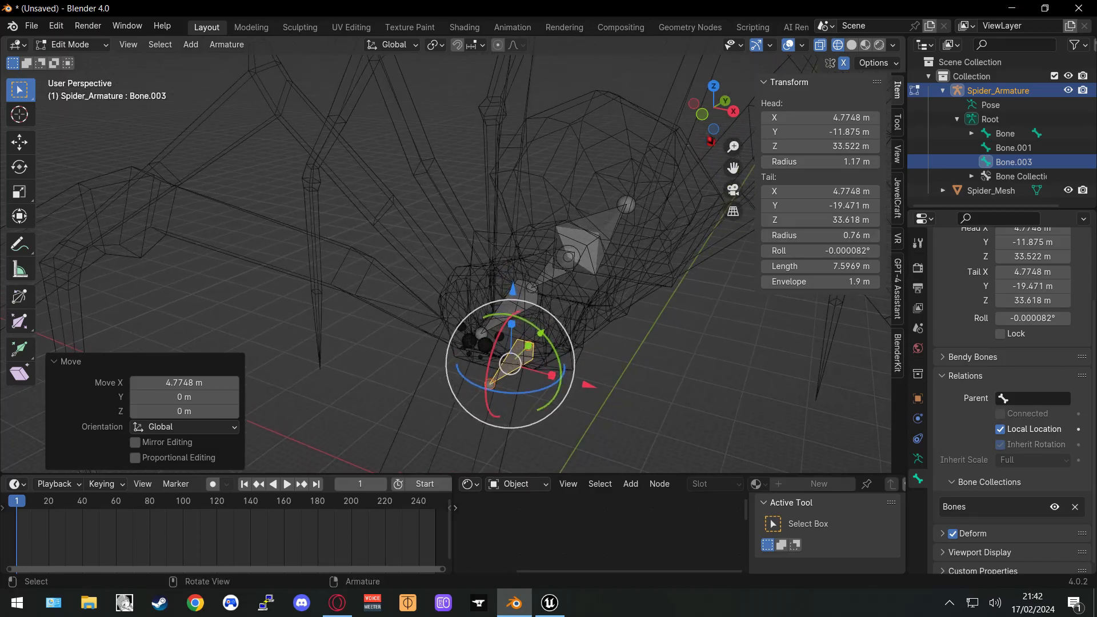
In top view, move the detached bone toward the front leg's base, with its head at about X 6.6 m and Y -8 m
{"action": "middle_click_drag", "start_coordinate": [548, 245], "coordinate": [566, 300]}
{"action": "scroll", "coordinate": [565, 204], "scroll_direction": "up", "scroll_amount": 4}
{"action": "key", "text": "KP_7"}
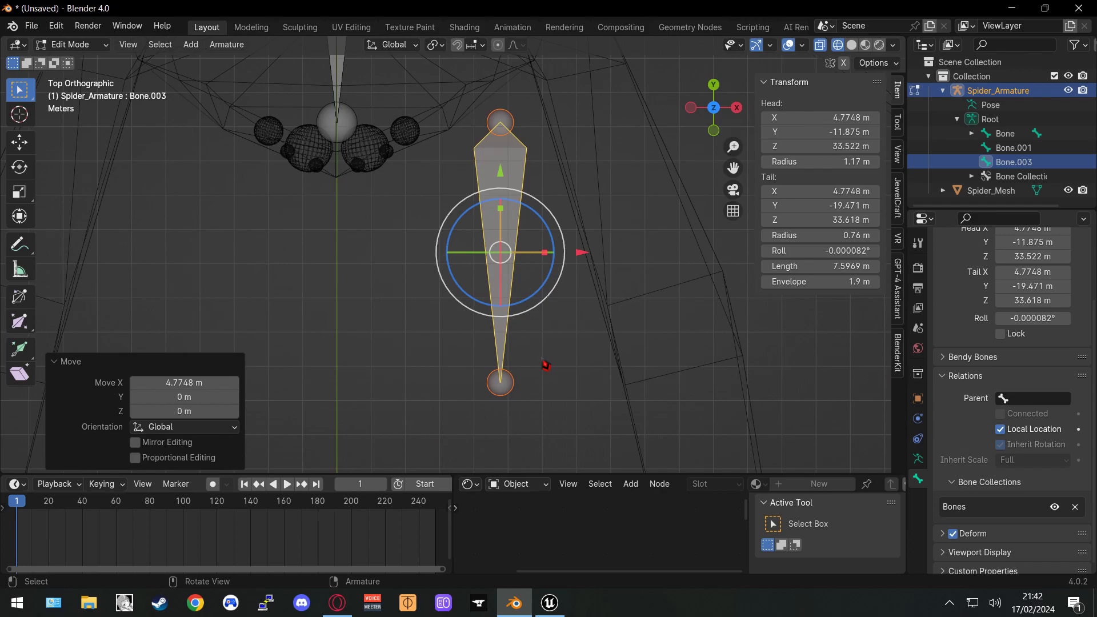
{"action": "middle_click_drag", "start_coordinate": [554, 152], "coordinate": [463, 347], "text": "shift"}
{"action": "left_click_drag", "start_coordinate": [421, 366], "coordinate": [563, 264]}
Lower the leg bone's head joint by about 2.2 m along Z
{"action": "middle_click_drag", "start_coordinate": [563, 264], "coordinate": [378, 175]}
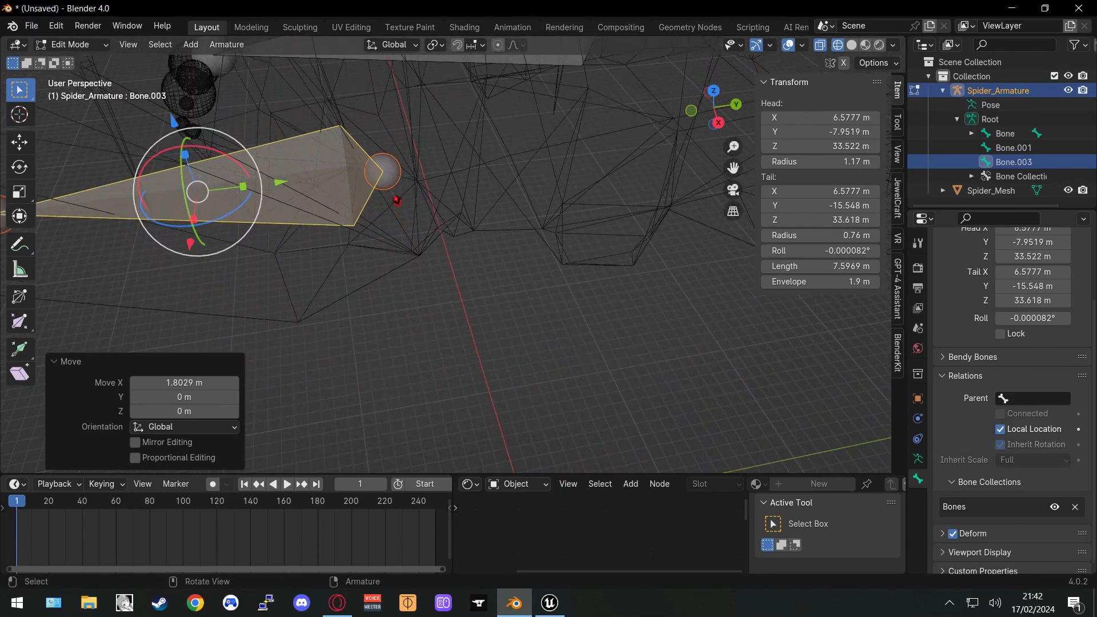
{"action": "left_click", "coordinate": [382, 171]}
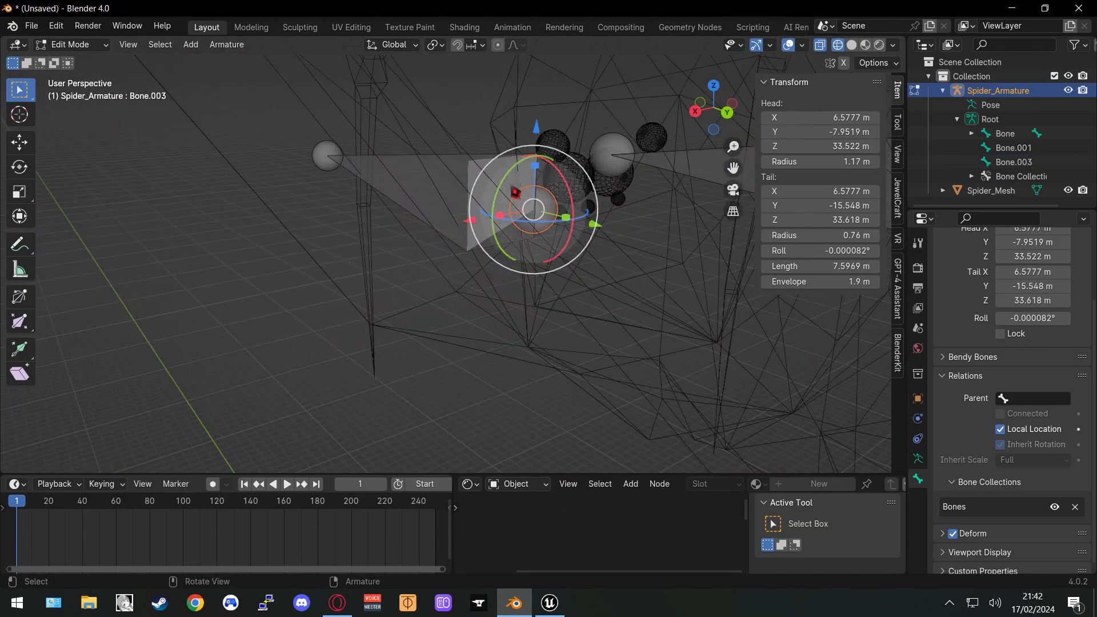
{"action": "left_click_drag", "start_coordinate": [538, 127], "coordinate": [533, 252]}
{"action": "middle_click_drag", "start_coordinate": [489, 277], "coordinate": [509, 231]}
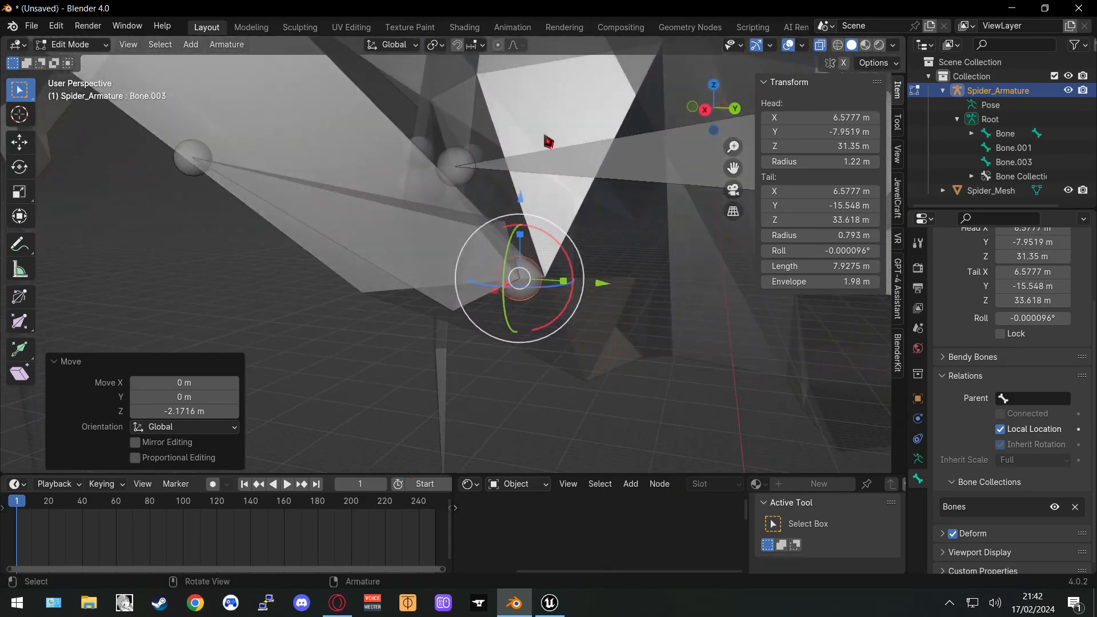
Shift the leg bone's head joint along Y to about -7.7 m and along Z to about 30.8 m
{"action": "key", "text": "g"}
{"action": "key", "text": "y"}
{"action": "key", "text": "Return"}
{"action": "key", "text": "g"}
{"action": "key", "text": "z"}
{"action": "key", "text": "Return"}
Adjust the leg bone's head joint along X to about 6.35 m at the base of the front leg
{"action": "middle_click_drag", "start_coordinate": [528, 244], "coordinate": [650, 237]}
{"action": "key", "text": "g"}
{"action": "key", "text": "x"}
{"action": "key", "text": "Return"}
{"action": "middle_click_drag", "start_coordinate": [554, 344], "coordinate": [524, 250]}
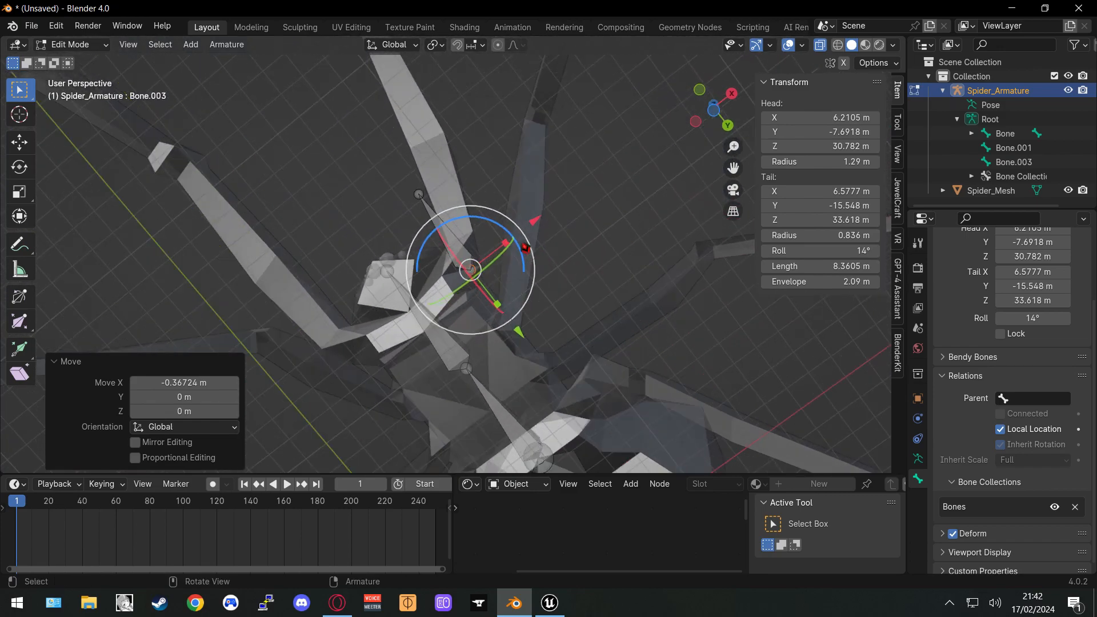
{"action": "scroll", "coordinate": [445, 254], "scroll_direction": "up", "scroll_amount": 4}
{"action": "left_click_drag", "start_coordinate": [582, 273], "coordinate": [583, 265]}
{"action": "middle_click_drag", "start_coordinate": [584, 268], "coordinate": [494, 353]}
Switch to wireframe shading and pull the leg bone's tail joint out to about X 20.5 m, Y -27.7 m and Z 44 m
{"action": "middle_click_drag", "start_coordinate": [357, 303], "coordinate": [704, 149]}
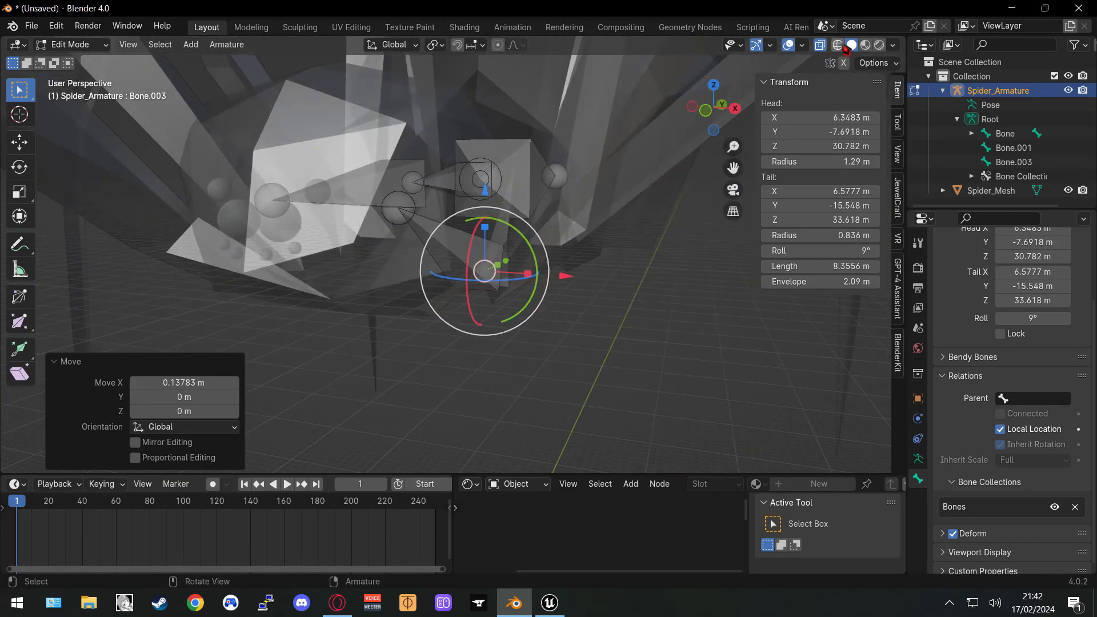
{"action": "left_click", "coordinate": [837, 45]}
{"action": "mouse_move", "coordinate": [645, 240]}
{"action": "middle_mouse_down"}
{"action": "mouse_move", "coordinate": [569, 306]}
{"action": "mouse_move", "coordinate": [502, 342]}
{"action": "mouse_move", "coordinate": [564, 322]}
{"action": "middle_mouse_up"}
{"action": "key", "text": "g"}
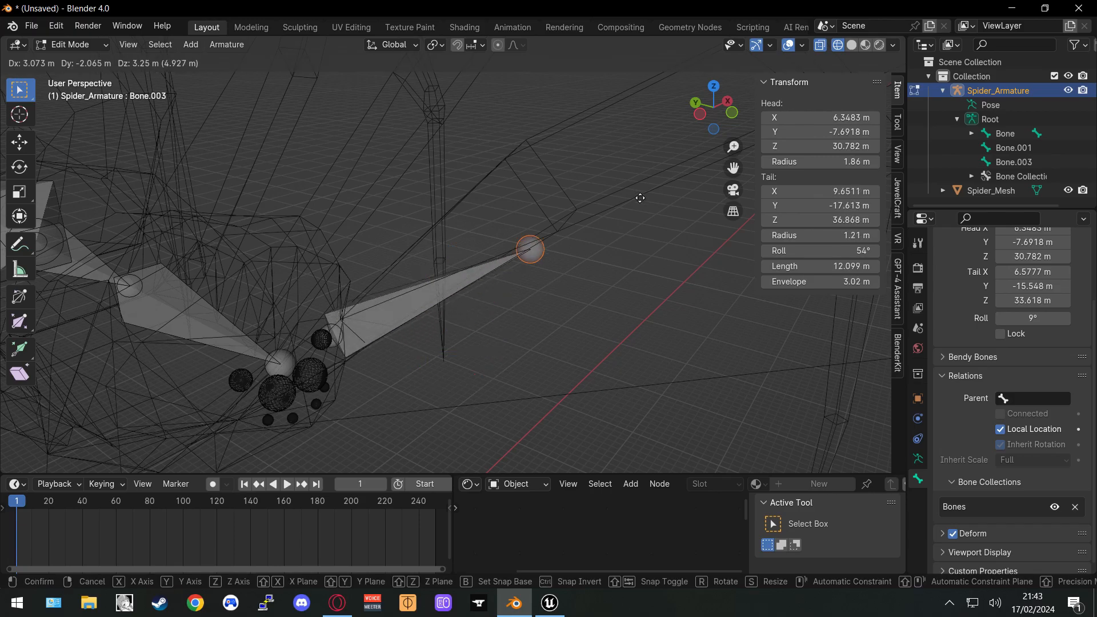
{"action": "left_click", "coordinate": [686, 127]}
{"action": "middle_click_drag", "start_coordinate": [685, 127], "coordinate": [429, 337], "text": "shift"}
{"action": "key", "text": "g"}
{"action": "left_click", "coordinate": [690, 245]}
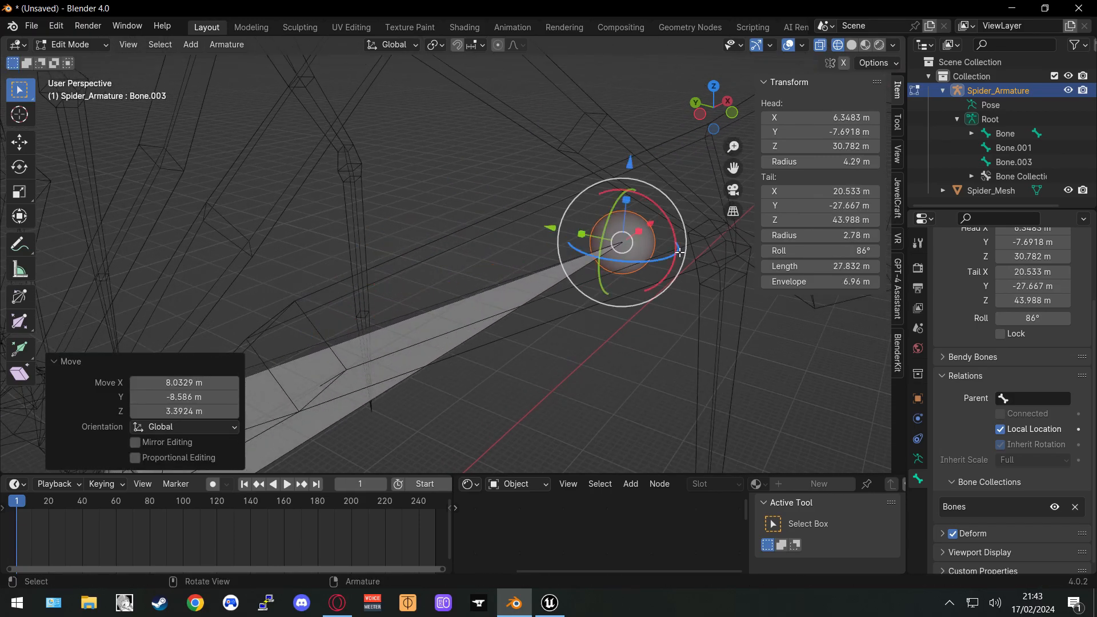
Move the leg bone's tail joint toward the front leg's first bend, at about X 11.1 m, Y -33.1 m and Z 48 m
{"action": "middle_click_drag", "start_coordinate": [690, 245], "coordinate": [514, 266]}
{"action": "scroll", "coordinate": [513, 267], "scroll_direction": "down", "scroll_amount": 3}
{"action": "key", "text": "g"}
{"action": "left_click", "coordinate": [379, 207]}
Shift the leg bone's tail joint about 1.9 m along X to center it in the leg
{"action": "middle_click_drag", "start_coordinate": [332, 251], "coordinate": [587, 345]}
{"action": "scroll", "coordinate": [421, 302], "scroll_direction": "up", "scroll_amount": 2}
{"action": "scroll", "coordinate": [421, 302], "scroll_direction": "up", "scroll_amount": 4}
{"action": "middle_click_drag", "start_coordinate": [348, 277], "coordinate": [619, 360], "text": "shift"}
{"action": "scroll", "coordinate": [586, 352], "scroll_direction": "down", "scroll_amount": 2}
{"action": "left_click_drag", "start_coordinate": [522, 369], "coordinate": [540, 363]}
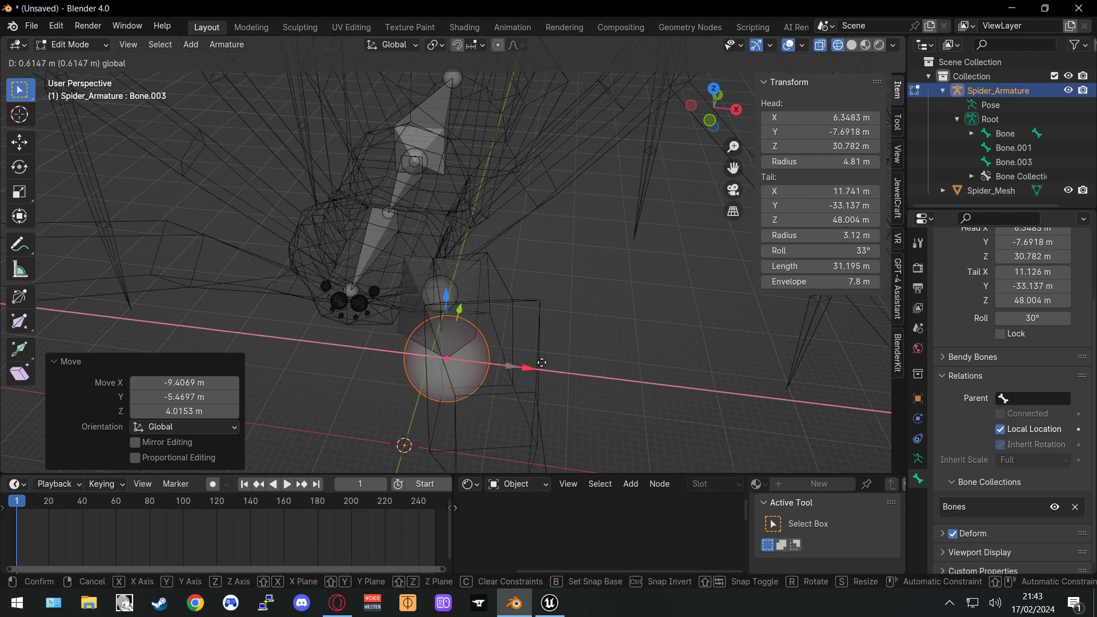
Fine-tune the tail joint within the leg's bend along Z, Y and X, to about X 13.3 m, Y -35.4 m and Z 49.1 m
{"action": "middle_click_drag", "start_coordinate": [574, 352], "coordinate": [545, 274]}
{"action": "middle_click_drag", "start_coordinate": [517, 317], "coordinate": [502, 253], "text": "shift"}
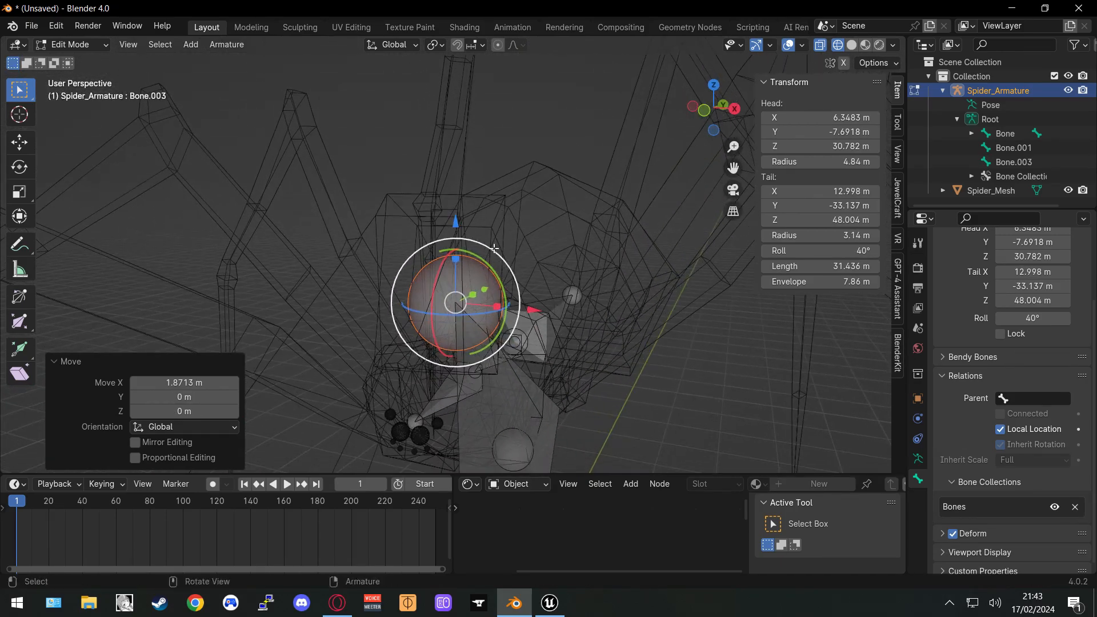
{"action": "left_click_drag", "start_coordinate": [458, 223], "coordinate": [457, 192]}
{"action": "middle_click_drag", "start_coordinate": [457, 192], "coordinate": [354, 181]}
{"action": "left_click_drag", "start_coordinate": [493, 269], "coordinate": [431, 272]}
{"action": "middle_click_drag", "start_coordinate": [431, 272], "coordinate": [504, 298]}
{"action": "left_click_drag", "start_coordinate": [530, 276], "coordinate": [547, 276]}
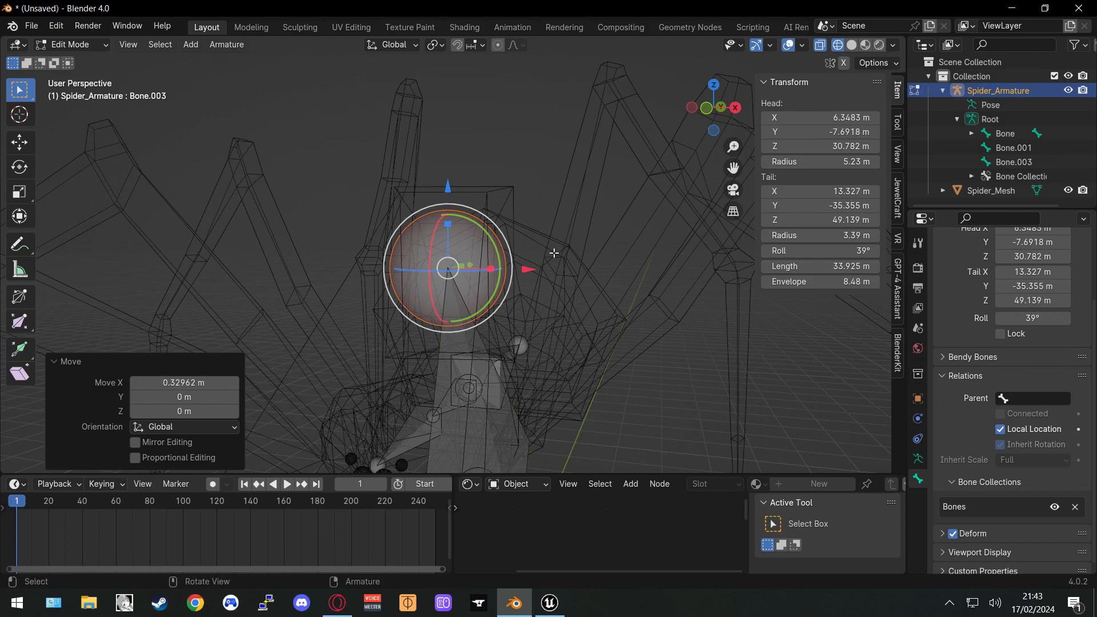
Turn on the display of bone axes in the spider armature's viewport display settings
{"action": "middle_click_drag", "start_coordinate": [568, 256], "coordinate": [587, 279]}
{"action": "middle_click_drag", "start_coordinate": [603, 211], "coordinate": [566, 278]}
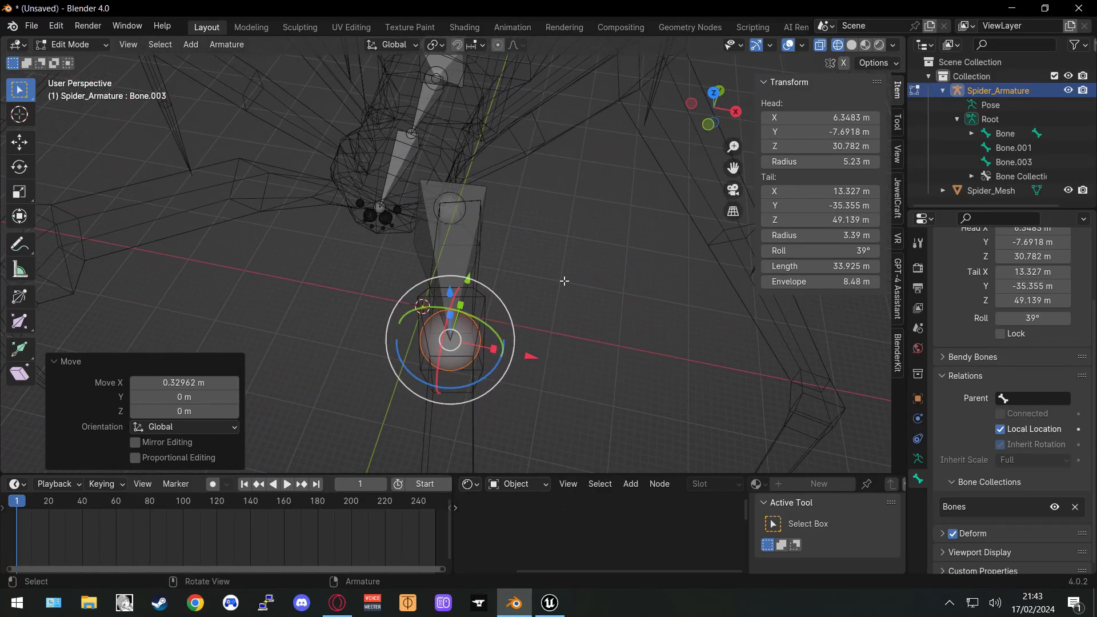
{"action": "scroll", "coordinate": [565, 278], "scroll_direction": "up", "scroll_amount": 1}
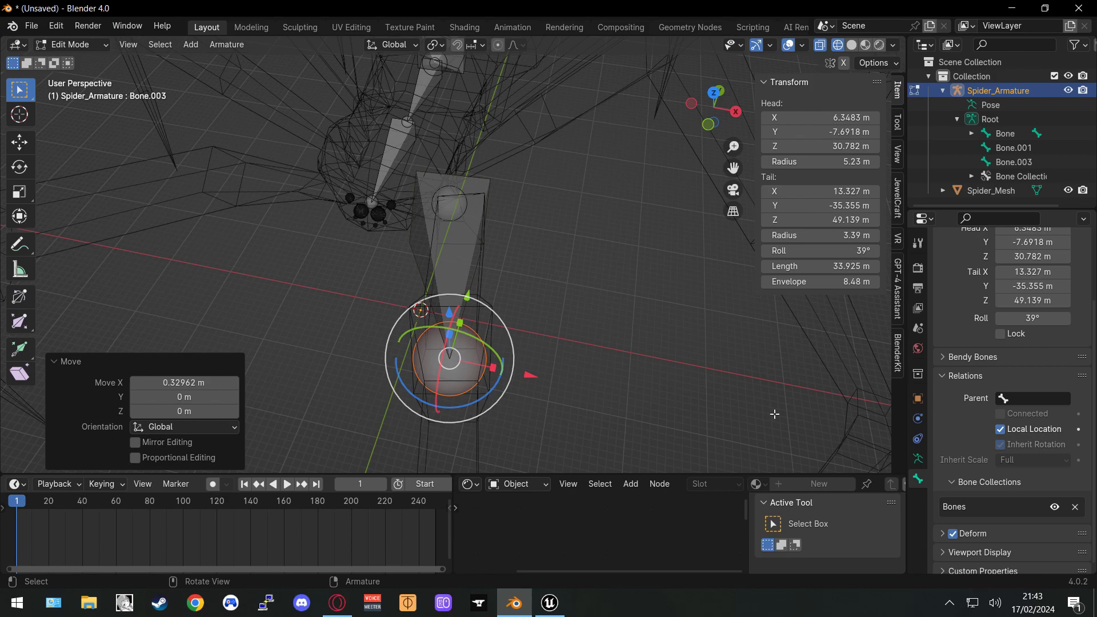
{"action": "left_click", "coordinate": [462, 232]}
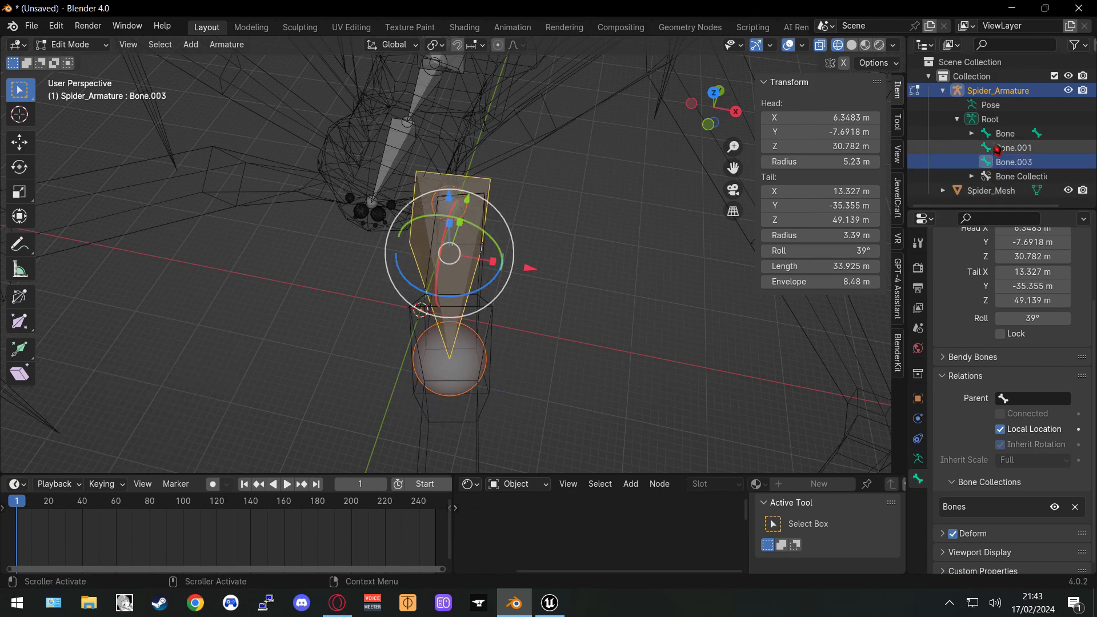
{"action": "left_click", "coordinate": [991, 119]}
{"action": "left_click", "coordinate": [996, 92]}
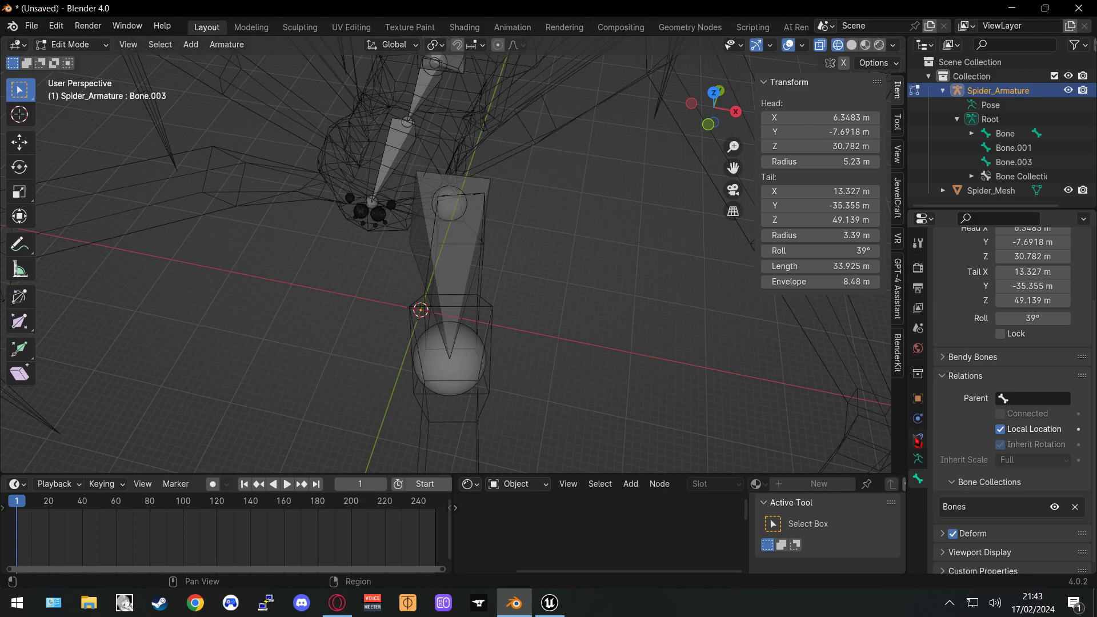
{"action": "left_click", "coordinate": [921, 460]}
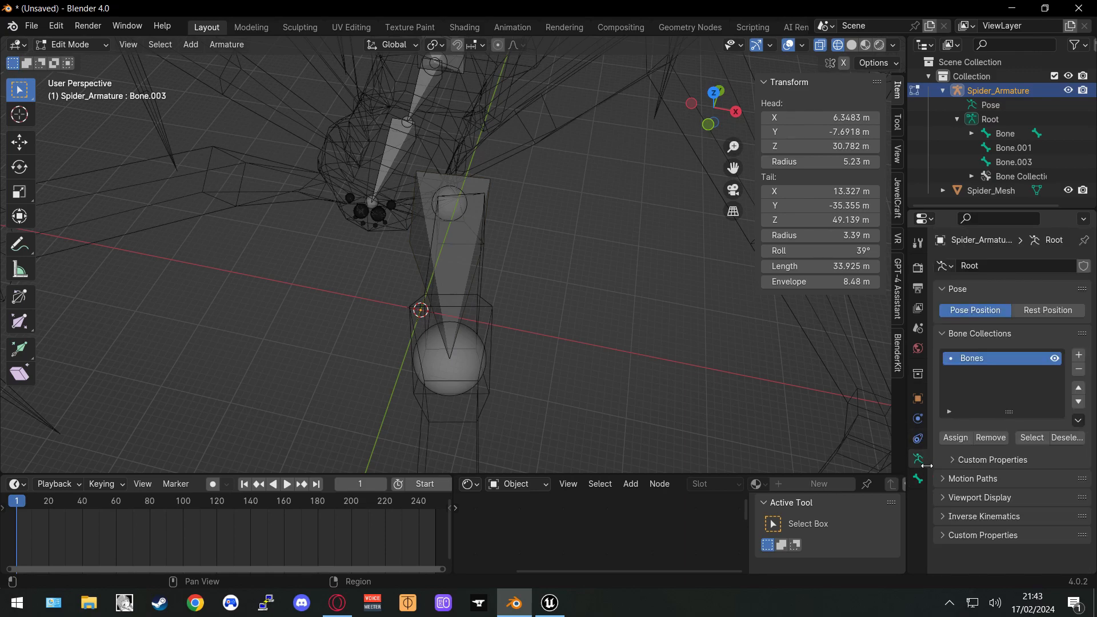
{"action": "left_click", "coordinate": [946, 498]}
{"action": "scroll", "coordinate": [946, 502], "scroll_direction": "down", "scroll_amount": 3}
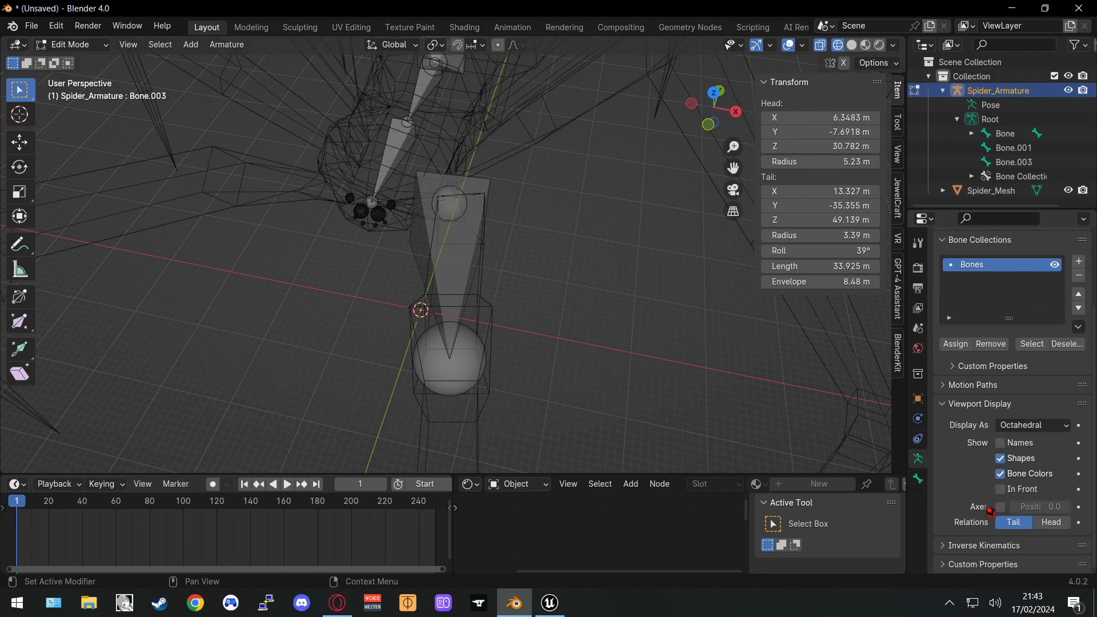
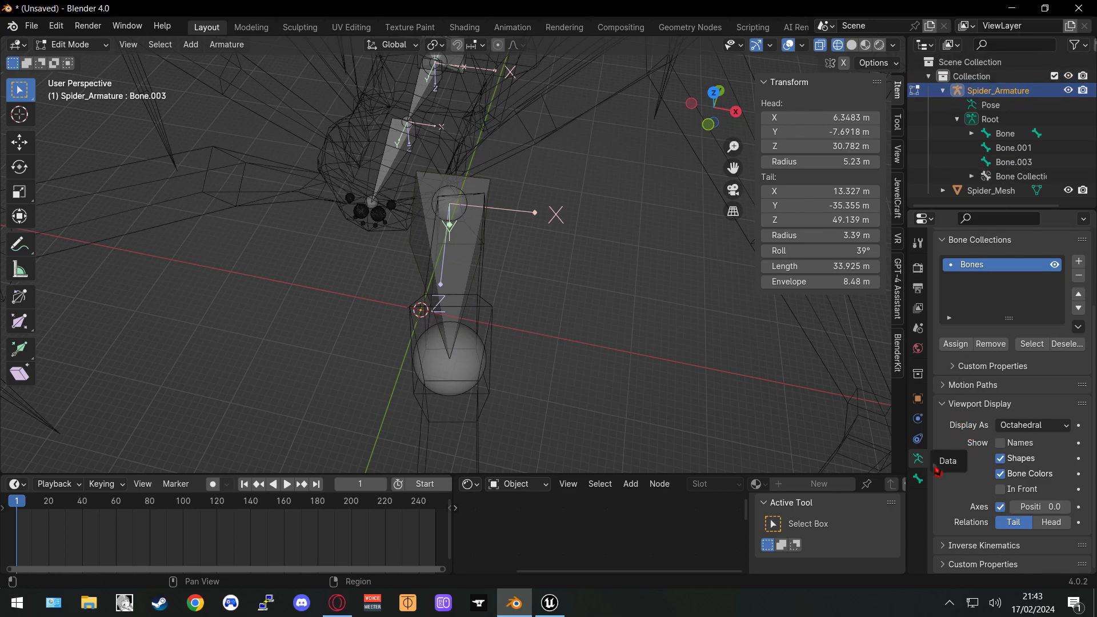
Examine how the leg bone's local axes are oriented compared with those of the body and head bones
{"action": "middle_click_drag", "start_coordinate": [614, 347], "coordinate": [586, 313]}
{"action": "middle_click_drag", "start_coordinate": [447, 315], "coordinate": [355, 227]}
{"action": "mouse_move", "coordinate": [473, 286]}
{"action": "middle_mouse_down"}
{"action": "mouse_move", "coordinate": [383, 283]}
{"action": "mouse_move", "coordinate": [597, 286]}
{"action": "mouse_move", "coordinate": [558, 304]}
{"action": "mouse_move", "coordinate": [558, 343]}
{"action": "mouse_move", "coordinate": [587, 349]}
{"action": "mouse_move", "coordinate": [509, 331]}
{"action": "mouse_move", "coordinate": [506, 345]}
{"action": "mouse_move", "coordinate": [560, 300]}
{"action": "mouse_move", "coordinate": [489, 290]}
{"action": "mouse_move", "coordinate": [470, 273]}
{"action": "middle_mouse_up"}
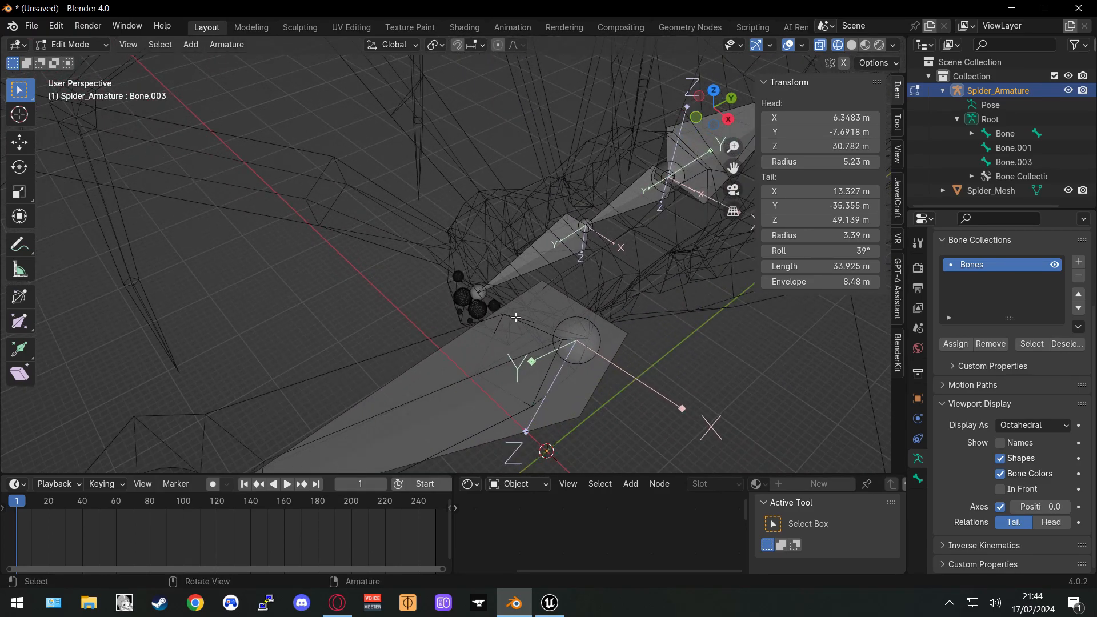
{"action": "middle_click_drag", "start_coordinate": [503, 321], "coordinate": [207, 149], "text": "shift"}
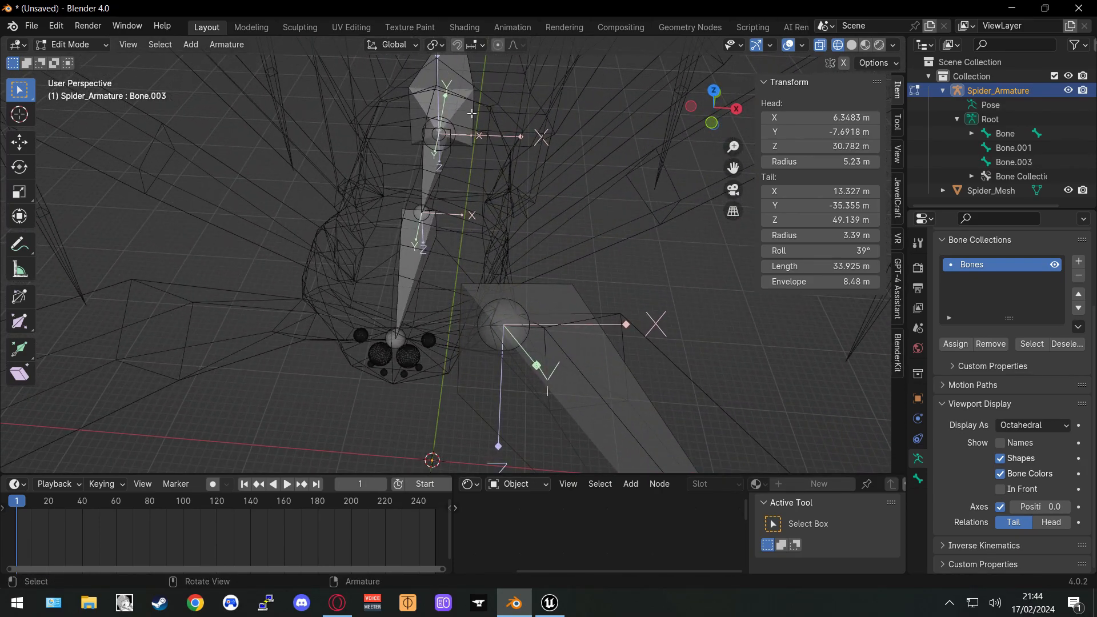
{"action": "middle_click_drag", "start_coordinate": [478, 284], "coordinate": [473, 257]}
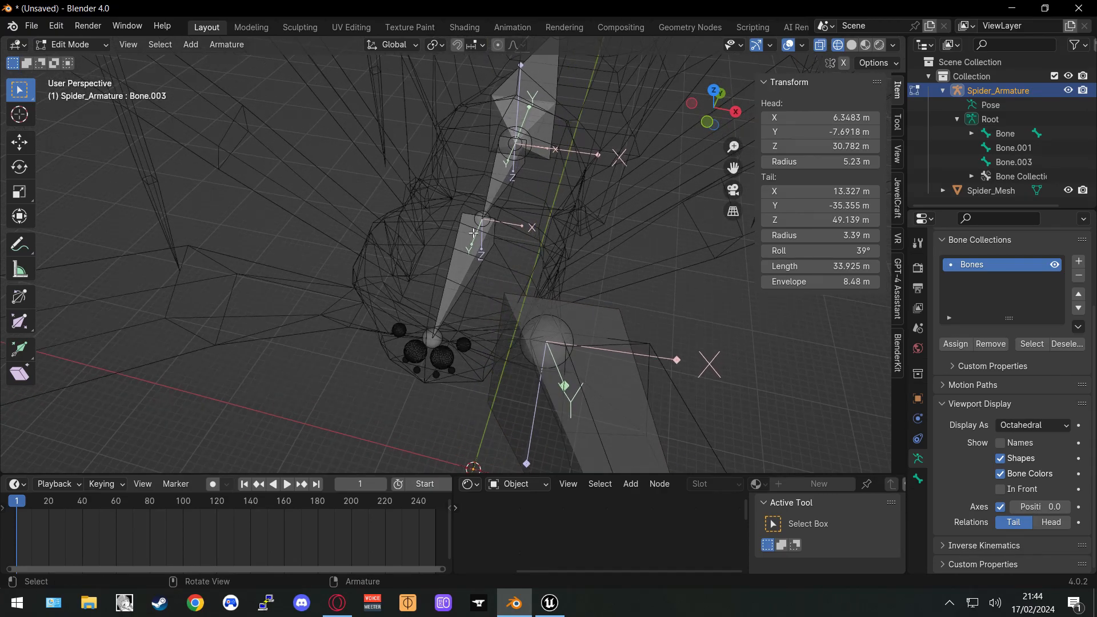
{"action": "middle_click_drag", "start_coordinate": [531, 198], "coordinate": [514, 215]}
{"action": "scroll", "coordinate": [525, 253], "scroll_direction": "down", "scroll_amount": 5}
{"action": "middle_click_drag", "start_coordinate": [474, 339], "coordinate": [460, 170]}
{"action": "middle_click_drag", "start_coordinate": [677, 227], "coordinate": [527, 366]}
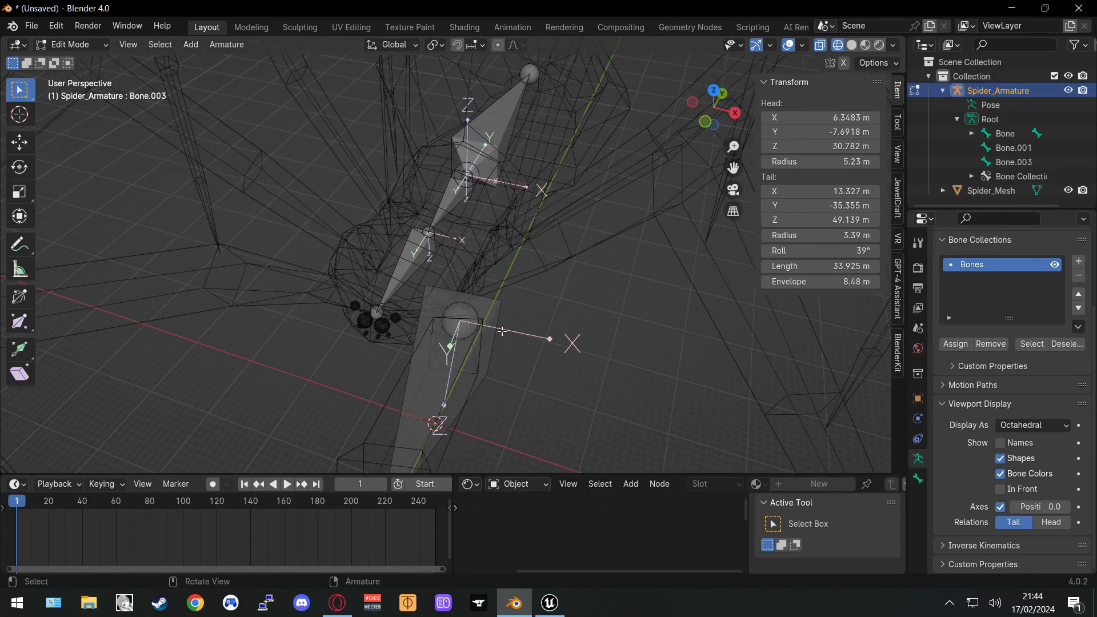
{"action": "middle_click_drag", "start_coordinate": [530, 400], "coordinate": [607, 266]}
{"action": "middle_click_drag", "start_coordinate": [544, 221], "coordinate": [555, 274]}
Set the first leg bone's roll to 48° to line its axes up with the leg
{"action": "left_click", "coordinate": [500, 286]}
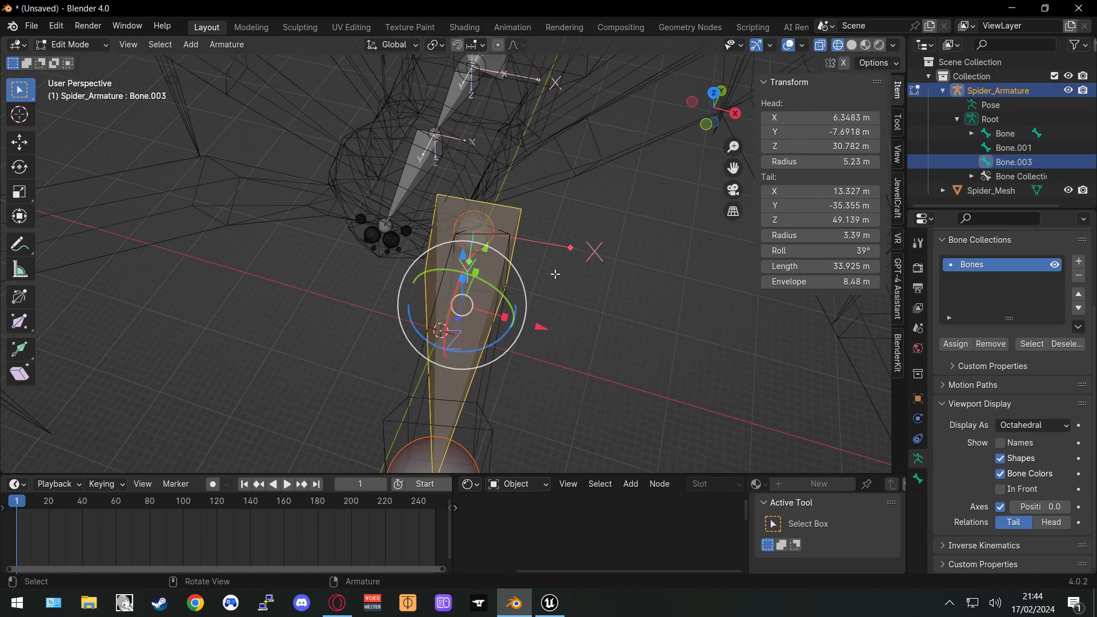
{"action": "left_click_drag", "start_coordinate": [502, 294], "coordinate": [495, 281]}
{"action": "right_click", "coordinate": [494, 281]}
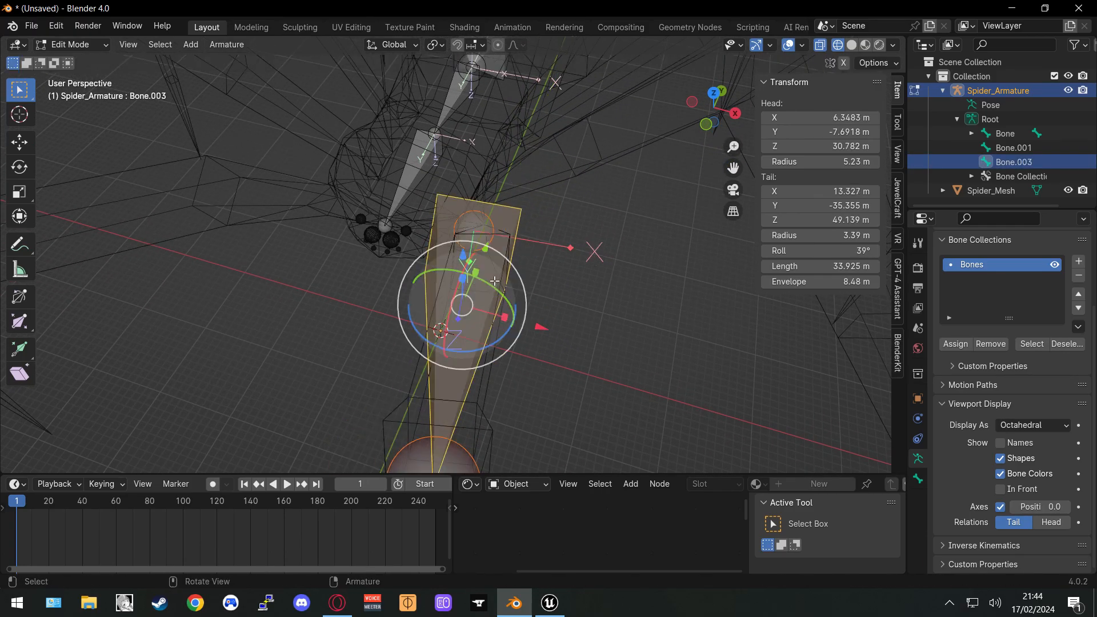
{"action": "mouse_move", "coordinate": [843, 250]}
{"action": "left_mouse_down"}
{"action": "mouse_move", "coordinate": [832, 250]}
{"action": "mouse_move", "coordinate": [869, 250]}
{"action": "mouse_move", "coordinate": [857, 250]}
{"action": "left_mouse_up"}
{"action": "middle_click_drag", "start_coordinate": [583, 286], "coordinate": [589, 258]}
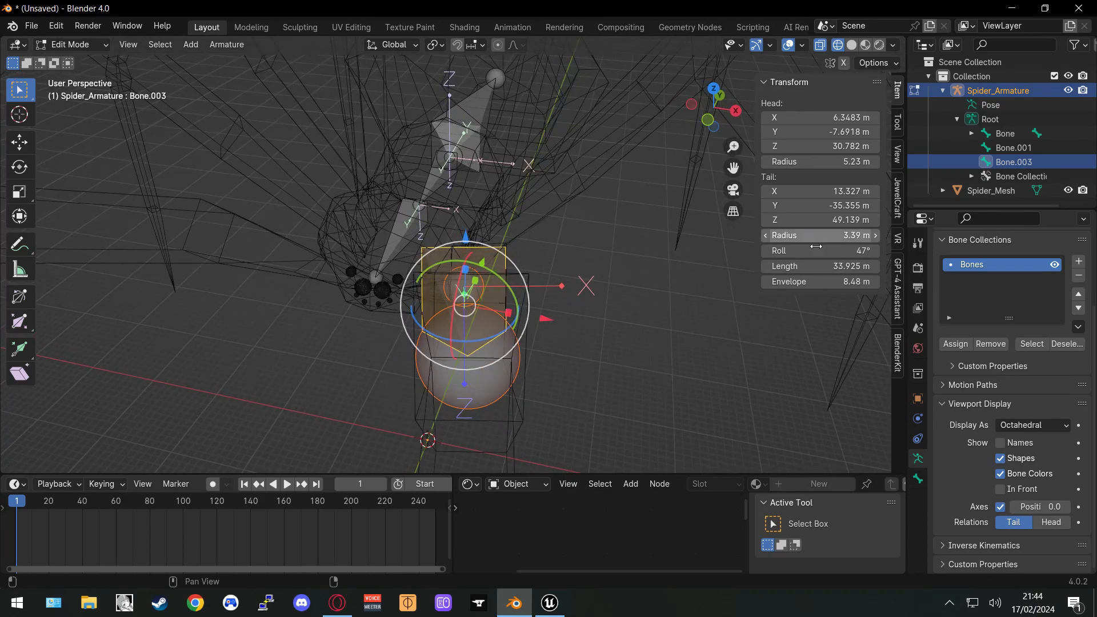
{"action": "left_click_drag", "start_coordinate": [817, 251], "coordinate": [817, 250]}
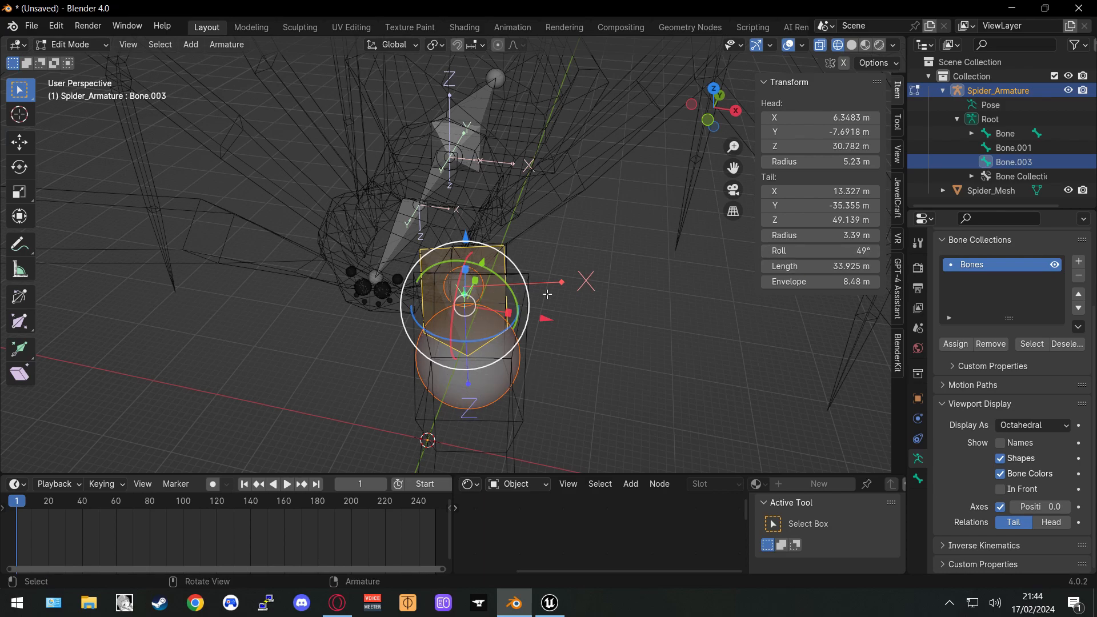
{"action": "left_click_drag", "start_coordinate": [823, 251], "coordinate": [823, 250]}
{"action": "middle_click_drag", "start_coordinate": [717, 318], "coordinate": [465, 276]}
{"action": "middle_click_drag", "start_coordinate": [478, 374], "coordinate": [631, 324], "text": "shift"}
{"action": "middle_click_drag", "start_coordinate": [449, 268], "coordinate": [515, 315], "text": "shift"}
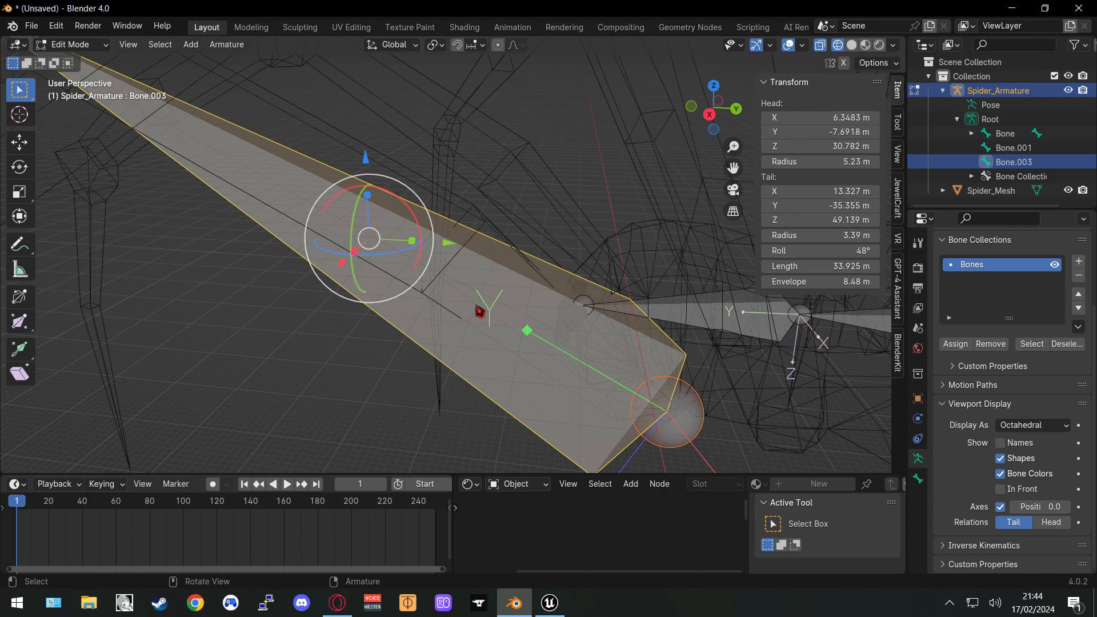
{"action": "middle_click_drag", "start_coordinate": [545, 376], "coordinate": [496, 336]}
{"action": "middle_click_drag", "start_coordinate": [382, 266], "coordinate": [403, 299]}
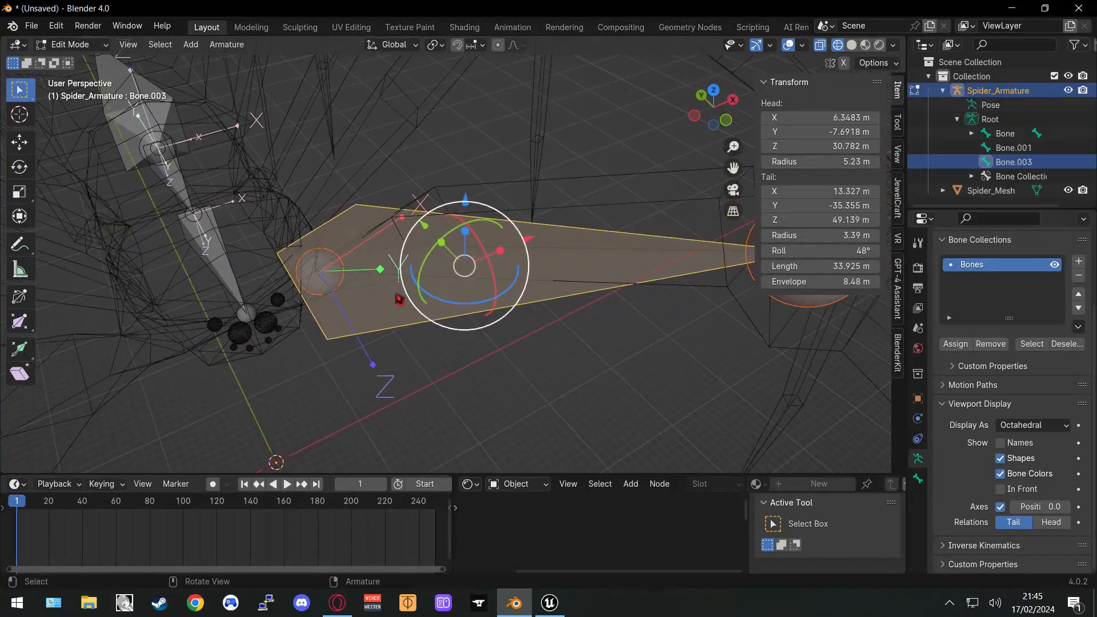
Extrude a second leg bone from the first leg bone's tail joint out to the front leg's next bend
{"action": "middle_click_drag", "start_coordinate": [431, 249], "coordinate": [486, 252]}
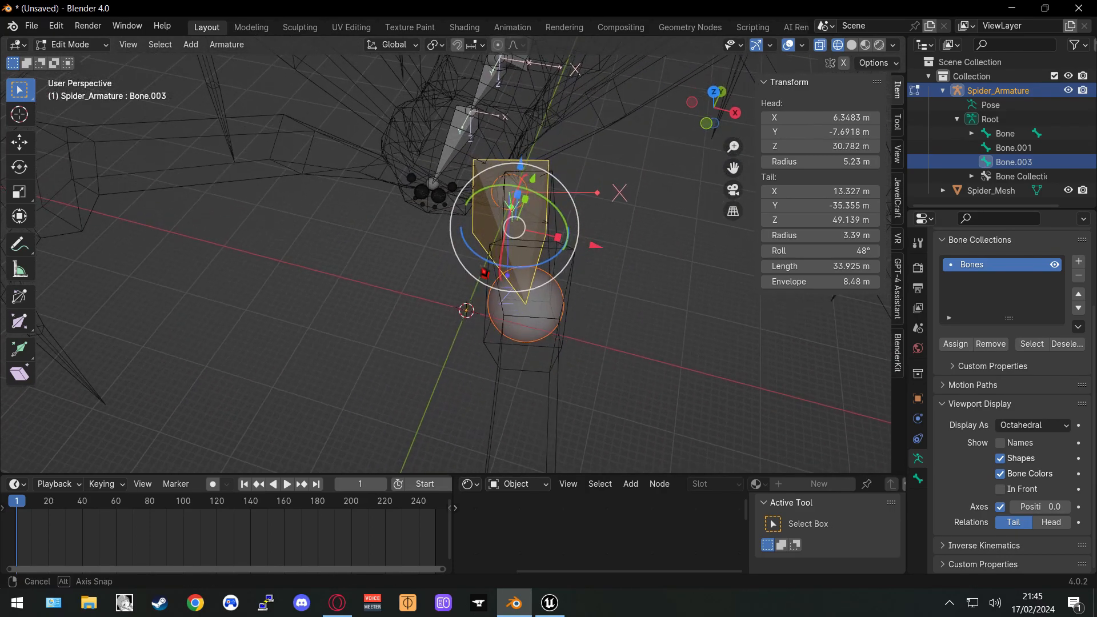
{"action": "left_click", "coordinate": [521, 332]}
{"action": "middle_click_drag", "start_coordinate": [521, 331], "coordinate": [415, 270]}
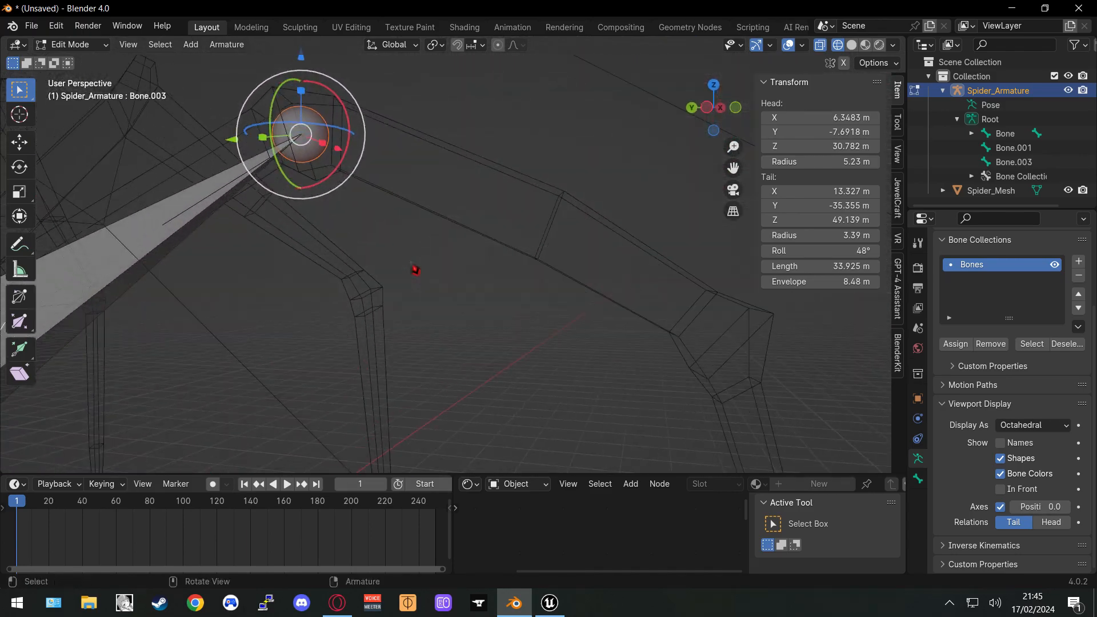
{"action": "key", "text": "e"}
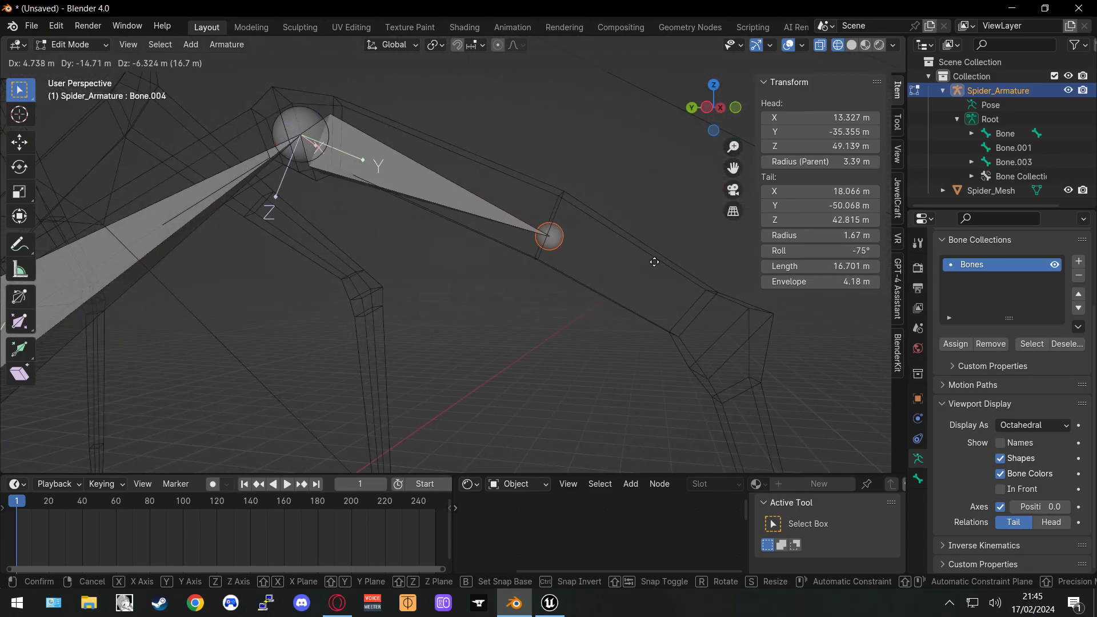
{"action": "left_click", "coordinate": [828, 377]}
Center the second leg bone's tail joint inside the leg's bend, at about X 18.8 m, Y -60.1 m and Z 36.5 m
{"action": "middle_click_drag", "start_coordinate": [832, 379], "coordinate": [606, 337]}
{"action": "left_click_drag", "start_coordinate": [484, 302], "coordinate": [467, 300]}
{"action": "left_click_drag", "start_coordinate": [546, 225], "coordinate": [546, 212]}
{"action": "middle_click_drag", "start_coordinate": [607, 239], "coordinate": [526, 250]}
{"action": "middle_click_drag", "start_coordinate": [394, 288], "coordinate": [434, 247], "text": "shift"}
{"action": "left_click_drag", "start_coordinate": [487, 258], "coordinate": [443, 260]}
{"action": "middle_click_drag", "start_coordinate": [443, 259], "coordinate": [347, 263]}
{"action": "left_click_drag", "start_coordinate": [379, 250], "coordinate": [370, 251]}
{"action": "left_click_drag", "start_coordinate": [296, 177], "coordinate": [297, 180]}
Select the second leg bone and compare its local axes with the first leg bone's to adjust its roll
{"action": "middle_click_drag", "start_coordinate": [297, 181], "coordinate": [516, 203]}
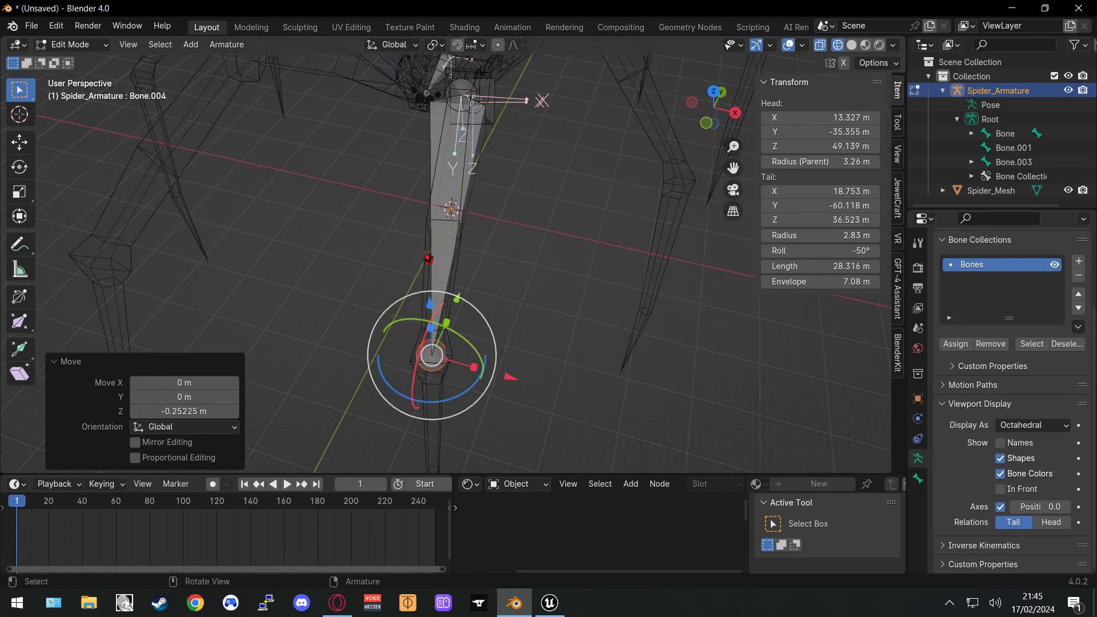
{"action": "left_click", "coordinate": [428, 258]}
{"action": "middle_click_drag", "start_coordinate": [411, 183], "coordinate": [388, 145]}
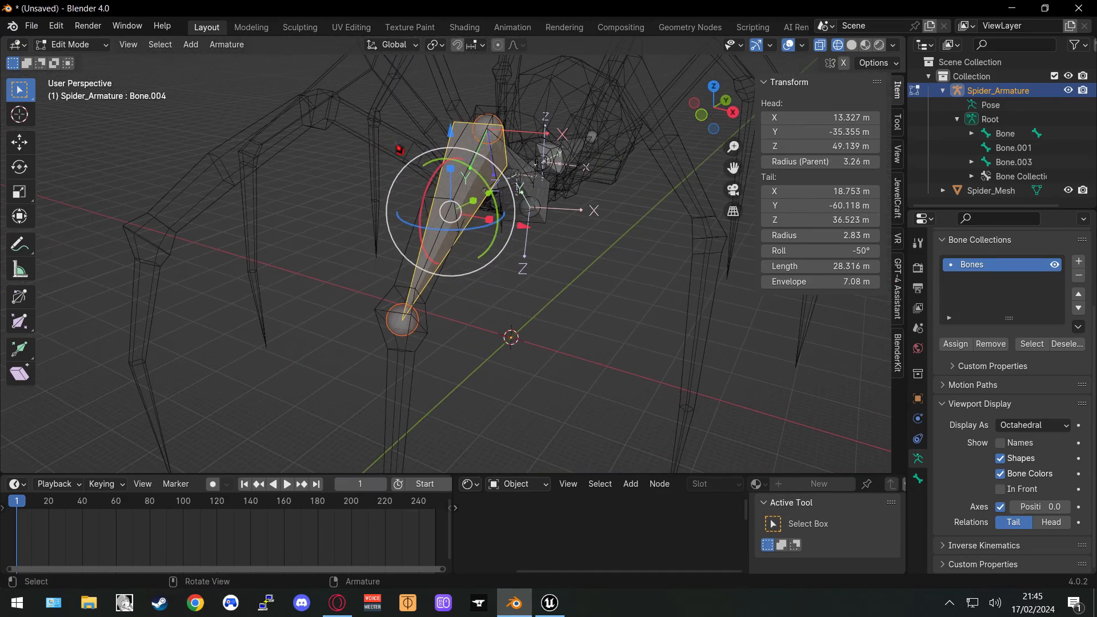
{"action": "middle_click_drag", "start_coordinate": [464, 178], "coordinate": [572, 205]}
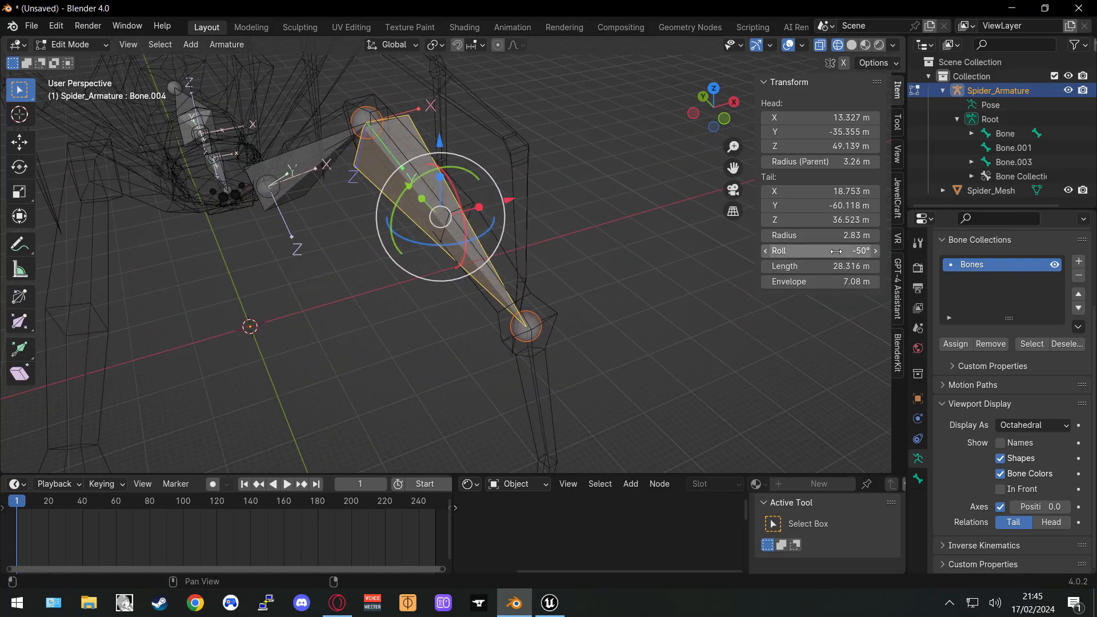
Extrude a lower-leg bone from the tail of the selected leg bone and stretch it down toward the foot, about 33.6 m long
{"action": "middle_click_drag", "start_coordinate": [743, 259], "coordinate": [603, 310]}
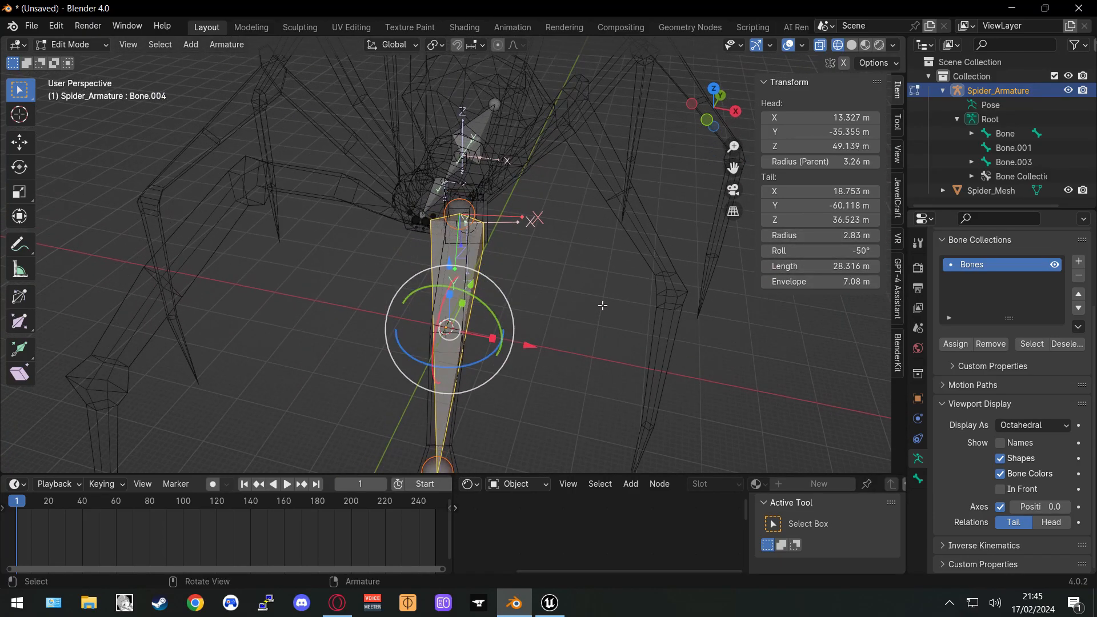
{"action": "middle_click_drag", "start_coordinate": [592, 222], "coordinate": [591, 230]}
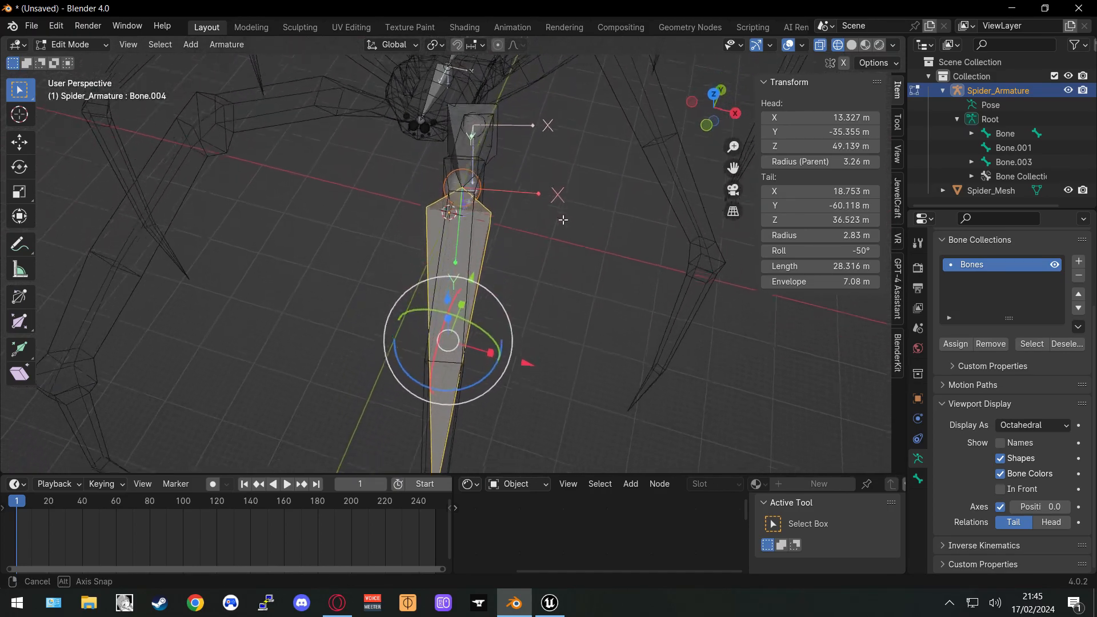
{"action": "middle_click_drag", "start_coordinate": [609, 265], "coordinate": [667, 342]}
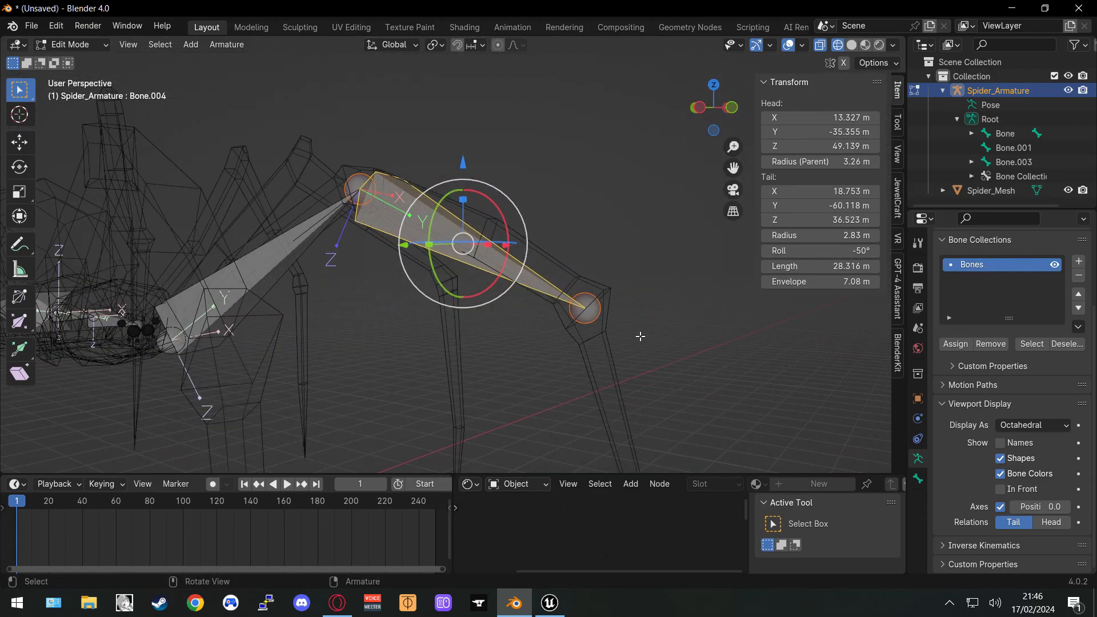
{"action": "key", "text": "e"}
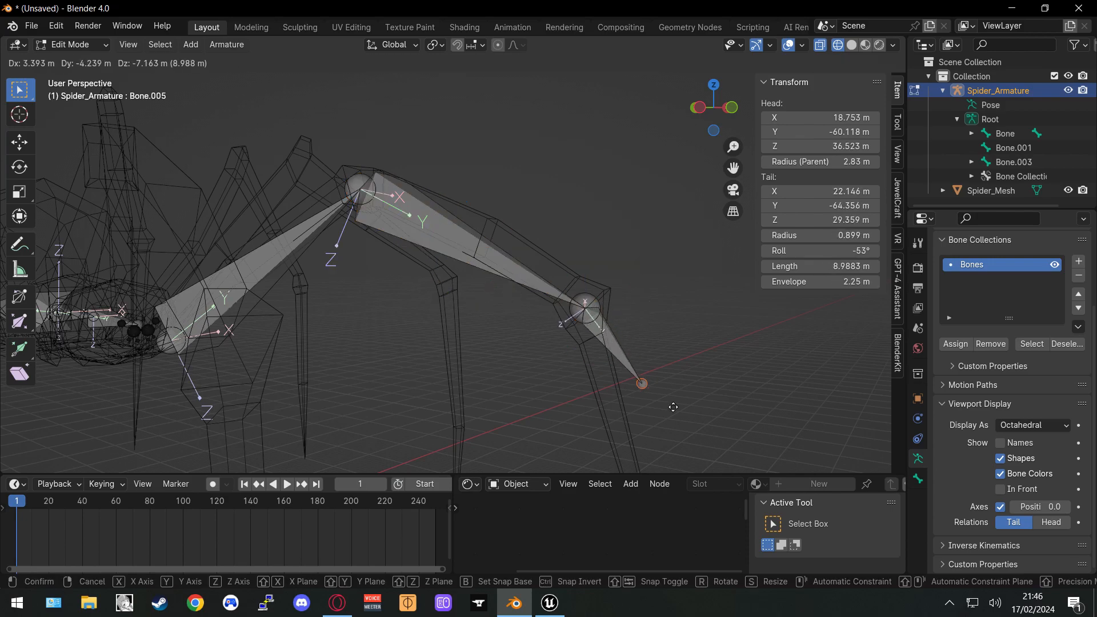
{"action": "left_click", "coordinate": [655, 432]}
{"action": "middle_click_drag", "start_coordinate": [654, 431], "coordinate": [526, 251], "text": "shift"}
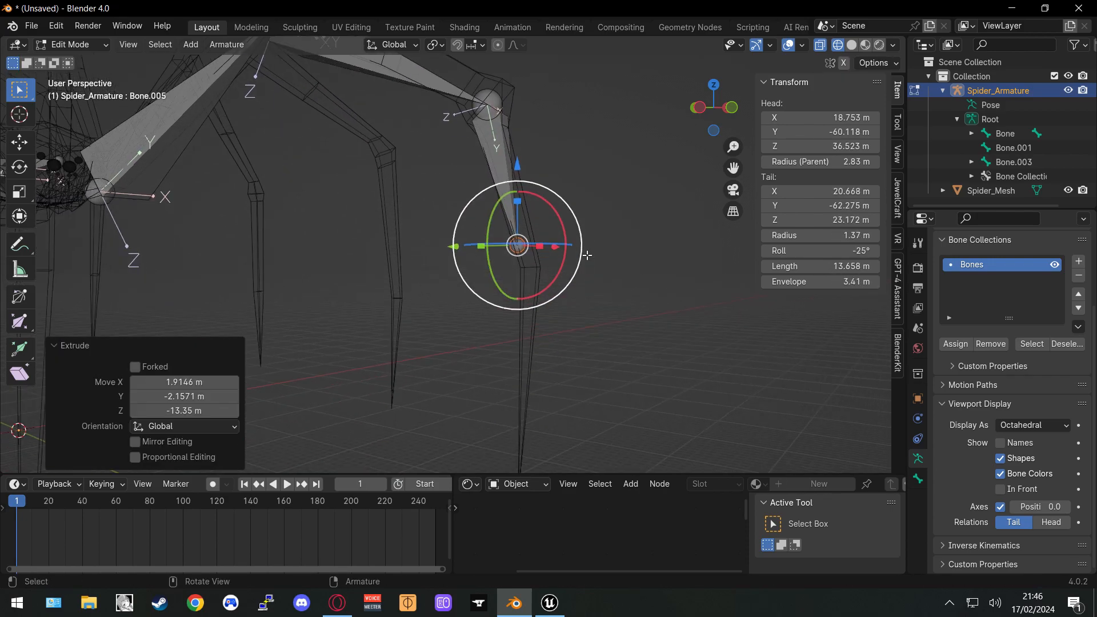
{"action": "key", "text": "g"}
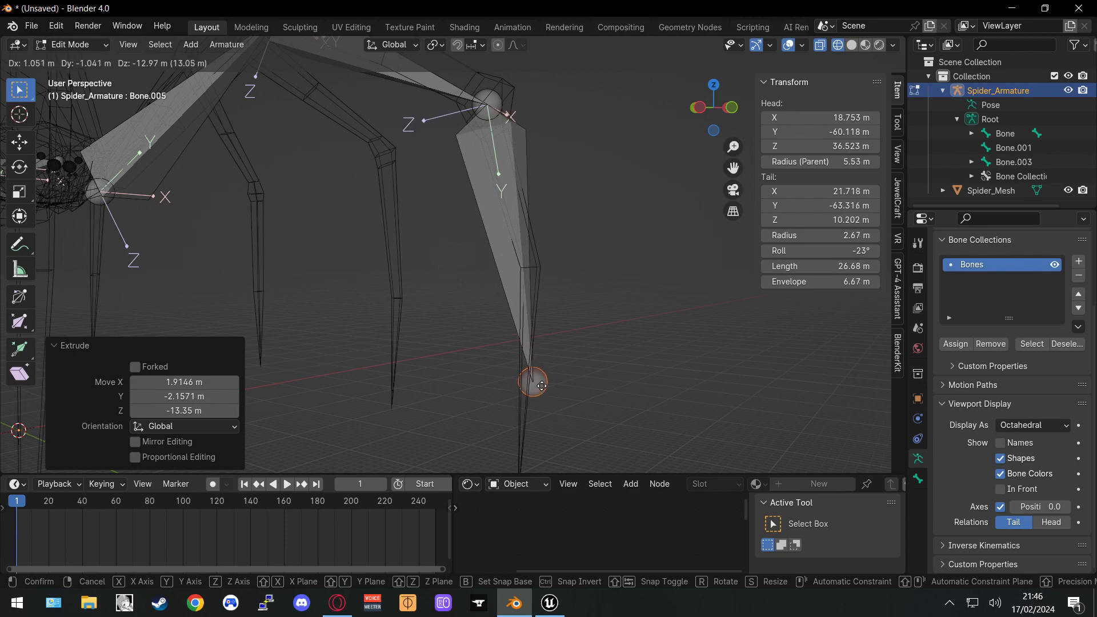
{"action": "left_click", "coordinate": [529, 456]}
Lower the new bone's tail about 3 m along Z to the foot tip and set its tail Z to 0 m
{"action": "middle_click_drag", "start_coordinate": [530, 456], "coordinate": [533, 399]}
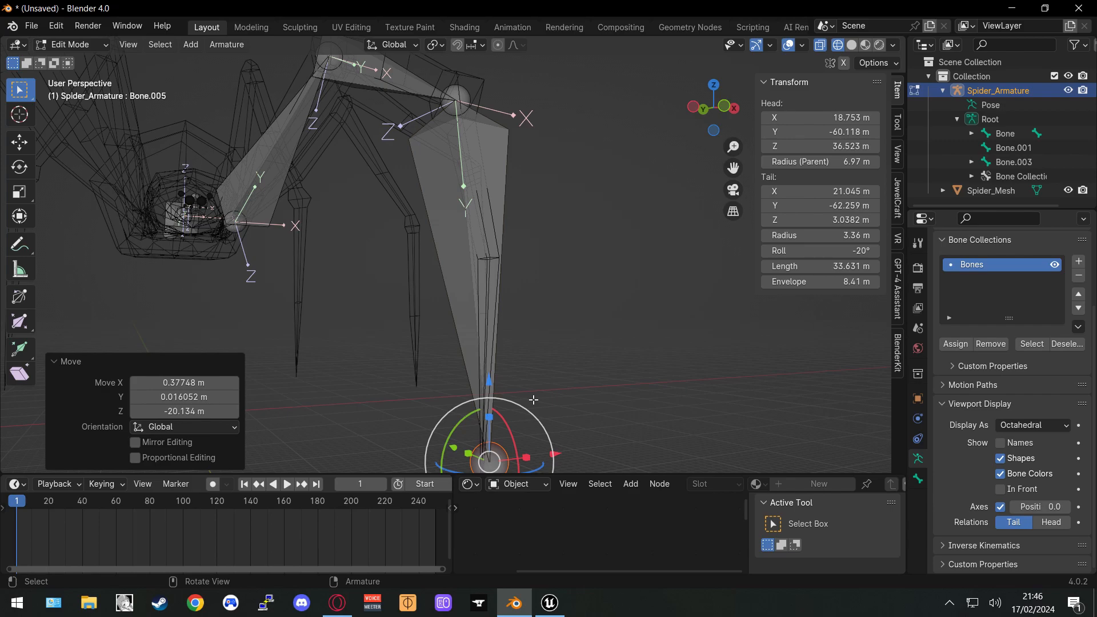
{"action": "middle_click_drag", "start_coordinate": [492, 320], "coordinate": [558, 267]}
{"action": "middle_click_drag", "start_coordinate": [524, 236], "coordinate": [514, 271]}
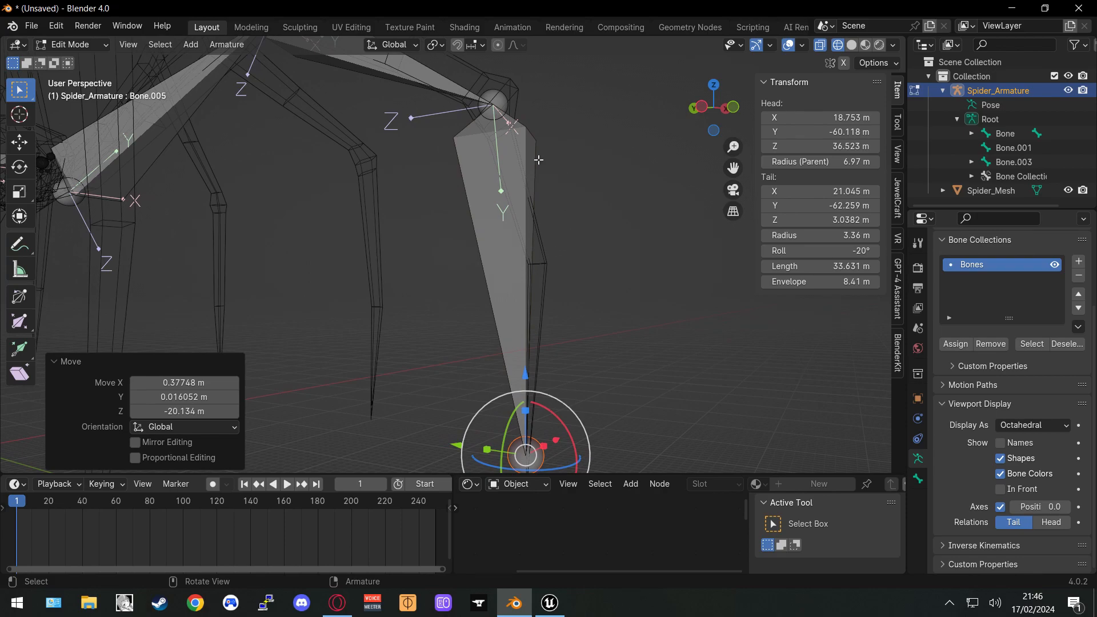
{"action": "middle_click_drag", "start_coordinate": [411, 229], "coordinate": [432, 297]}
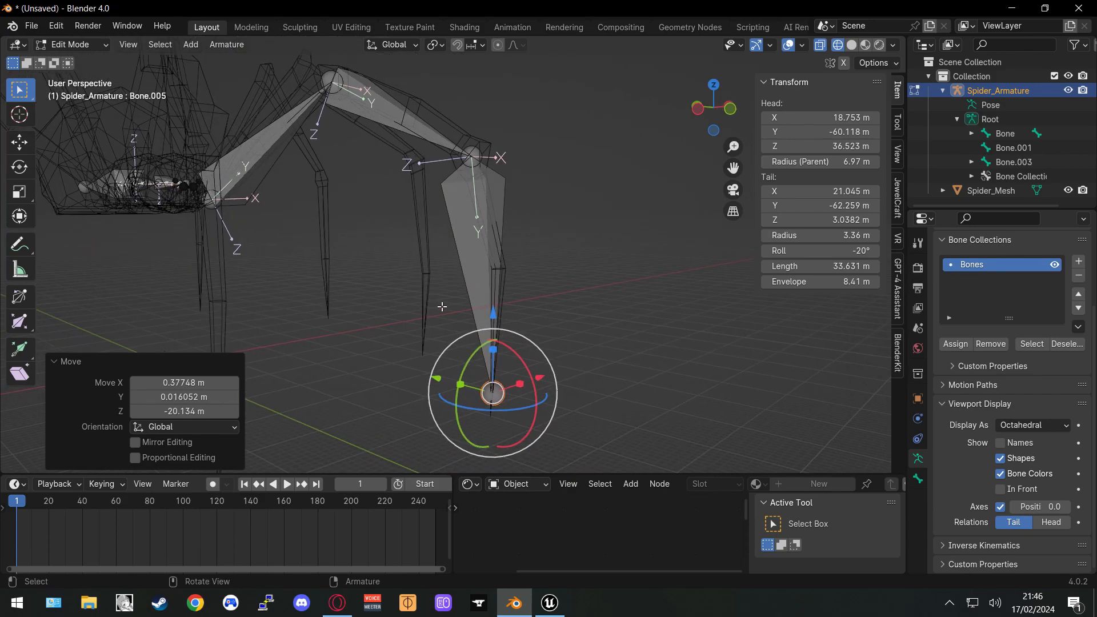
{"action": "scroll", "coordinate": [442, 307], "scroll_direction": "up", "scroll_amount": 2}
{"action": "scroll", "coordinate": [471, 240], "scroll_direction": "up", "scroll_amount": 2}
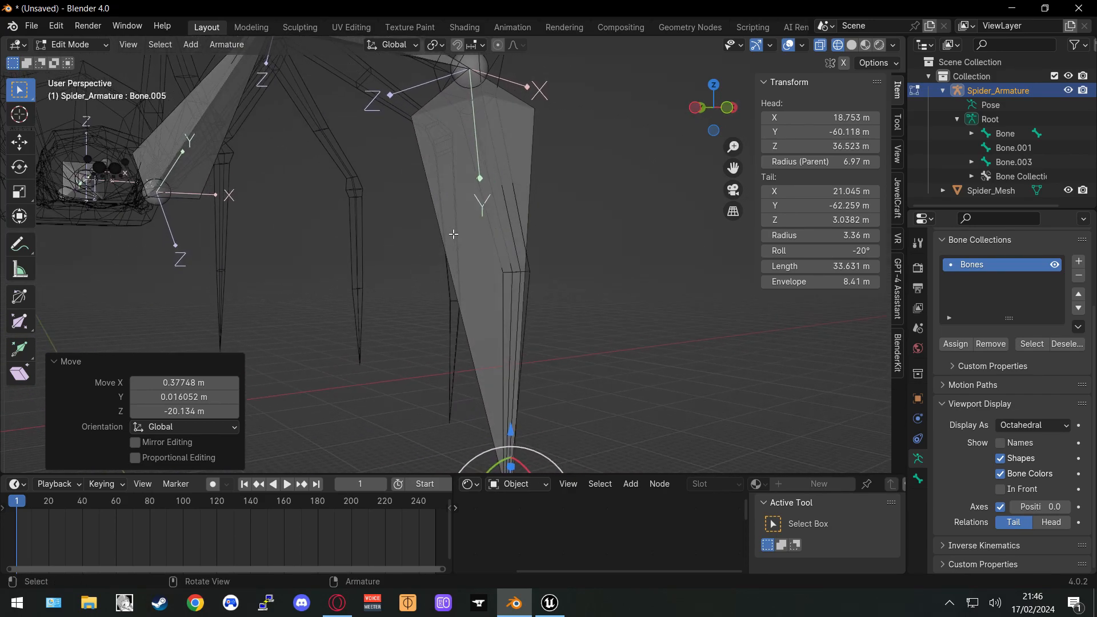
{"action": "middle_click_drag", "start_coordinate": [453, 234], "coordinate": [440, 198]}
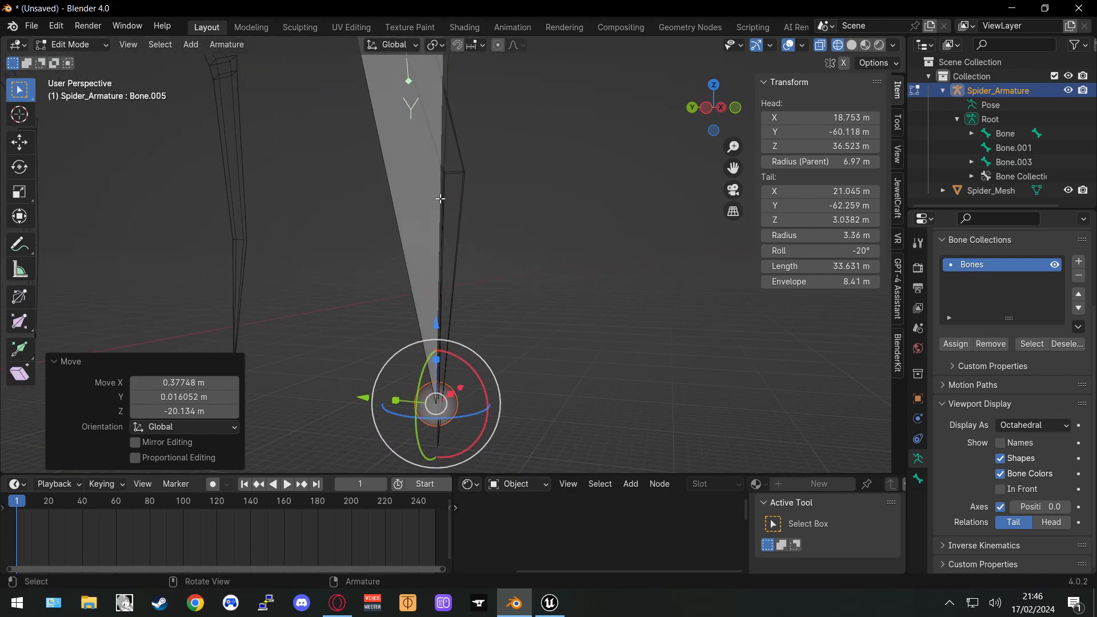
{"action": "middle_click_drag", "start_coordinate": [487, 267], "coordinate": [485, 214], "text": "shift"}
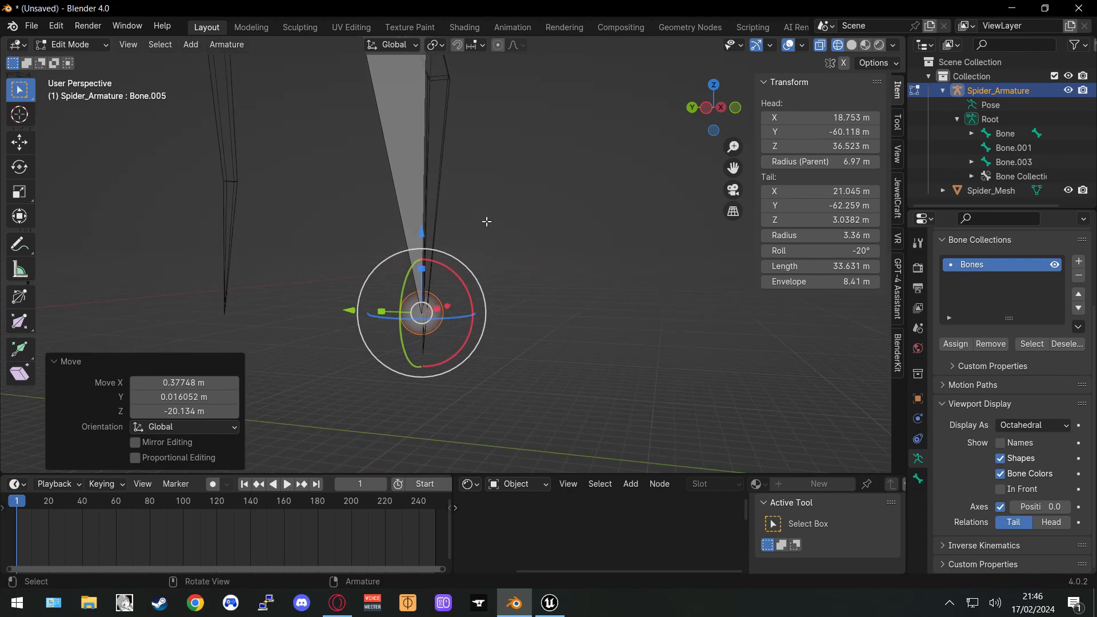
{"action": "middle_click_drag", "start_coordinate": [530, 261], "coordinate": [574, 263]}
{"action": "left_click_drag", "start_coordinate": [501, 194], "coordinate": [497, 284]}
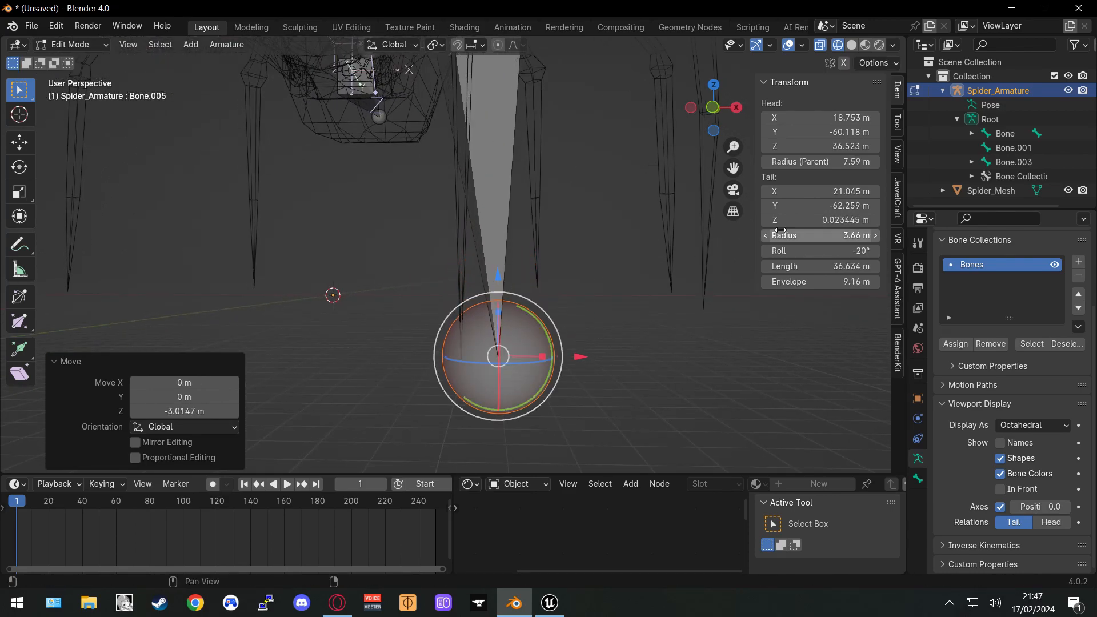
{"action": "left_click", "coordinate": [802, 223]}
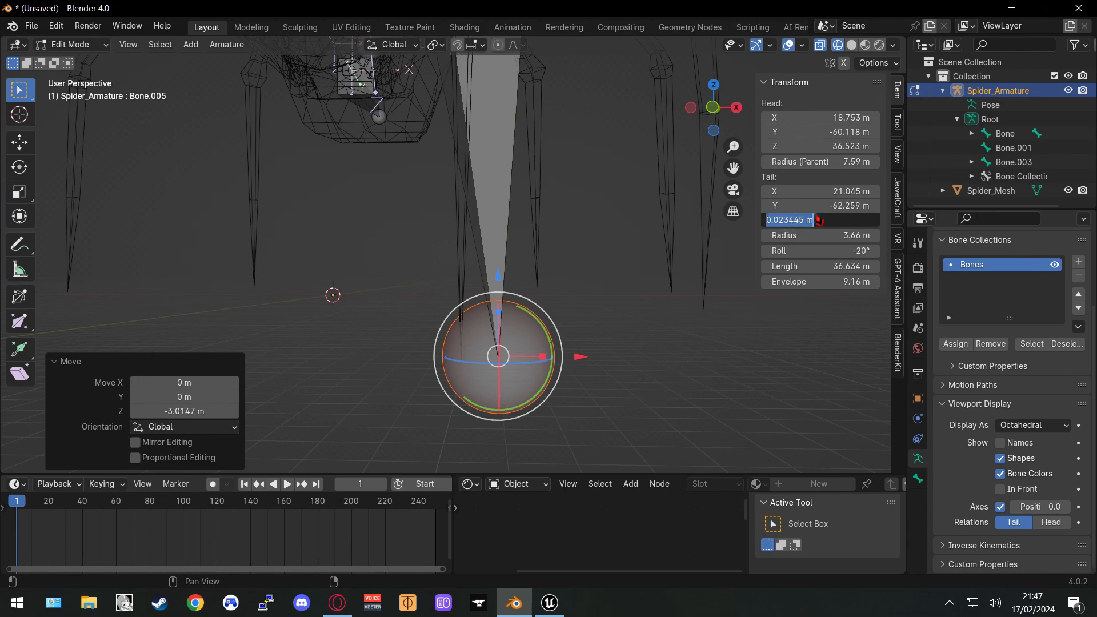
{"action": "type", "text": "0"}
{"action": "key", "text": "Return"}
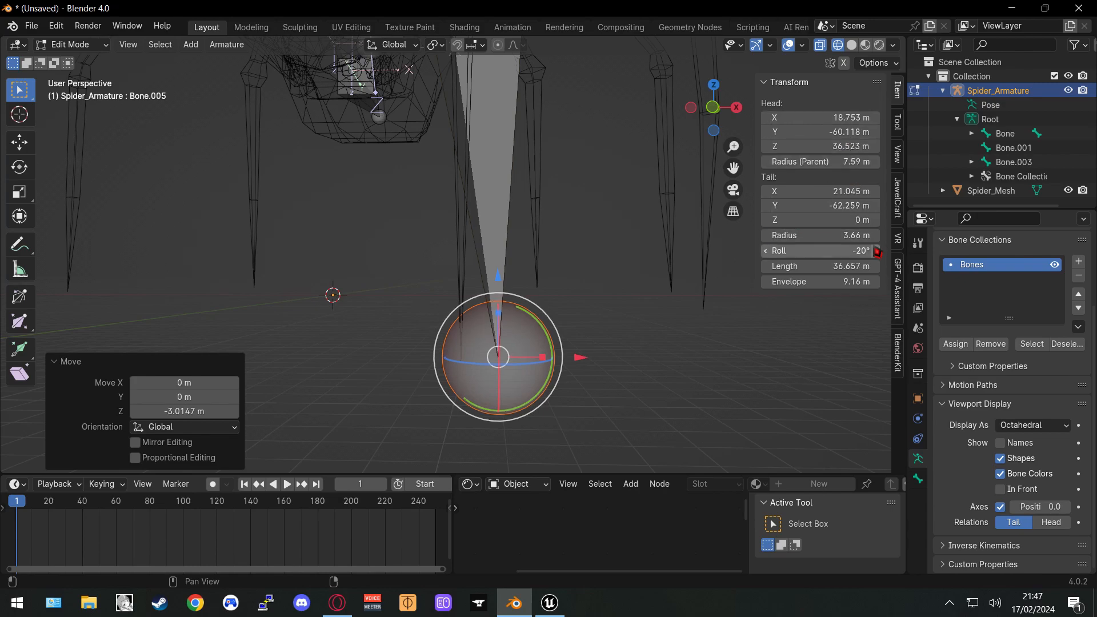
Shift the lower-leg bone's tail about -1.2 m along X and about -0.59 m along Y to centre it in the foot tip
{"action": "middle_click_drag", "start_coordinate": [645, 308], "coordinate": [601, 348]}
{"action": "left_click_drag", "start_coordinate": [606, 349], "coordinate": [571, 350]}
{"action": "middle_click_drag", "start_coordinate": [571, 350], "coordinate": [545, 347]}
{"action": "scroll", "coordinate": [545, 347], "scroll_direction": "up", "scroll_amount": 2}
{"action": "middle_click_drag", "start_coordinate": [598, 369], "coordinate": [539, 284], "text": "shift"}
{"action": "scroll", "coordinate": [539, 284], "scroll_direction": "up", "scroll_amount": 3}
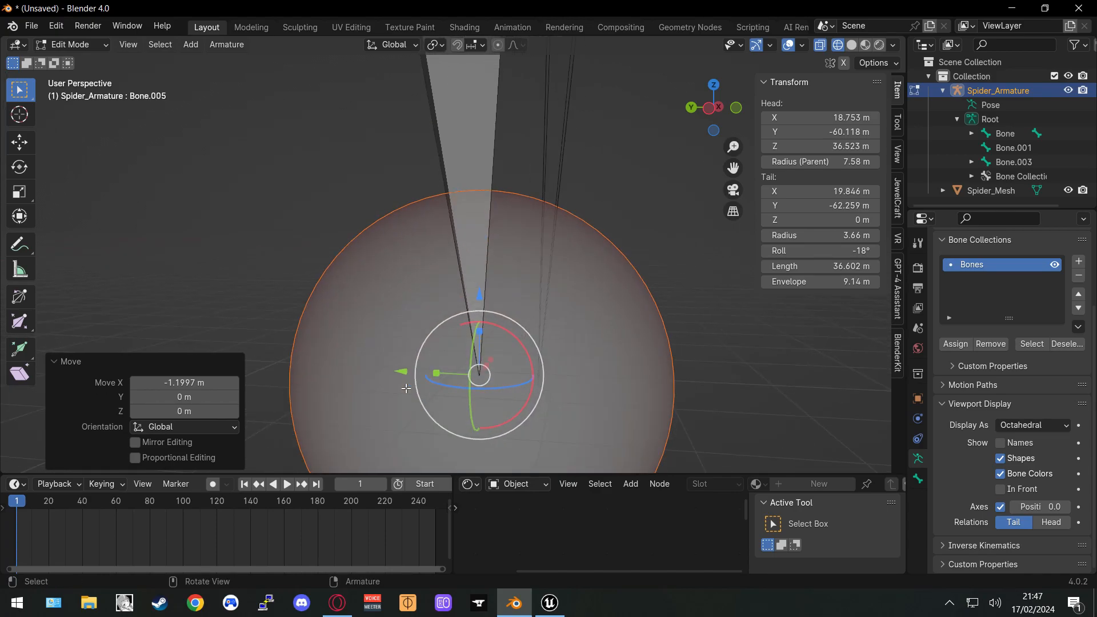
{"action": "left_click_drag", "start_coordinate": [399, 373], "coordinate": [457, 374]}
{"action": "middle_click_drag", "start_coordinate": [457, 374], "coordinate": [417, 362]}
{"action": "left_click_drag", "start_coordinate": [489, 373], "coordinate": [491, 374]}
{"action": "middle_click_drag", "start_coordinate": [491, 374], "coordinate": [548, 326]}
Nudge the lower-leg bone's tail about 0.03 m down along Z and reset its tail Z to 0 m
{"action": "left_click_drag", "start_coordinate": [556, 337], "coordinate": [556, 340]}
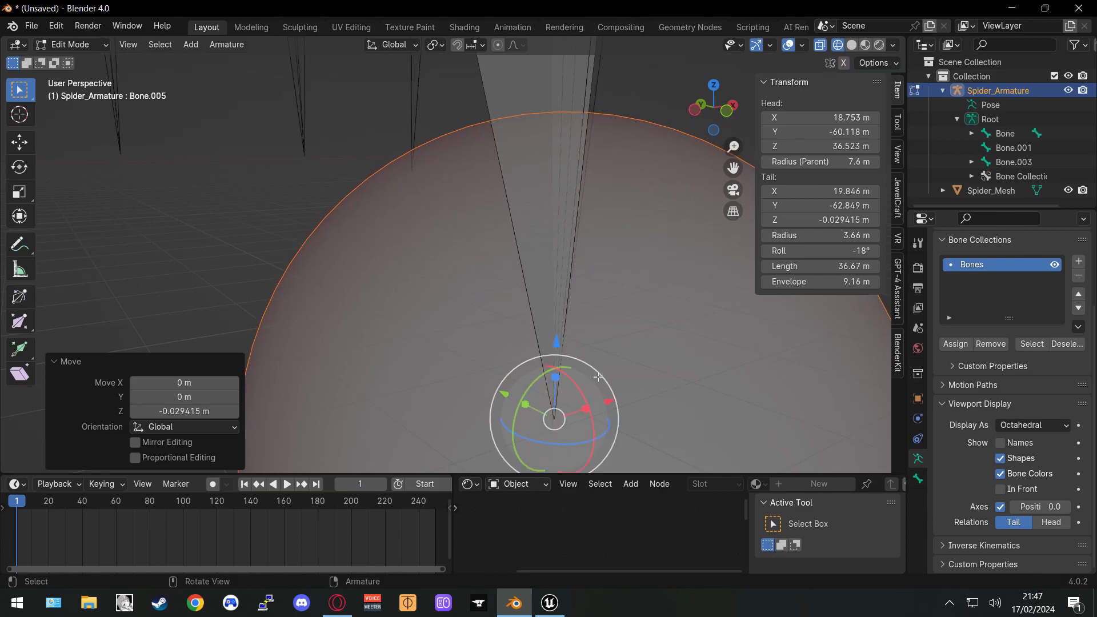
{"action": "middle_click_drag", "start_coordinate": [590, 369], "coordinate": [557, 344]}
{"action": "left_click", "coordinate": [828, 219]}
{"action": "type", "text": "0"}
{"action": "key", "text": "Return"}
Select the lower-leg bone and set its roll to -14° to align its axes with the leg
{"action": "middle_click_drag", "start_coordinate": [656, 274], "coordinate": [565, 212]}
{"action": "middle_click_drag", "start_coordinate": [466, 204], "coordinate": [485, 331], "text": "shift"}
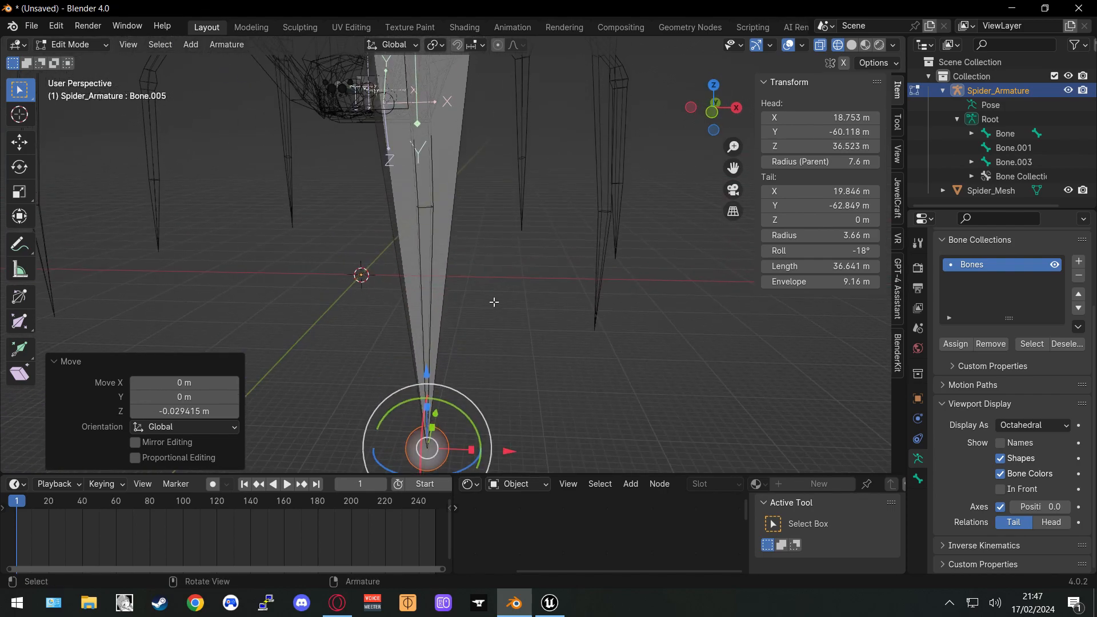
{"action": "scroll", "coordinate": [497, 233], "scroll_direction": "down", "scroll_amount": 5}
{"action": "middle_click_drag", "start_coordinate": [497, 232], "coordinate": [509, 345]}
{"action": "scroll", "coordinate": [476, 243], "scroll_direction": "up", "scroll_amount": 4}
{"action": "scroll", "coordinate": [476, 243], "scroll_direction": "up", "scroll_amount": 2}
{"action": "left_click", "coordinate": [452, 247]}
{"action": "middle_click_drag", "start_coordinate": [471, 197], "coordinate": [483, 222]}
{"action": "middle_click_drag", "start_coordinate": [487, 169], "coordinate": [516, 383], "text": "shift"}
{"action": "middle_click_drag", "start_coordinate": [526, 233], "coordinate": [531, 337], "text": "shift"}
{"action": "middle_click_drag", "start_coordinate": [541, 236], "coordinate": [533, 253]}
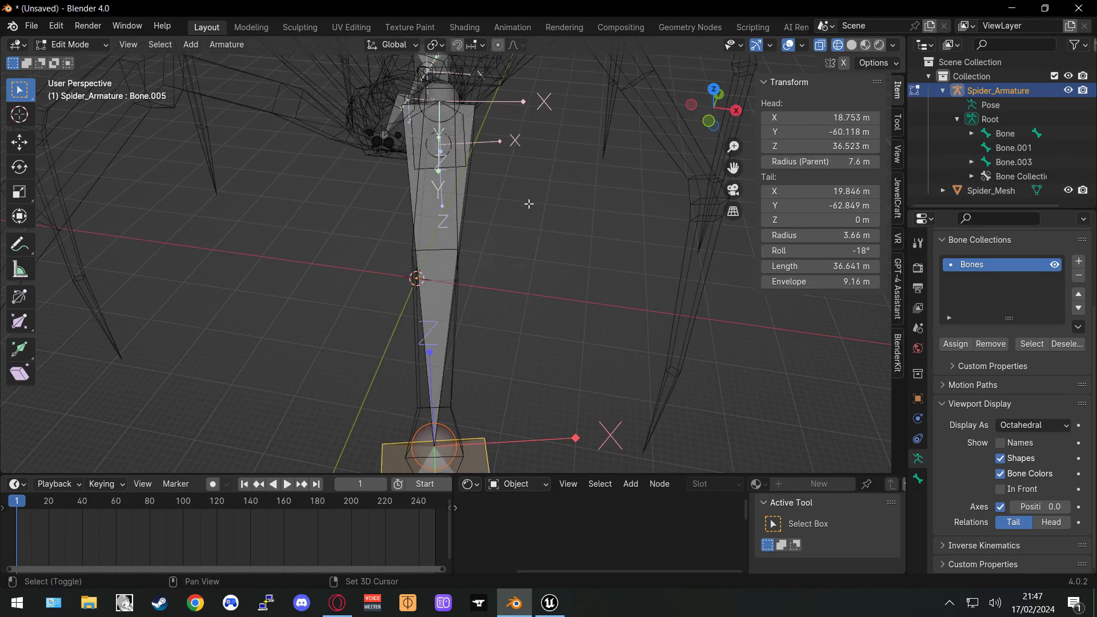
{"action": "middle_click_drag", "start_coordinate": [529, 199], "coordinate": [524, 345], "text": "shift"}
{"action": "scroll", "coordinate": [519, 354], "scroll_direction": "down", "scroll_amount": 1}
{"action": "middle_click_drag", "start_coordinate": [507, 396], "coordinate": [496, 248], "text": "shift"}
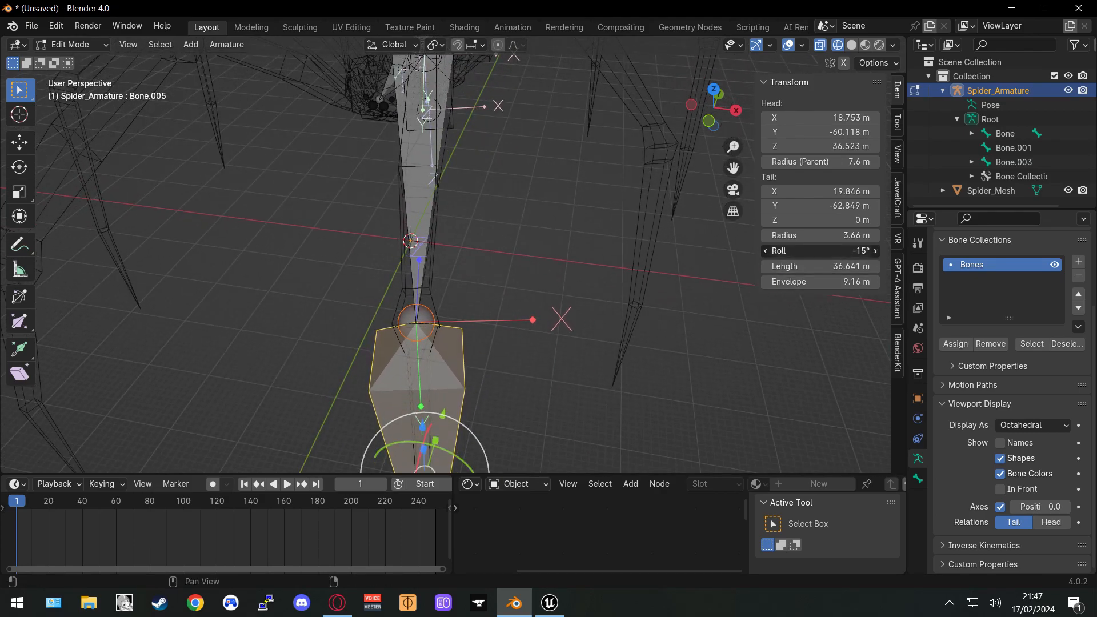
{"action": "mouse_move", "coordinate": [532, 324]}
{"action": "middle_mouse_down", "text": "shift"}
{"action": "mouse_move", "coordinate": [577, 293]}
{"action": "mouse_move", "coordinate": [575, 306]}
{"action": "mouse_move", "coordinate": [536, 310]}
{"action": "middle_mouse_up", "text": "shift"}
{"action": "scroll", "coordinate": [576, 302], "scroll_direction": "up", "scroll_amount": 4}
{"action": "left_click_drag", "start_coordinate": [811, 250], "coordinate": [816, 250]}
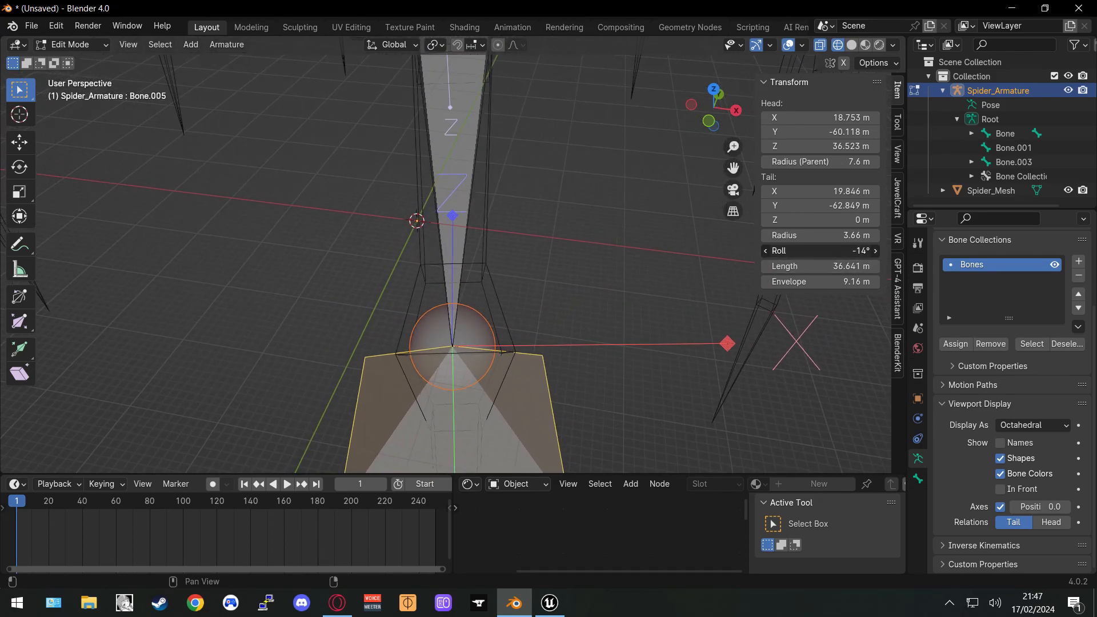
Set the roll of the leg bone nearest the body to 46° and the roll of the middle leg bone to -51°
{"action": "middle_click_drag", "start_coordinate": [578, 331], "coordinate": [545, 261]}
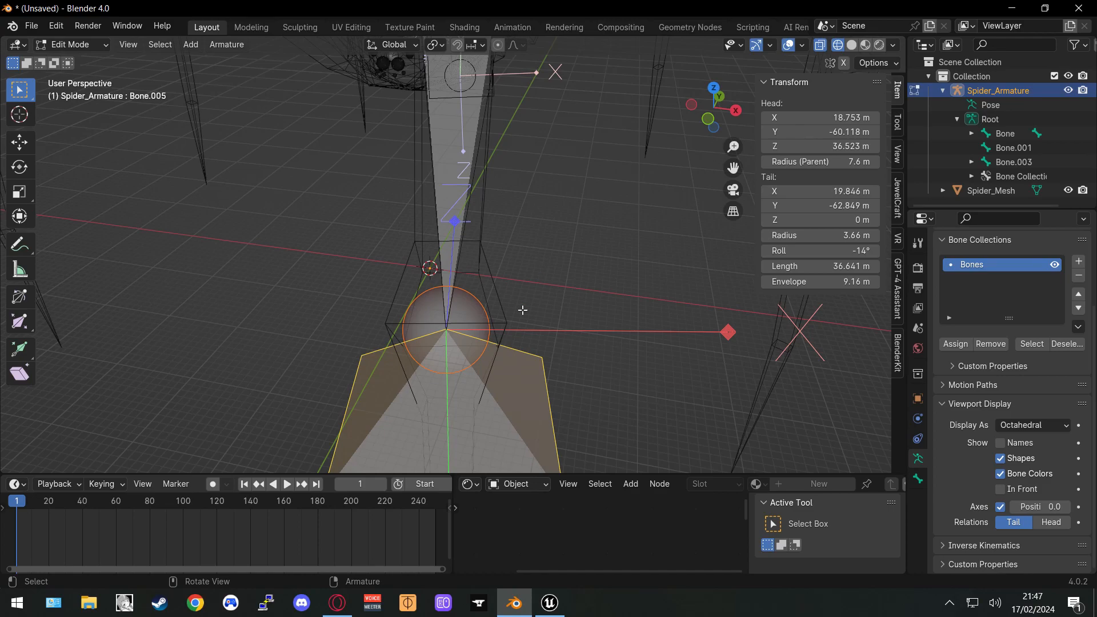
{"action": "middle_click_drag", "start_coordinate": [547, 242], "coordinate": [546, 265]}
{"action": "middle_click_drag", "start_coordinate": [558, 138], "coordinate": [560, 330], "text": "shift"}
{"action": "scroll", "coordinate": [558, 325], "scroll_direction": "up", "scroll_amount": 2}
{"action": "middle_click_drag", "start_coordinate": [556, 171], "coordinate": [563, 387], "text": "shift"}
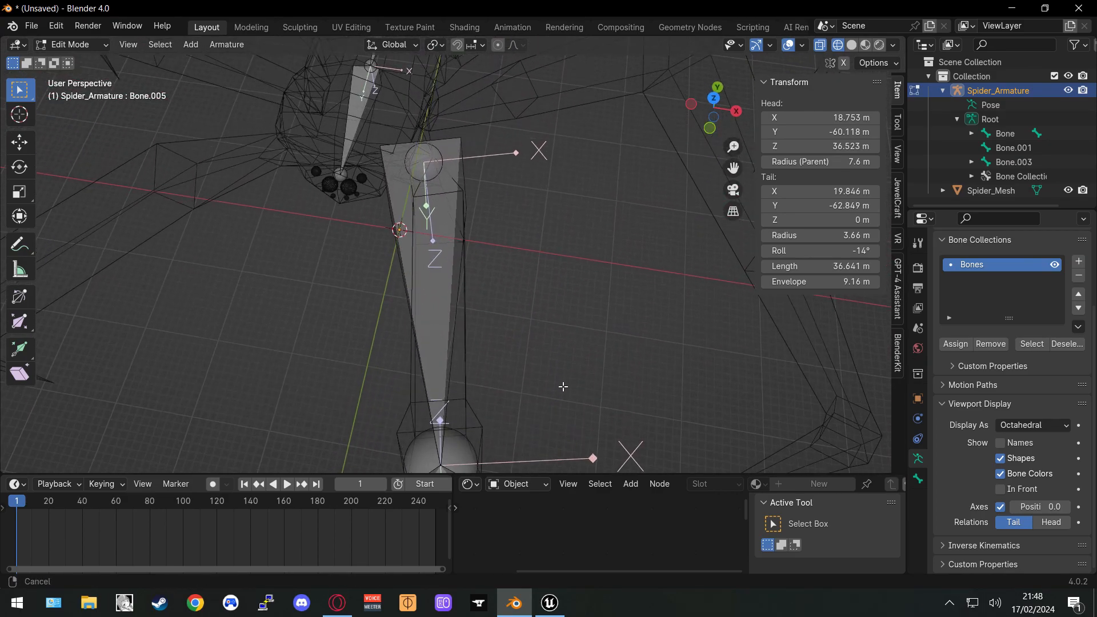
{"action": "left_click", "coordinate": [472, 240]}
{"action": "middle_click_drag", "start_coordinate": [472, 240], "coordinate": [508, 262]}
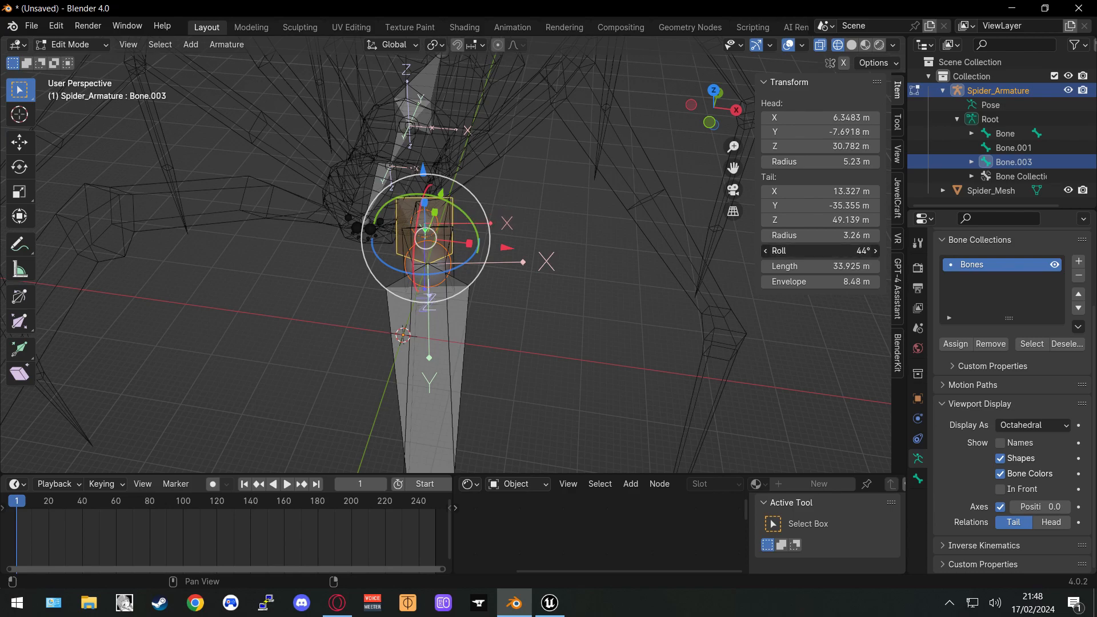
{"action": "middle_click_drag", "start_coordinate": [534, 368], "coordinate": [514, 318], "text": "shift"}
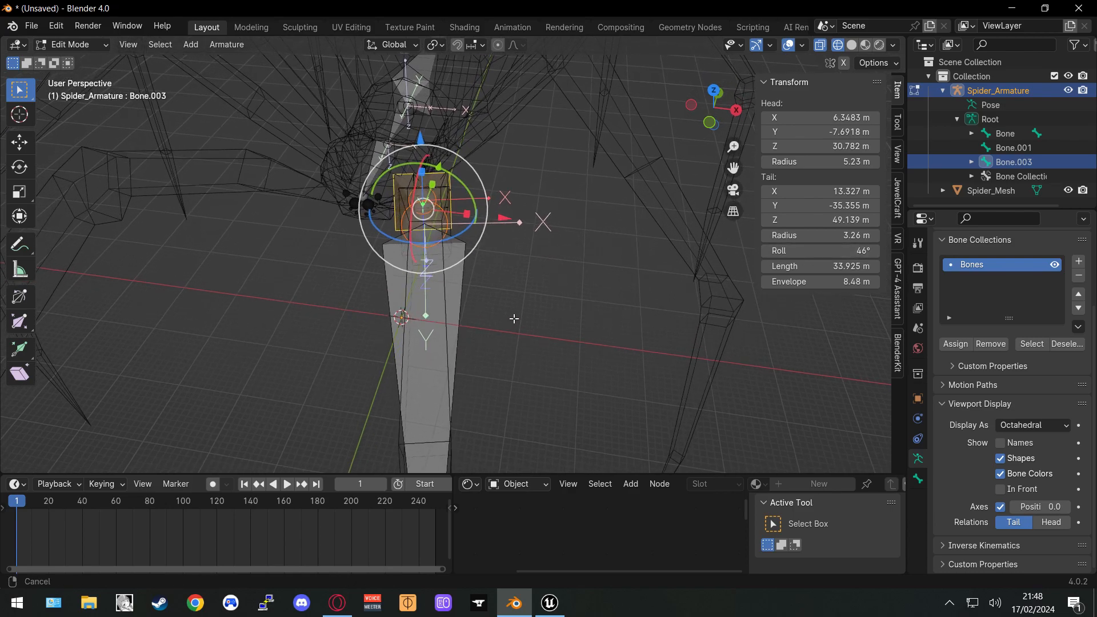
{"action": "left_click_drag", "start_coordinate": [857, 251], "coordinate": [835, 250]}
{"action": "left_click", "coordinate": [422, 361]}
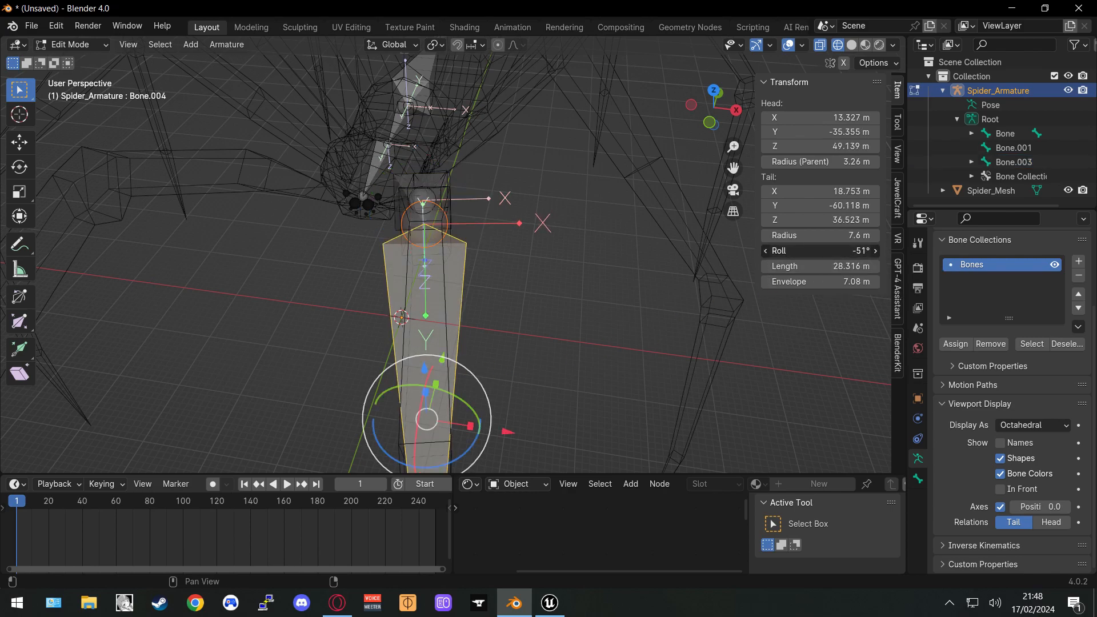
Examine the leg bones' X, Y and Z axes from several angles to check that they line up along the leg
{"action": "middle_click_drag", "start_coordinate": [543, 330], "coordinate": [513, 172], "text": "shift"}
{"action": "scroll", "coordinate": [522, 218], "scroll_direction": "down", "scroll_amount": 4}
{"action": "mouse_move", "coordinate": [528, 267]}
{"action": "middle_mouse_down"}
{"action": "mouse_move", "coordinate": [502, 235]}
{"action": "mouse_move", "coordinate": [514, 188]}
{"action": "mouse_move", "coordinate": [488, 223]}
{"action": "mouse_move", "coordinate": [450, 238]}
{"action": "mouse_move", "coordinate": [537, 267]}
{"action": "middle_mouse_up"}
{"action": "middle_click_drag", "start_coordinate": [588, 214], "coordinate": [475, 324], "text": "shift"}
{"action": "scroll", "coordinate": [518, 297], "scroll_direction": "up", "scroll_amount": 4}
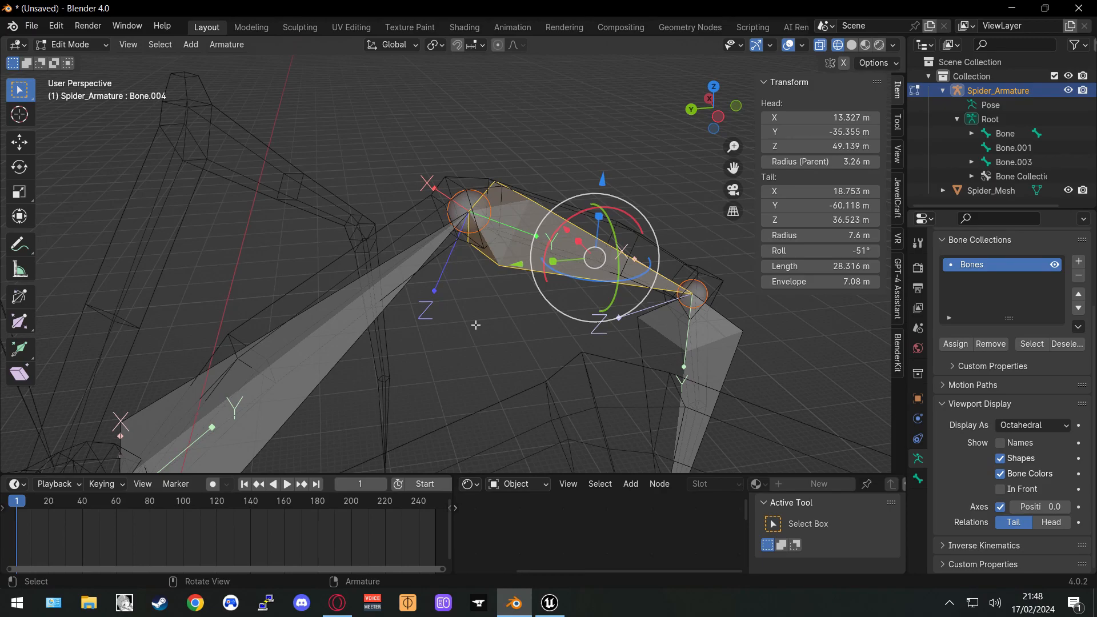
{"action": "middle_click_drag", "start_coordinate": [489, 282], "coordinate": [403, 238]}
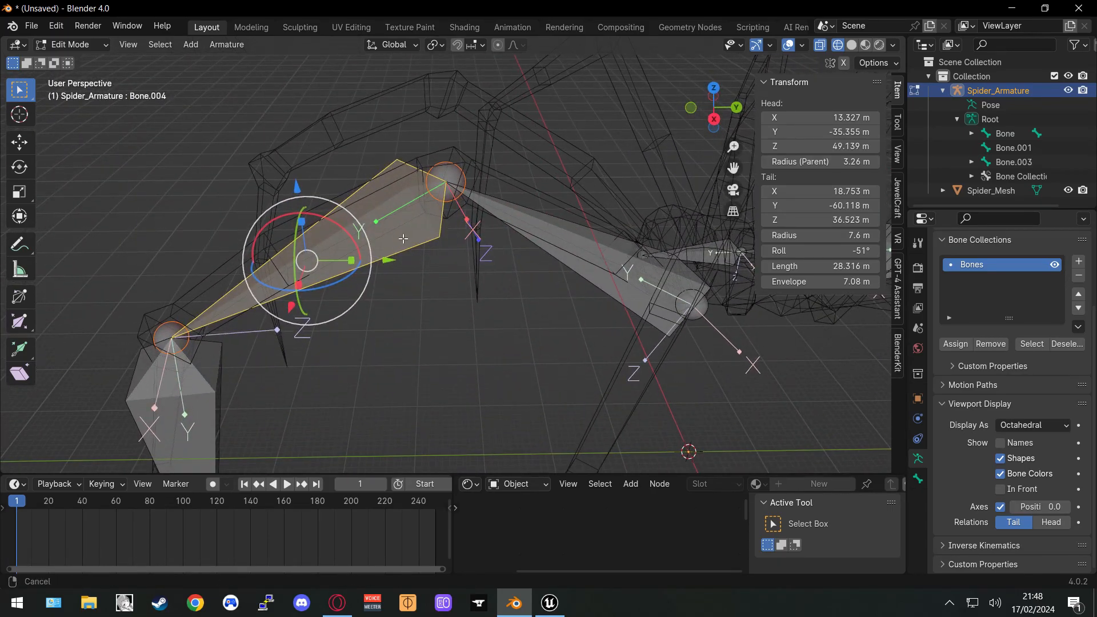
{"action": "middle_click_drag", "start_coordinate": [246, 399], "coordinate": [528, 330]}
{"action": "scroll", "coordinate": [521, 313], "scroll_direction": "up", "scroll_amount": 2}
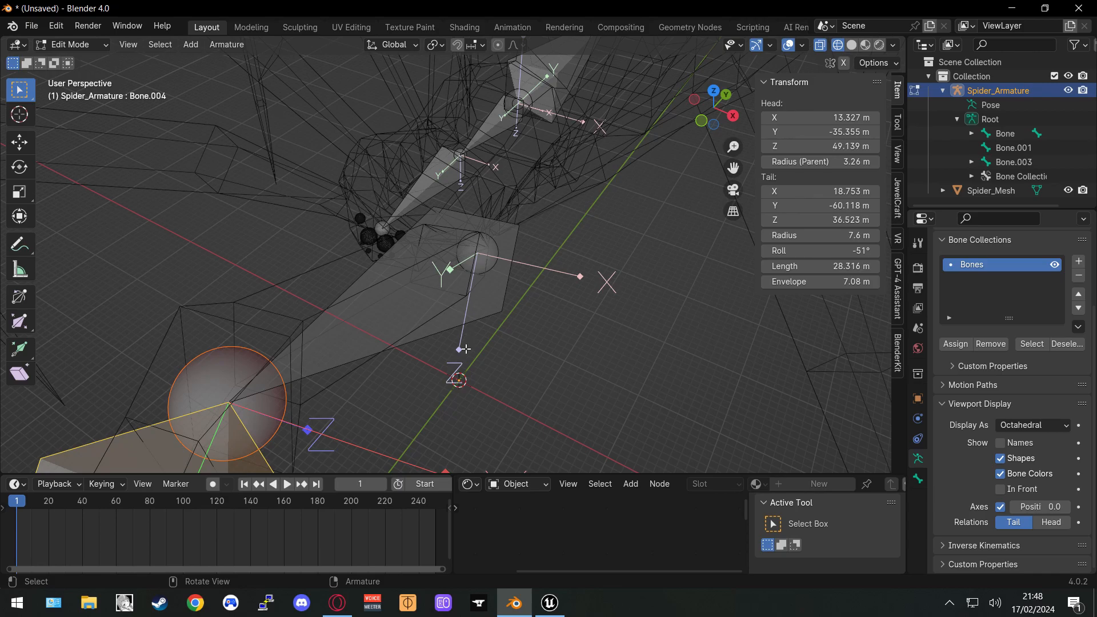
{"action": "middle_click_drag", "start_coordinate": [468, 305], "coordinate": [333, 261]}
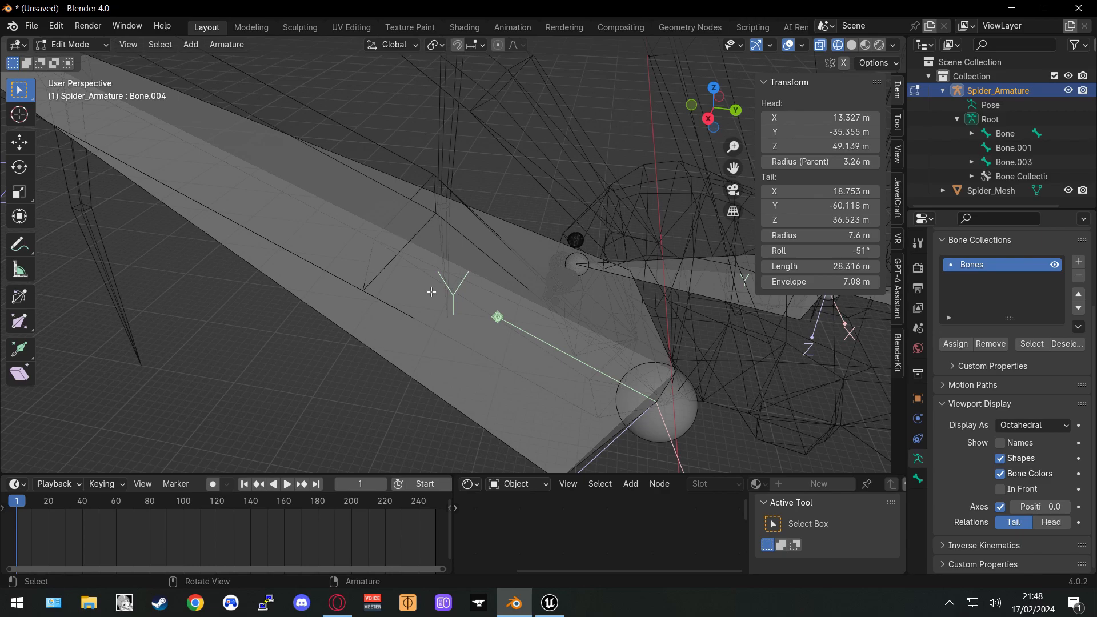
{"action": "scroll", "coordinate": [449, 297], "scroll_direction": "down", "scroll_amount": 2}
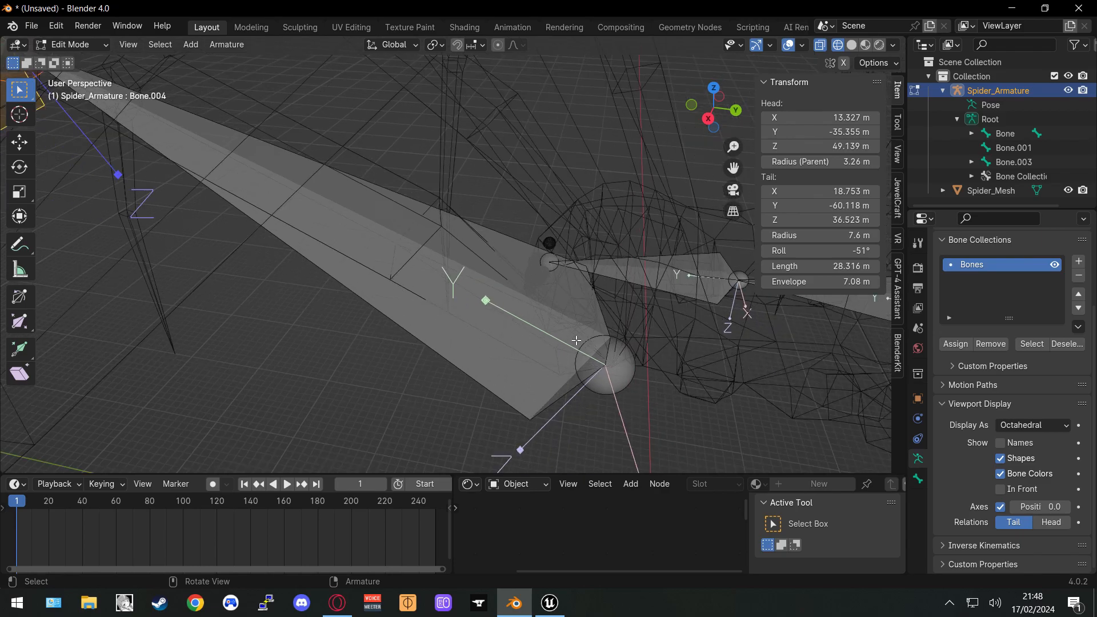
{"action": "middle_click_drag", "start_coordinate": [409, 292], "coordinate": [427, 335]}
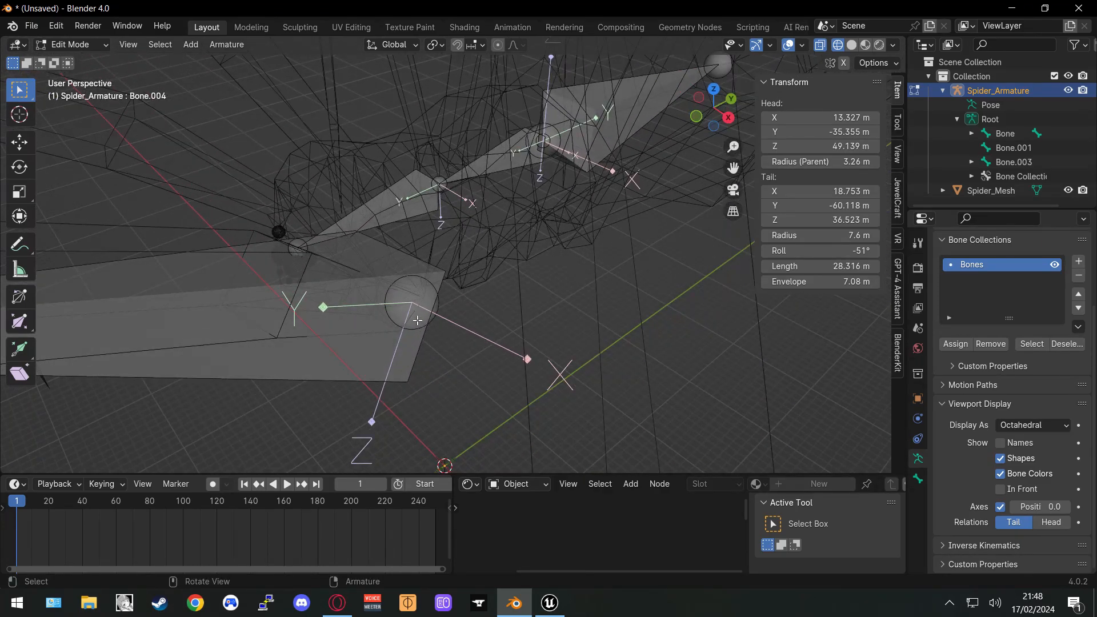
{"action": "middle_click_drag", "start_coordinate": [571, 374], "coordinate": [438, 354]}
{"action": "middle_click_drag", "start_coordinate": [274, 205], "coordinate": [412, 247]}
{"action": "scroll", "coordinate": [547, 320], "scroll_direction": "down", "scroll_amount": 2}
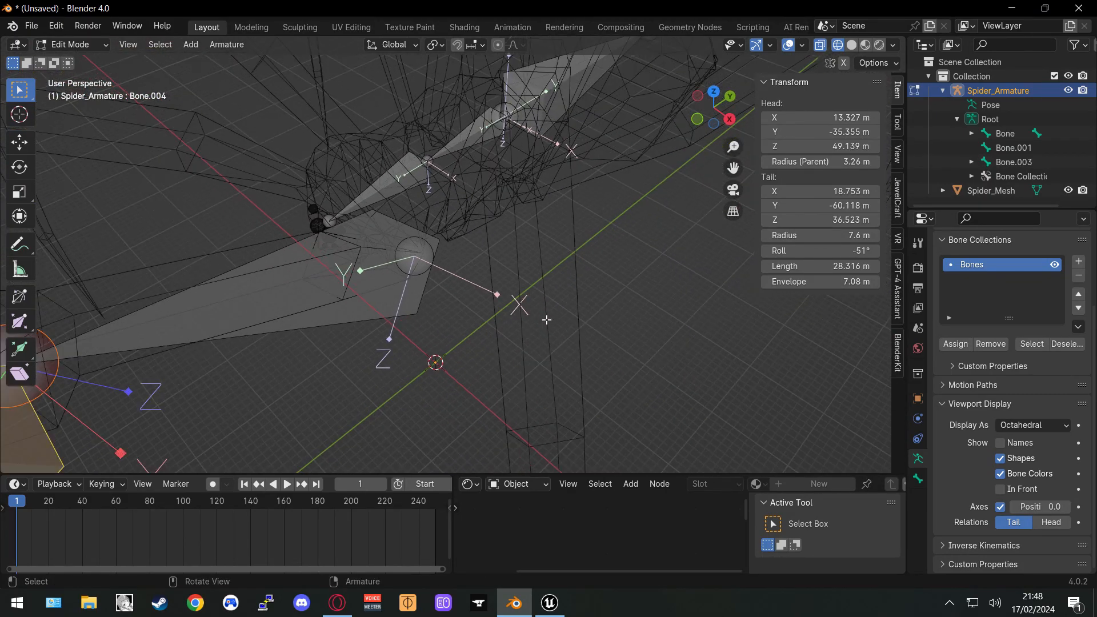
{"action": "middle_click_drag", "start_coordinate": [339, 375], "coordinate": [498, 264], "text": "shift"}
{"action": "middle_click_drag", "start_coordinate": [403, 250], "coordinate": [485, 255]}
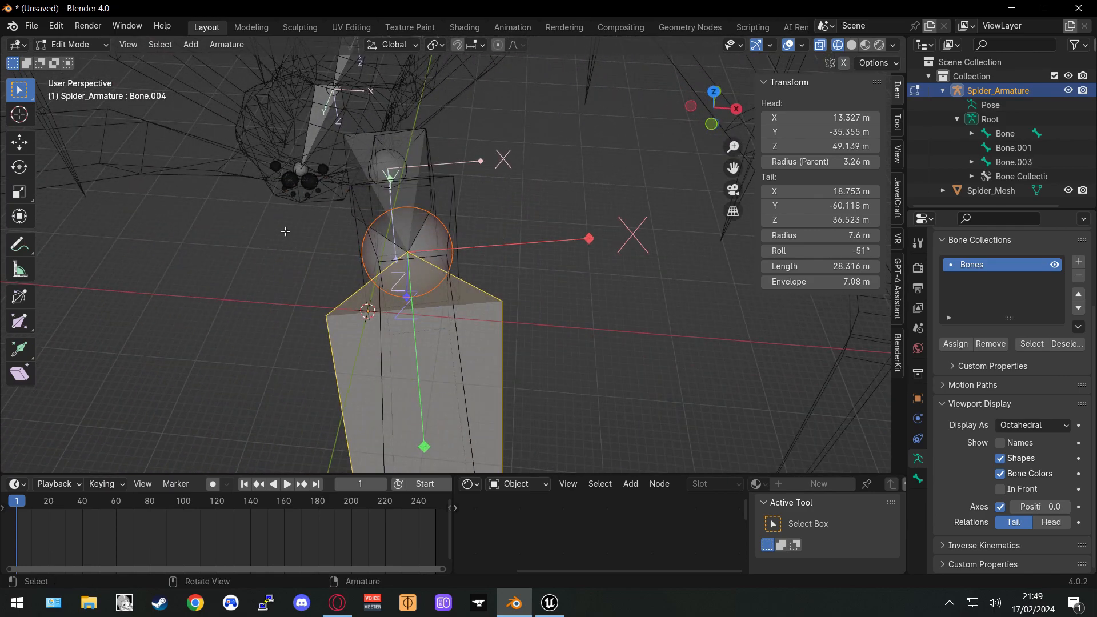
{"action": "middle_click_drag", "start_coordinate": [415, 429], "coordinate": [277, 290]}
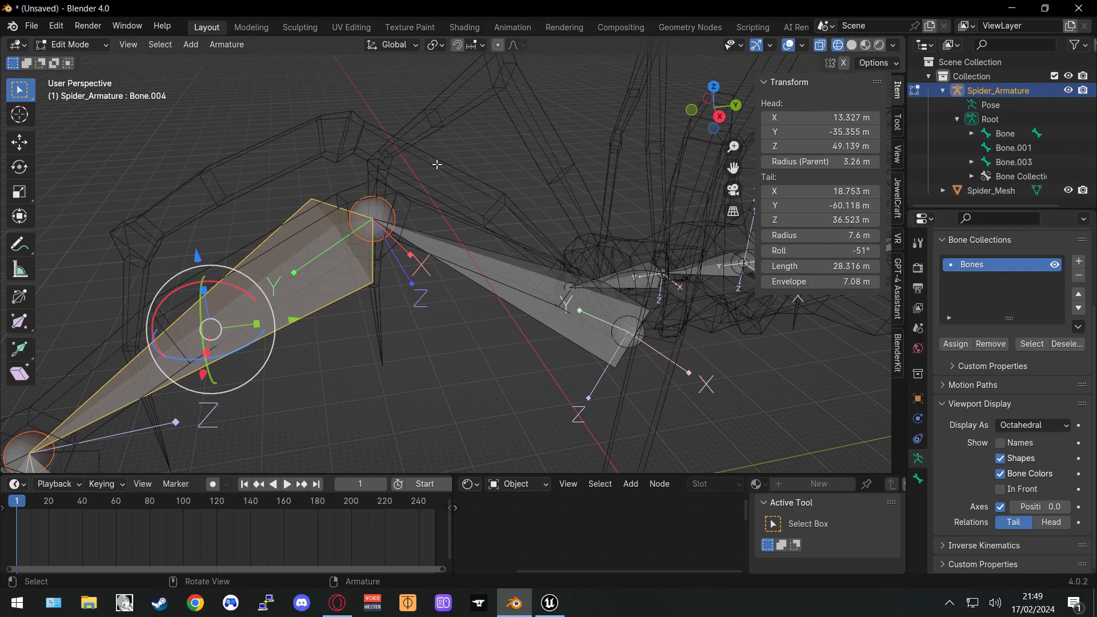
Examine how the X, Y and Z axes of the first leg's bones line up with each other and the body bones
{"action": "middle_click_drag", "start_coordinate": [512, 270], "coordinate": [603, 292]}
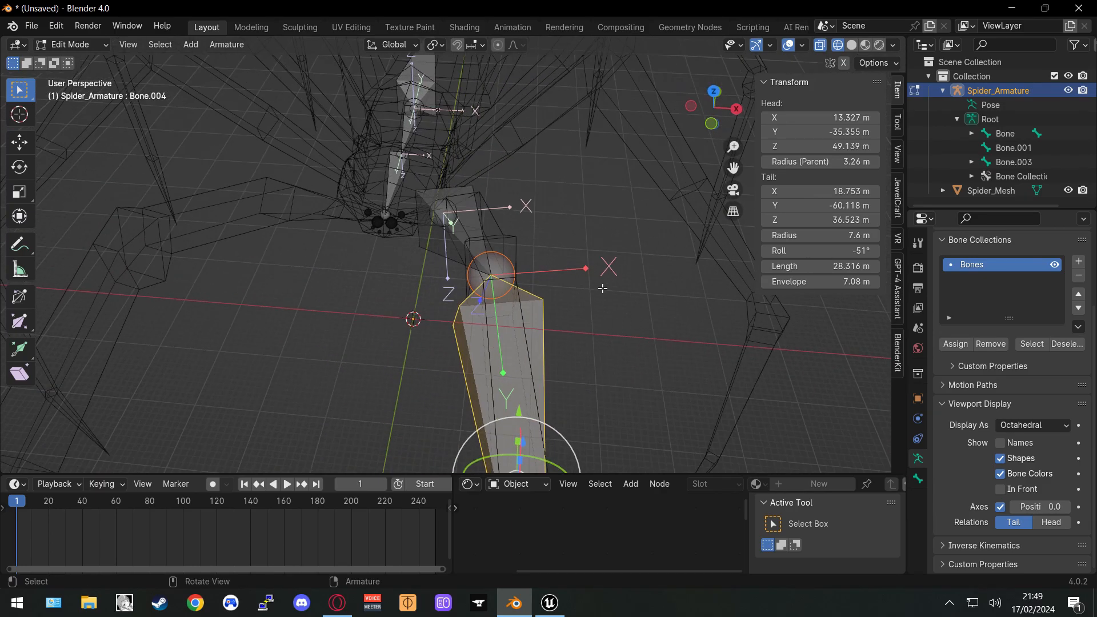
{"action": "middle_click_drag", "start_coordinate": [523, 336], "coordinate": [441, 324]}
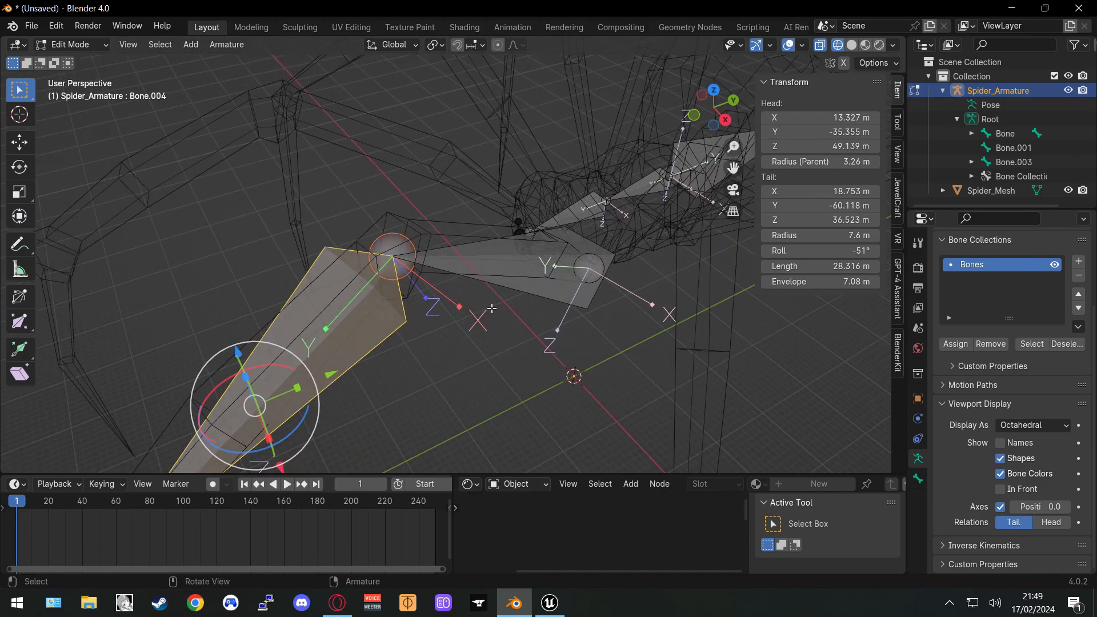
{"action": "middle_click_drag", "start_coordinate": [494, 312], "coordinate": [399, 349]}
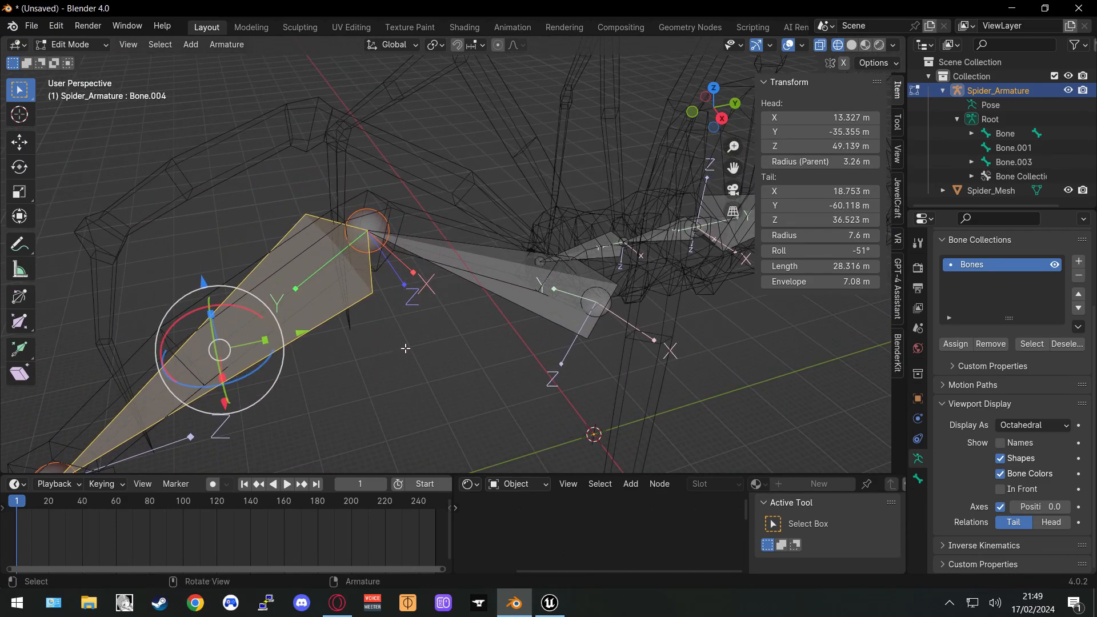
{"action": "middle_click_drag", "start_coordinate": [236, 286], "coordinate": [508, 299]}
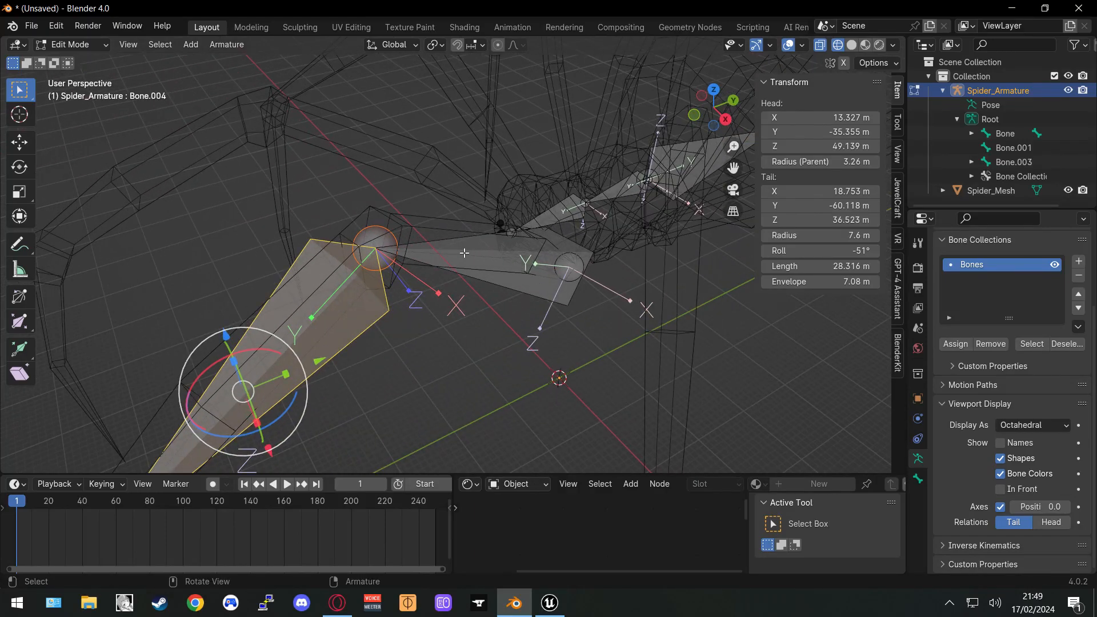
{"action": "middle_click_drag", "start_coordinate": [306, 298], "coordinate": [396, 321]}
{"action": "middle_click_drag", "start_coordinate": [484, 235], "coordinate": [475, 318]}
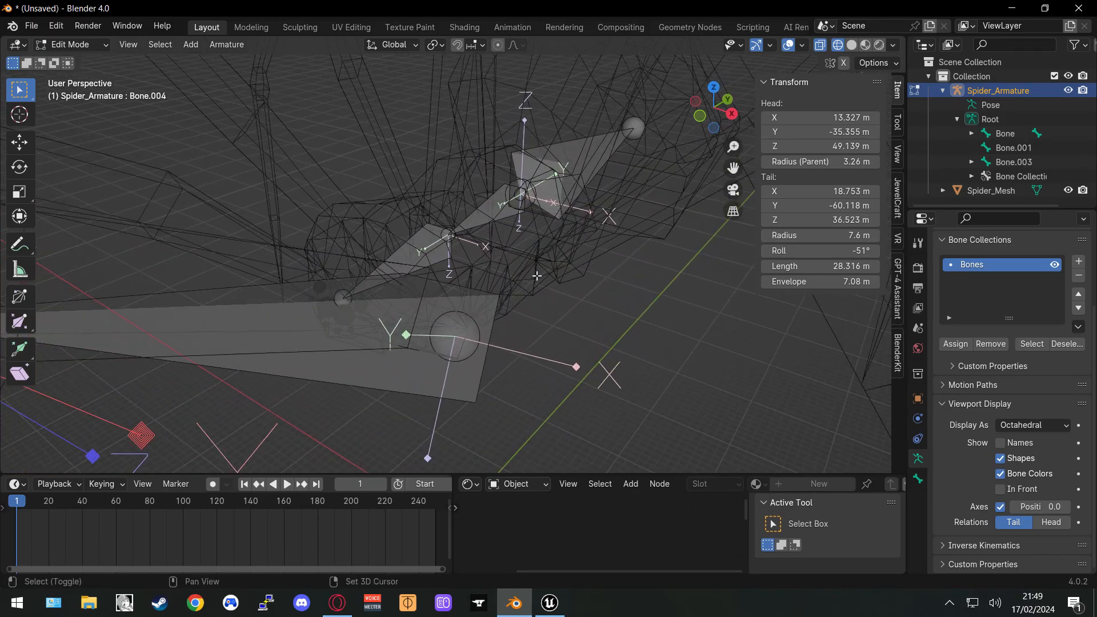
{"action": "middle_click_drag", "start_coordinate": [537, 275], "coordinate": [332, 426], "text": "shift"}
{"action": "scroll", "coordinate": [437, 353], "scroll_direction": "down", "scroll_amount": 14}
Extrude a new bone about 8 m long from the body joint outward for the second leg and select the whole bone
{"action": "middle_click_drag", "start_coordinate": [437, 352], "coordinate": [365, 370]}
{"action": "middle_click_drag", "start_coordinate": [724, 366], "coordinate": [396, 211], "text": "shift"}
{"action": "scroll", "coordinate": [456, 378], "scroll_direction": "up", "scroll_amount": 4}
{"action": "scroll", "coordinate": [436, 272], "scroll_direction": "up", "scroll_amount": 3}
{"action": "middle_click_drag", "start_coordinate": [448, 326], "coordinate": [361, 346]}
{"action": "middle_click_drag", "start_coordinate": [361, 346], "coordinate": [405, 202], "text": "shift"}
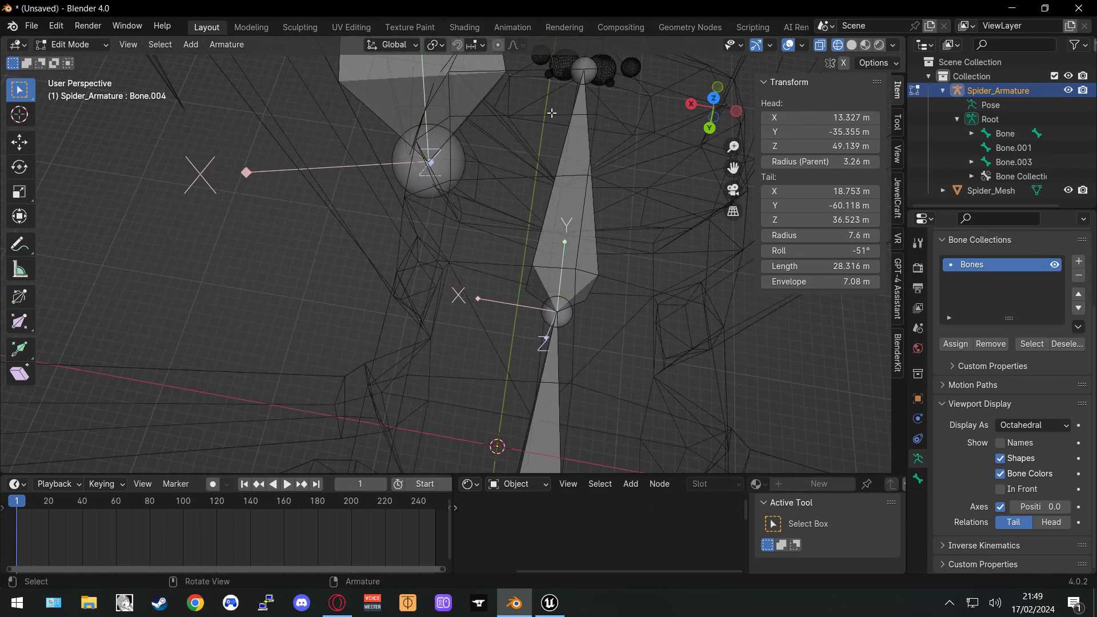
{"action": "left_click", "coordinate": [564, 317]}
{"action": "middle_click_drag", "start_coordinate": [489, 339], "coordinate": [460, 336]}
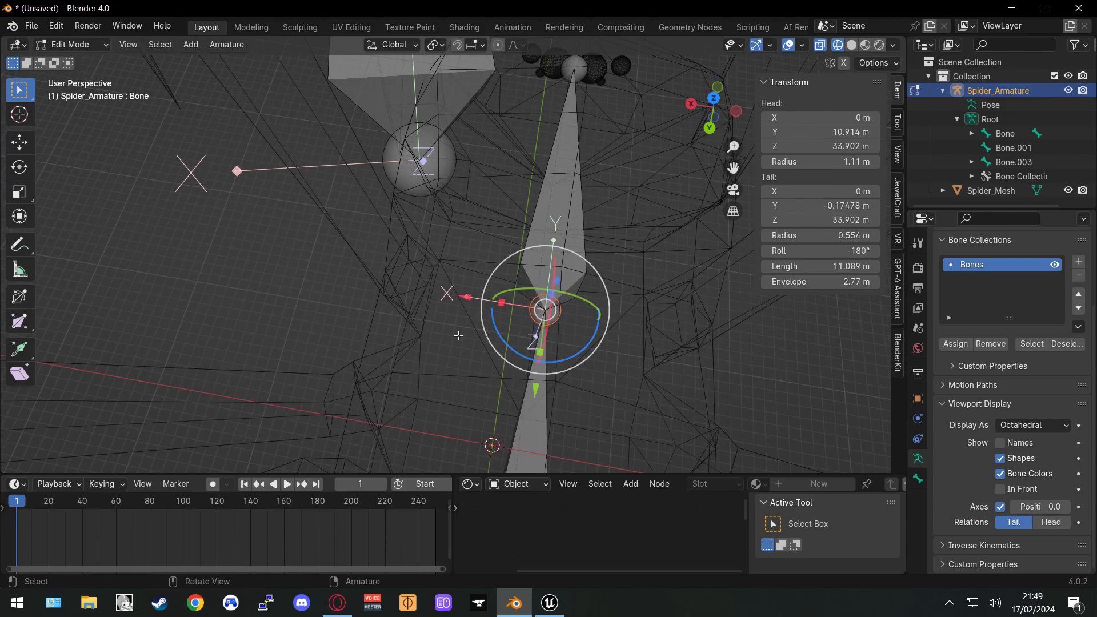
{"action": "key", "text": "e"}
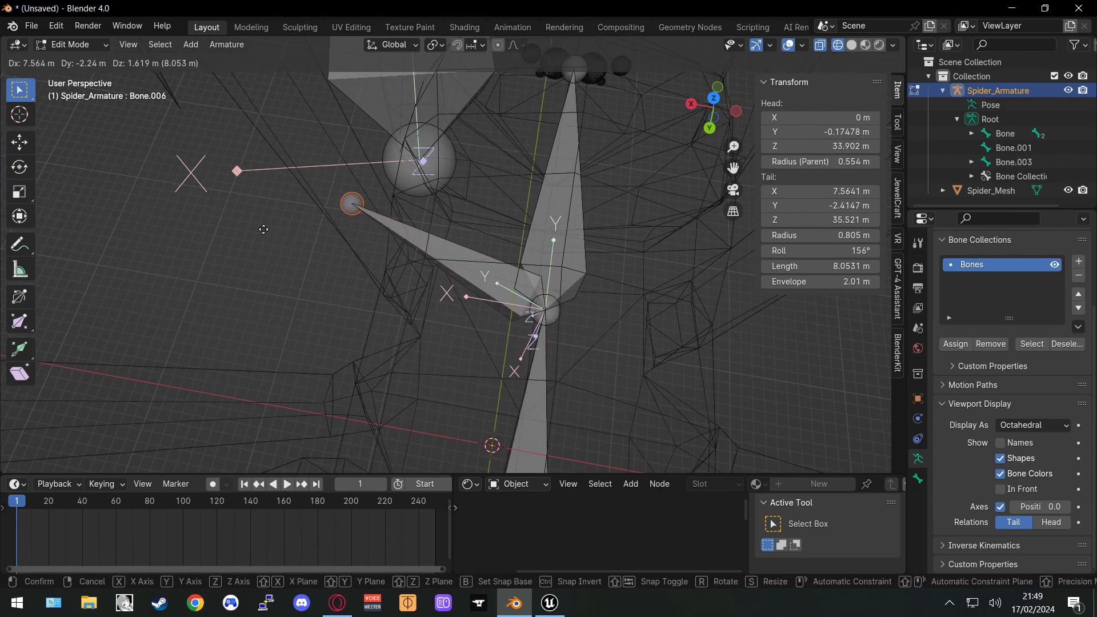
{"action": "left_click", "coordinate": [263, 227]}
{"action": "left_click", "coordinate": [454, 276]}
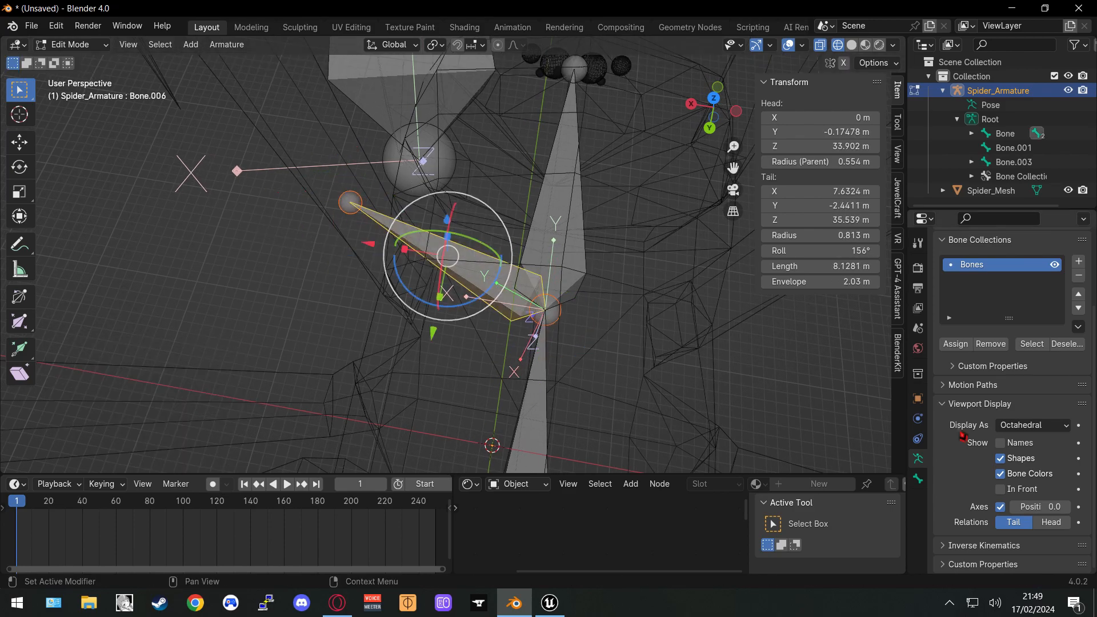
Clear the parent of the new second-leg bone
{"action": "left_click", "coordinate": [921, 477]}
{"action": "left_click", "coordinate": [917, 458]}
{"action": "left_click", "coordinate": [918, 478]}
{"action": "left_click", "coordinate": [1063, 392]}
Move the second-leg bone about 4.7 m along the global X axis, away from the body centre
{"action": "middle_click_drag", "start_coordinate": [484, 335], "coordinate": [495, 322]}
{"action": "left_click_drag", "start_coordinate": [402, 265], "coordinate": [345, 249]}
{"action": "right_click", "coordinate": [346, 248]}
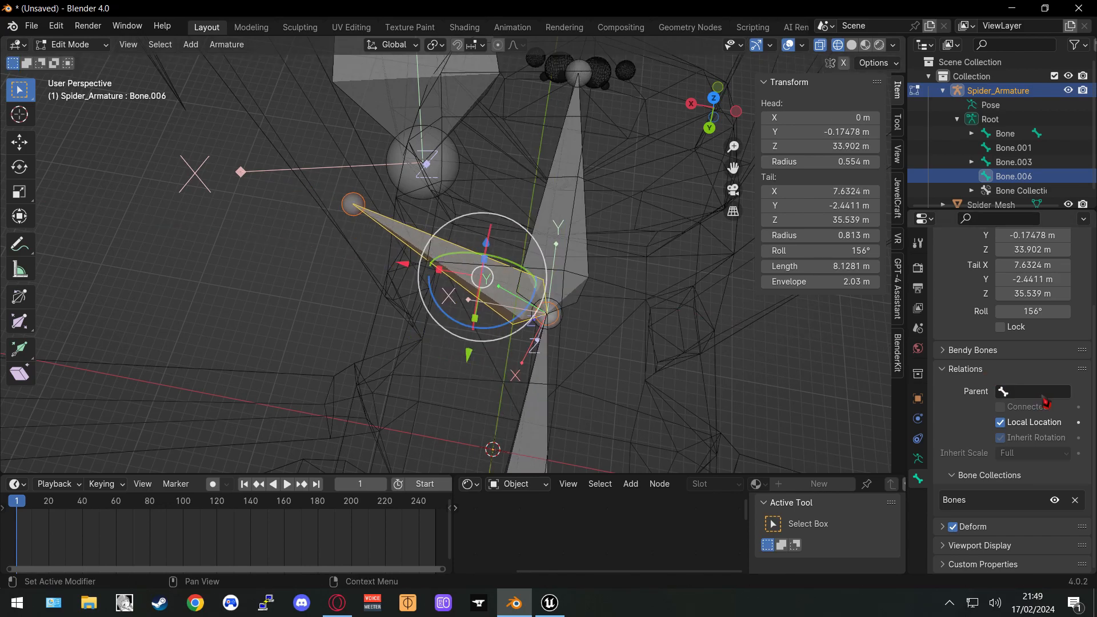
{"action": "left_click", "coordinate": [458, 273]}
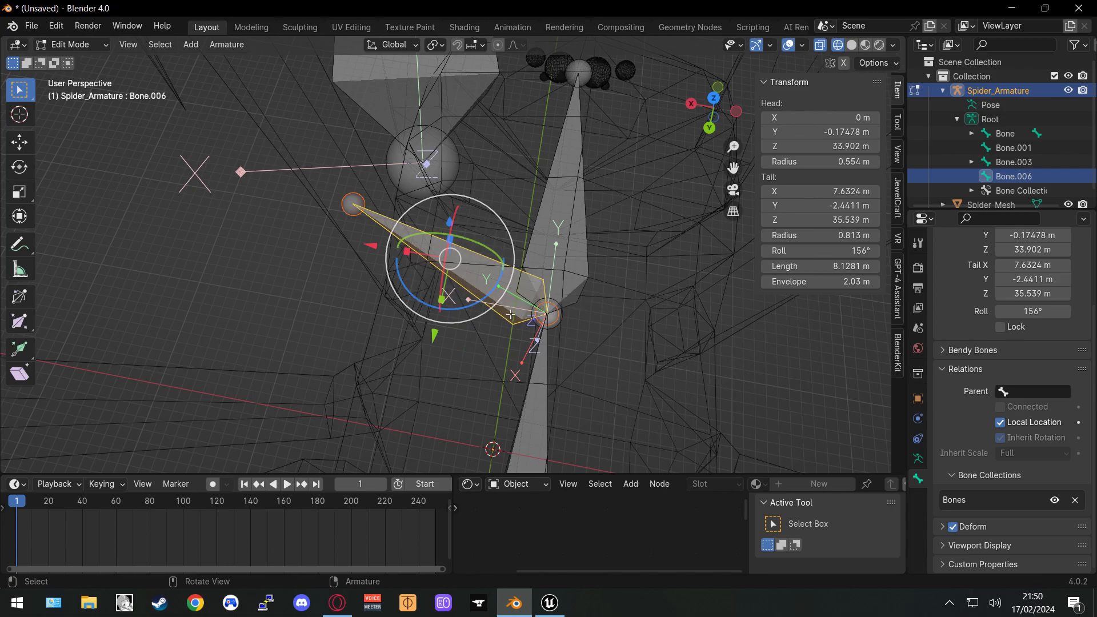
{"action": "left_click_drag", "start_coordinate": [366, 245], "coordinate": [242, 224]}
{"action": "middle_click_drag", "start_coordinate": [373, 233], "coordinate": [399, 233]}
{"action": "scroll", "coordinate": [428, 275], "scroll_direction": "up", "scroll_amount": 1}
{"action": "scroll", "coordinate": [428, 274], "scroll_direction": "down", "scroll_amount": 5}
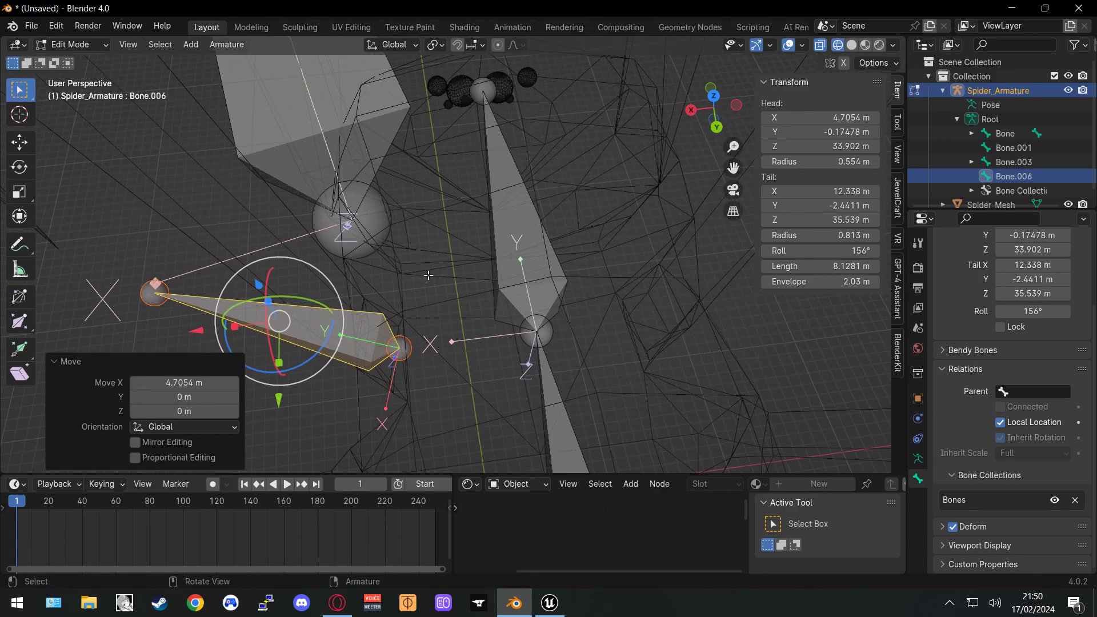
Rotate the second-leg bone about -27.2° around the global Z axis
{"action": "middle_click_drag", "start_coordinate": [428, 274], "coordinate": [532, 239]}
{"action": "middle_click_drag", "start_coordinate": [503, 251], "coordinate": [577, 166], "text": "shift"}
{"action": "scroll", "coordinate": [497, 311], "scroll_direction": "down", "scroll_amount": 3}
{"action": "scroll", "coordinate": [497, 311], "scroll_direction": "up", "scroll_amount": 3}
{"action": "middle_click_drag", "start_coordinate": [497, 311], "coordinate": [391, 279]}
{"action": "middle_click_drag", "start_coordinate": [600, 330], "coordinate": [580, 305]}
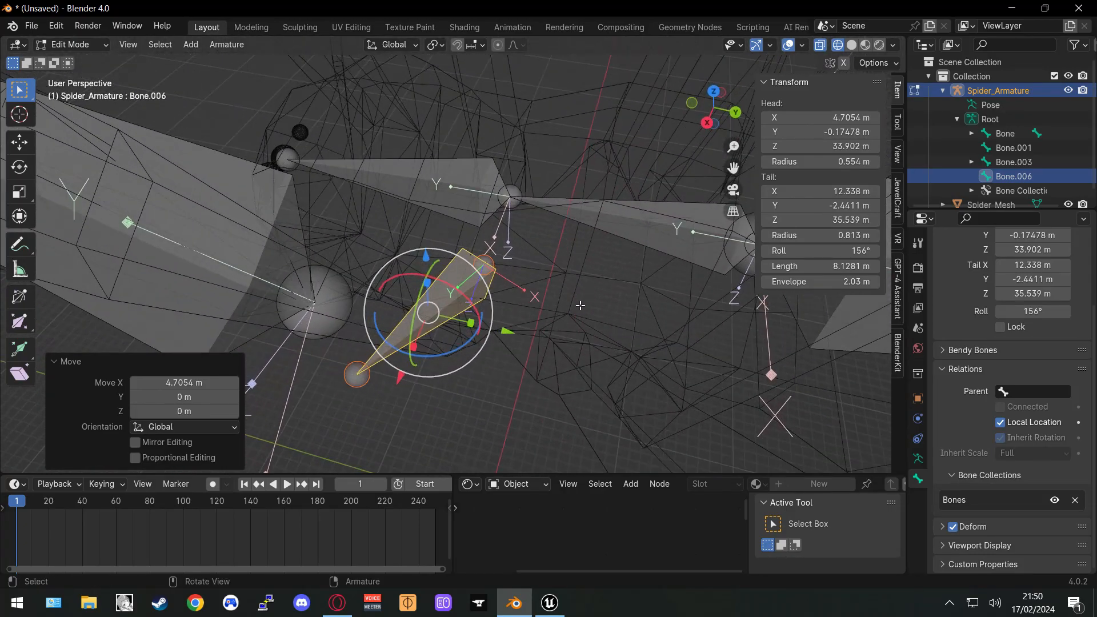
{"action": "middle_click_drag", "start_coordinate": [491, 278], "coordinate": [347, 327]}
{"action": "left_click_drag", "start_coordinate": [402, 303], "coordinate": [393, 281]}
{"action": "middle_click_drag", "start_coordinate": [514, 337], "coordinate": [581, 258]}
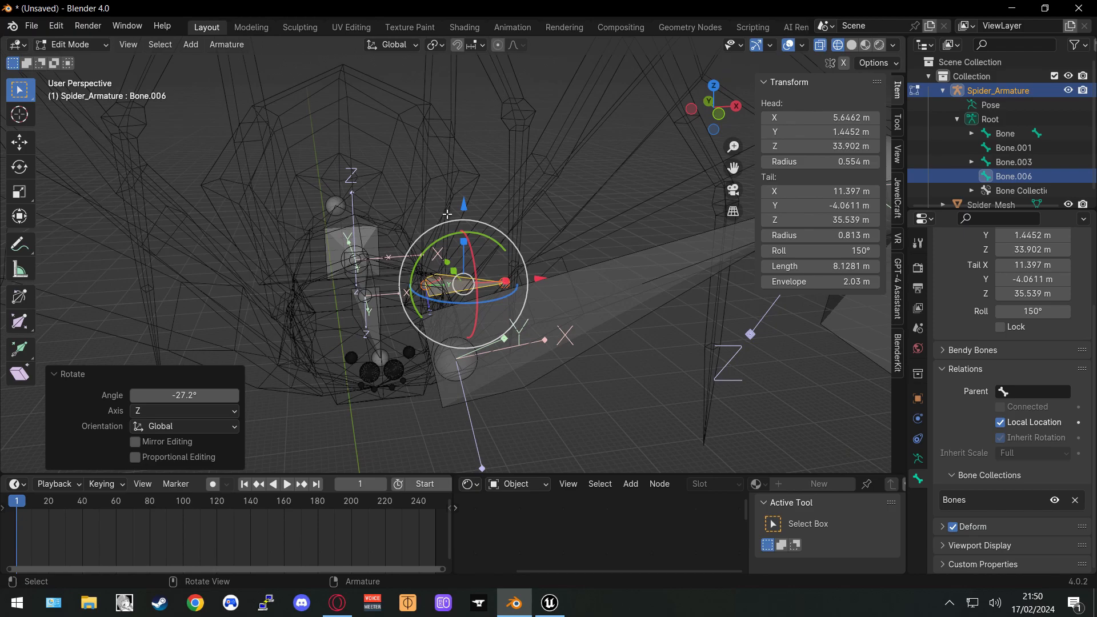
Select the second-leg bone's head and move it into the base of the mesh leg
{"action": "middle_click_drag", "start_coordinate": [450, 218], "coordinate": [464, 266]}
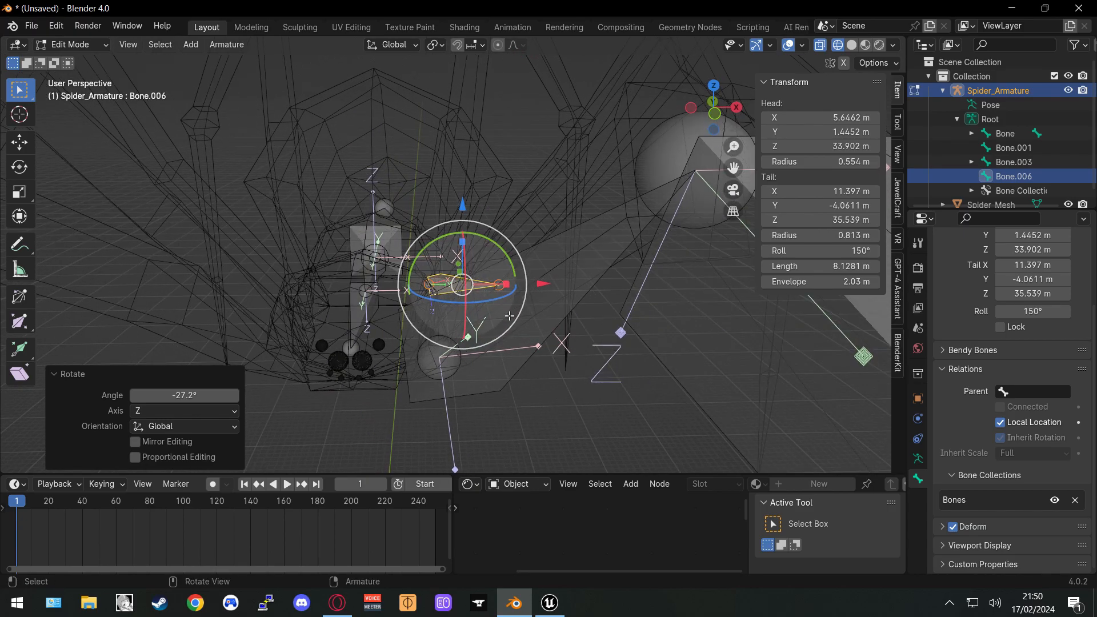
{"action": "middle_click_drag", "start_coordinate": [539, 252], "coordinate": [428, 311]}
{"action": "scroll", "coordinate": [528, 324], "scroll_direction": "up", "scroll_amount": 5}
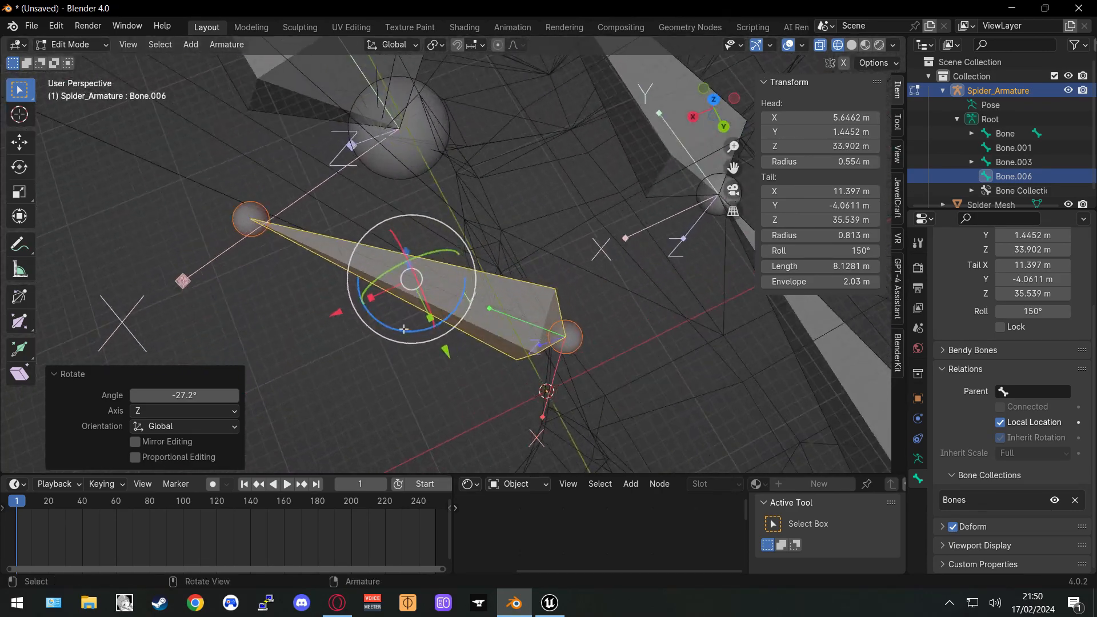
{"action": "middle_click_drag", "start_coordinate": [490, 387], "coordinate": [542, 268]}
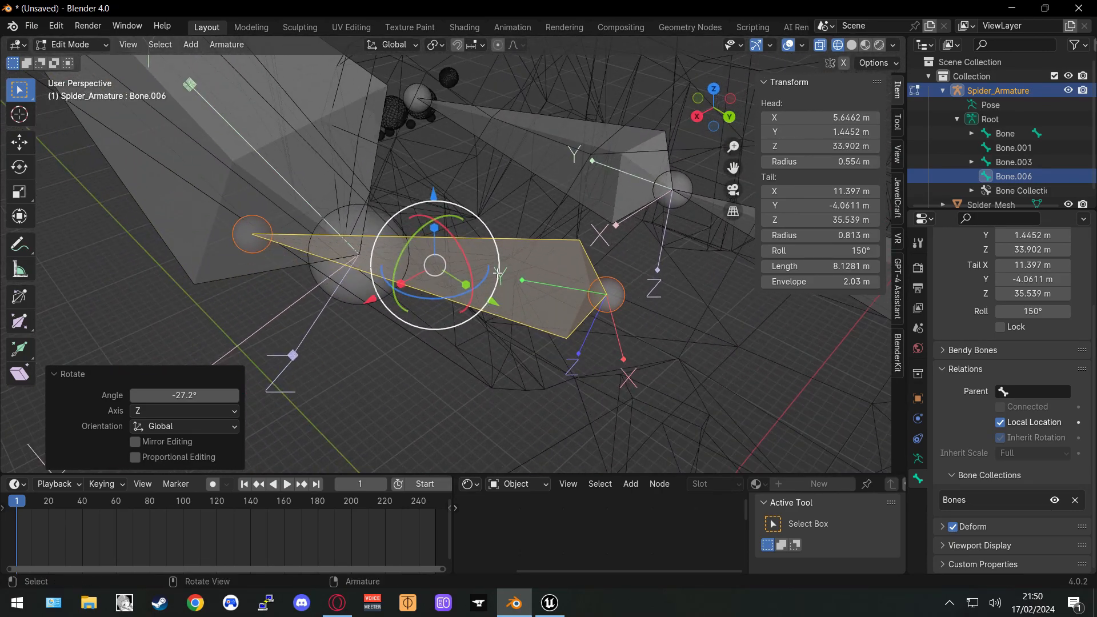
{"action": "middle_click_drag", "start_coordinate": [389, 259], "coordinate": [398, 280]}
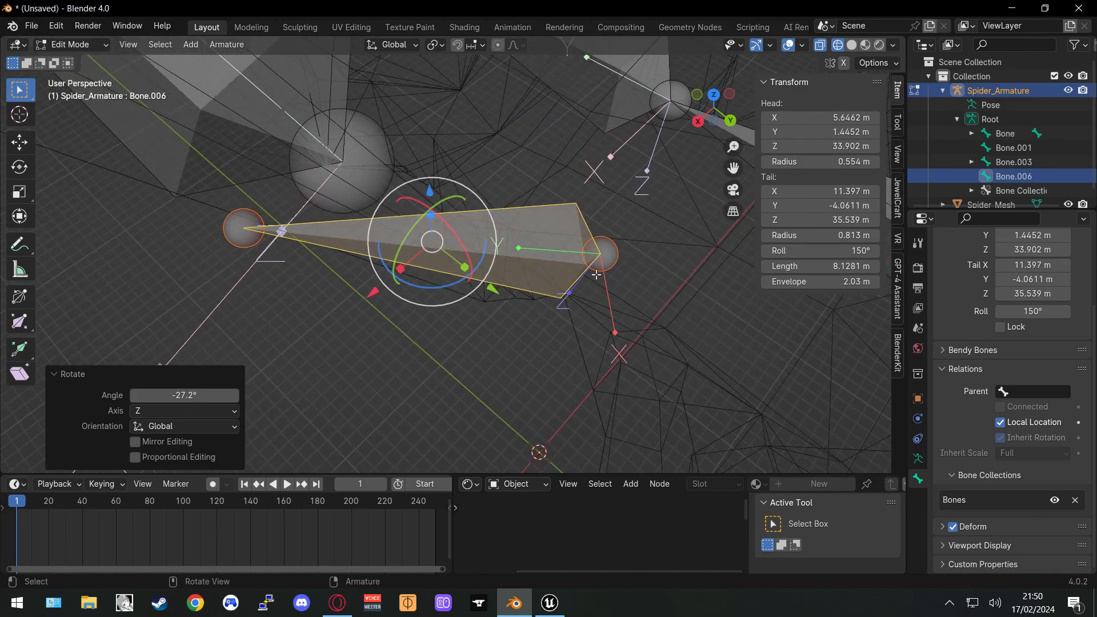
{"action": "left_click", "coordinate": [600, 252]}
{"action": "mouse_move", "coordinate": [618, 231]}
{"action": "middle_mouse_down"}
{"action": "mouse_move", "coordinate": [619, 199]}
{"action": "mouse_move", "coordinate": [618, 239]}
{"action": "middle_mouse_up"}
{"action": "left_click_drag", "start_coordinate": [634, 306], "coordinate": [543, 297]}
{"action": "middle_click_drag", "start_coordinate": [542, 297], "coordinate": [628, 240]}
{"action": "left_click_drag", "start_coordinate": [660, 200], "coordinate": [680, 257]}
{"action": "middle_click_drag", "start_coordinate": [628, 297], "coordinate": [499, 239]}
Raise the second-leg bone's tail to the mesh leg's upper joint at about Z 55 m
{"action": "left_click_drag", "start_coordinate": [500, 229], "coordinate": [499, 85]}
{"action": "left_click_drag", "start_coordinate": [499, 166], "coordinate": [468, 251]}
{"action": "middle_click_drag", "start_coordinate": [469, 251], "coordinate": [416, 262]}
{"action": "left_click_drag", "start_coordinate": [497, 296], "coordinate": [479, 300]}
{"action": "middle_click_drag", "start_coordinate": [416, 262], "coordinate": [514, 240]}
Extrude the second leg's middle bone about 27.4 m long and fit its tail to the mesh's next leg joint
{"action": "left_click", "coordinate": [482, 184], "text": "shift"}
{"action": "middle_click_drag", "start_coordinate": [584, 273], "coordinate": [590, 337]}
{"action": "left_click", "coordinate": [466, 395]}
{"action": "middle_click_drag", "start_coordinate": [466, 394], "coordinate": [365, 320]}
{"action": "key", "text": "e"}
{"action": "left_click", "coordinate": [291, 306]}
{"action": "left_click_drag", "start_coordinate": [291, 307], "coordinate": [308, 334]}
{"action": "middle_click_drag", "start_coordinate": [457, 257], "coordinate": [548, 228]}
{"action": "key", "text": "g"}
{"action": "left_click", "coordinate": [570, 242]}
{"action": "middle_click_drag", "start_coordinate": [188, 166], "coordinate": [302, 170]}
{"action": "key", "text": "g"}
{"action": "left_click", "coordinate": [302, 166]}
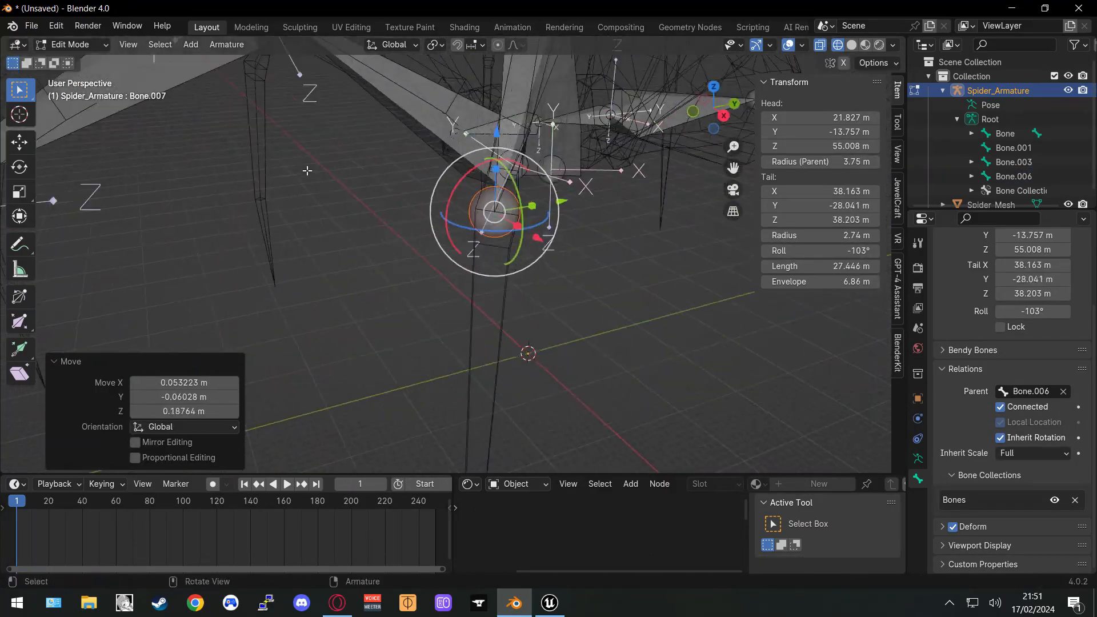
Extrude the second leg's lower bone about 38.2 m long down to the foot, with its tail at Z 0 m
{"action": "middle_click_drag", "start_coordinate": [558, 380], "coordinate": [377, 194]}
{"action": "left_click", "coordinate": [485, 371]}
{"action": "key", "text": "e"}
{"action": "left_click", "coordinate": [388, 448]}
{"action": "left_click_drag", "start_coordinate": [394, 425], "coordinate": [365, 463]}
{"action": "middle_click_drag", "start_coordinate": [365, 462], "coordinate": [607, 200]}
{"action": "scroll", "coordinate": [537, 354], "scroll_direction": "up", "scroll_amount": 8}
{"action": "key", "text": "g"}
{"action": "left_click", "coordinate": [536, 354]}
{"action": "key", "text": "g"}
{"action": "left_click", "coordinate": [607, 200]}
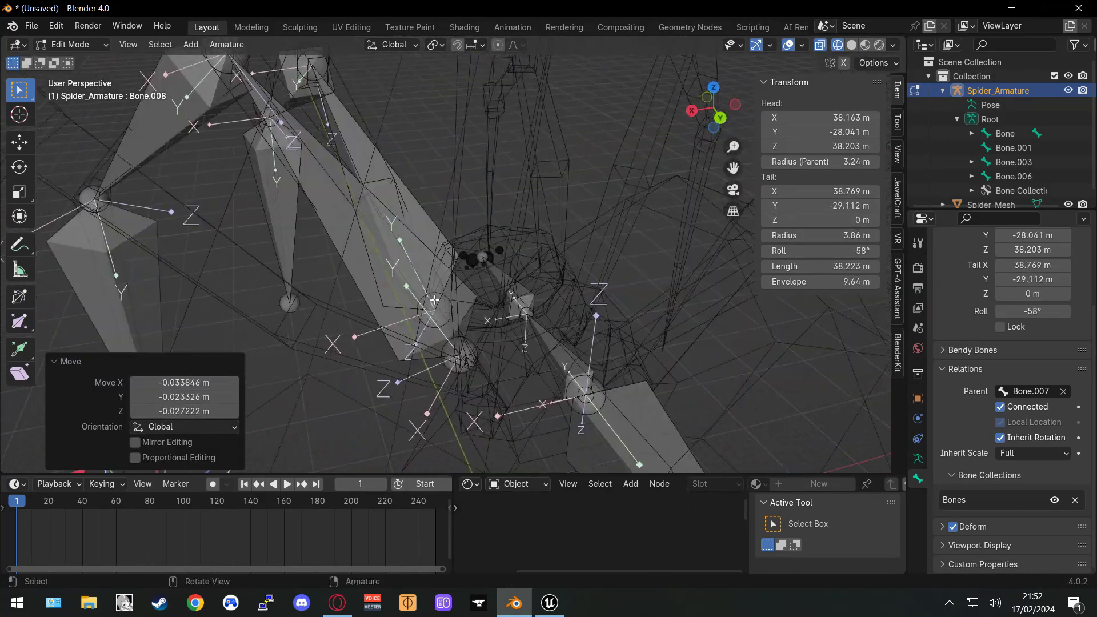
Extrude a bone about 43 m long from the body joint to the third leg's upper joint
{"action": "middle_click_drag", "start_coordinate": [329, 306], "coordinate": [293, 354]}
{"action": "scroll", "coordinate": [474, 268], "scroll_direction": "down", "scroll_amount": 4}
{"action": "left_click", "coordinate": [480, 264]}
{"action": "key", "text": "e"}
{"action": "left_click", "coordinate": [416, 297]}
{"action": "key", "text": "g"}
{"action": "left_click", "coordinate": [611, 140]}
{"action": "scroll", "coordinate": [610, 291], "scroll_direction": "up", "scroll_amount": 5}
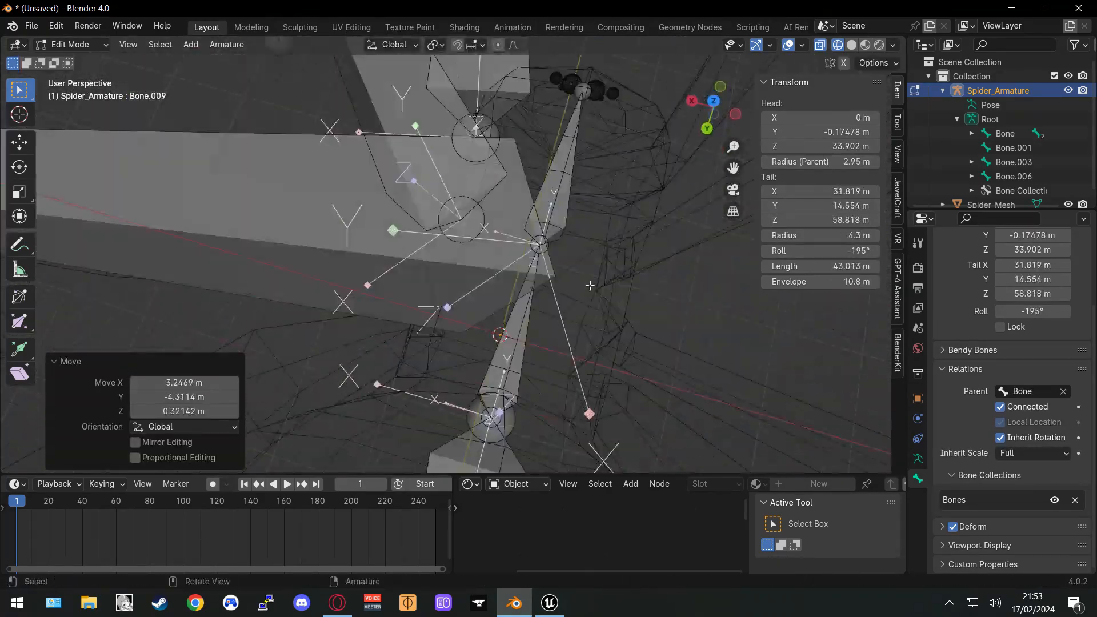
Clear the third-leg bone's parent and move its head into the leg base at about X 6.2, Y 3.9, Z 30.8 m
{"action": "left_click", "coordinate": [509, 355]}
{"action": "key", "text": "alt+p"}
{"action": "left_click", "coordinate": [583, 245]}
{"action": "key", "text": "g"}
{"action": "left_click", "coordinate": [436, 372]}
{"action": "key", "text": "g"}
{"action": "middle_click_drag", "start_coordinate": [505, 279], "coordinate": [156, 255]}
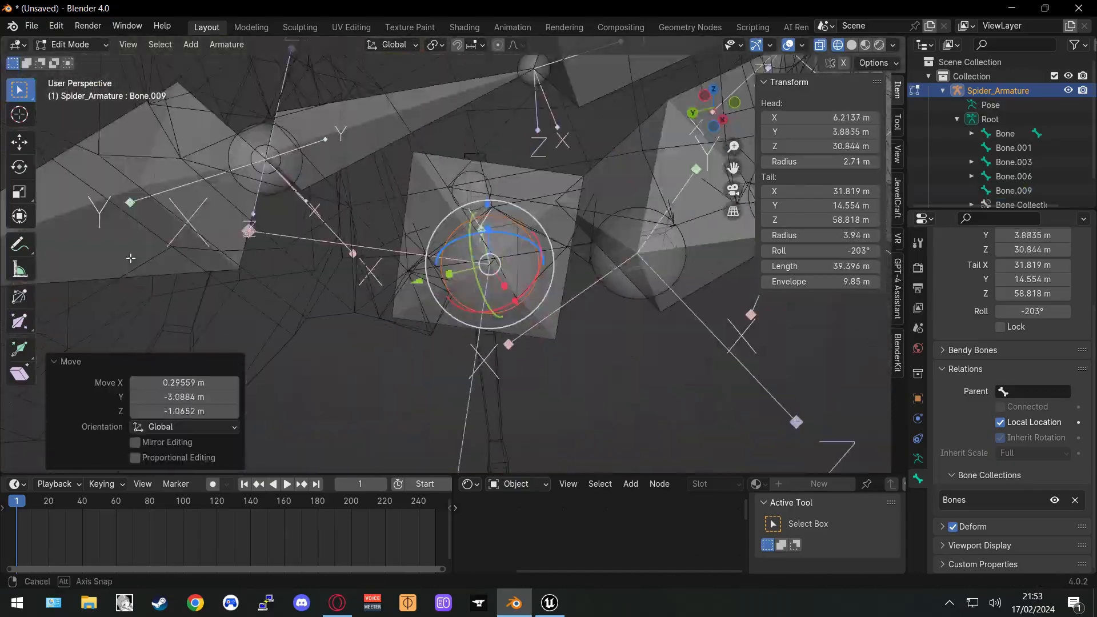
{"action": "middle_click_drag", "start_coordinate": [510, 239], "coordinate": [410, 231]}
{"action": "scroll", "coordinate": [410, 231], "scroll_direction": "up", "scroll_amount": 4}
Fit the third leg's upper bone to the mesh, with its tail at about X 30, Y 13.3, Z 58.8 m
{"action": "left_click", "coordinate": [281, 200]}
{"action": "key", "text": "g"}
{"action": "left_click", "coordinate": [434, 217]}
{"action": "key", "text": "g"}
{"action": "left_click", "coordinate": [675, 260]}
{"action": "key", "text": "g"}
{"action": "middle_click_drag", "start_coordinate": [562, 234], "coordinate": [611, 282]}
Extend the third leg's bone chain to the ground, placing the end at about X 49.7, Y 18.4, Z 0 m
{"action": "left_click", "coordinate": [676, 269]}
{"action": "key", "text": "e"}
{"action": "left_click", "coordinate": [577, 394]}
{"action": "middle_click_drag", "start_coordinate": [576, 394], "coordinate": [423, 335]}
{"action": "key", "text": "g"}
{"action": "left_click", "coordinate": [426, 342]}
{"action": "key", "text": "g"}
{"action": "left_click", "coordinate": [571, 289]}
Extrude an upper bone for the fourth leg from the body joint, with its tail at about X 14.9, Y 27.3, Z 67.3 m
{"action": "middle_click_drag", "start_coordinate": [571, 288], "coordinate": [618, 286]}
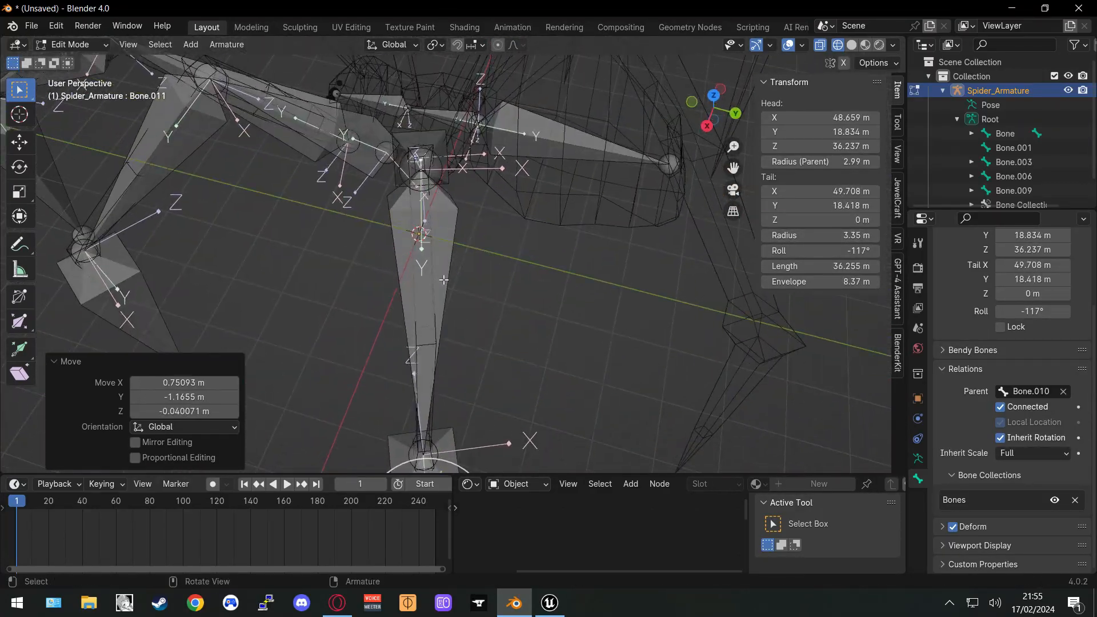
{"action": "left_click", "coordinate": [443, 280]}
{"action": "middle_click_drag", "start_coordinate": [502, 224], "coordinate": [504, 138]}
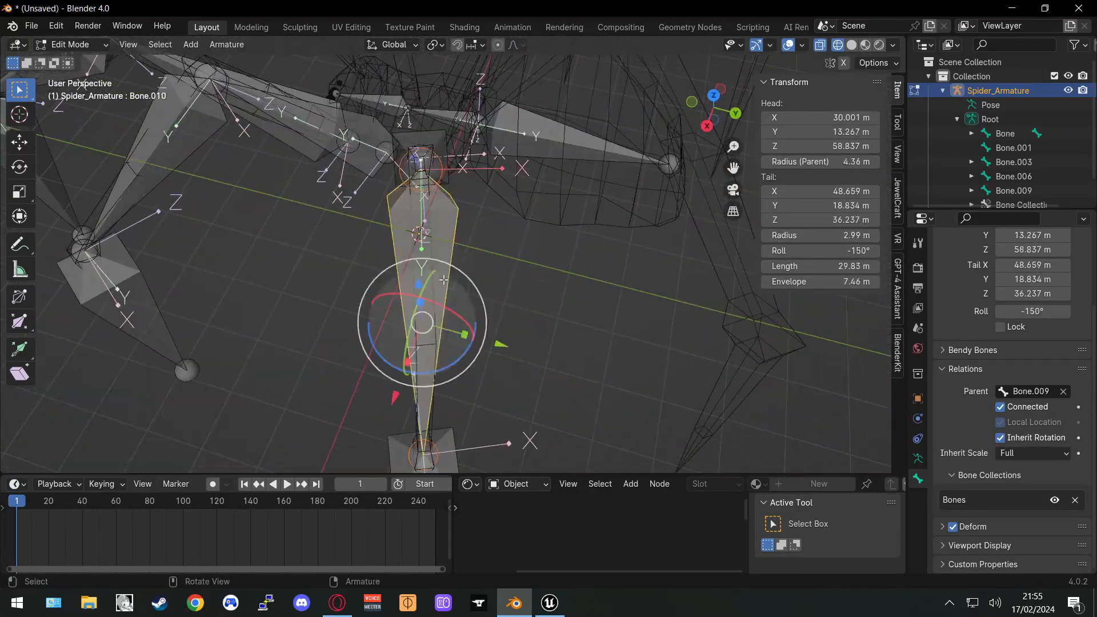
{"action": "middle_click_drag", "start_coordinate": [525, 264], "coordinate": [531, 342]}
{"action": "left_click", "coordinate": [568, 362]}
{"action": "key", "text": "e"}
{"action": "left_click", "coordinate": [448, 334]}
{"action": "left_click", "coordinate": [507, 348]}
{"action": "key", "text": "g"}
{"action": "left_click", "coordinate": [493, 147]}
{"action": "middle_click_drag", "start_coordinate": [492, 147], "coordinate": [533, 85]}
{"action": "key", "text": "g"}
{"action": "left_click", "coordinate": [534, 80]}
Move the fourth-leg bone's head into the leg base at about X 6.3, Y 8, Z 31.4 m
{"action": "left_click", "coordinate": [465, 298]}
{"action": "key", "text": "g"}
{"action": "left_click", "coordinate": [429, 292]}
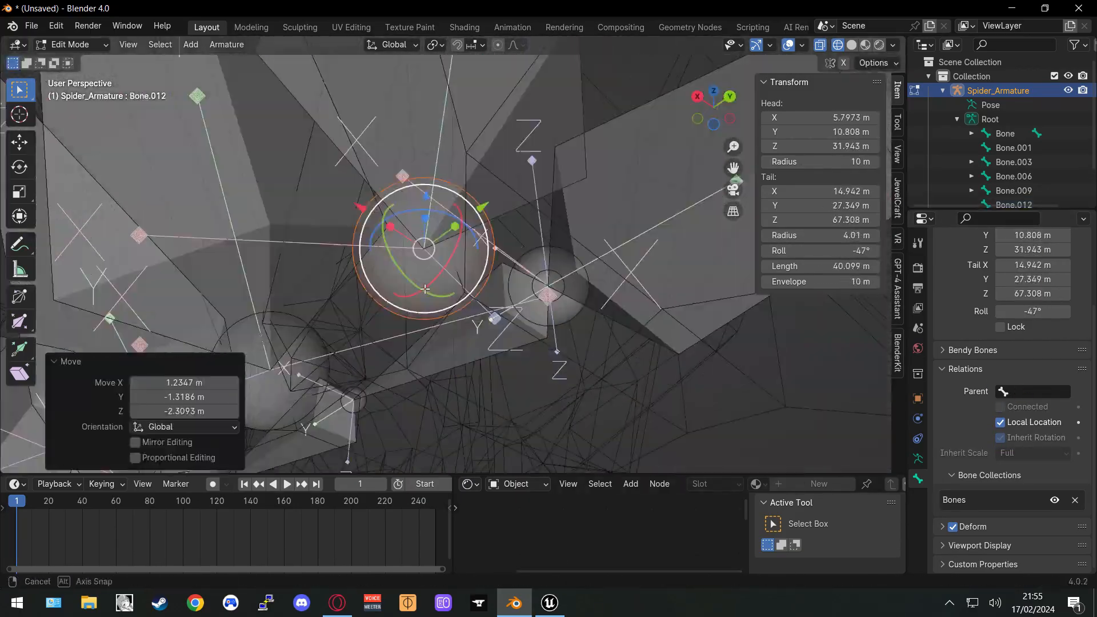
{"action": "key", "text": "g"}
{"action": "left_click", "coordinate": [390, 229]}
Select the fourth leg's upper bone and set its roll to 168°
{"action": "middle_click_drag", "start_coordinate": [337, 343], "coordinate": [434, 286]}
{"action": "left_click", "coordinate": [439, 297]}
{"action": "left_click_drag", "start_coordinate": [820, 250], "coordinate": [874, 250]}
{"action": "middle_click_drag", "start_coordinate": [566, 309], "coordinate": [548, 285]}
{"action": "middle_click_drag", "start_coordinate": [548, 286], "coordinate": [542, 271], "text": "shift"}
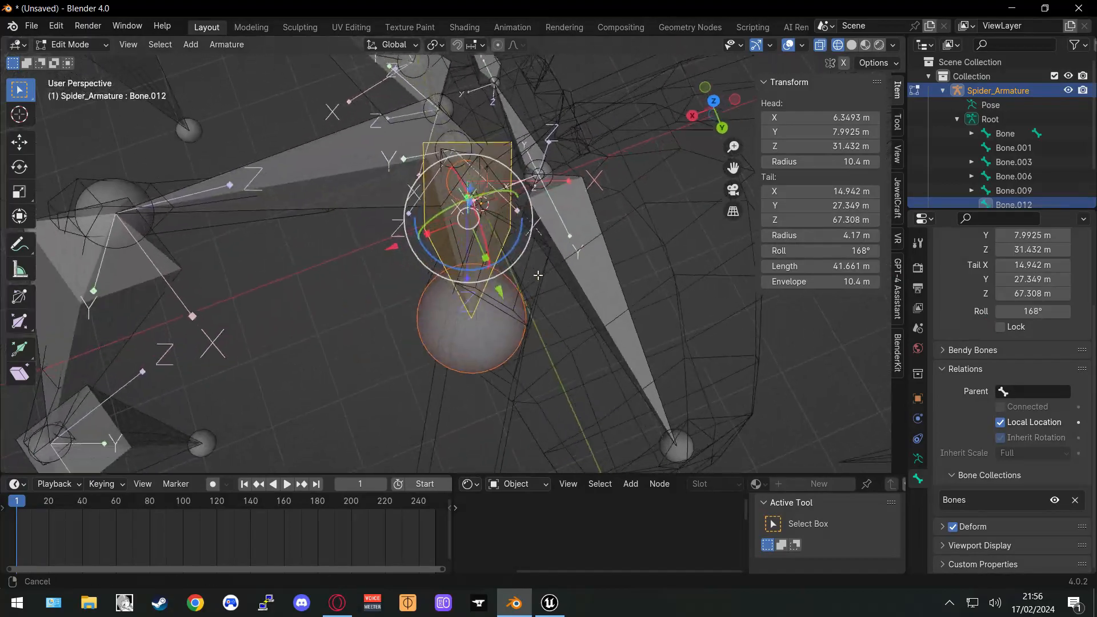
Refit the fourth leg's upper bone tail to the mesh joint at about X 13.4, Y 26.5, Z 67.9 m
{"action": "middle_click_drag", "start_coordinate": [636, 273], "coordinate": [399, 240]}
{"action": "left_click", "coordinate": [374, 233]}
{"action": "key", "text": "g"}
{"action": "left_click", "coordinate": [377, 234]}
{"action": "key", "text": "g"}
{"action": "left_click", "coordinate": [555, 213]}
Extrude the fourth leg's middle bone about 35 m long toward the next joint and adjust its placement
{"action": "key", "text": "e"}
{"action": "left_click", "coordinate": [421, 240]}
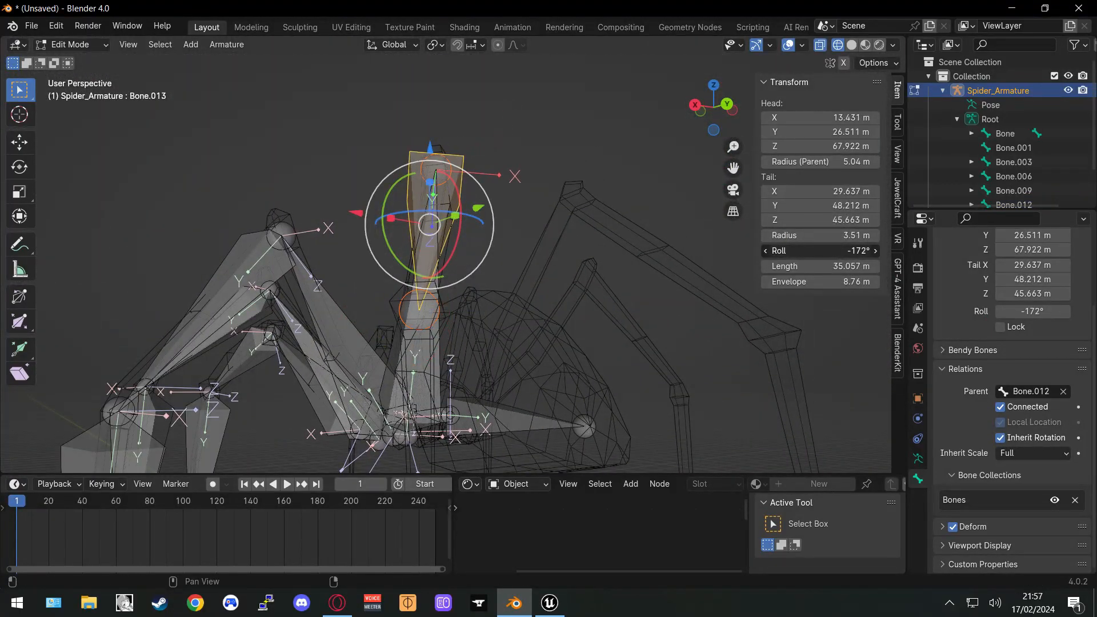
{"action": "key", "text": "g"}
{"action": "left_click", "coordinate": [585, 272]}
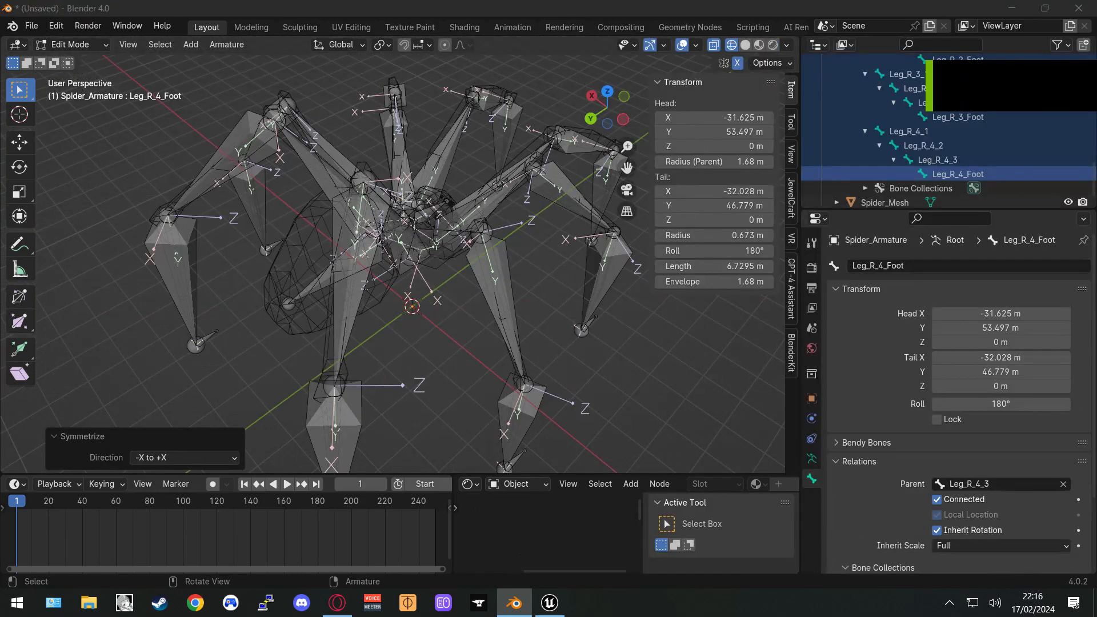
Select all the Leg_L bones on one side of the spider and duplicate them in place
{"action": "middle_click_drag", "start_coordinate": [496, 250], "coordinate": [422, 266]}
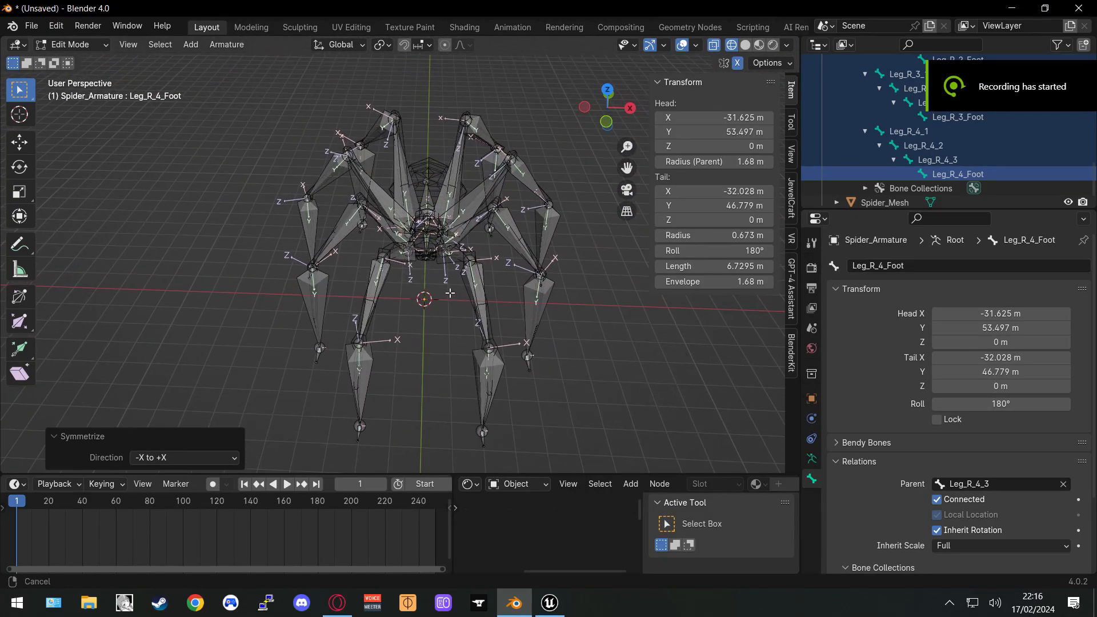
{"action": "scroll", "coordinate": [434, 289], "scroll_direction": "up", "scroll_amount": 2}
{"action": "mouse_move", "coordinate": [453, 315]}
{"action": "middle_mouse_down"}
{"action": "mouse_move", "coordinate": [453, 284]}
{"action": "mouse_move", "coordinate": [432, 329]}
{"action": "mouse_move", "coordinate": [441, 316]}
{"action": "mouse_move", "coordinate": [432, 319]}
{"action": "mouse_move", "coordinate": [460, 335]}
{"action": "mouse_move", "coordinate": [456, 307]}
{"action": "middle_mouse_up"}
{"action": "scroll", "coordinate": [432, 318], "scroll_direction": "down", "scroll_amount": 1}
{"action": "left_click_drag", "start_coordinate": [600, 438], "coordinate": [407, 148]}
{"action": "middle_click_drag", "start_coordinate": [451, 320], "coordinate": [464, 343]}
{"action": "middle_click_drag", "start_coordinate": [552, 331], "coordinate": [519, 304], "text": "shift"}
{"action": "key", "text": "shift+d"}
{"action": "right_click", "coordinate": [540, 306]}
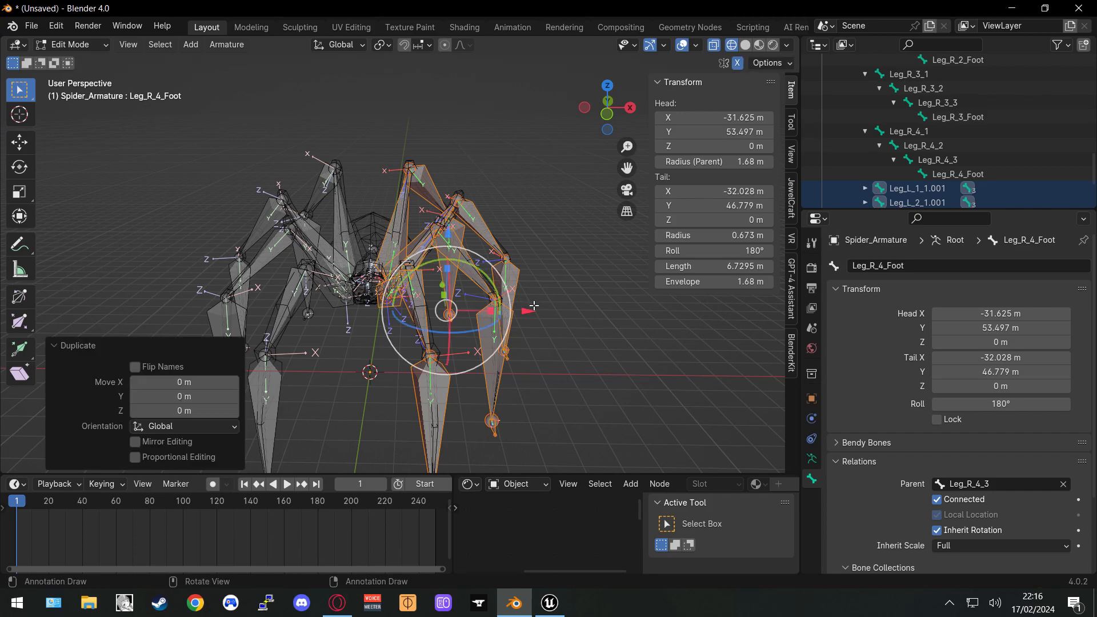
Mirror the duplicated leg bones across global X and move them about -55 m along X onto the opposite side's legs
{"action": "right_click", "coordinate": [533, 306]}
{"action": "mouse_move", "coordinate": [537, 278]}
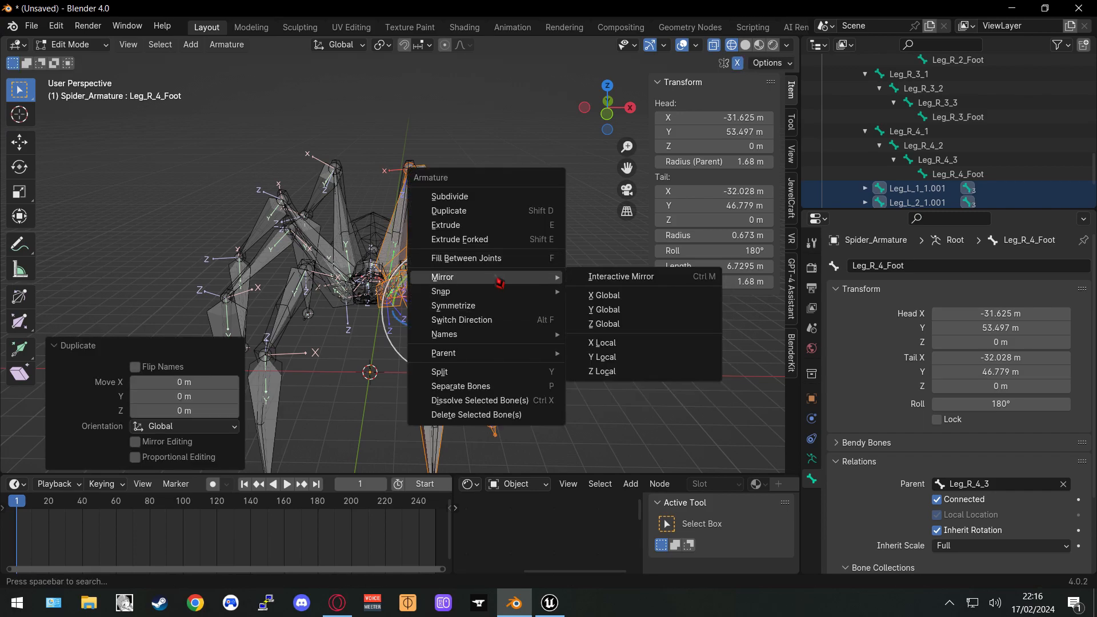
{"action": "left_click", "coordinate": [614, 297]}
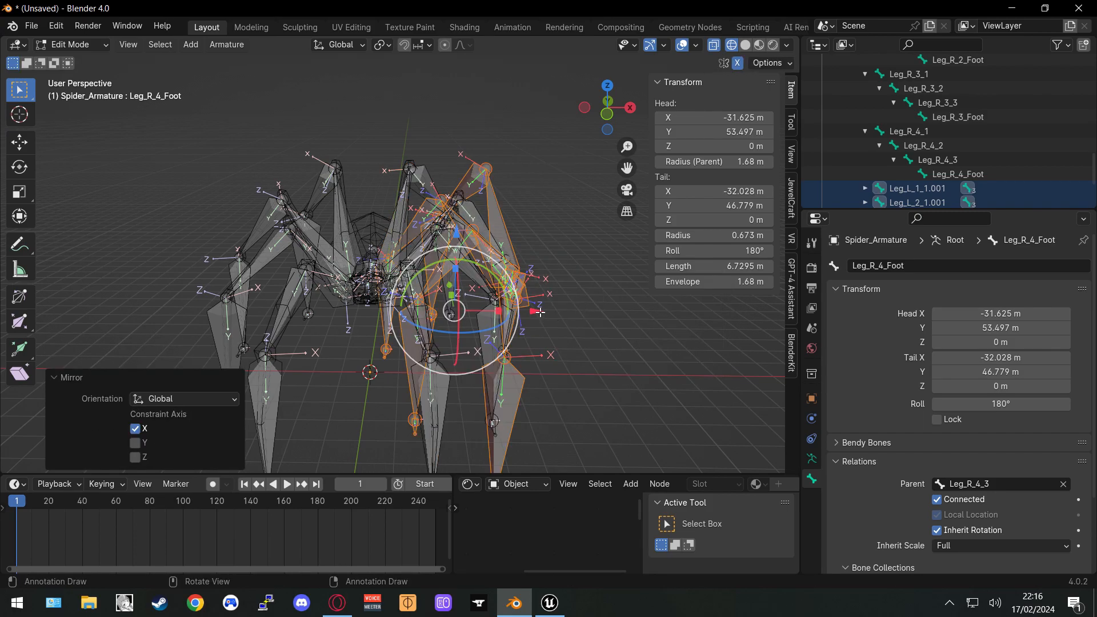
{"action": "key", "text": "g"}
{"action": "key", "text": "x"}
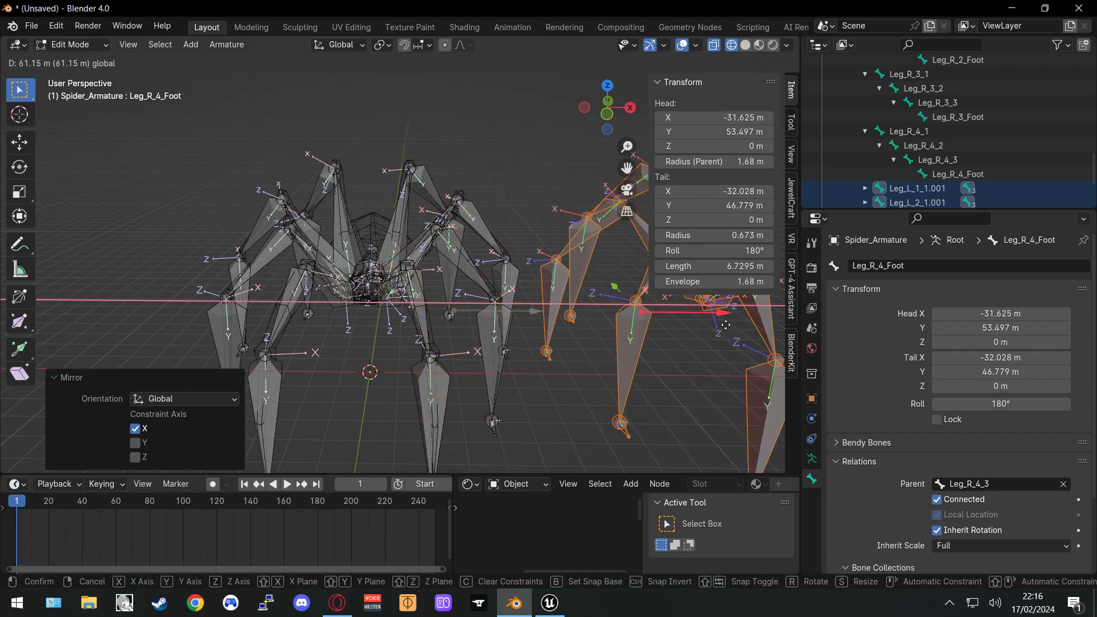
{"action": "left_click", "coordinate": [370, 334]}
Delete the mirrored duplicate leg bones
{"action": "key", "text": "x"}
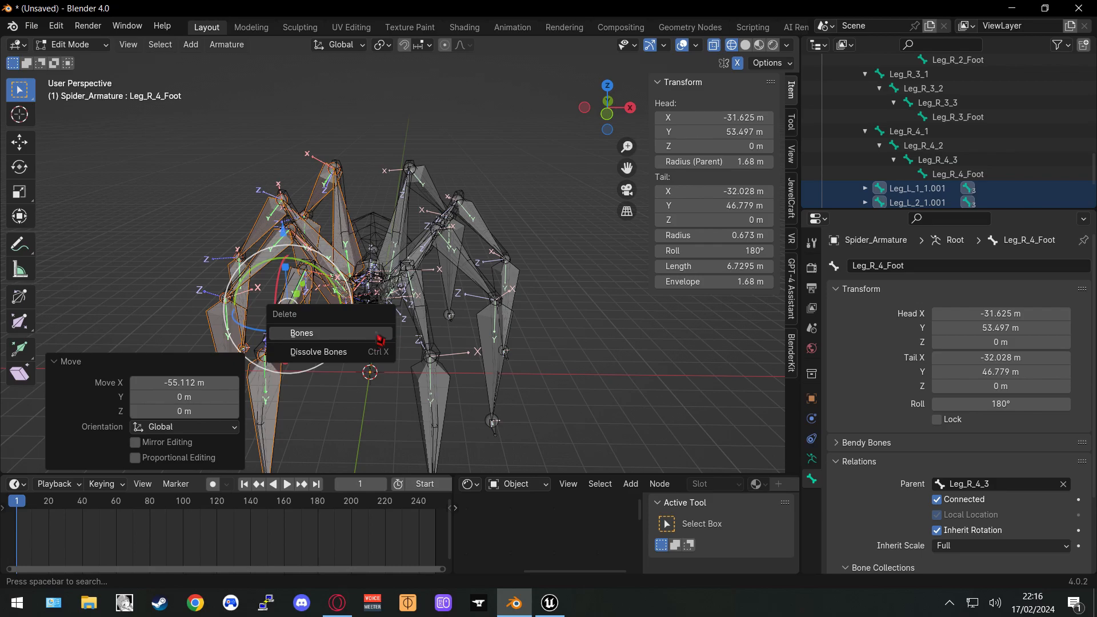
{"action": "left_click", "coordinate": [379, 337]}
Adjust the bone rolls along the Leg_R_4 chain, setting Leg_R_4_3's roll to -138°
{"action": "middle_click_drag", "start_coordinate": [380, 337], "coordinate": [526, 330]}
{"action": "scroll", "coordinate": [530, 323], "scroll_direction": "up", "scroll_amount": 4}
{"action": "scroll", "coordinate": [541, 308], "scroll_direction": "up", "scroll_amount": 3}
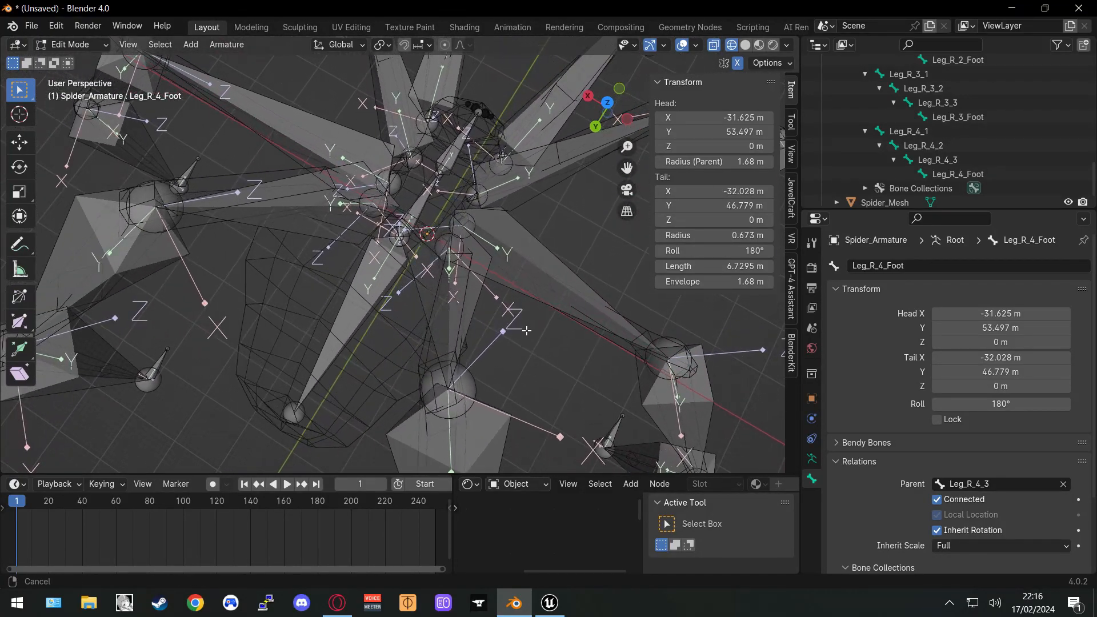
{"action": "left_click", "coordinate": [477, 298]}
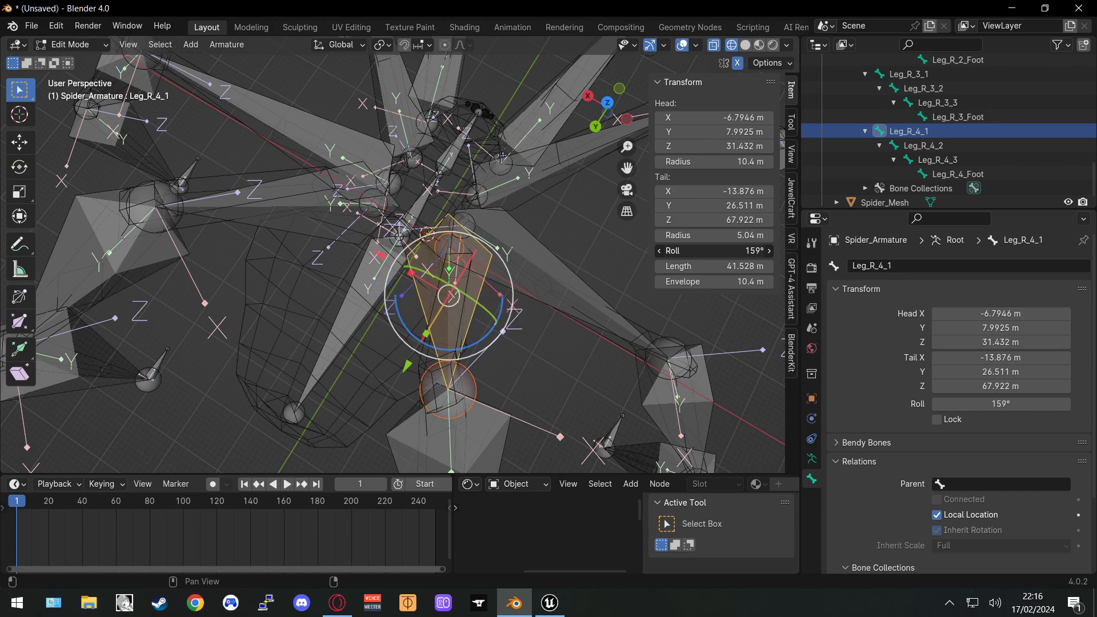
{"action": "middle_click_drag", "start_coordinate": [593, 333], "coordinate": [591, 246], "text": "shift"}
{"action": "left_click", "coordinate": [477, 340]}
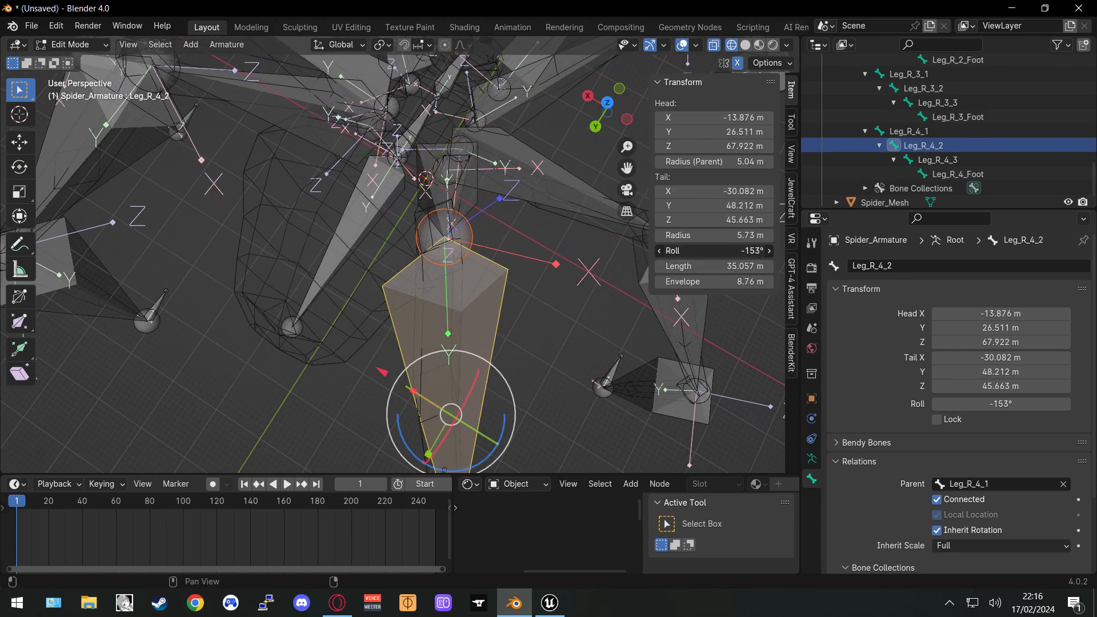
{"action": "left_click_drag", "start_coordinate": [714, 250], "coordinate": [716, 250]}
{"action": "middle_click_drag", "start_coordinate": [593, 366], "coordinate": [588, 217], "text": "shift"}
{"action": "scroll", "coordinate": [451, 257], "scroll_direction": "down", "scroll_amount": 2}
{"action": "left_click", "coordinate": [433, 269]}
{"action": "left_click_drag", "start_coordinate": [714, 250], "coordinate": [682, 250]}
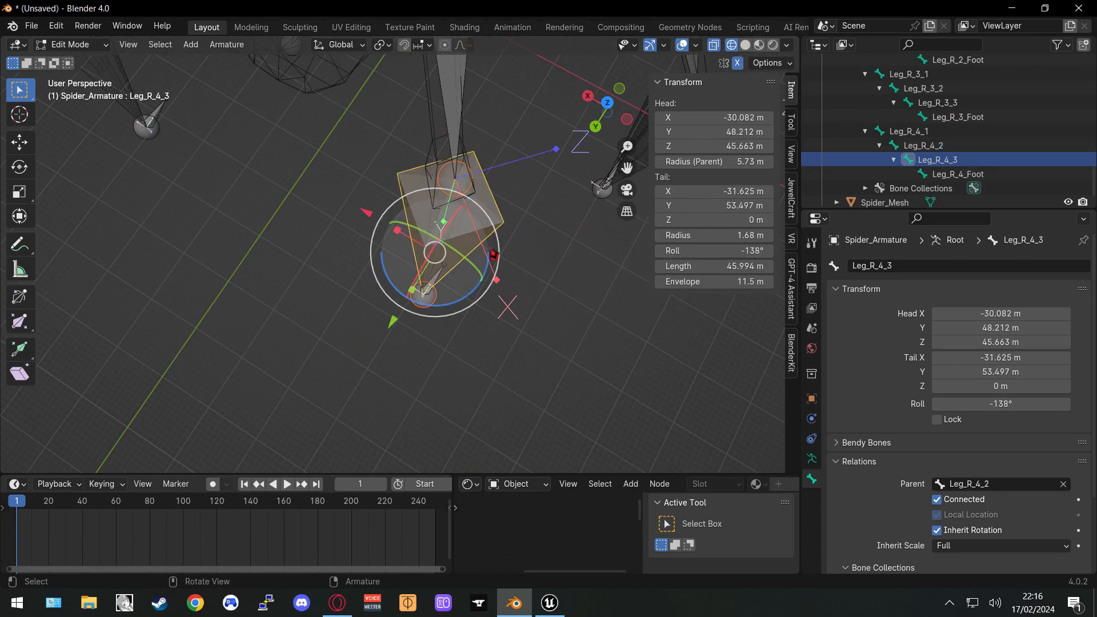
Adjust the bone rolls along the Leg_R_3 chain so the axes align with the leg's bending direction
{"action": "middle_click_drag", "start_coordinate": [592, 349], "coordinate": [558, 340]}
{"action": "middle_click_drag", "start_coordinate": [514, 188], "coordinate": [479, 320], "text": "shift"}
{"action": "scroll", "coordinate": [457, 297], "scroll_direction": "up", "scroll_amount": 2}
{"action": "left_click", "coordinate": [434, 308]}
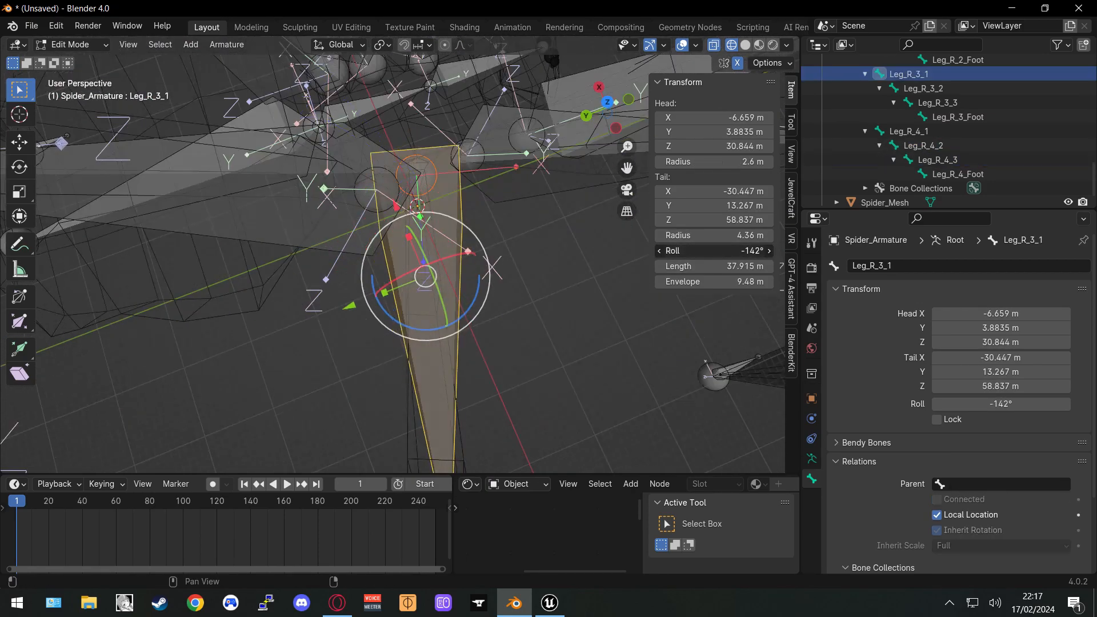
{"action": "middle_click_drag", "start_coordinate": [439, 374], "coordinate": [440, 405]}
{"action": "scroll", "coordinate": [434, 343], "scroll_direction": "down", "scroll_amount": 3}
{"action": "left_click", "coordinate": [403, 365]}
{"action": "left_click_drag", "start_coordinate": [714, 250], "coordinate": [685, 250]}
{"action": "middle_click_drag", "start_coordinate": [592, 348], "coordinate": [594, 268]}
{"action": "left_click", "coordinate": [425, 286]}
{"action": "left_click_drag", "start_coordinate": [714, 250], "coordinate": [765, 250]}
Adjust the bone rolls along the Leg_R_2 chain so the axes align with the leg's bending direction
{"action": "middle_click_drag", "start_coordinate": [591, 228], "coordinate": [513, 348], "text": "shift"}
{"action": "left_click", "coordinate": [391, 319]}
{"action": "left_click_drag", "start_coordinate": [721, 250], "coordinate": [754, 250]}
{"action": "left_click", "coordinate": [412, 228]}
{"action": "middle_click_drag", "start_coordinate": [514, 240], "coordinate": [520, 325], "text": "shift"}
{"action": "left_click_drag", "start_coordinate": [714, 250], "coordinate": [765, 250]}
{"action": "scroll", "coordinate": [502, 257], "scroll_direction": "up", "scroll_amount": 2}
{"action": "left_click", "coordinate": [445, 269]}
{"action": "middle_click_drag", "start_coordinate": [514, 246], "coordinate": [508, 269]}
Adjust the bone rolls along the Leg_R_1 chain, setting Leg_R_1_3's roll to 14°
{"action": "left_click", "coordinate": [444, 308]}
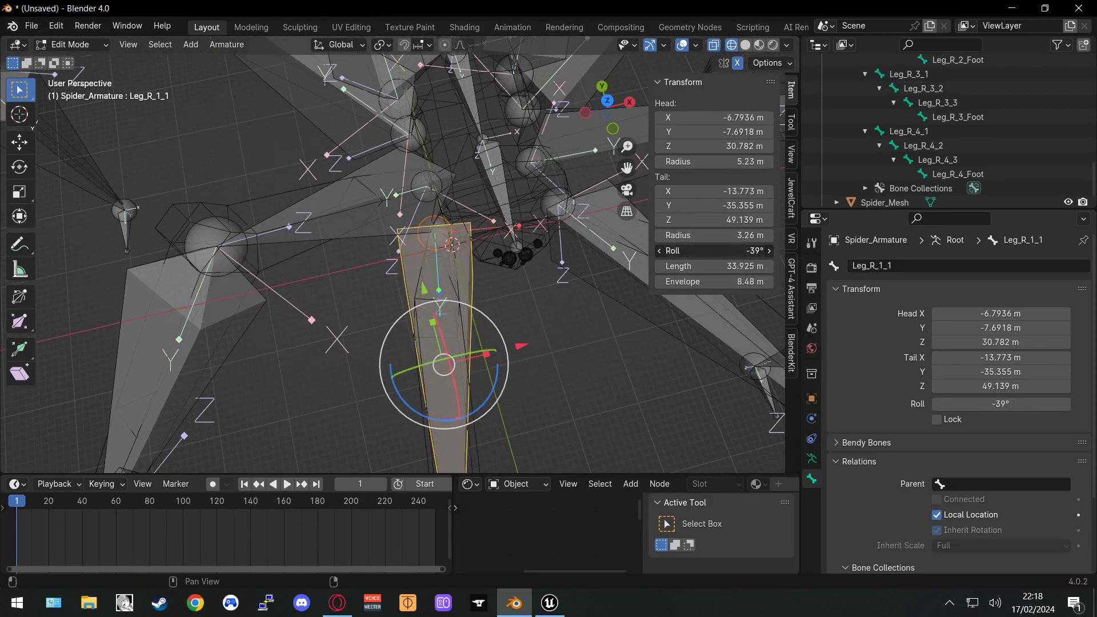
{"action": "middle_click_drag", "start_coordinate": [514, 343], "coordinate": [474, 132], "text": "shift"}
{"action": "left_click", "coordinate": [408, 343]}
{"action": "middle_click_drag", "start_coordinate": [486, 320], "coordinate": [485, 240]}
{"action": "left_click", "coordinate": [377, 285]}
{"action": "left_click_drag", "start_coordinate": [714, 250], "coordinate": [766, 250]}
Examine the bone axes of all eight legs from several angles, comparing both sides of the spider
{"action": "middle_click_drag", "start_coordinate": [428, 251], "coordinate": [568, 247]}
{"action": "scroll", "coordinate": [446, 280], "scroll_direction": "down", "scroll_amount": 5}
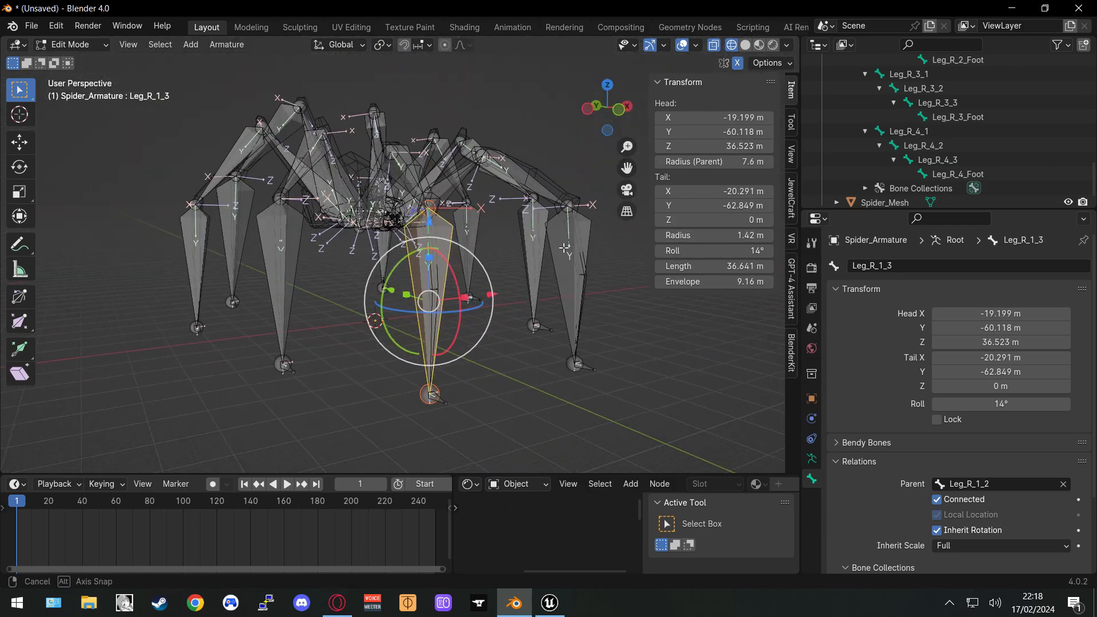
{"action": "scroll", "coordinate": [479, 312], "scroll_direction": "up", "scroll_amount": 3}
{"action": "middle_click_drag", "start_coordinate": [518, 340], "coordinate": [405, 290]}
{"action": "middle_click_drag", "start_coordinate": [557, 327], "coordinate": [491, 331]}
{"action": "middle_click_drag", "start_coordinate": [553, 291], "coordinate": [493, 356]}
{"action": "middle_click_drag", "start_coordinate": [201, 280], "coordinate": [427, 344]}
{"action": "middle_click_drag", "start_coordinate": [345, 268], "coordinate": [377, 380], "text": "shift"}
{"action": "middle_click_drag", "start_coordinate": [375, 310], "coordinate": [392, 194]}
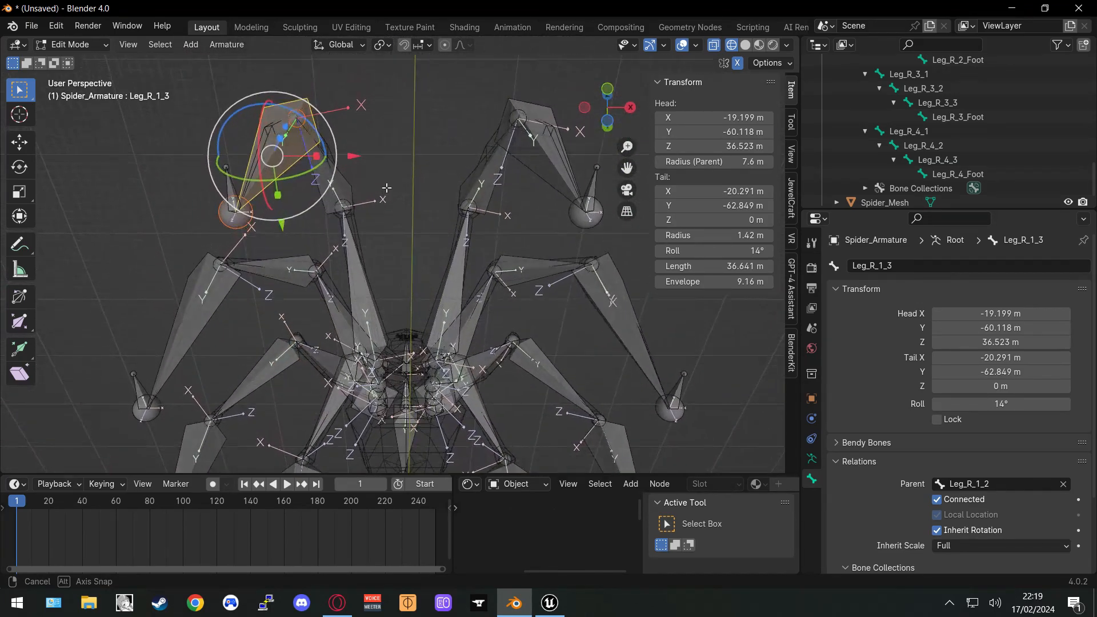
{"action": "middle_click_drag", "start_coordinate": [437, 469], "coordinate": [440, 420], "text": "shift"}
{"action": "middle_click_drag", "start_coordinate": [449, 149], "coordinate": [429, 309], "text": "shift"}
{"action": "scroll", "coordinate": [462, 308], "scroll_direction": "down", "scroll_amount": 1}
{"action": "scroll", "coordinate": [917, 159], "scroll_direction": "up", "scroll_amount": 5}
{"action": "scroll", "coordinate": [921, 163], "scroll_direction": "up", "scroll_amount": 10}
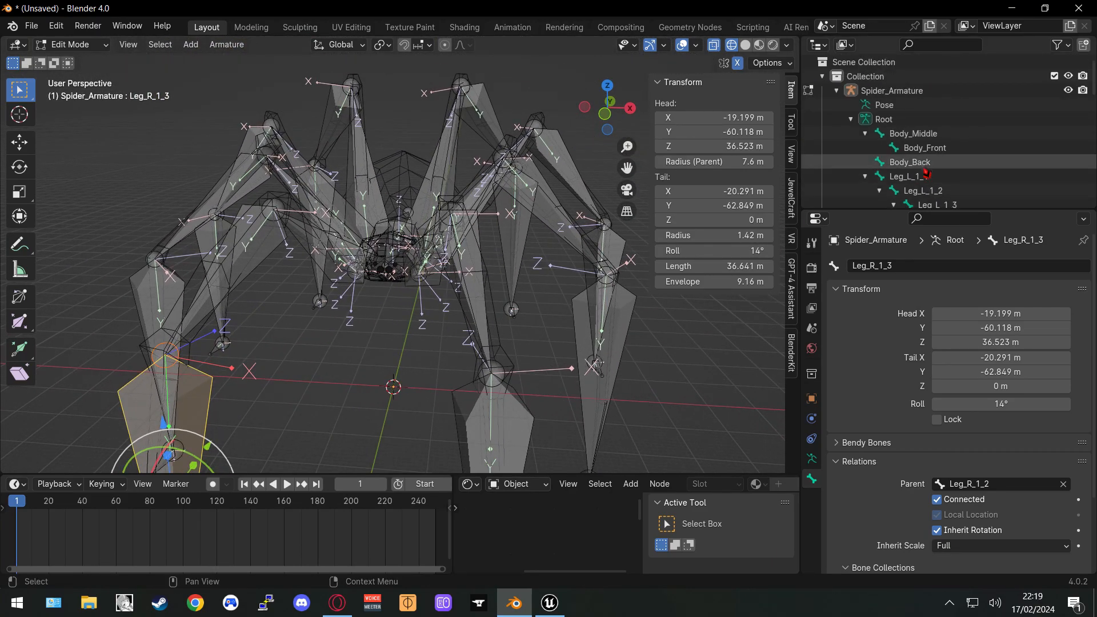
Select Leg_L_1_1 and Leg_L_1_2 in turn and examine their place in the first leg's bone chain
{"action": "scroll", "coordinate": [908, 172], "scroll_direction": "down", "scroll_amount": 2}
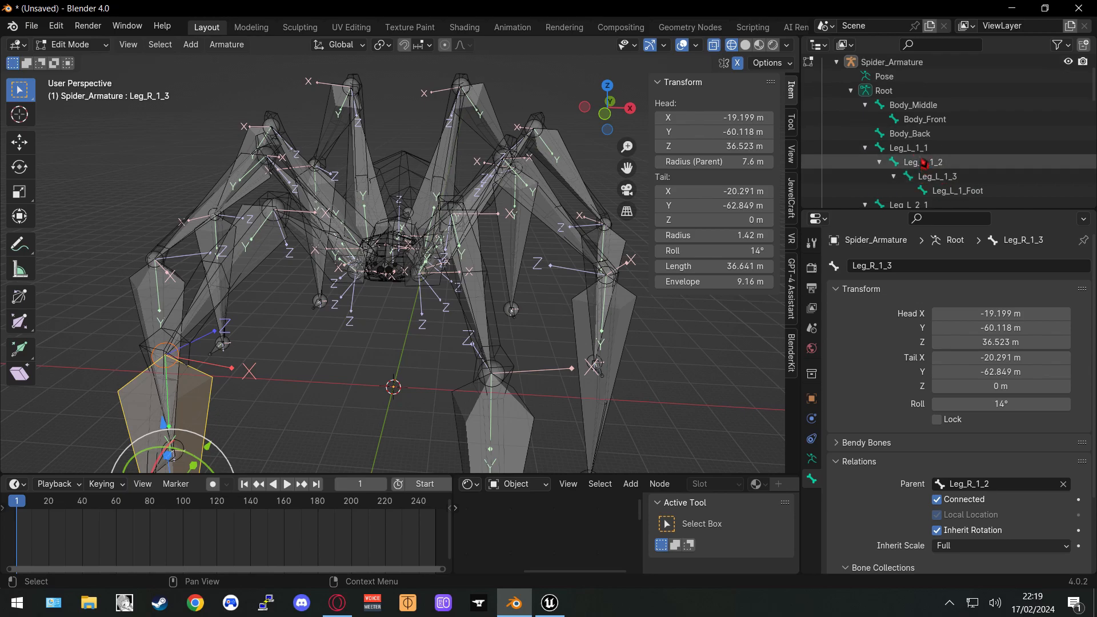
{"action": "left_click", "coordinate": [914, 148]}
{"action": "middle_click_drag", "start_coordinate": [482, 291], "coordinate": [484, 175]}
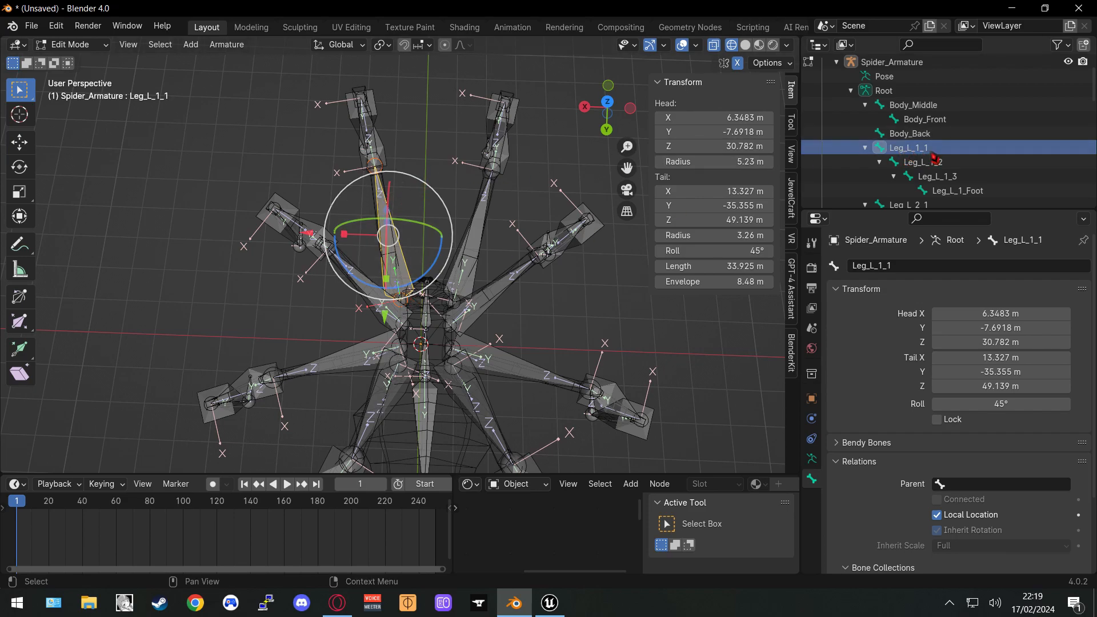
{"action": "middle_click_drag", "start_coordinate": [374, 202], "coordinate": [399, 253], "text": "shift"}
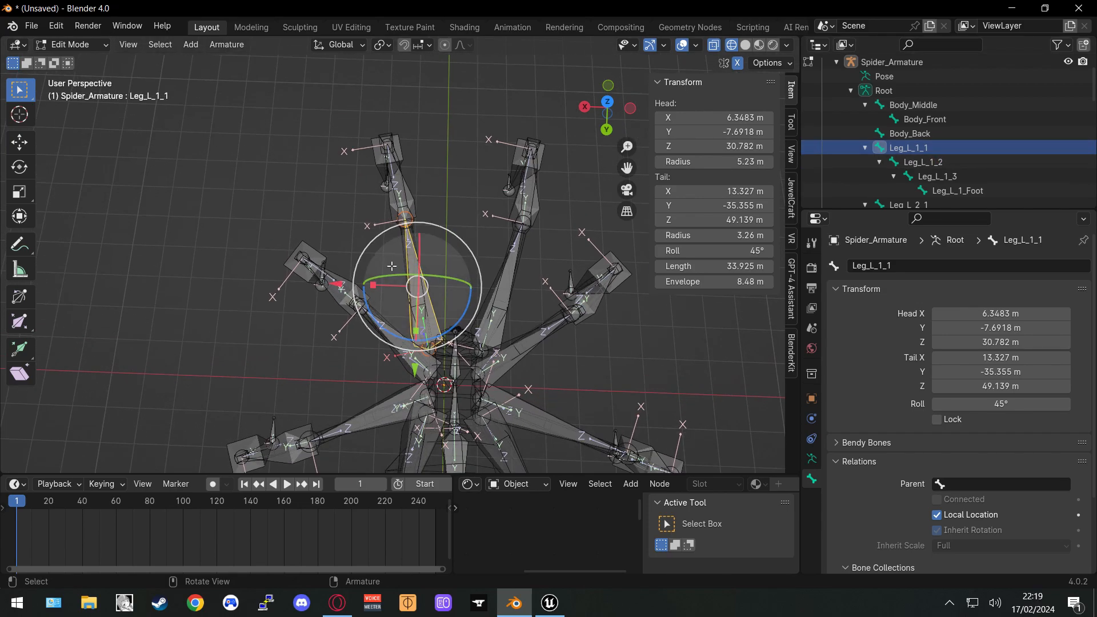
{"action": "left_click", "coordinate": [923, 161]}
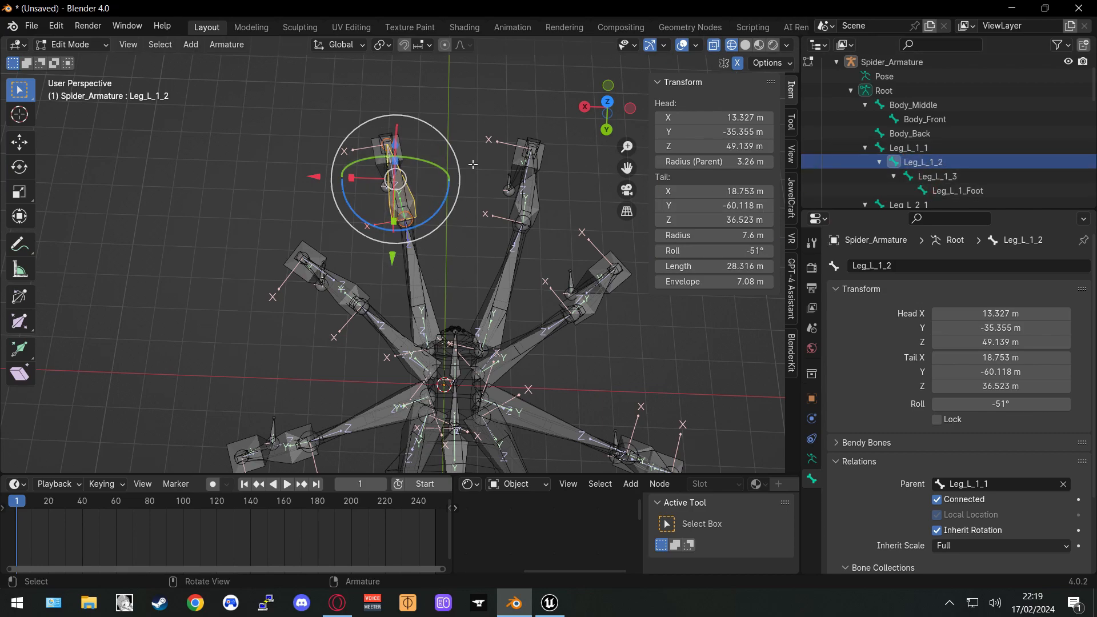
{"action": "middle_click_drag", "start_coordinate": [564, 231], "coordinate": [458, 264]}
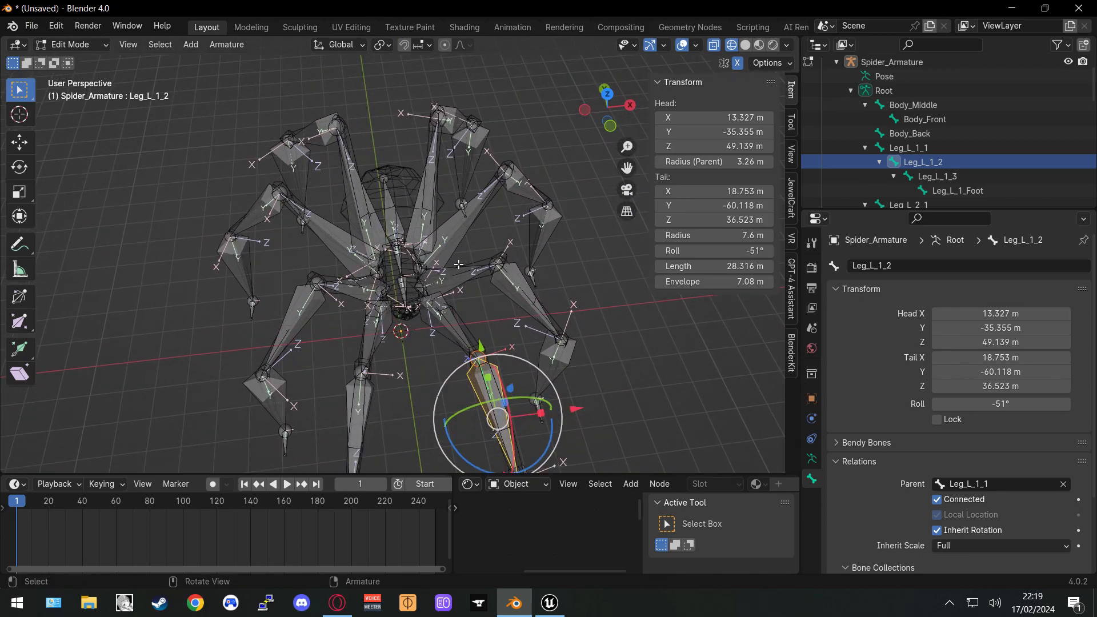
{"action": "scroll", "coordinate": [452, 286], "scroll_direction": "up", "scroll_amount": 2}
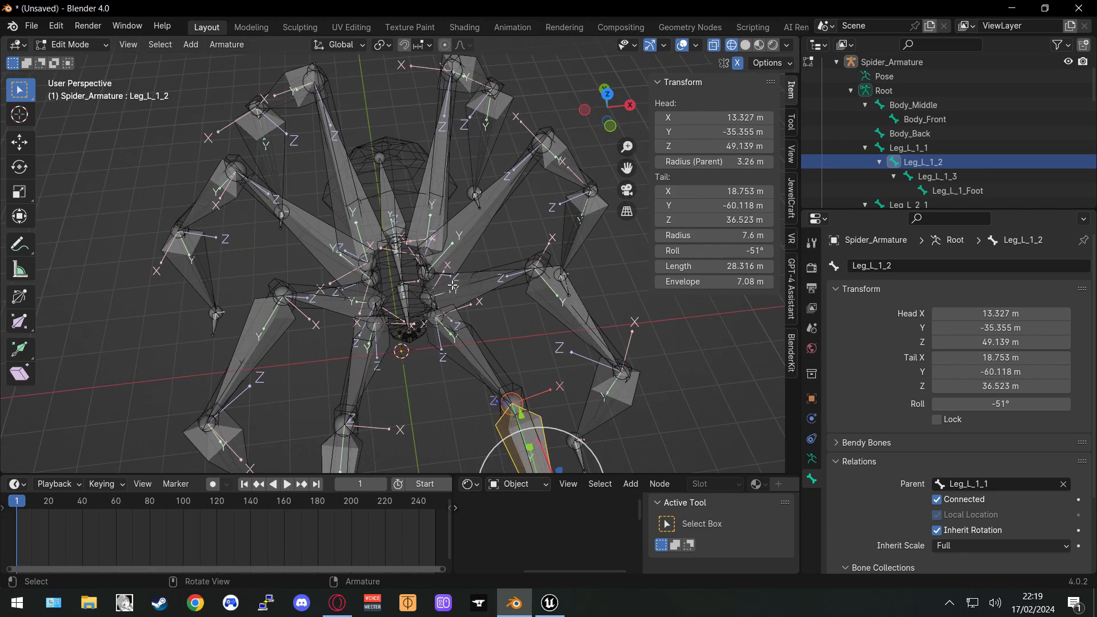
{"action": "middle_click_drag", "start_coordinate": [518, 294], "coordinate": [476, 272]}
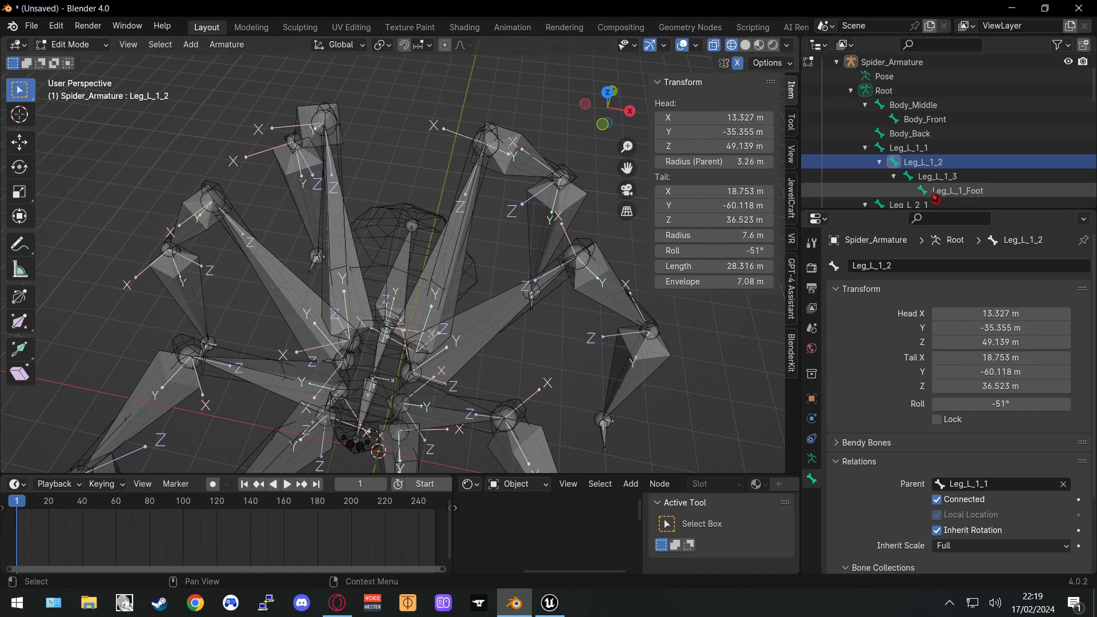
Collapse the Leg_L_1 to Leg_L_4 and Leg_R_1 chains in the armature hierarchy
{"action": "left_click", "coordinate": [865, 148]}
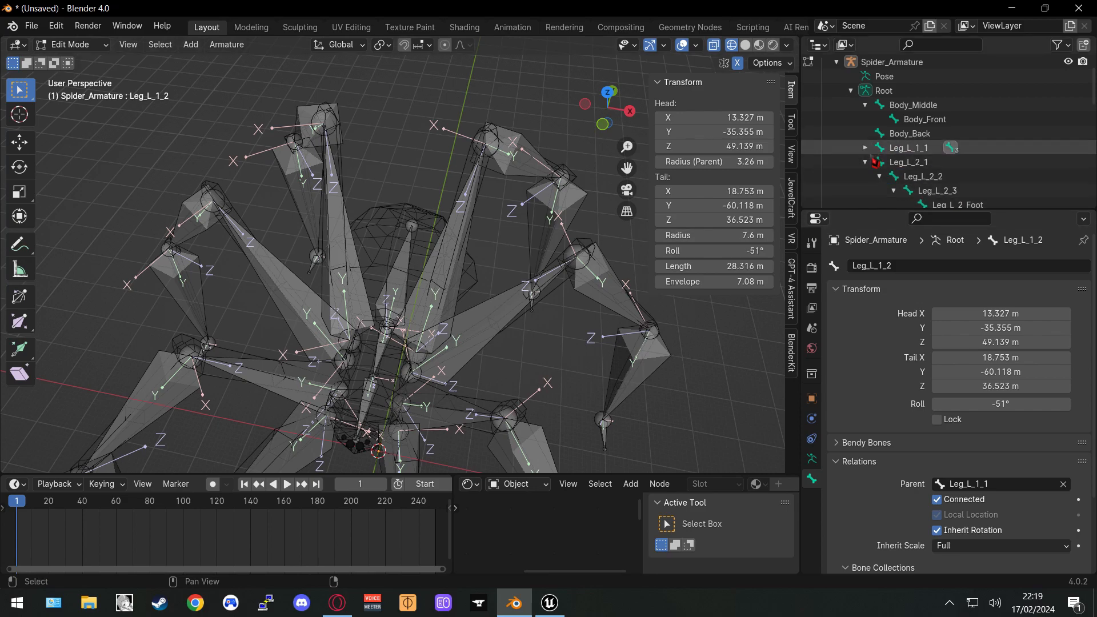
{"action": "left_click", "coordinate": [874, 162]}
{"action": "left_click", "coordinate": [874, 176]}
{"action": "left_click", "coordinate": [874, 190]}
{"action": "scroll", "coordinate": [875, 168], "scroll_direction": "down", "scroll_amount": 1}
{"action": "middle_click_drag", "start_coordinate": [875, 168], "coordinate": [875, 129]}
{"action": "left_click", "coordinate": [865, 150]}
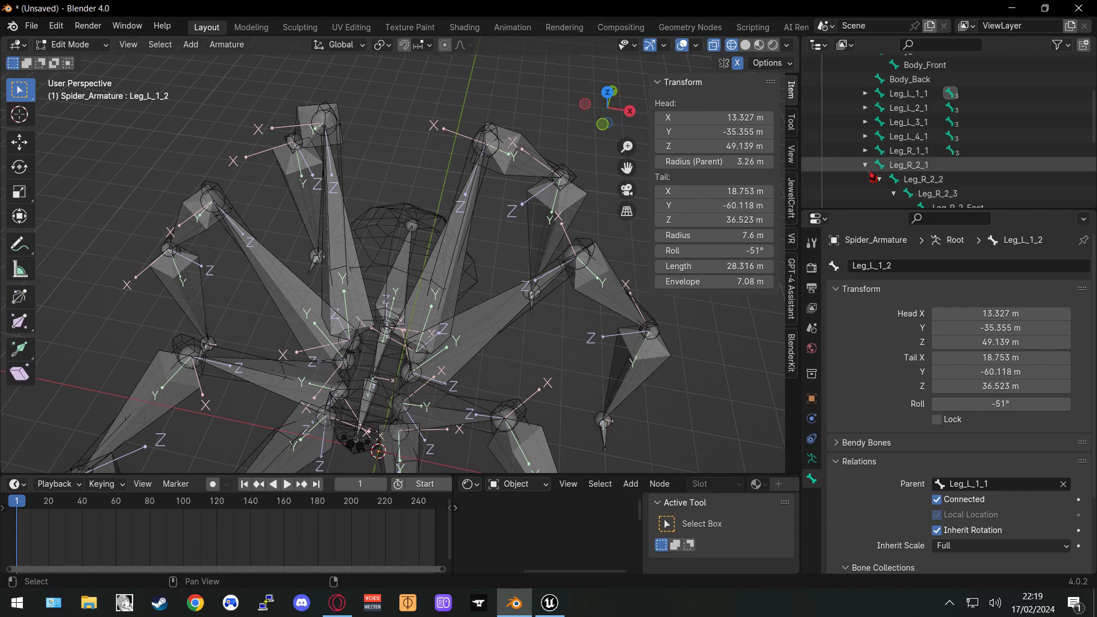
Select the Leg_R_2_Foot bone and examine its direction and placement at the end of the leg
{"action": "scroll", "coordinate": [871, 174], "scroll_direction": "down", "scroll_amount": 4}
{"action": "left_click", "coordinate": [958, 150]}
{"action": "middle_click_drag", "start_coordinate": [629, 333], "coordinate": [614, 278]}
{"action": "middle_click_drag", "start_coordinate": [365, 290], "coordinate": [502, 267], "text": "shift"}
{"action": "middle_click_drag", "start_coordinate": [478, 307], "coordinate": [538, 315]}
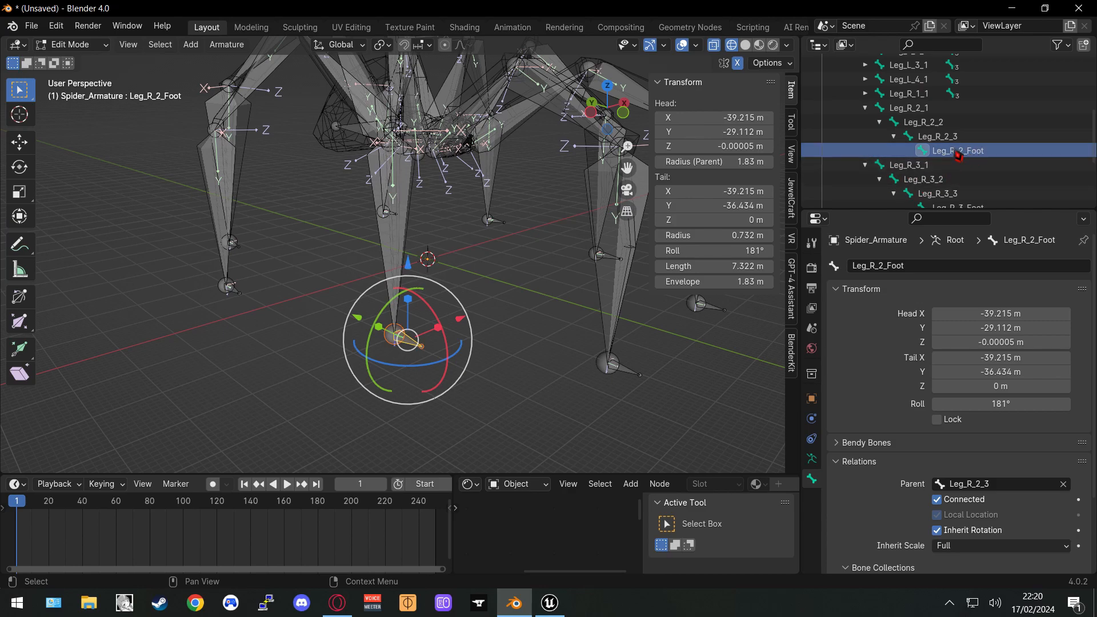
{"action": "middle_click_drag", "start_coordinate": [537, 290], "coordinate": [522, 290]}
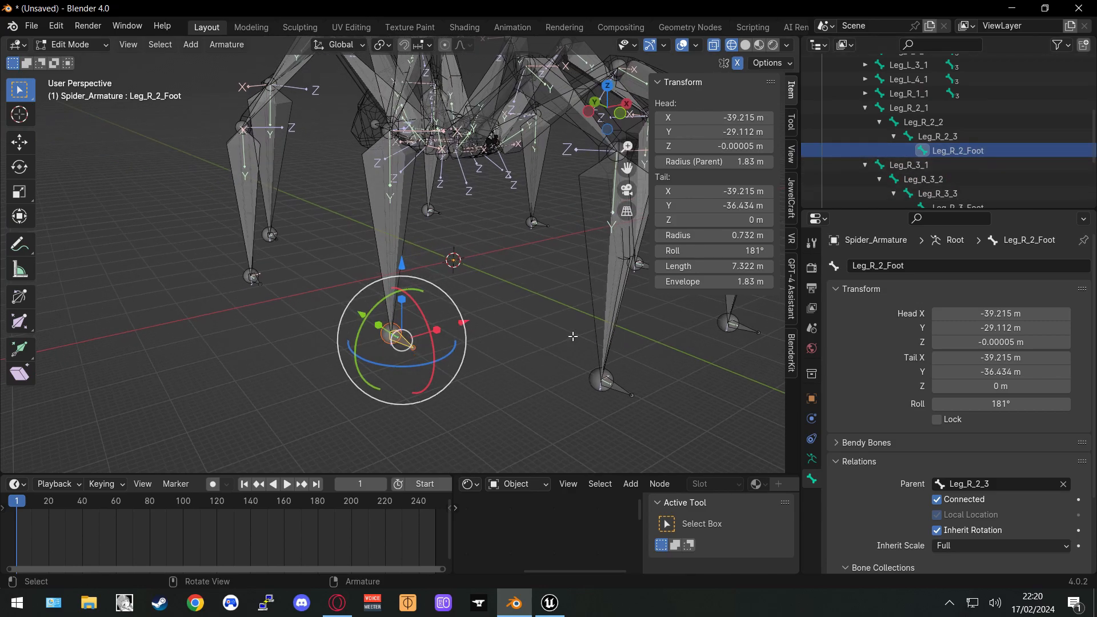
{"action": "middle_click_drag", "start_coordinate": [573, 336], "coordinate": [533, 346]}
{"action": "middle_click_drag", "start_coordinate": [526, 305], "coordinate": [606, 319]}
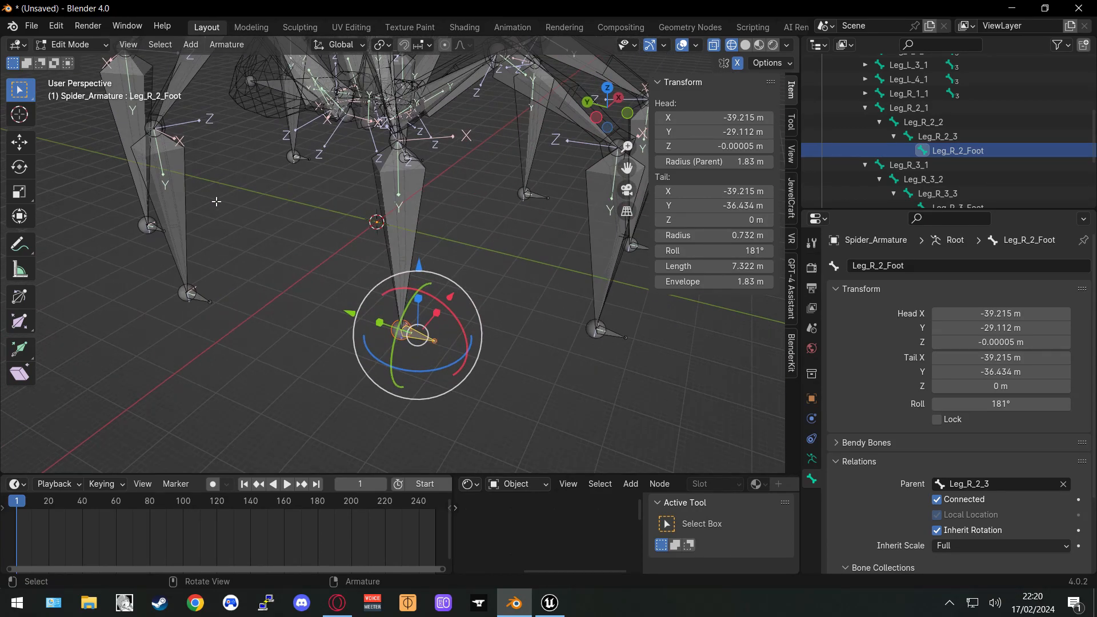
{"action": "middle_click_drag", "start_coordinate": [508, 385], "coordinate": [462, 367]}
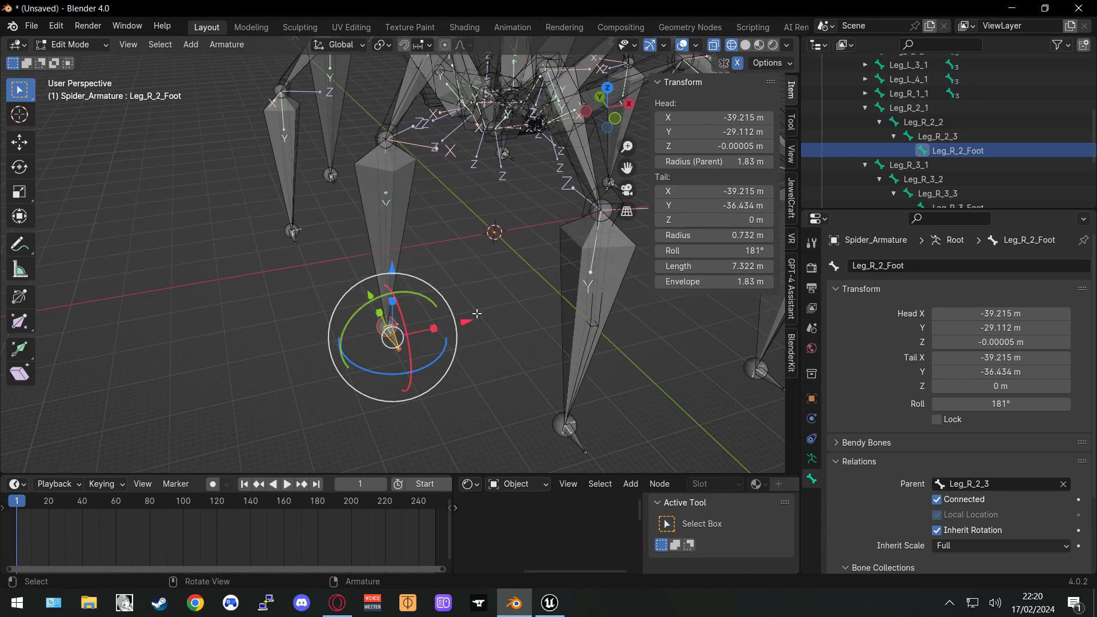
{"action": "middle_click_drag", "start_coordinate": [353, 300], "coordinate": [458, 339]}
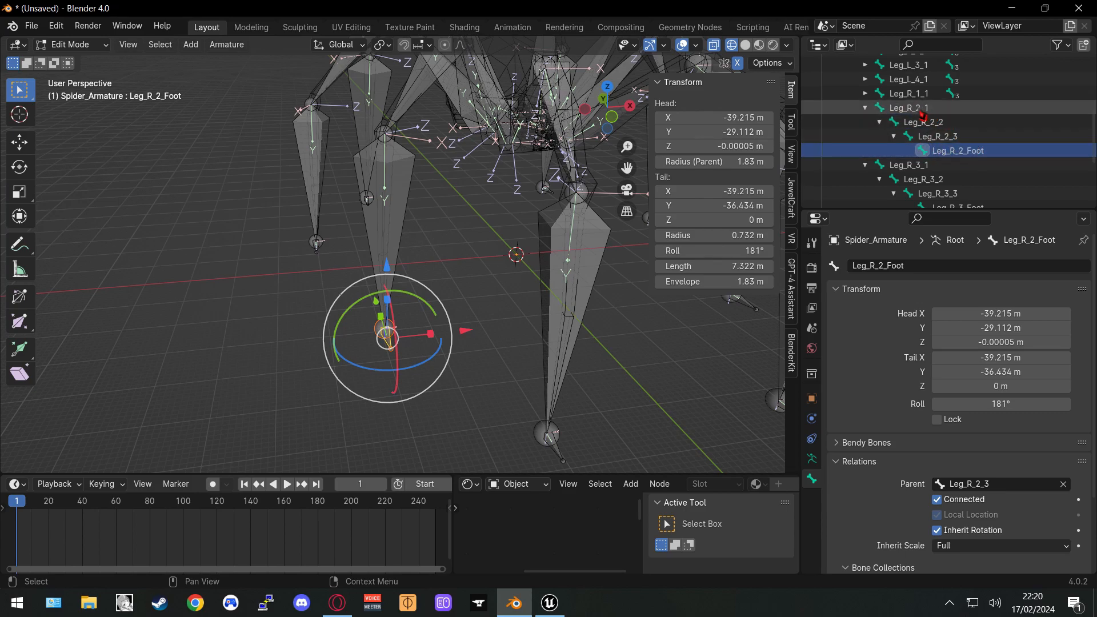
{"action": "middle_click_drag", "start_coordinate": [622, 273], "coordinate": [601, 276]}
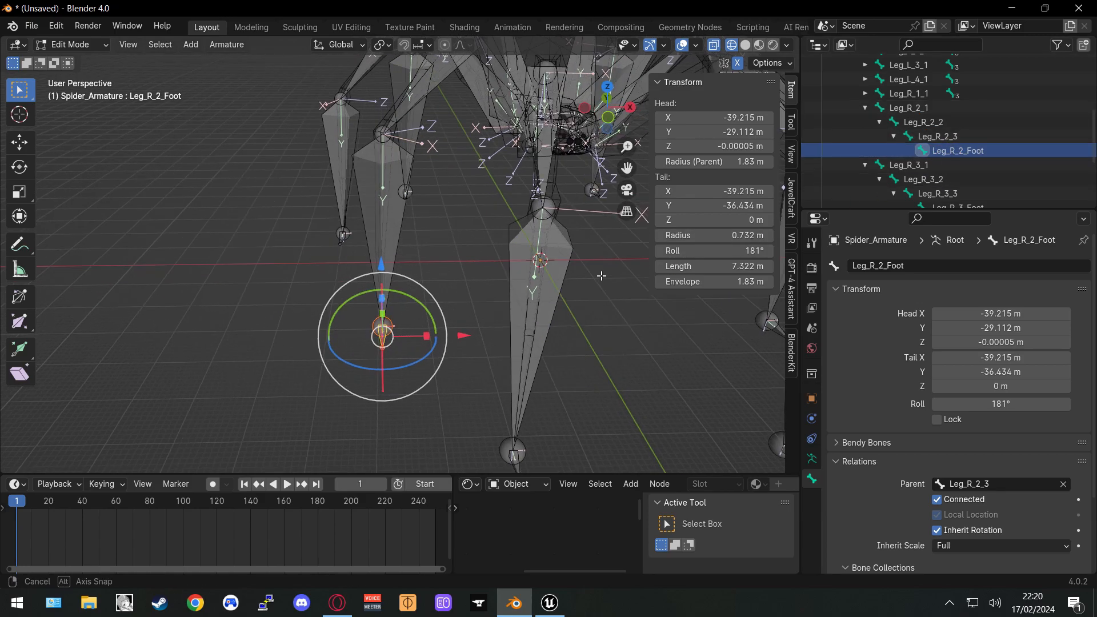
{"action": "mouse_move", "coordinate": [464, 282]}
{"action": "middle_mouse_down"}
{"action": "mouse_move", "coordinate": [517, 260]}
{"action": "mouse_move", "coordinate": [454, 288]}
{"action": "middle_mouse_up"}
{"action": "middle_click_drag", "start_coordinate": [548, 257], "coordinate": [412, 344]}
{"action": "scroll", "coordinate": [449, 343], "scroll_direction": "up", "scroll_amount": 3}
{"action": "middle_click_drag", "start_coordinate": [398, 283], "coordinate": [474, 285]}
{"action": "scroll", "coordinate": [357, 338], "scroll_direction": "down", "scroll_amount": 3}
Collapse the Leg_R_2, Leg_R_3 and Leg_R_4 chains in the armature hierarchy
{"action": "middle_click_drag", "start_coordinate": [357, 338], "coordinate": [205, 288]}
{"action": "left_click", "coordinate": [866, 108]}
{"action": "left_click", "coordinate": [866, 122]}
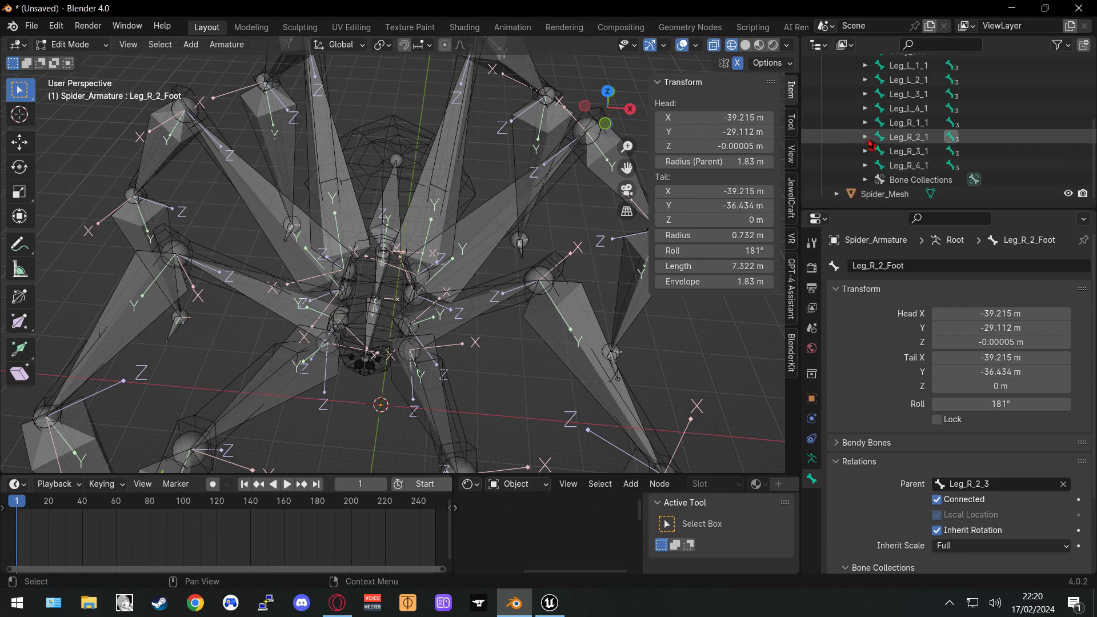
Select Body_Back, Body_Middle and Body_Front in turn and examine their placement and parent relations
{"action": "scroll", "coordinate": [882, 163], "scroll_direction": "up", "scroll_amount": 5}
{"action": "middle_click_drag", "start_coordinate": [594, 365], "coordinate": [586, 317]}
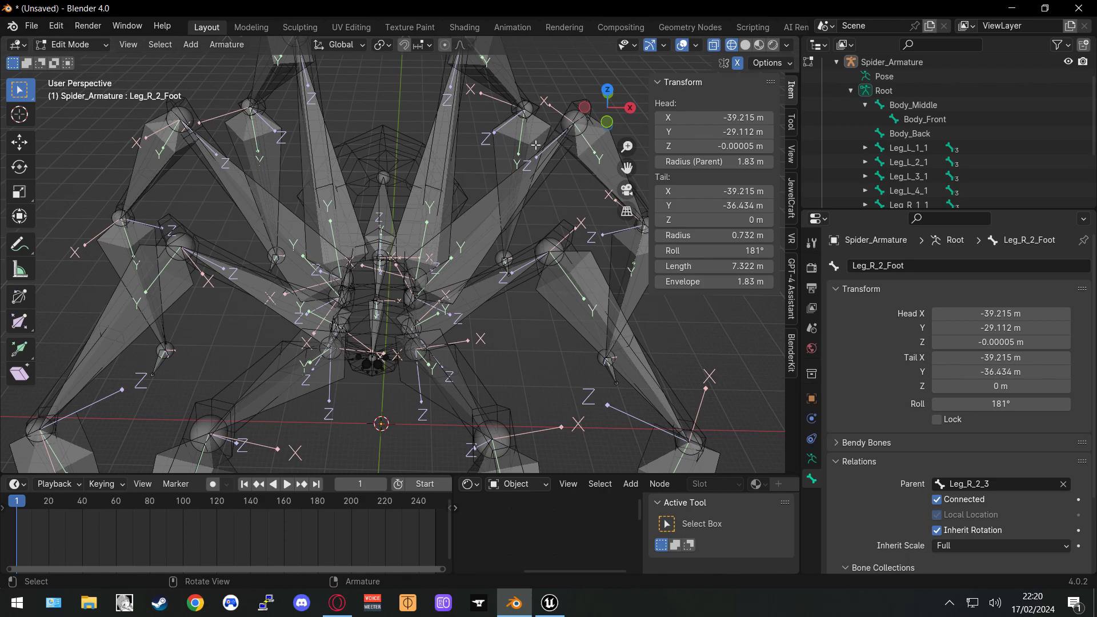
{"action": "middle_click_drag", "start_coordinate": [545, 332], "coordinate": [536, 334]}
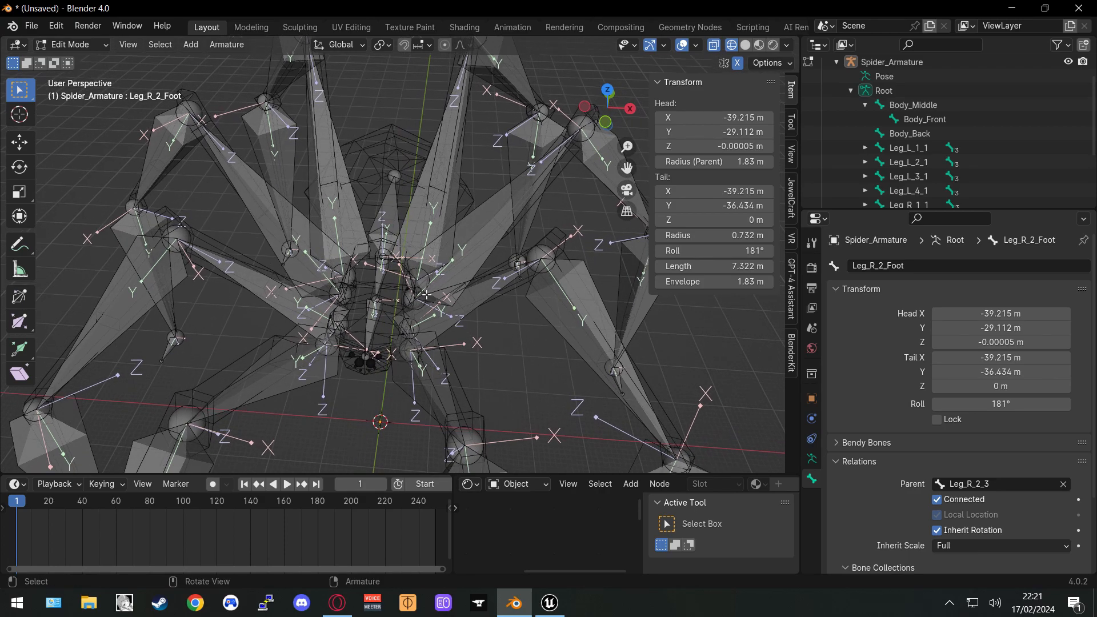
{"action": "left_click", "coordinate": [914, 133]}
{"action": "left_click", "coordinate": [923, 121]}
{"action": "left_click", "coordinate": [912, 106]}
{"action": "left_click", "coordinate": [923, 119]}
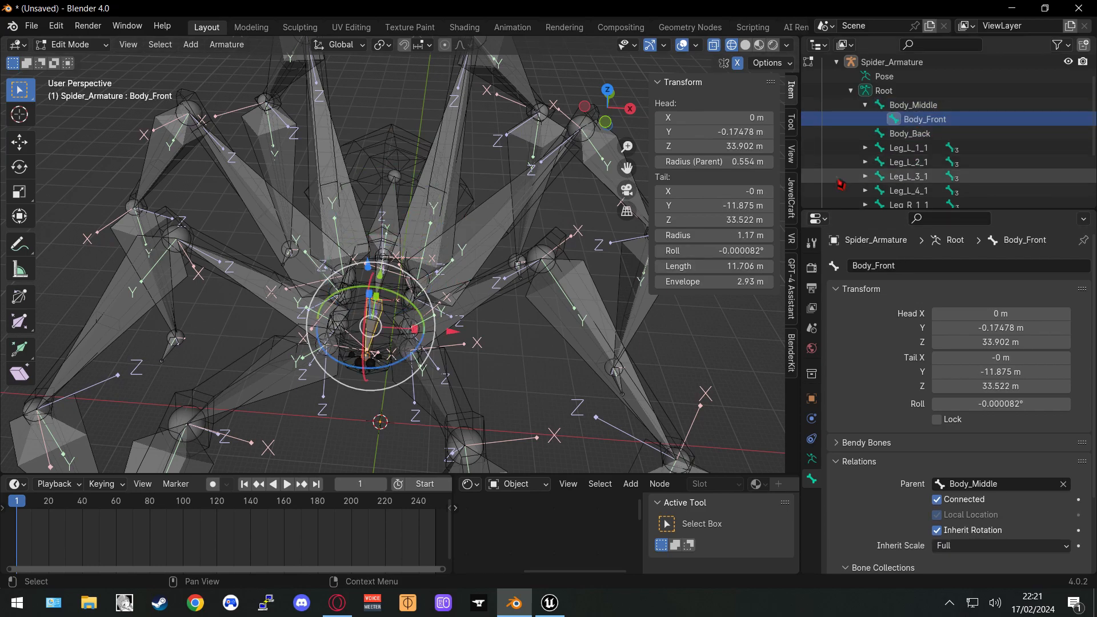
{"action": "left_click", "coordinate": [909, 134]}
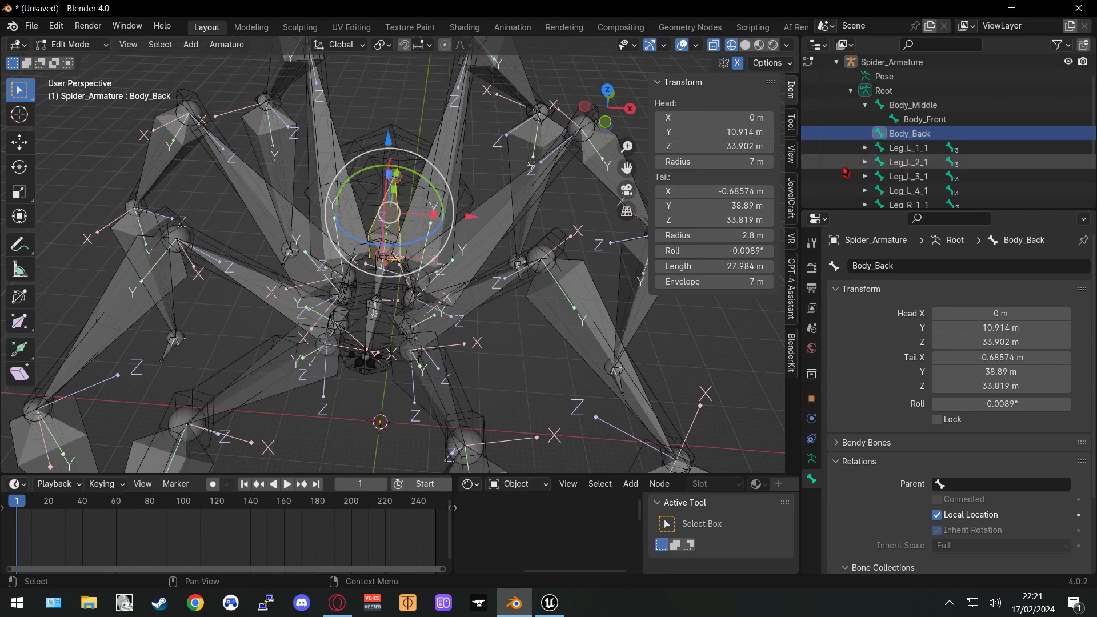
{"action": "middle_click_drag", "start_coordinate": [451, 246], "coordinate": [477, 228]}
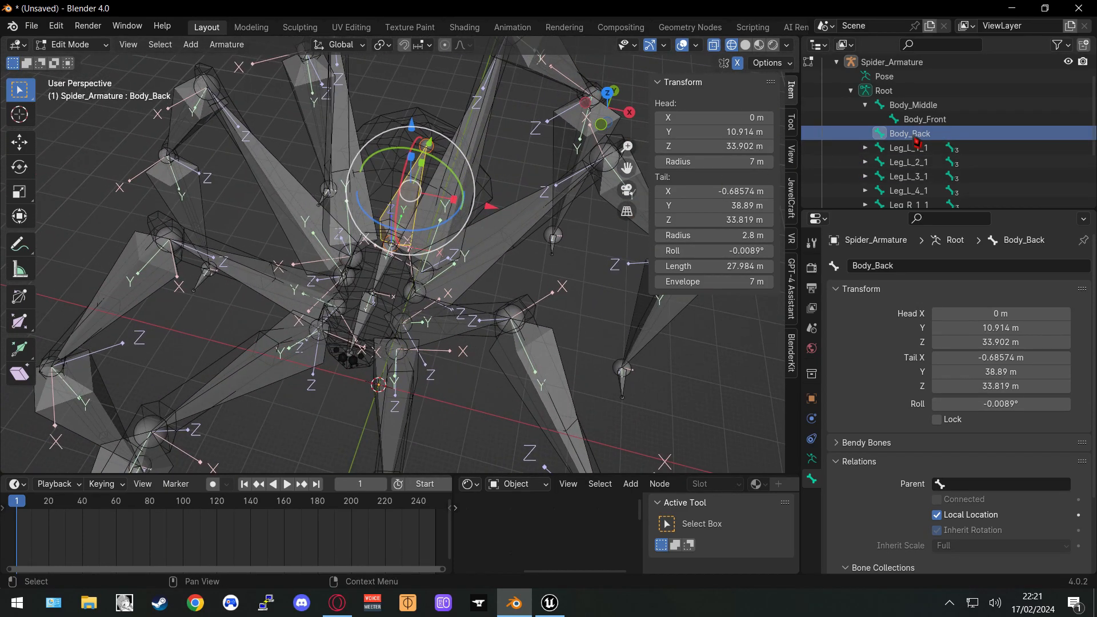
{"action": "left_click", "coordinate": [909, 107]}
{"action": "left_click", "coordinate": [921, 121]}
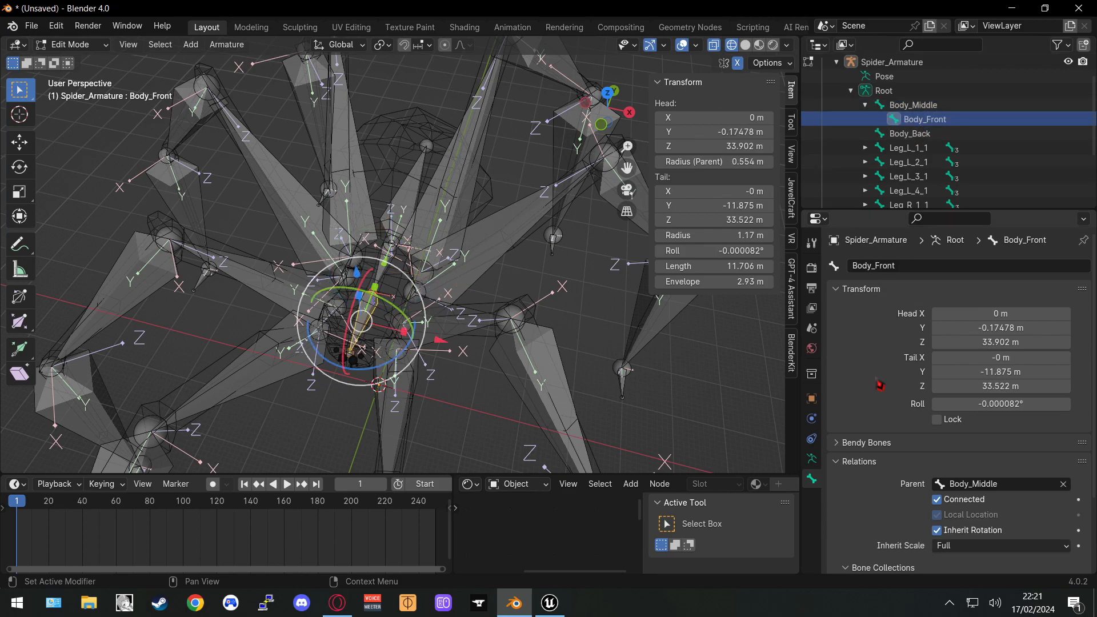
Set Body_Middle as the parent of the Body_Back bone
{"action": "left_click", "coordinate": [925, 135]}
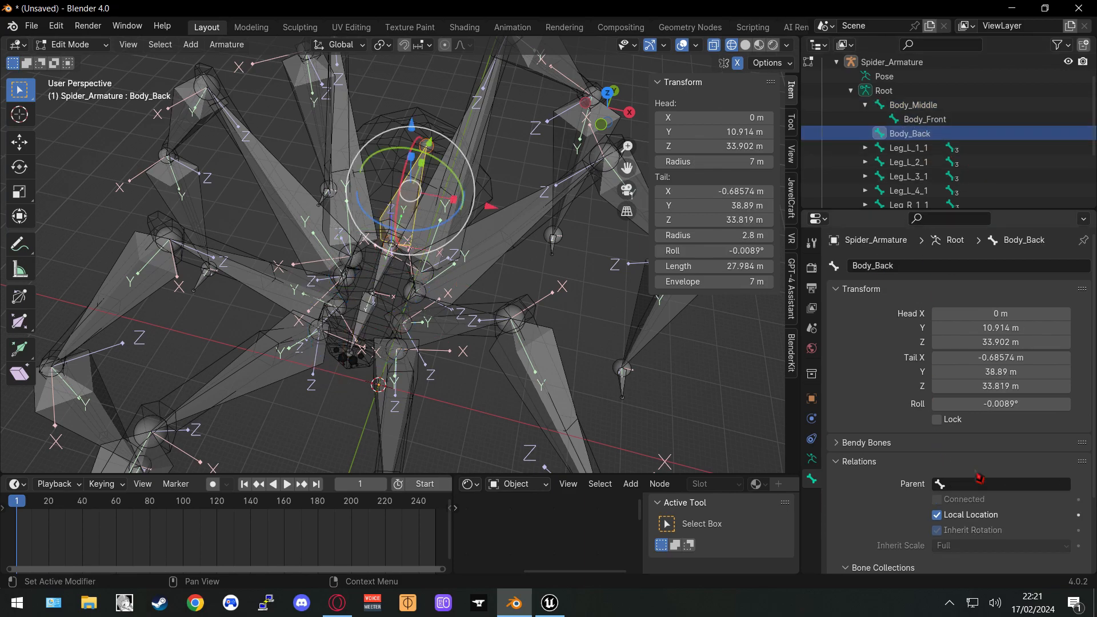
{"action": "left_click", "coordinate": [996, 488]}
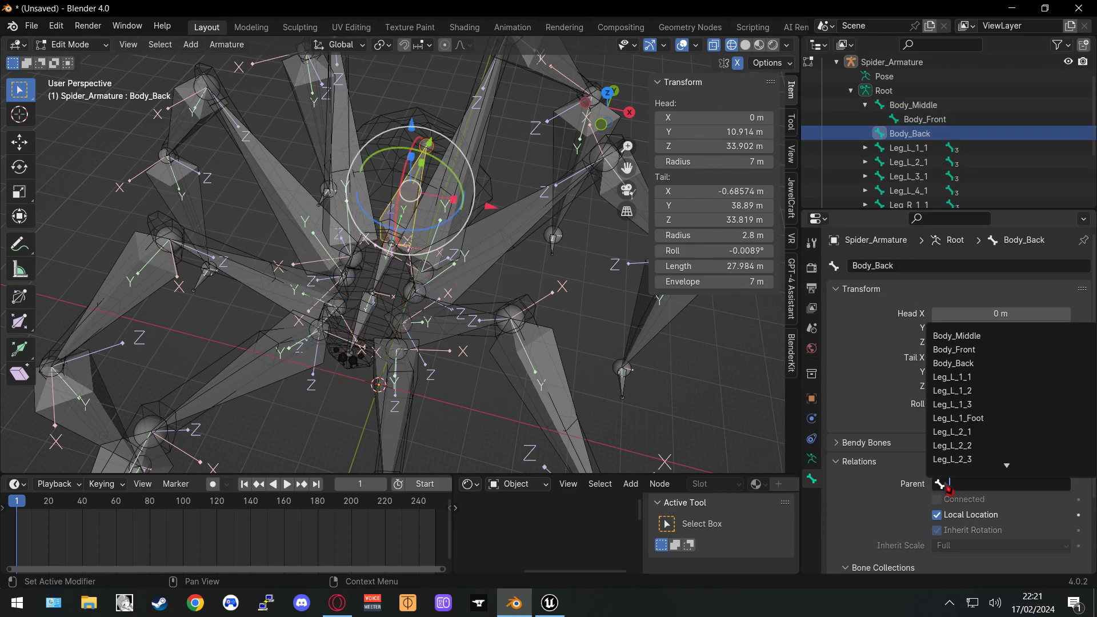
{"action": "left_click", "coordinate": [961, 341]}
Set Body_Middle as the parent of the left leg base bones Leg_L_3_1 and Leg_L_4_1
{"action": "middle_click_drag", "start_coordinate": [423, 274], "coordinate": [345, 278]}
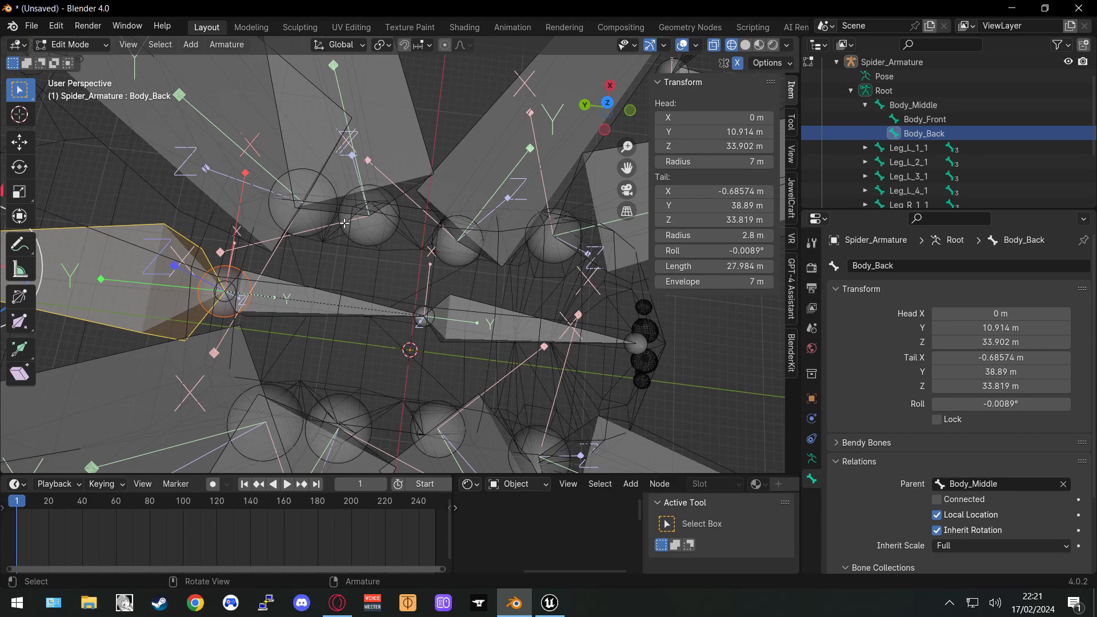
{"action": "left_click", "coordinate": [305, 220]}
{"action": "left_click", "coordinate": [379, 241]}
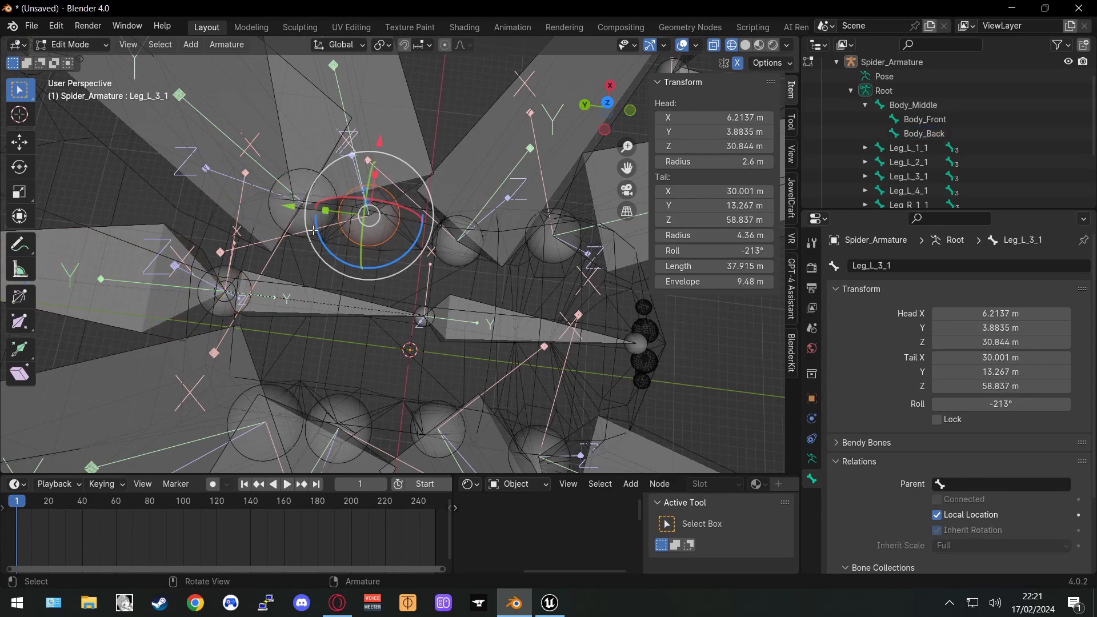
{"action": "left_click", "coordinate": [999, 483]}
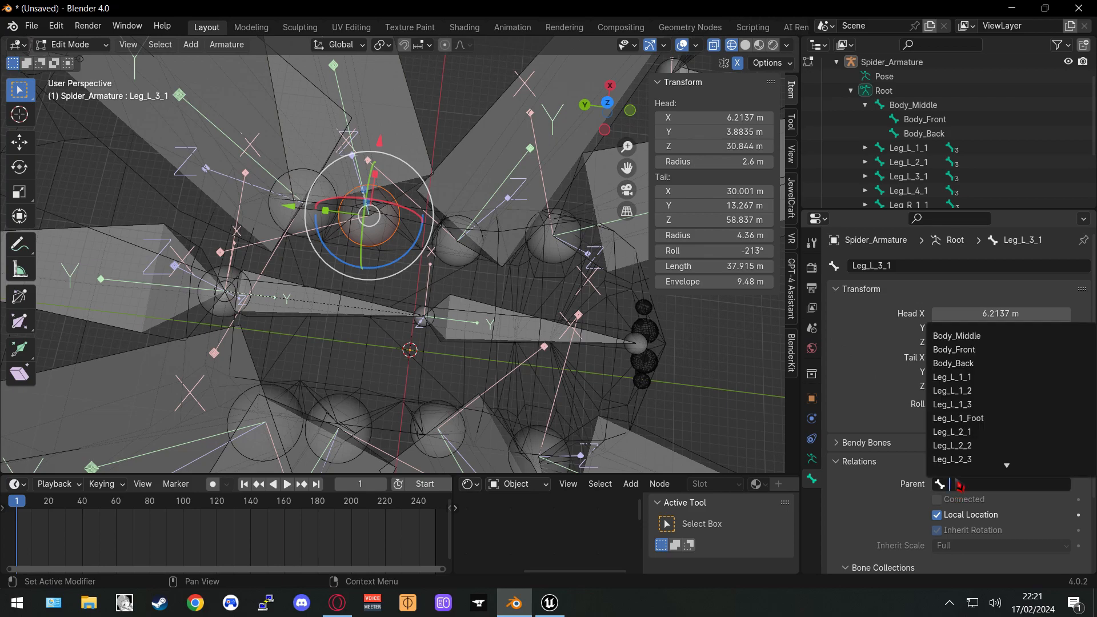
{"action": "left_click", "coordinate": [974, 350]}
{"action": "left_click", "coordinate": [303, 203]}
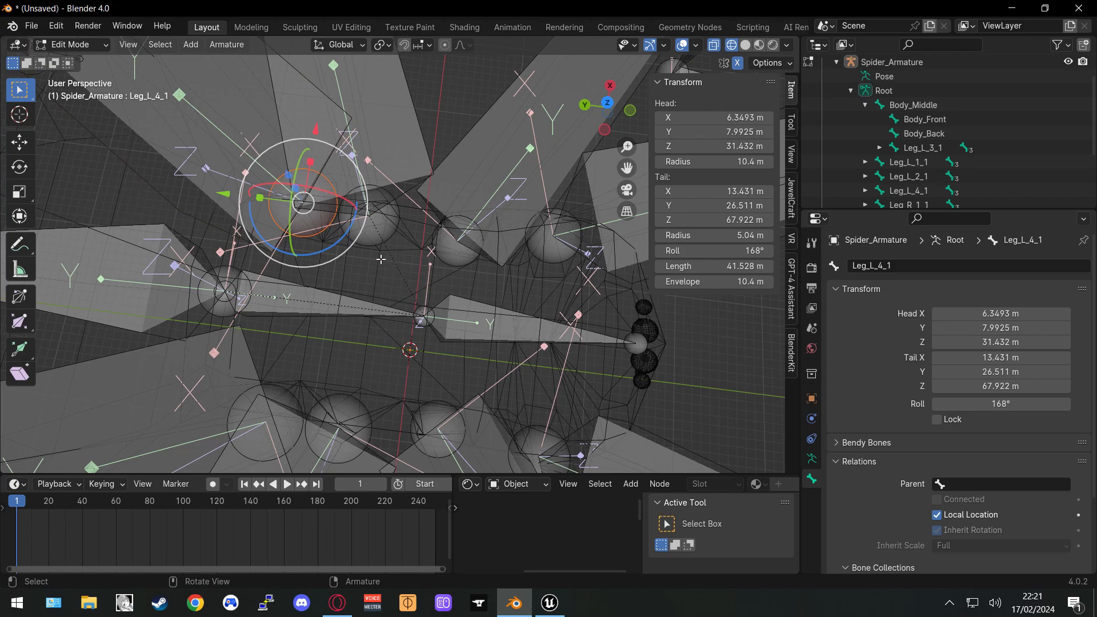
{"action": "left_click", "coordinate": [977, 484]}
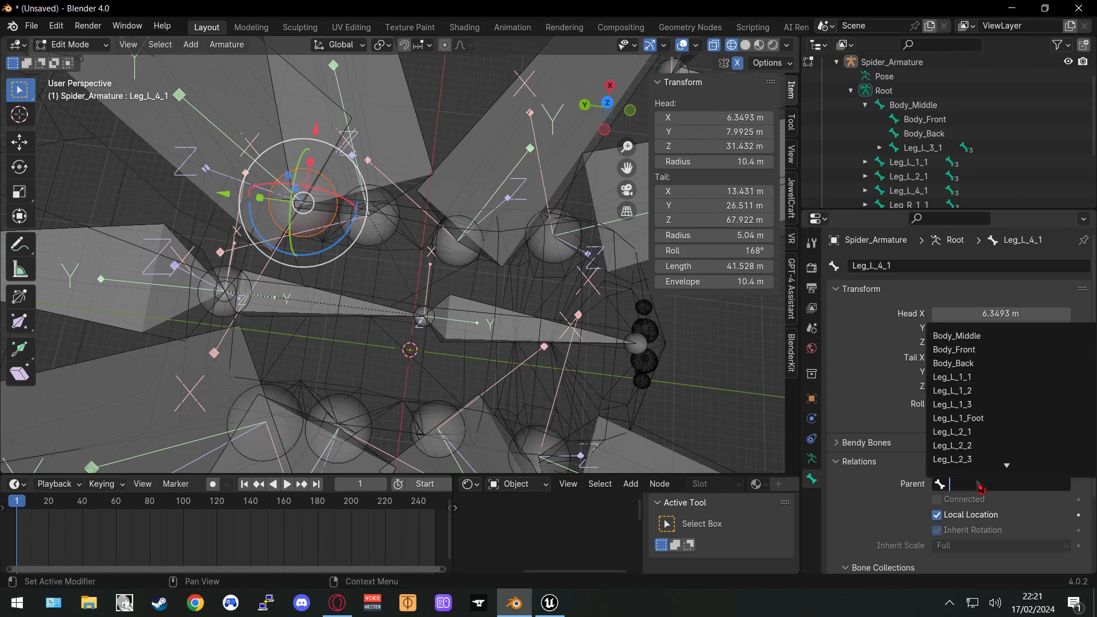
{"action": "left_click", "coordinate": [968, 337]}
Set Body_Middle as the parent of the left leg base bones Leg_L_2_1 and Leg_L_1_1
{"action": "left_click", "coordinate": [442, 259]}
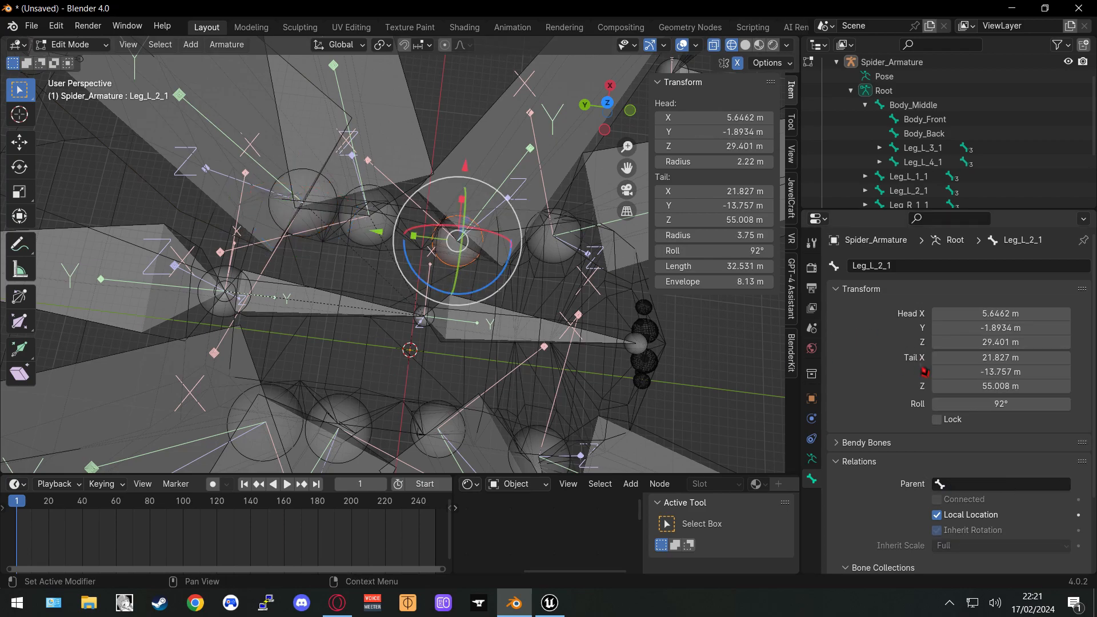
{"action": "left_click", "coordinate": [991, 484]}
{"action": "left_click", "coordinate": [968, 337]}
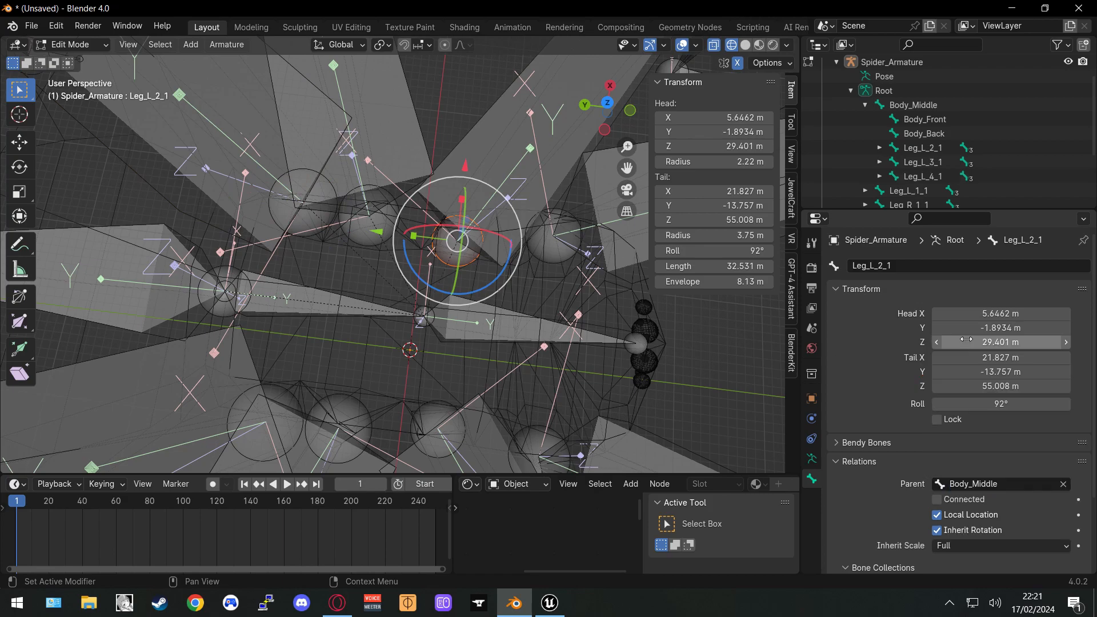
{"action": "left_click", "coordinate": [546, 247]}
{"action": "left_click", "coordinate": [981, 484]}
{"action": "left_click", "coordinate": [968, 336]}
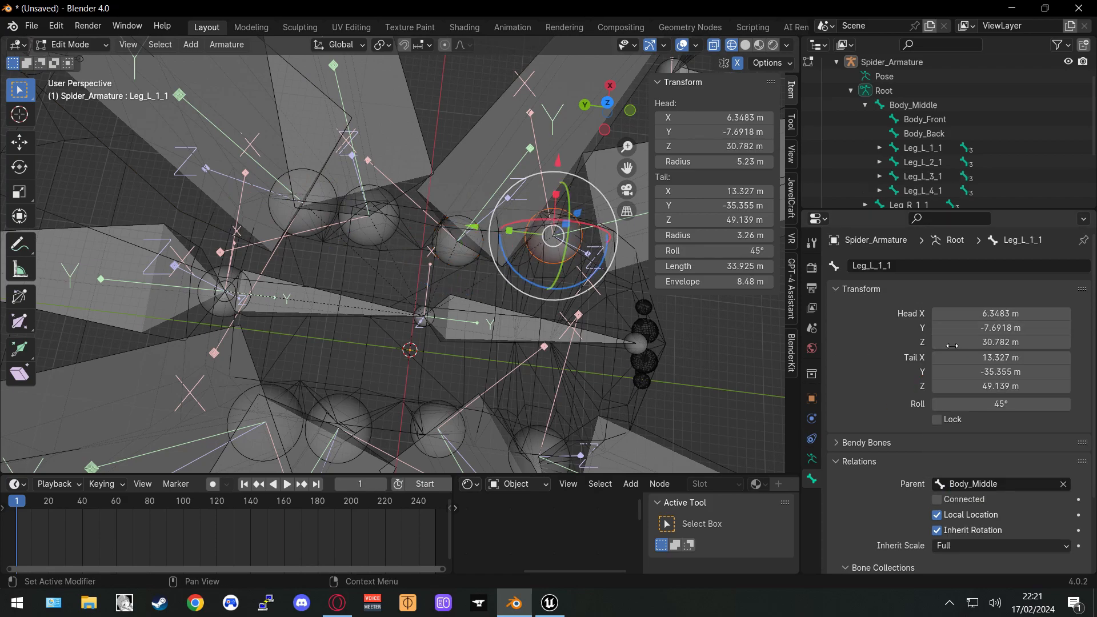
Set Body_Middle as the parent of the right leg base bones Leg_R_1_1 and Leg_R_2_1
{"action": "left_click", "coordinate": [535, 447]}
{"action": "left_click", "coordinate": [981, 484]}
{"action": "left_click", "coordinate": [969, 337]}
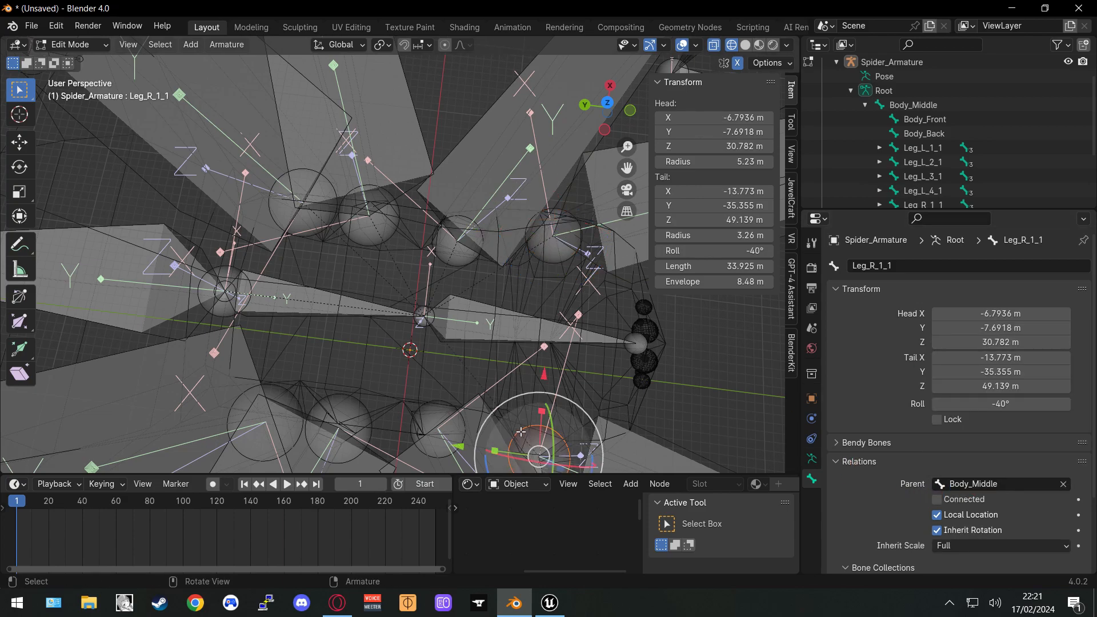
{"action": "left_click", "coordinate": [436, 424]}
{"action": "left_click", "coordinate": [981, 483]}
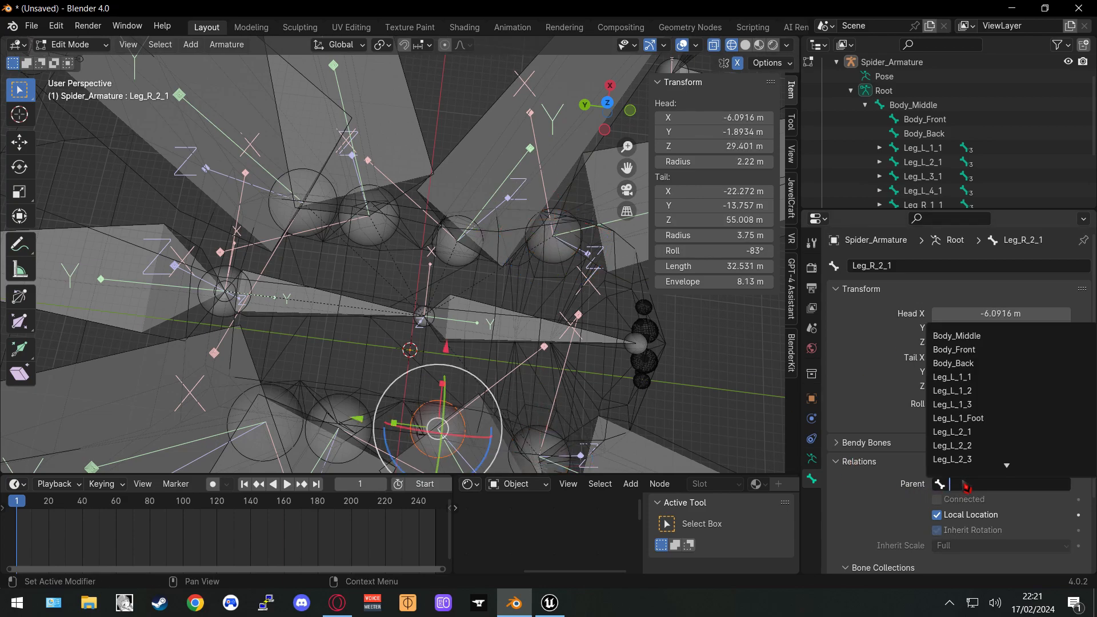
{"action": "left_click", "coordinate": [965, 336]}
Set Body_Middle as the parent of the right leg base bones Leg_R_3_1 and Leg_R_4_1
{"action": "left_click", "coordinate": [356, 412]}
{"action": "left_click", "coordinate": [981, 484]}
{"action": "left_click", "coordinate": [965, 336]}
{"action": "left_click", "coordinate": [288, 396]}
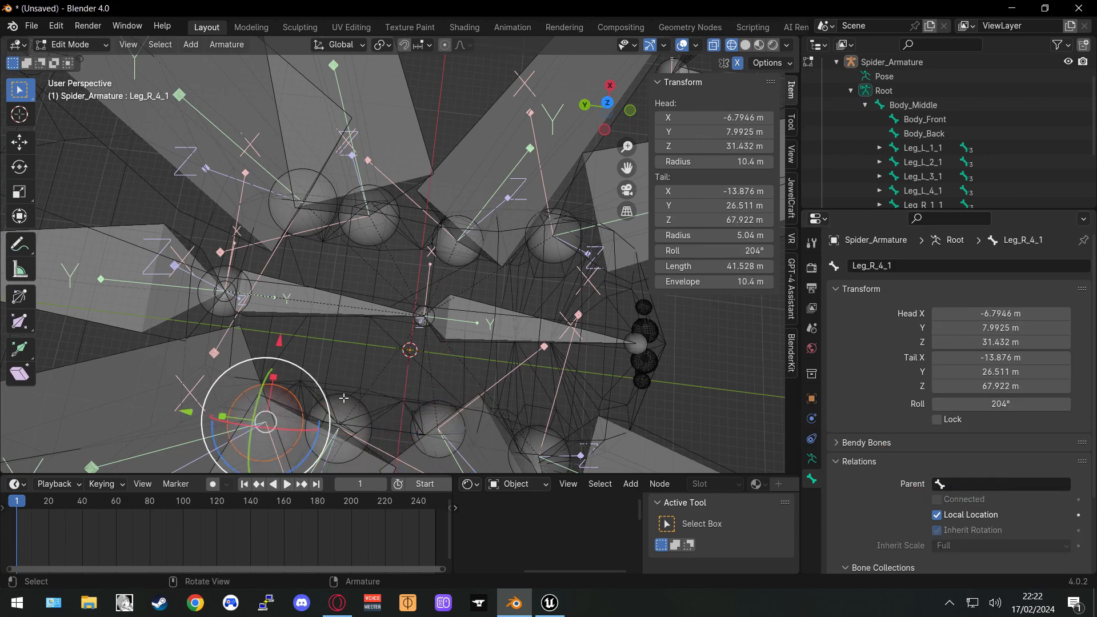
{"action": "left_click", "coordinate": [981, 486]}
{"action": "left_click", "coordinate": [965, 335]}
Review the bones nested under Body_Middle, select the Root armature data and inspect the whole spider rig from several angles
{"action": "middle_click_drag", "start_coordinate": [434, 297], "coordinate": [490, 266]}
{"action": "scroll", "coordinate": [488, 283], "scroll_direction": "down", "scroll_amount": 1}
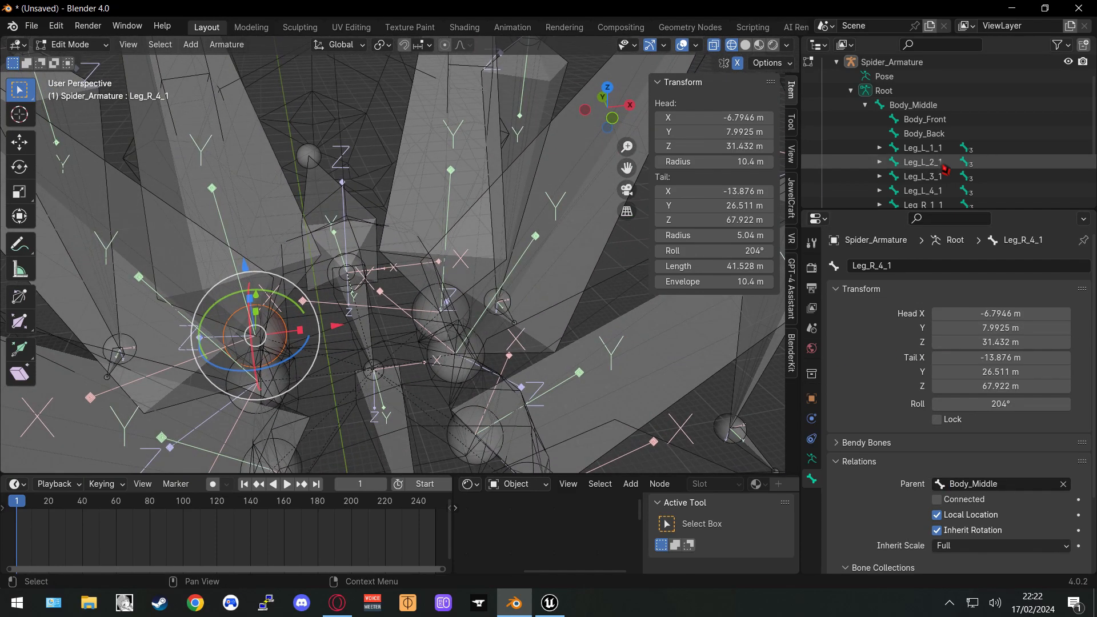
{"action": "scroll", "coordinate": [942, 166], "scroll_direction": "down", "scroll_amount": 5}
{"action": "scroll", "coordinate": [914, 143], "scroll_direction": "up", "scroll_amount": 6}
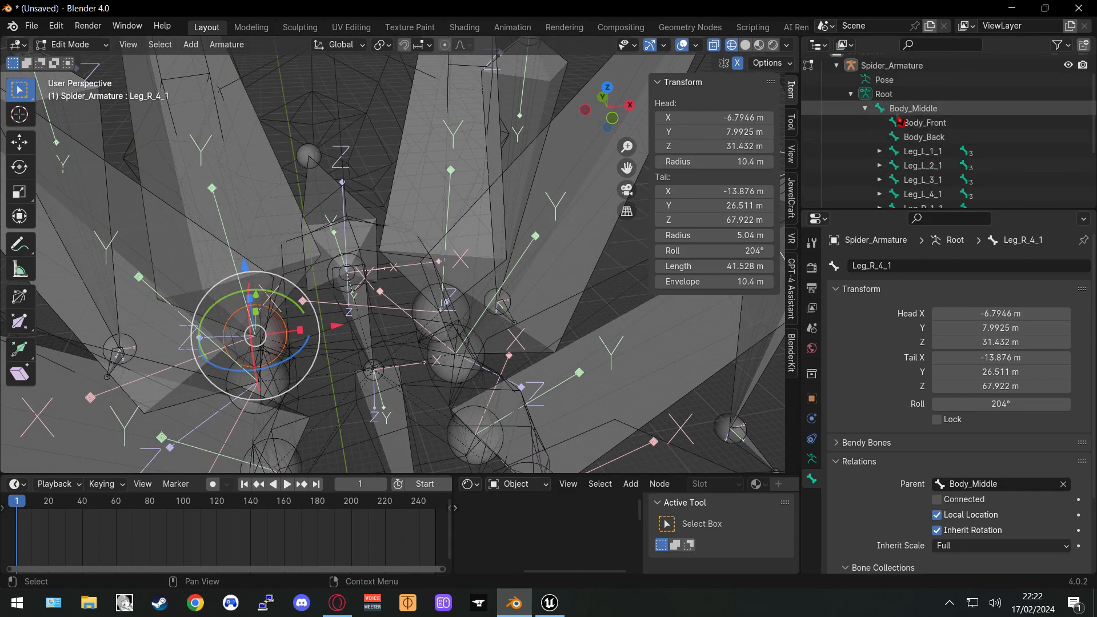
{"action": "left_click", "coordinate": [891, 97]}
{"action": "scroll", "coordinate": [490, 292], "scroll_direction": "down", "scroll_amount": 6}
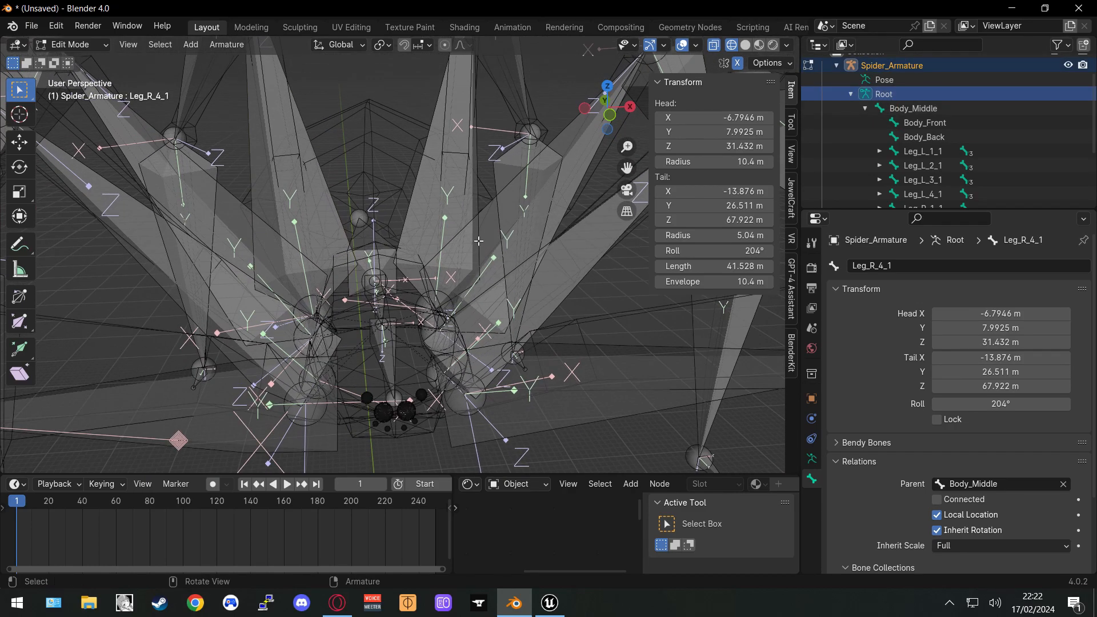
{"action": "middle_click_drag", "start_coordinate": [503, 324], "coordinate": [496, 310]}
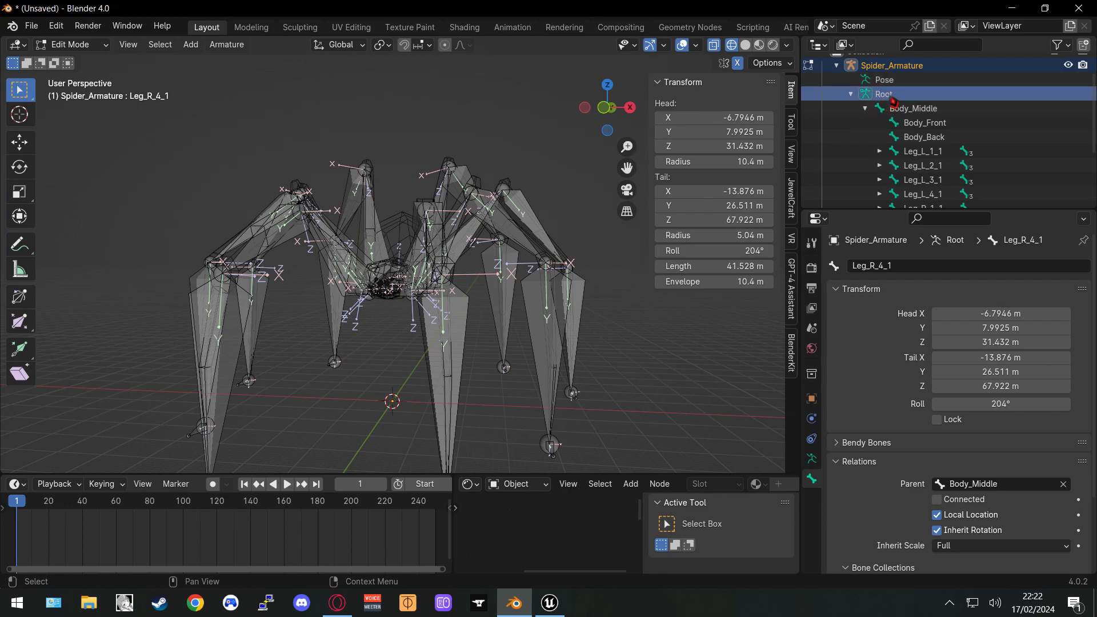
{"action": "middle_click_drag", "start_coordinate": [413, 201], "coordinate": [439, 209]}
{"action": "middle_click_drag", "start_coordinate": [492, 274], "coordinate": [481, 325]}
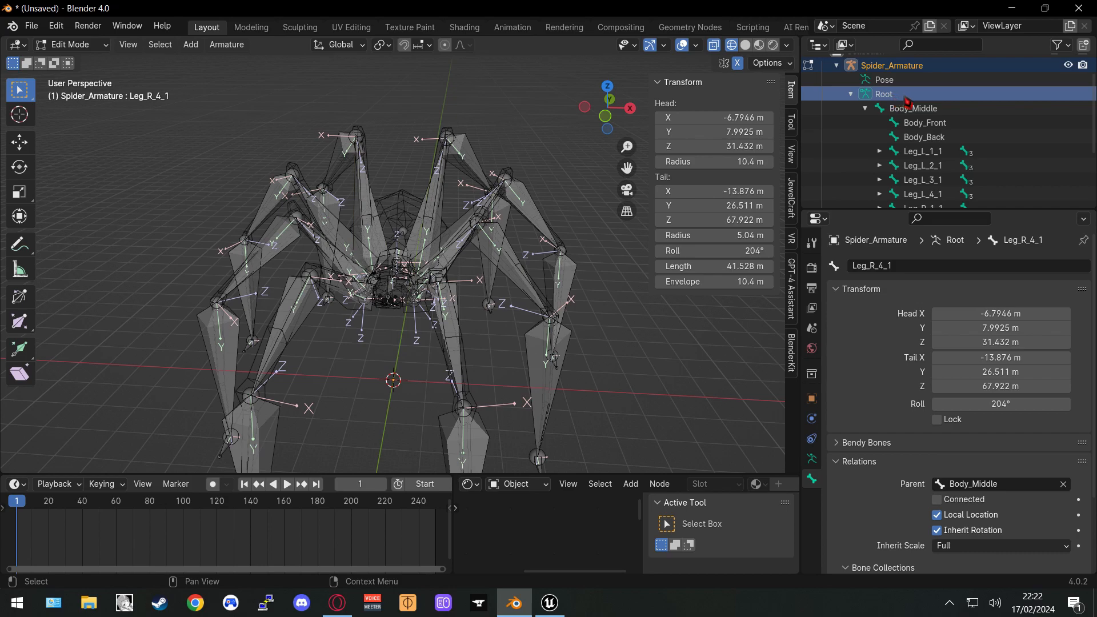
{"action": "key", "text": "Home"}
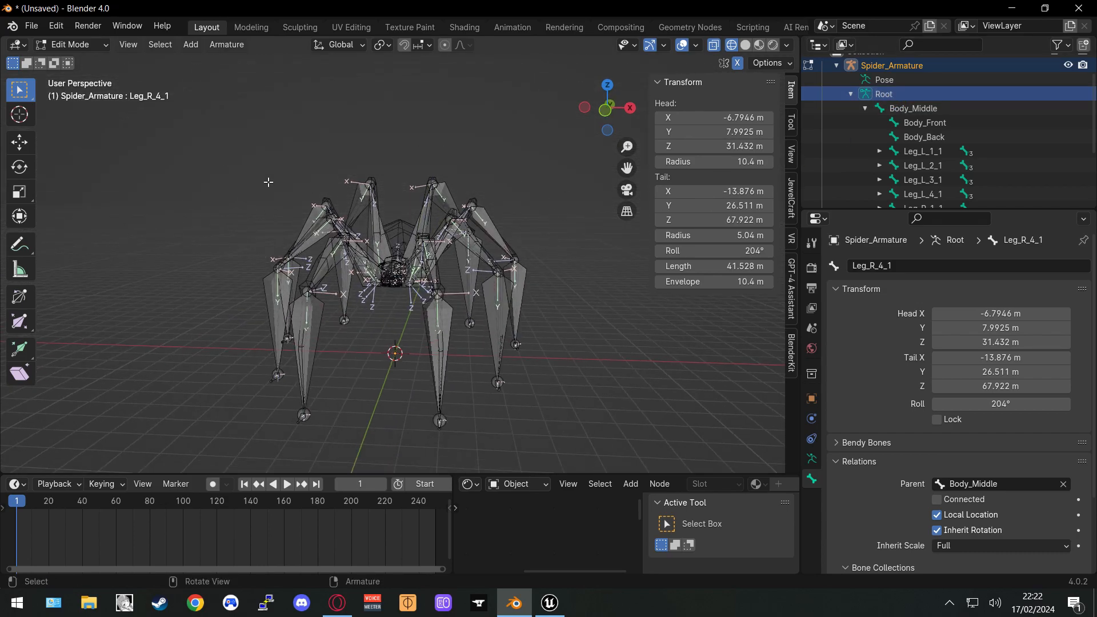
{"action": "middle_click_drag", "start_coordinate": [536, 200], "coordinate": [521, 206]}
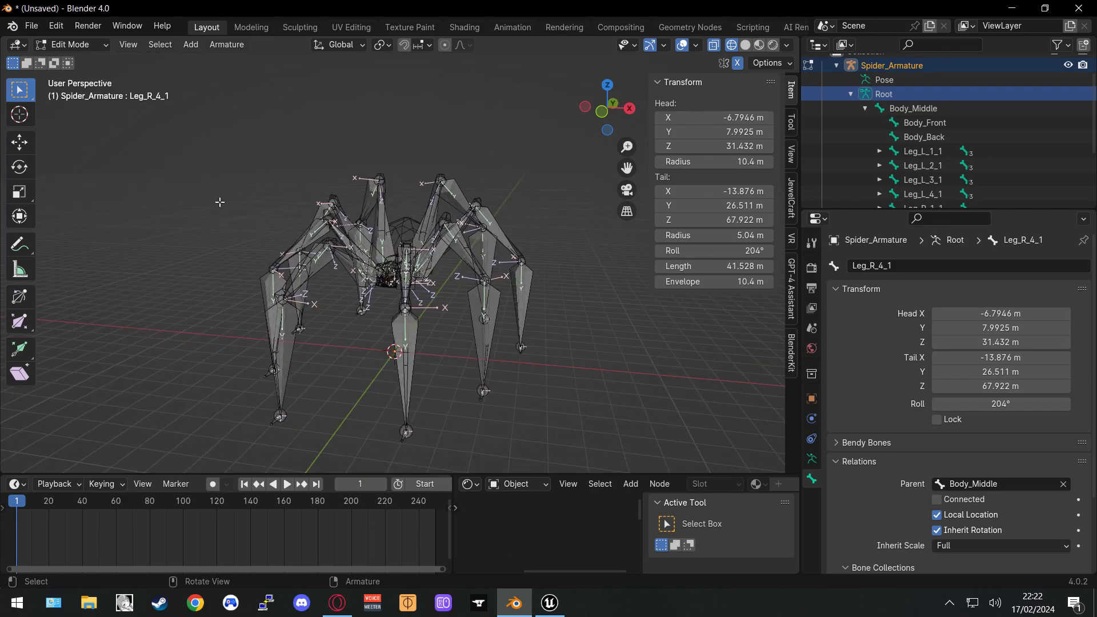
{"action": "middle_click_drag", "start_coordinate": [272, 385], "coordinate": [307, 365]}
{"action": "scroll", "coordinate": [349, 356], "scroll_direction": "up", "scroll_amount": 1}
{"action": "middle_click_drag", "start_coordinate": [399, 337], "coordinate": [412, 360]}
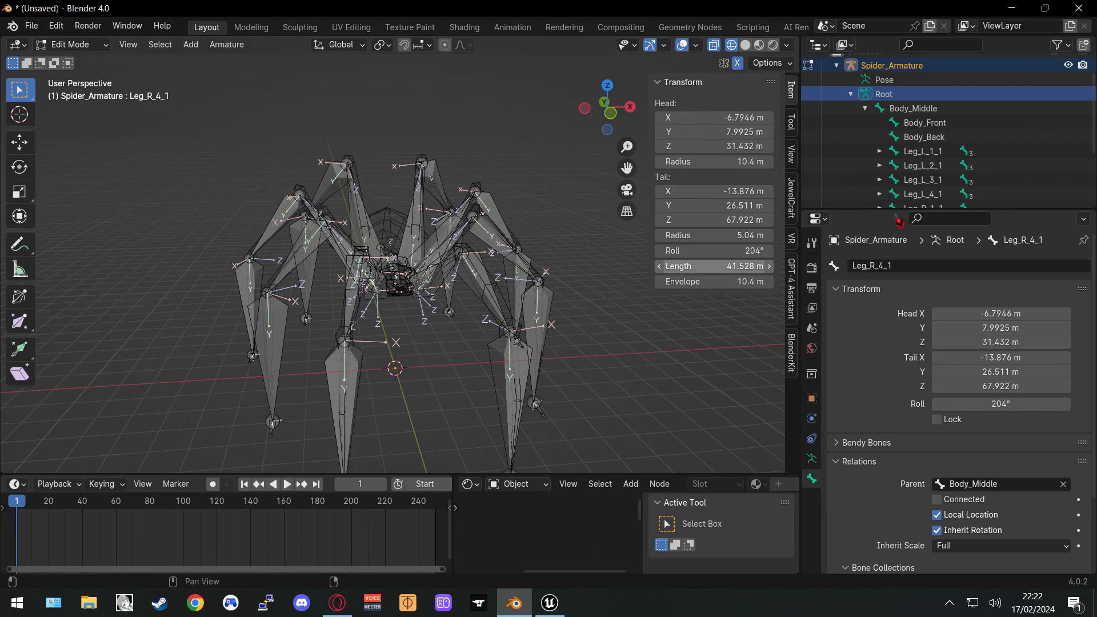
{"action": "middle_click_drag", "start_coordinate": [551, 296], "coordinate": [564, 299]}
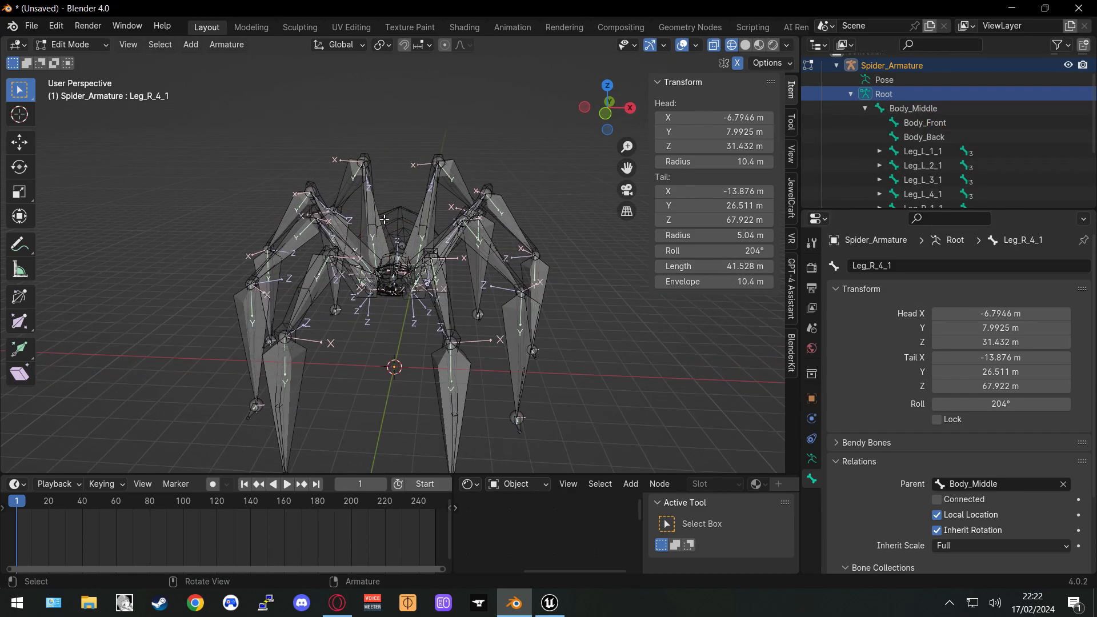
Select the Body_Middle bone and examine its placement at the centre of the rig relative to the legs
{"action": "left_click", "coordinate": [913, 108]}
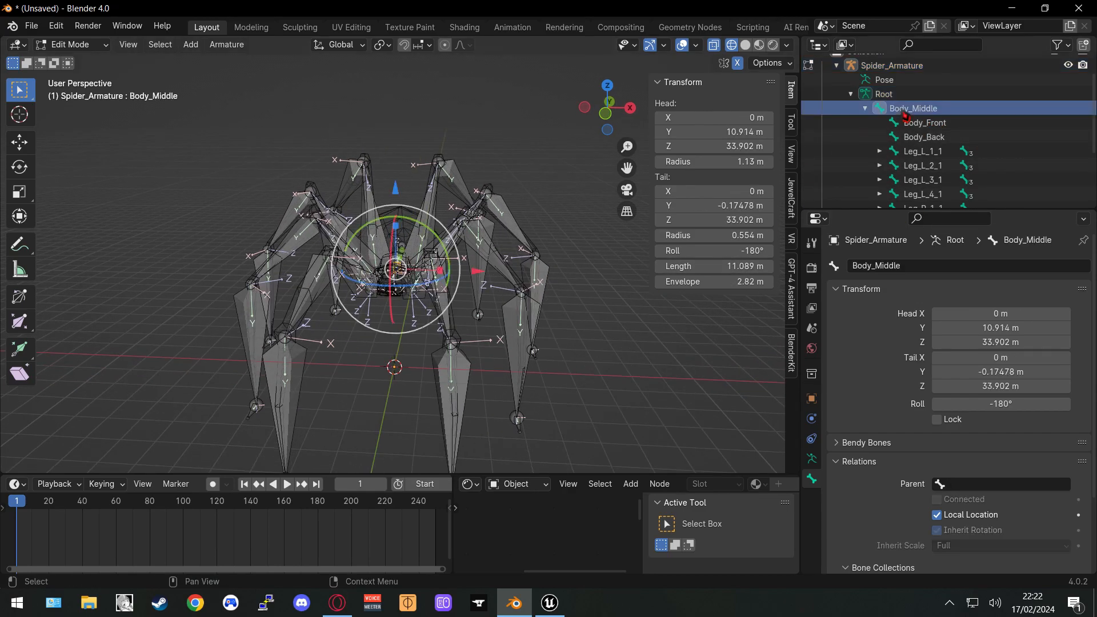
{"action": "middle_click_drag", "start_coordinate": [577, 202], "coordinate": [567, 211]}
{"action": "middle_click_drag", "start_coordinate": [474, 209], "coordinate": [498, 218]}
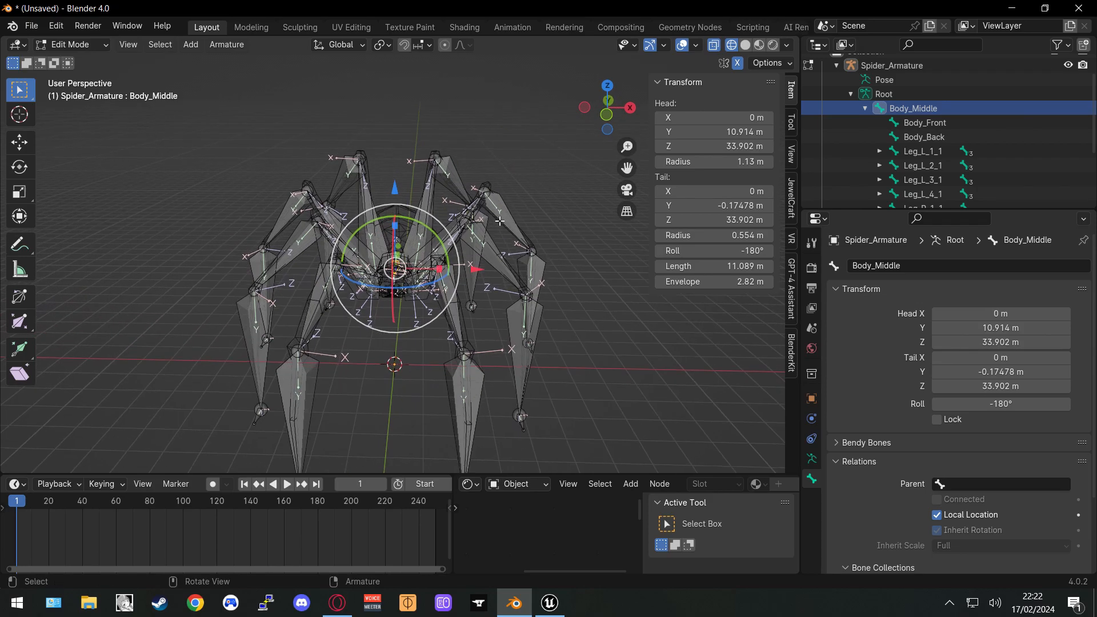
{"action": "middle_click_drag", "start_coordinate": [481, 259], "coordinate": [543, 404]}
{"action": "middle_click_drag", "start_coordinate": [532, 366], "coordinate": [553, 377]}
{"action": "scroll", "coordinate": [571, 313], "scroll_direction": "up", "scroll_amount": 2}
{"action": "middle_click_drag", "start_coordinate": [584, 287], "coordinate": [557, 308]}
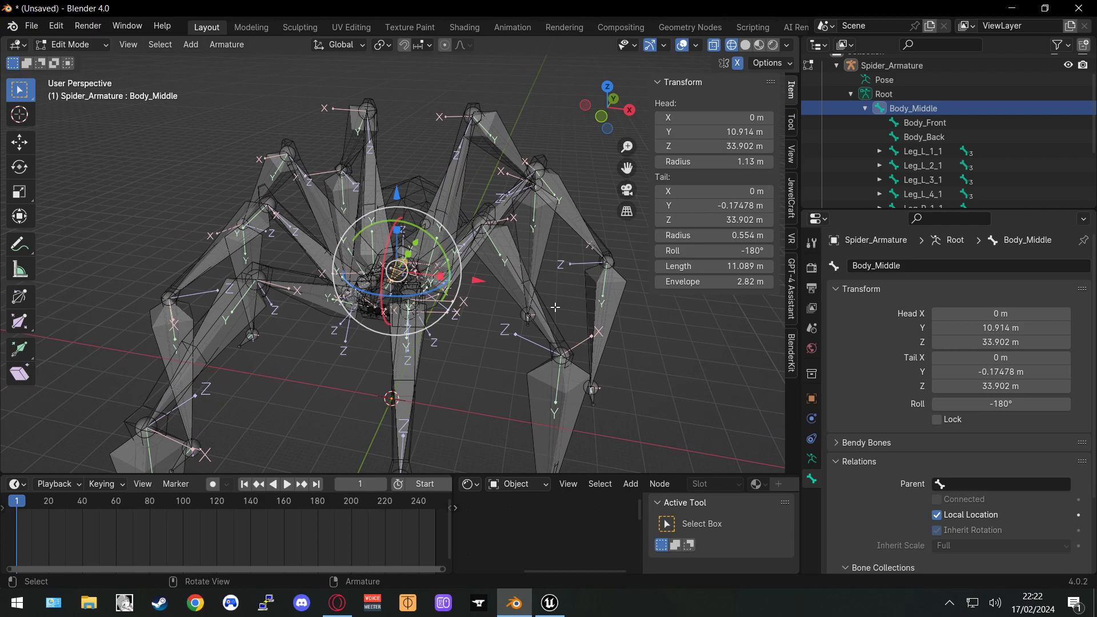
Deselect all bones and switch the viewport display from wireframe to solid shading
{"action": "key", "text": "Tab"}
{"action": "key", "text": "Tab"}
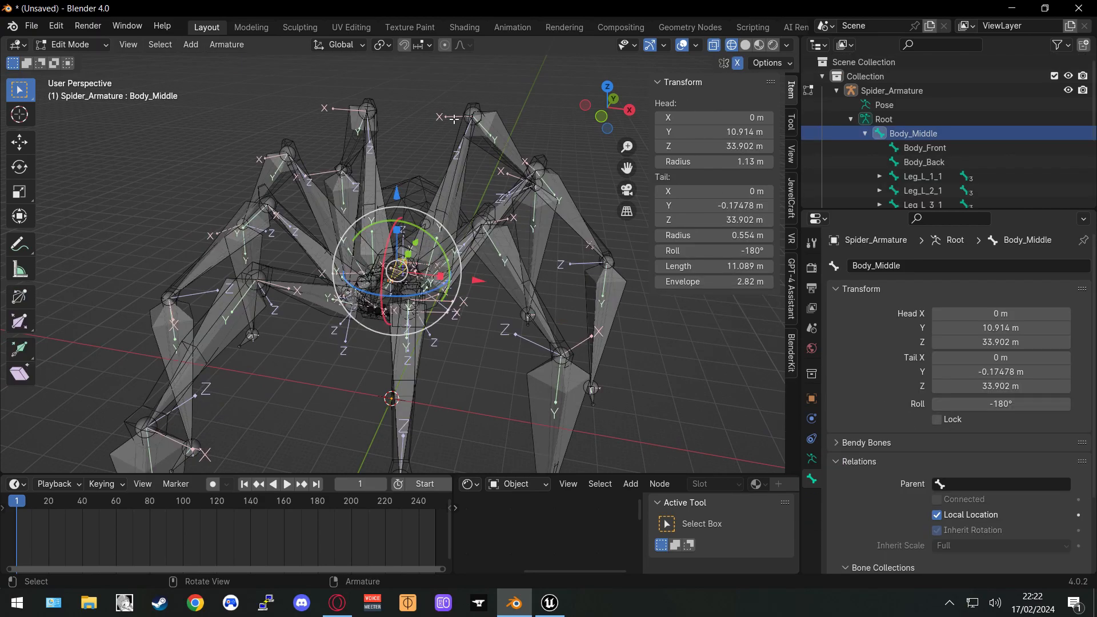
{"action": "key", "text": "alt+a"}
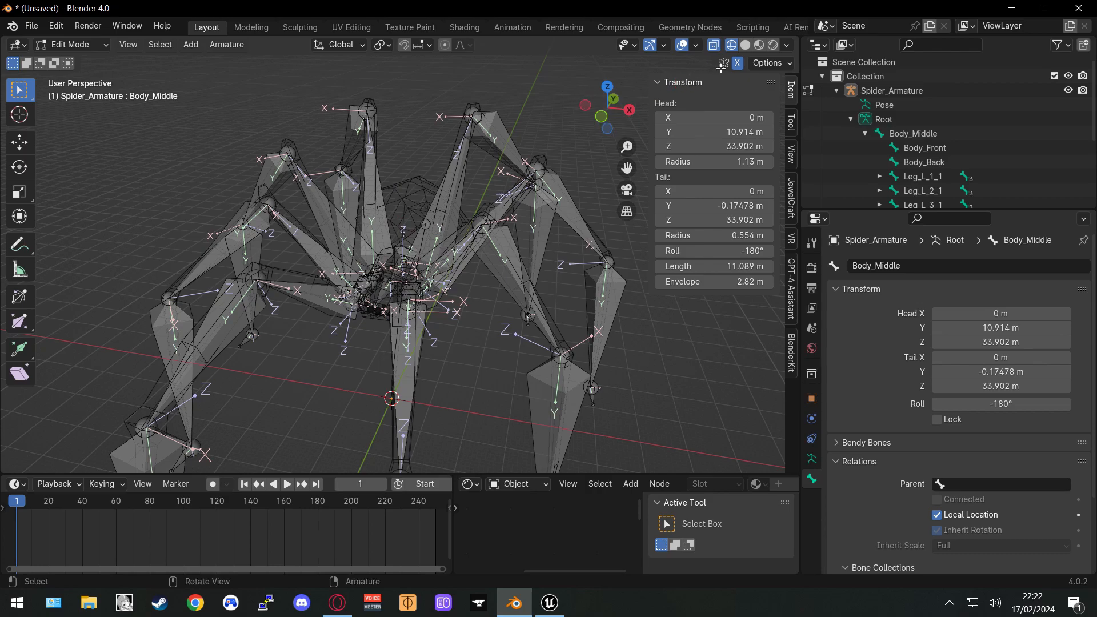
{"action": "left_click", "coordinate": [744, 44]}
{"action": "middle_click_drag", "start_coordinate": [468, 204], "coordinate": [502, 215]}
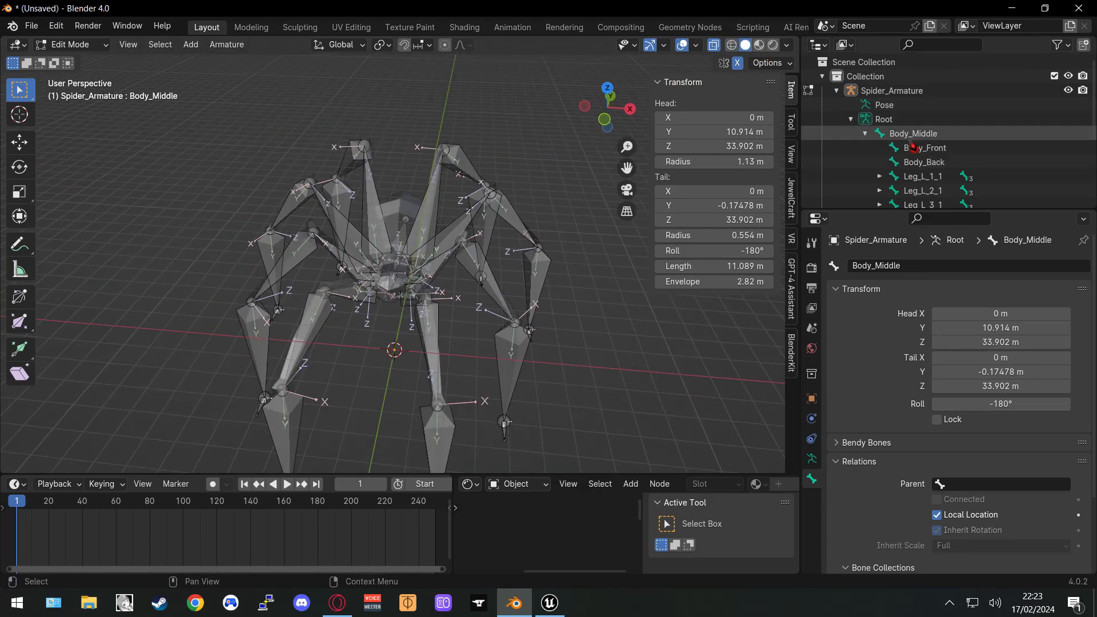
Collapse the Body_Middle branch in the hierarchy, select Spider_Armature and return it to Object Mode
{"action": "left_click", "coordinate": [864, 133]}
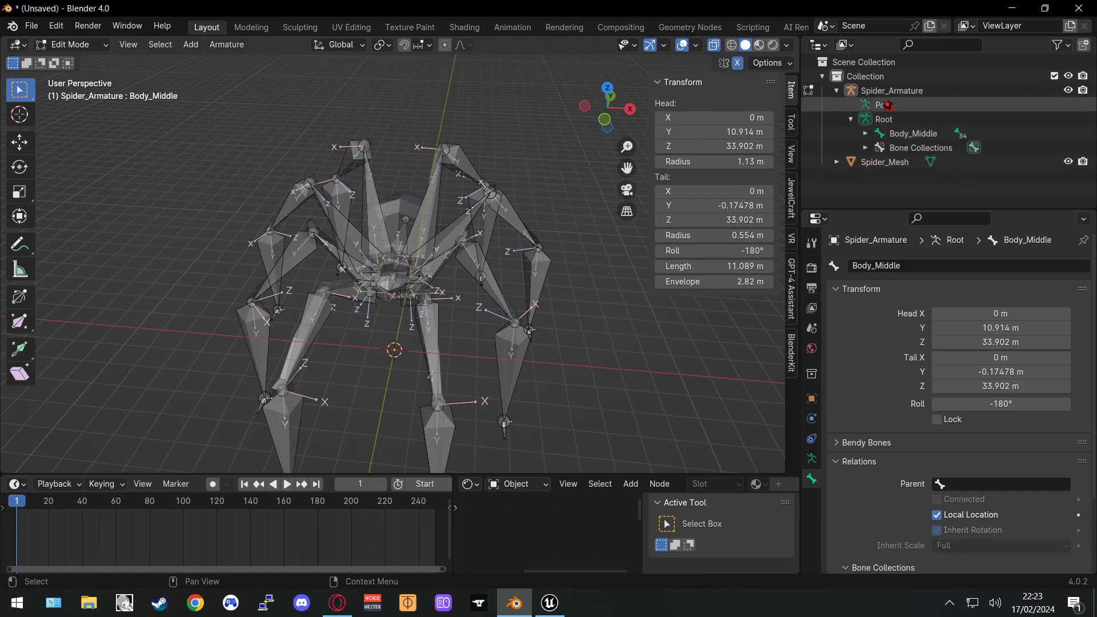
{"action": "left_click", "coordinate": [890, 90]}
{"action": "middle_click_drag", "start_coordinate": [460, 280], "coordinate": [448, 278]}
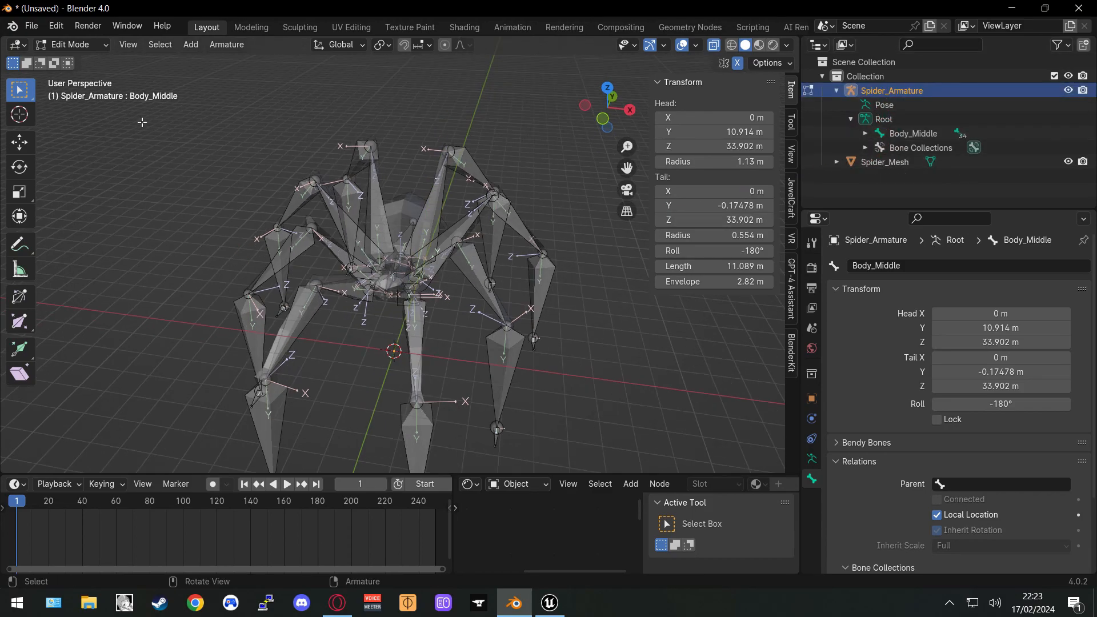
{"action": "left_click", "coordinate": [102, 44]}
{"action": "left_click", "coordinate": [85, 59]}
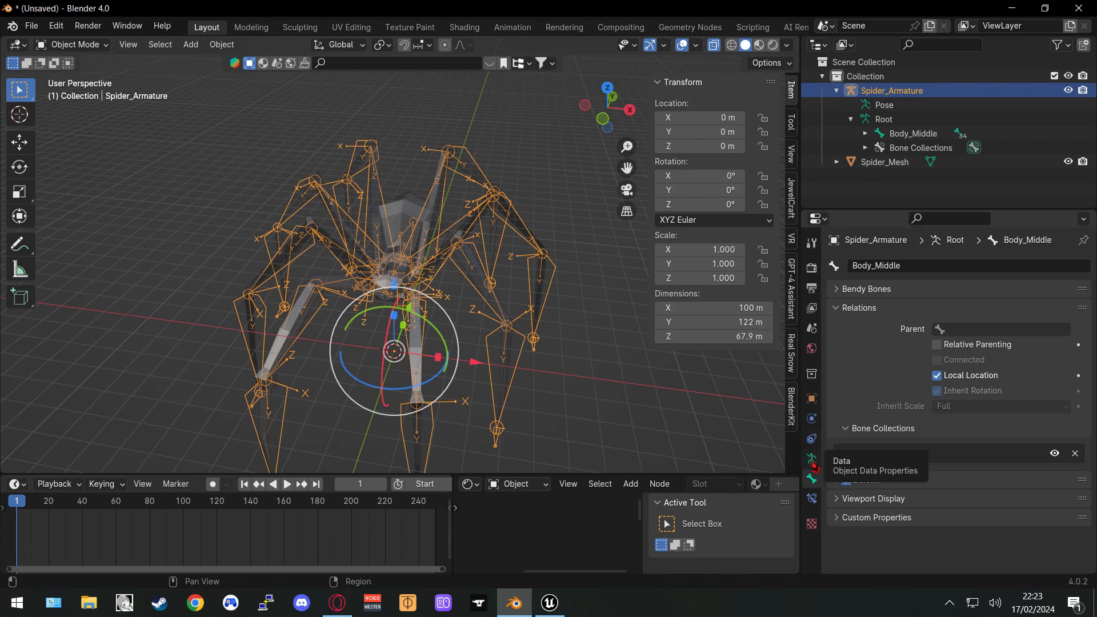
Turn off the bone axes display for Spider_Armature
{"action": "left_click", "coordinate": [811, 458]}
{"action": "scroll", "coordinate": [964, 452], "scroll_direction": "down", "scroll_amount": 4}
{"action": "left_click", "coordinate": [945, 507]}
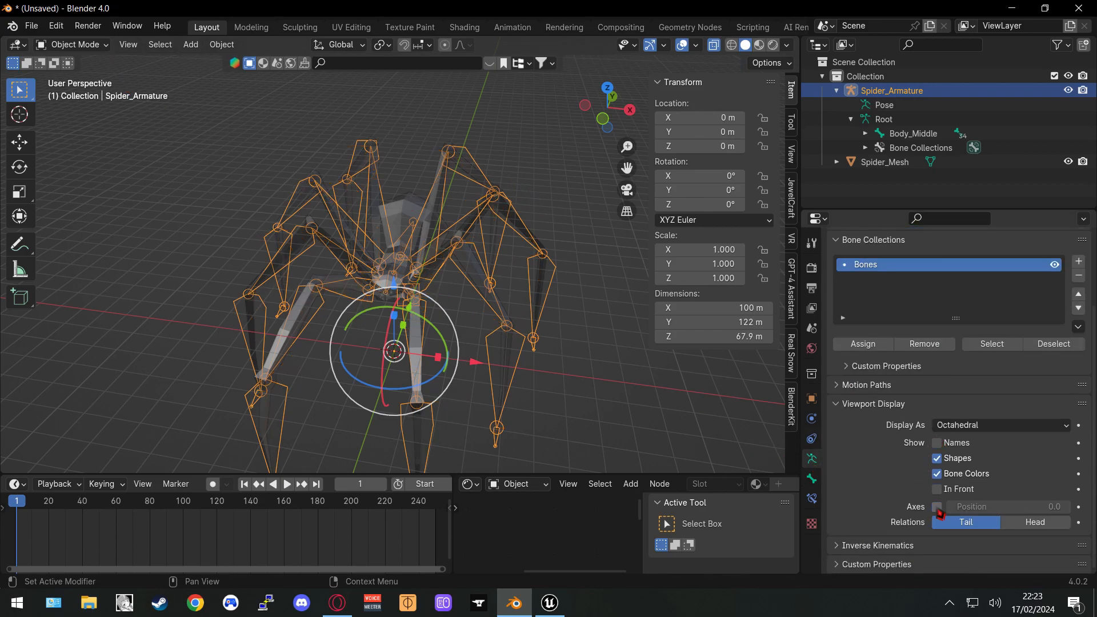
Parent Spider_Mesh to Spider_Armature as an armature deform with empty groups, using the armature as the active object
{"action": "middle_click_drag", "start_coordinate": [499, 282], "coordinate": [303, 269]}
{"action": "middle_click_drag", "start_coordinate": [450, 246], "coordinate": [482, 246]}
{"action": "middle_click_drag", "start_coordinate": [472, 306], "coordinate": [481, 276], "text": "shift"}
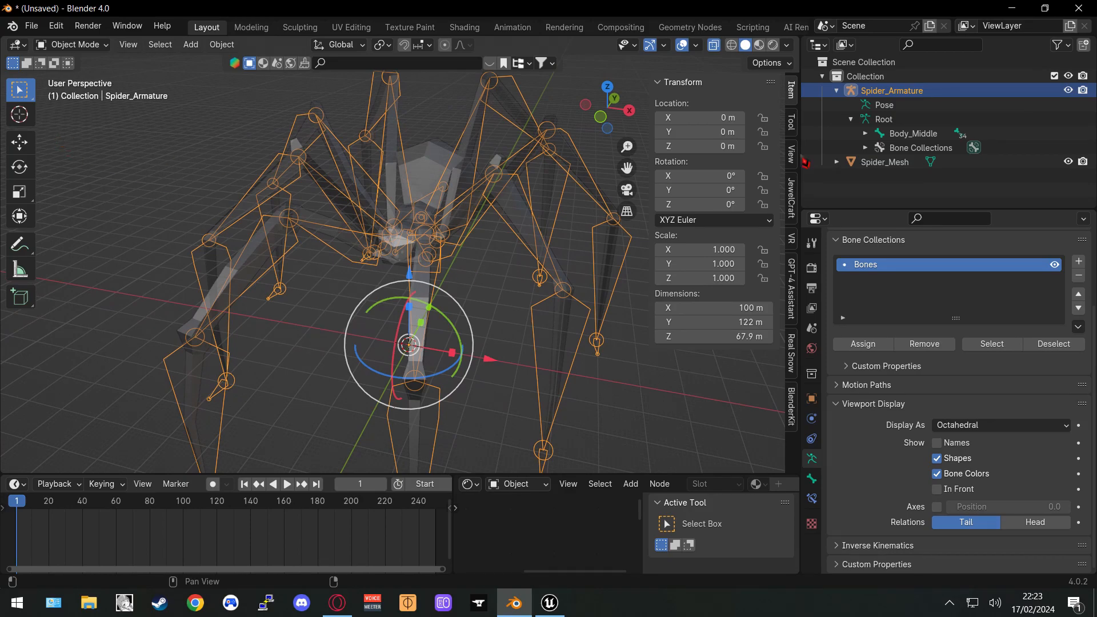
{"action": "left_click", "coordinate": [886, 163]}
{"action": "left_click", "coordinate": [897, 92], "text": "ctrl"}
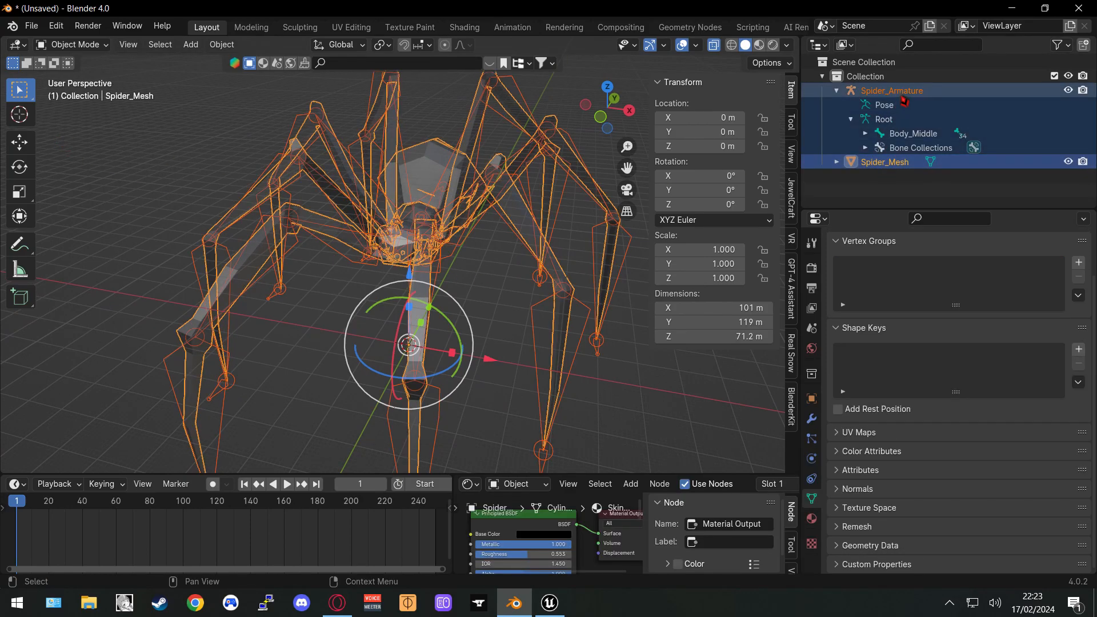
{"action": "left_click", "coordinate": [886, 163]}
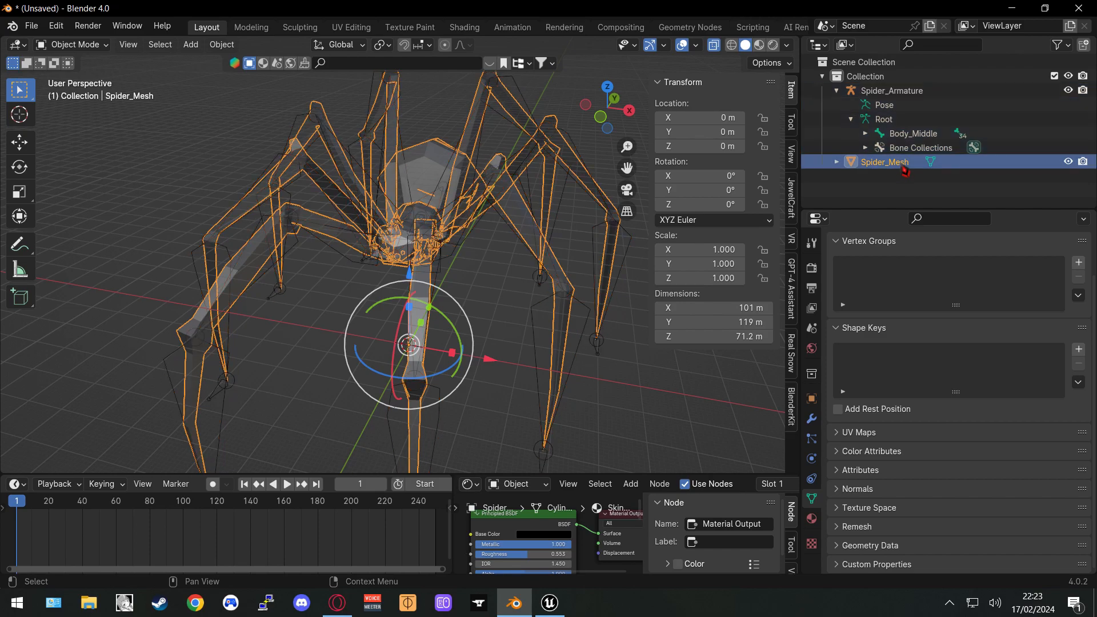
{"action": "left_click", "coordinate": [910, 96], "text": "ctrl"}
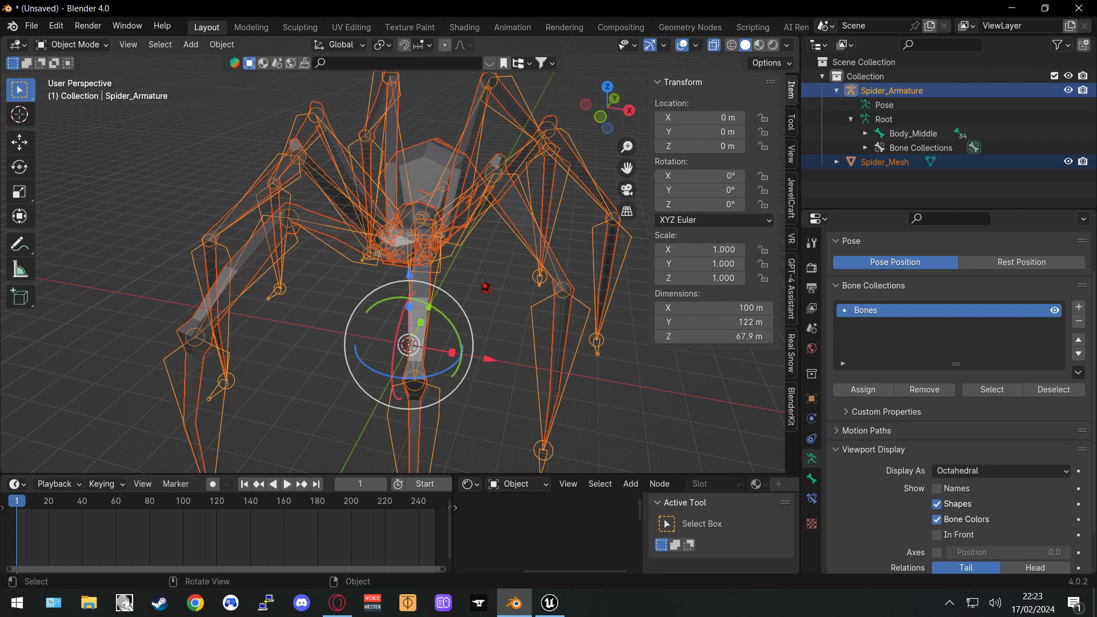
{"action": "key", "text": "ctrl+p"}
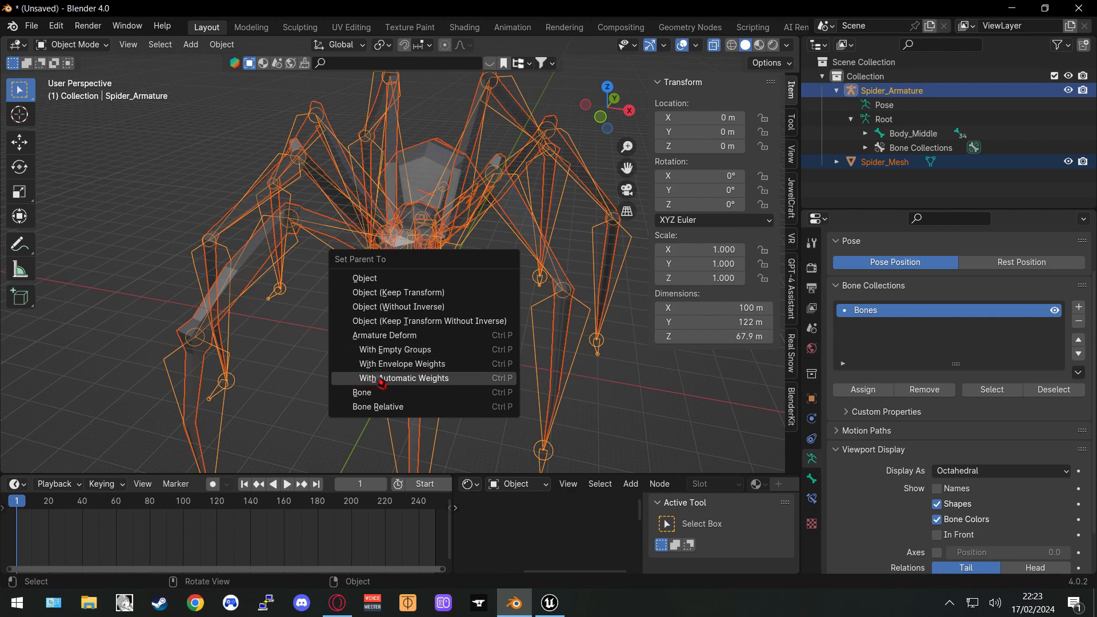
{"action": "left_click", "coordinate": [447, 378]}
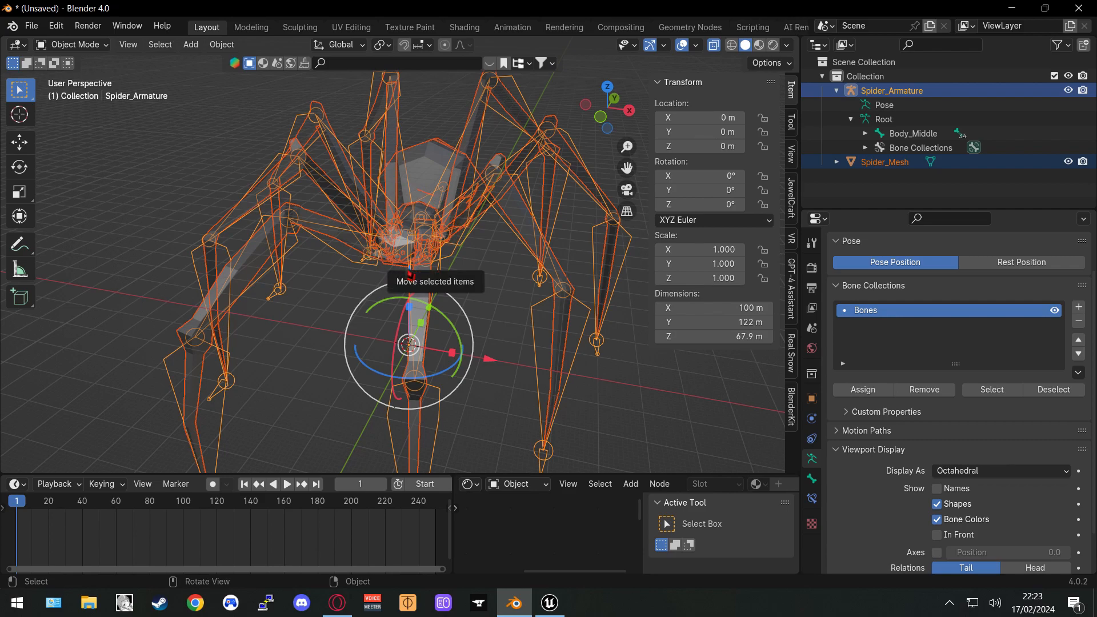
{"action": "key", "text": "ctrl+p"}
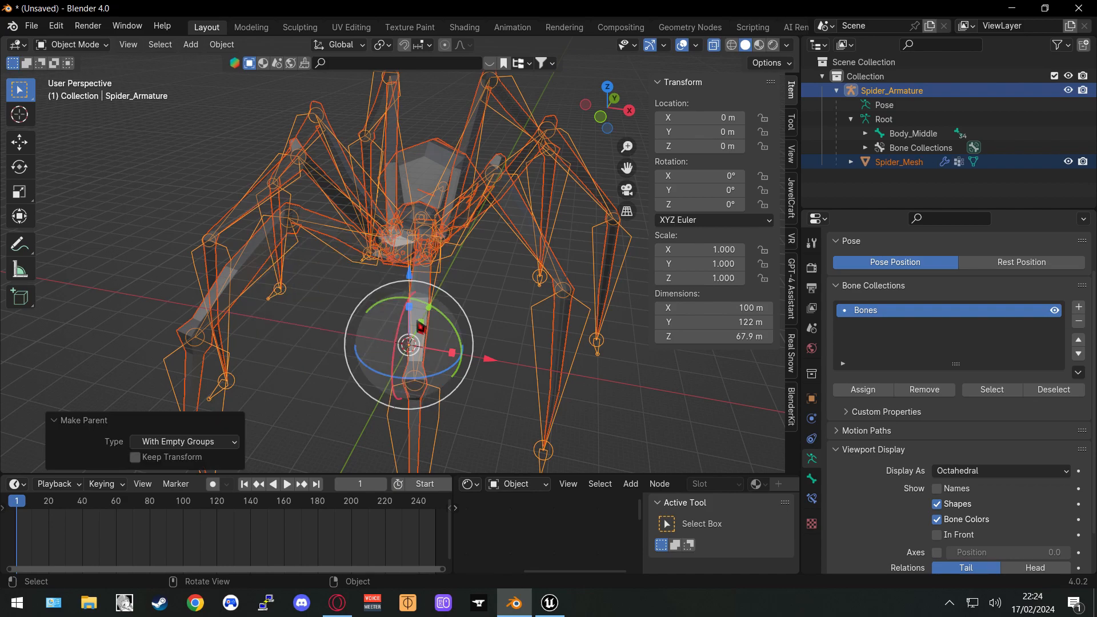
Select Spider_Mesh and examine its list of body and leg vertex groups
{"action": "left_click", "coordinate": [898, 163]}
{"action": "scroll", "coordinate": [493, 245], "scroll_direction": "down", "scroll_amount": 2}
{"action": "middle_click_drag", "start_coordinate": [495, 282], "coordinate": [480, 276]}
{"action": "mouse_move", "coordinate": [450, 203]}
{"action": "middle_mouse_down"}
{"action": "mouse_move", "coordinate": [323, 187]}
{"action": "mouse_move", "coordinate": [461, 190]}
{"action": "middle_mouse_up"}
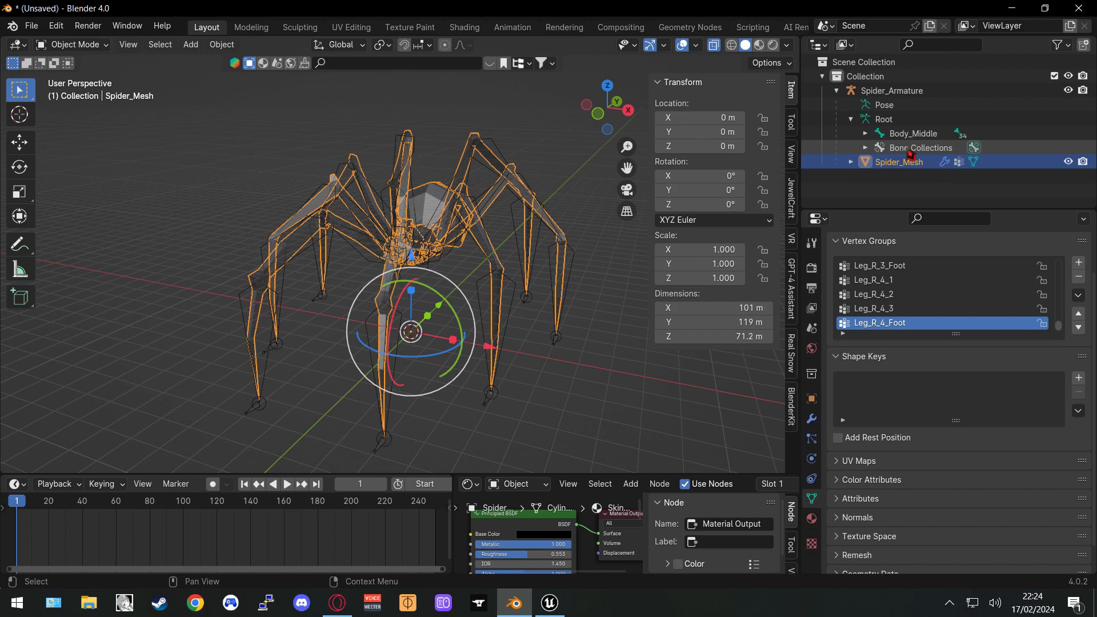
{"action": "scroll", "coordinate": [845, 302], "scroll_direction": "up", "scroll_amount": 5}
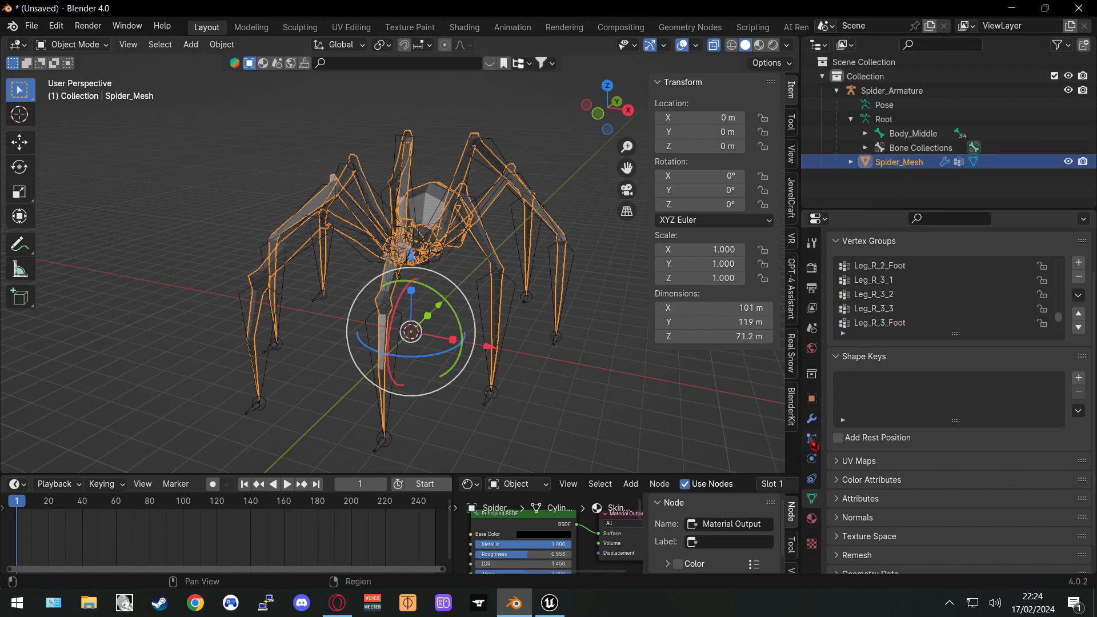
{"action": "left_click", "coordinate": [811, 478]}
{"action": "left_click", "coordinate": [811, 498]}
{"action": "scroll", "coordinate": [873, 349], "scroll_direction": "up", "scroll_amount": 3}
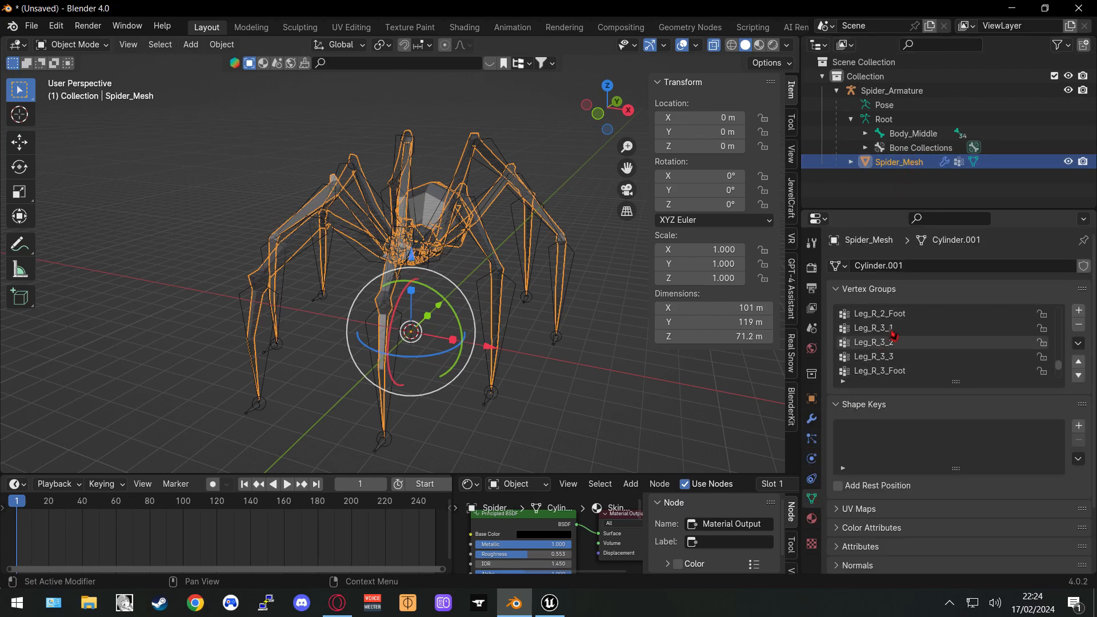
{"action": "scroll", "coordinate": [884, 350], "scroll_direction": "up", "scroll_amount": 8}
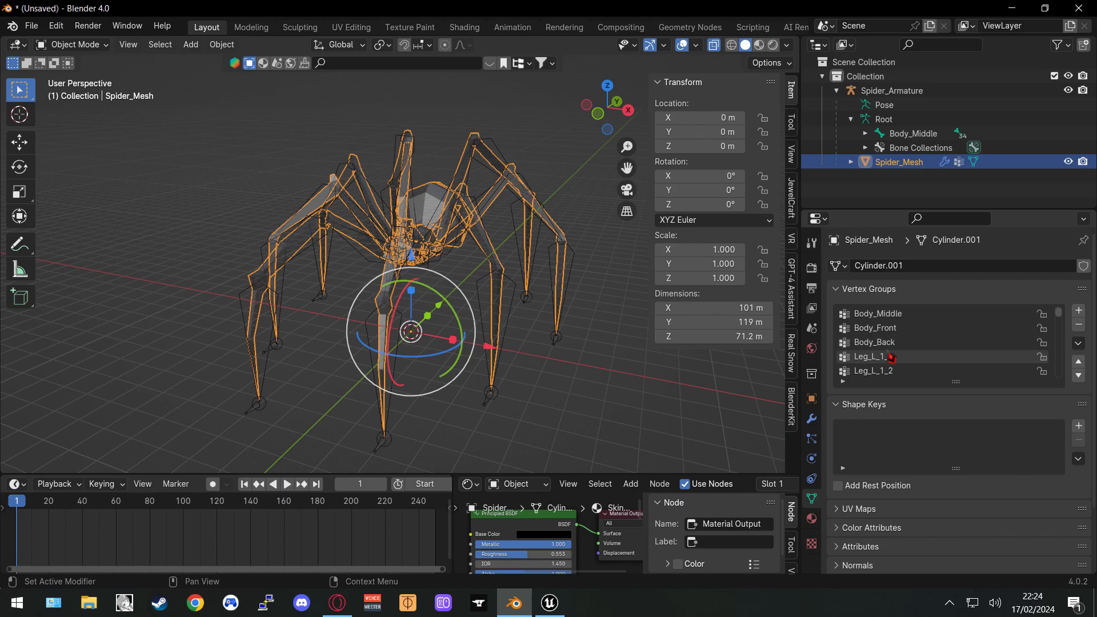
{"action": "scroll", "coordinate": [882, 361], "scroll_direction": "down", "scroll_amount": 12}
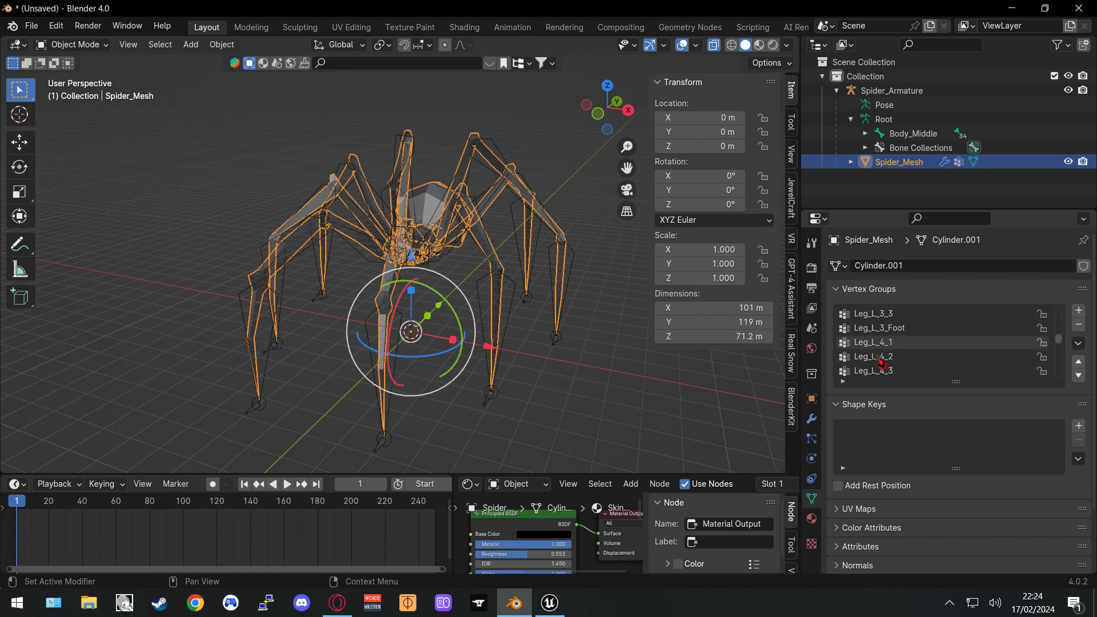
Enter Edit Mode on Spider_Mesh with the front of the spider's body in view
{"action": "scroll", "coordinate": [881, 363], "scroll_direction": "down", "scroll_amount": 1}
{"action": "mouse_move", "coordinate": [535, 296]}
{"action": "middle_mouse_down"}
{"action": "mouse_move", "coordinate": [457, 314]}
{"action": "mouse_move", "coordinate": [551, 302]}
{"action": "middle_mouse_up"}
{"action": "scroll", "coordinate": [457, 299], "scroll_direction": "up", "scroll_amount": 2}
{"action": "middle_click_drag", "start_coordinate": [403, 254], "coordinate": [443, 248]}
{"action": "middle_click_drag", "start_coordinate": [414, 214], "coordinate": [492, 237]}
{"action": "scroll", "coordinate": [418, 254], "scroll_direction": "up", "scroll_amount": 3}
{"action": "middle_click_drag", "start_coordinate": [492, 237], "coordinate": [489, 175]}
{"action": "scroll", "coordinate": [488, 175], "scroll_direction": "down", "scroll_amount": 3}
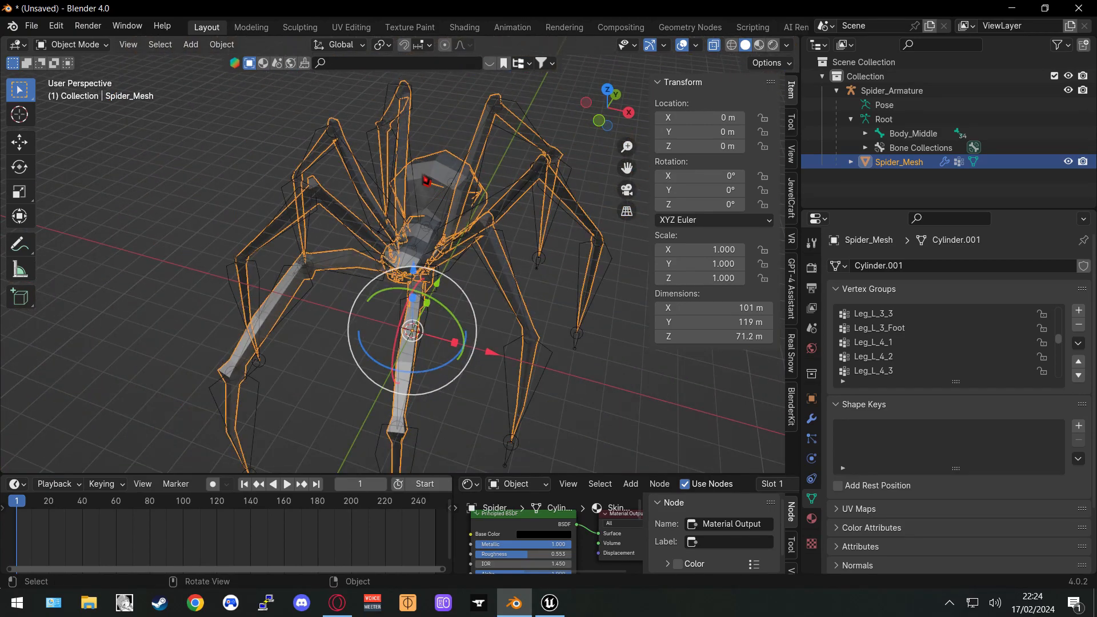
{"action": "key", "text": "Tab"}
{"action": "scroll", "coordinate": [510, 162], "scroll_direction": "up", "scroll_amount": 4}
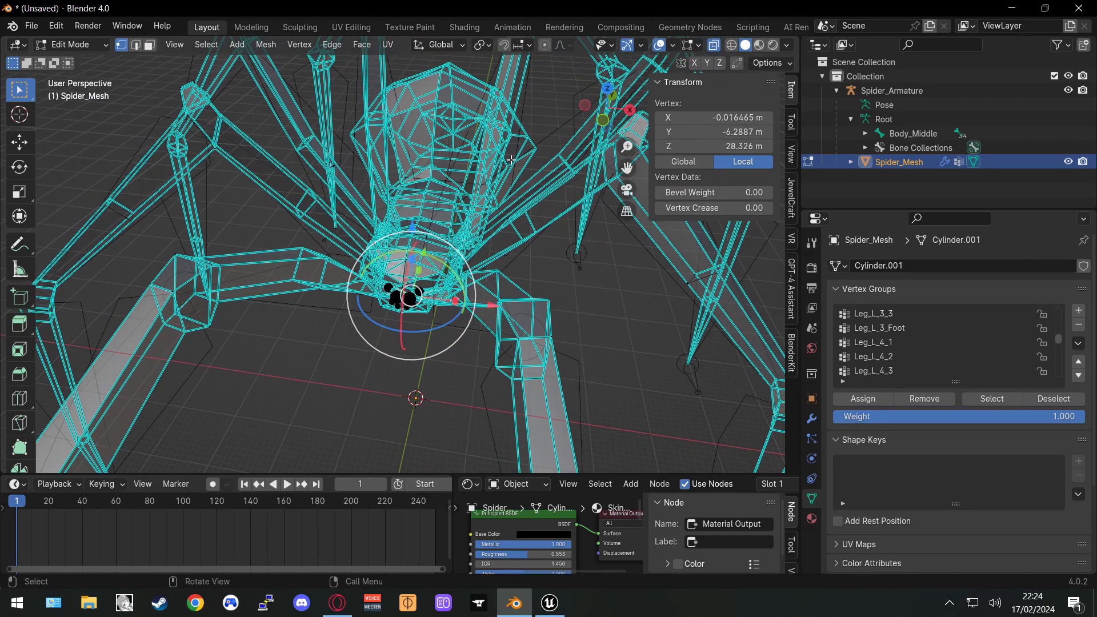
{"action": "scroll", "coordinate": [510, 162], "scroll_direction": "down", "scroll_amount": 2}
{"action": "middle_click_drag", "start_coordinate": [443, 170], "coordinate": [465, 105]}
{"action": "scroll", "coordinate": [473, 133], "scroll_direction": "up", "scroll_amount": 2}
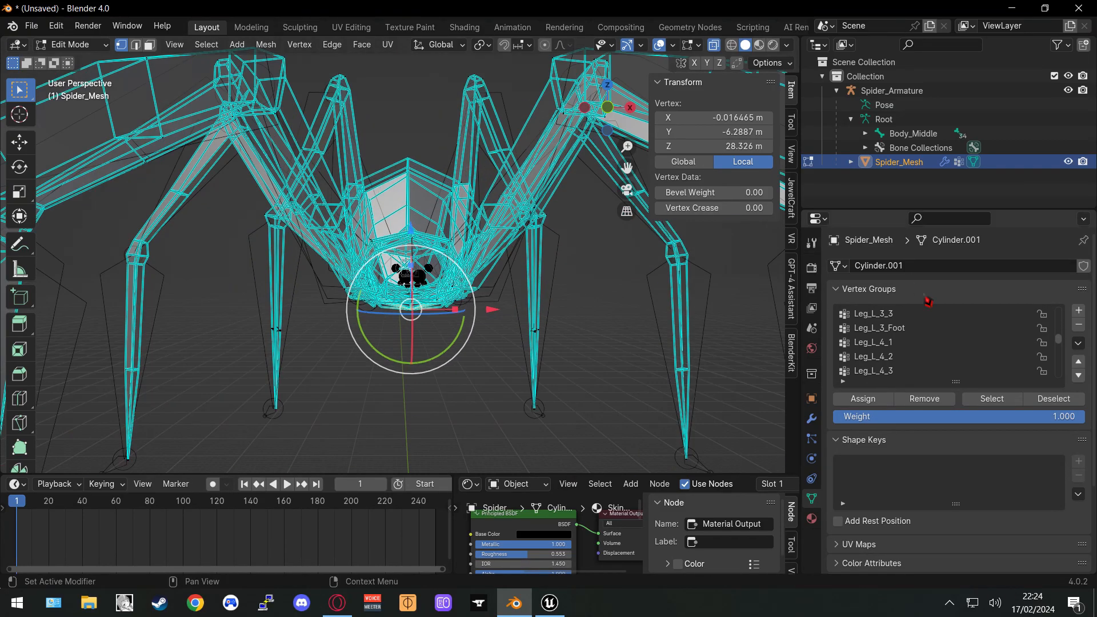
Make Body_Middle the active vertex group of Spider_Mesh
{"action": "scroll", "coordinate": [894, 333], "scroll_direction": "up", "scroll_amount": 4}
{"action": "scroll", "coordinate": [897, 341], "scroll_direction": "up", "scroll_amount": 1}
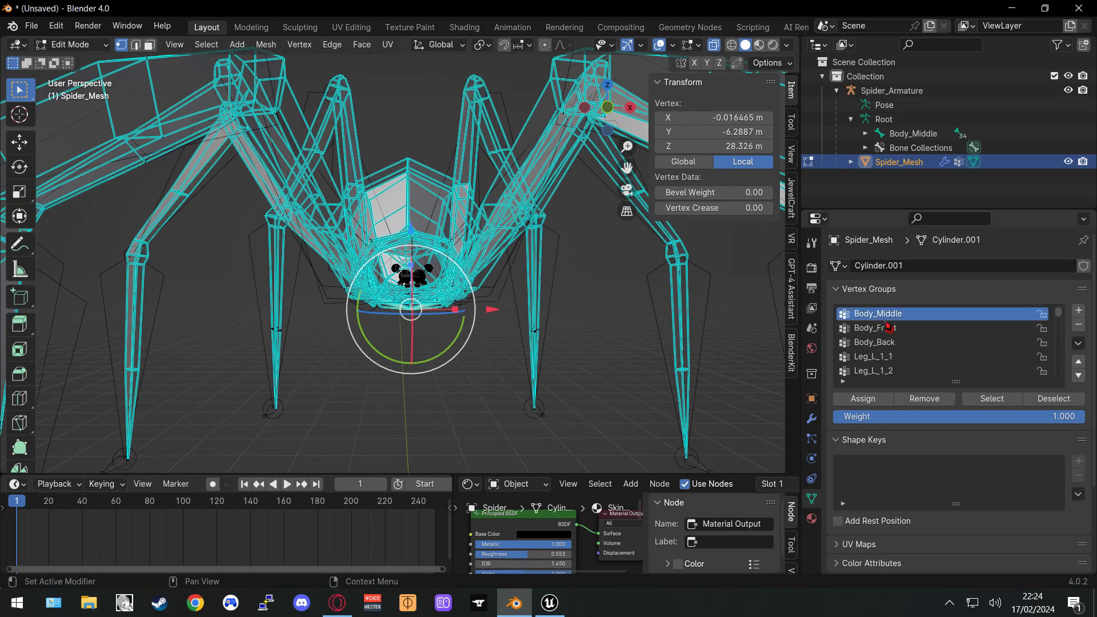
{"action": "scroll", "coordinate": [879, 343], "scroll_direction": "down", "scroll_amount": 3}
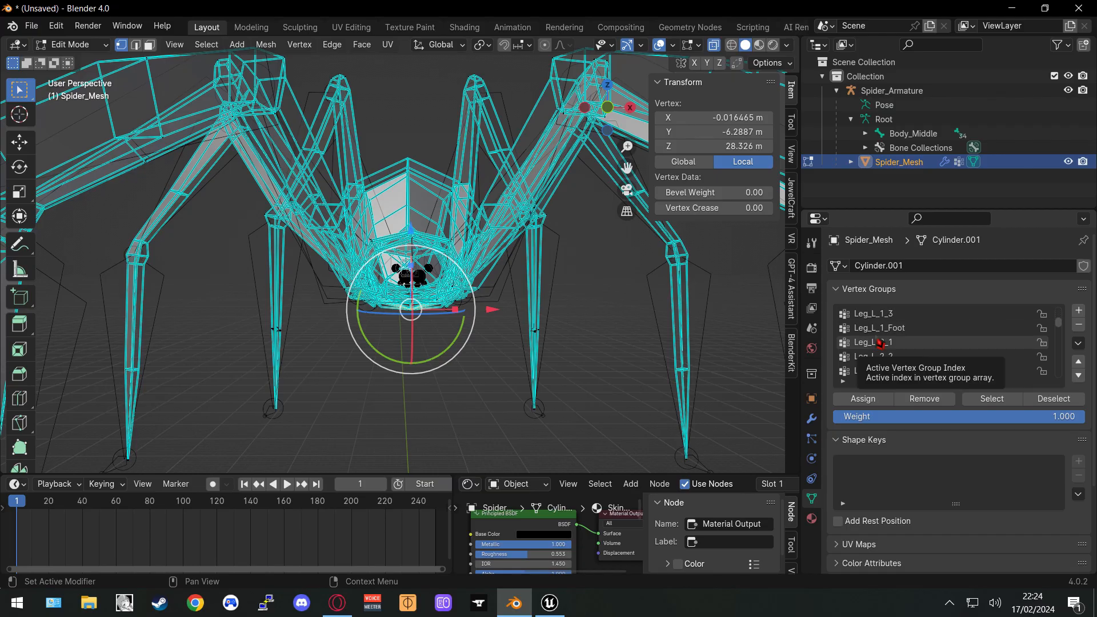
{"action": "scroll", "coordinate": [882, 337], "scroll_direction": "up", "scroll_amount": 3}
Box-select the vertices around the middle section of the body for the Body_Middle vertex group and hide Spider_Armature
{"action": "middle_click_drag", "start_coordinate": [320, 274], "coordinate": [288, 336]}
{"action": "middle_click_drag", "start_coordinate": [524, 344], "coordinate": [444, 268]}
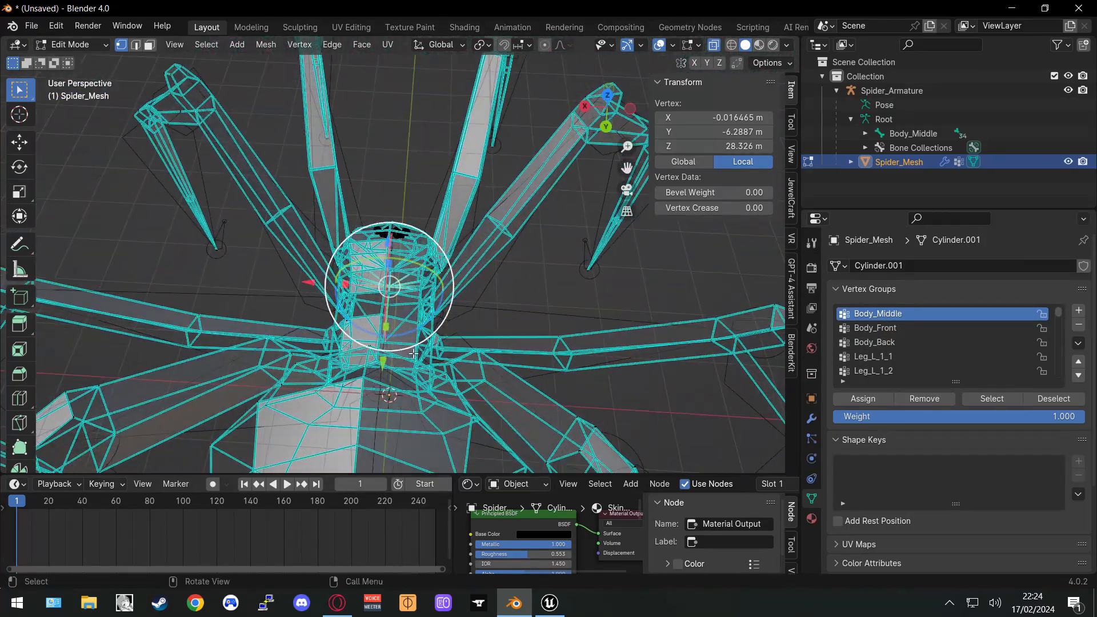
{"action": "middle_click_drag", "start_coordinate": [443, 325], "coordinate": [503, 257], "text": "shift"}
{"action": "scroll", "coordinate": [523, 217], "scroll_direction": "up", "scroll_amount": 4}
{"action": "middle_click_drag", "start_coordinate": [523, 217], "coordinate": [347, 244]}
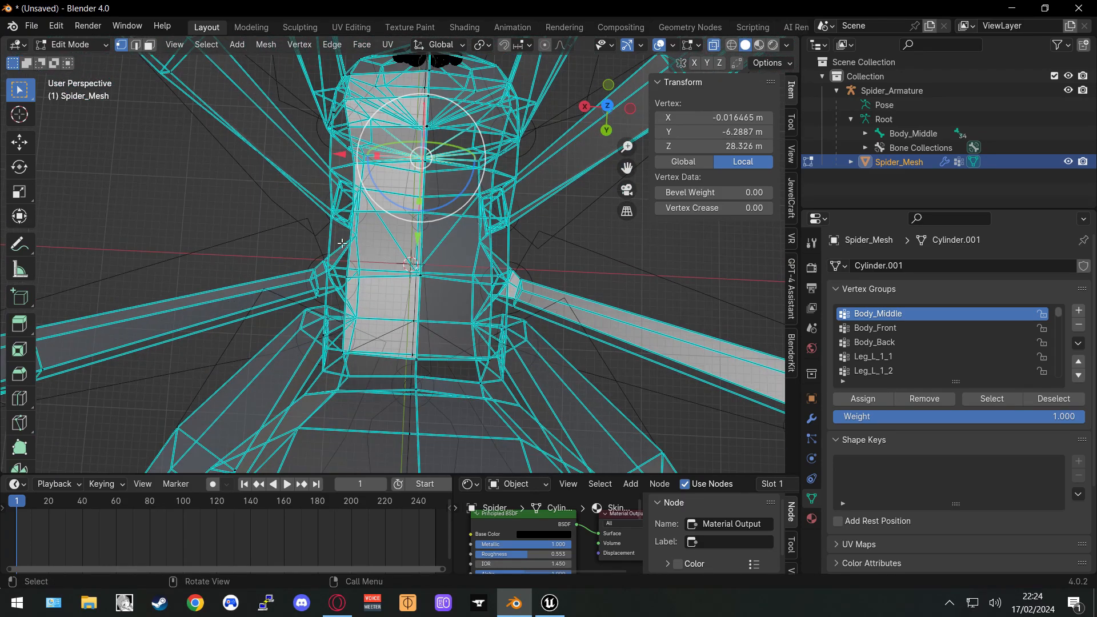
{"action": "left_click_drag", "start_coordinate": [312, 205], "coordinate": [348, 210]}
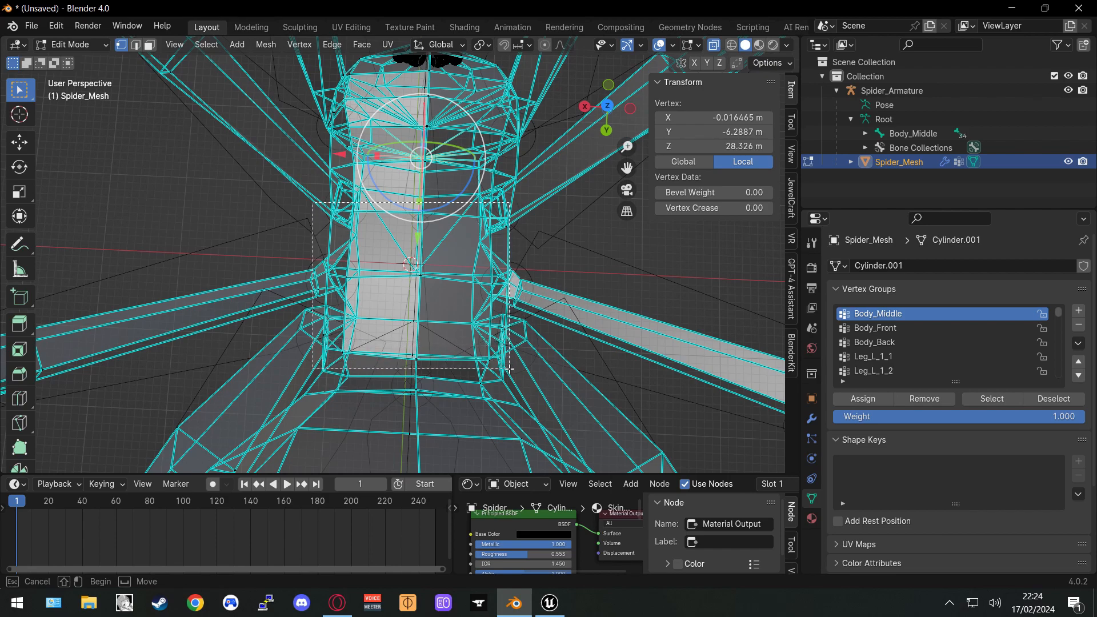
{"action": "left_click_drag", "start_coordinate": [509, 369], "coordinate": [509, 369]}
{"action": "middle_click_drag", "start_coordinate": [467, 378], "coordinate": [421, 292]}
{"action": "middle_click_drag", "start_coordinate": [455, 340], "coordinate": [577, 308]}
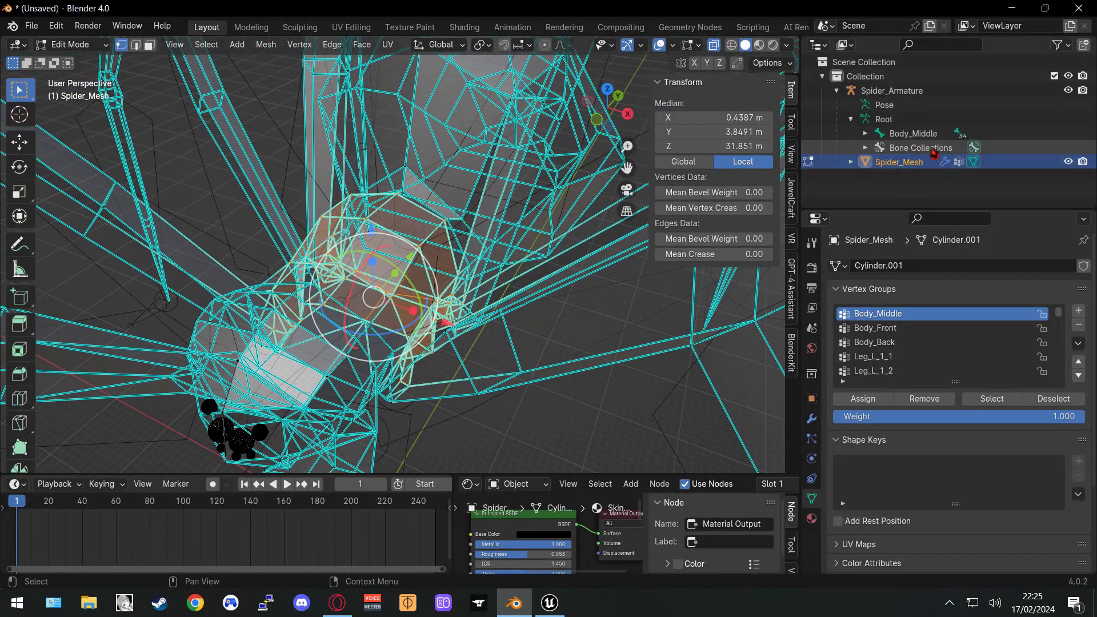
{"action": "middle_click_drag", "start_coordinate": [434, 269], "coordinate": [375, 259]}
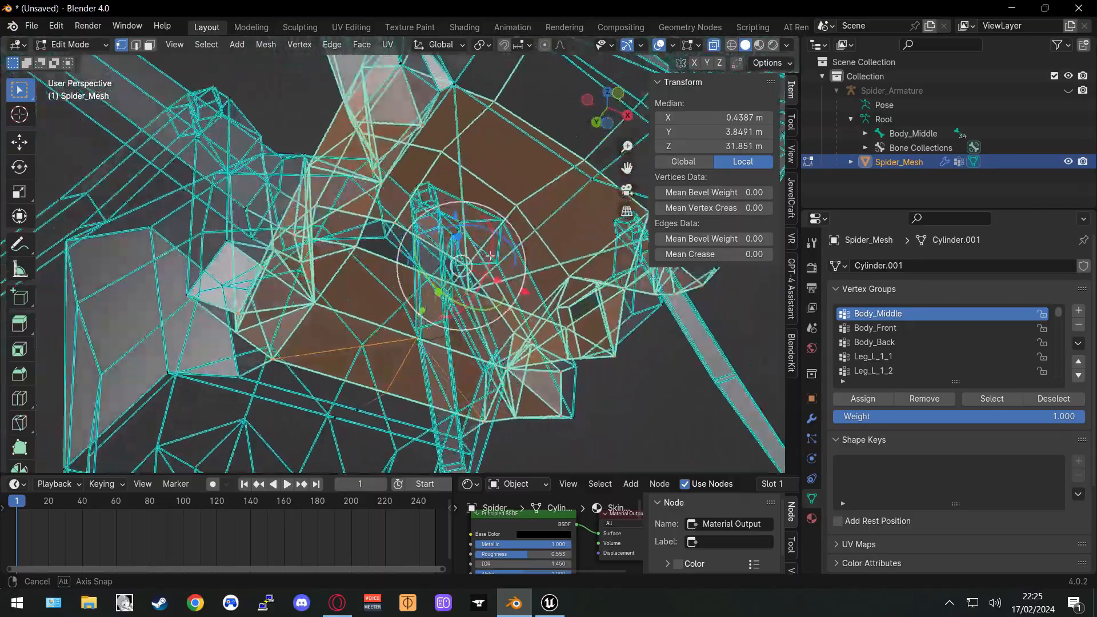
{"action": "middle_click_drag", "start_coordinate": [585, 281], "coordinate": [463, 227]}
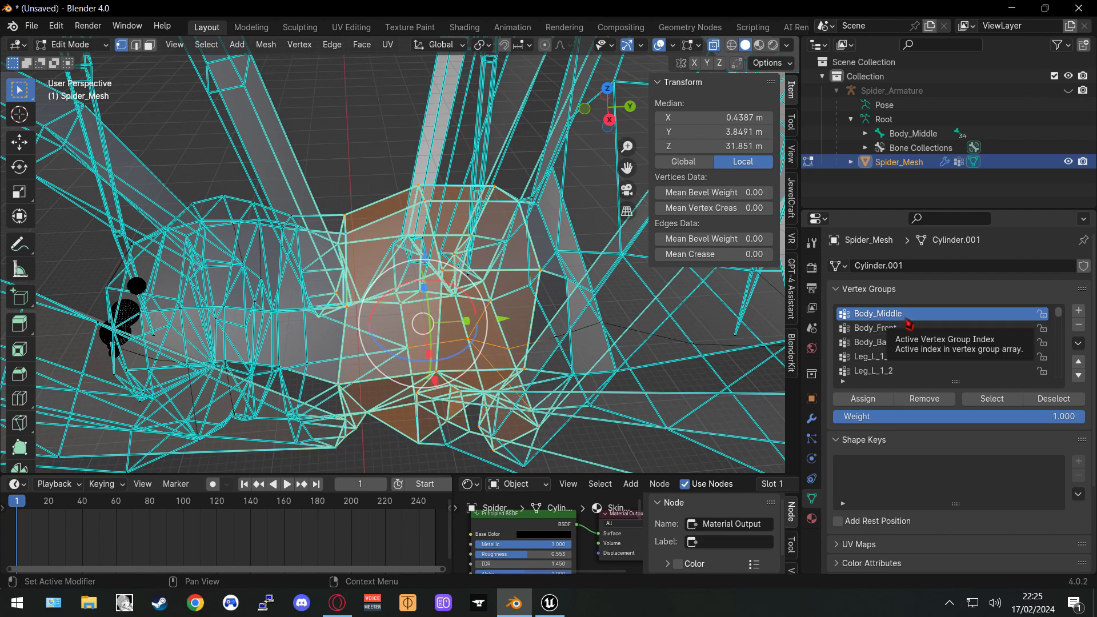
Deselect all vertices, return Spider_Mesh to Object Mode and unhide Spider_Armature
{"action": "left_click", "coordinate": [379, 148]}
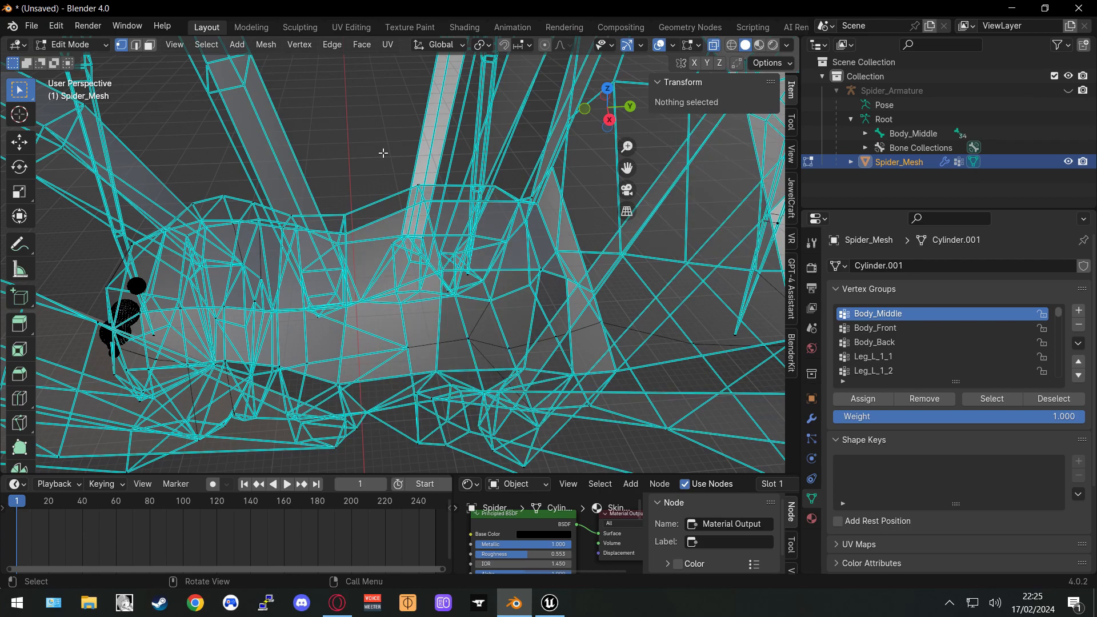
{"action": "scroll", "coordinate": [383, 152], "scroll_direction": "up", "scroll_amount": 2}
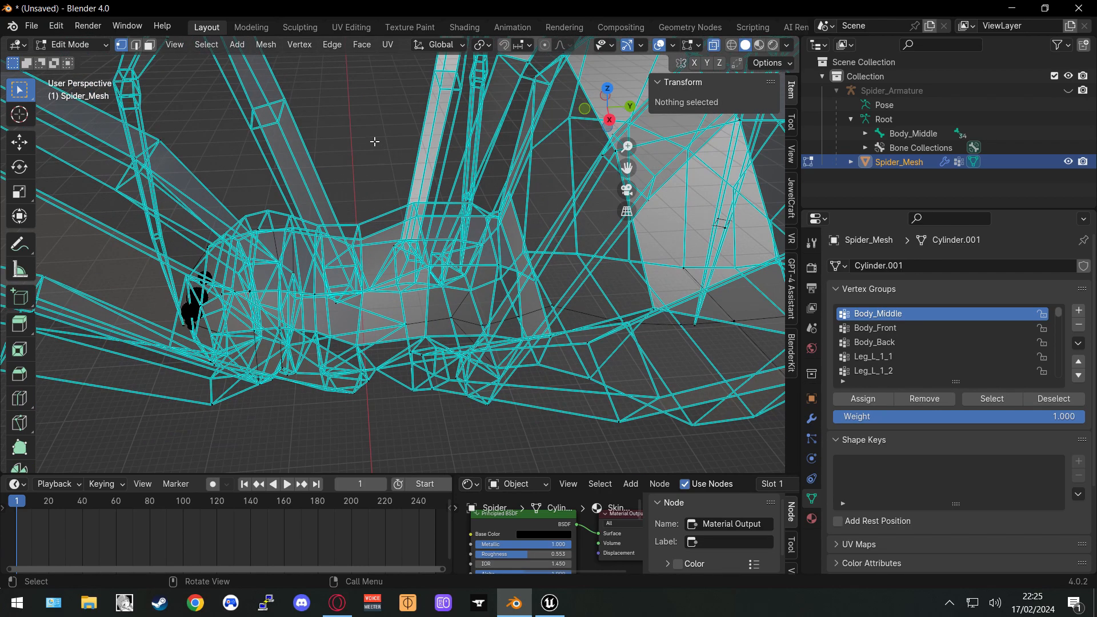
{"action": "scroll", "coordinate": [374, 142], "scroll_direction": "down", "scroll_amount": 4}
{"action": "scroll", "coordinate": [370, 170], "scroll_direction": "up", "scroll_amount": 3}
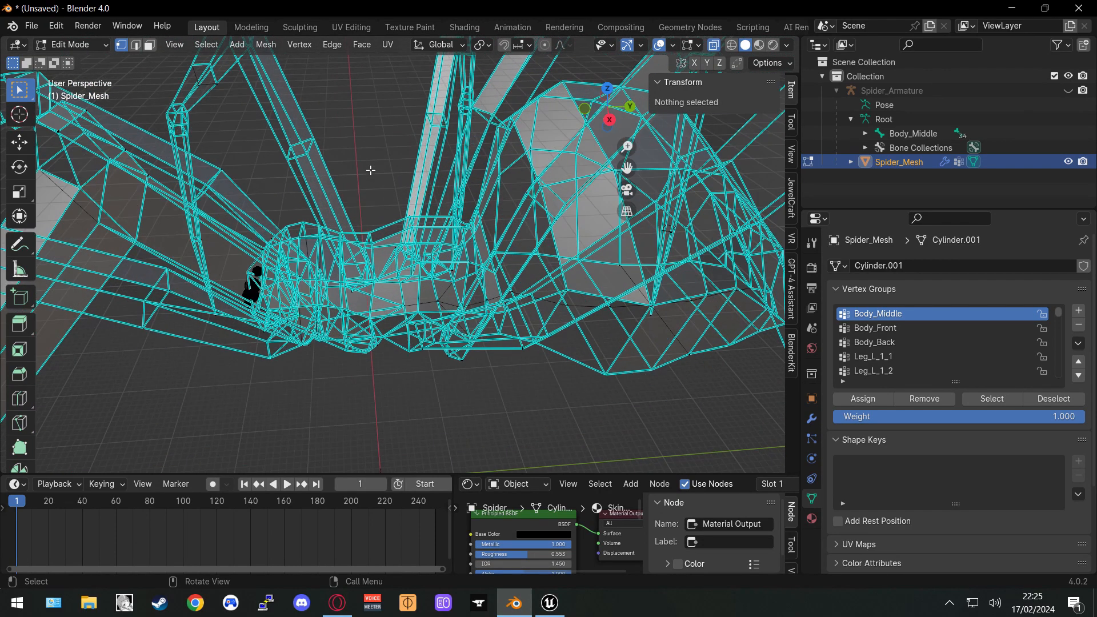
{"action": "middle_click_drag", "start_coordinate": [370, 170], "coordinate": [486, 180]}
{"action": "key", "text": "Tab"}
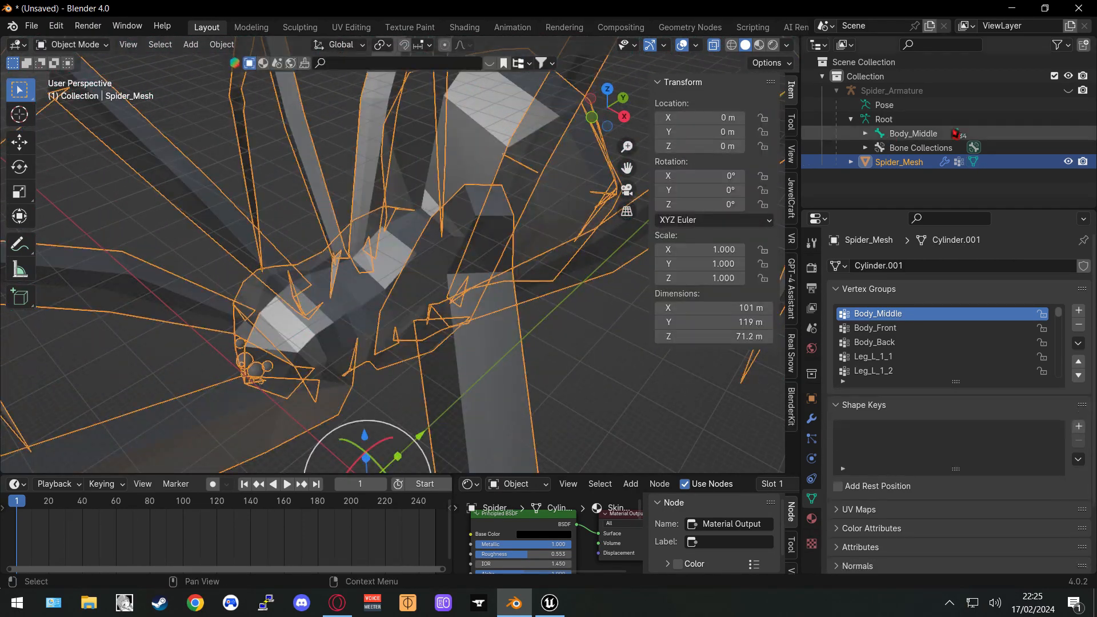
{"action": "left_click", "coordinate": [1066, 91]}
{"action": "scroll", "coordinate": [399, 269], "scroll_direction": "down", "scroll_amount": 2}
{"action": "mouse_move", "coordinate": [399, 274]}
{"action": "middle_mouse_down"}
{"action": "mouse_move", "coordinate": [465, 284]}
{"action": "mouse_move", "coordinate": [404, 267]}
{"action": "middle_mouse_up"}
{"action": "scroll", "coordinate": [428, 250], "scroll_direction": "down", "scroll_amount": 3}
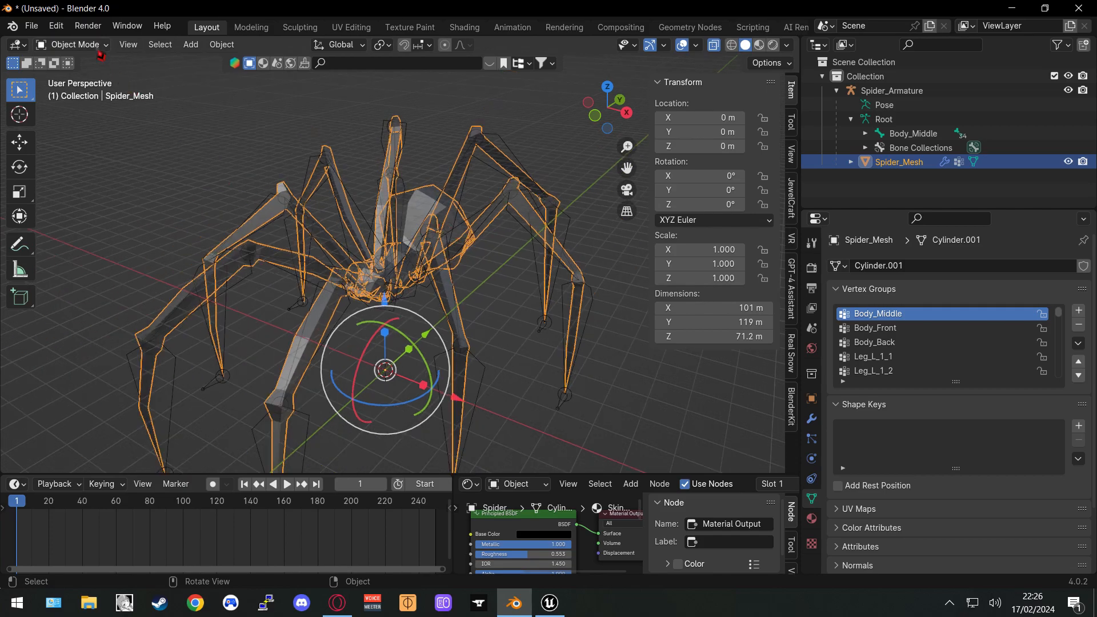
Select Spider_Armature and switch it to Pose Mode
{"action": "left_click", "coordinate": [94, 45]}
{"action": "left_click", "coordinate": [101, 64]}
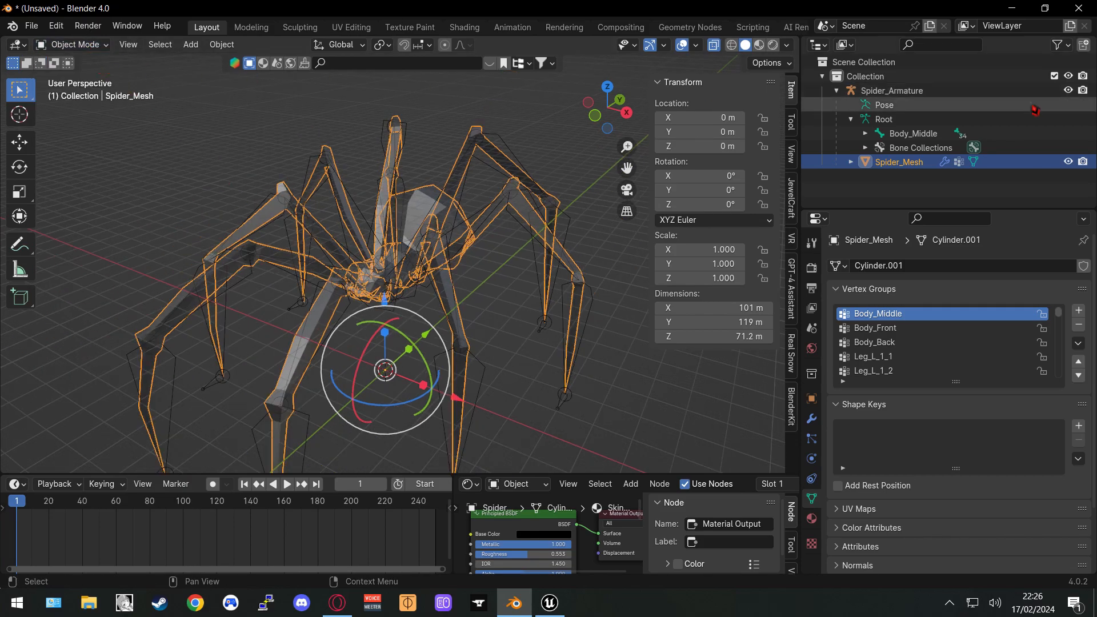
{"action": "left_click", "coordinate": [891, 91]}
{"action": "left_click", "coordinate": [107, 46]}
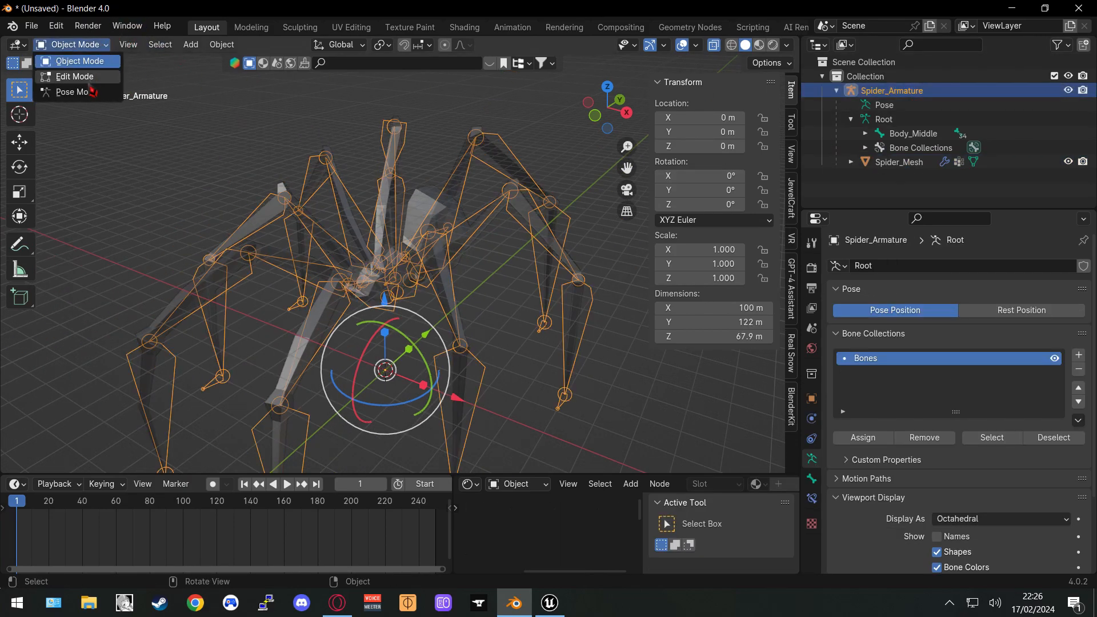
{"action": "left_click", "coordinate": [86, 76]}
{"action": "middle_click_drag", "start_coordinate": [410, 265], "coordinate": [613, 235]}
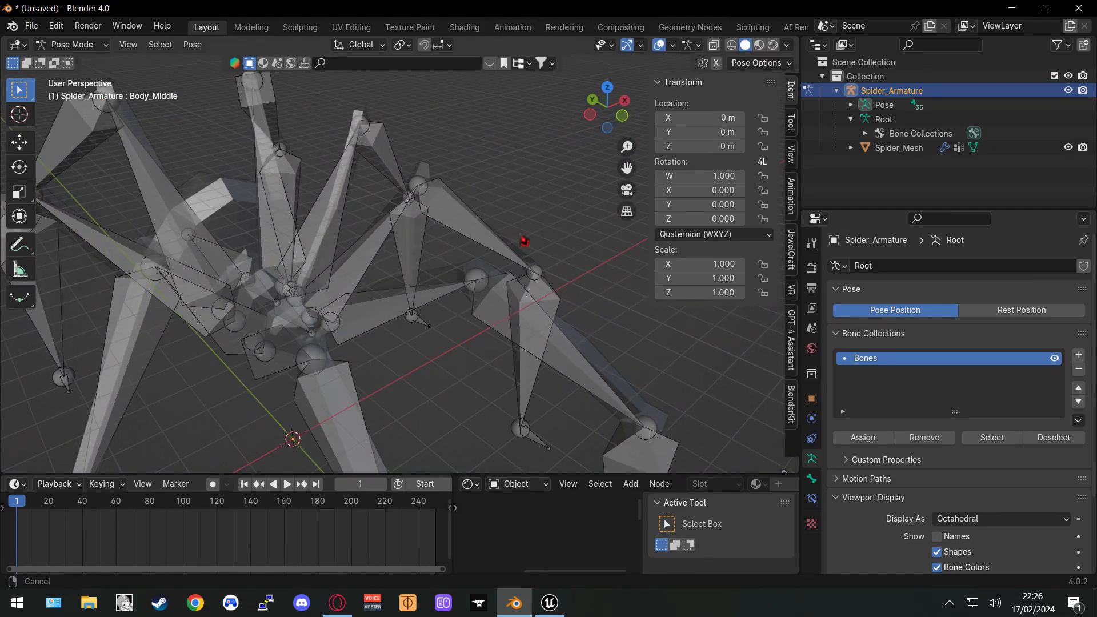
Select the Leg_L_2_2 bone, test its rotation in the pose and cancel the rotation
{"action": "left_click", "coordinate": [474, 239]}
{"action": "middle_click_drag", "start_coordinate": [474, 239], "coordinate": [551, 196]}
{"action": "key", "text": "r"}
{"action": "right_click", "coordinate": [591, 75]}
{"action": "key", "text": "r"}
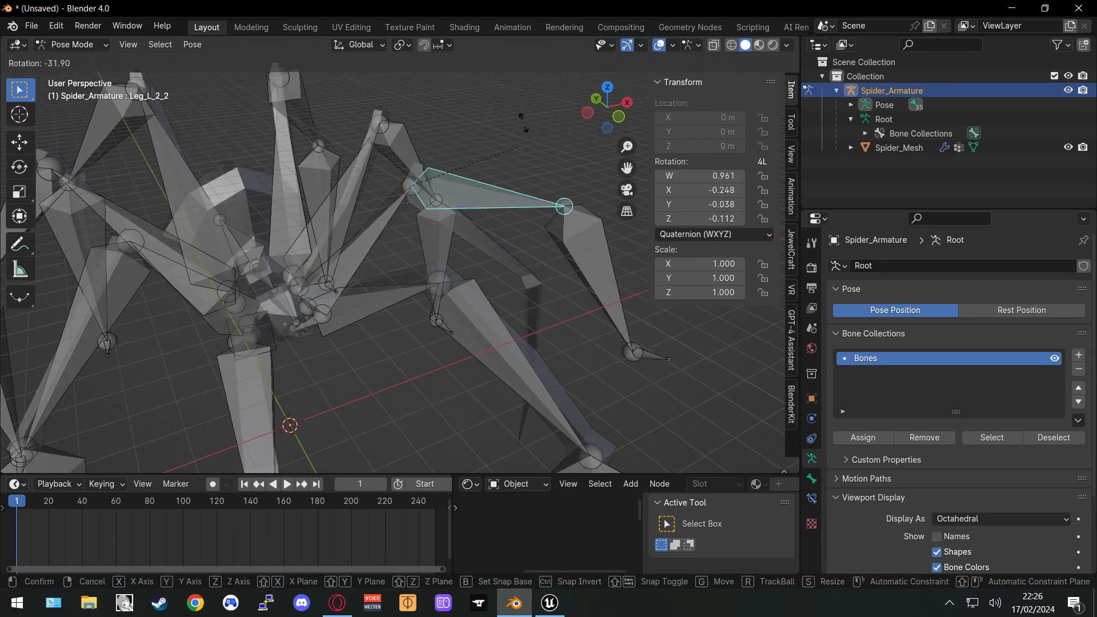
{"action": "right_click", "coordinate": [532, 135]}
Select the Body_Middle bone, test moving it in the pose and cancel the move
{"action": "middle_click_drag", "start_coordinate": [519, 252], "coordinate": [543, 257]}
{"action": "scroll", "coordinate": [454, 314], "scroll_direction": "up", "scroll_amount": 3}
{"action": "left_click", "coordinate": [418, 324]}
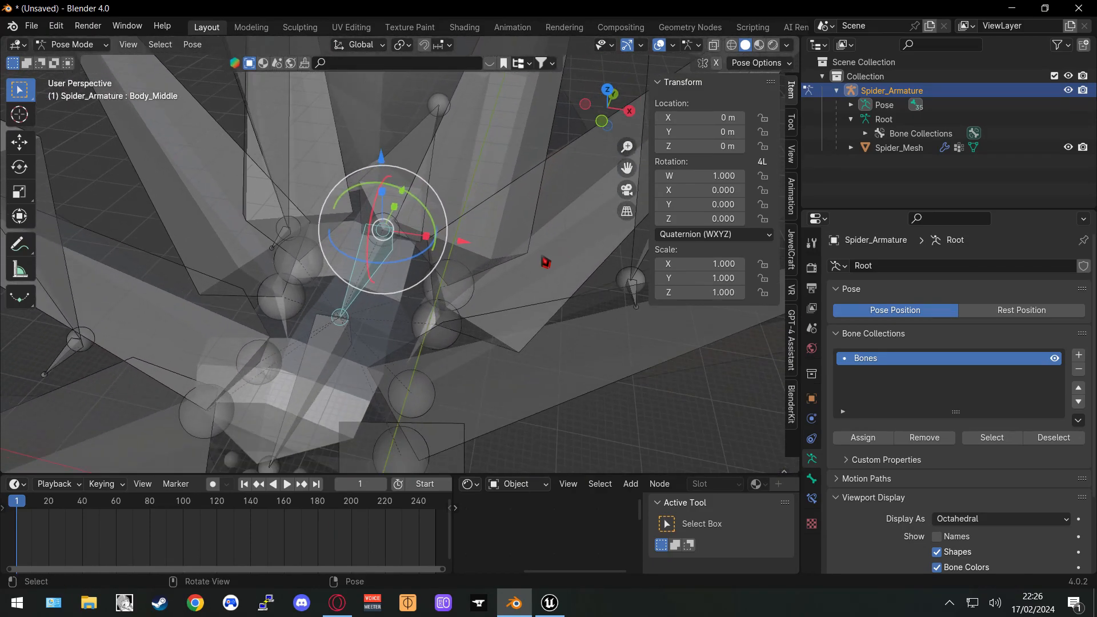
{"action": "key", "text": "g"}
{"action": "right_click", "coordinate": [503, 212]}
{"action": "scroll", "coordinate": [497, 214], "scroll_direction": "down", "scroll_amount": 6}
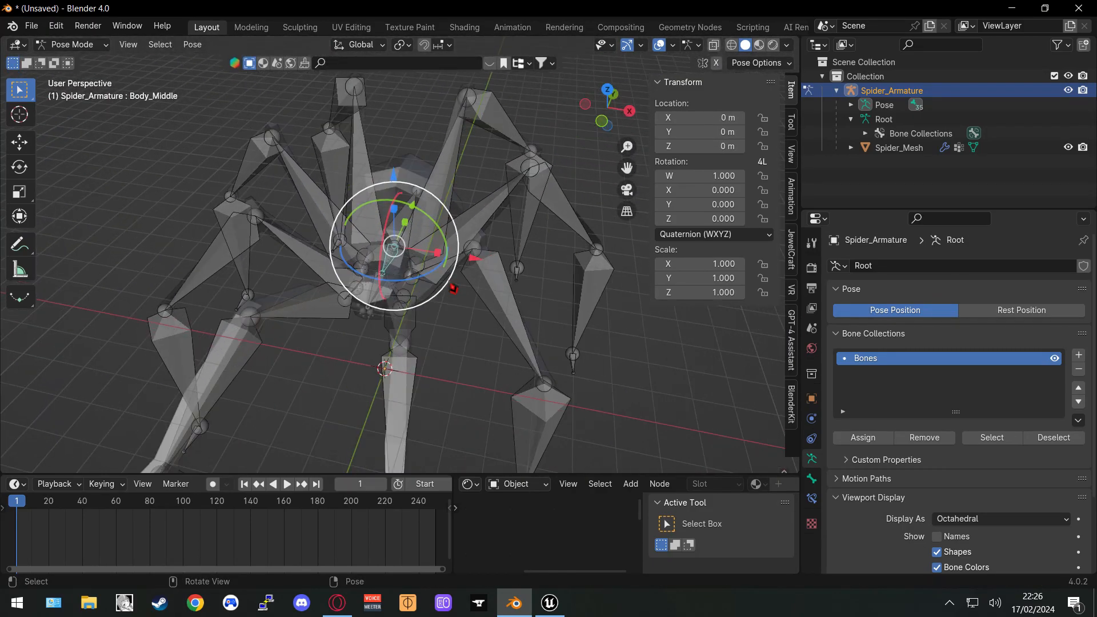
{"action": "middle_click_drag", "start_coordinate": [491, 217], "coordinate": [505, 205]}
{"action": "key", "text": "g"}
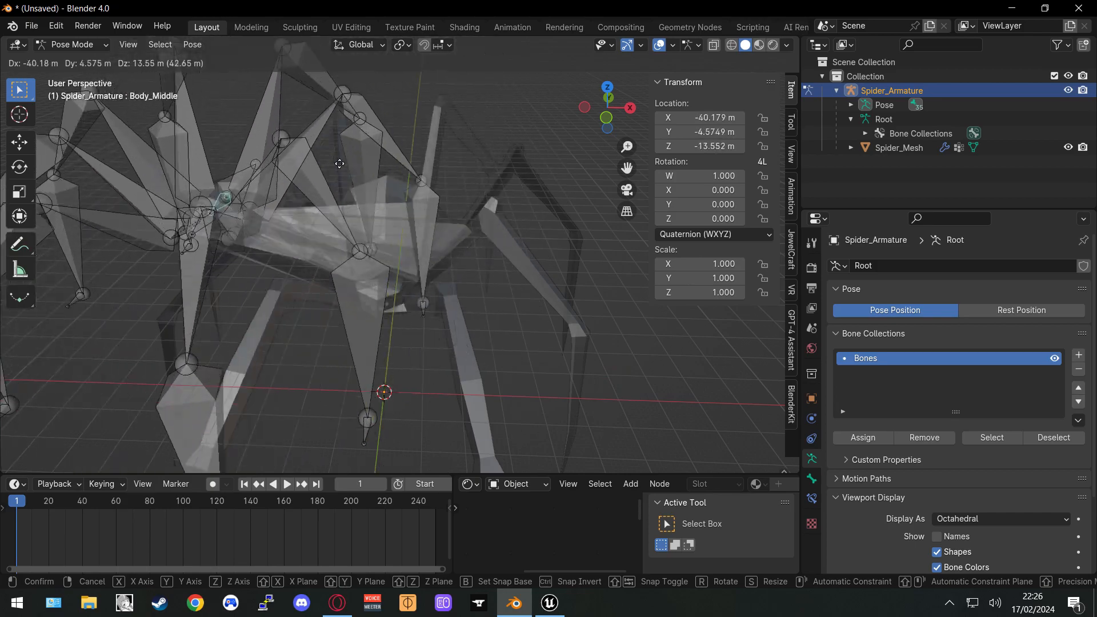
{"action": "right_click", "coordinate": [499, 255]}
Examine how the Body_Middle bone and the leg bones sit around the middle of the spider's body
{"action": "middle_click_drag", "start_coordinate": [561, 254], "coordinate": [446, 253]}
{"action": "scroll", "coordinate": [532, 220], "scroll_direction": "up", "scroll_amount": 3}
{"action": "middle_click_drag", "start_coordinate": [497, 188], "coordinate": [525, 247]}
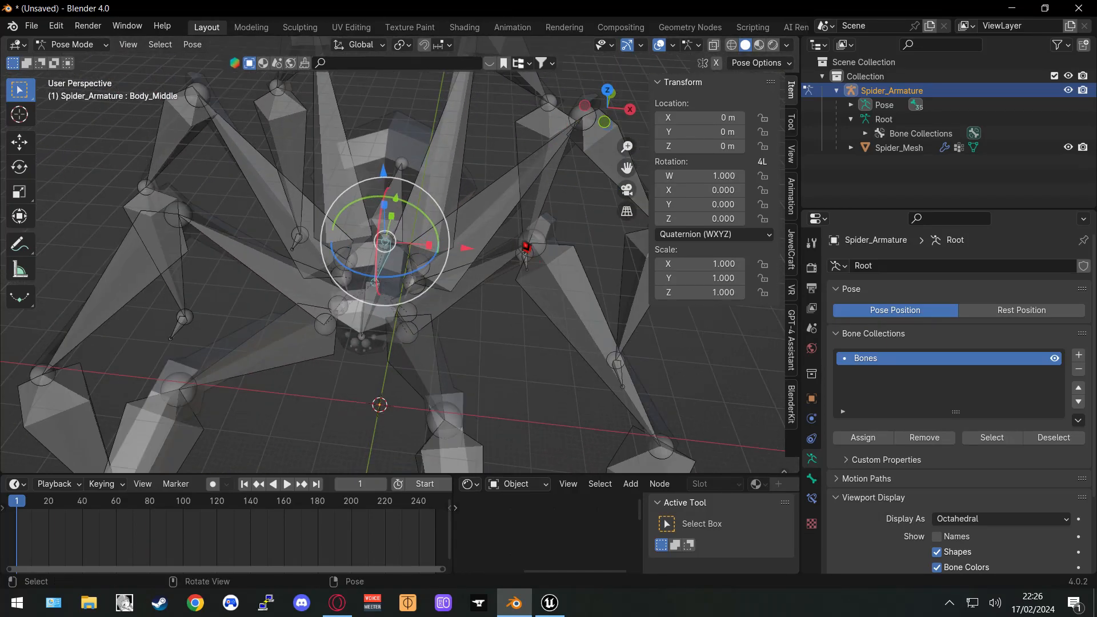
{"action": "scroll", "coordinate": [500, 254], "scroll_direction": "down", "scroll_amount": 2}
{"action": "mouse_move", "coordinate": [483, 295]}
{"action": "middle_mouse_down"}
{"action": "mouse_move", "coordinate": [468, 277]}
{"action": "mouse_move", "coordinate": [488, 300]}
{"action": "mouse_move", "coordinate": [497, 293]}
{"action": "middle_mouse_up"}
{"action": "scroll", "coordinate": [465, 304], "scroll_direction": "up", "scroll_amount": 6}
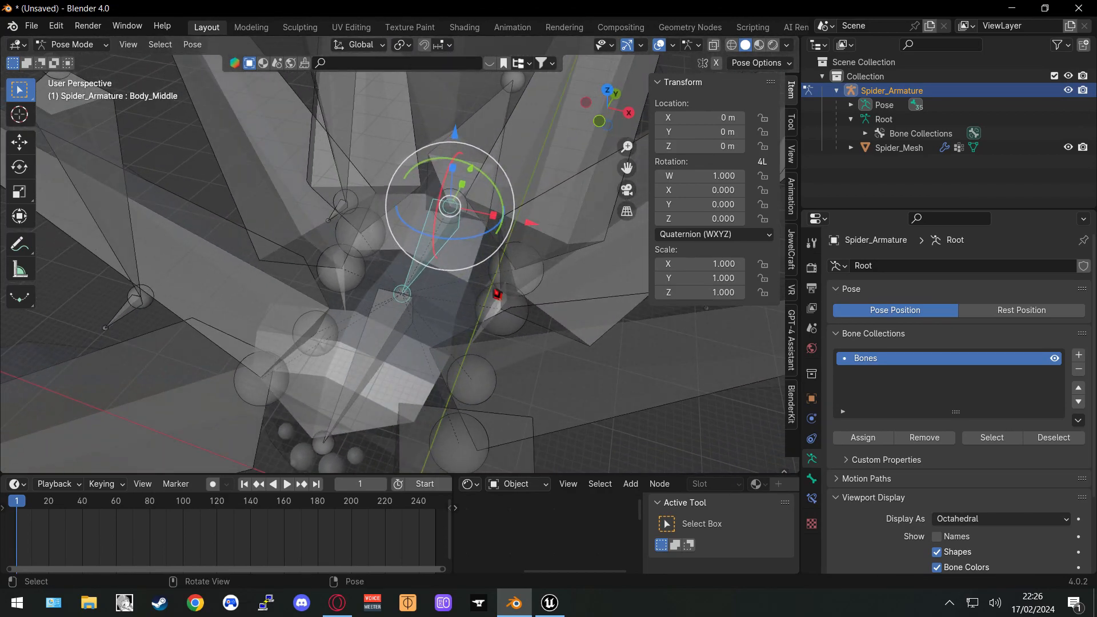
{"action": "scroll", "coordinate": [392, 255], "scroll_direction": "down", "scroll_amount": 2}
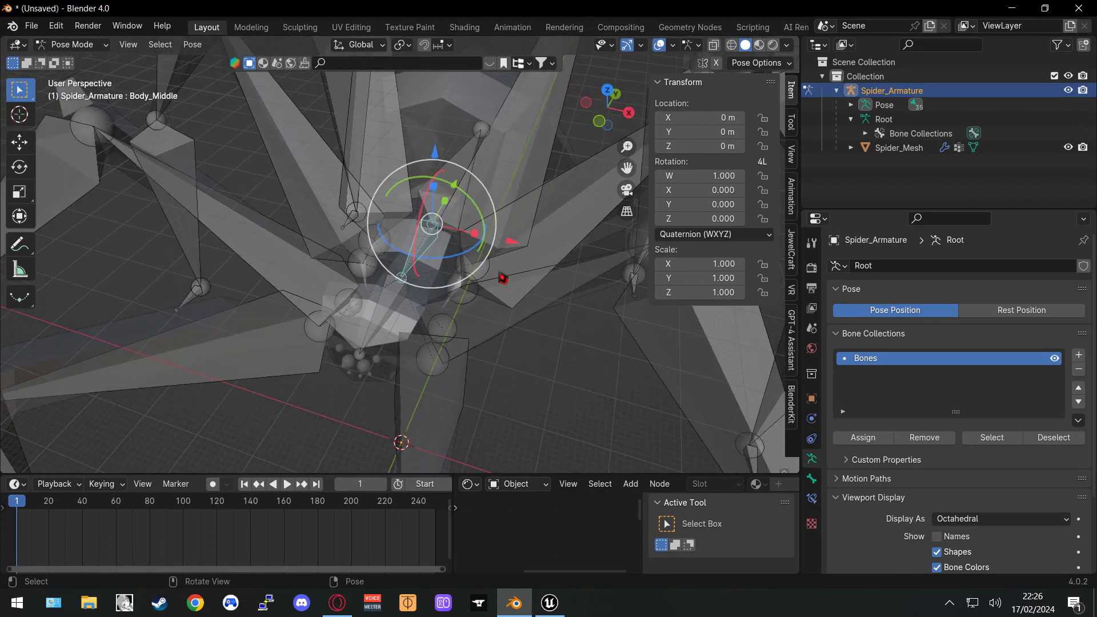
{"action": "middle_click_drag", "start_coordinate": [501, 294], "coordinate": [475, 75]}
{"action": "middle_click_drag", "start_coordinate": [462, 219], "coordinate": [502, 246]}
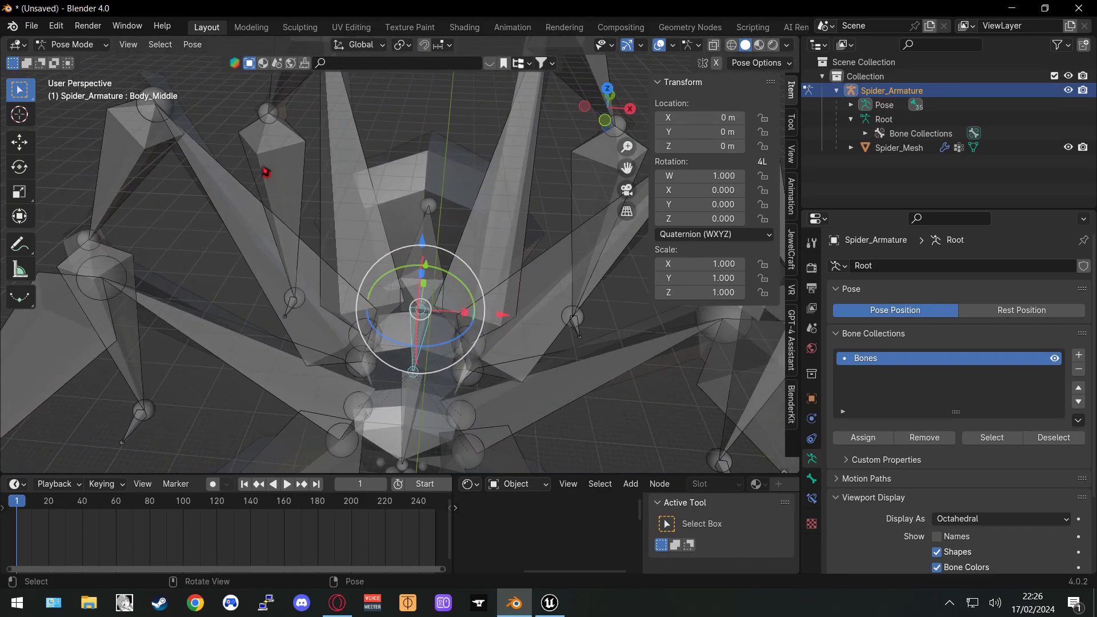
Leave Pose Mode, select Spider_Mesh and inspect its Body_Middle weights in Weight Paint mode
{"action": "left_click", "coordinate": [92, 61]}
{"action": "left_click", "coordinate": [140, 124]}
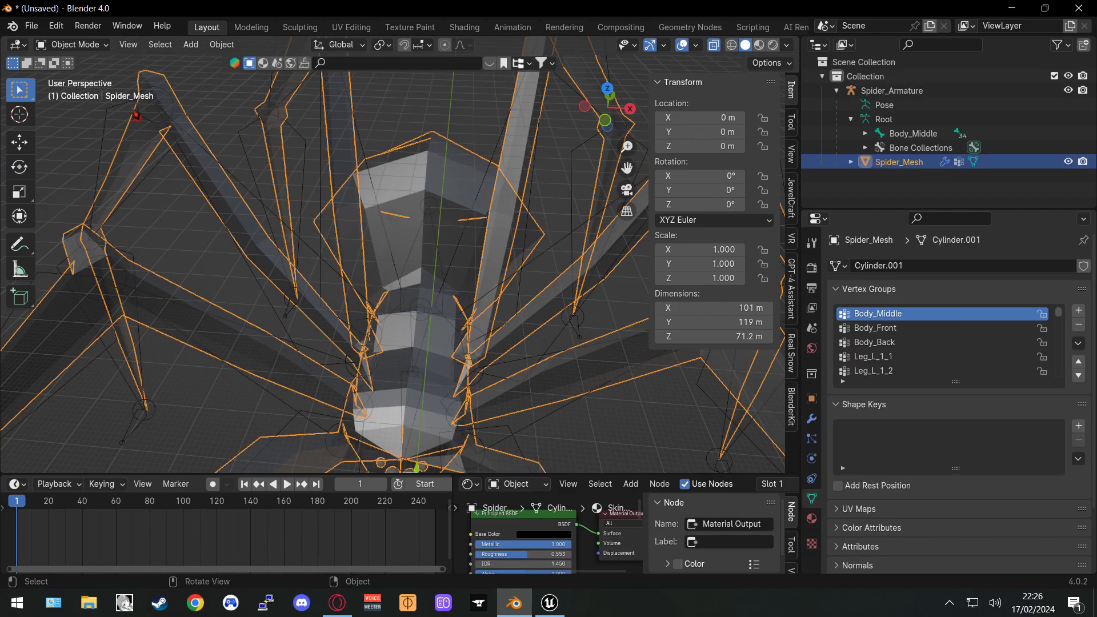
{"action": "left_click", "coordinate": [103, 45]}
{"action": "left_click", "coordinate": [80, 118]}
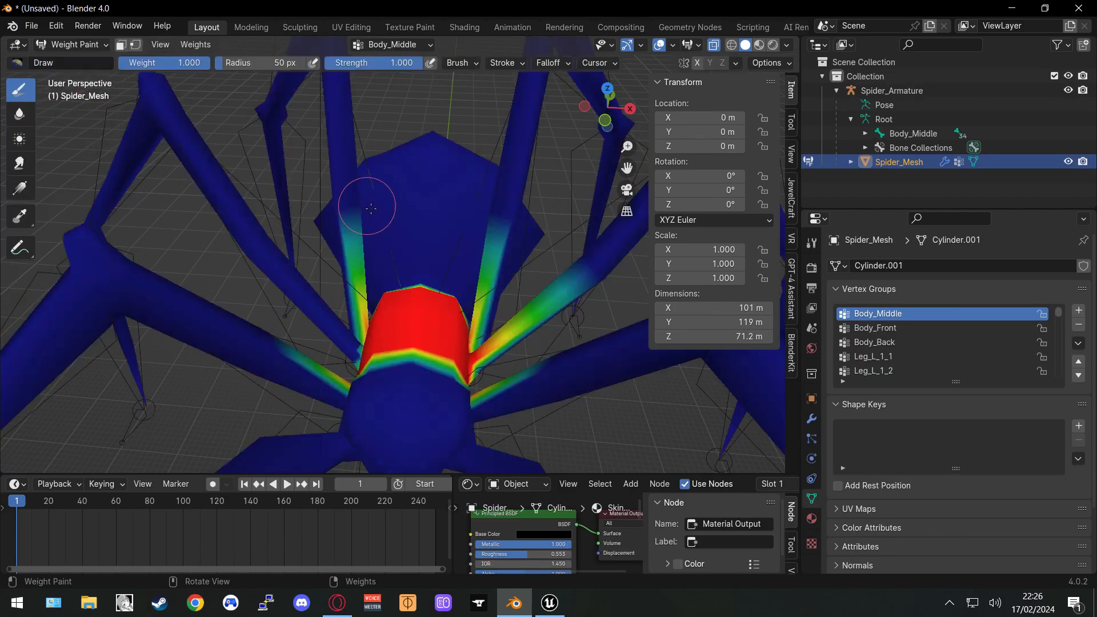
{"action": "middle_click_drag", "start_coordinate": [400, 223], "coordinate": [445, 182]}
{"action": "scroll", "coordinate": [400, 228], "scroll_direction": "up", "scroll_amount": 4}
{"action": "mouse_move", "coordinate": [288, 166]}
{"action": "middle_mouse_down"}
{"action": "mouse_move", "coordinate": [452, 240]}
{"action": "mouse_move", "coordinate": [352, 232]}
{"action": "mouse_move", "coordinate": [459, 228]}
{"action": "mouse_move", "coordinate": [271, 189]}
{"action": "middle_mouse_up"}
{"action": "scroll", "coordinate": [451, 249], "scroll_direction": "down", "scroll_amount": 6}
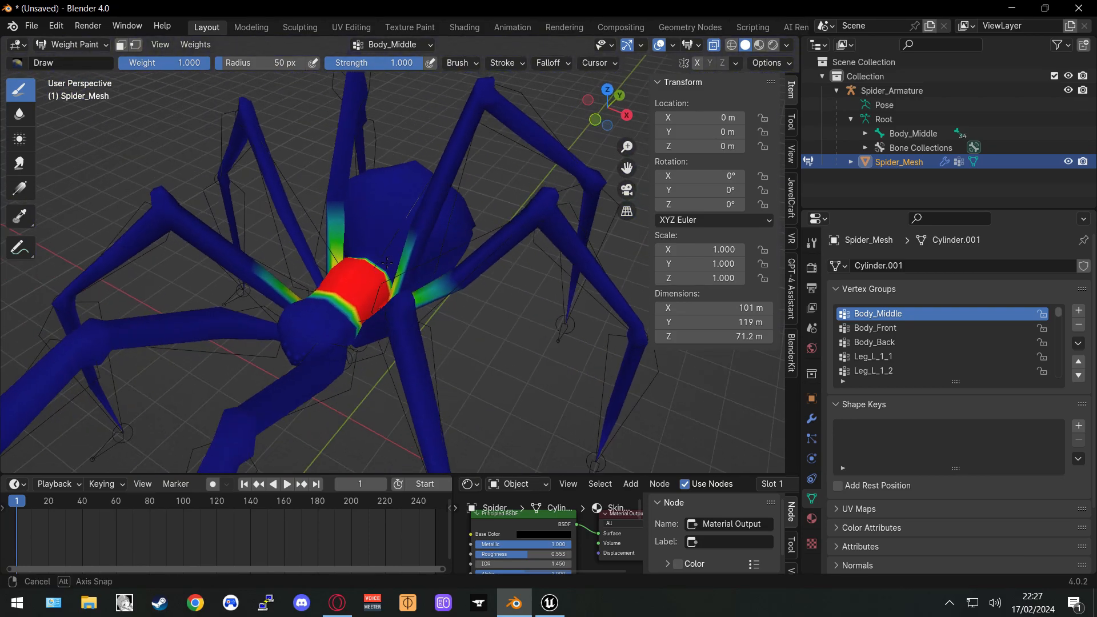
Switch Spider_Mesh to Edit Mode and make Body_Front the active vertex group
{"action": "key", "text": "Tab"}
{"action": "middle_click_drag", "start_coordinate": [341, 247], "coordinate": [421, 210], "text": "shift"}
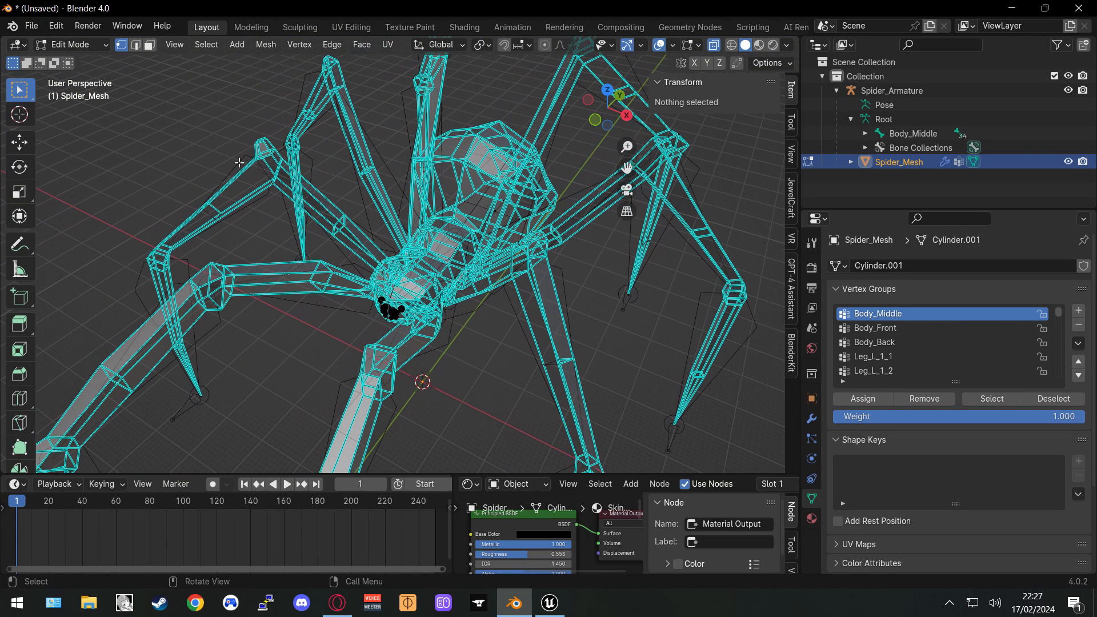
{"action": "left_click", "coordinate": [80, 60]}
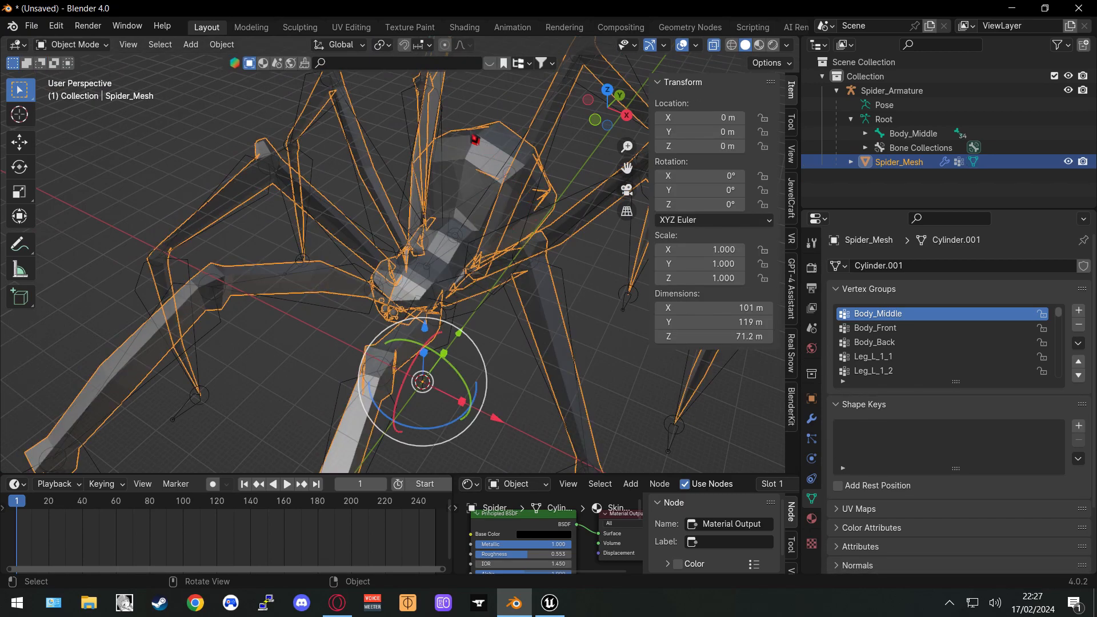
{"action": "key", "text": "Tab"}
{"action": "middle_click_drag", "start_coordinate": [492, 184], "coordinate": [454, 184]}
{"action": "left_click", "coordinate": [900, 330]}
Box-select all vertices of the spider's front body section, including the eyes and the adjoining leg bases
{"action": "middle_click_drag", "start_coordinate": [545, 273], "coordinate": [382, 339]}
{"action": "left_click_drag", "start_coordinate": [298, 338], "coordinate": [538, 183]}
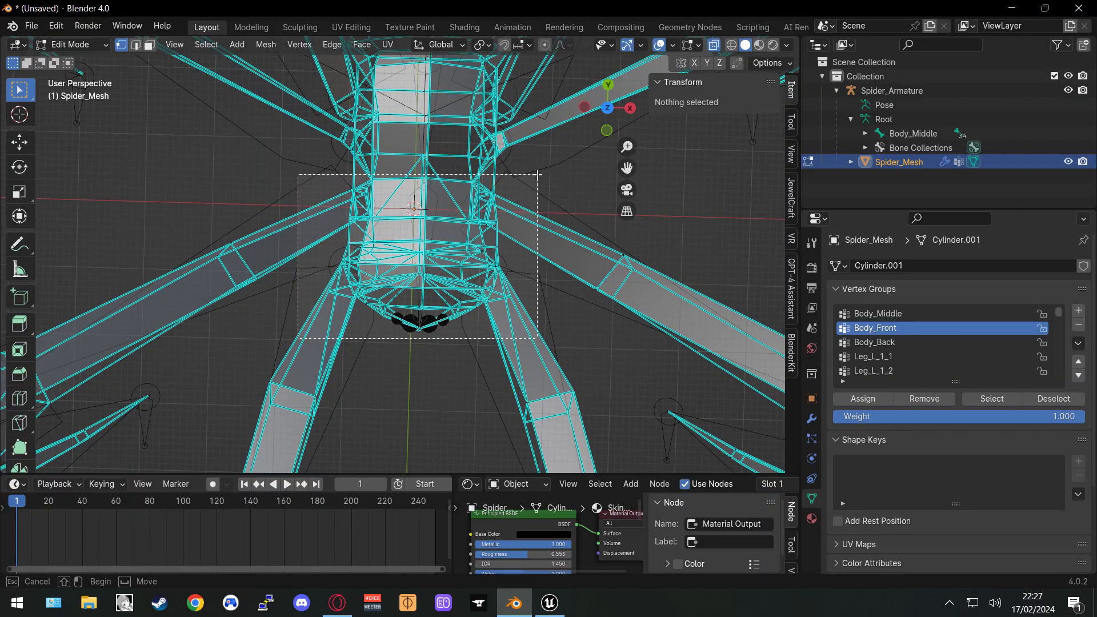
{"action": "left_click_drag", "start_coordinate": [537, 174], "coordinate": [537, 174]}
{"action": "middle_click_drag", "start_coordinate": [537, 175], "coordinate": [627, 51]}
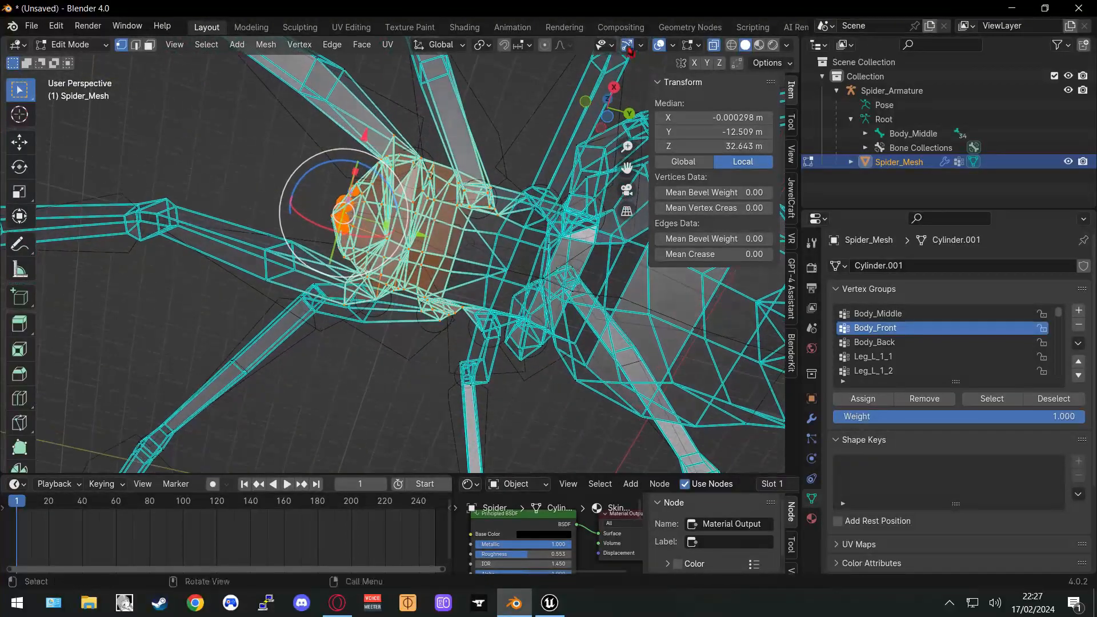
Add the individual vertices along the underside border with the middle section to the front body selection
{"action": "left_click", "coordinate": [507, 270], "text": "shift"}
{"action": "middle_click_drag", "start_coordinate": [526, 240], "coordinate": [519, 192]}
{"action": "left_click", "coordinate": [503, 267], "text": "shift"}
{"action": "scroll", "coordinate": [503, 269], "scroll_direction": "up", "scroll_amount": 10}
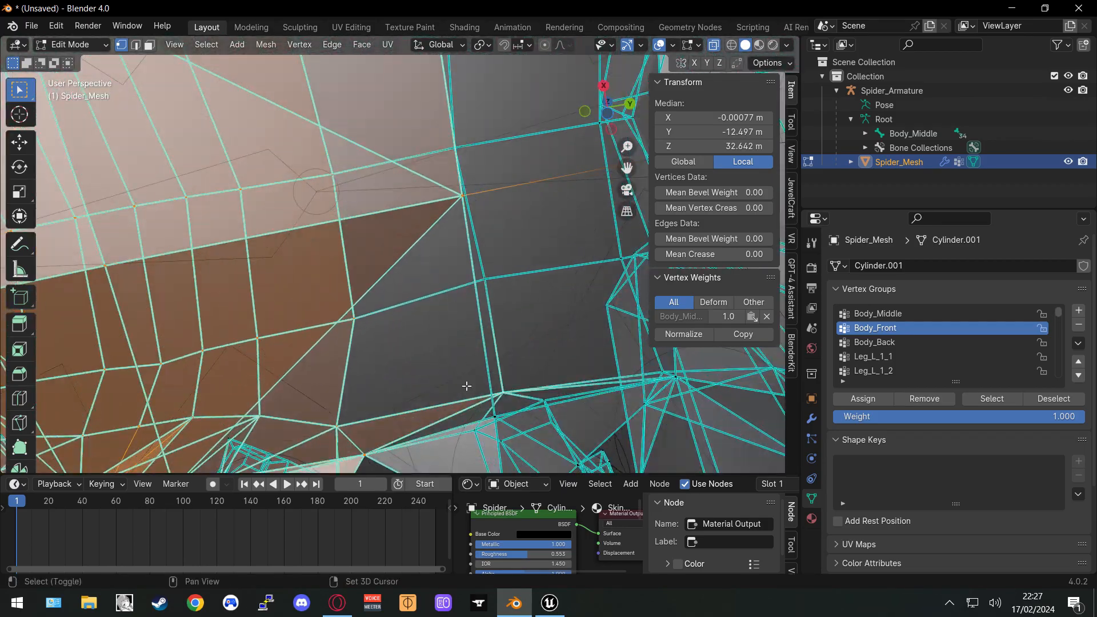
{"action": "left_click", "coordinate": [499, 415], "text": "shift"}
{"action": "scroll", "coordinate": [470, 369], "scroll_direction": "down", "scroll_amount": 6}
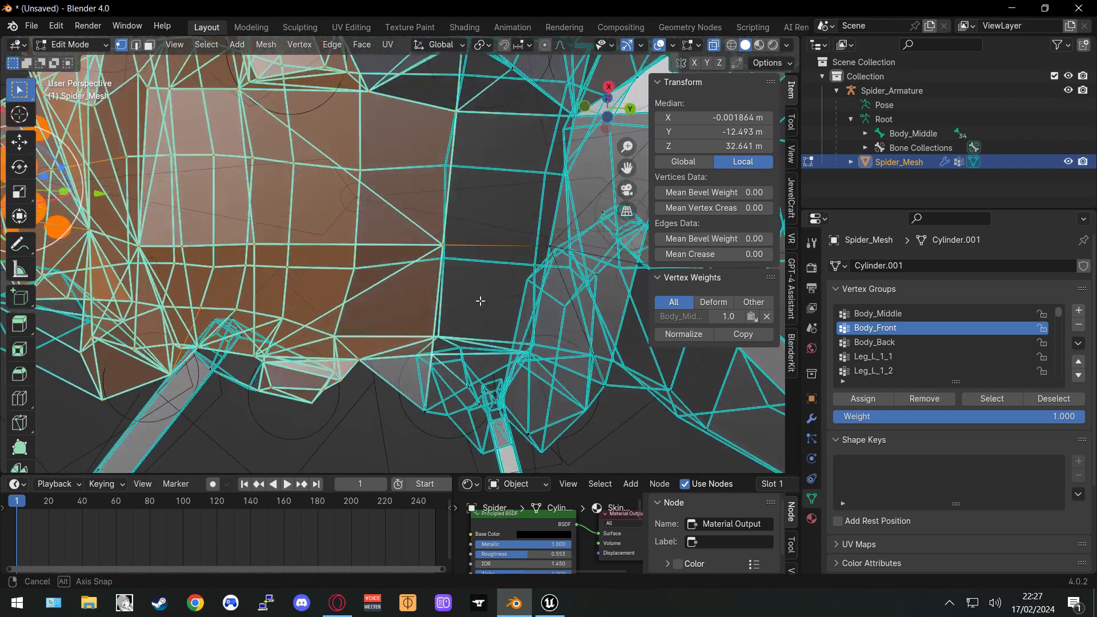
Assign the selected front body vertices to the Body_Front vertex group
{"action": "middle_click_drag", "start_coordinate": [448, 242], "coordinate": [427, 226]}
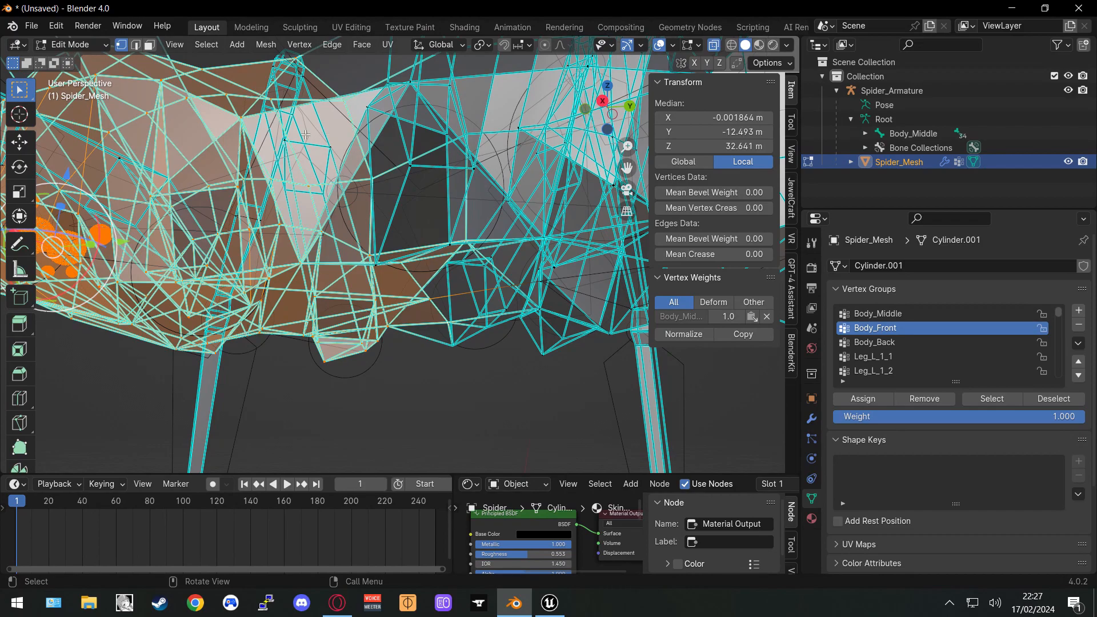
{"action": "scroll", "coordinate": [343, 164], "scroll_direction": "down", "scroll_amount": 2}
{"action": "middle_click_drag", "start_coordinate": [360, 182], "coordinate": [410, 294]}
{"action": "middle_click_drag", "start_coordinate": [430, 165], "coordinate": [373, 129]}
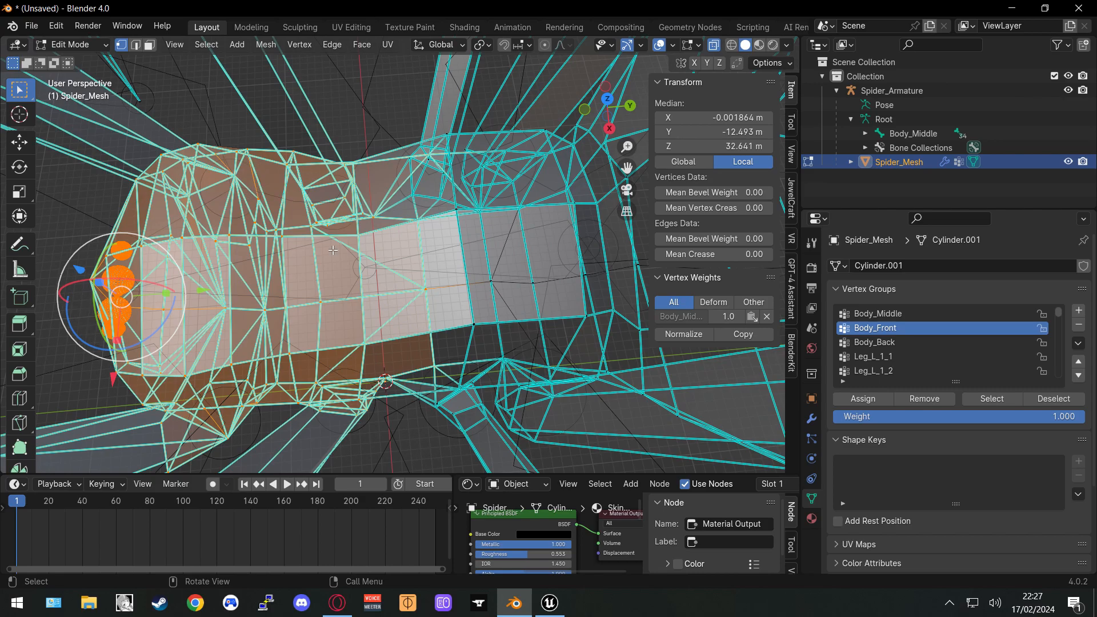
{"action": "middle_click_drag", "start_coordinate": [323, 250], "coordinate": [322, 264]}
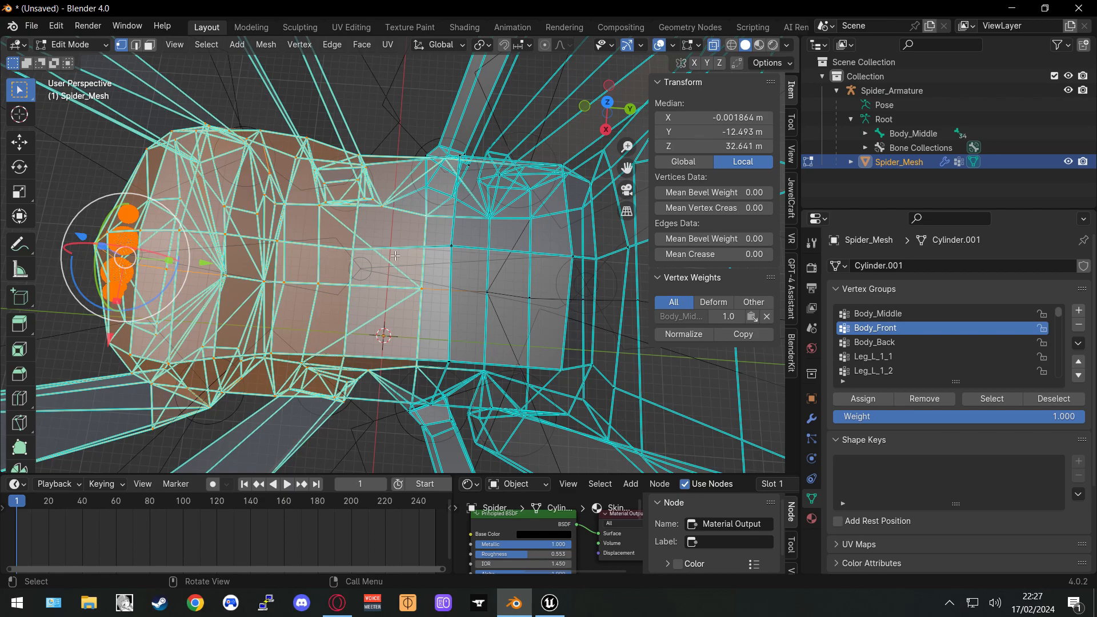
{"action": "scroll", "coordinate": [395, 256], "scroll_direction": "down", "scroll_amount": 2}
{"action": "middle_click_drag", "start_coordinate": [396, 256], "coordinate": [456, 205]}
{"action": "scroll", "coordinate": [419, 192], "scroll_direction": "up", "scroll_amount": 2}
{"action": "middle_click_drag", "start_coordinate": [474, 311], "coordinate": [458, 229]}
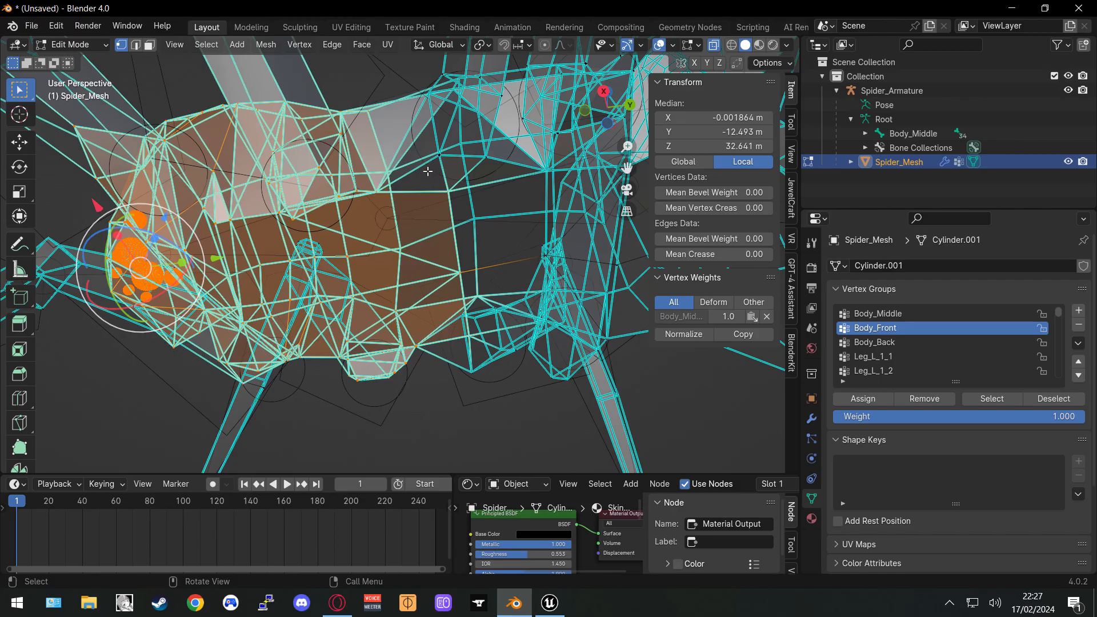
{"action": "middle_click_drag", "start_coordinate": [410, 155], "coordinate": [434, 277]}
{"action": "left_click", "coordinate": [863, 400]}
Select single vertices on the body's side and near the eyes to check their vertex group weights
{"action": "middle_click_drag", "start_coordinate": [577, 285], "coordinate": [579, 317]}
{"action": "left_click", "coordinate": [589, 319]}
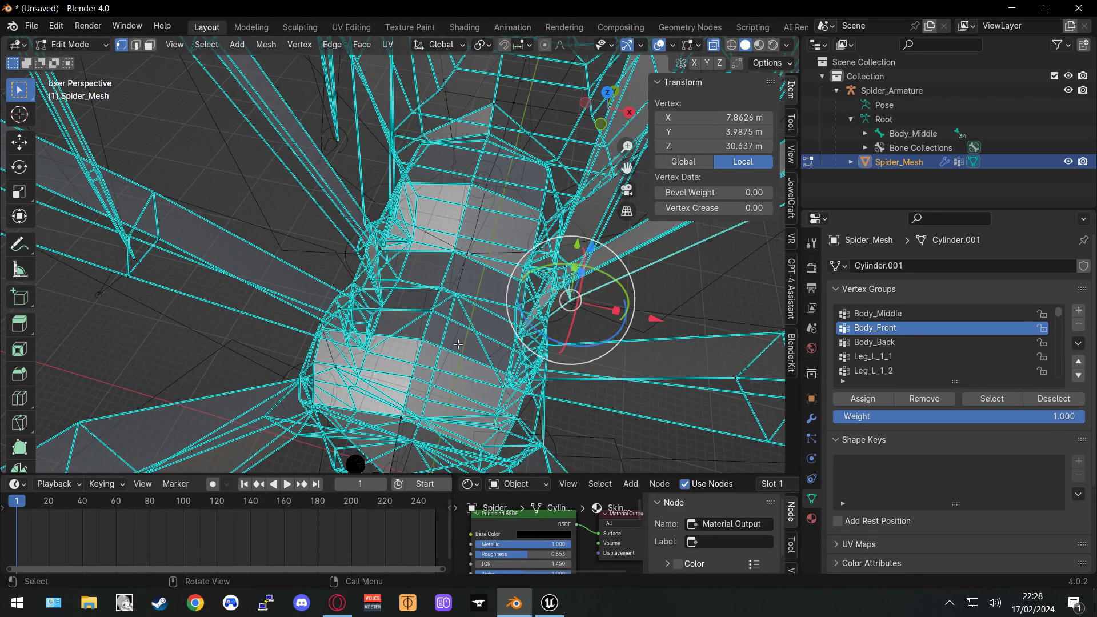
{"action": "scroll", "coordinate": [457, 345], "scroll_direction": "down", "scroll_amount": 3}
{"action": "middle_click_drag", "start_coordinate": [439, 409], "coordinate": [466, 319]}
{"action": "left_click", "coordinate": [481, 374]}
{"action": "scroll", "coordinate": [399, 286], "scroll_direction": "up", "scroll_amount": 3}
{"action": "middle_click_drag", "start_coordinate": [470, 226], "coordinate": [531, 229]}
{"action": "middle_click_drag", "start_coordinate": [531, 228], "coordinate": [378, 285], "text": "shift"}
{"action": "middle_click_drag", "start_coordinate": [375, 245], "coordinate": [605, 244]}
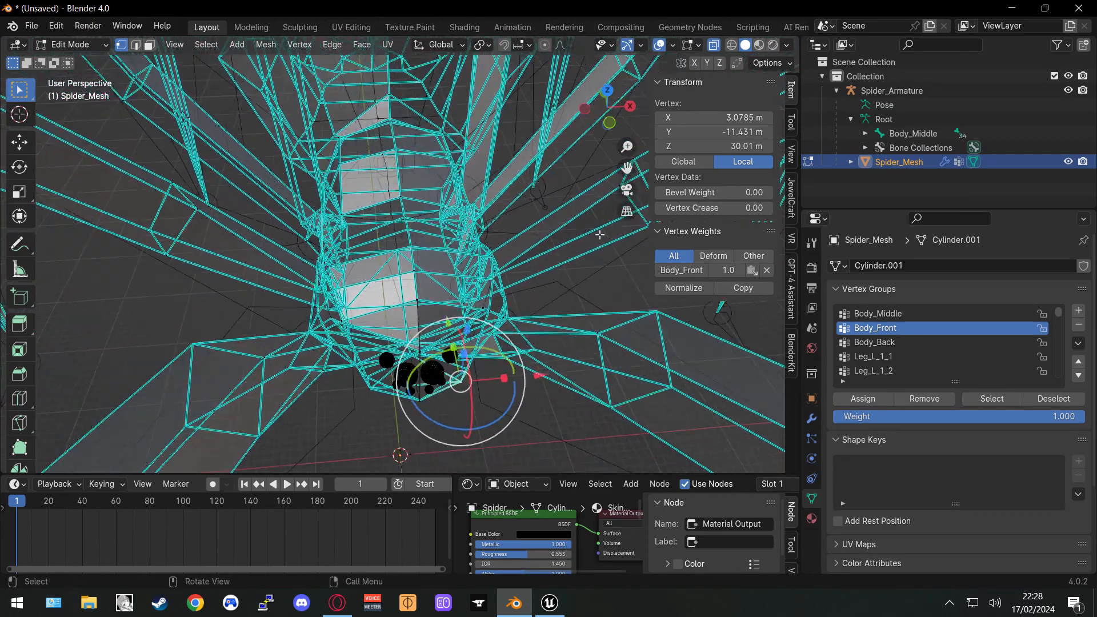
{"action": "scroll", "coordinate": [518, 258], "scroll_direction": "down", "scroll_amount": 3}
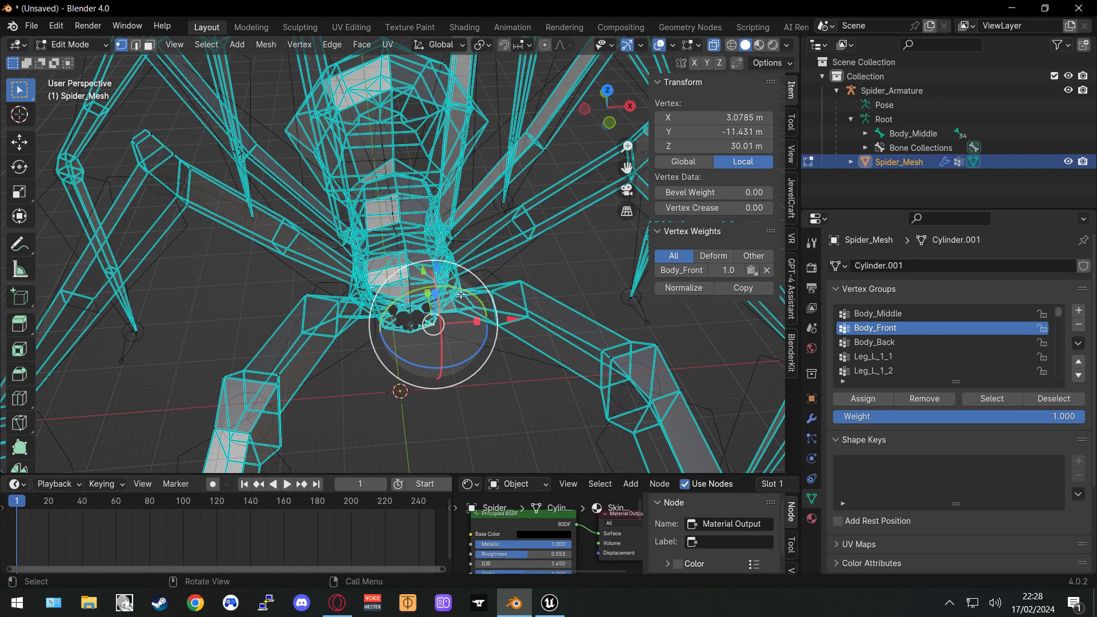
Box-select the vertices at the front section's upper rear corner for a check and clear the selection
{"action": "scroll", "coordinate": [461, 295], "scroll_direction": "up", "scroll_amount": 3}
{"action": "middle_click_drag", "start_coordinate": [503, 270], "coordinate": [399, 285], "text": "shift"}
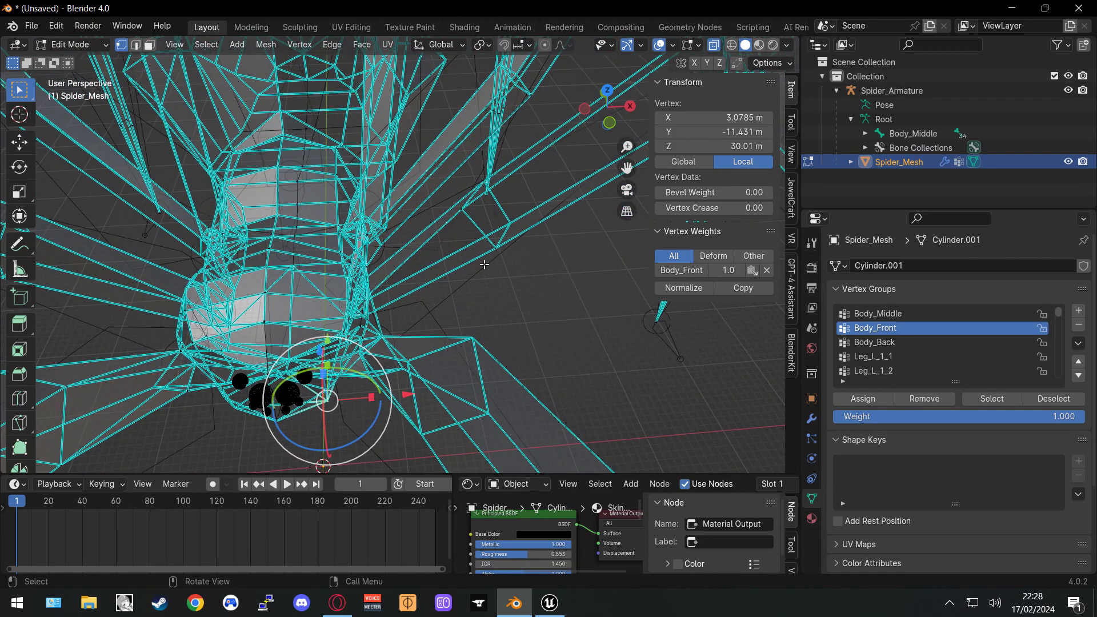
{"action": "scroll", "coordinate": [346, 273], "scroll_direction": "up", "scroll_amount": 3}
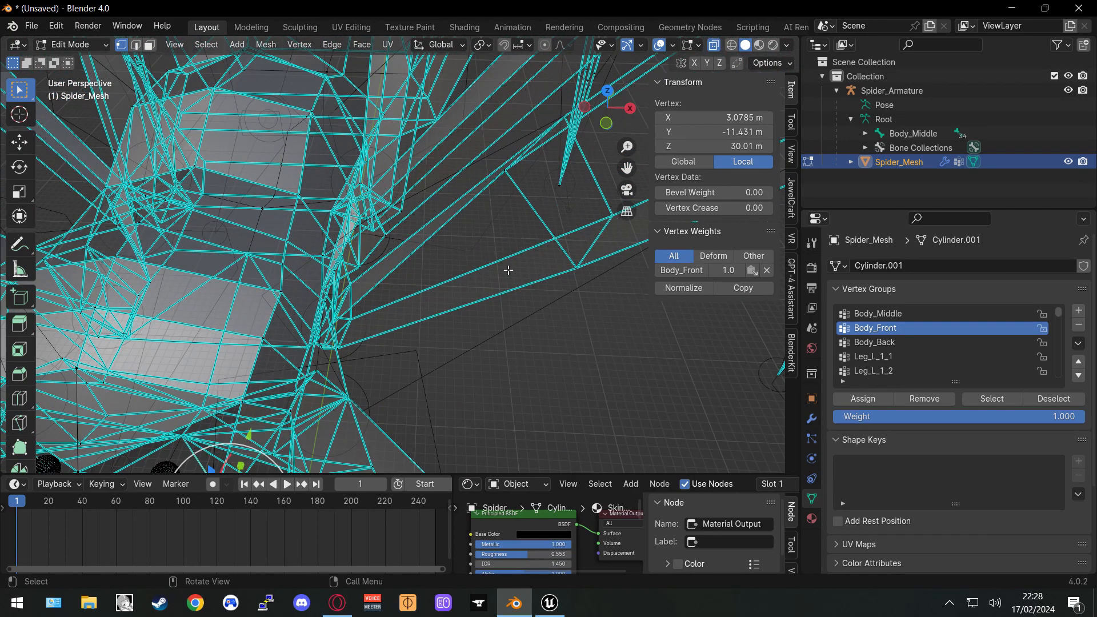
{"action": "left_click_drag", "start_coordinate": [291, 299], "coordinate": [266, 251]}
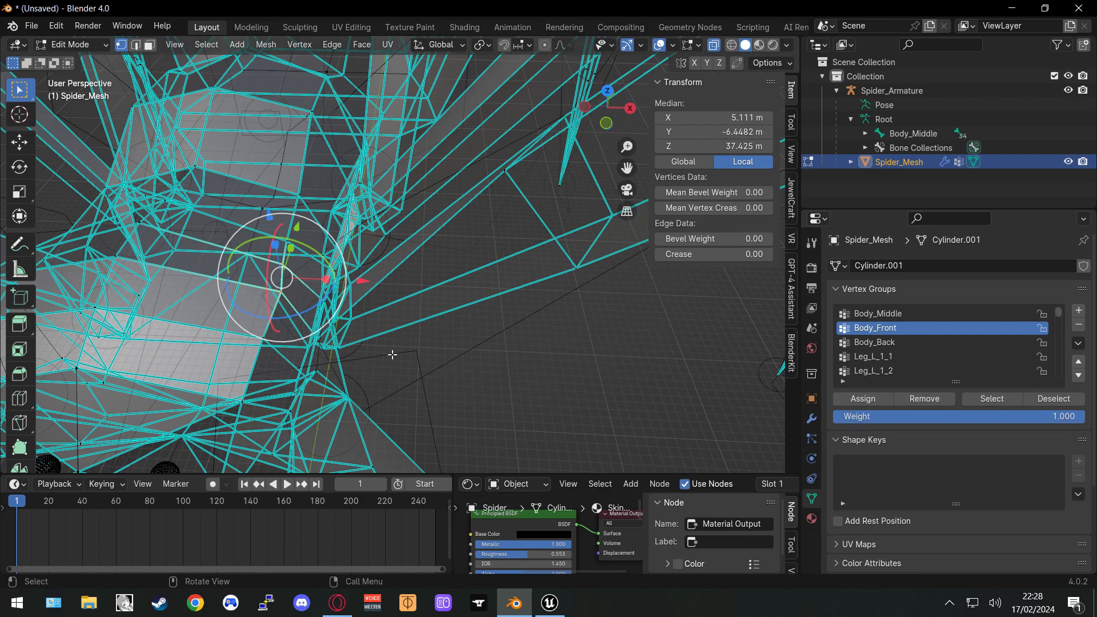
{"action": "left_click", "coordinate": [538, 362]}
{"action": "scroll", "coordinate": [406, 351], "scroll_direction": "down", "scroll_amount": 5}
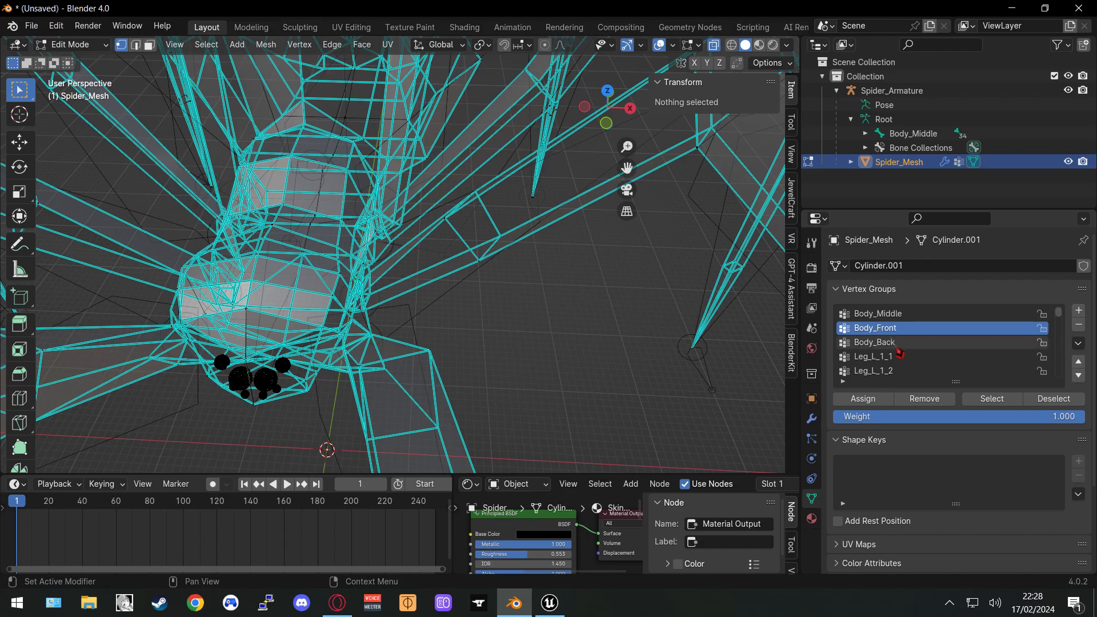
Select the vertices assigned to Body_Front to check the group, and deselect everything
{"action": "left_click", "coordinate": [993, 400]}
{"action": "middle_click_drag", "start_coordinate": [242, 336], "coordinate": [374, 309]}
{"action": "scroll", "coordinate": [380, 310], "scroll_direction": "down", "scroll_amount": 3}
{"action": "left_click", "coordinate": [492, 290]}
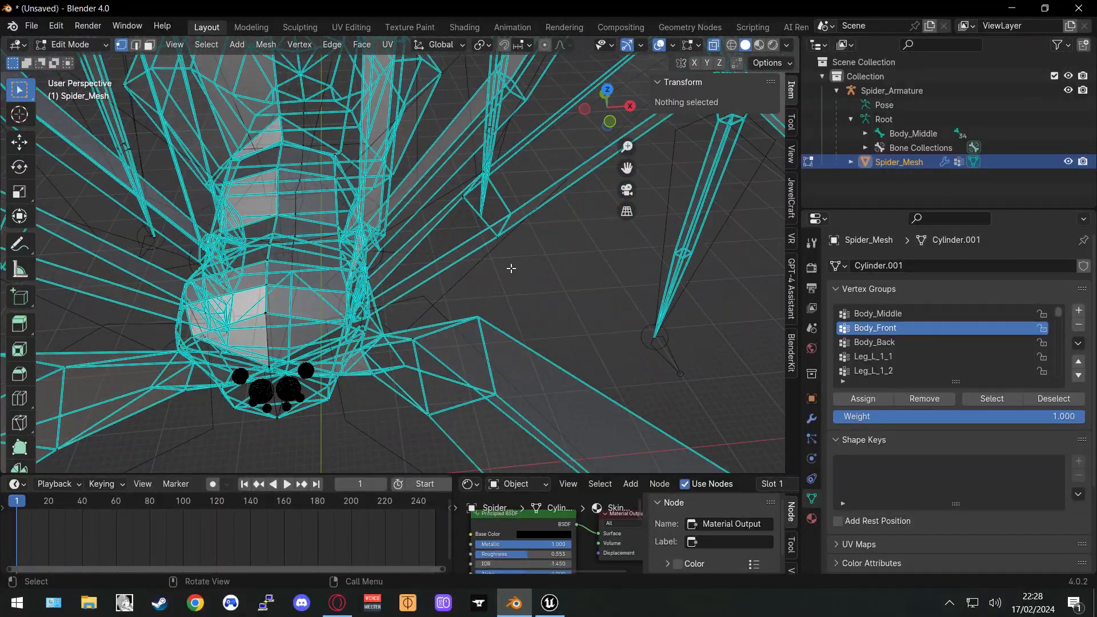
{"action": "middle_click_drag", "start_coordinate": [511, 269], "coordinate": [531, 303]}
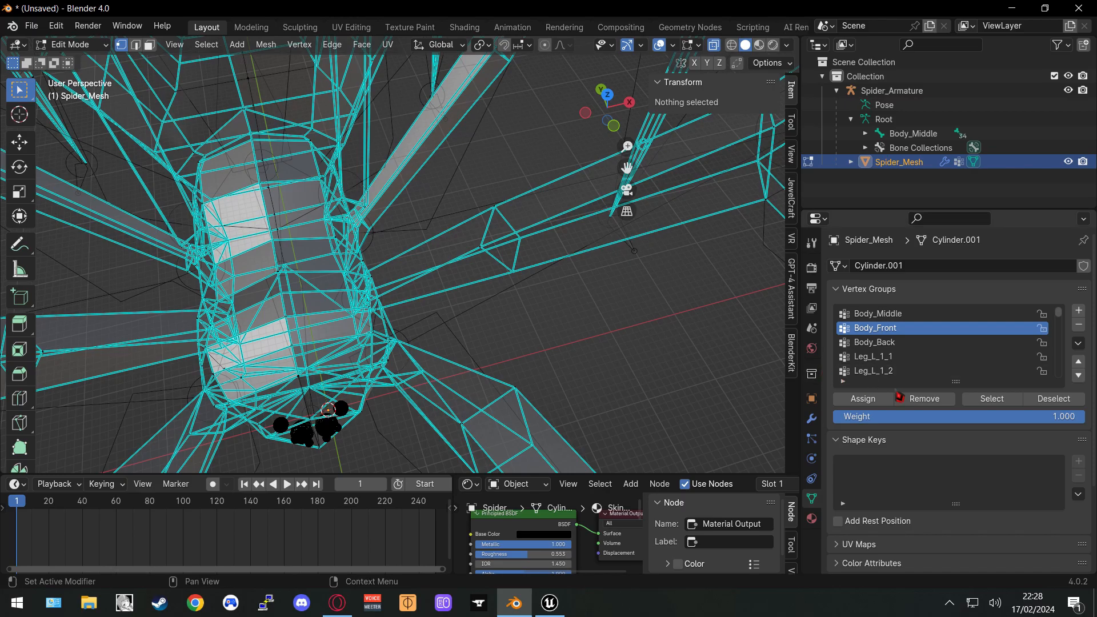
{"action": "scroll", "coordinate": [594, 353], "scroll_direction": "up", "scroll_amount": 3}
{"action": "scroll", "coordinate": [686, 365], "scroll_direction": "down", "scroll_amount": 3}
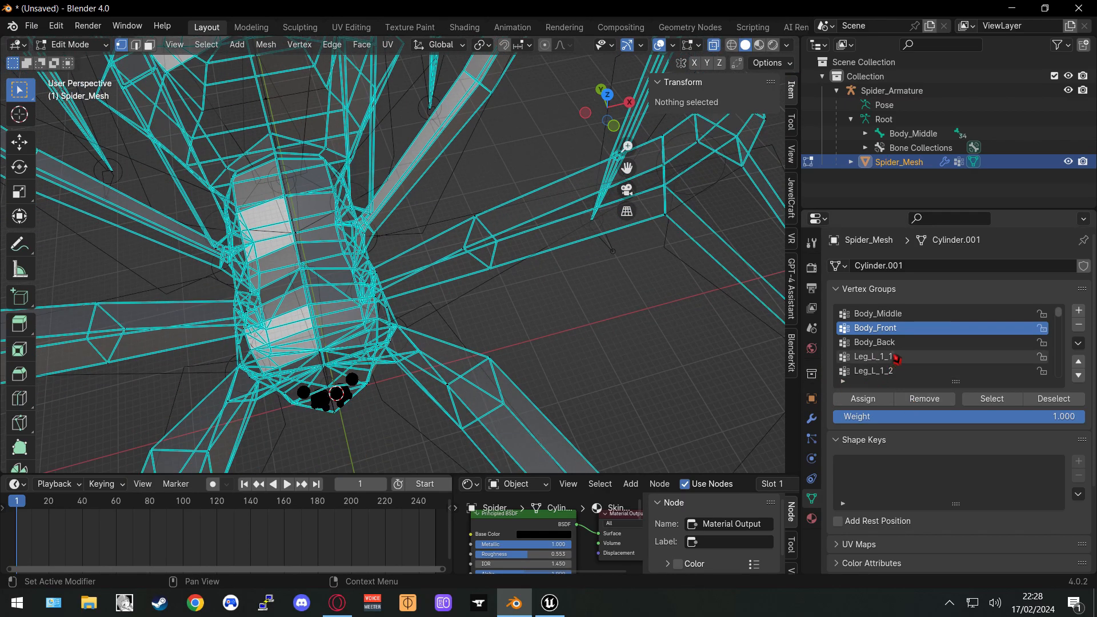
Make Body_Back the active vertex group and circle-select the vertices of the spider's abdomen
{"action": "left_click", "coordinate": [873, 342]}
{"action": "middle_click_drag", "start_coordinate": [366, 296], "coordinate": [500, 295]}
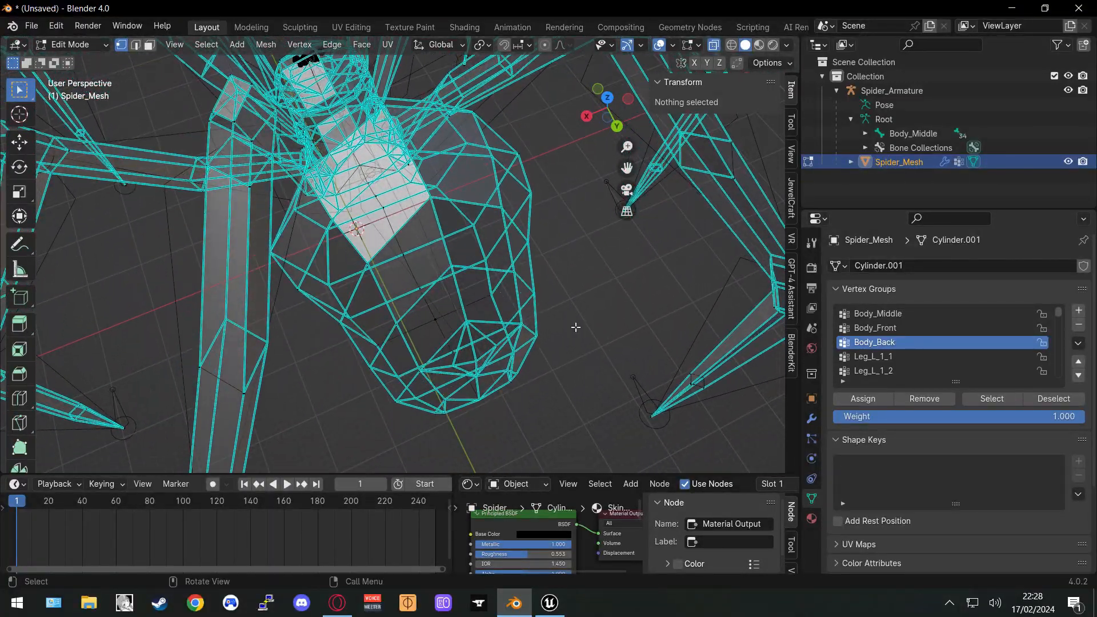
{"action": "middle_click_drag", "start_coordinate": [639, 343], "coordinate": [528, 396]}
{"action": "key", "text": "c"}
{"action": "left_click_drag", "start_coordinate": [491, 424], "coordinate": [409, 373]}
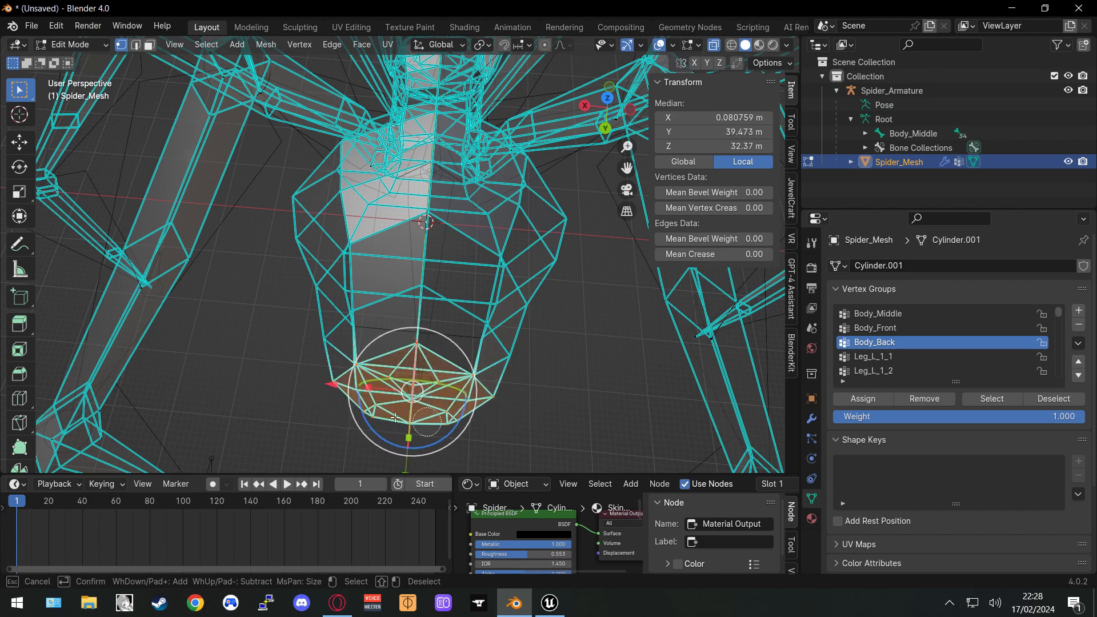
{"action": "mouse_move", "coordinate": [312, 267]}
{"action": "left_mouse_down"}
{"action": "mouse_move", "coordinate": [308, 194]}
{"action": "mouse_move", "coordinate": [350, 260]}
{"action": "left_mouse_up"}
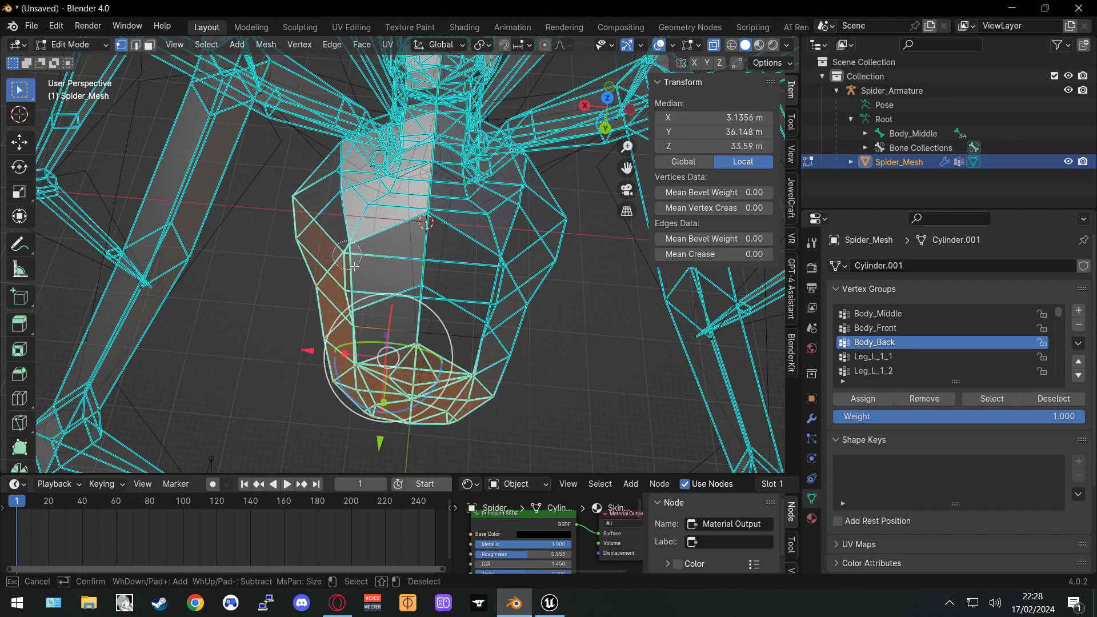
{"action": "mouse_move", "coordinate": [421, 241]}
{"action": "left_mouse_down"}
{"action": "mouse_move", "coordinate": [426, 311]}
{"action": "mouse_move", "coordinate": [512, 343]}
{"action": "mouse_move", "coordinate": [546, 268]}
{"action": "mouse_move", "coordinate": [522, 190]}
{"action": "left_mouse_up"}
{"action": "key", "text": "Escape"}
Add the missed single vertices where the abdomen meets the middle section to the selection
{"action": "mouse_move", "coordinate": [571, 237]}
{"action": "middle_mouse_down"}
{"action": "mouse_move", "coordinate": [549, 228]}
{"action": "mouse_move", "coordinate": [596, 211]}
{"action": "mouse_move", "coordinate": [326, 281]}
{"action": "mouse_move", "coordinate": [377, 291]}
{"action": "mouse_move", "coordinate": [445, 228]}
{"action": "mouse_move", "coordinate": [406, 231]}
{"action": "middle_mouse_up"}
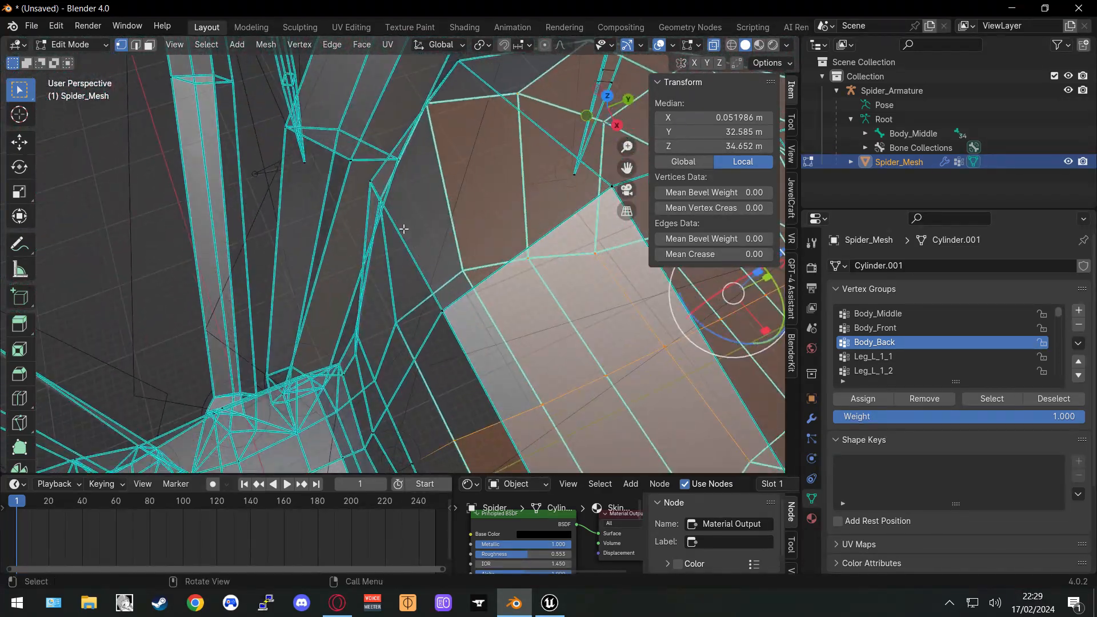
{"action": "left_click", "coordinate": [368, 182], "text": "shift"}
{"action": "mouse_move", "coordinate": [443, 139]}
{"action": "middle_mouse_down", "text": "shift"}
{"action": "mouse_move", "coordinate": [414, 182]}
{"action": "mouse_move", "coordinate": [496, 195]}
{"action": "mouse_move", "coordinate": [566, 181]}
{"action": "mouse_move", "coordinate": [519, 203]}
{"action": "mouse_move", "coordinate": [400, 314]}
{"action": "mouse_move", "coordinate": [436, 276]}
{"action": "mouse_move", "coordinate": [421, 180]}
{"action": "middle_mouse_up", "text": "shift"}
{"action": "left_click", "coordinate": [417, 125], "text": "shift"}
Circle-select the missed vertices along the side of the abdomen, adding them to the Body_Back selection
{"action": "key", "text": "c"}
{"action": "left_click", "coordinate": [565, 180]}
{"action": "left_click", "coordinate": [412, 277]}
{"action": "key", "text": "Escape"}
{"action": "key", "text": "c"}
{"action": "left_click", "coordinate": [417, 189], "text": "shift"}
{"action": "left_click", "coordinate": [465, 259]}
{"action": "key", "text": "Escape"}
{"action": "middle_click_drag", "start_coordinate": [509, 386], "coordinate": [453, 243], "text": "shift"}
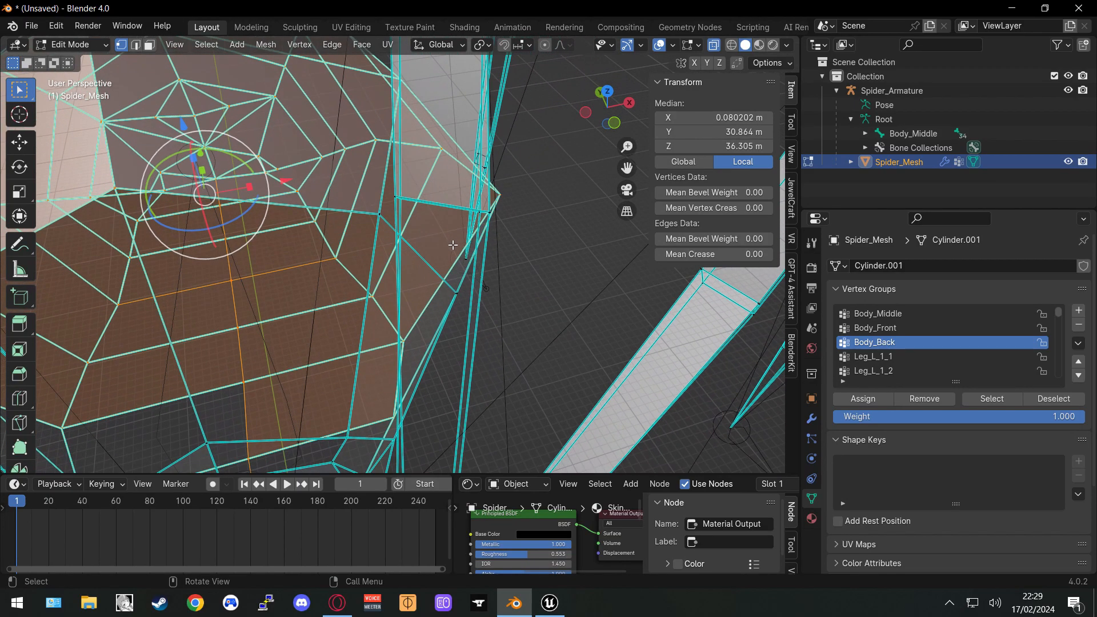
Add the remaining single vertices along the abdomen's front edge near the middle section to the selection
{"action": "left_click", "coordinate": [378, 213], "text": "shift"}
{"action": "left_click", "coordinate": [457, 293], "text": "shift"}
{"action": "mouse_move", "coordinate": [457, 297]}
{"action": "middle_mouse_down"}
{"action": "mouse_move", "coordinate": [380, 275]}
{"action": "mouse_move", "coordinate": [441, 300]}
{"action": "middle_mouse_up"}
{"action": "middle_click_drag", "start_coordinate": [314, 361], "coordinate": [301, 224], "text": "shift"}
{"action": "left_click", "coordinate": [423, 290], "text": "shift"}
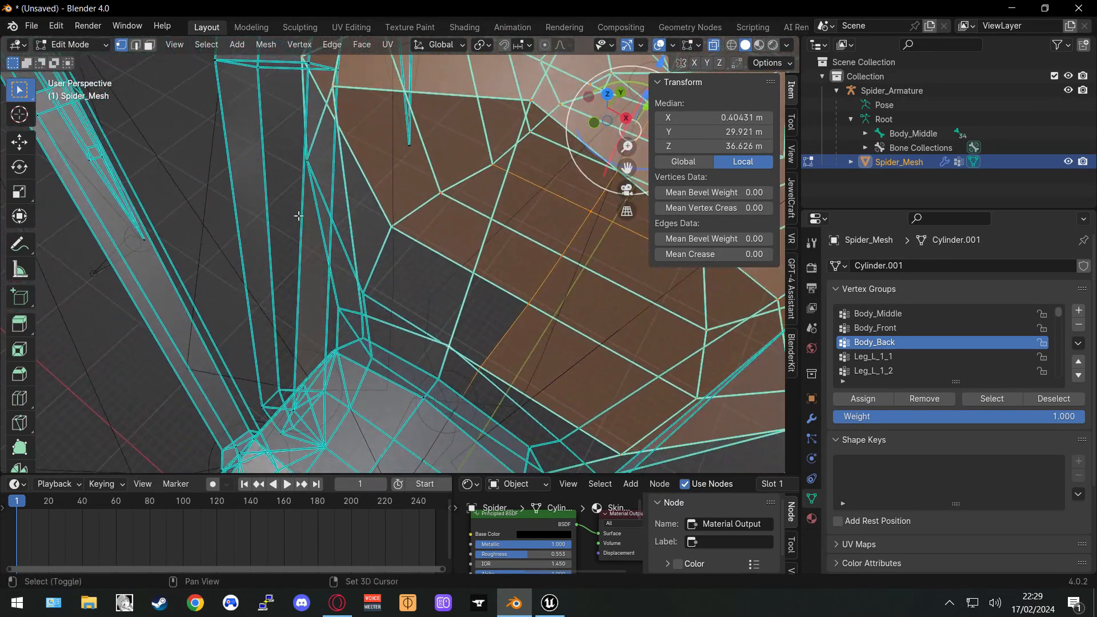
{"action": "left_click", "coordinate": [311, 160], "text": "shift"}
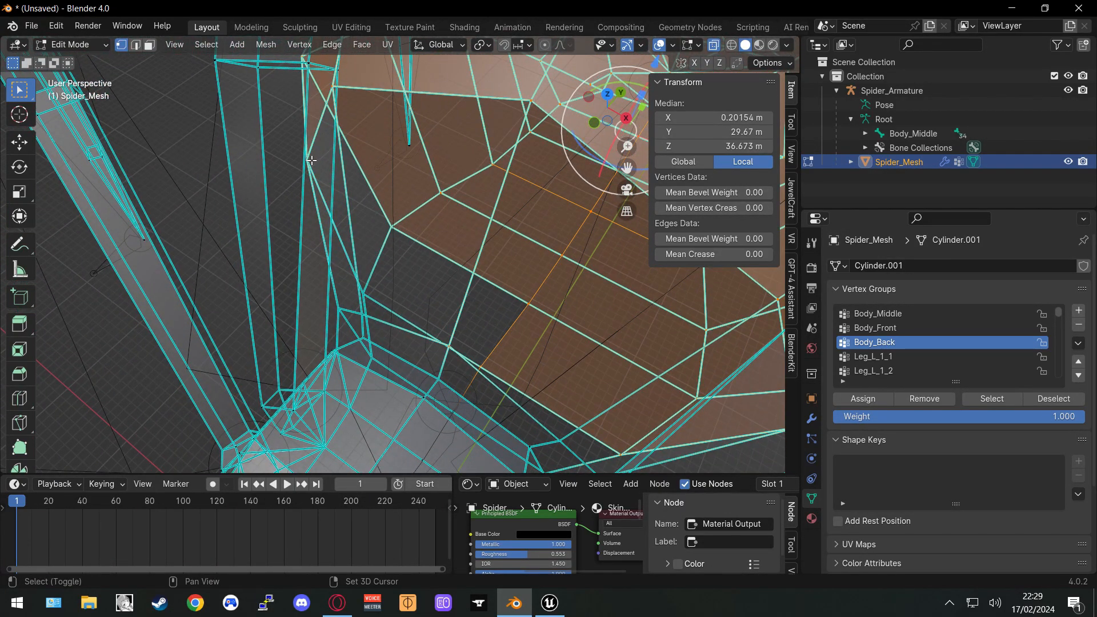
{"action": "left_click", "coordinate": [368, 293], "text": "shift"}
{"action": "middle_click_drag", "start_coordinate": [529, 365], "coordinate": [503, 363]}
{"action": "middle_click_drag", "start_coordinate": [346, 320], "coordinate": [370, 289], "text": "shift"}
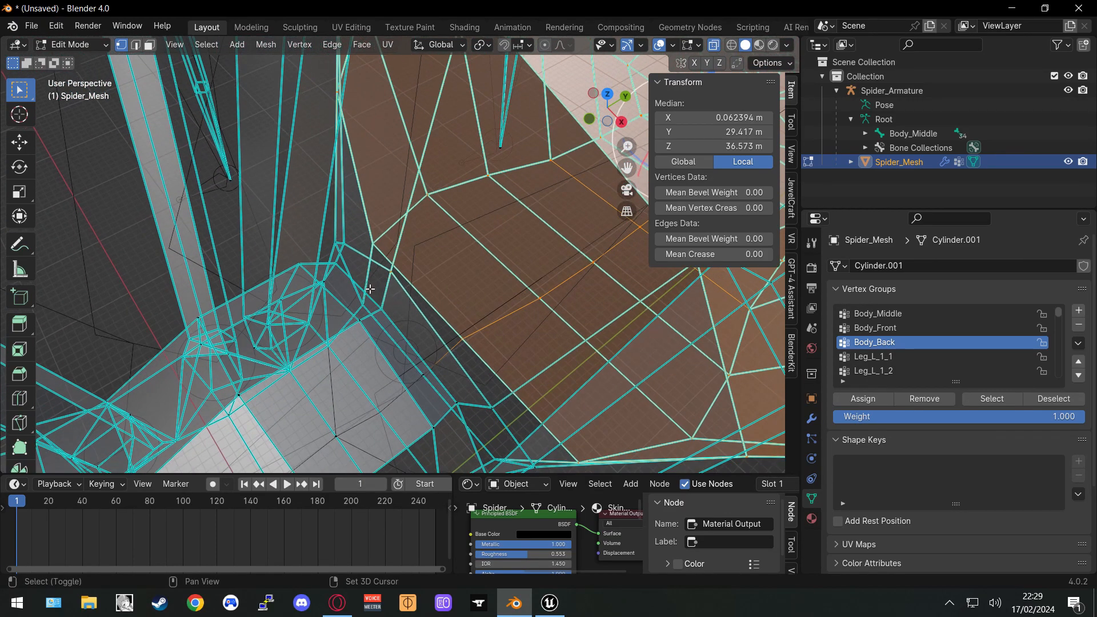
{"action": "left_click", "coordinate": [363, 301], "text": "shift"}
{"action": "middle_click_drag", "start_coordinate": [328, 255], "coordinate": [340, 257]}
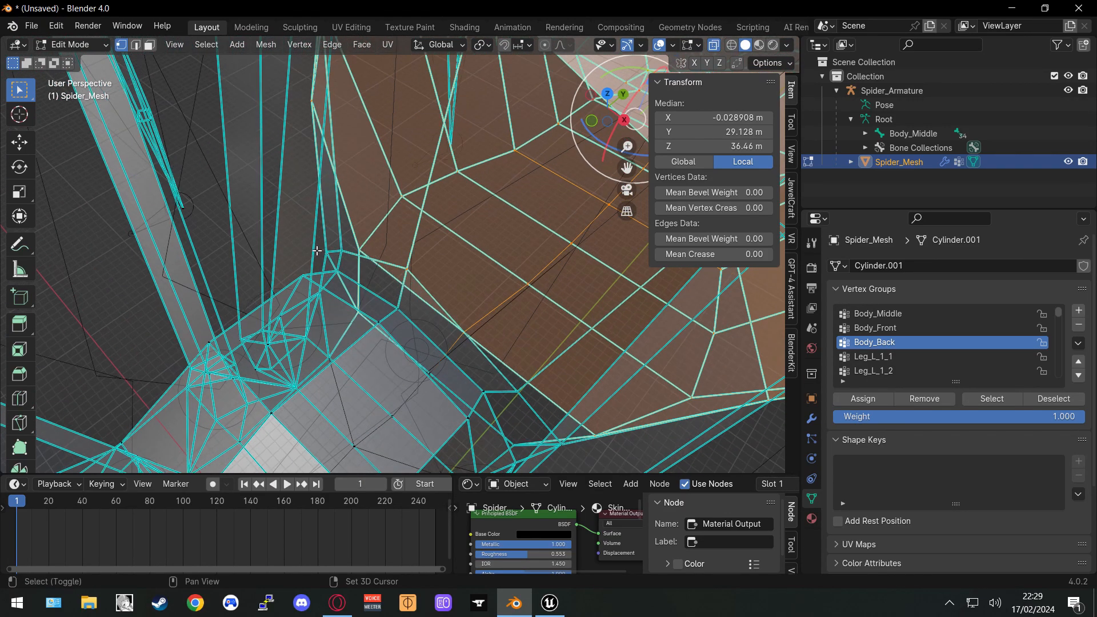
Circle-select the vertices along the seam where the abdomen narrows into the middle section
{"action": "left_click_drag", "start_coordinate": [317, 248], "coordinate": [352, 268], "text": "shift"}
{"action": "key", "text": "c"}
{"action": "left_click", "coordinate": [337, 270]}
{"action": "left_click", "coordinate": [398, 313]}
{"action": "left_click_drag", "start_coordinate": [477, 380], "coordinate": [511, 389]}
{"action": "key", "text": "Escape"}
{"action": "middle_click_drag", "start_coordinate": [564, 416], "coordinate": [426, 299], "text": "shift"}
Add the vertices at the abdomen's lower front corner beside the middle section to the selection
{"action": "key", "text": "c"}
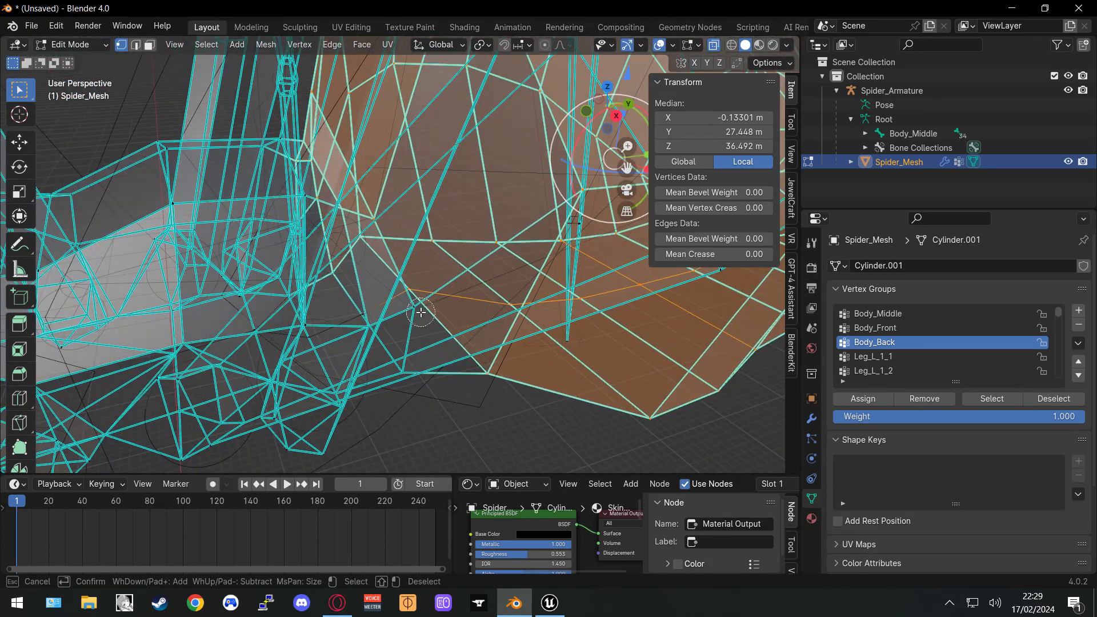
{"action": "left_click_drag", "start_coordinate": [418, 311], "coordinate": [438, 338]}
{"action": "mouse_move", "coordinate": [487, 387]}
{"action": "left_mouse_down"}
{"action": "mouse_move", "coordinate": [411, 378]}
{"action": "mouse_move", "coordinate": [439, 303]}
{"action": "mouse_move", "coordinate": [411, 322]}
{"action": "left_mouse_up"}
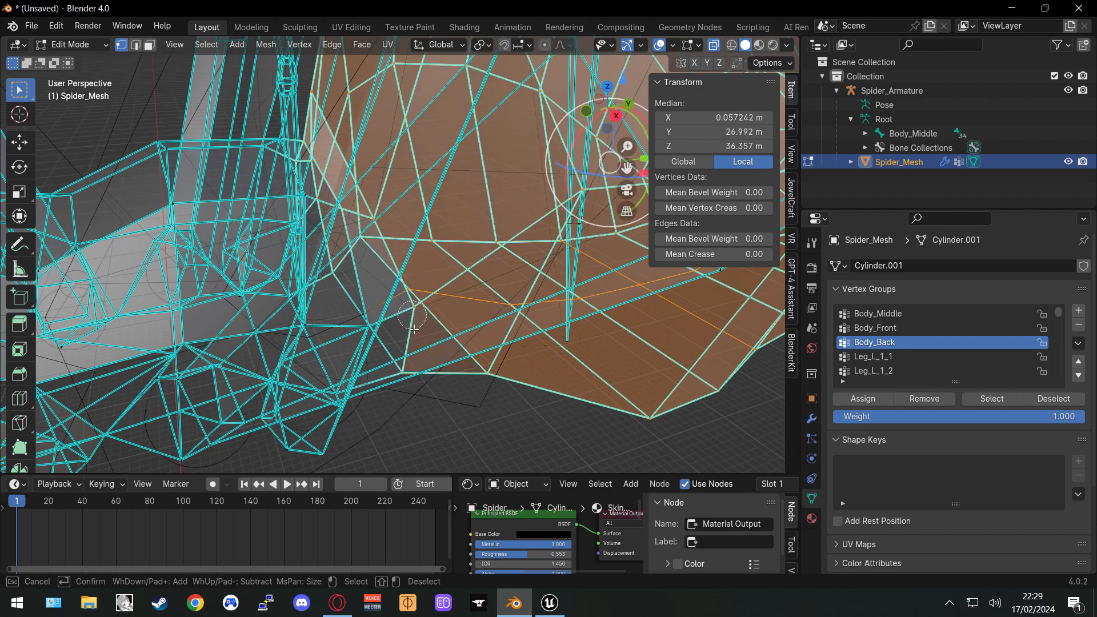
{"action": "right_click", "coordinate": [470, 426]}
{"action": "mouse_move", "coordinate": [382, 310]}
{"action": "middle_mouse_down"}
{"action": "mouse_move", "coordinate": [454, 338]}
{"action": "mouse_move", "coordinate": [330, 294]}
{"action": "mouse_move", "coordinate": [390, 304]}
{"action": "middle_mouse_up"}
{"action": "left_click", "coordinate": [401, 291], "text": "shift"}
Circle-select the row of vertices across the narrow connection between the abdomen and the middle section
{"action": "middle_click_drag", "start_coordinate": [424, 234], "coordinate": [500, 377]}
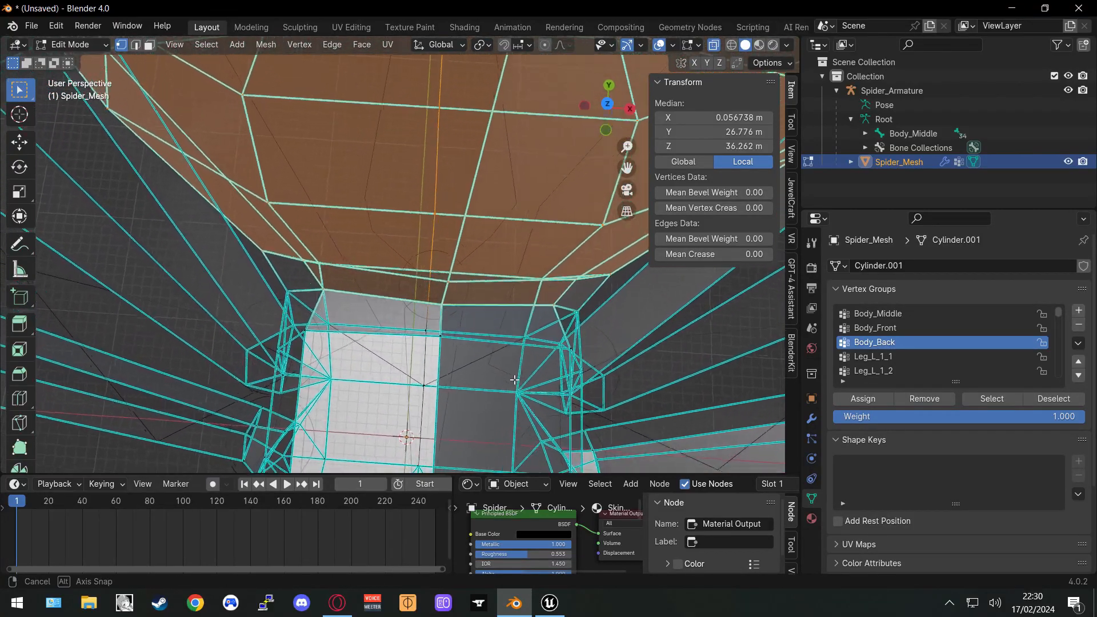
{"action": "key", "text": "c"}
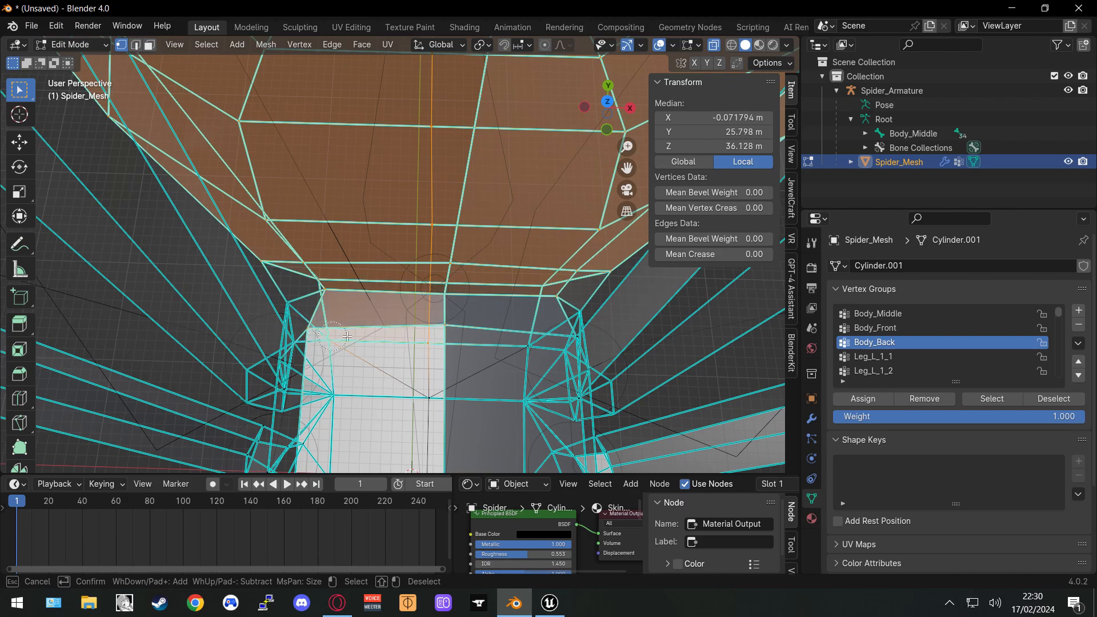
{"action": "key", "text": "Escape"}
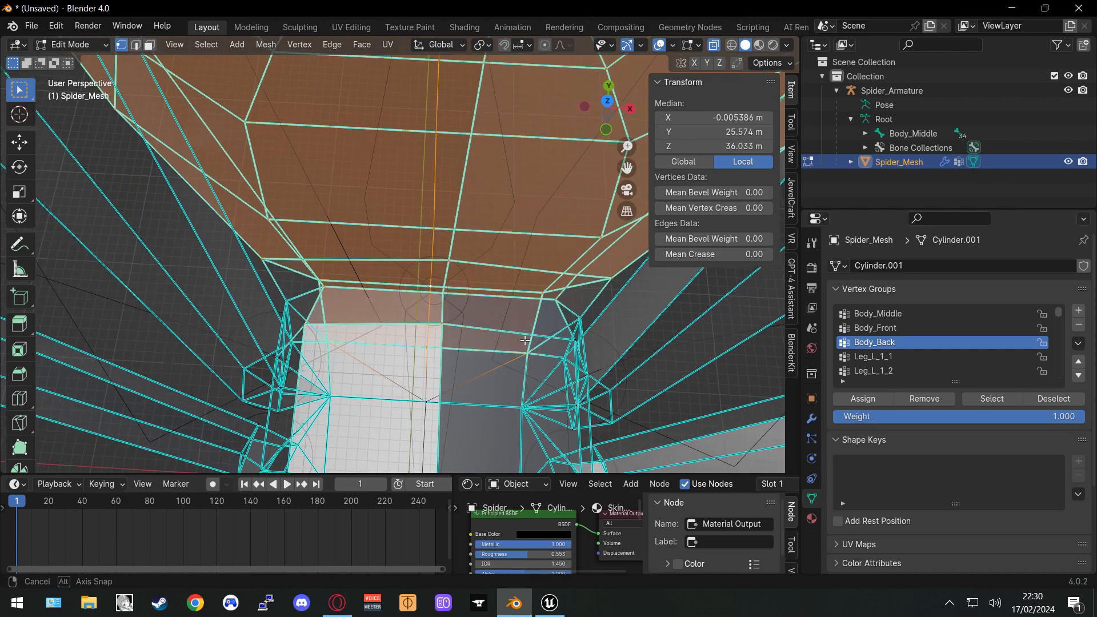
{"action": "middle_click_drag", "start_coordinate": [525, 348], "coordinate": [480, 335]}
{"action": "middle_click_drag", "start_coordinate": [541, 390], "coordinate": [519, 358], "text": "shift"}
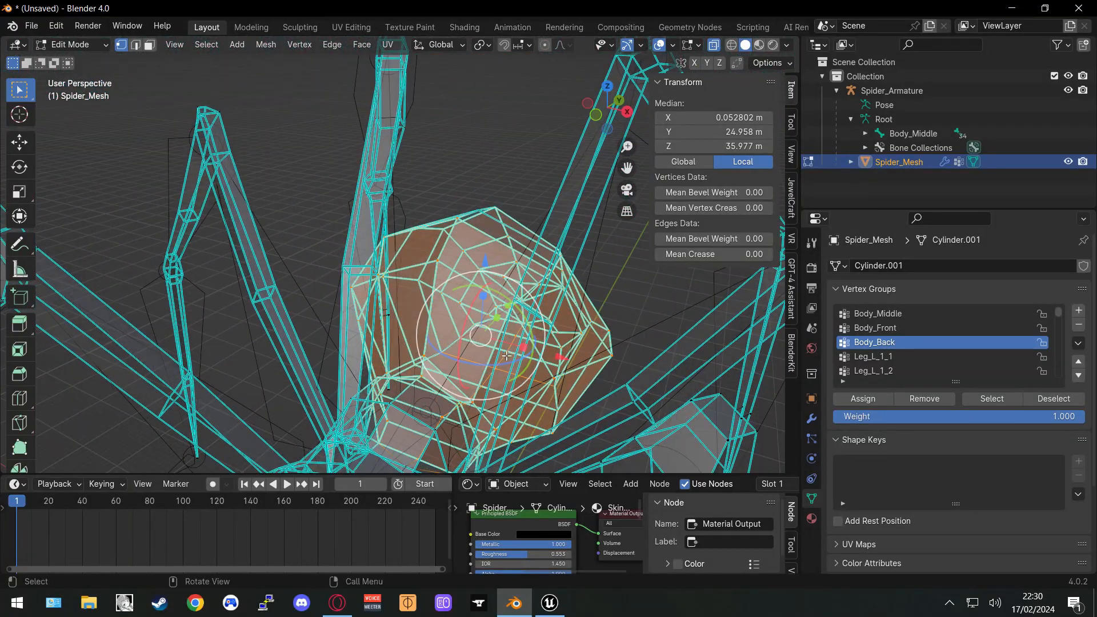
Assign the selected abdomen vertices to Body_Back and deselect everything
{"action": "middle_click_drag", "start_coordinate": [527, 287], "coordinate": [453, 285]}
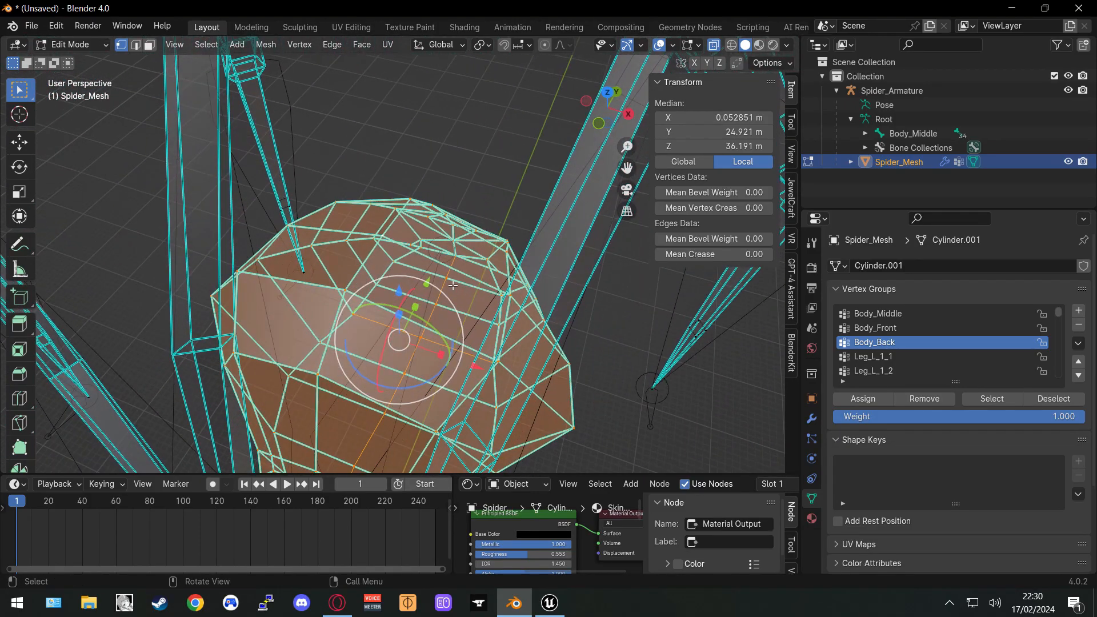
{"action": "left_click", "coordinate": [849, 401]}
{"action": "key", "text": "alt+a"}
Select the vertices assigned to Body_Back and test-move them to check the group, cancelling the move
{"action": "middle_click_drag", "start_coordinate": [594, 399], "coordinate": [514, 371]}
{"action": "left_click", "coordinate": [991, 398]}
{"action": "key", "text": "g"}
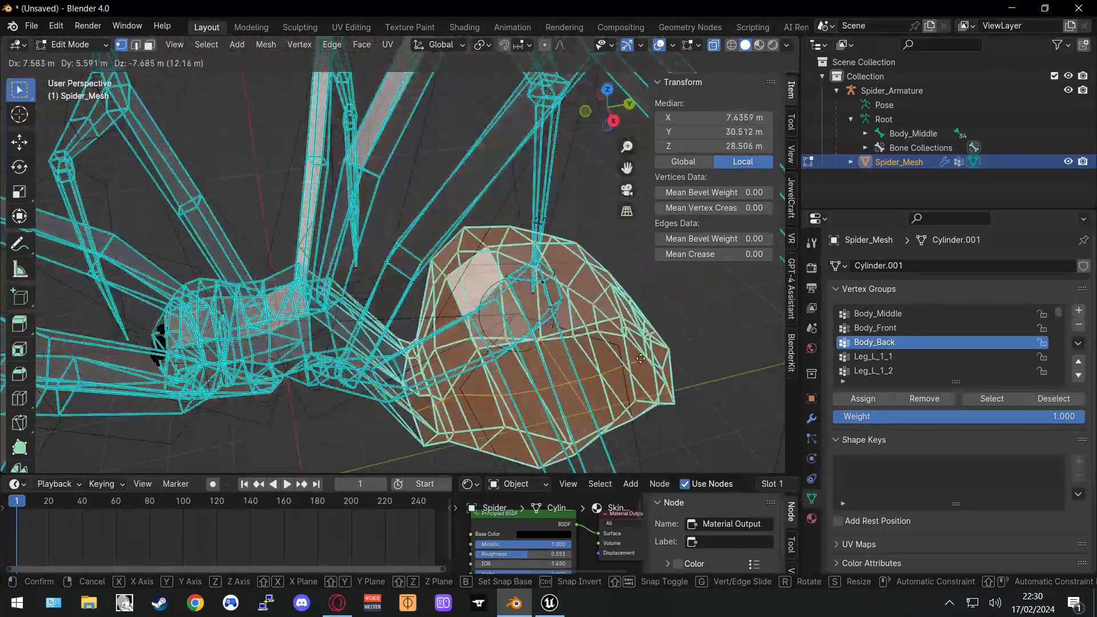
{"action": "right_click", "coordinate": [643, 356]}
Make Leg_L_1_1 the active vertex group in Object Mode and return to Edit Mode at the front left leg's base
{"action": "middle_click_drag", "start_coordinate": [374, 337], "coordinate": [660, 367]}
{"action": "key", "text": "Tab"}
{"action": "middle_click_drag", "start_coordinate": [580, 362], "coordinate": [465, 378]}
{"action": "middle_click_drag", "start_coordinate": [465, 330], "coordinate": [471, 324]}
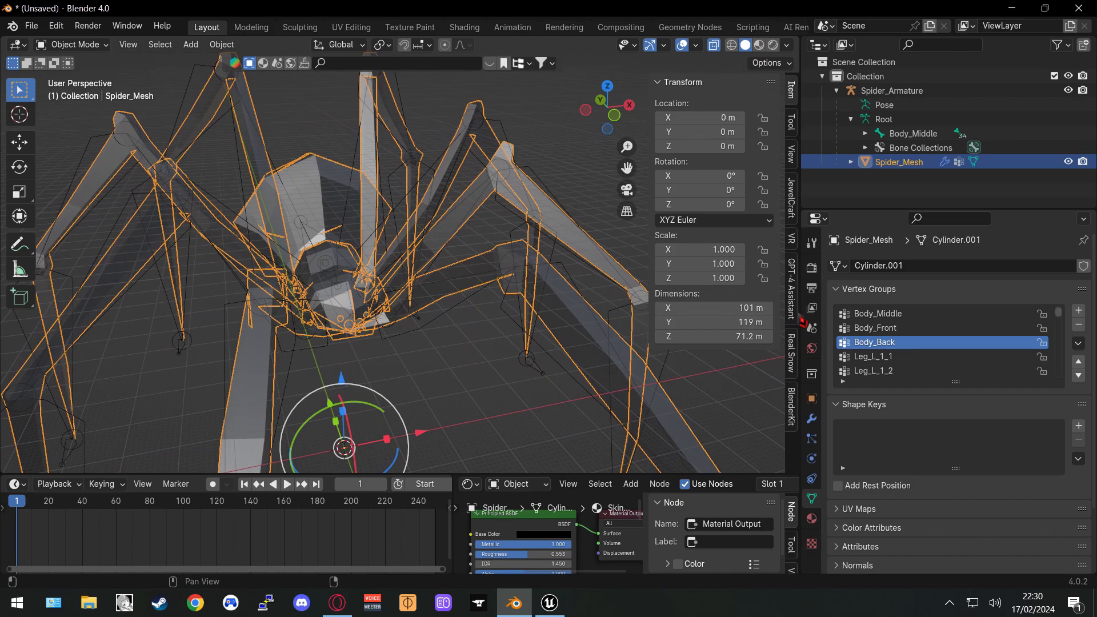
{"action": "left_click", "coordinate": [874, 357]}
{"action": "middle_click_drag", "start_coordinate": [514, 343], "coordinate": [480, 337]}
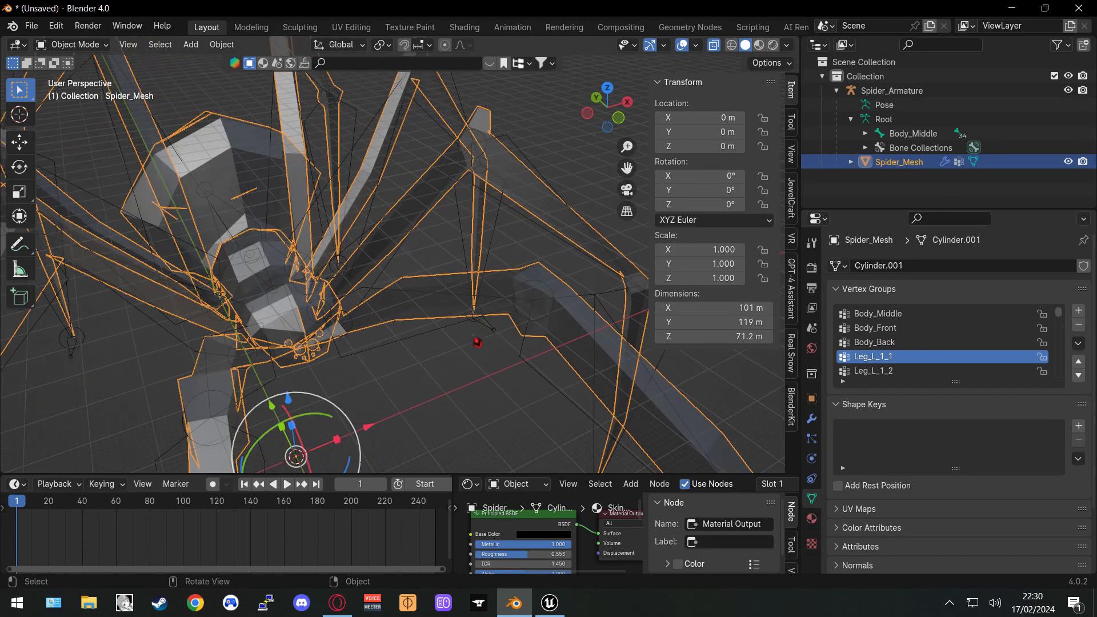
{"action": "middle_click_drag", "start_coordinate": [407, 396], "coordinate": [446, 375]}
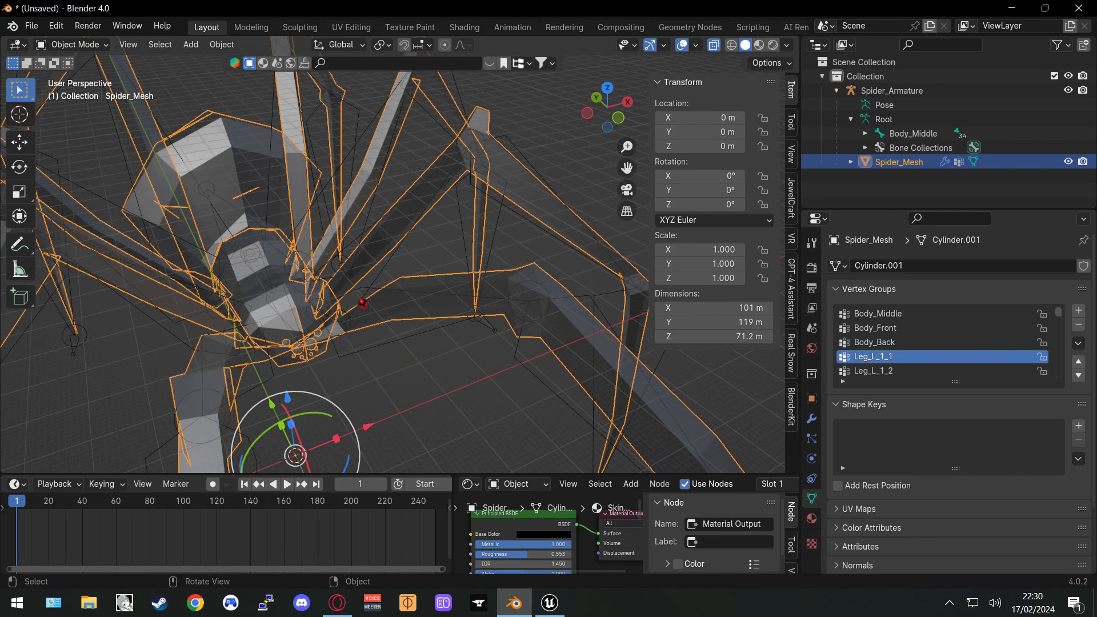
{"action": "mouse_move", "coordinate": [423, 322]}
{"action": "middle_mouse_down"}
{"action": "mouse_move", "coordinate": [402, 349]}
{"action": "mouse_move", "coordinate": [430, 355]}
{"action": "mouse_move", "coordinate": [420, 288]}
{"action": "mouse_move", "coordinate": [489, 351]}
{"action": "mouse_move", "coordinate": [483, 377]}
{"action": "mouse_move", "coordinate": [438, 301]}
{"action": "mouse_move", "coordinate": [423, 301]}
{"action": "middle_mouse_up"}
{"action": "key", "text": "Tab"}
{"action": "scroll", "coordinate": [417, 301], "scroll_direction": "up", "scroll_amount": 6}
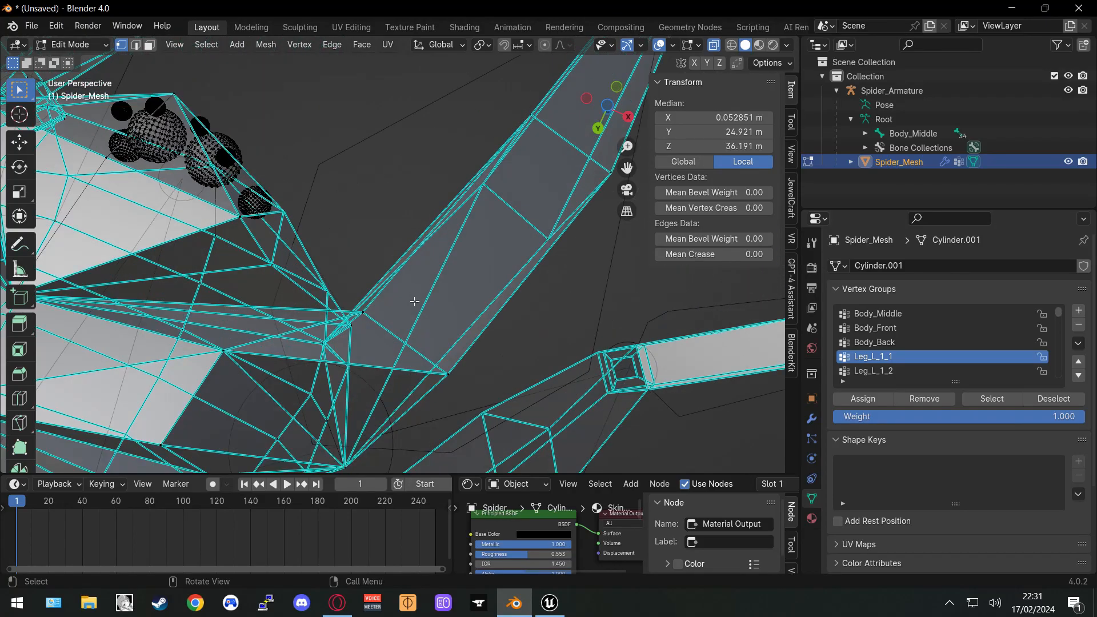
Select the vertices around the base of the front left leg where it joins the body
{"action": "left_click", "coordinate": [363, 317]}
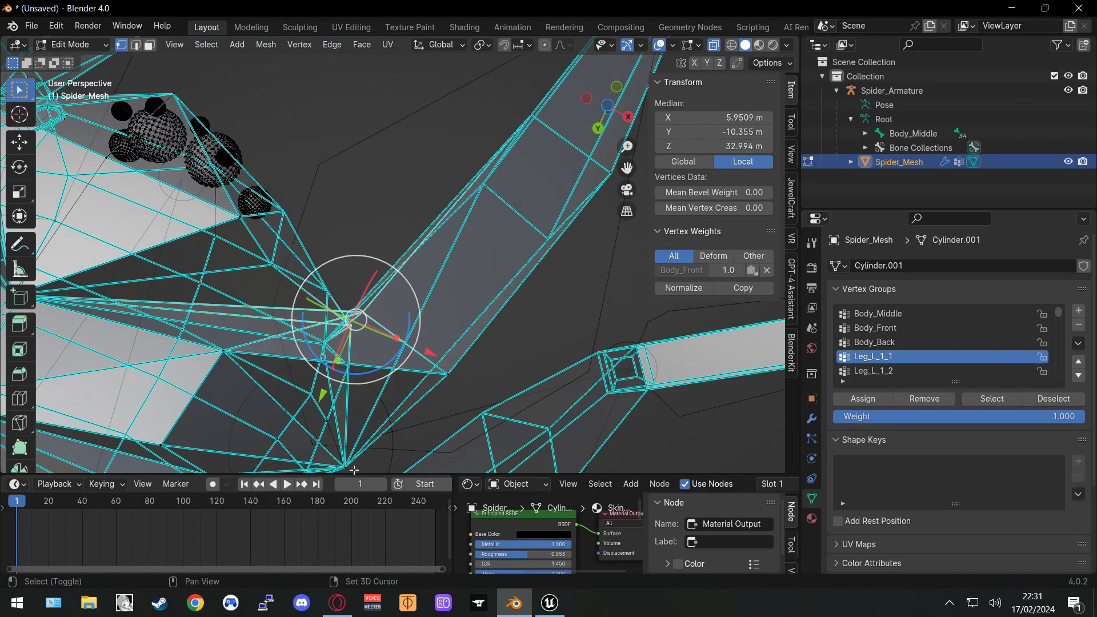
{"action": "left_click", "coordinate": [437, 379], "text": "shift"}
{"action": "middle_click_drag", "start_coordinate": [437, 379], "coordinate": [369, 382]}
{"action": "middle_click_drag", "start_coordinate": [462, 85], "coordinate": [310, 303]}
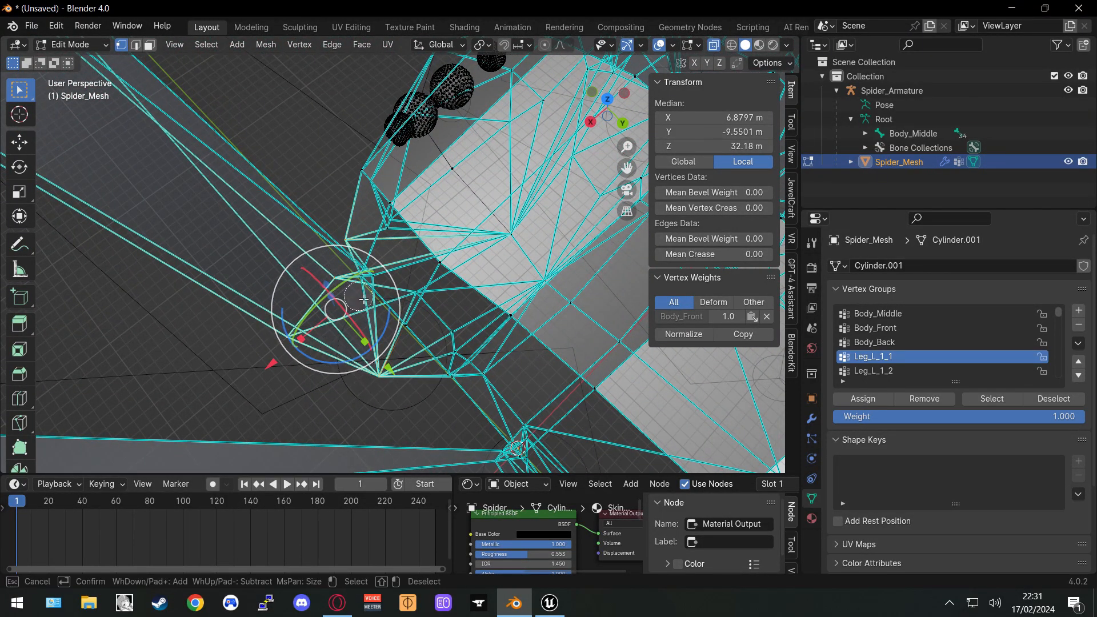
{"action": "middle_click_drag", "start_coordinate": [419, 307], "coordinate": [436, 354]}
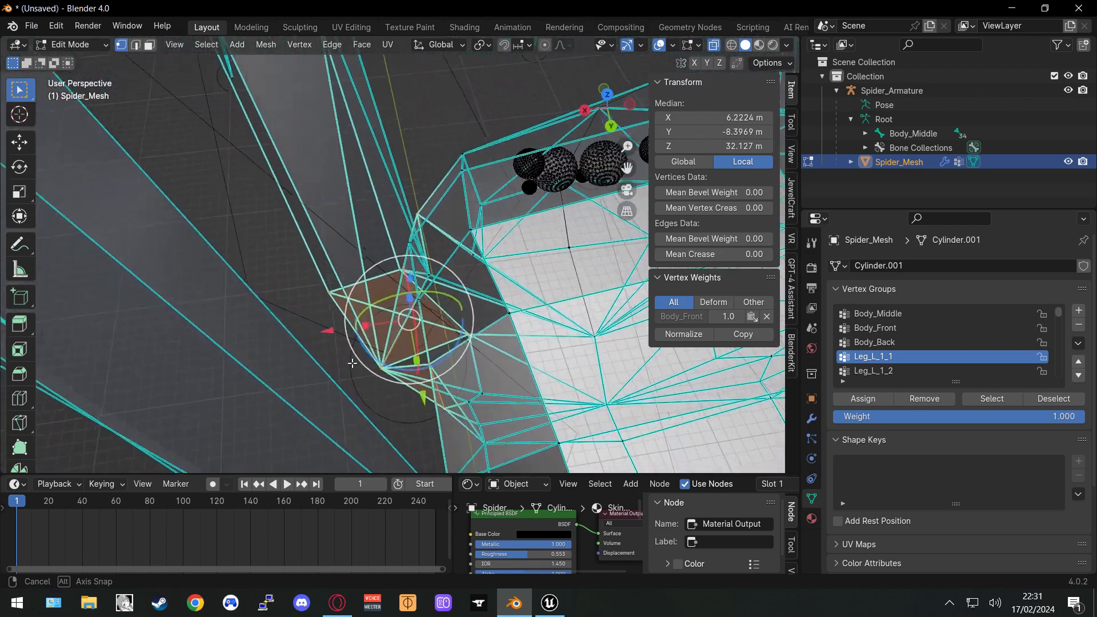
{"action": "middle_click_drag", "start_coordinate": [404, 247], "coordinate": [373, 371]}
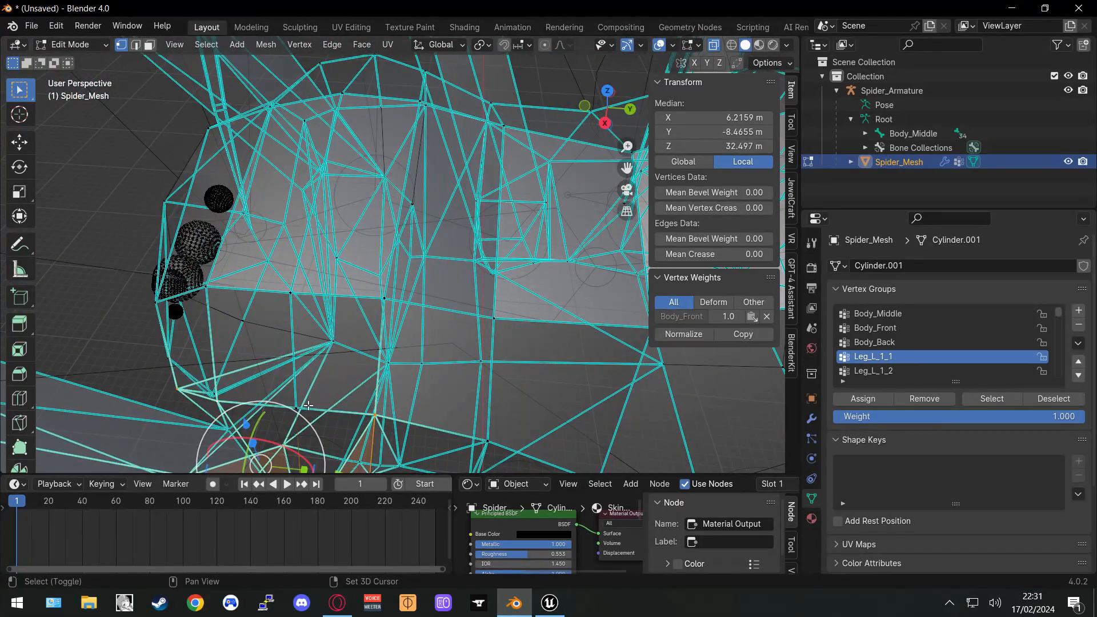
{"action": "middle_click_drag", "start_coordinate": [302, 410], "coordinate": [515, 428]}
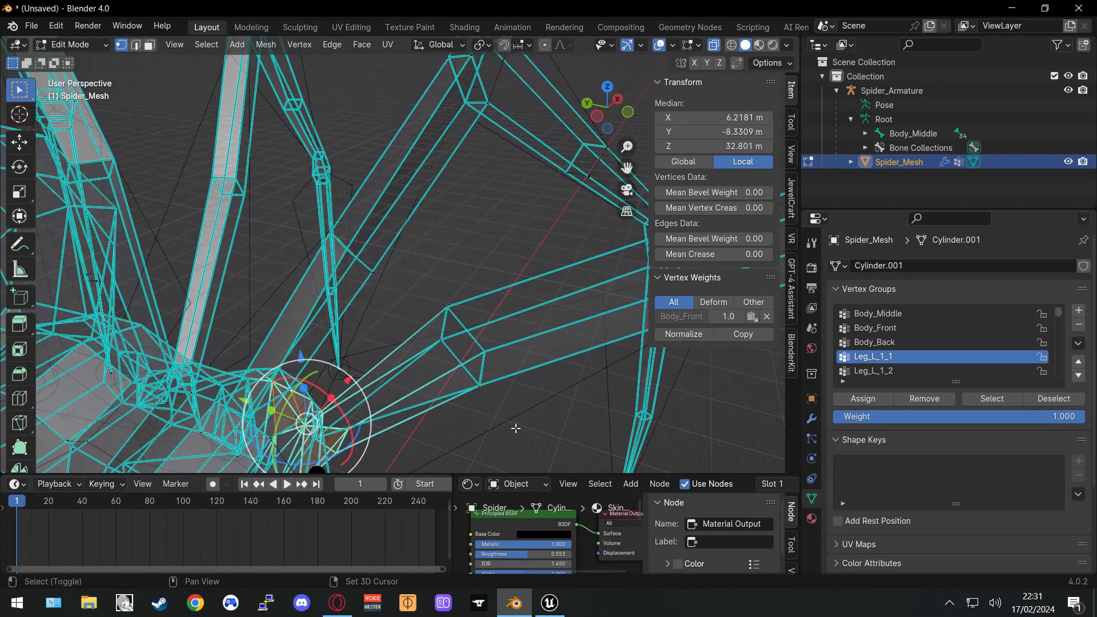
Add the leg's first segment up to the knee to the selection and assign it to Leg_L_1_1
{"action": "middle_click_drag", "start_coordinate": [425, 297], "coordinate": [382, 179]}
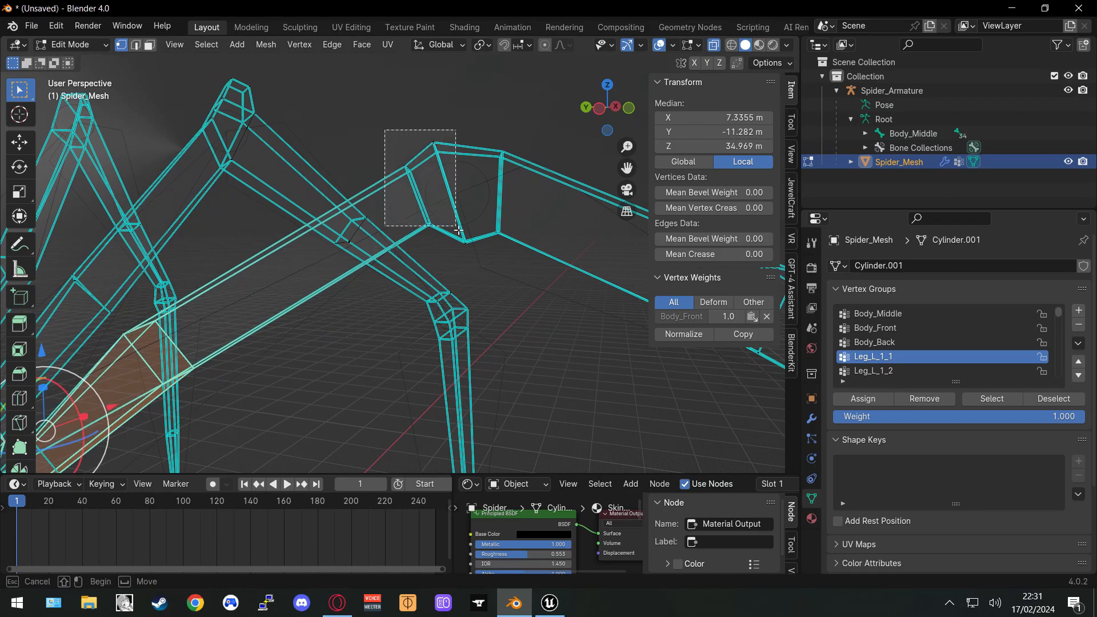
{"action": "left_click_drag", "start_coordinate": [474, 254], "coordinate": [474, 254]}
{"action": "middle_click_drag", "start_coordinate": [474, 255], "coordinate": [354, 343]}
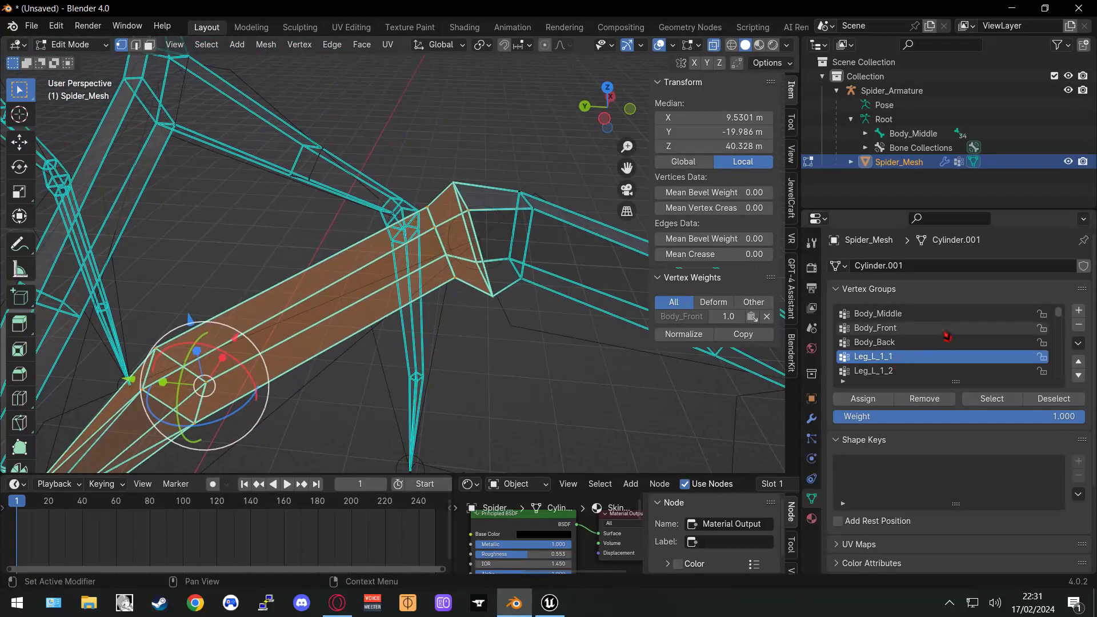
{"action": "left_click", "coordinate": [880, 405]}
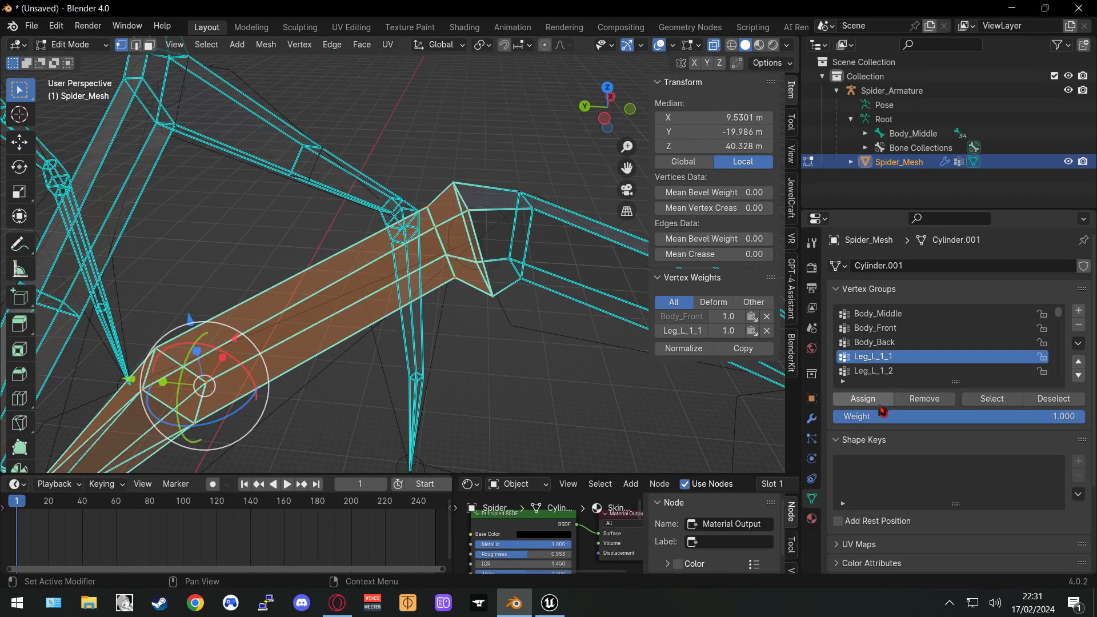
Clear the selection, make Leg_L_1_2 the active vertex group and box-select the vertices of the leg's upper knee joint
{"action": "left_click", "coordinate": [615, 416]}
{"action": "left_click", "coordinate": [873, 370]}
{"action": "middle_click_drag", "start_coordinate": [778, 405], "coordinate": [567, 271]}
{"action": "middle_click_drag", "start_coordinate": [438, 140], "coordinate": [443, 138]}
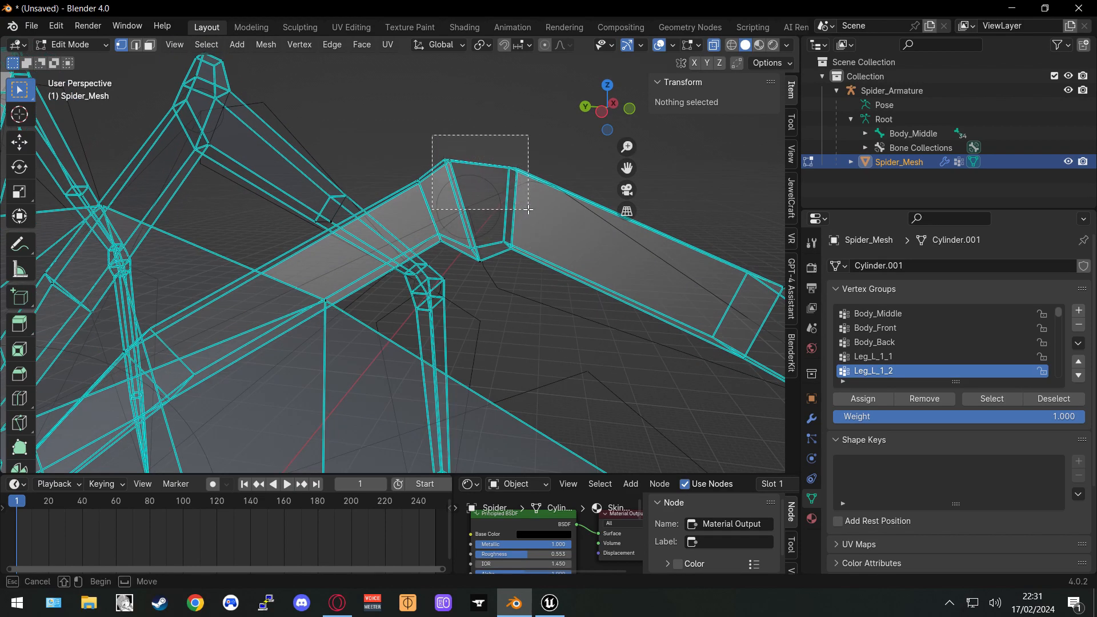
{"action": "left_click_drag", "start_coordinate": [528, 210], "coordinate": [529, 210]}
{"action": "left_click_drag", "start_coordinate": [461, 215], "coordinate": [462, 218]}
{"action": "middle_click_drag", "start_coordinate": [462, 217], "coordinate": [483, 250]}
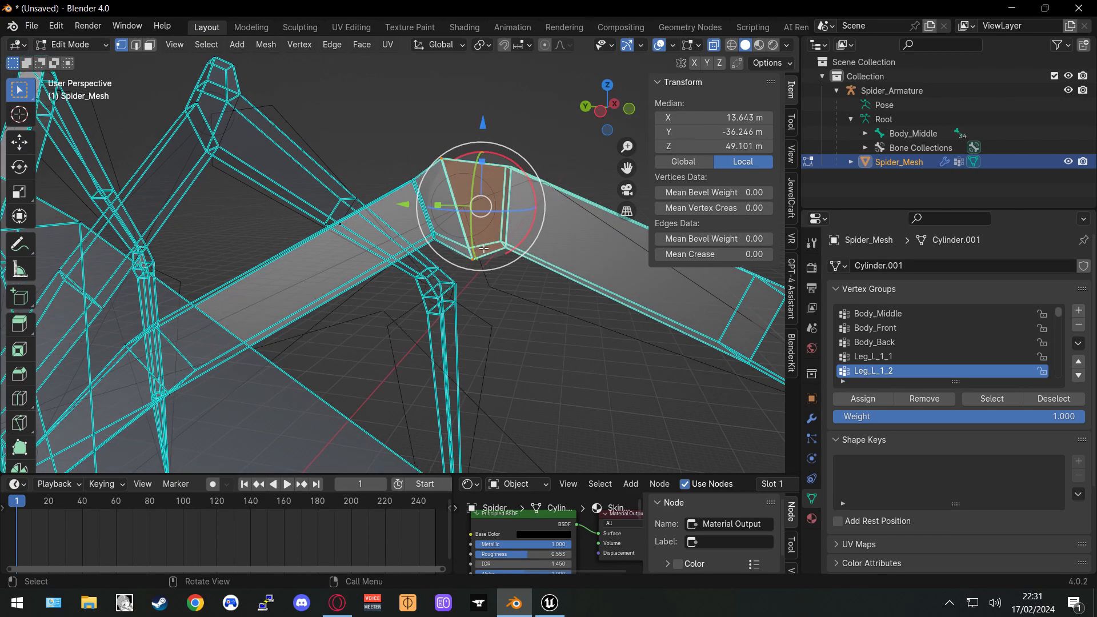
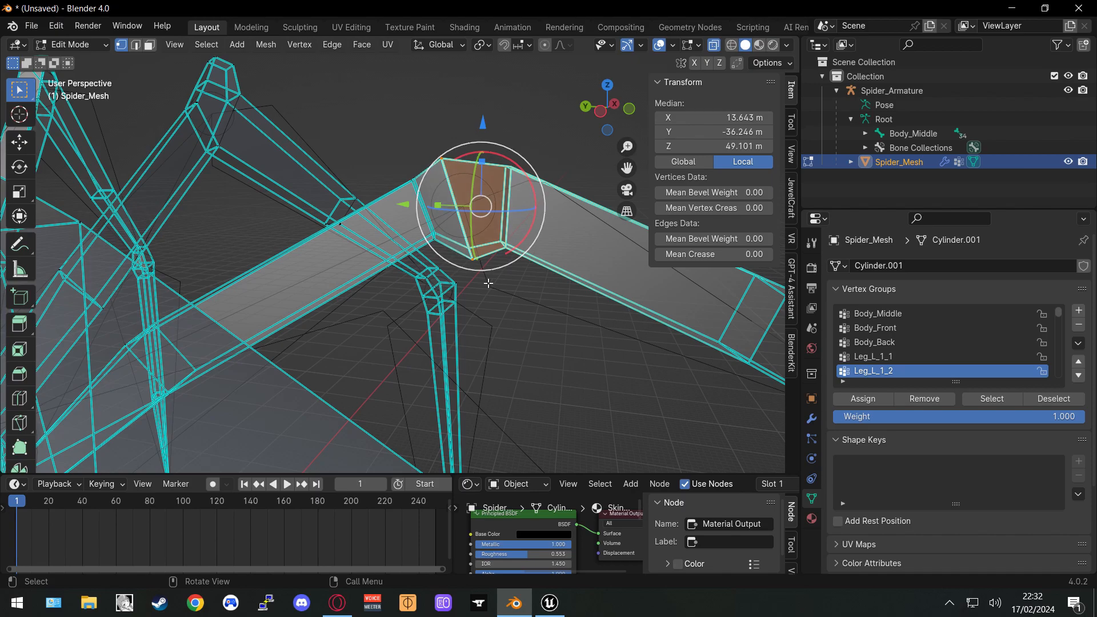
Add the leg's second segment down to the next joint to the selection and assign it to Leg_L_1_2
{"action": "middle_click_drag", "start_coordinate": [569, 182], "coordinate": [495, 157], "text": "shift"}
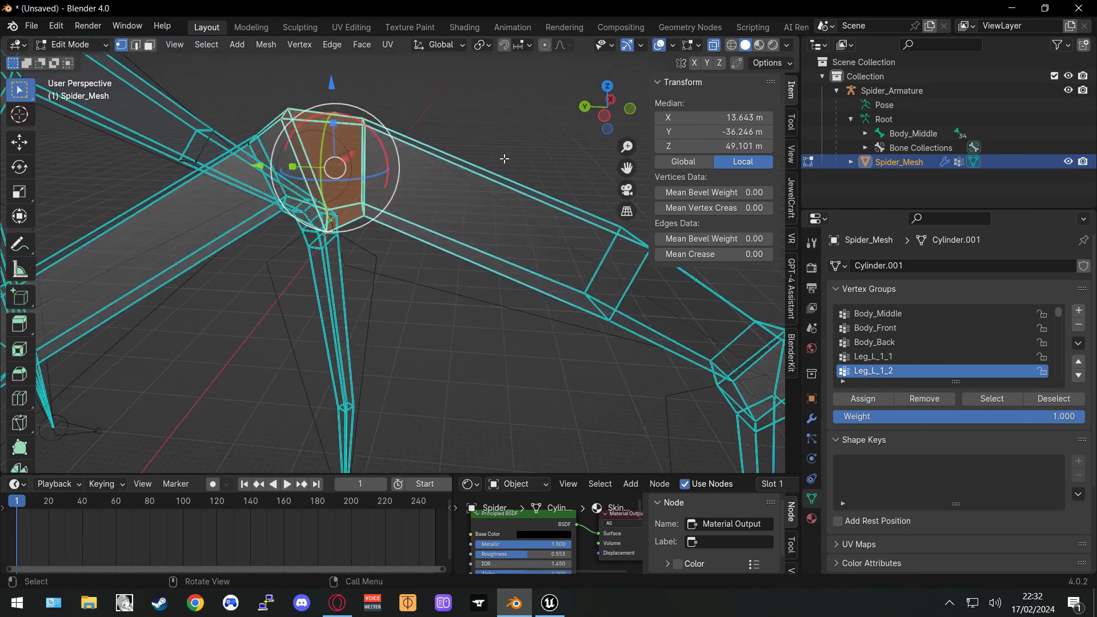
{"action": "middle_click_drag", "start_coordinate": [634, 226], "coordinate": [465, 162], "text": "shift"}
{"action": "left_click_drag", "start_coordinate": [501, 129], "coordinate": [394, 263], "text": "shift"}
{"action": "middle_click_drag", "start_coordinate": [539, 264], "coordinate": [439, 213], "text": "shift"}
{"action": "middle_click_drag", "start_coordinate": [439, 213], "coordinate": [518, 165]}
{"action": "left_click_drag", "start_coordinate": [400, 222], "coordinate": [448, 246], "text": "shift"}
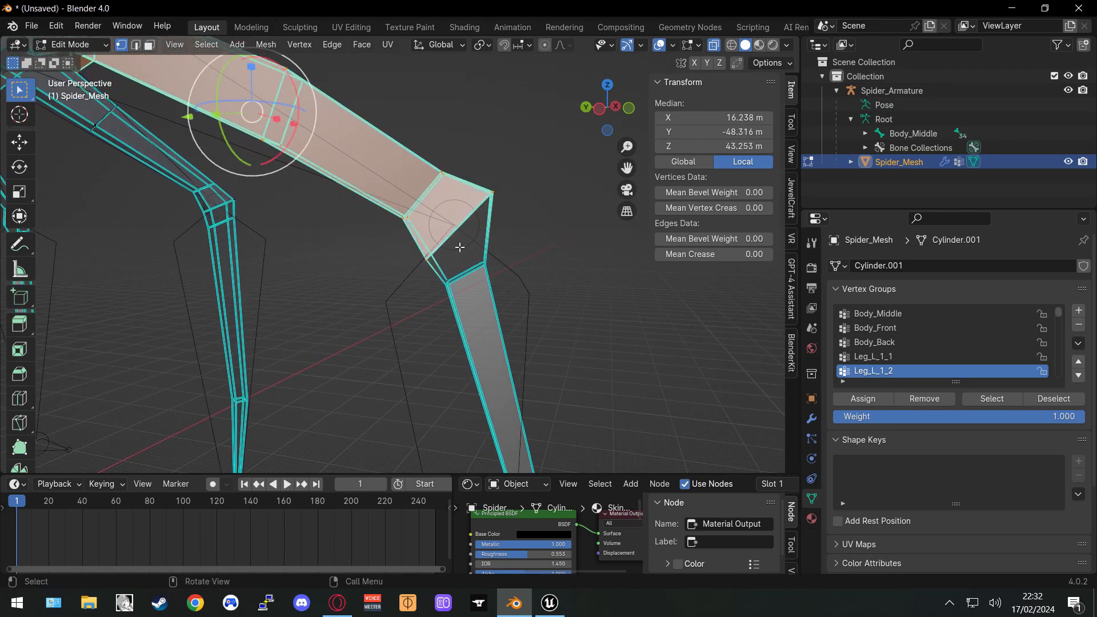
{"action": "left_click", "coordinate": [872, 400]}
Clear the selection, make Leg_L_1_3 the active vertex group and box-select the vertices of the leg's lower joint
{"action": "scroll", "coordinate": [914, 349], "scroll_direction": "down", "scroll_amount": 2}
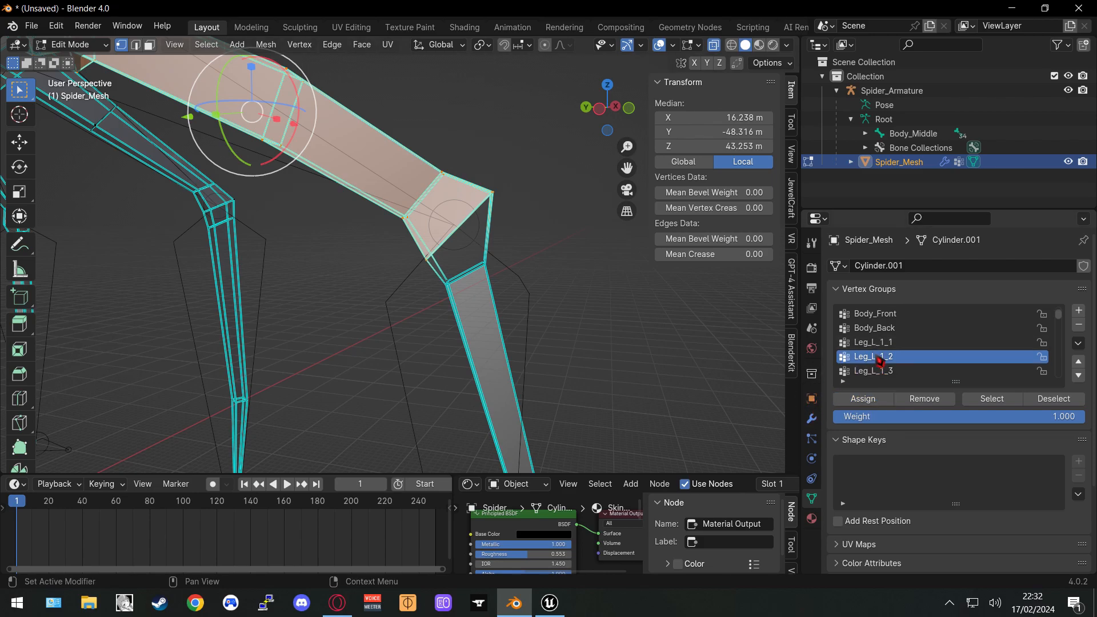
{"action": "left_click", "coordinate": [874, 356]}
{"action": "left_click", "coordinate": [610, 372]}
{"action": "middle_click_drag", "start_coordinate": [609, 371], "coordinate": [524, 338]}
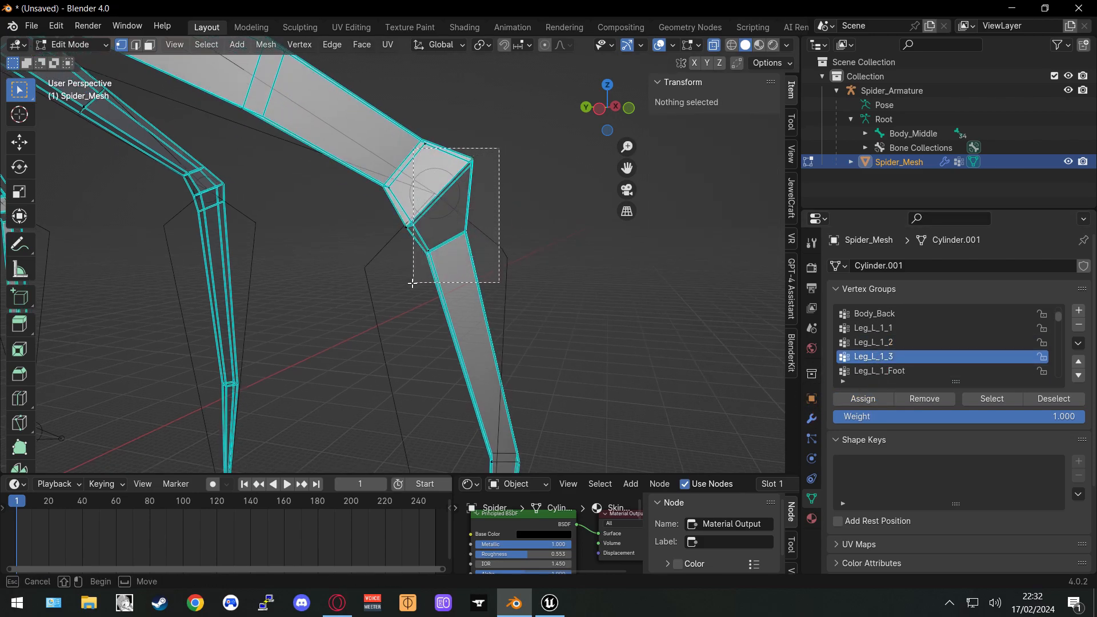
{"action": "left_click_drag", "start_coordinate": [403, 287], "coordinate": [404, 288]}
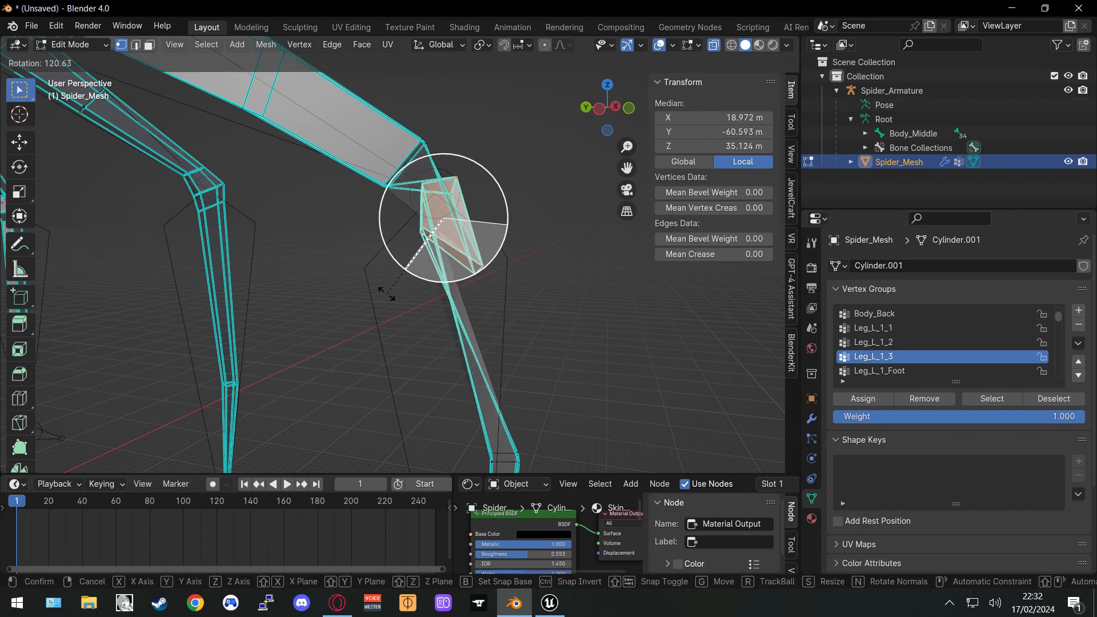
{"action": "middle_click_drag", "start_coordinate": [407, 362], "coordinate": [460, 375]}
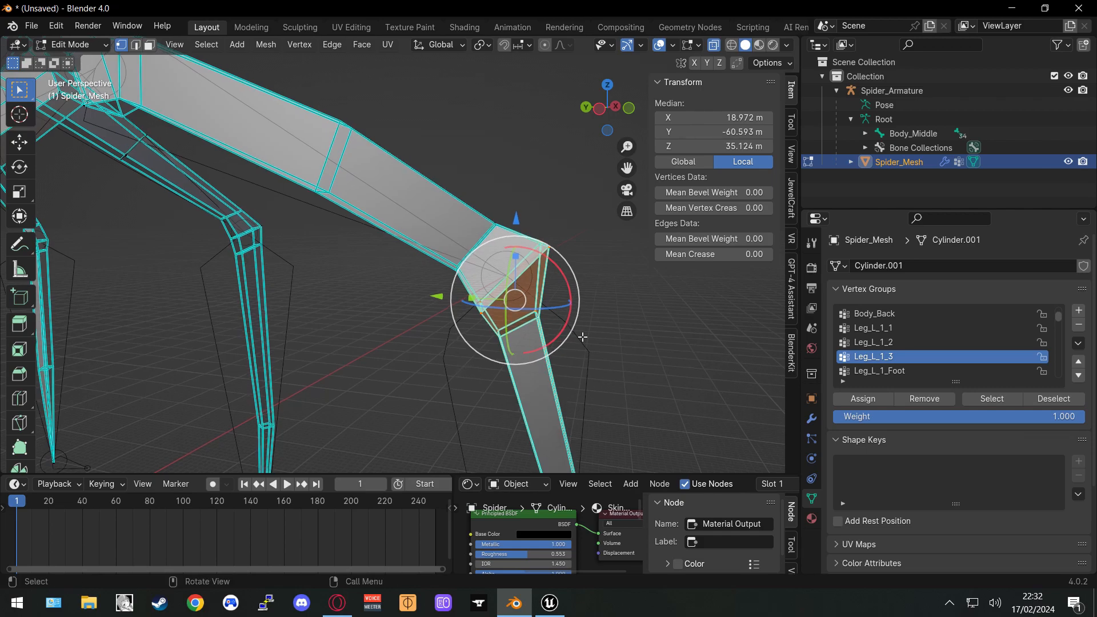
Add the vertices of the leg's lower segment below the joint to the selection for Leg_L_1_3
{"action": "middle_click_drag", "start_coordinate": [581, 337], "coordinate": [558, 238], "text": "shift"}
{"action": "left_click_drag", "start_coordinate": [545, 225], "coordinate": [405, 300], "text": "shift"}
{"action": "middle_click_drag", "start_coordinate": [526, 382], "coordinate": [524, 260], "text": "shift"}
{"action": "left_click_drag", "start_coordinate": [497, 361], "coordinate": [384, 414], "text": "shift"}
{"action": "key", "text": "KP_Decimal"}
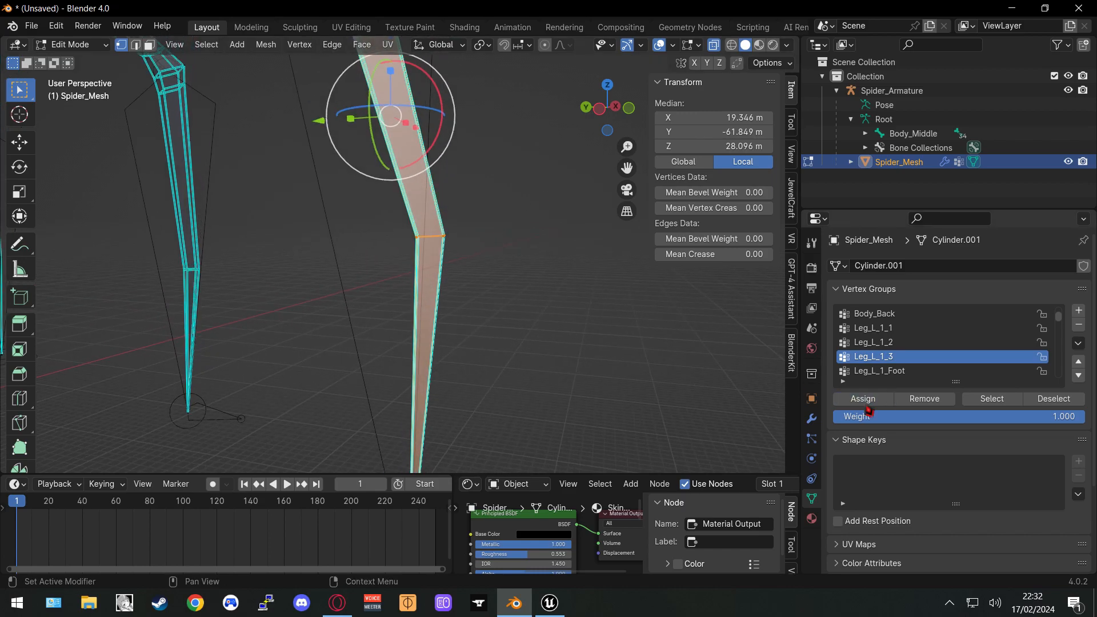
Make Leg_L_2_1 the active vertex group and replace the selection with a single vertex at a right leg's tip
{"action": "scroll", "coordinate": [606, 353], "scroll_direction": "down", "scroll_amount": 1}
{"action": "left_click", "coordinate": [880, 370]}
{"action": "scroll", "coordinate": [703, 362], "scroll_direction": "down", "scroll_amount": 2}
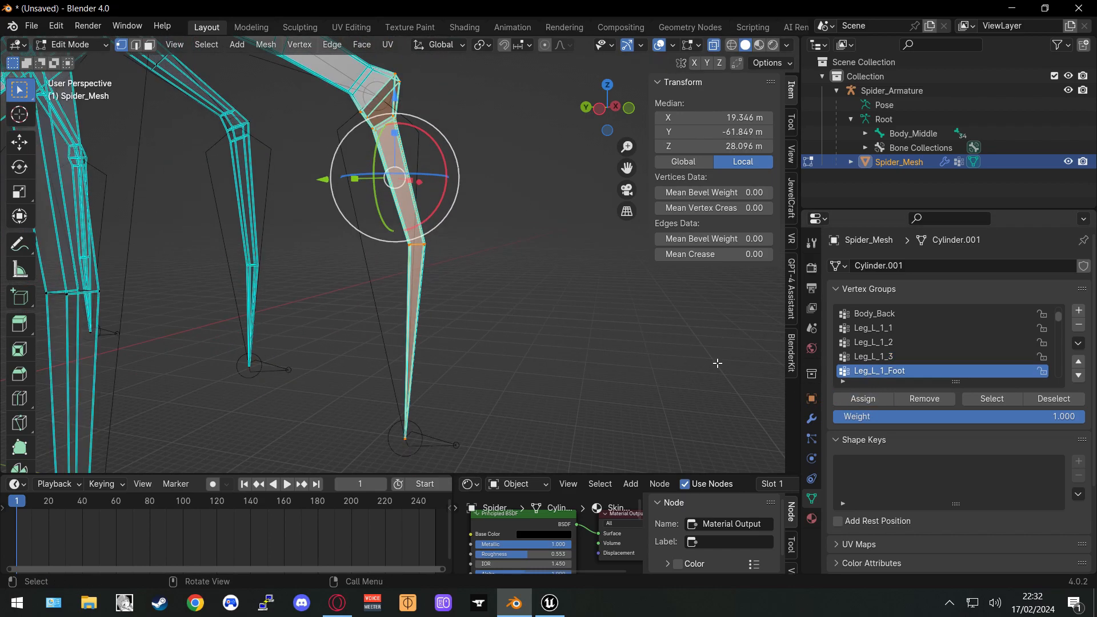
{"action": "scroll", "coordinate": [853, 378], "scroll_direction": "down", "scroll_amount": 3}
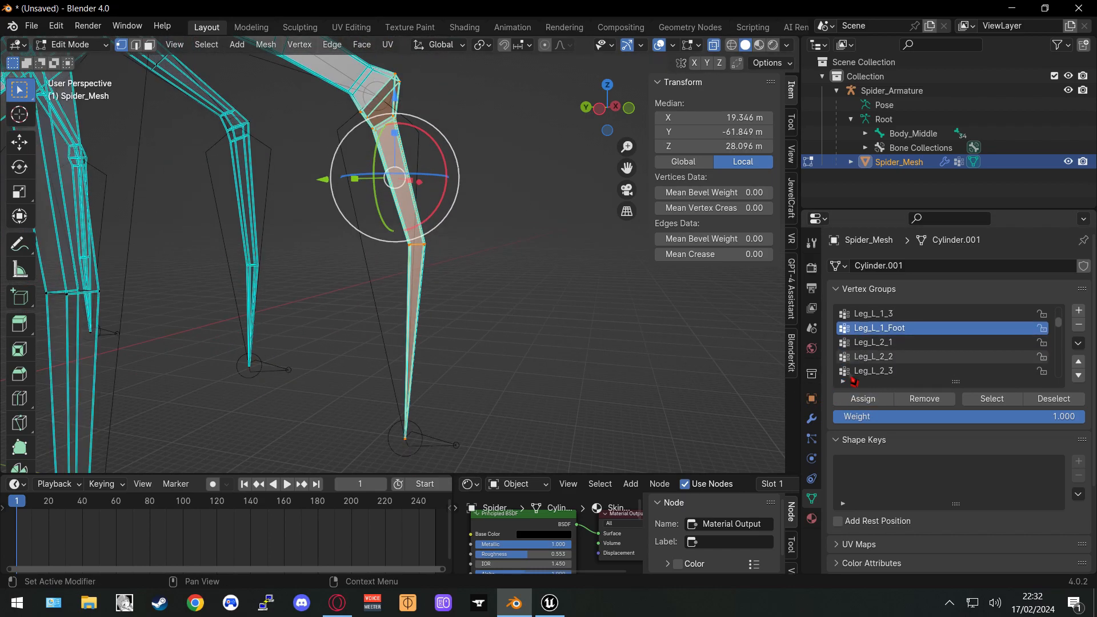
{"action": "left_click", "coordinate": [888, 342]}
{"action": "middle_click_drag", "start_coordinate": [600, 395], "coordinate": [480, 399]}
{"action": "left_click", "coordinate": [899, 331]}
{"action": "left_click", "coordinate": [901, 347]}
{"action": "middle_click_drag", "start_coordinate": [605, 344], "coordinate": [413, 276]}
{"action": "left_click", "coordinate": [386, 337]}
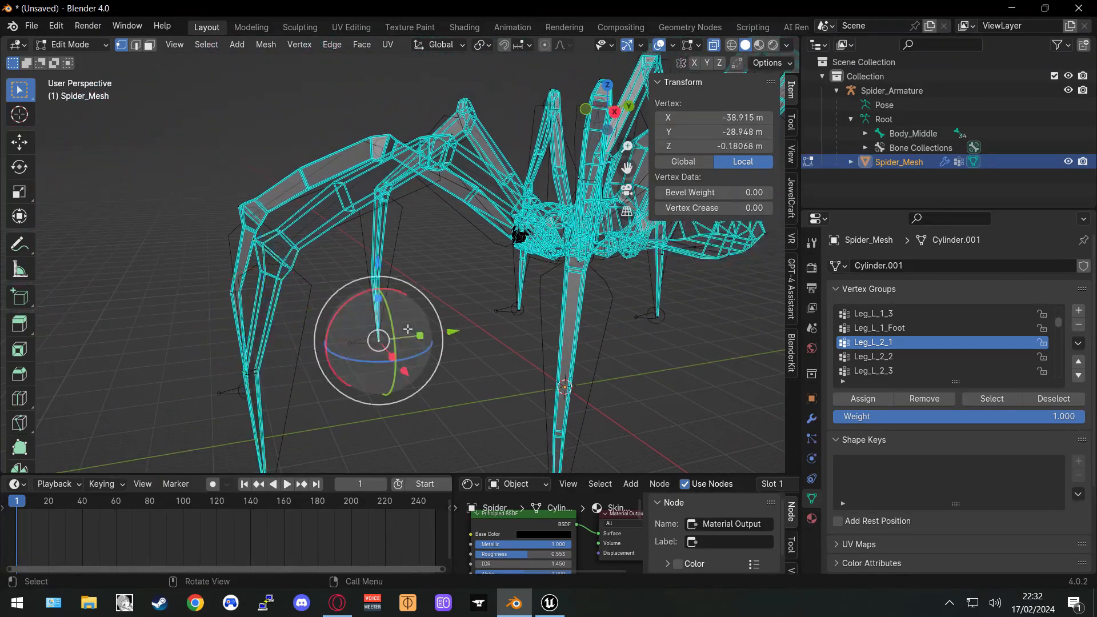
Leave Edit Mode on Spider_Mesh, select Spider_Armature and switch it to Pose Mode
{"action": "middle_click_drag", "start_coordinate": [407, 329], "coordinate": [632, 277]}
{"action": "scroll", "coordinate": [632, 277], "scroll_direction": "down", "scroll_amount": 4}
{"action": "middle_click_drag", "start_coordinate": [462, 260], "coordinate": [524, 267], "text": "shift"}
{"action": "key", "text": "Tab"}
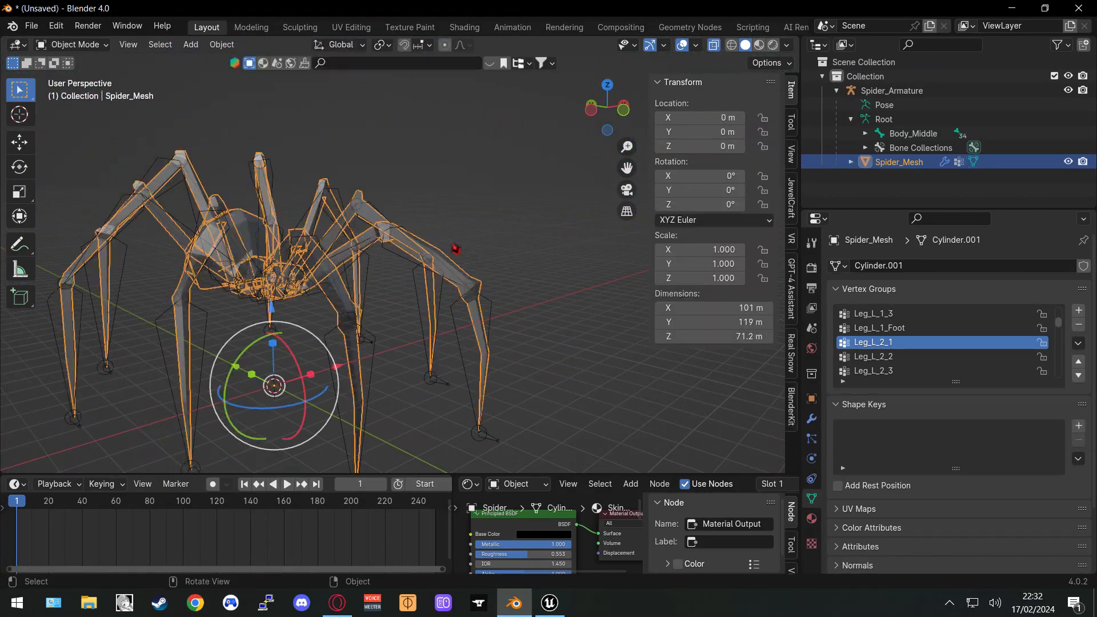
{"action": "left_click", "coordinate": [92, 44]}
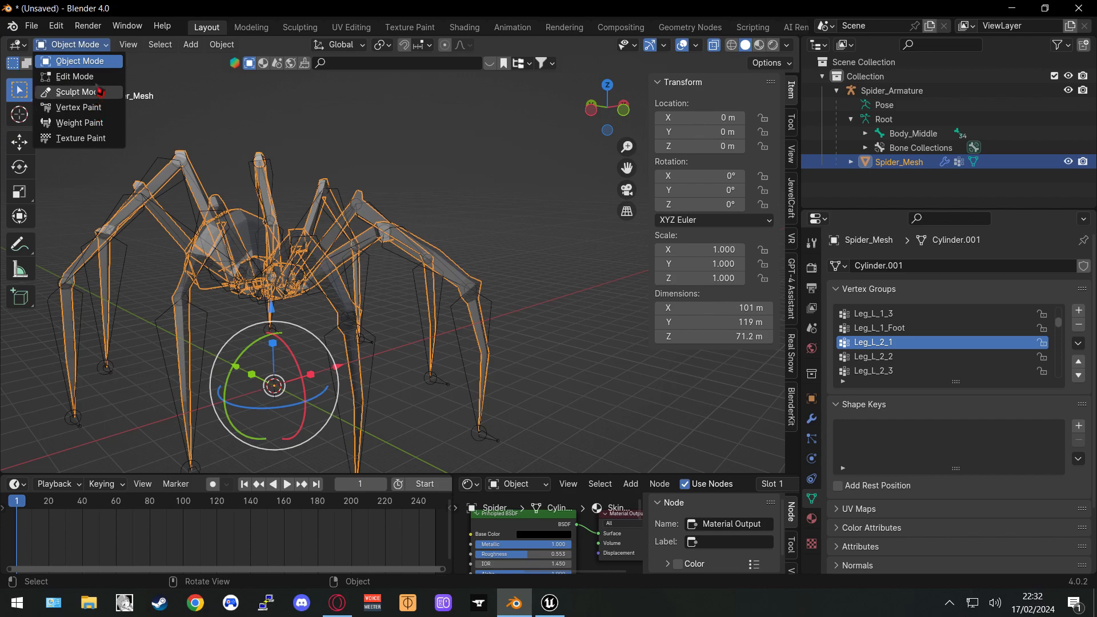
{"action": "left_click", "coordinate": [331, 167]}
{"action": "left_click", "coordinate": [336, 202]}
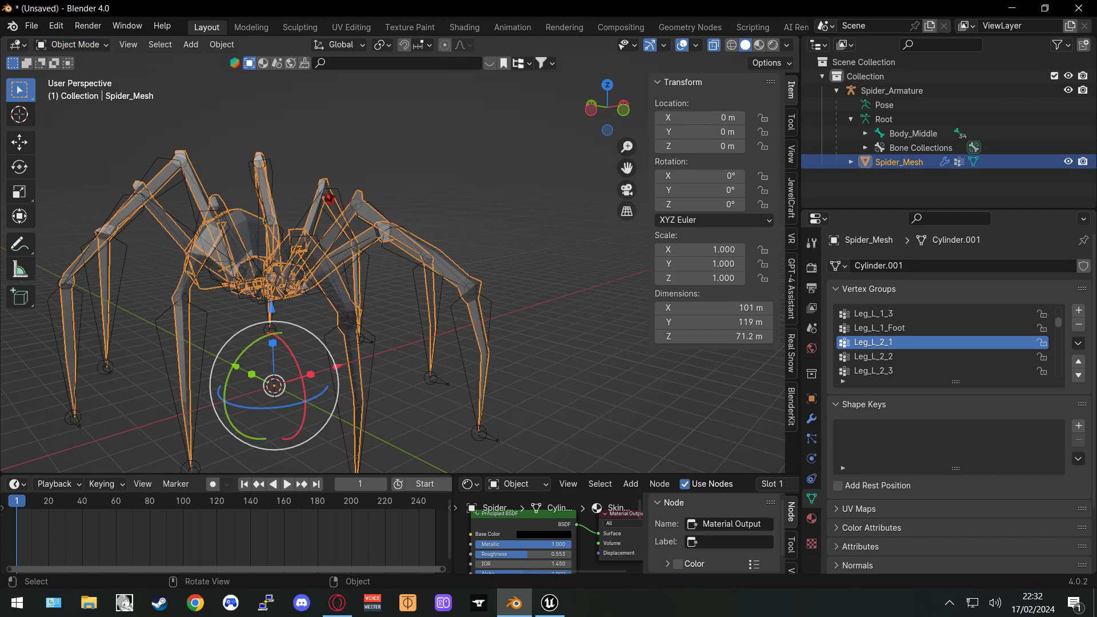
{"action": "left_click", "coordinate": [342, 201]}
{"action": "left_click", "coordinate": [96, 45]}
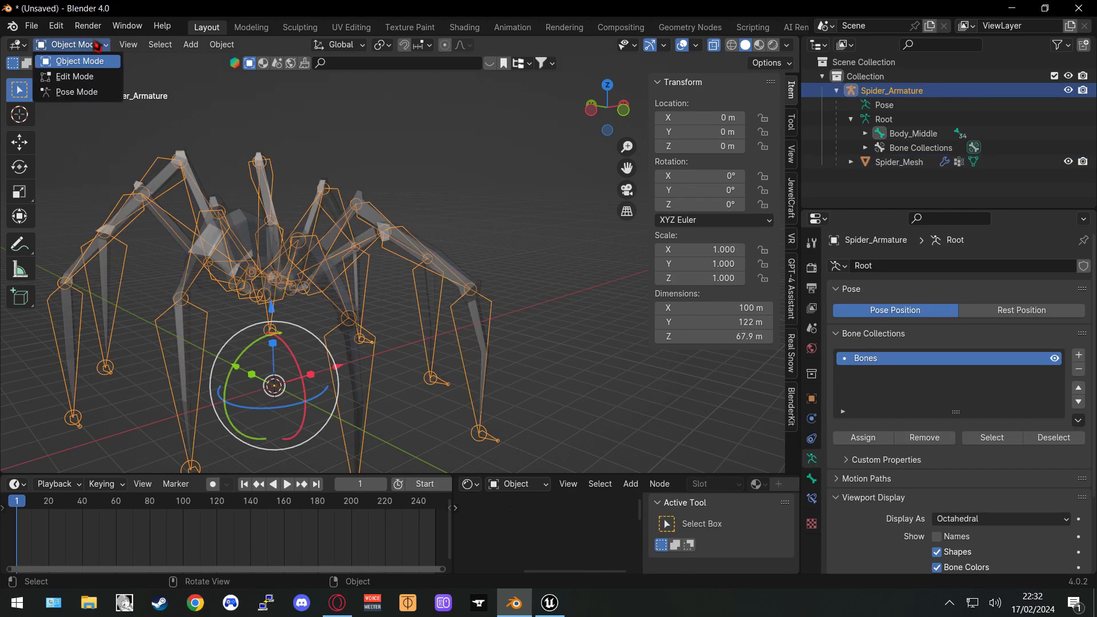
{"action": "left_click", "coordinate": [74, 92]}
Try rotating the Leg_L_1_1 bone
{"action": "middle_click_drag", "start_coordinate": [519, 216], "coordinate": [504, 288]}
{"action": "left_click", "coordinate": [464, 292]}
{"action": "left_click", "coordinate": [323, 275]}
{"action": "key", "text": "r"}
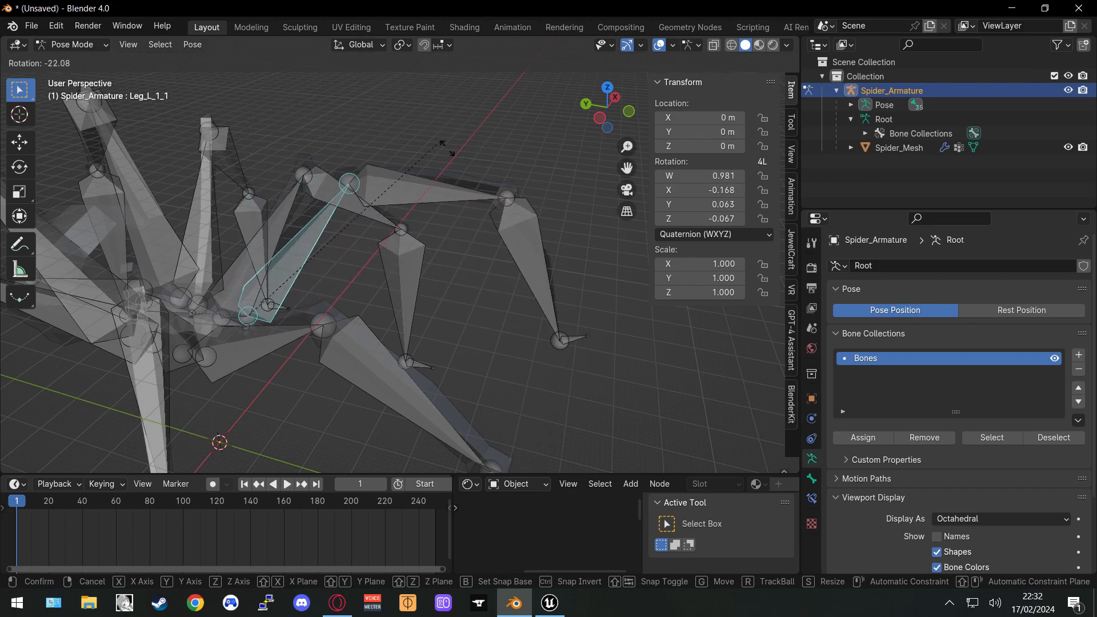
{"action": "right_click", "coordinate": [493, 108]}
Rotate the Leg_L_1_2 bone upward to raise the lower part of the front left leg
{"action": "left_click", "coordinate": [503, 289]}
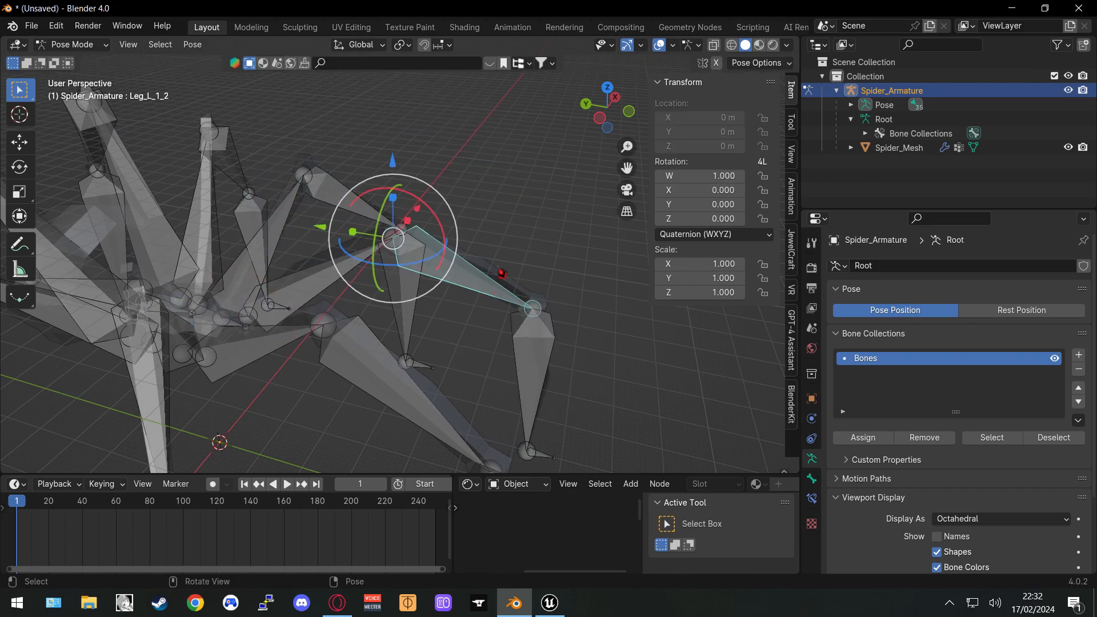
{"action": "key", "text": "r"}
{"action": "left_click", "coordinate": [495, 146]}
Try rotating the Leg_L_1_3 bone of the raised leg
{"action": "middle_click_drag", "start_coordinate": [574, 233], "coordinate": [481, 243], "text": "shift"}
{"action": "left_click", "coordinate": [485, 200]}
{"action": "key", "text": "r"}
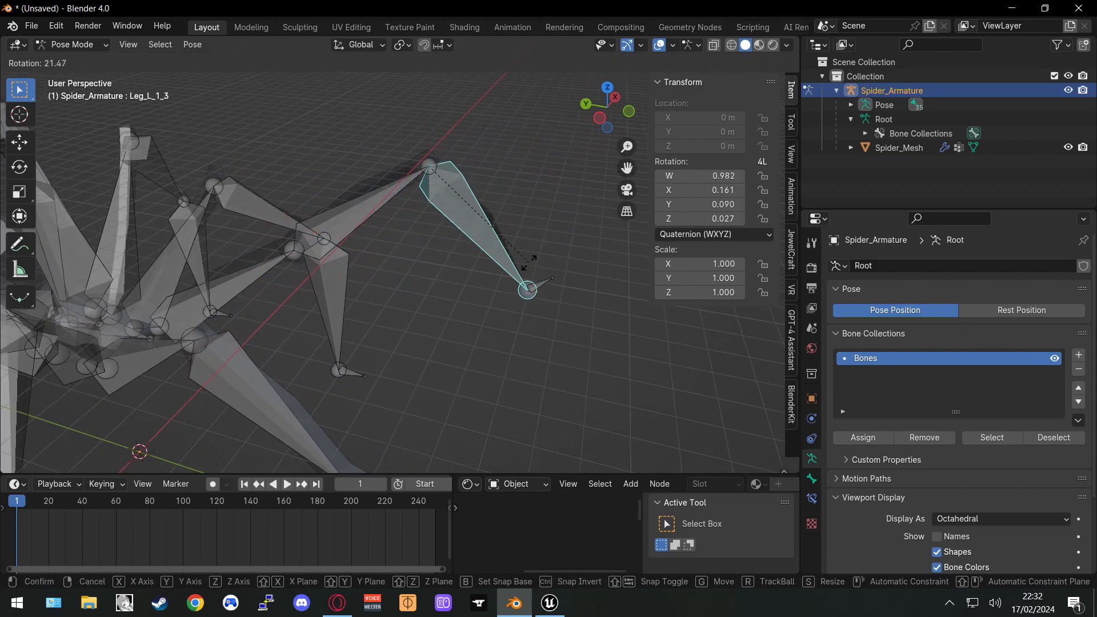
{"action": "right_click", "coordinate": [430, 315]}
Switch the viewport to Material Preview shading and view the raised leg's joint up close
{"action": "scroll", "coordinate": [400, 225], "scroll_direction": "up", "scroll_amount": 3}
{"action": "scroll", "coordinate": [400, 226], "scroll_direction": "up", "scroll_amount": 1}
{"action": "middle_click_drag", "start_coordinate": [401, 227], "coordinate": [458, 277], "text": "shift"}
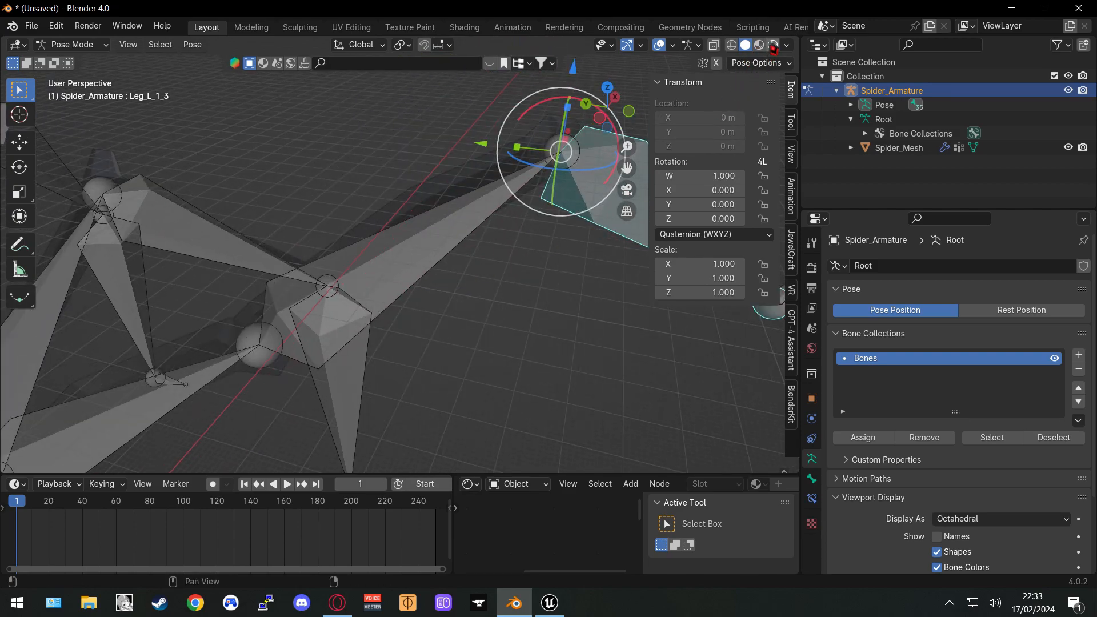
{"action": "left_click", "coordinate": [759, 45]}
{"action": "middle_click_drag", "start_coordinate": [474, 306], "coordinate": [479, 322]}
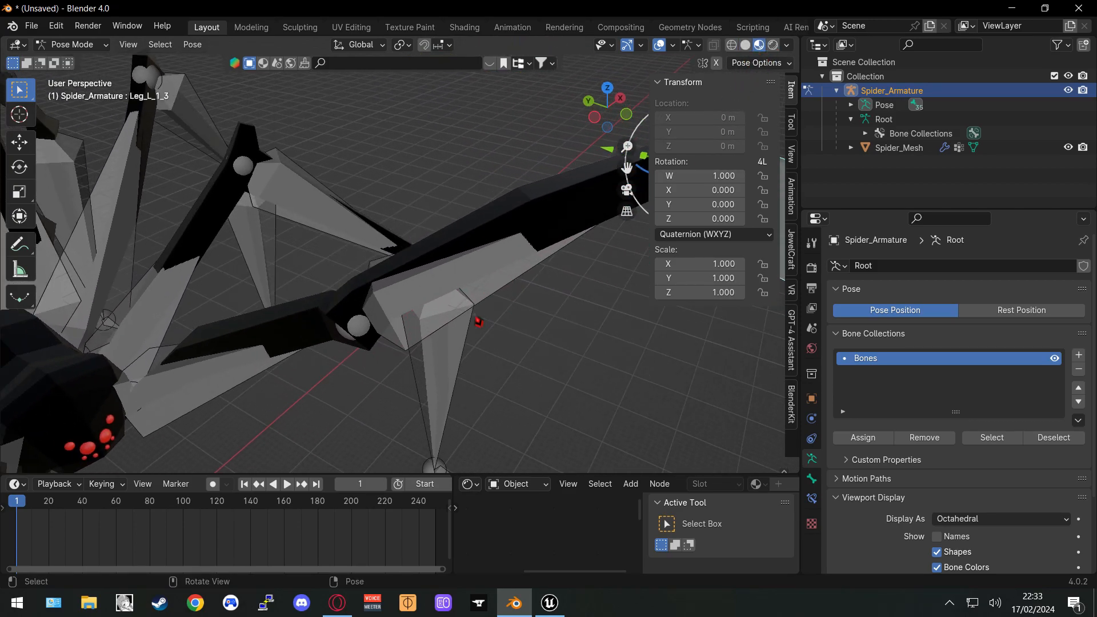
Rotate the raised front leg bone 47.9° back down
{"action": "left_click", "coordinate": [489, 289]}
{"action": "left_click", "coordinate": [516, 276]}
{"action": "key", "text": "r"}
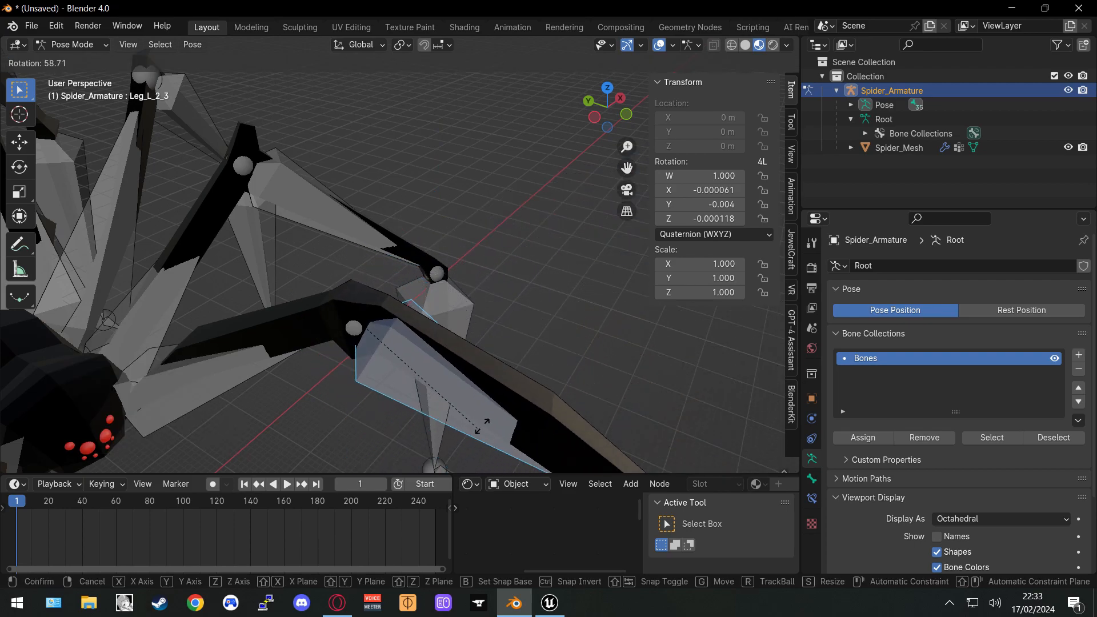
{"action": "left_click", "coordinate": [520, 299]}
{"action": "middle_click_drag", "start_coordinate": [520, 299], "coordinate": [544, 231]}
{"action": "key", "text": "r"}
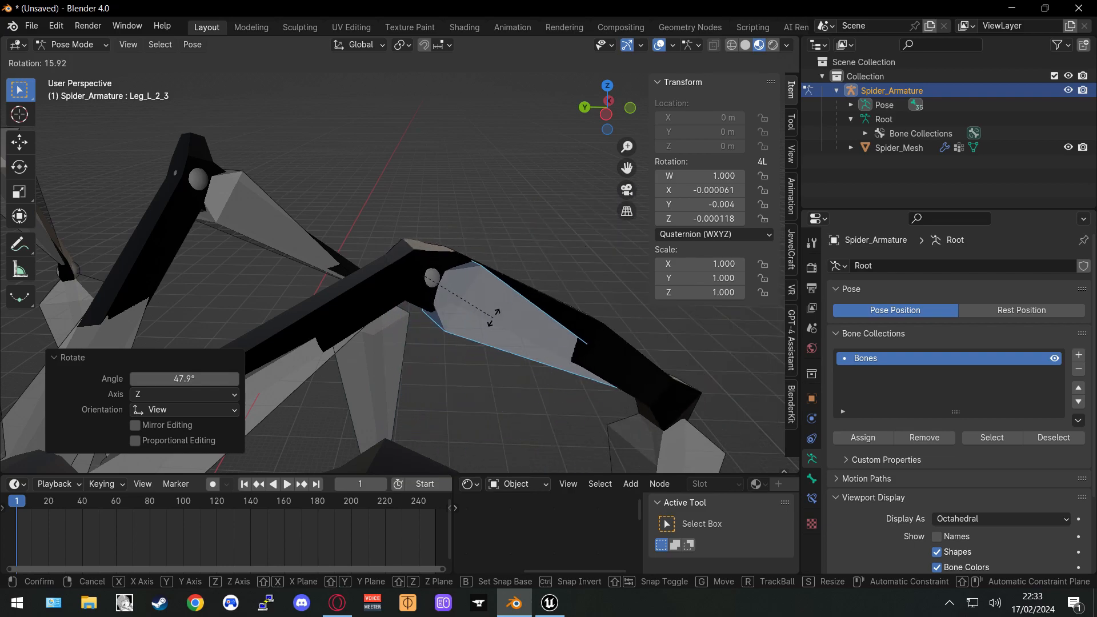
{"action": "key", "text": "Escape"}
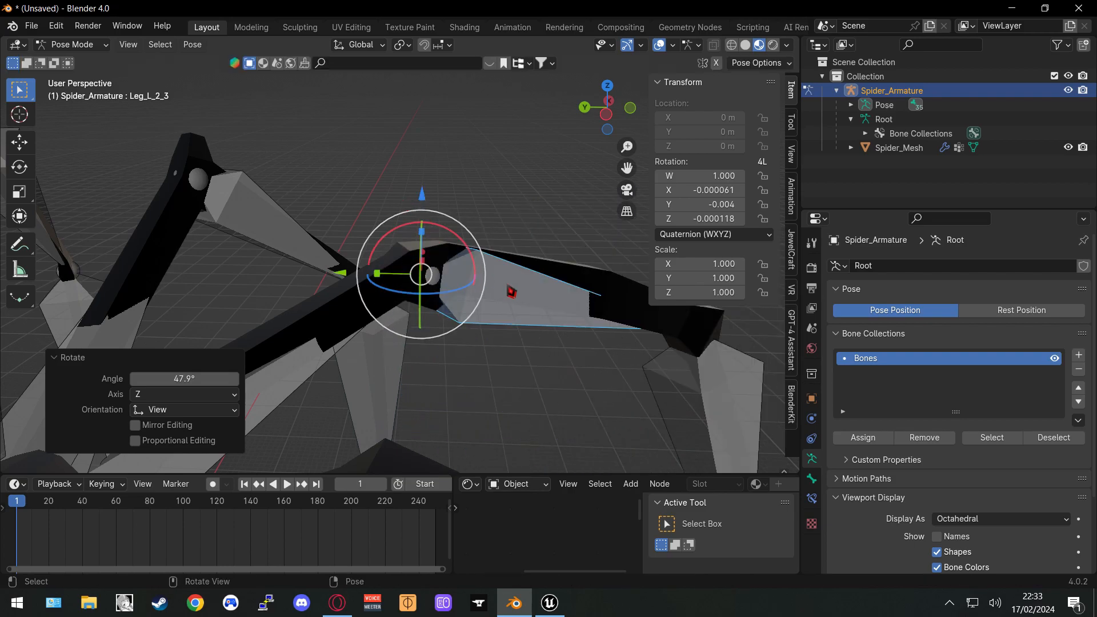
Examine how the spider mesh follows the armature around the body and legs from several sides
{"action": "middle_click_drag", "start_coordinate": [558, 214], "coordinate": [440, 231]}
{"action": "middle_click_drag", "start_coordinate": [297, 253], "coordinate": [300, 227]}
{"action": "middle_click_drag", "start_coordinate": [444, 243], "coordinate": [505, 215]}
{"action": "middle_click_drag", "start_coordinate": [575, 61], "coordinate": [552, 116], "text": "shift"}
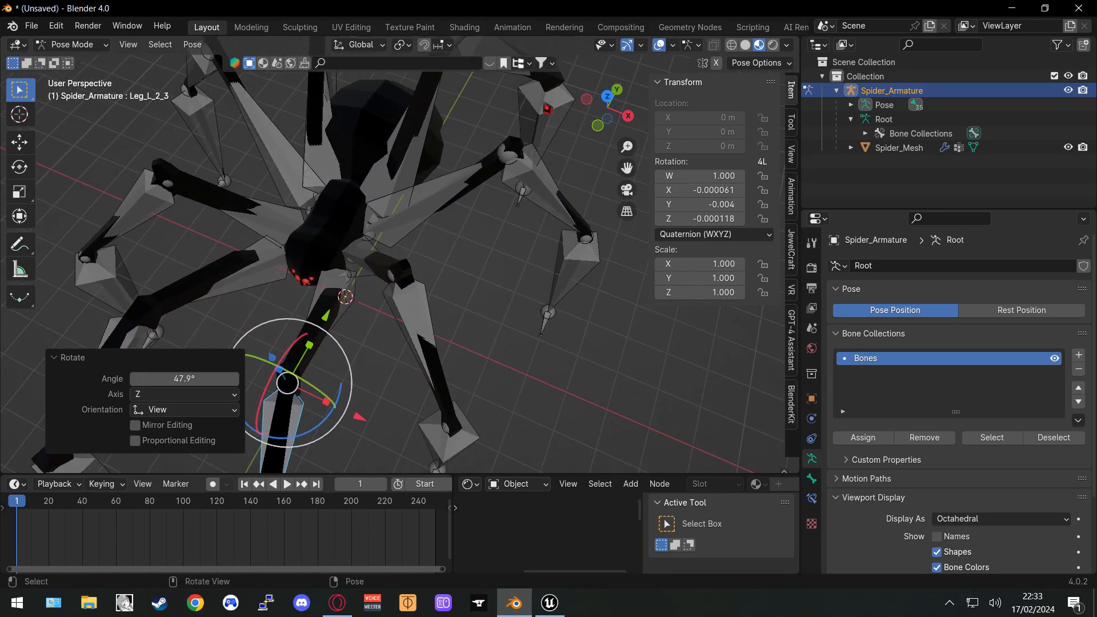
{"action": "middle_click_drag", "start_coordinate": [376, 382], "coordinate": [536, 281]}
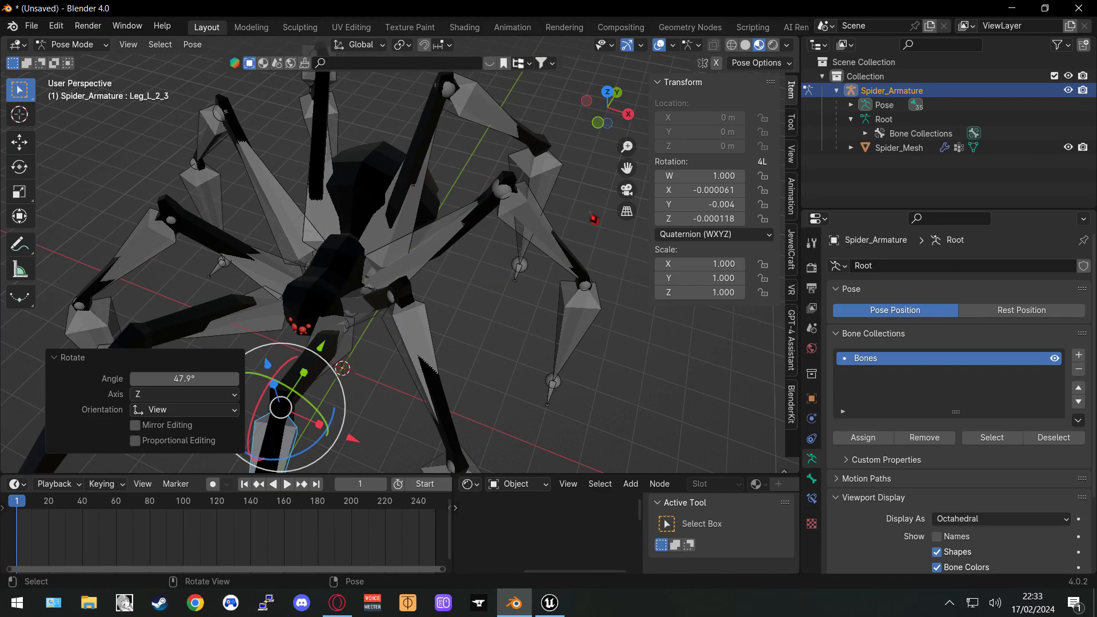
{"action": "middle_click_drag", "start_coordinate": [468, 258], "coordinate": [546, 297]}
{"action": "middle_click_drag", "start_coordinate": [546, 223], "coordinate": [333, 338], "text": "shift"}
{"action": "scroll", "coordinate": [478, 277], "scroll_direction": "up", "scroll_amount": 3}
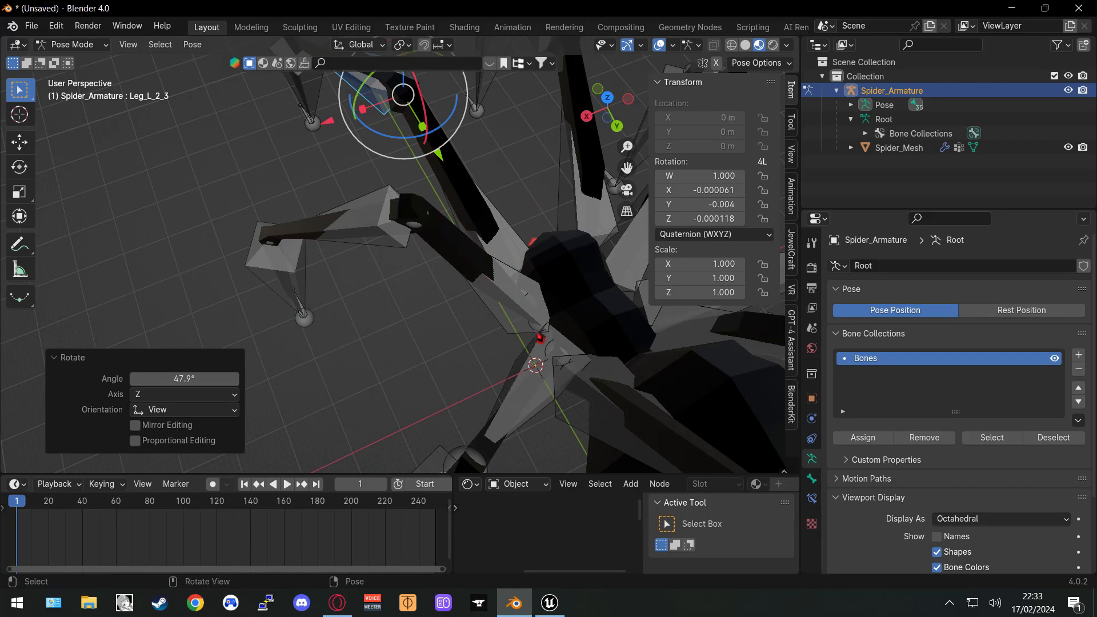
{"action": "middle_click_drag", "start_coordinate": [437, 268], "coordinate": [455, 215]}
{"action": "middle_click_drag", "start_coordinate": [440, 324], "coordinate": [457, 279], "text": "shift"}
{"action": "middle_click_drag", "start_coordinate": [527, 309], "coordinate": [440, 291]}
{"action": "middle_click_drag", "start_coordinate": [516, 338], "coordinate": [628, 291]}
{"action": "middle_click_drag", "start_coordinate": [467, 350], "coordinate": [548, 319]}
{"action": "middle_click_drag", "start_coordinate": [507, 375], "coordinate": [468, 329], "text": "shift"}
{"action": "scroll", "coordinate": [516, 346], "scroll_direction": "down", "scroll_amount": 3}
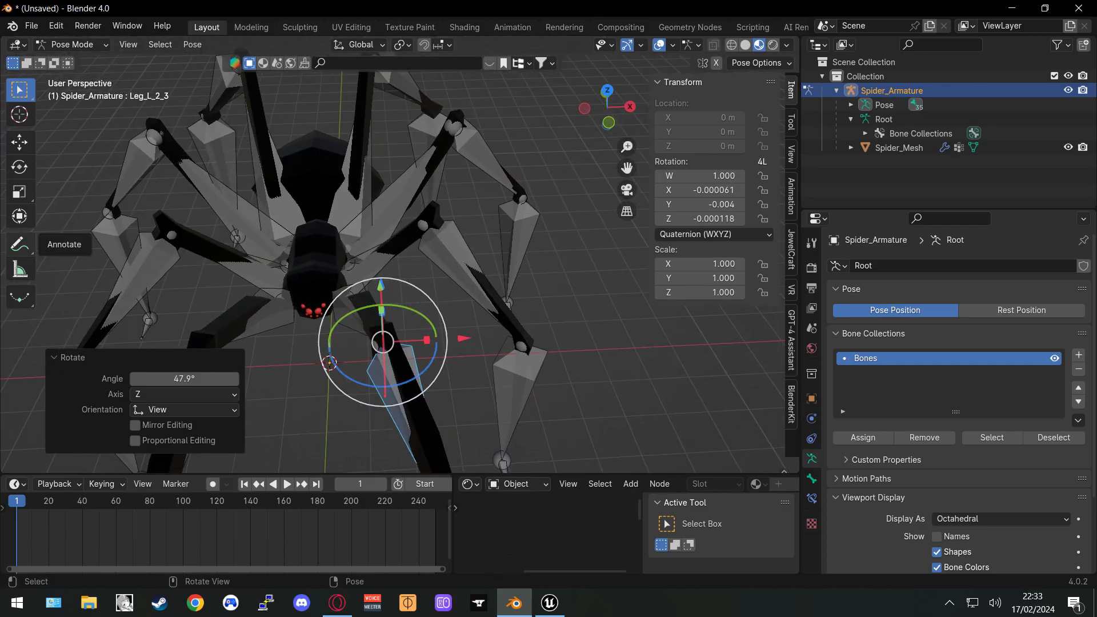
In Spider_Mesh's Edit Mode, clear the selection and circle-select leg vertices with Leg_L_2_1 as the active vertex group
{"action": "scroll", "coordinate": [434, 320], "scroll_direction": "up", "scroll_amount": 5}
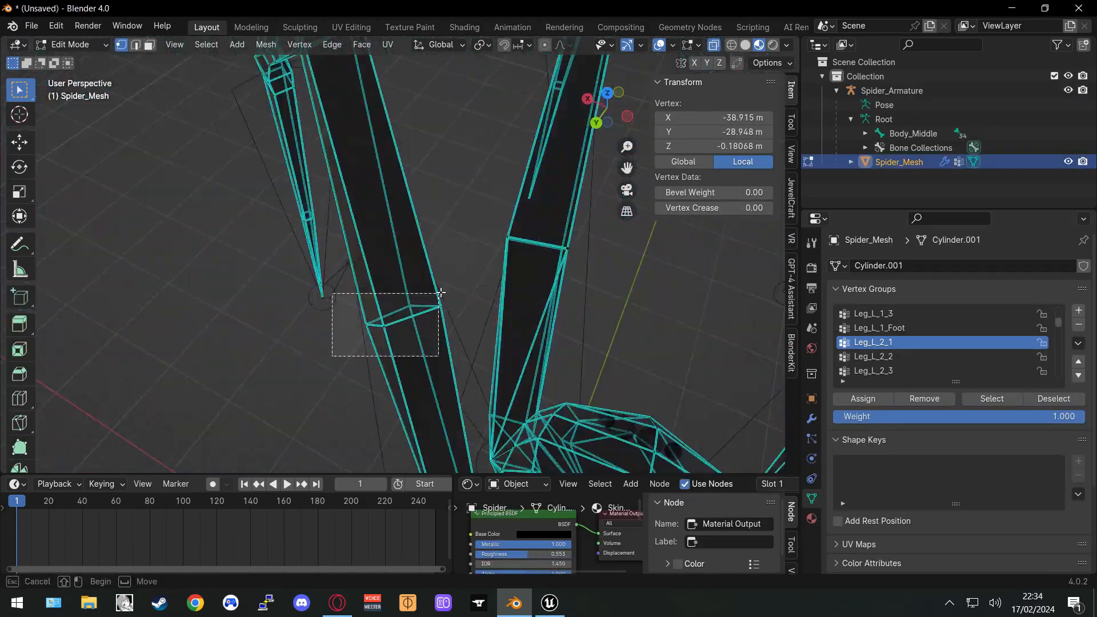
{"action": "middle_click_drag", "start_coordinate": [400, 274], "coordinate": [383, 291]}
{"action": "scroll", "coordinate": [383, 291], "scroll_direction": "down", "scroll_amount": 5}
{"action": "key", "text": "alt+a"}
{"action": "scroll", "coordinate": [473, 163], "scroll_direction": "up", "scroll_amount": 5}
{"action": "key", "text": "c"}
{"action": "left_click", "coordinate": [473, 163]}
{"action": "middle_click_drag", "start_coordinate": [387, 215], "coordinate": [313, 199]}
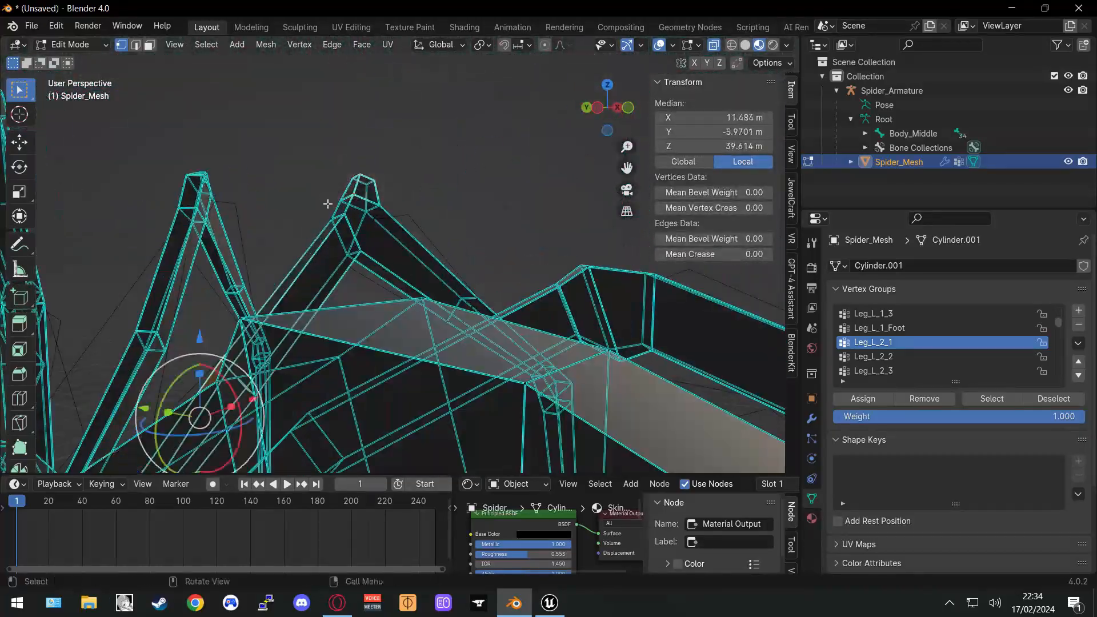
{"action": "right_click", "coordinate": [369, 211]}
Make Leg_L_2_2 the active vertex group, clear the selection and switch the active group to Leg_L_2_3
{"action": "left_click", "coordinate": [872, 356]}
{"action": "right_click", "coordinate": [526, 330]}
{"action": "key", "text": "alt+a"}
{"action": "middle_click_drag", "start_coordinate": [526, 329], "coordinate": [497, 57], "text": "shift"}
{"action": "left_click", "coordinate": [891, 370]}
Make Leg_L_3_1 the active vertex group and circle-select the vertices of the leg's upper segment
{"action": "scroll", "coordinate": [903, 354], "scroll_direction": "down", "scroll_amount": 4}
{"action": "left_click", "coordinate": [900, 342]}
{"action": "middle_click_drag", "start_coordinate": [514, 228], "coordinate": [408, 166]}
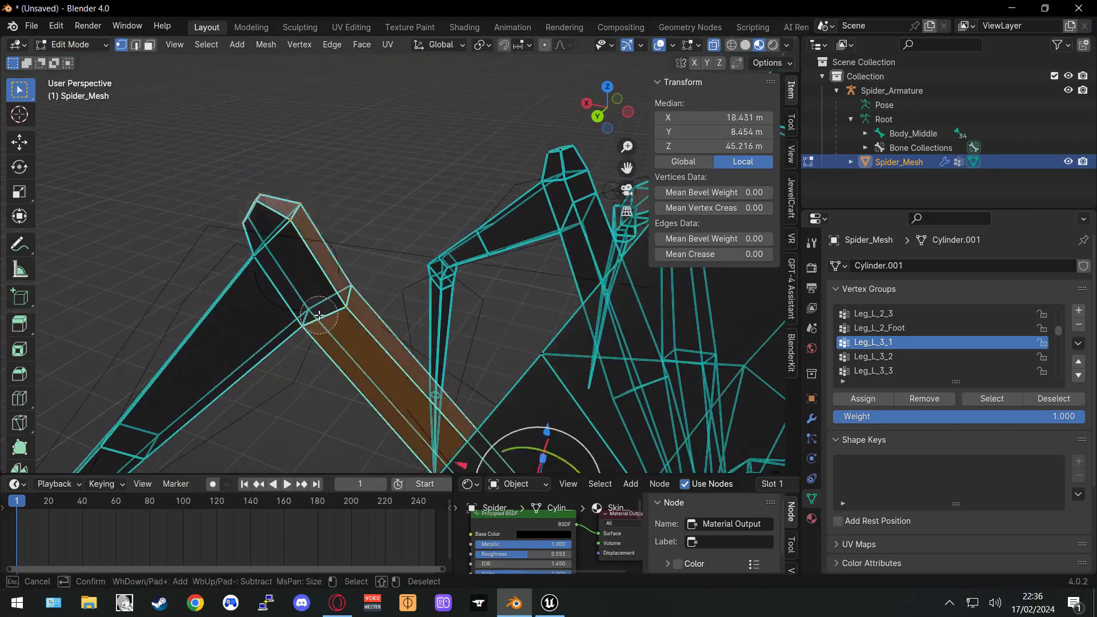
{"action": "right_click", "coordinate": [320, 326]}
Make Leg_L_3_2 the active vertex group and assign the selected leg vertices to it
{"action": "left_click", "coordinate": [874, 356]}
{"action": "middle_click_drag", "start_coordinate": [228, 343], "coordinate": [399, 182], "text": "shift"}
{"action": "left_click", "coordinate": [854, 398]}
Make Leg_L_3_3 the active vertex group and circle-select leg vertices
{"action": "key", "text": "c"}
{"action": "middle_click_drag", "start_coordinate": [343, 371], "coordinate": [591, 317], "text": "shift"}
{"action": "left_click", "coordinate": [874, 370]}
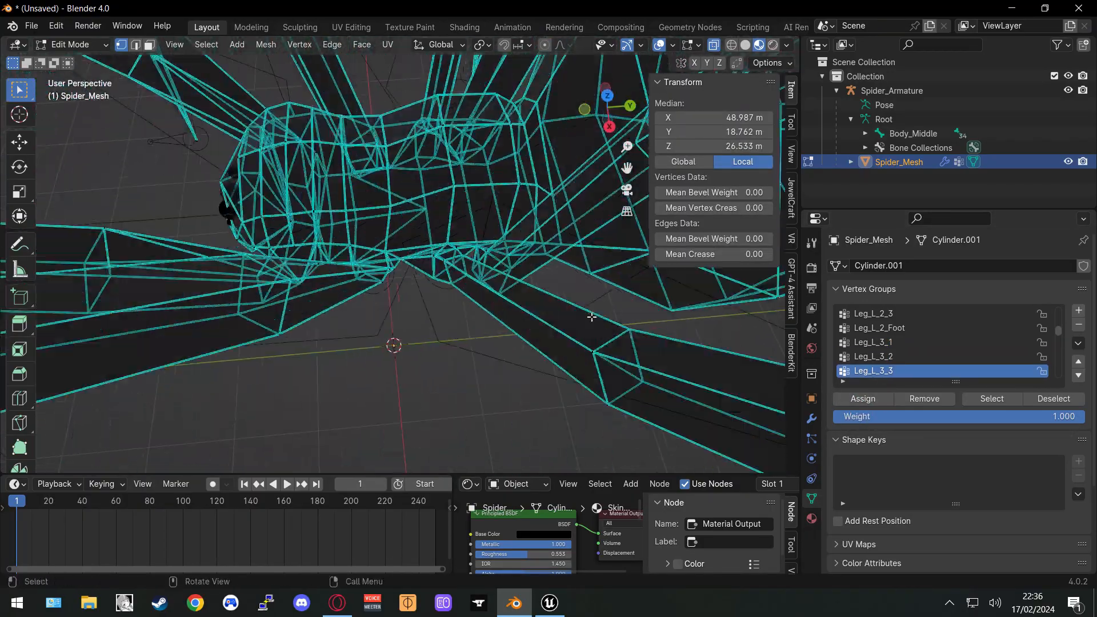
{"action": "right_click", "coordinate": [471, 339]}
{"action": "scroll", "coordinate": [472, 339], "scroll_direction": "up", "scroll_amount": 4}
{"action": "middle_click_drag", "start_coordinate": [400, 286], "coordinate": [348, 246]}
{"action": "left_click", "coordinate": [468, 348]}
{"action": "key", "text": "c"}
{"action": "left_click", "coordinate": [348, 245]}
{"action": "right_click", "coordinate": [332, 320]}
Make one of the fourth left leg's vertex groups active and assign the selected vertices to it
{"action": "scroll", "coordinate": [885, 348], "scroll_direction": "down", "scroll_amount": 3}
{"action": "left_click", "coordinate": [880, 356]}
{"action": "middle_click_drag", "start_coordinate": [457, 342], "coordinate": [366, 182], "text": "shift"}
{"action": "left_click", "coordinate": [867, 399]}
Make another of the fourth left leg's vertex groups active, select single leg vertices and add a boxed area to the selection
{"action": "scroll", "coordinate": [880, 348], "scroll_direction": "down", "scroll_amount": 3}
{"action": "left_click", "coordinate": [877, 342]}
{"action": "middle_click_drag", "start_coordinate": [499, 336], "coordinate": [366, 319]}
{"action": "scroll", "coordinate": [366, 320], "scroll_direction": "up", "scroll_amount": 5}
{"action": "left_click", "coordinate": [318, 304]}
{"action": "left_click", "coordinate": [348, 276], "text": "shift"}
{"action": "left_click", "coordinate": [365, 269], "text": "shift"}
{"action": "middle_click_drag", "start_coordinate": [366, 268], "coordinate": [297, 286]}
{"action": "middle_click_drag", "start_coordinate": [297, 286], "coordinate": [366, 285], "text": "shift"}
{"action": "left_click_drag", "start_coordinate": [365, 223], "coordinate": [505, 347], "text": "shift"}
Make Leg_R_1_1 the active vertex group for the selected upper segments of the front right leg
{"action": "scroll", "coordinate": [879, 342], "scroll_direction": "down", "scroll_amount": 3}
{"action": "left_click", "coordinate": [874, 327]}
{"action": "middle_click_drag", "start_coordinate": [504, 348], "coordinate": [400, 246], "text": "shift"}
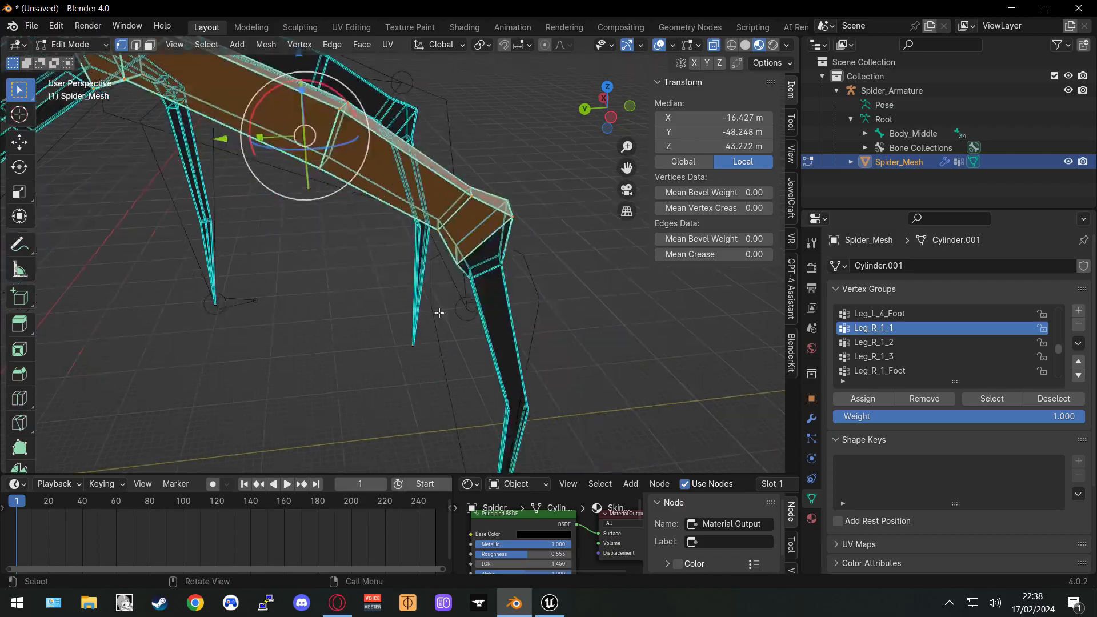
Switch the active vertex group to Leg_R_1_2 and on to Leg_R_1_3, and select further leg vertices
{"action": "left_click", "coordinate": [874, 342]}
{"action": "middle_click_drag", "start_coordinate": [457, 320], "coordinate": [550, 391]}
{"action": "left_click", "coordinate": [874, 356]}
{"action": "middle_click_drag", "start_coordinate": [400, 286], "coordinate": [120, 193], "text": "shift"}
{"action": "left_click", "coordinate": [318, 134]}
{"action": "middle_click_drag", "start_coordinate": [318, 172], "coordinate": [434, 240]}
{"action": "left_click", "coordinate": [509, 337], "text": "shift"}
{"action": "left_click", "coordinate": [387, 412], "text": "shift"}
Make the second right leg's vertex groups active in turn up to Leg_R_2_3, picking a leg vertex on the way
{"action": "scroll", "coordinate": [914, 343], "scroll_direction": "down", "scroll_amount": 3}
{"action": "left_click", "coordinate": [873, 341]}
{"action": "middle_click_drag", "start_coordinate": [176, 240], "coordinate": [365, 172]}
{"action": "left_click", "coordinate": [873, 356]}
{"action": "left_click", "coordinate": [211, 345]}
{"action": "left_click", "coordinate": [873, 370]}
Add four more leg vertices to the selection for Leg_R_2_3
{"action": "middle_click_drag", "start_coordinate": [526, 134], "coordinate": [413, 223], "text": "shift"}
{"action": "left_click", "coordinate": [428, 303], "text": "shift"}
{"action": "left_click", "coordinate": [326, 147], "text": "shift"}
{"action": "left_click", "coordinate": [166, 252], "text": "shift"}
{"action": "left_click", "coordinate": [413, 223], "text": "shift"}
Make Leg_R_3_1 active, clear the selection, and pick leg vertices while switching the active vertex group to Leg_R_3_2
{"action": "scroll", "coordinate": [914, 343], "scroll_direction": "down", "scroll_amount": 4}
{"action": "left_click", "coordinate": [873, 342]}
{"action": "key", "text": "alt+a"}
{"action": "left_click", "coordinate": [370, 250]}
{"action": "left_click", "coordinate": [873, 356]}
{"action": "left_click", "coordinate": [221, 301], "text": "shift"}
Make Leg_R_3_3 the active vertex group and select leg vertices around the joint
{"action": "left_click", "coordinate": [873, 370]}
{"action": "middle_click_drag", "start_coordinate": [221, 301], "coordinate": [445, 239]}
{"action": "left_click", "coordinate": [473, 350]}
{"action": "left_click", "coordinate": [446, 240], "text": "shift"}
{"action": "scroll", "coordinate": [400, 240], "scroll_direction": "down", "scroll_amount": 4}
{"action": "left_click", "coordinate": [333, 242], "text": "shift"}
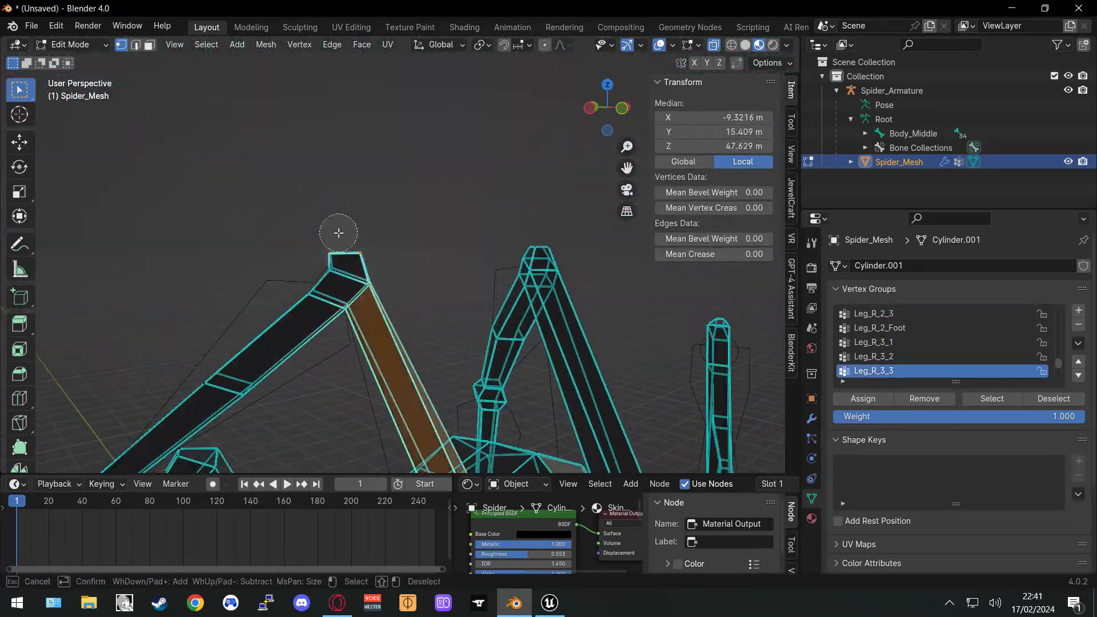
Assign the selected vertices to one of the fourth right leg's vertex groups and add another leg vertex to the selection
{"action": "scroll", "coordinate": [914, 343], "scroll_direction": "down", "scroll_amount": 4}
{"action": "left_click", "coordinate": [873, 356]}
{"action": "left_click", "coordinate": [862, 398]}
{"action": "middle_click_drag", "start_coordinate": [335, 297], "coordinate": [549, 217], "text": "shift"}
{"action": "left_click", "coordinate": [354, 354], "text": "shift"}
Make Leg_R_4_3 the active vertex group and clear the vertex selection
{"action": "left_click", "coordinate": [873, 371]}
{"action": "scroll", "coordinate": [914, 343], "scroll_direction": "down", "scroll_amount": 2}
{"action": "left_click", "coordinate": [873, 356]}
{"action": "key", "text": "alt+a"}
{"action": "middle_click_drag", "start_coordinate": [465, 303], "coordinate": [494, 358]}
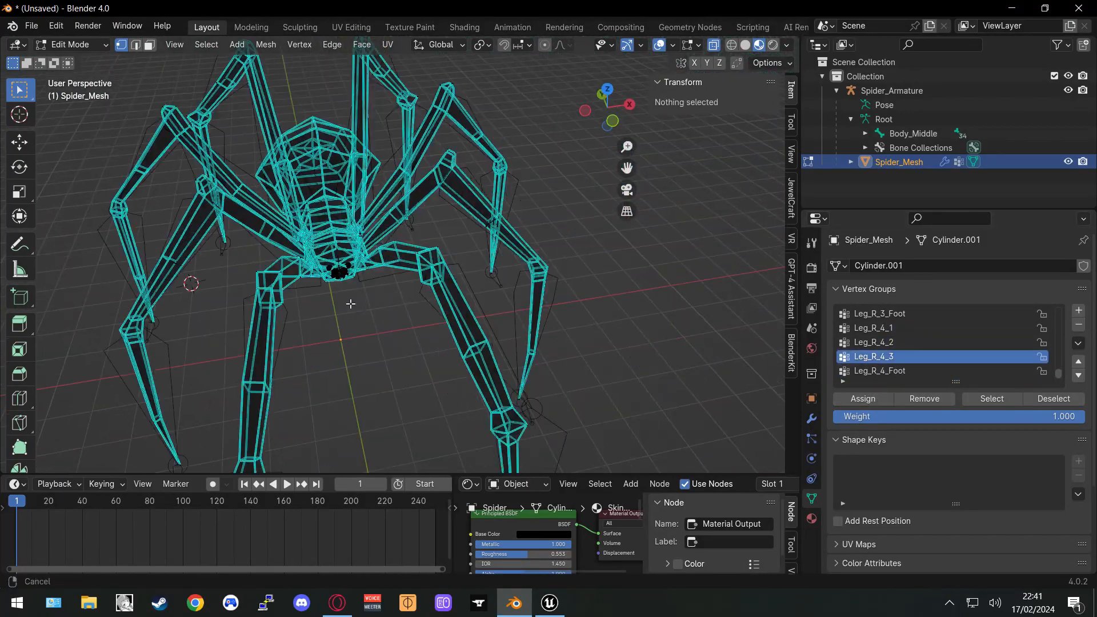
{"action": "scroll", "coordinate": [495, 358], "scroll_direction": "down", "scroll_amount": 2}
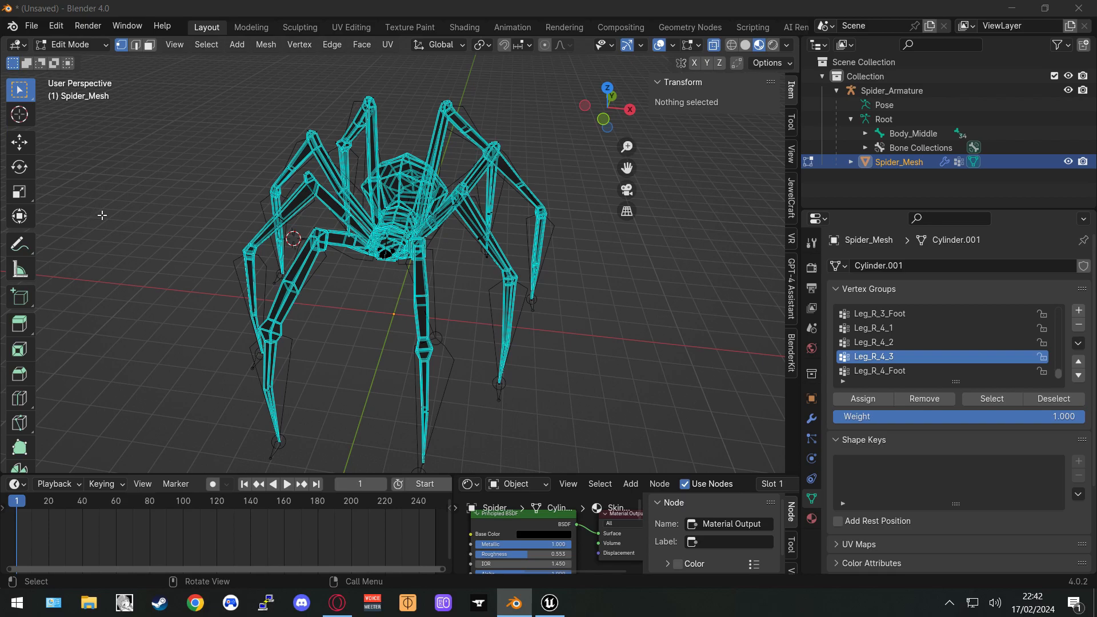
{"action": "middle_click_drag", "start_coordinate": [276, 221], "coordinate": [471, 267]}
{"action": "scroll", "coordinate": [471, 267], "scroll_direction": "up", "scroll_amount": 3}
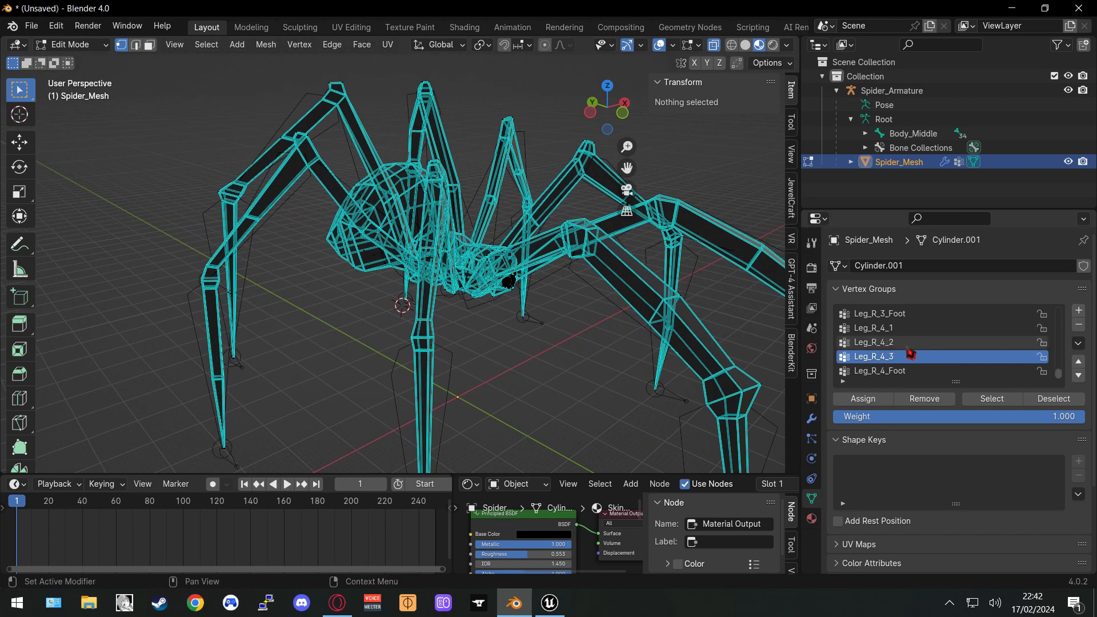
{"action": "middle_click_drag", "start_coordinate": [514, 297], "coordinate": [416, 298]}
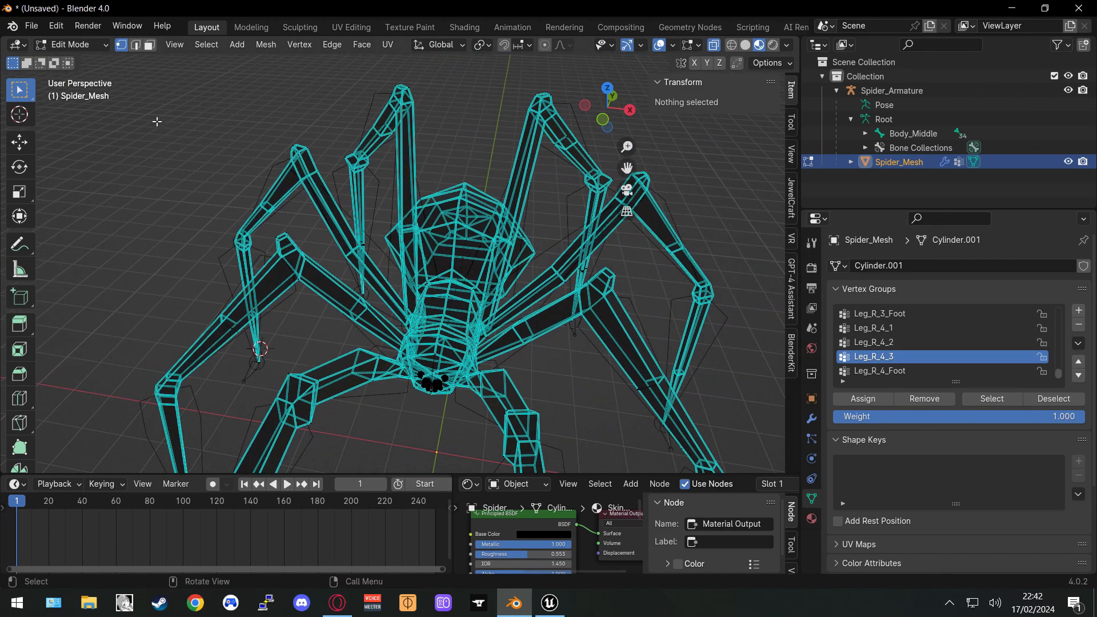
Return Spider_Mesh to Object Mode, deselect it and view the whole spider from the front
{"action": "left_click", "coordinate": [71, 44]}
{"action": "left_click", "coordinate": [63, 59]}
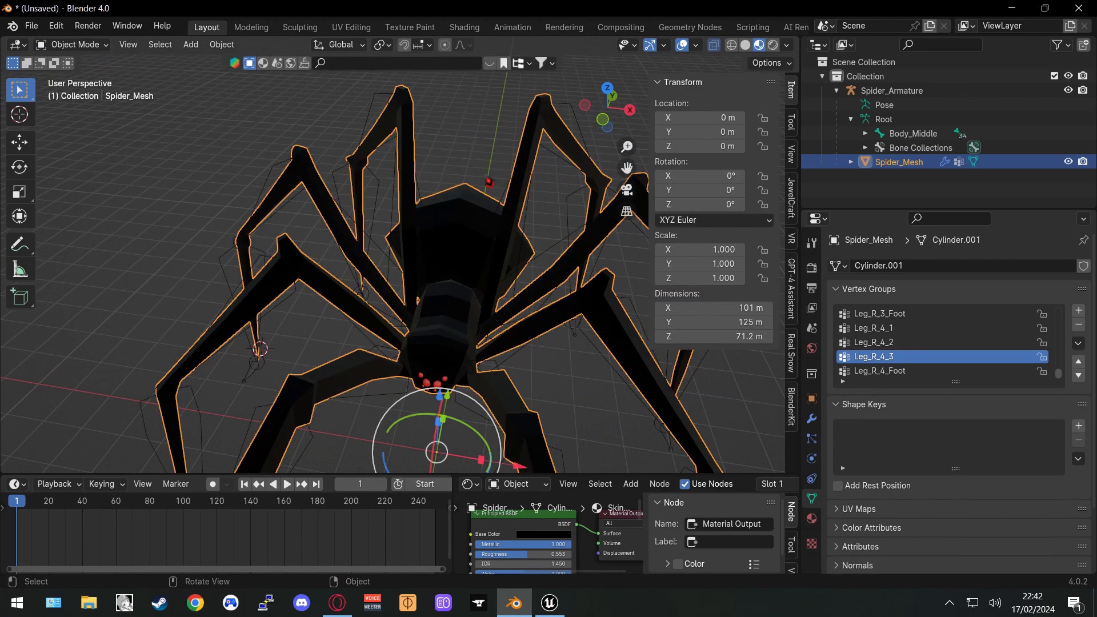
{"action": "left_click", "coordinate": [578, 210]}
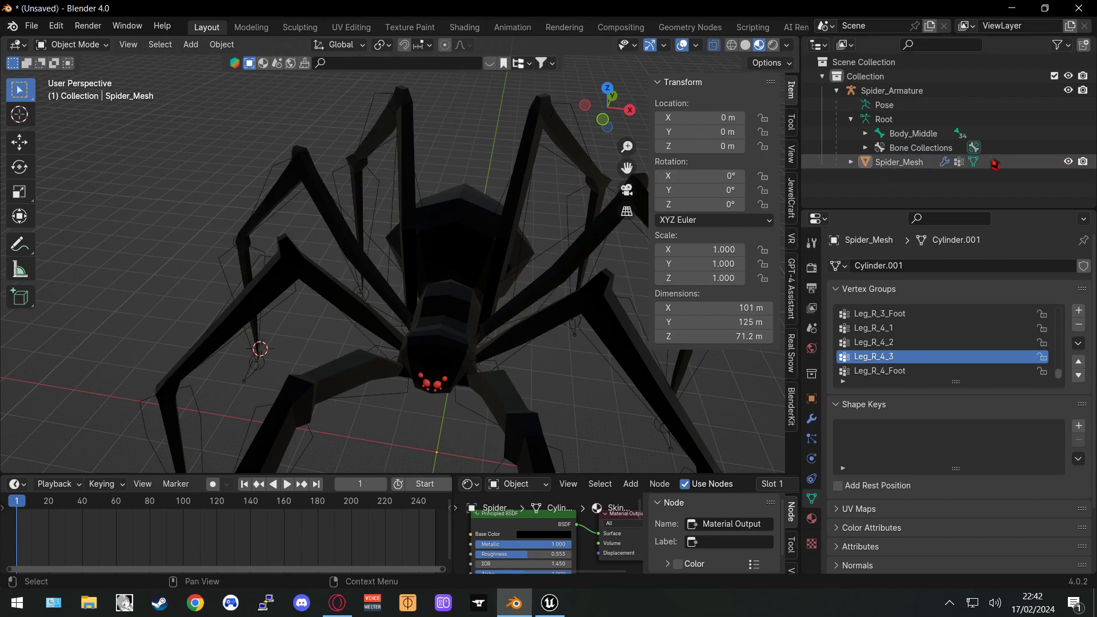
{"action": "middle_click_drag", "start_coordinate": [566, 256], "coordinate": [422, 314]}
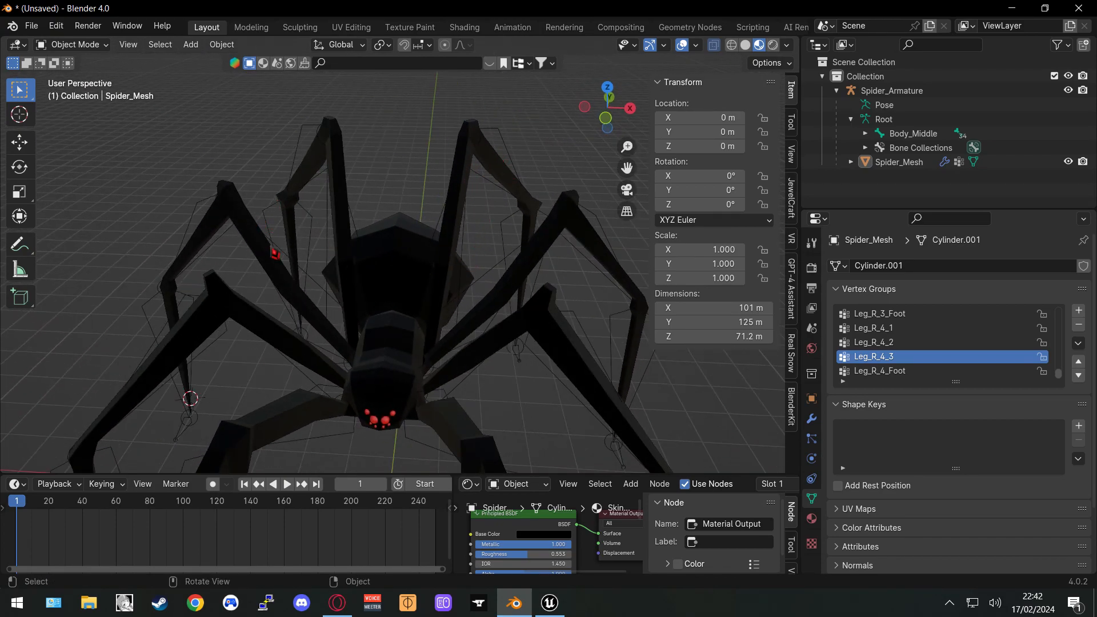
{"action": "middle_click_drag", "start_coordinate": [483, 187], "coordinate": [571, 230]}
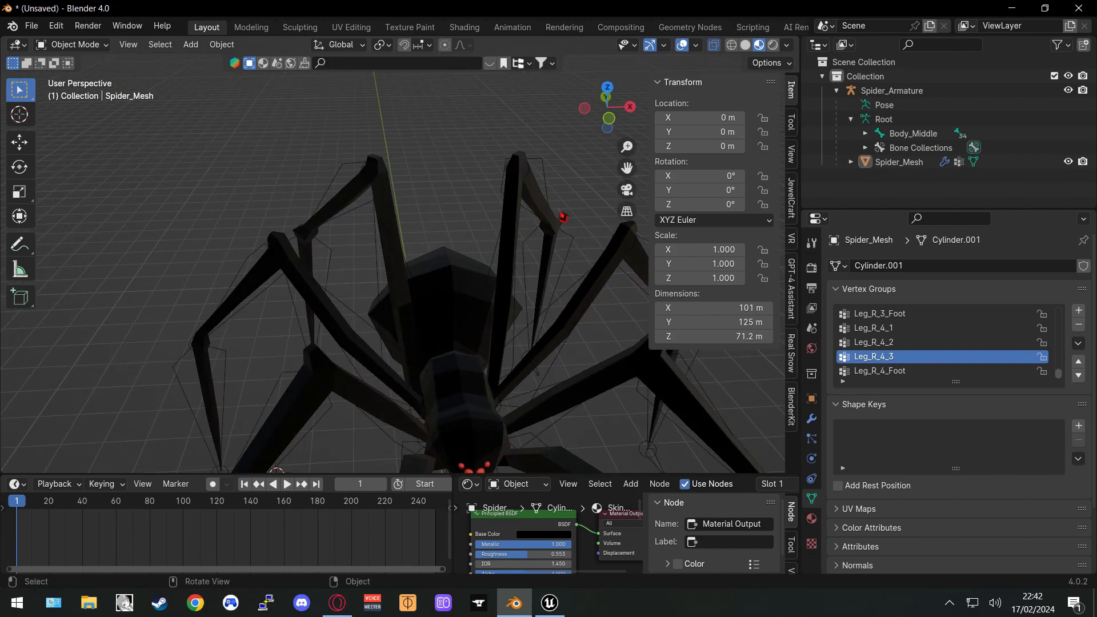
{"action": "middle_click_drag", "start_coordinate": [366, 254], "coordinate": [372, 262]}
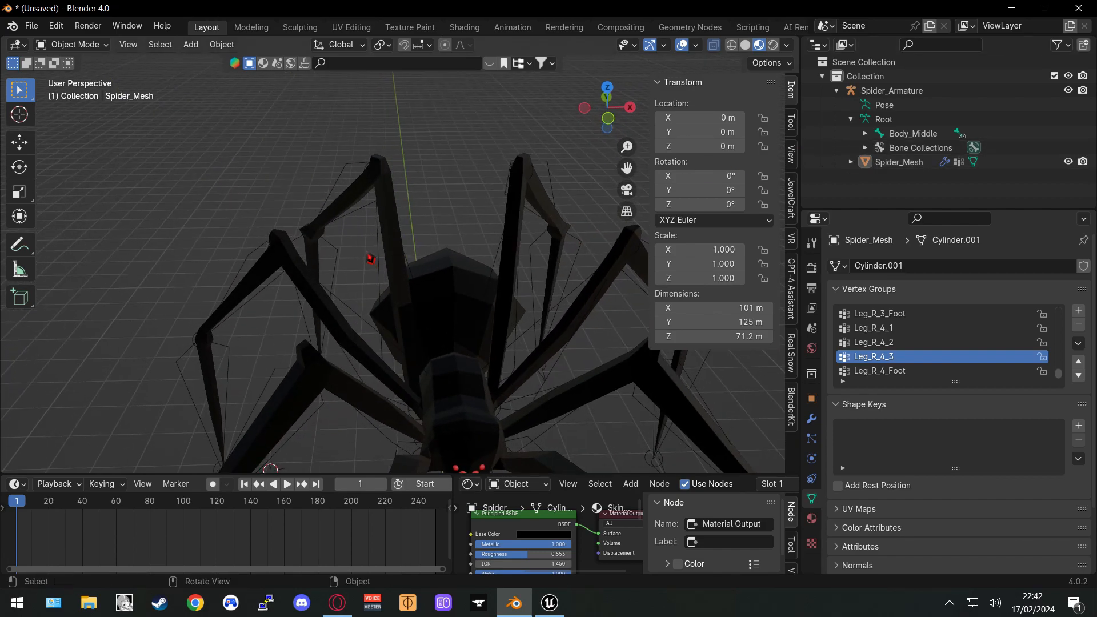
Put Spider_Armature into Pose Mode, show the bone properties and switch the viewport to wireframe shading
{"action": "left_click", "coordinate": [334, 232]}
{"action": "left_click", "coordinate": [73, 44]}
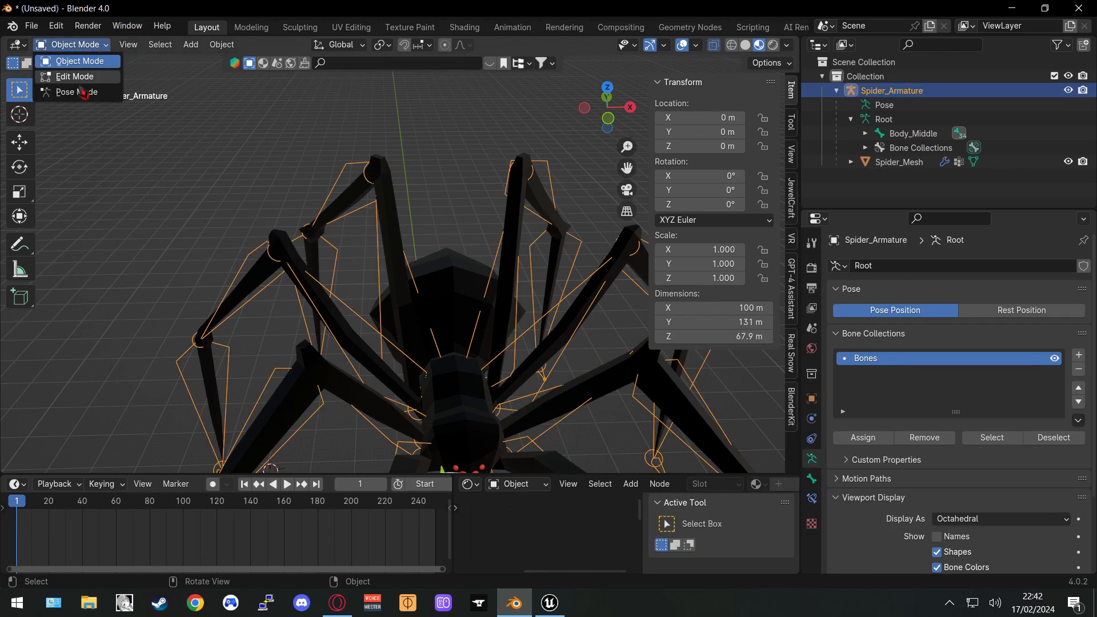
{"action": "left_click", "coordinate": [84, 96]}
{"action": "scroll", "coordinate": [314, 196], "scroll_direction": "down", "scroll_amount": 2}
{"action": "middle_click_drag", "start_coordinate": [313, 196], "coordinate": [467, 213]}
{"action": "middle_click_drag", "start_coordinate": [640, 333], "coordinate": [454, 263], "text": "shift"}
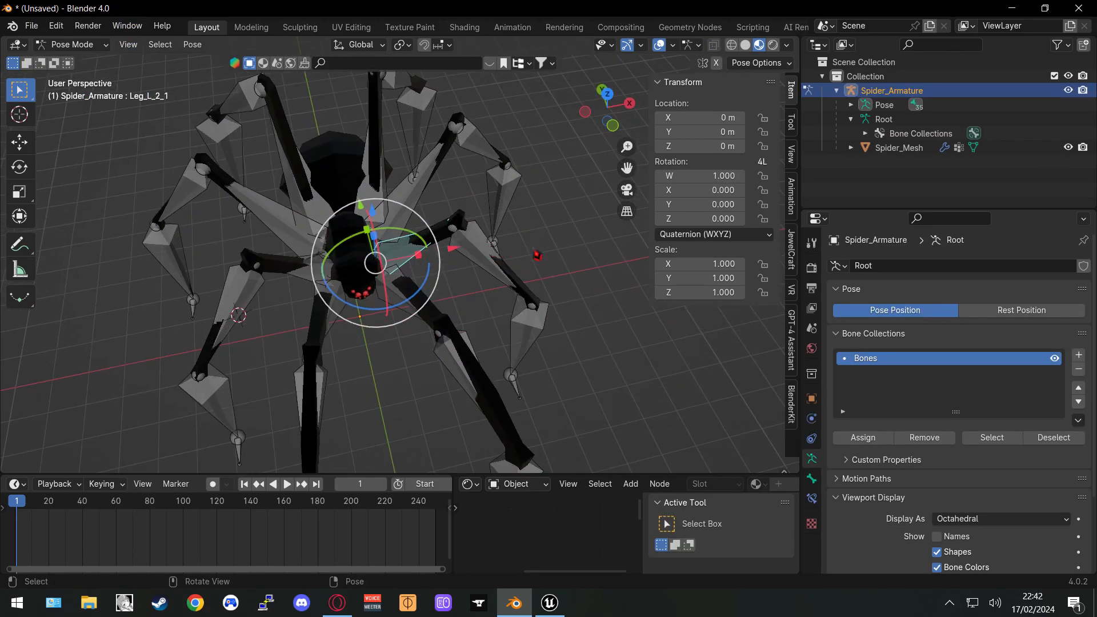
{"action": "left_click", "coordinate": [812, 478]}
{"action": "middle_click_drag", "start_coordinate": [542, 286], "coordinate": [562, 268]}
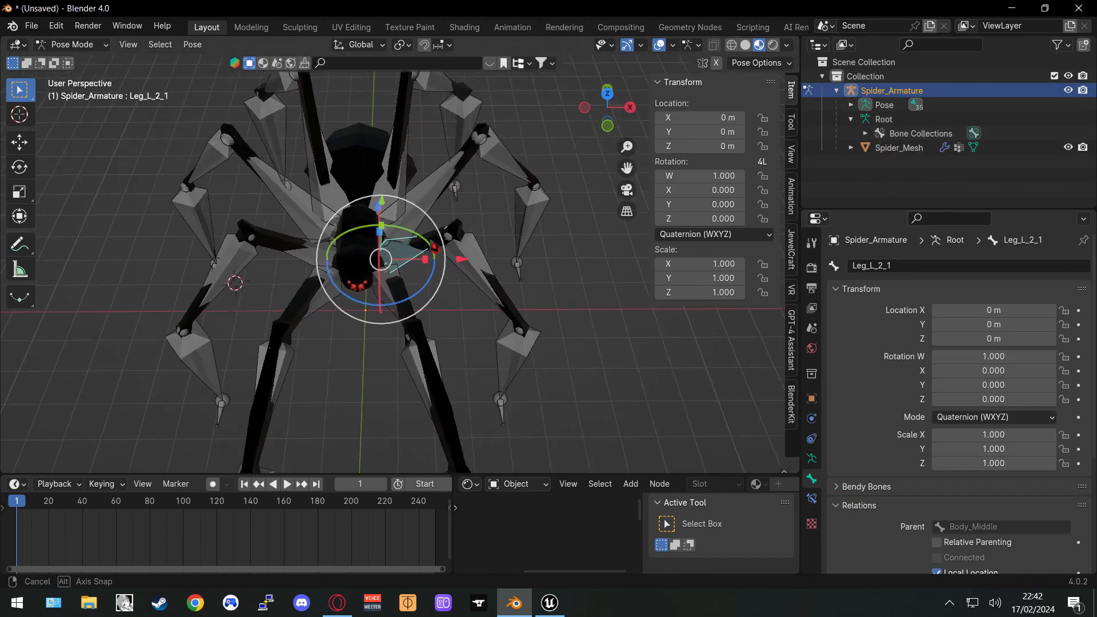
{"action": "middle_click_drag", "start_coordinate": [436, 246], "coordinate": [426, 248]}
{"action": "scroll", "coordinate": [425, 248], "scroll_direction": "up", "scroll_amount": 3}
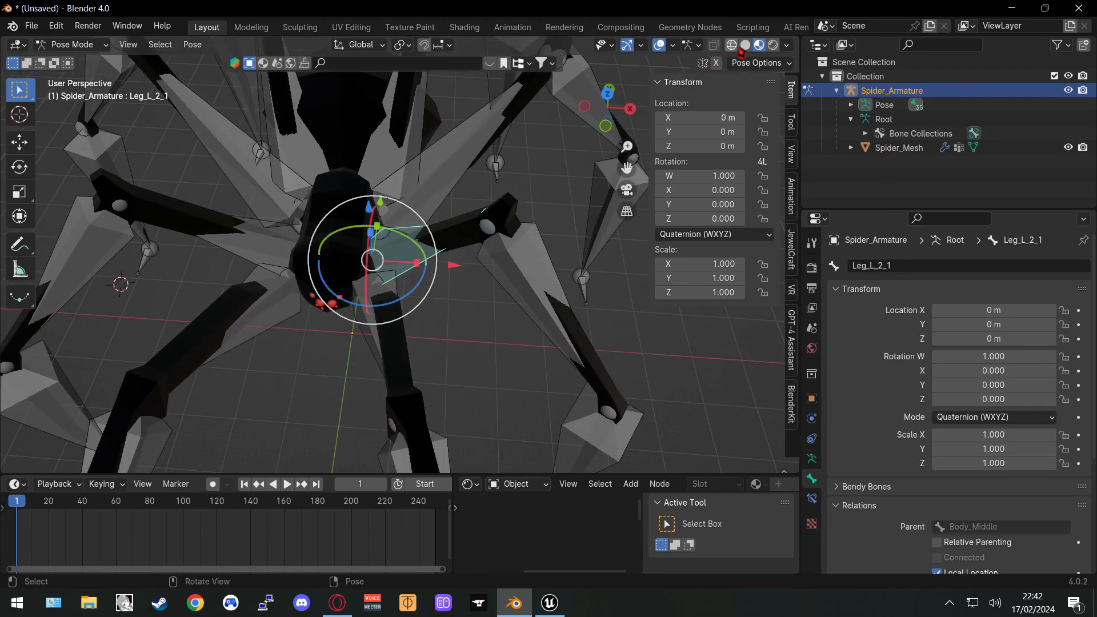
{"action": "left_click", "coordinate": [733, 48]}
Test-move the Body_Middle bone and cancel, checking that the whole spider follows it
{"action": "left_click", "coordinate": [345, 199]}
{"action": "middle_click_drag", "start_coordinate": [490, 213], "coordinate": [452, 175]}
{"action": "key", "text": "g"}
{"action": "right_click", "coordinate": [399, 189]}
{"action": "middle_click_drag", "start_coordinate": [457, 267], "coordinate": [499, 250]}
{"action": "scroll", "coordinate": [499, 250], "scroll_direction": "down", "scroll_amount": 3}
{"action": "key", "text": "g"}
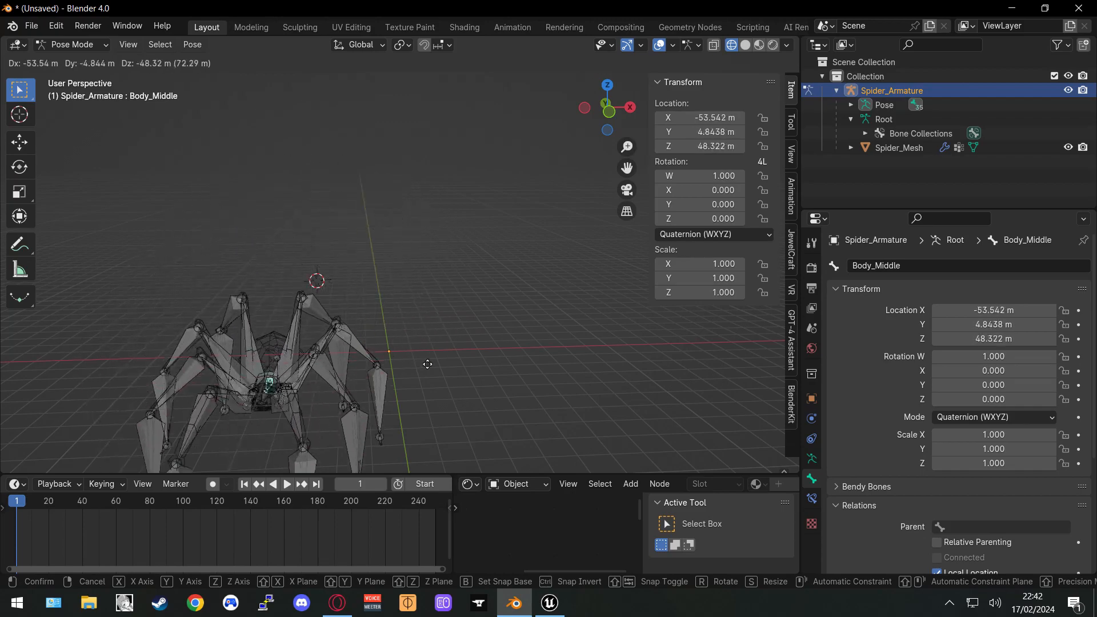
{"action": "right_click", "coordinate": [506, 299]}
Test-rotate the Body_Back bone and cancel the rotation
{"action": "middle_click_drag", "start_coordinate": [506, 299], "coordinate": [459, 264]}
{"action": "scroll", "coordinate": [487, 234], "scroll_direction": "up", "scroll_amount": 5}
{"action": "left_click", "coordinate": [410, 186]}
{"action": "middle_click_drag", "start_coordinate": [468, 184], "coordinate": [407, 187]}
{"action": "key", "text": "r"}
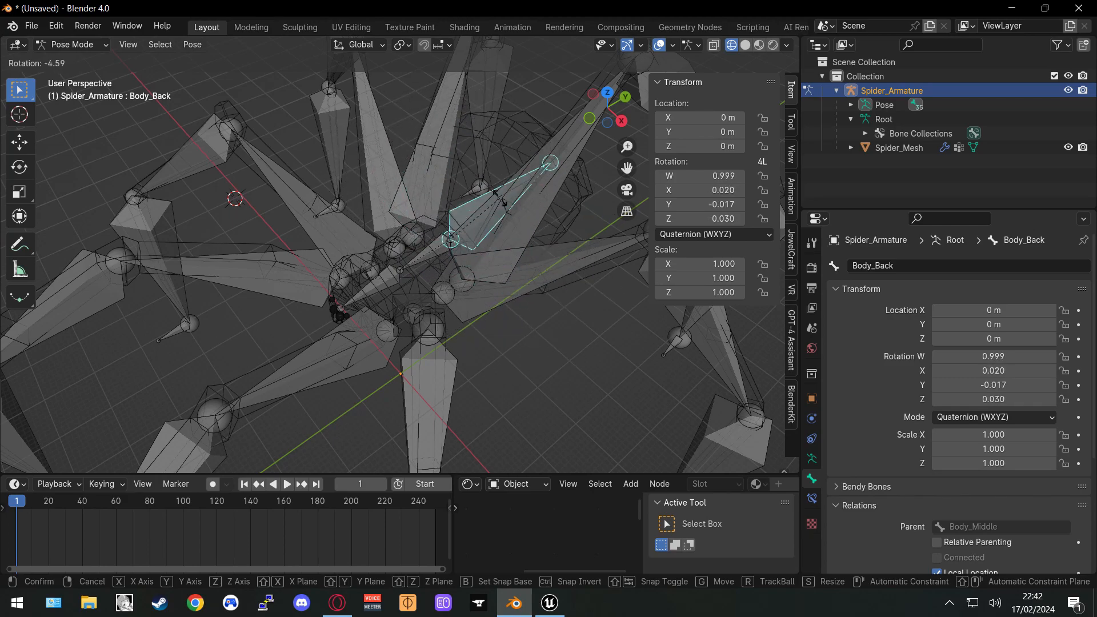
{"action": "key", "text": "Escape"}
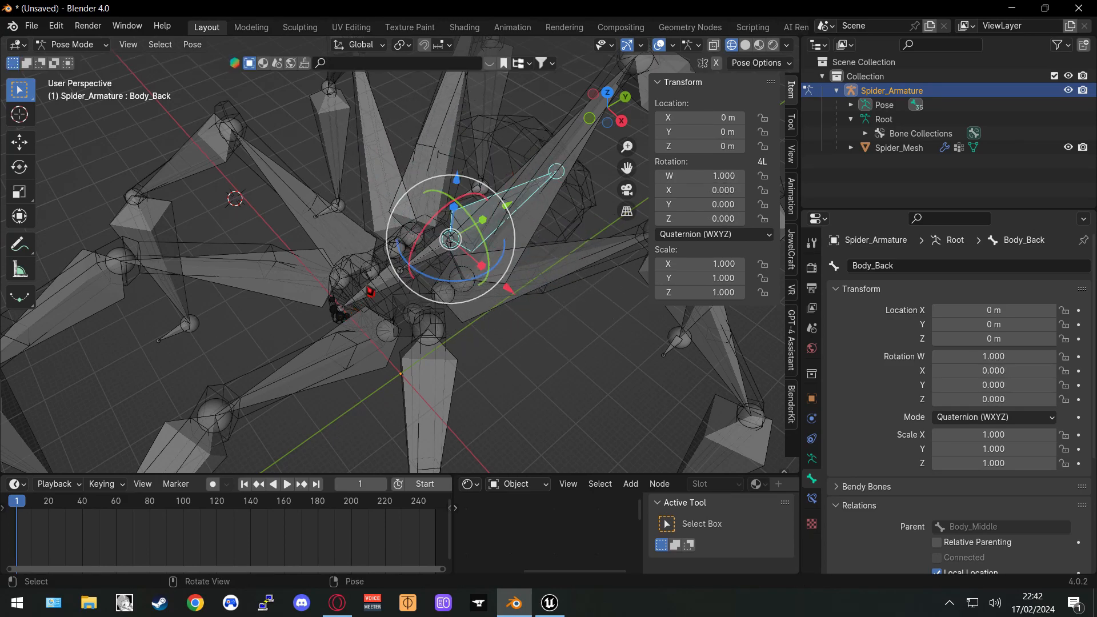
Test-rotate the Body_Front bone and cancel the rotation
{"action": "left_click", "coordinate": [381, 288]}
{"action": "middle_click_drag", "start_coordinate": [446, 253], "coordinate": [431, 247]}
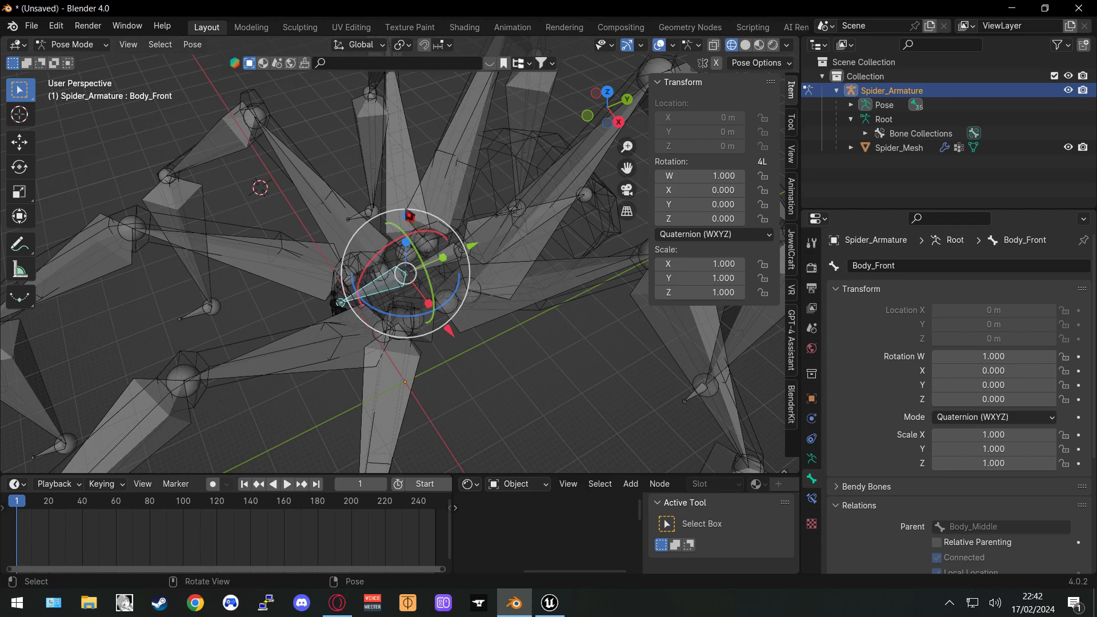
{"action": "key", "text": "r"}
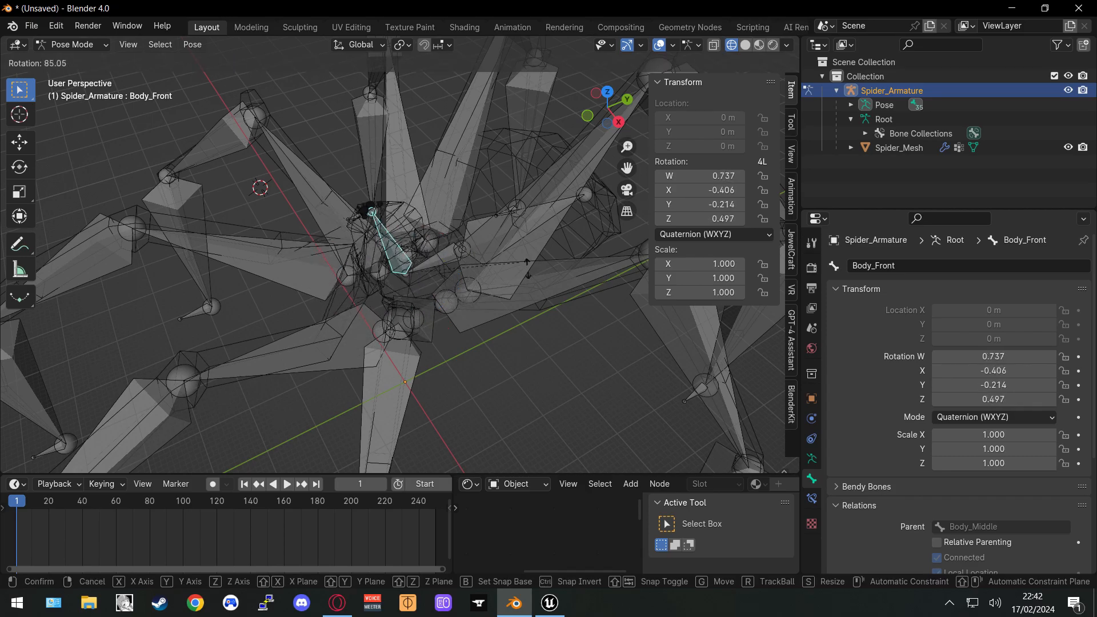
{"action": "right_click", "coordinate": [530, 393]}
{"action": "middle_click_drag", "start_coordinate": [448, 321], "coordinate": [602, 299]}
{"action": "middle_click_drag", "start_coordinate": [520, 333], "coordinate": [497, 318]}
{"action": "scroll", "coordinate": [592, 315], "scroll_direction": "down", "scroll_amount": 3}
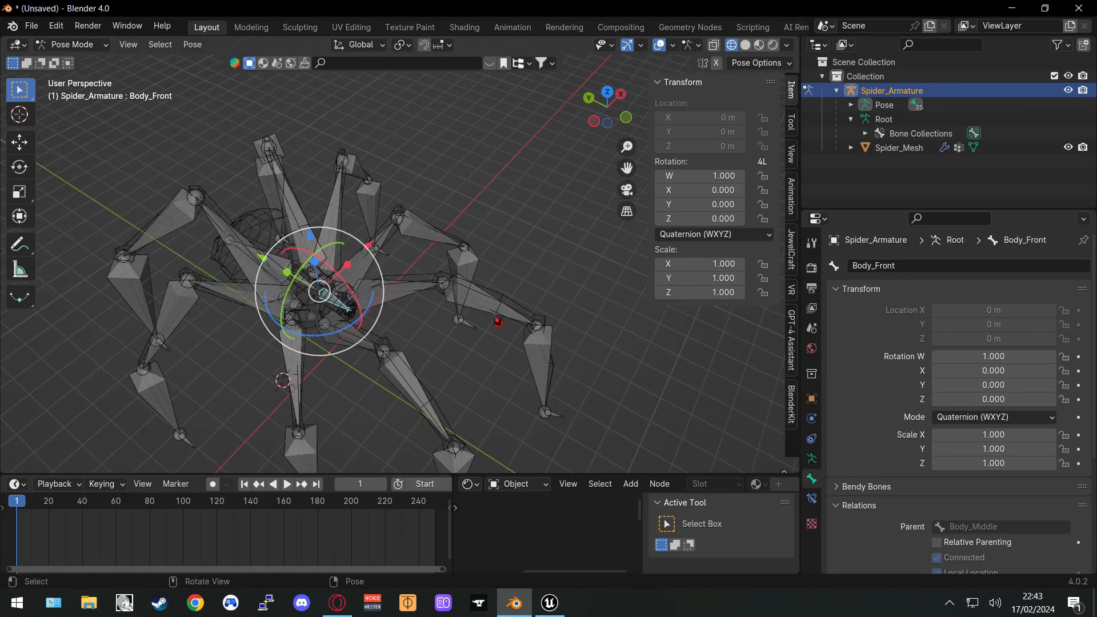
Test-rotate the first left leg's bones from Leg_L_1_1 to Leg_L_1_3, restoring the pose each time
{"action": "scroll", "coordinate": [400, 304], "scroll_direction": "up", "scroll_amount": 1}
{"action": "left_click", "coordinate": [394, 304]}
{"action": "key", "text": "r"}
{"action": "right_click", "coordinate": [523, 324]}
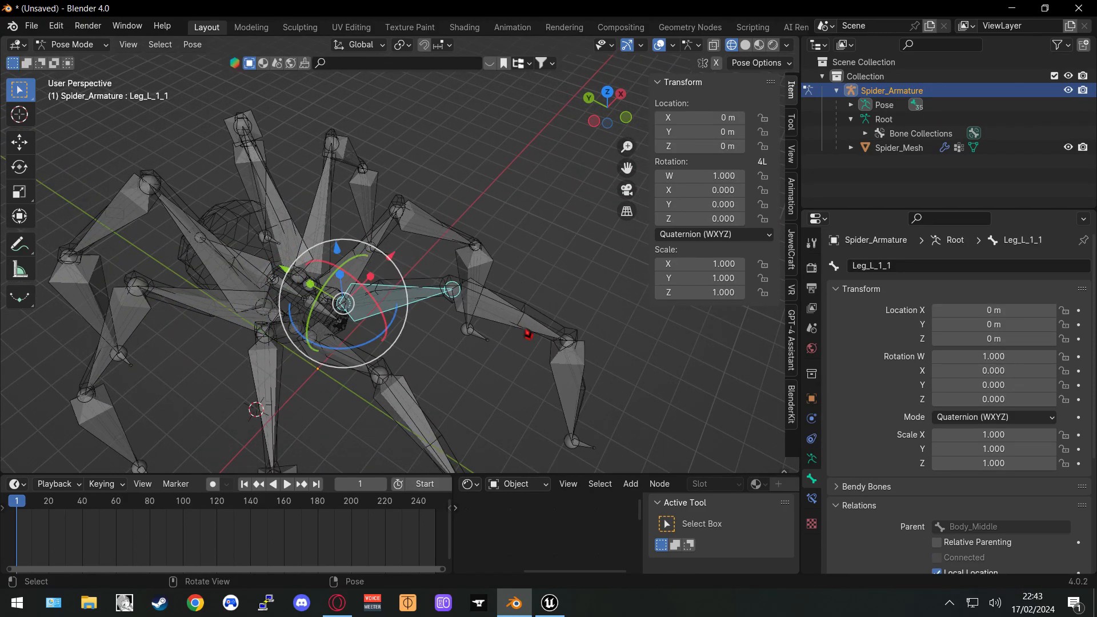
{"action": "left_click", "coordinate": [527, 326]}
{"action": "key", "text": "r"}
{"action": "left_click", "coordinate": [557, 281]}
{"action": "left_click", "coordinate": [576, 376]}
{"action": "key", "text": "r"}
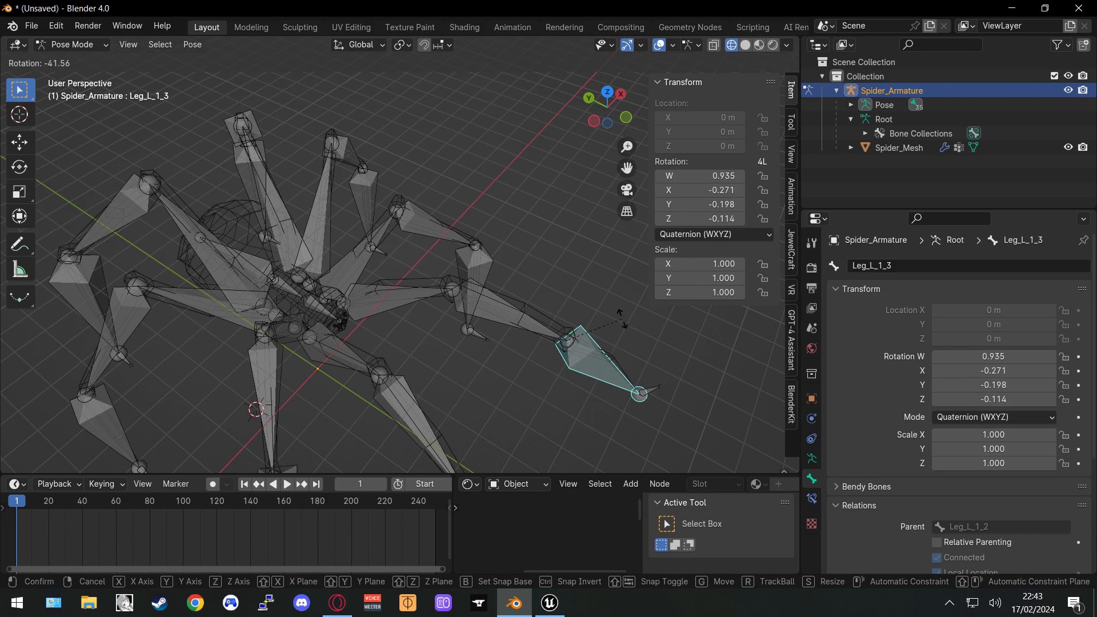
{"action": "right_click", "coordinate": [609, 352]}
Test-rotate further upper leg bones, including Leg_R_4_1, and cancel each rotation
{"action": "left_click", "coordinate": [354, 275]}
{"action": "key", "text": "r"}
{"action": "right_click", "coordinate": [343, 240]}
{"action": "left_click", "coordinate": [323, 200]}
{"action": "key", "text": "r"}
{"action": "right_click", "coordinate": [303, 197]}
{"action": "right_click", "coordinate": [312, 183]}
{"action": "middle_click_drag", "start_coordinate": [474, 149], "coordinate": [345, 150]}
{"action": "left_click", "coordinate": [320, 136]}
{"action": "key", "text": "r"}
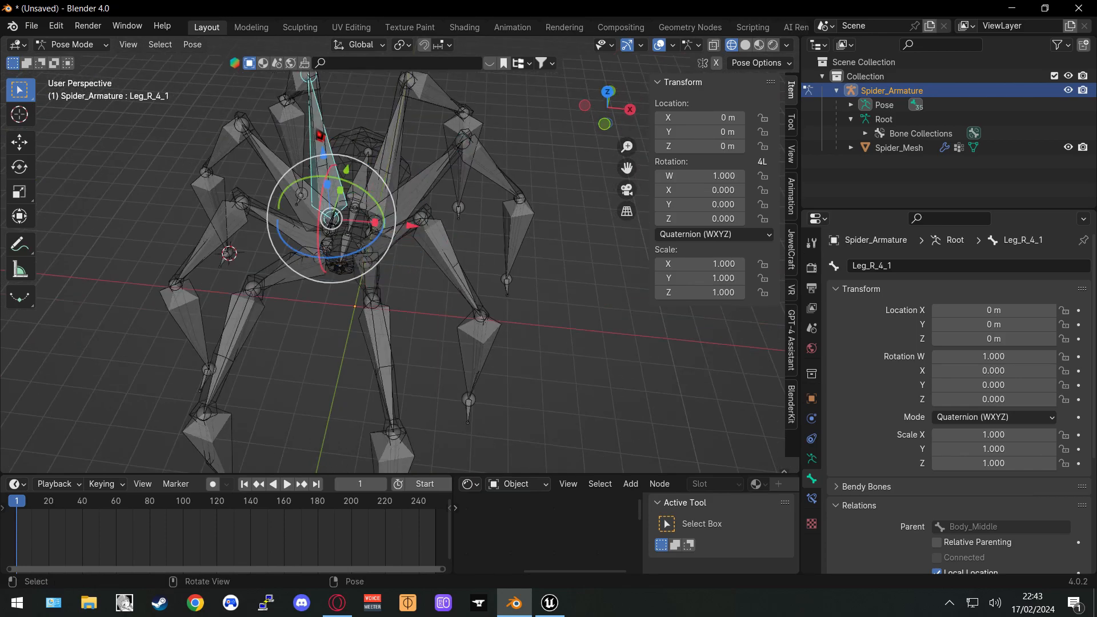
{"action": "right_click", "coordinate": [360, 127]}
Test-rotate bones of the remaining right legs, including Leg_R_2_2 and Leg_R_1_2, and cancel each rotation
{"action": "left_click", "coordinate": [277, 173]}
{"action": "key", "text": "r"}
{"action": "right_click", "coordinate": [305, 178]}
{"action": "left_click", "coordinate": [213, 248]}
{"action": "key", "text": "r"}
{"action": "right_click", "coordinate": [247, 321]}
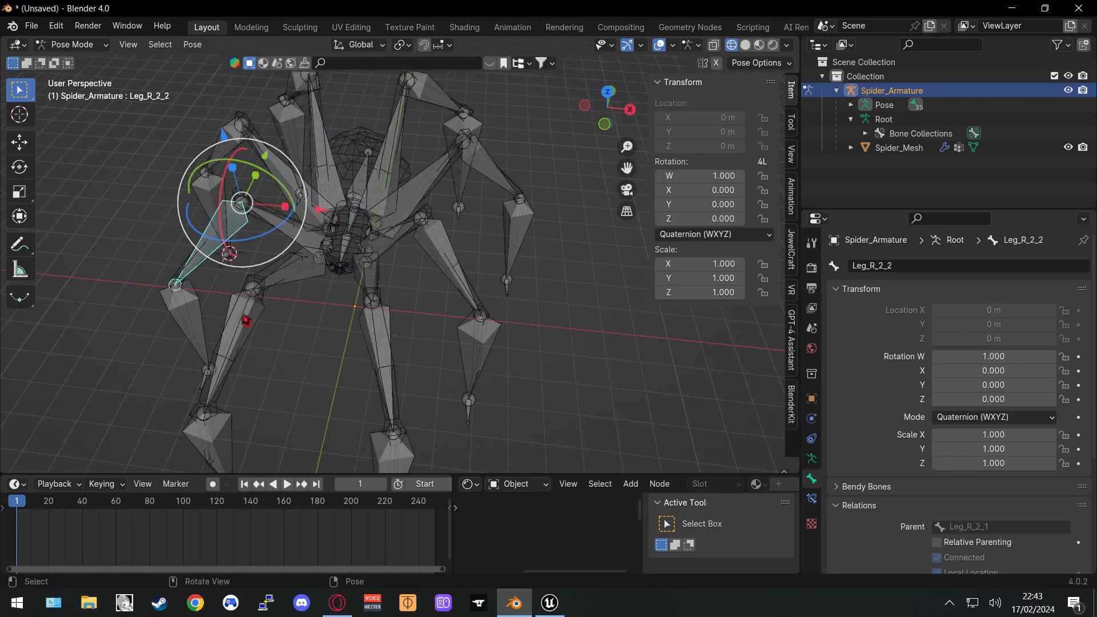
{"action": "left_click", "coordinate": [246, 320]}
{"action": "key", "text": "r"}
{"action": "right_click", "coordinate": [282, 298]}
Return Spider_Armature to Object Mode and deselect it
{"action": "scroll", "coordinate": [371, 339], "scroll_direction": "down", "scroll_amount": 4}
{"action": "middle_click_drag", "start_coordinate": [416, 363], "coordinate": [505, 308]}
{"action": "key", "text": "Tab"}
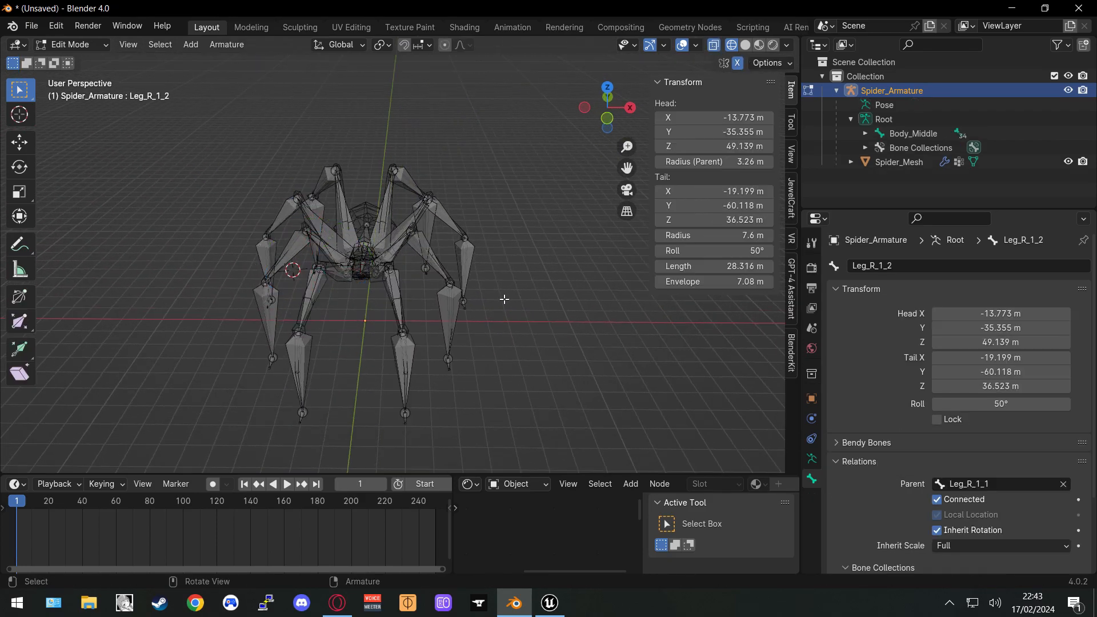
{"action": "middle_click_drag", "start_coordinate": [386, 275], "coordinate": [426, 277]}
{"action": "scroll", "coordinate": [426, 277], "scroll_direction": "up", "scroll_amount": 3}
{"action": "left_click", "coordinate": [85, 46]}
{"action": "left_click", "coordinate": [93, 64]}
{"action": "scroll", "coordinate": [446, 181], "scroll_direction": "down", "scroll_amount": 2}
{"action": "left_click", "coordinate": [552, 204]}
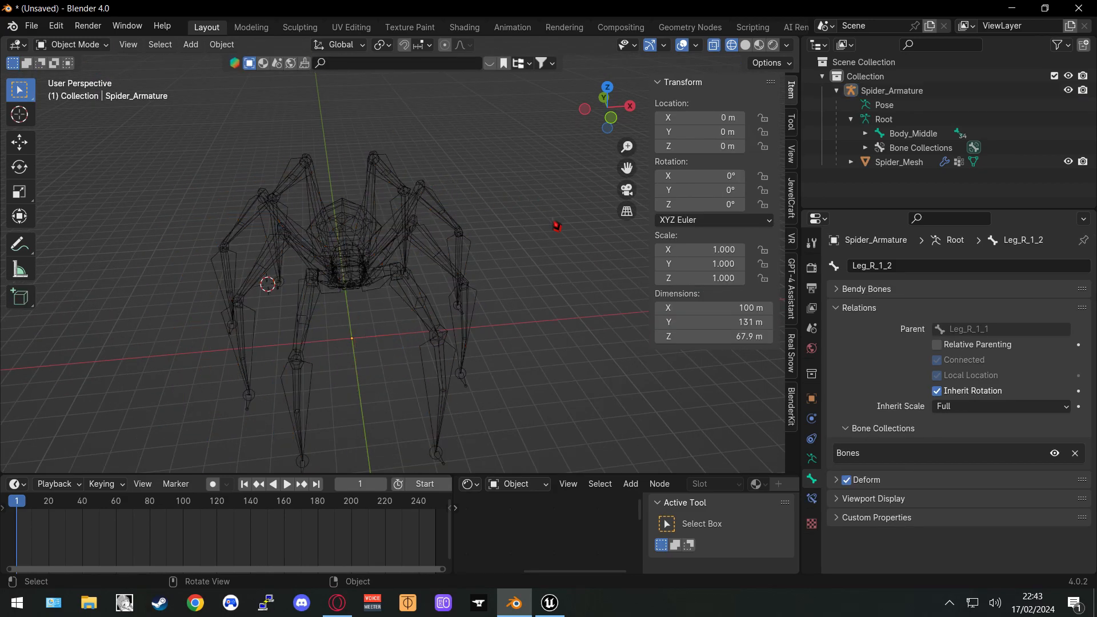
{"action": "left_click", "coordinate": [103, 47]}
{"action": "left_click", "coordinate": [106, 61]}
{"action": "middle_click_drag", "start_coordinate": [470, 148], "coordinate": [413, 139]}
Switch the viewport shading to Material Preview and view the whole spider from the front
{"action": "left_click", "coordinate": [745, 44]}
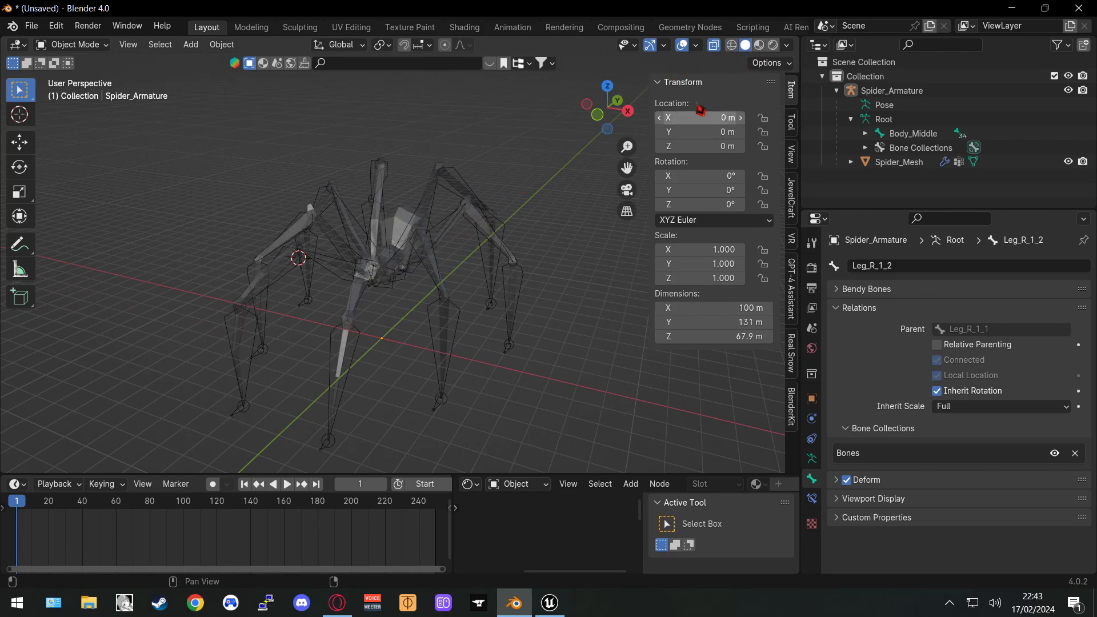
{"action": "left_click", "coordinate": [758, 44]}
{"action": "scroll", "coordinate": [478, 204], "scroll_direction": "up", "scroll_amount": 2}
{"action": "mouse_move", "coordinate": [444, 239]}
{"action": "middle_mouse_down"}
{"action": "mouse_move", "coordinate": [497, 230]}
{"action": "mouse_move", "coordinate": [498, 214]}
{"action": "mouse_move", "coordinate": [457, 199]}
{"action": "mouse_move", "coordinate": [437, 234]}
{"action": "mouse_move", "coordinate": [415, 243]}
{"action": "mouse_move", "coordinate": [436, 232]}
{"action": "middle_mouse_up"}
{"action": "scroll", "coordinate": [441, 237], "scroll_direction": "down", "scroll_amount": 2}
{"action": "middle_click_drag", "start_coordinate": [504, 270], "coordinate": [502, 231]}
Select both Spider_Armature and Spider_Mesh
{"action": "left_click", "coordinate": [906, 93]}
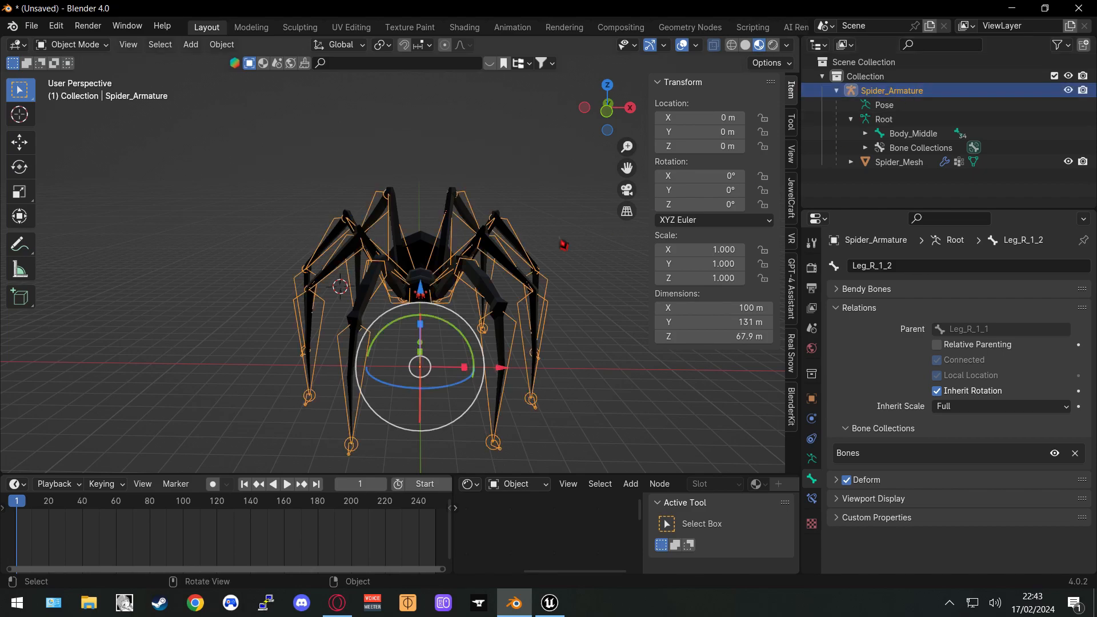
{"action": "middle_click_drag", "start_coordinate": [620, 234], "coordinate": [580, 282]}
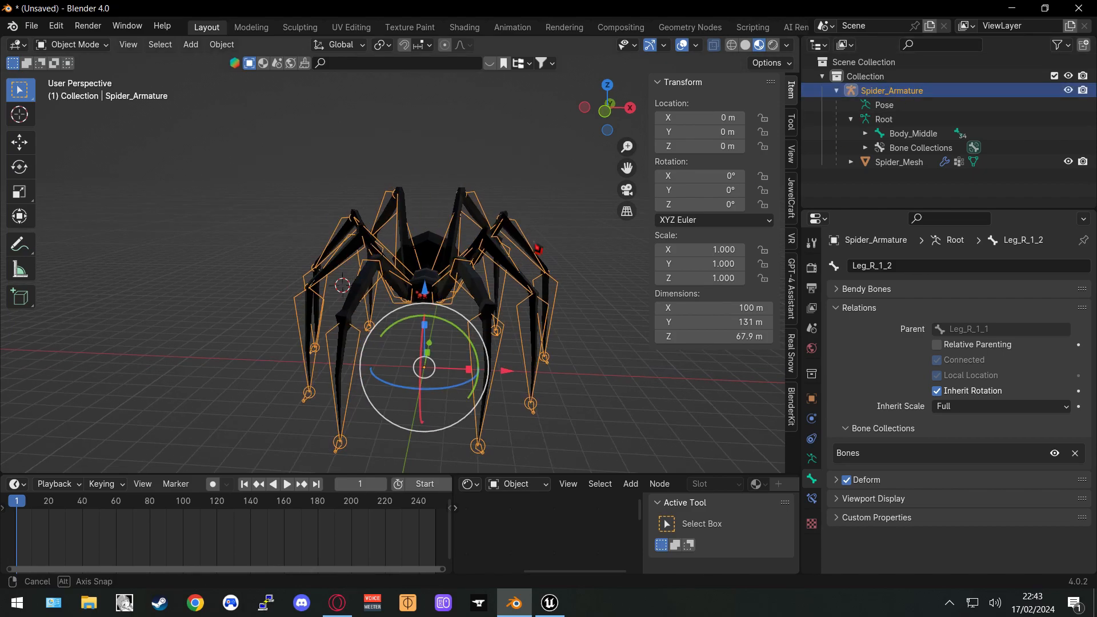
{"action": "left_click", "coordinate": [891, 170], "text": "shift"}
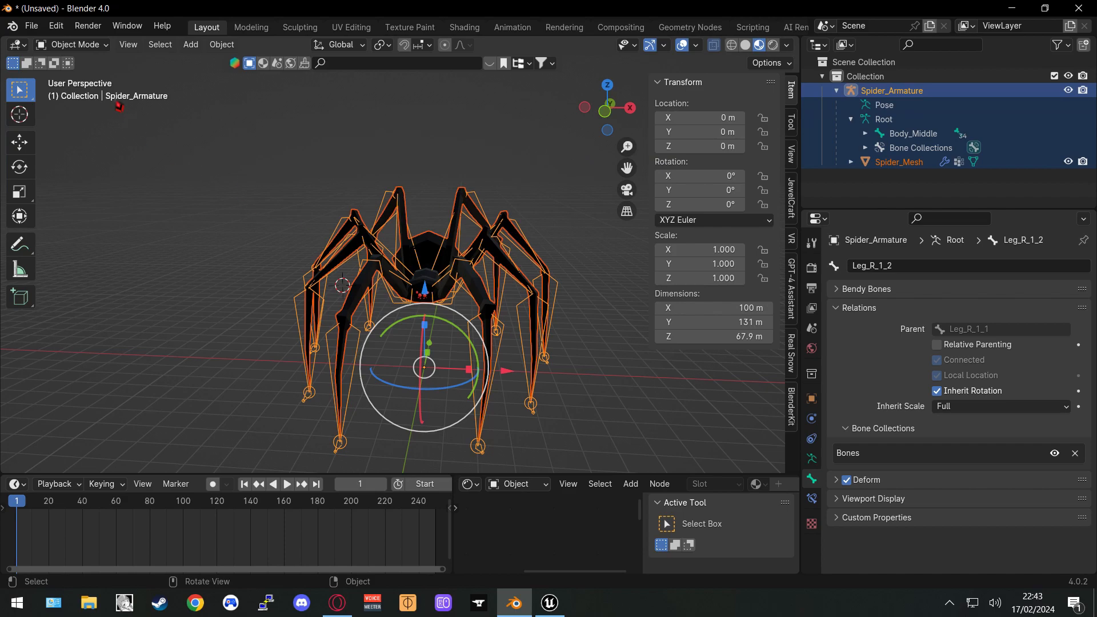
Start an FBX export and choose the existing Test.fbx in the Objects folder as the target file
{"action": "left_click", "coordinate": [31, 26]}
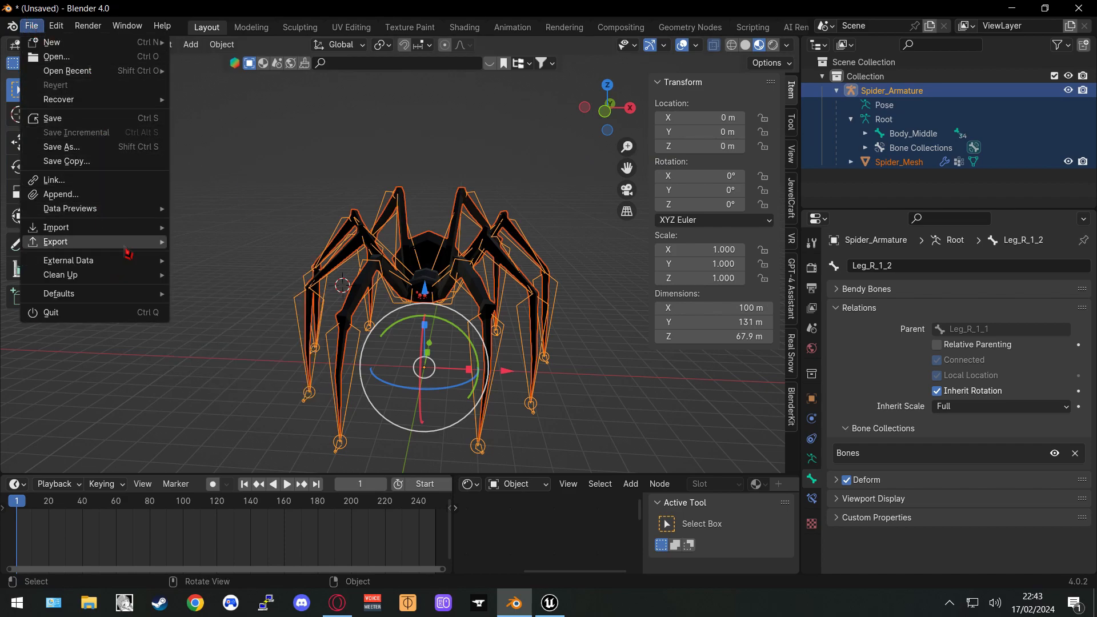
{"action": "mouse_move", "coordinate": [128, 244]}
{"action": "left_click", "coordinate": [219, 371]}
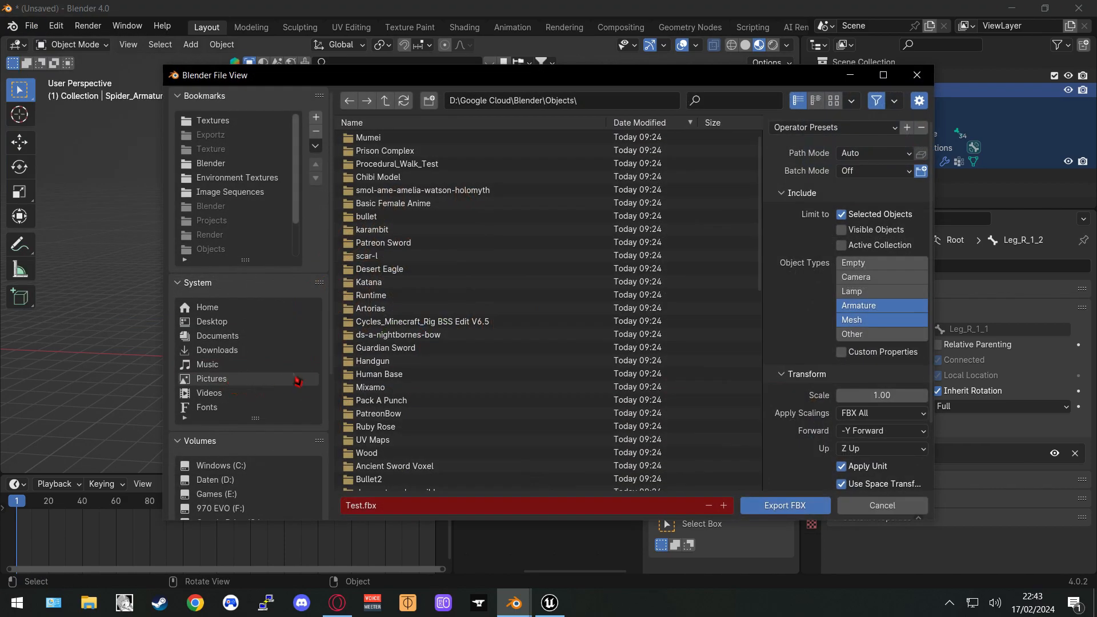
{"action": "scroll", "coordinate": [491, 320], "scroll_direction": "down", "scroll_amount": 10}
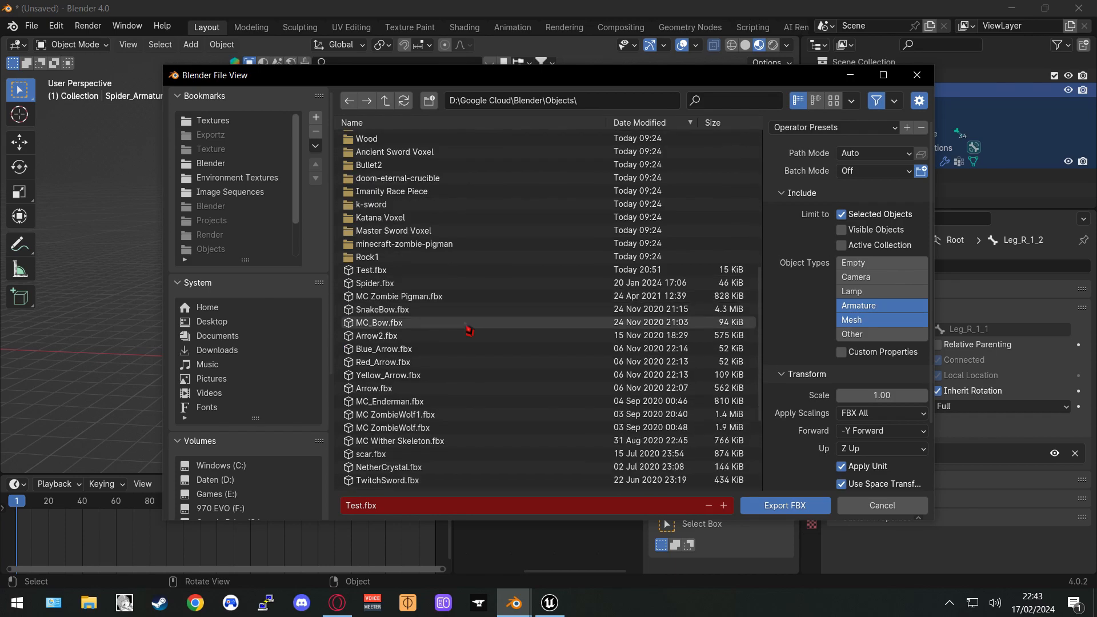
{"action": "left_click", "coordinate": [383, 272]}
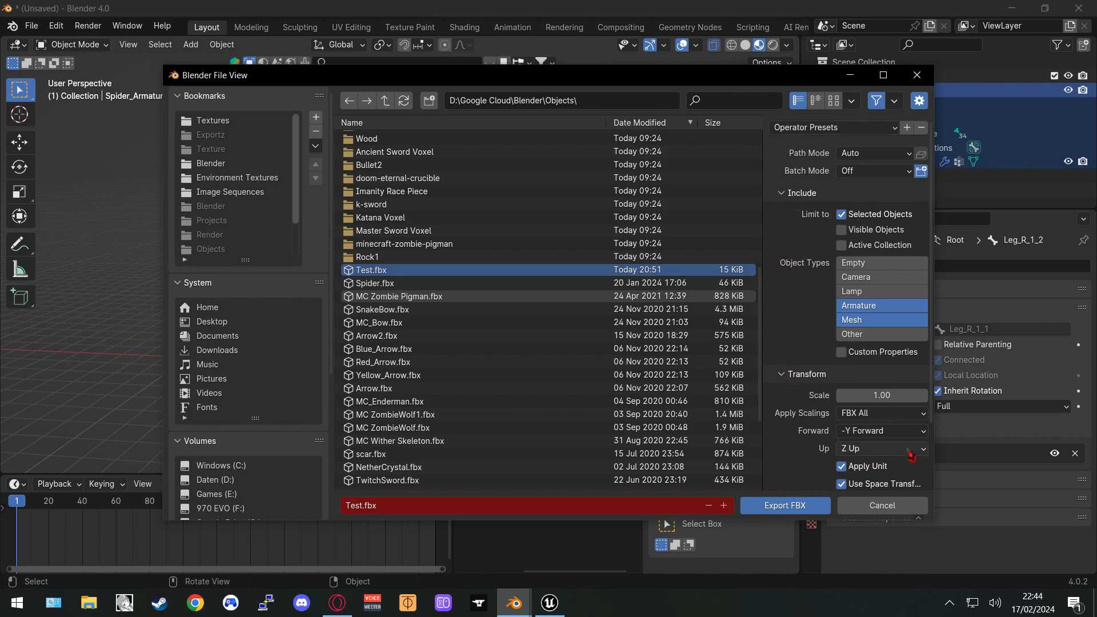
Restore the default FBX export settings, limit the export to selected objects and include only the Armature and Mesh object types
{"action": "left_click", "coordinate": [838, 129]}
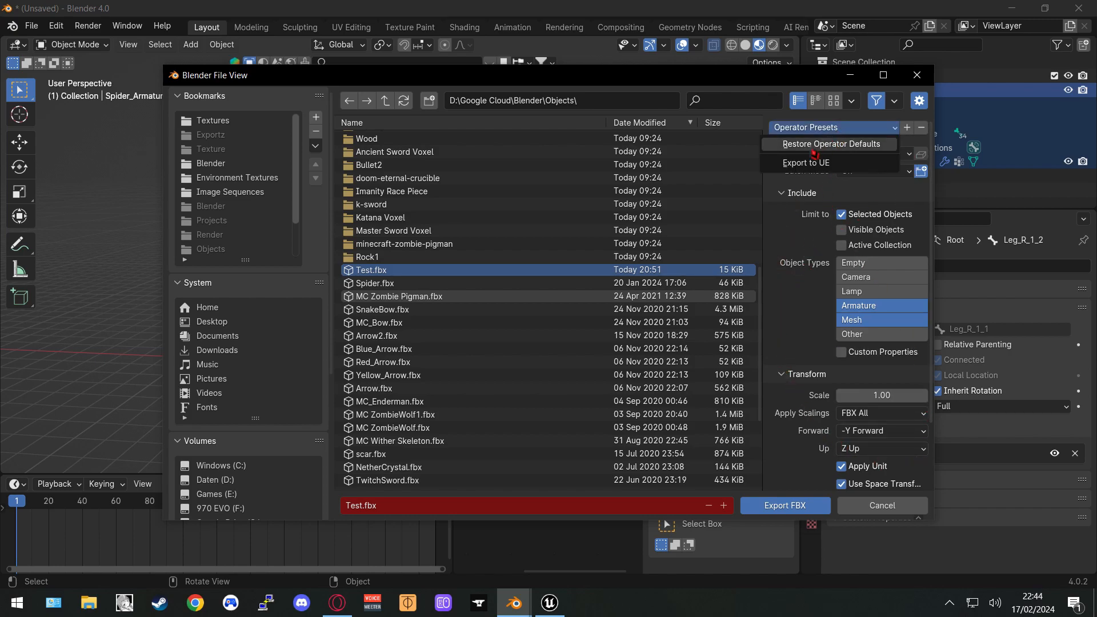
{"action": "left_click", "coordinate": [814, 145]}
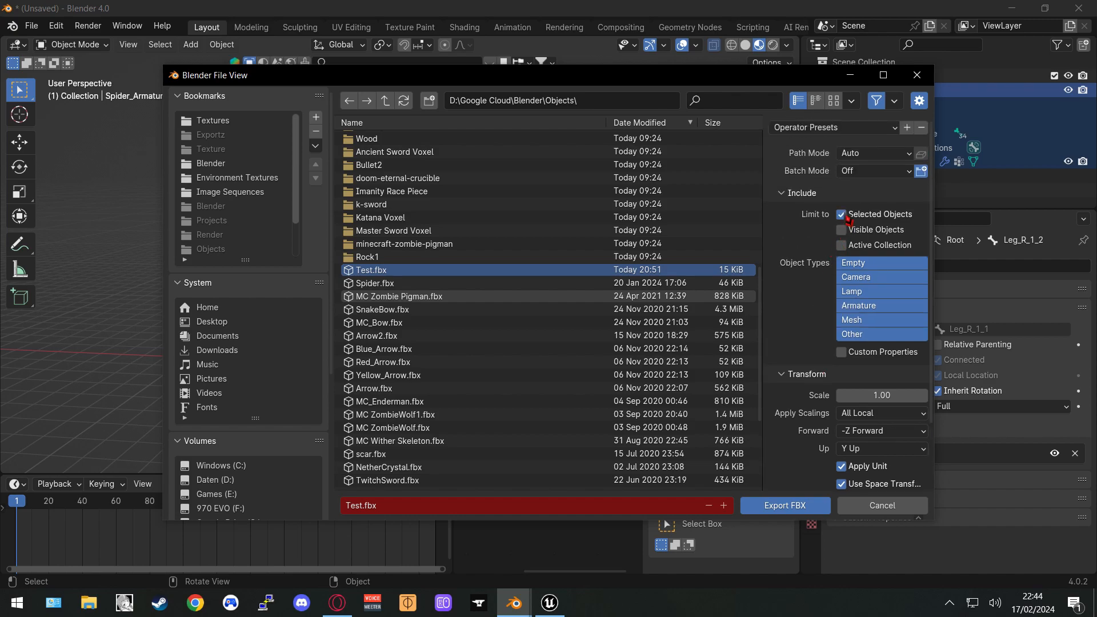
{"action": "left_click", "coordinate": [850, 318]}
{"action": "left_click", "coordinate": [856, 305], "text": "shift"}
{"action": "scroll", "coordinate": [834, 326], "scroll_direction": "down", "scroll_amount": 3}
{"action": "scroll", "coordinate": [828, 329], "scroll_direction": "up", "scroll_amount": 3}
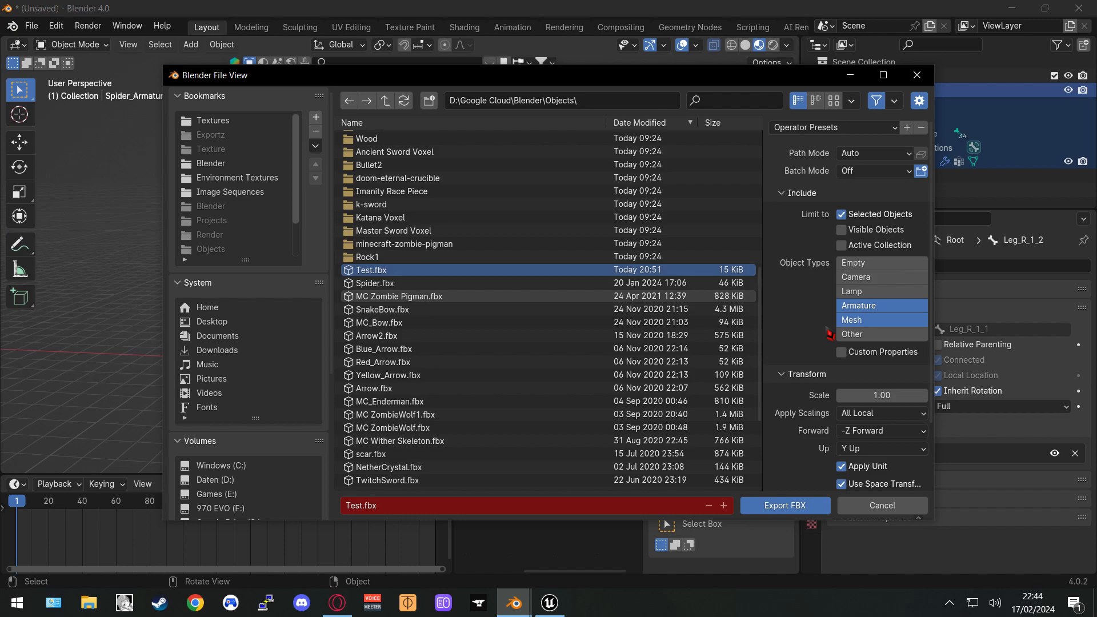
Load the saved operator preset that uses FBX All scalings, -Y Forward, Z Up and no baked animation
{"action": "scroll", "coordinate": [829, 335], "scroll_direction": "down", "scroll_amount": 2}
{"action": "scroll", "coordinate": [829, 337], "scroll_direction": "down", "scroll_amount": 1}
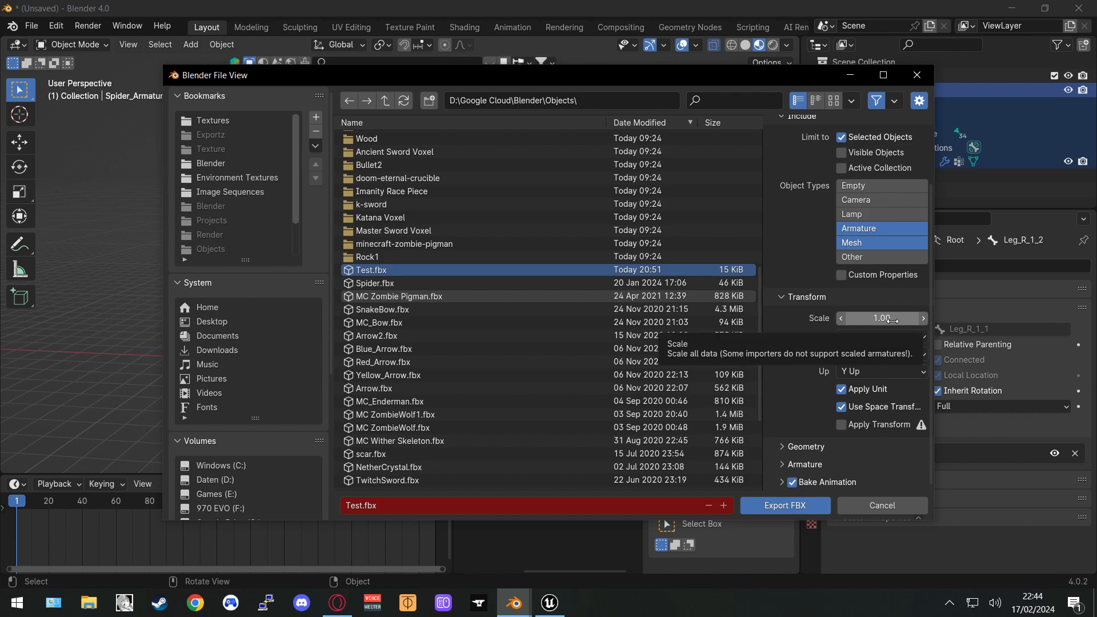
{"action": "left_click", "coordinate": [990, 274]}
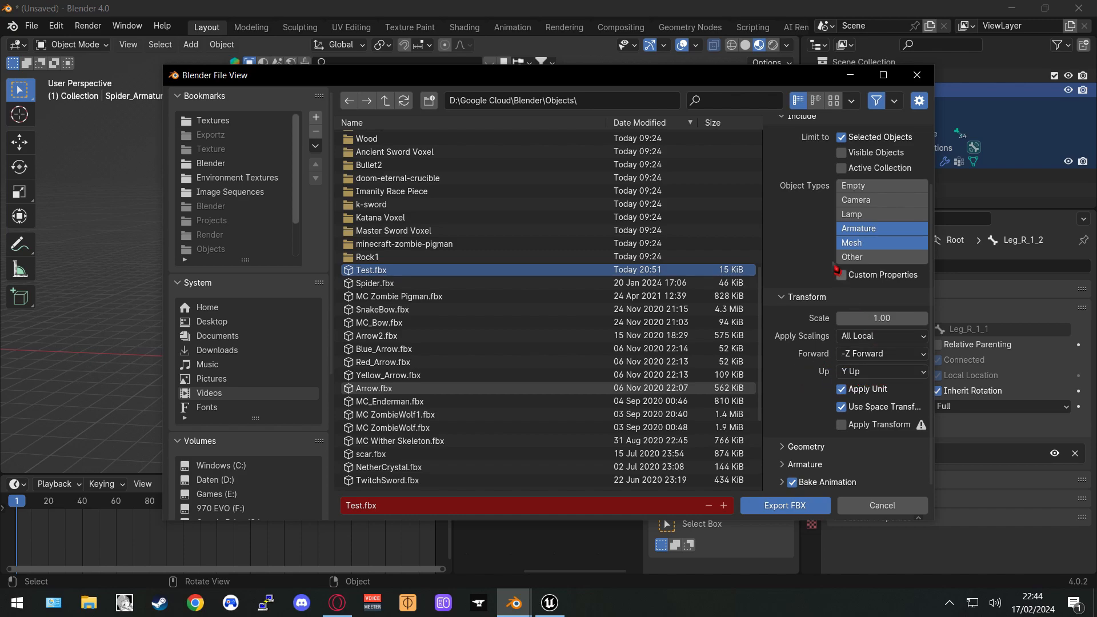
{"action": "scroll", "coordinate": [839, 268], "scroll_direction": "up", "scroll_amount": 3}
{"action": "left_click", "coordinate": [829, 131]}
{"action": "left_click", "coordinate": [824, 163]}
{"action": "scroll", "coordinate": [819, 252], "scroll_direction": "down", "scroll_amount": 3}
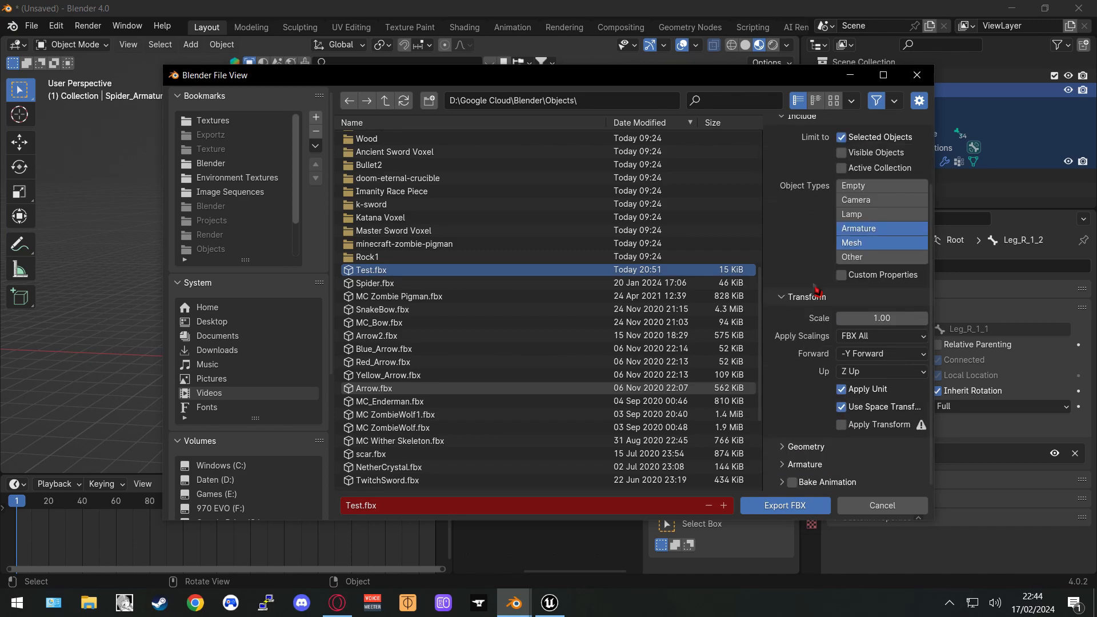
Restore the default export preset, then limit the export to selected objects of the Armature and Mesh types
{"action": "scroll", "coordinate": [811, 316], "scroll_direction": "up", "scroll_amount": 3}
{"action": "left_click", "coordinate": [829, 128]}
{"action": "left_click", "coordinate": [829, 145]}
{"action": "left_click", "coordinate": [840, 214]}
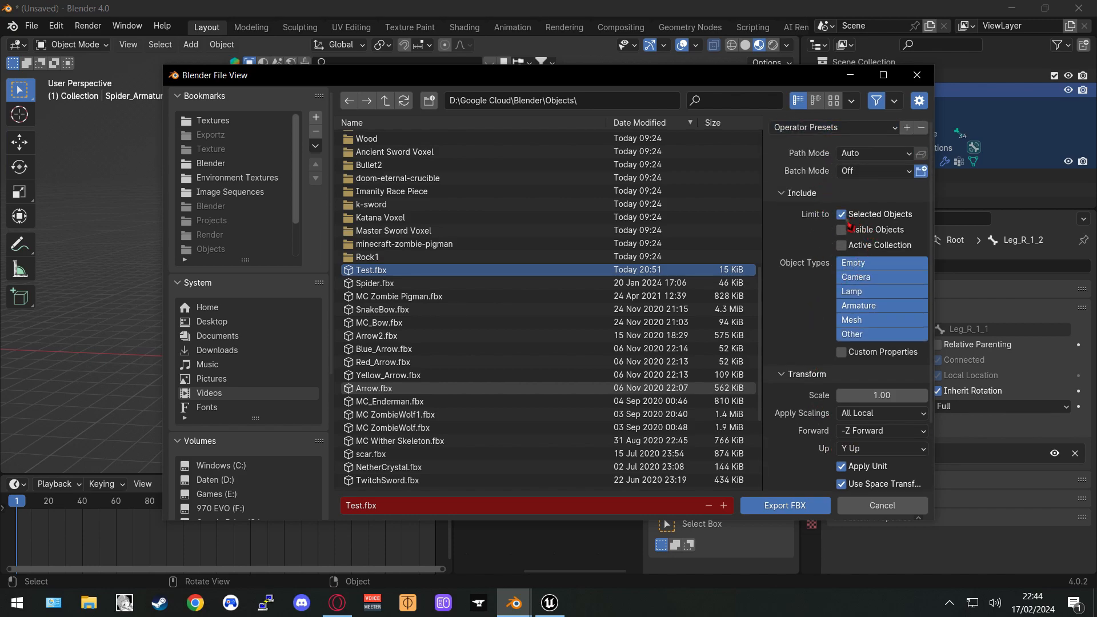
{"action": "left_click", "coordinate": [864, 305]}
{"action": "left_click", "coordinate": [865, 320]}
{"action": "left_click", "coordinate": [851, 320]}
{"action": "left_click", "coordinate": [851, 305], "text": "shift"}
{"action": "scroll", "coordinate": [819, 337], "scroll_direction": "down", "scroll_amount": 3}
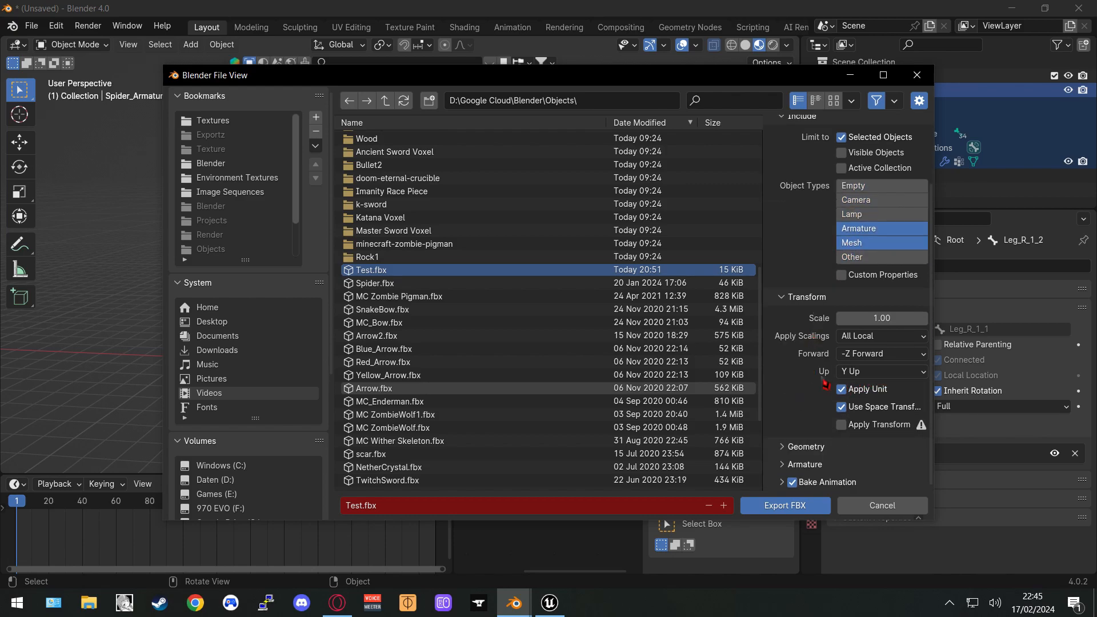
Set the export's up axis to Z Up and compare the axis settings with the spider's orientation in the scene
{"action": "left_click", "coordinate": [851, 373]}
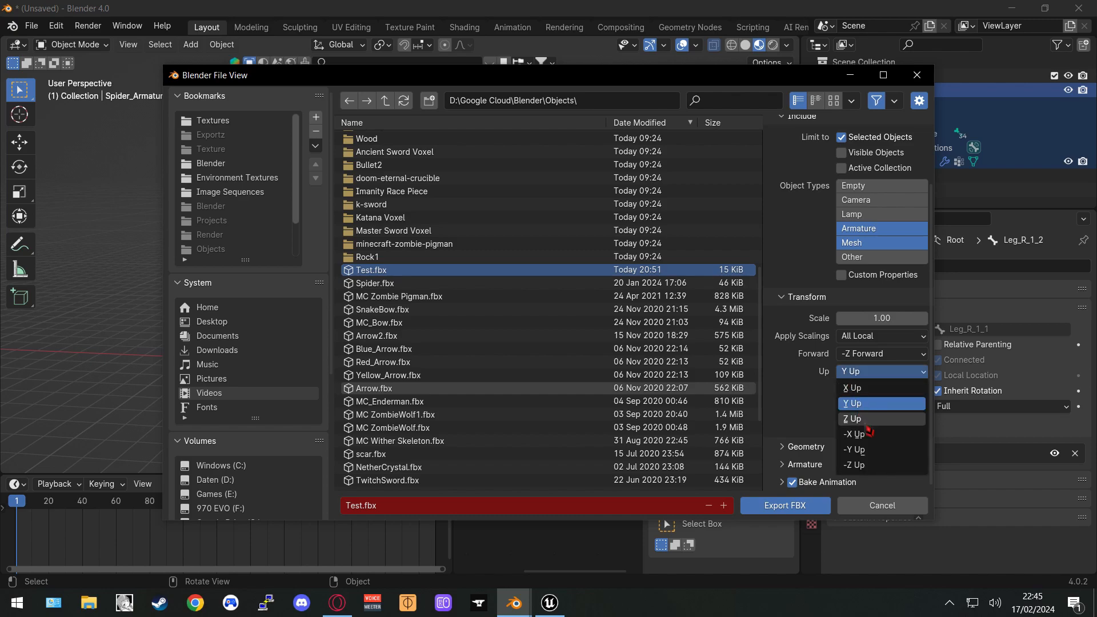
{"action": "left_click", "coordinate": [857, 421]}
{"action": "scroll", "coordinate": [810, 409], "scroll_direction": "up", "scroll_amount": 2}
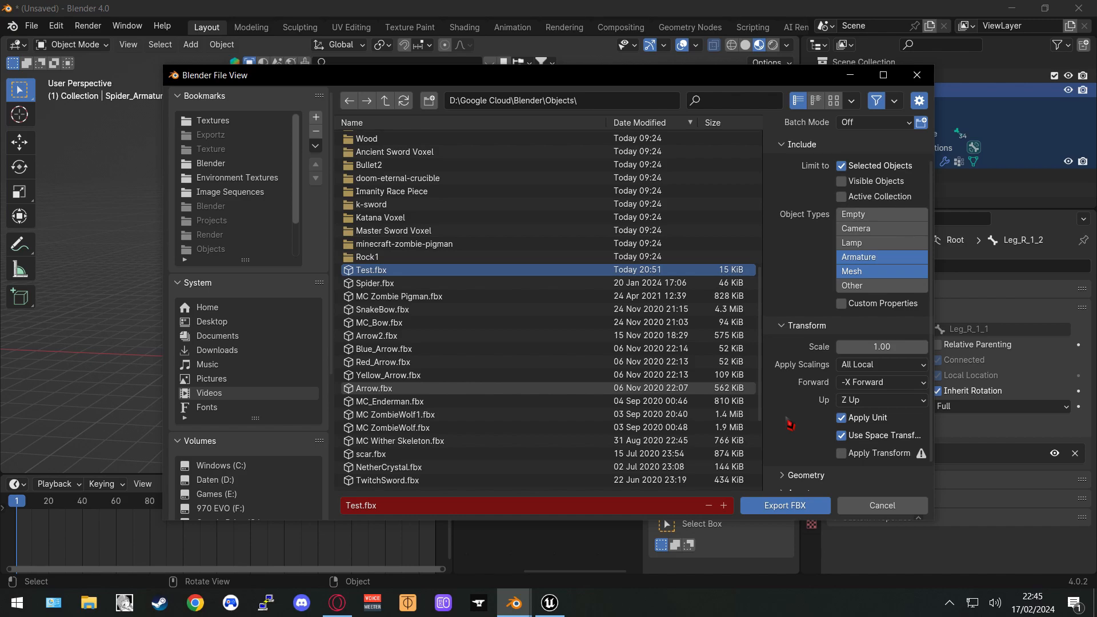
{"action": "left_click_drag", "start_coordinate": [755, 80], "coordinate": [657, 398]}
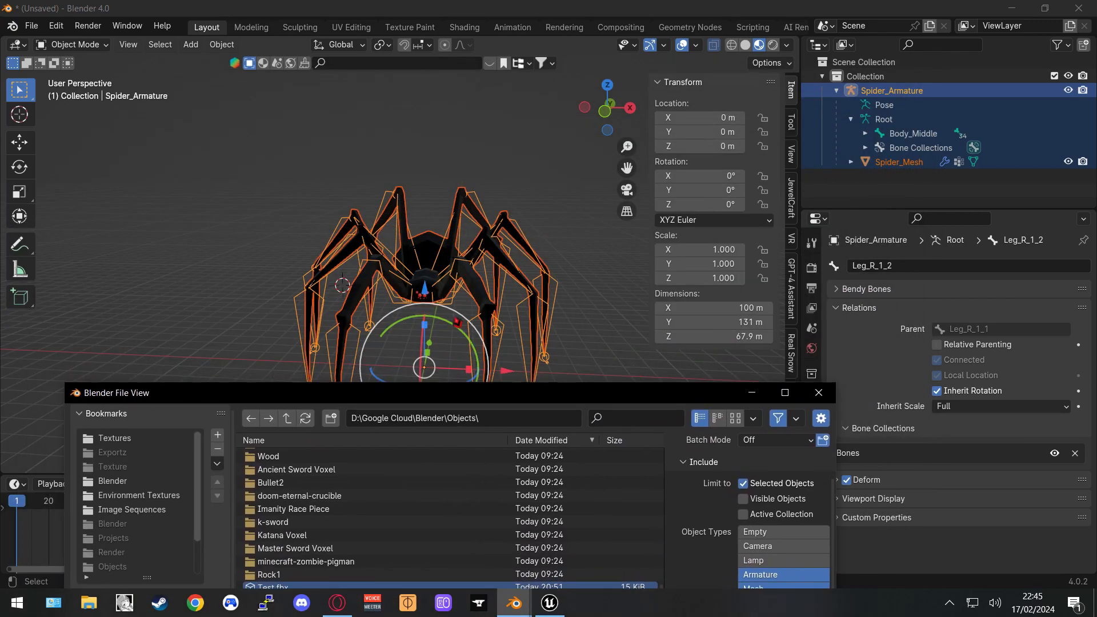
{"action": "left_click_drag", "start_coordinate": [575, 395], "coordinate": [592, 75]}
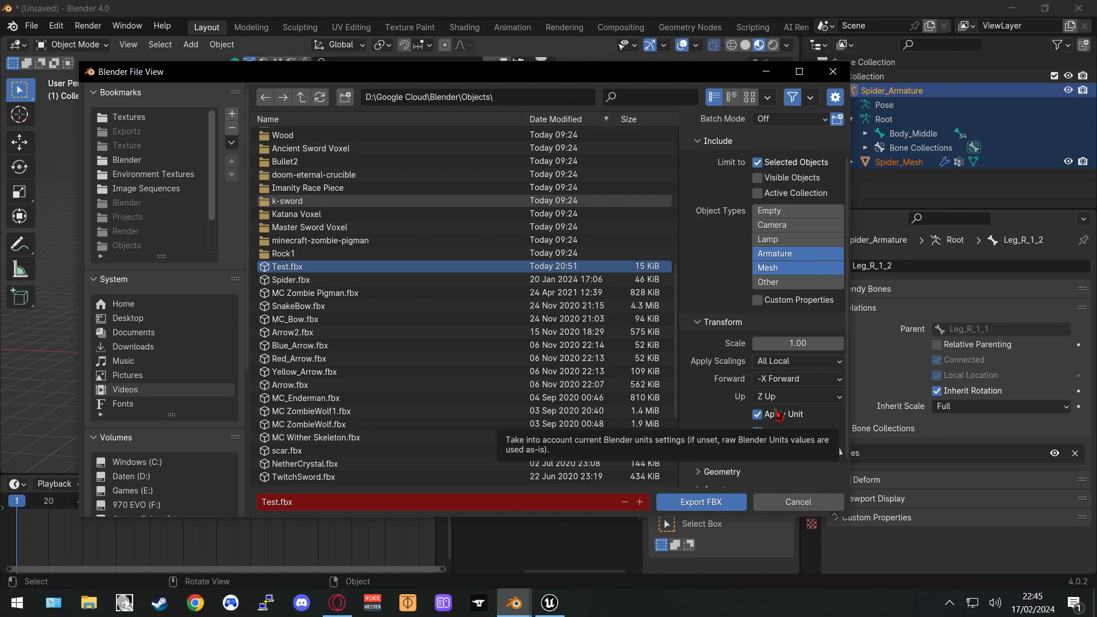
{"action": "left_click", "coordinate": [793, 380]}
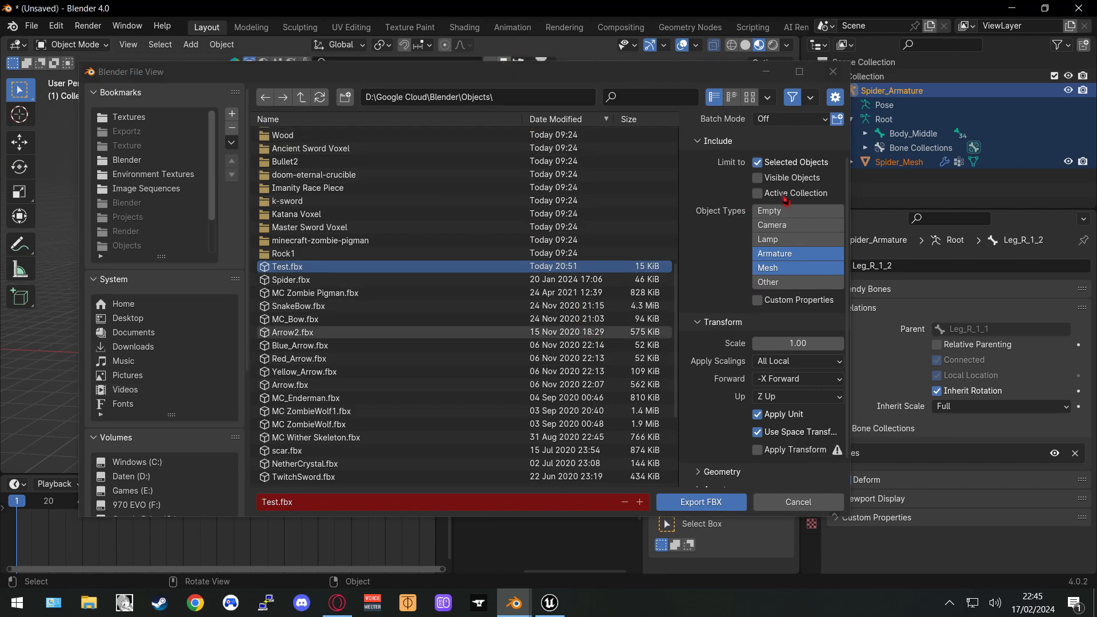
{"action": "left_click", "coordinate": [833, 71]}
Select only the spider armature, turn on its bone axes display and examine the axes along the legs
{"action": "middle_click_drag", "start_coordinate": [533, 288], "coordinate": [520, 393]}
{"action": "scroll", "coordinate": [470, 282], "scroll_direction": "up", "scroll_amount": 2}
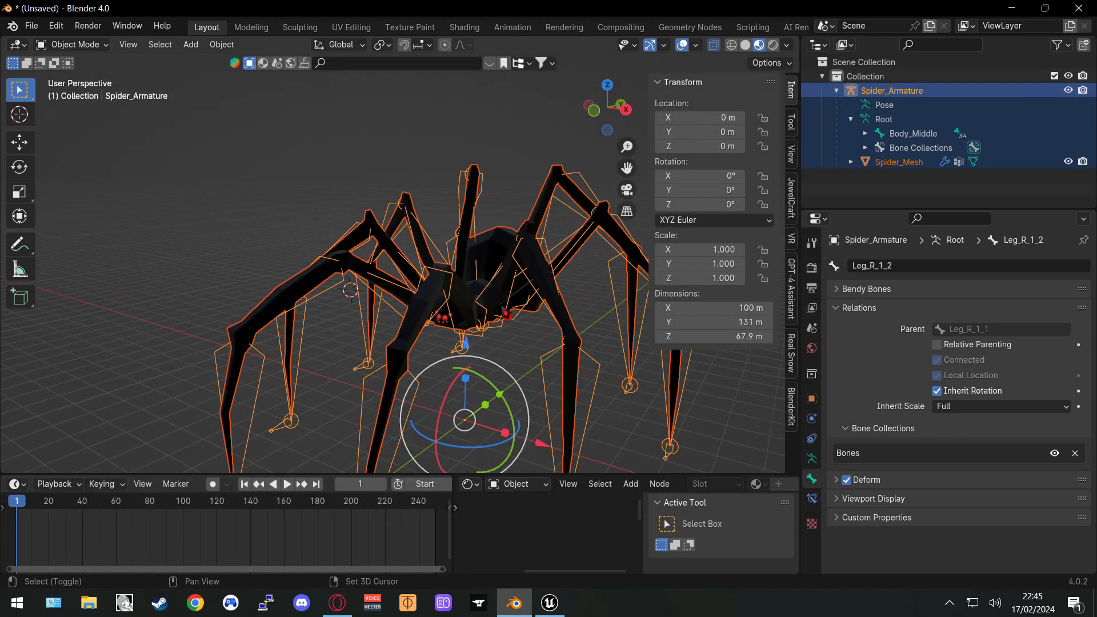
{"action": "middle_click_drag", "start_coordinate": [508, 273], "coordinate": [451, 236], "text": "shift"}
{"action": "left_click", "coordinate": [451, 236]}
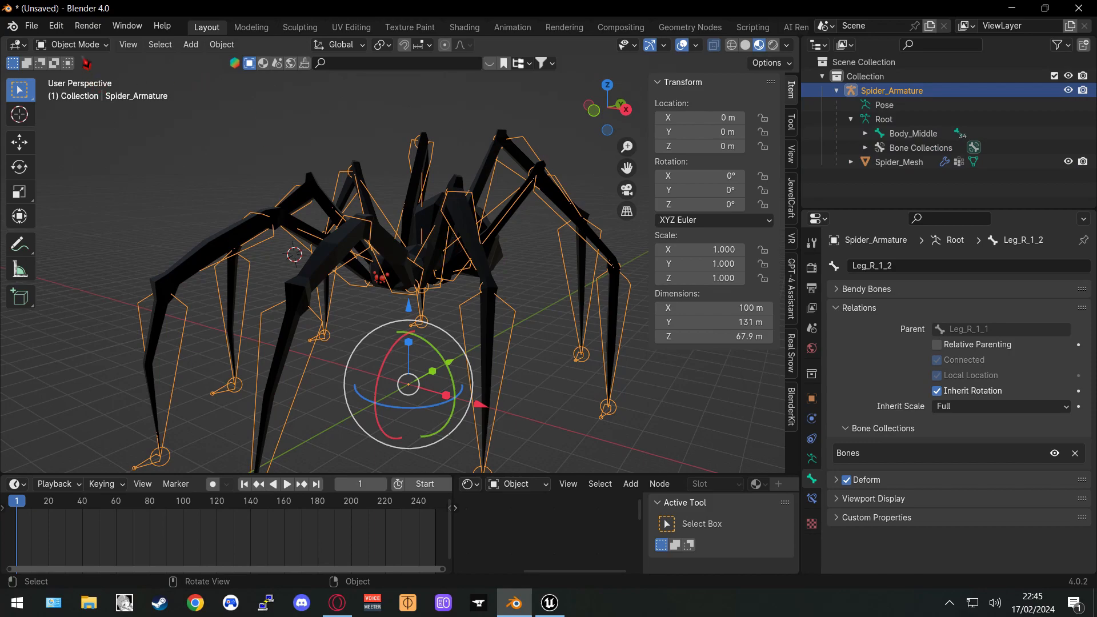
{"action": "left_click", "coordinate": [811, 458]}
{"action": "scroll", "coordinate": [866, 484], "scroll_direction": "down", "scroll_amount": 3}
{"action": "left_click", "coordinate": [936, 506]}
{"action": "middle_click_drag", "start_coordinate": [542, 314], "coordinate": [415, 317]}
{"action": "scroll", "coordinate": [557, 324], "scroll_direction": "up", "scroll_amount": 2}
{"action": "middle_click_drag", "start_coordinate": [330, 330], "coordinate": [215, 318], "text": "shift"}
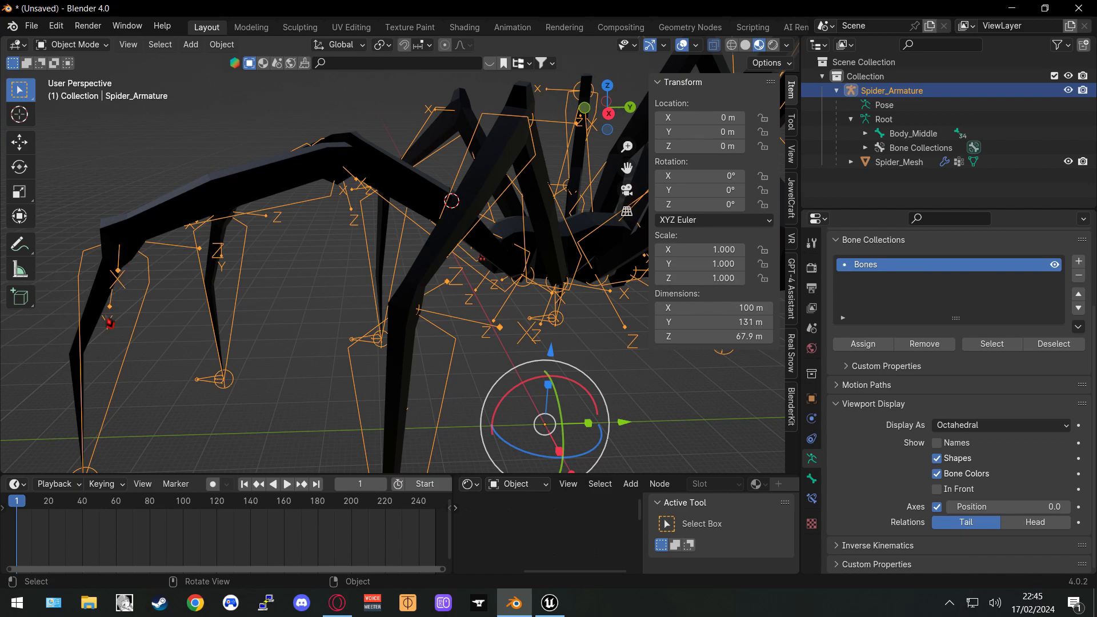
{"action": "middle_click_drag", "start_coordinate": [109, 325], "coordinate": [123, 322]}
{"action": "middle_click_drag", "start_coordinate": [166, 375], "coordinate": [222, 373]}
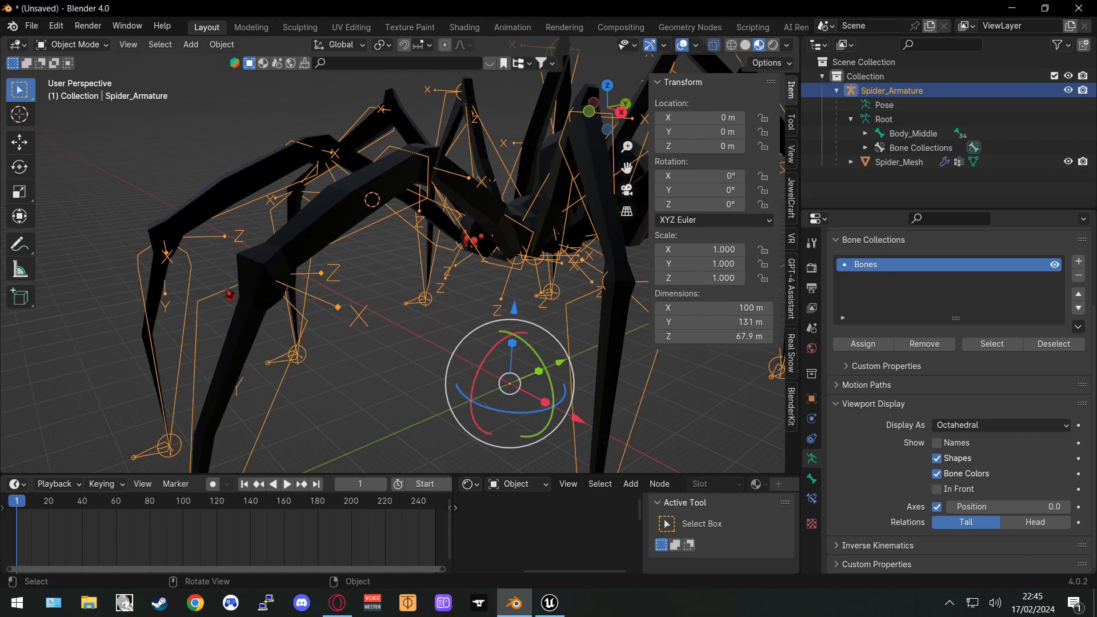
Add Spider_Mesh to the armature selection and start an FBX export of both
{"action": "left_click", "coordinate": [898, 162], "text": "shift"}
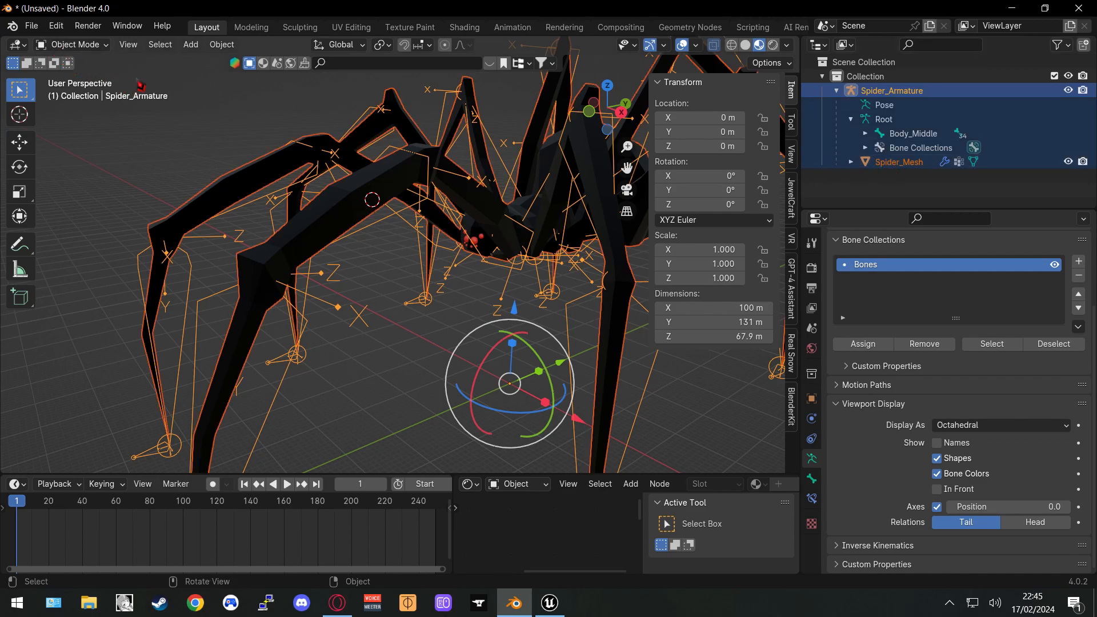
{"action": "left_click", "coordinate": [31, 26]}
{"action": "mouse_move", "coordinate": [107, 276]}
{"action": "mouse_move", "coordinate": [117, 244]}
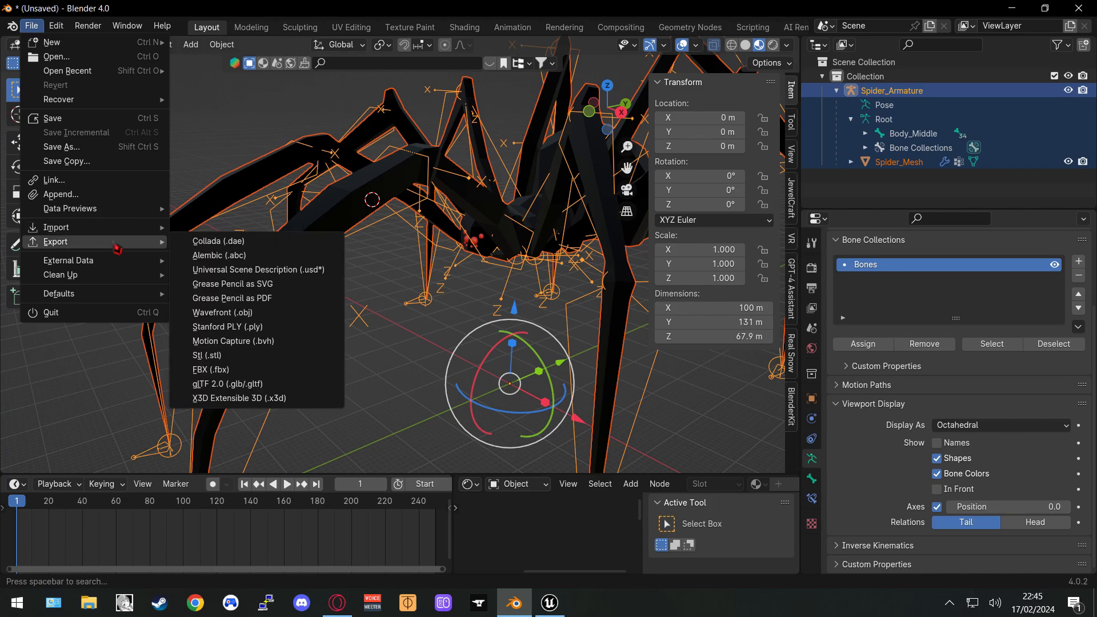
{"action": "left_click", "coordinate": [224, 374]}
{"action": "scroll", "coordinate": [883, 320], "scroll_direction": "down", "scroll_amount": 3}
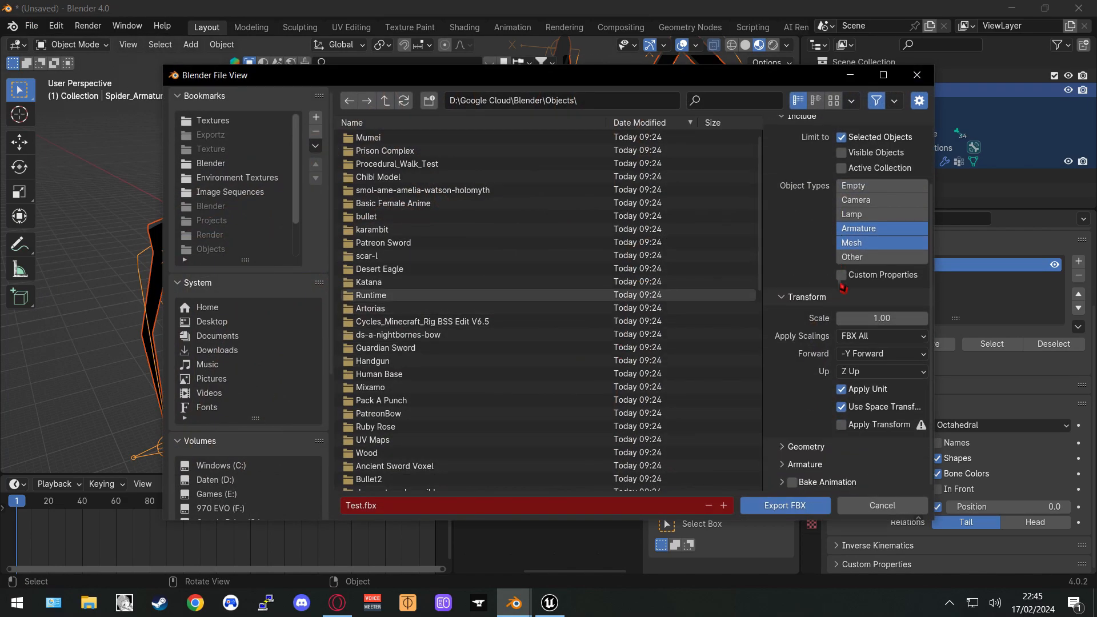
Set the export's forward axis to Y Forward
{"action": "left_click", "coordinate": [865, 355]}
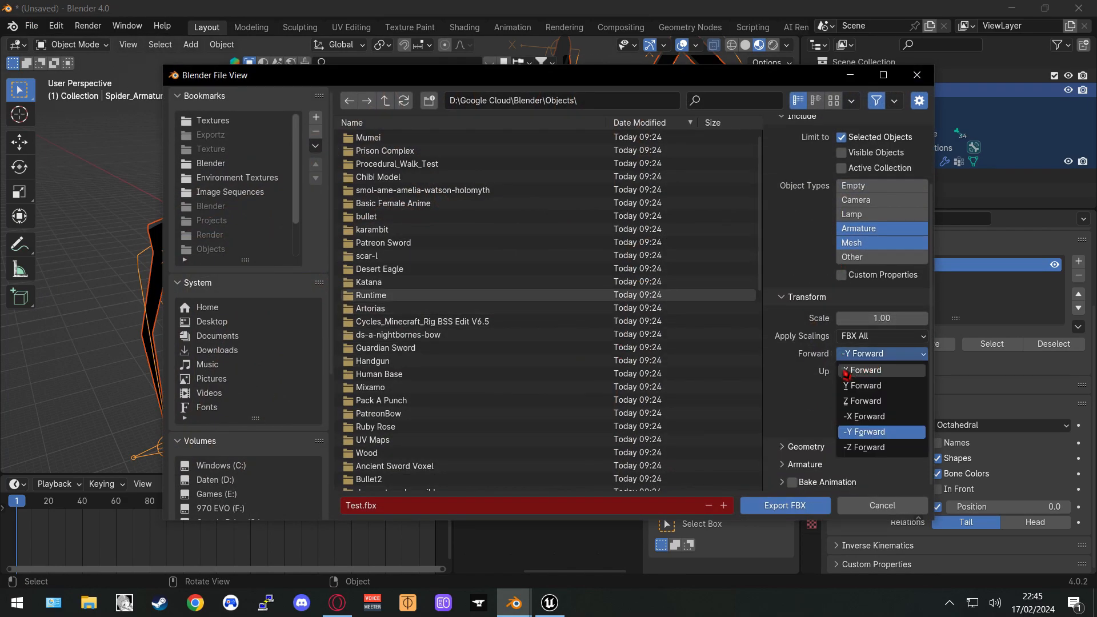
{"action": "left_click", "coordinate": [862, 385]}
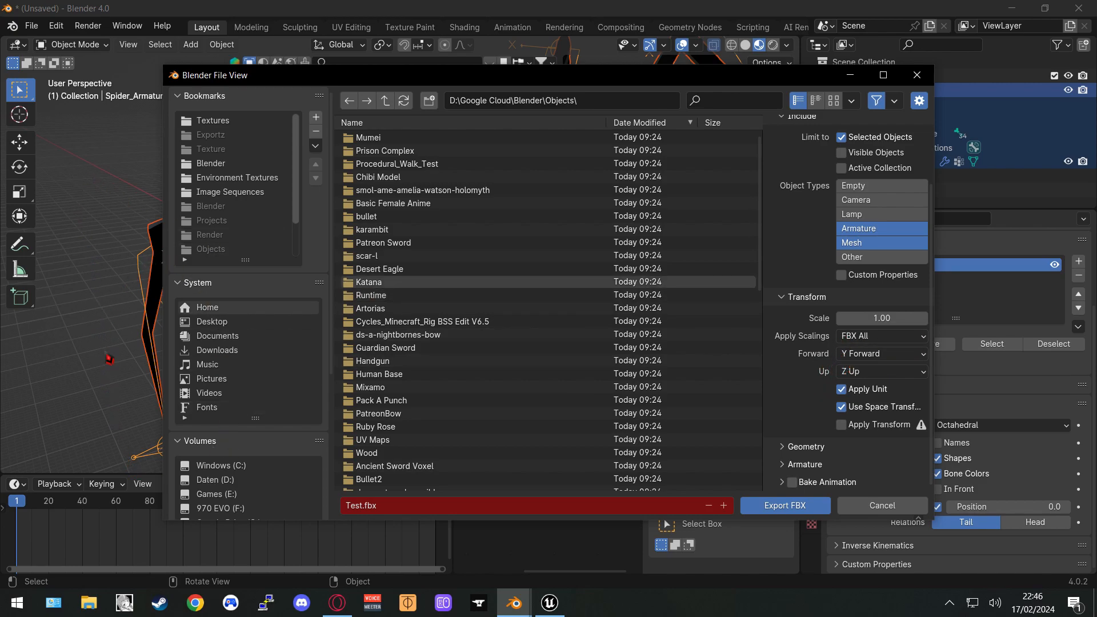
{"action": "left_click", "coordinate": [135, 437]}
{"action": "left_click", "coordinate": [169, 305]}
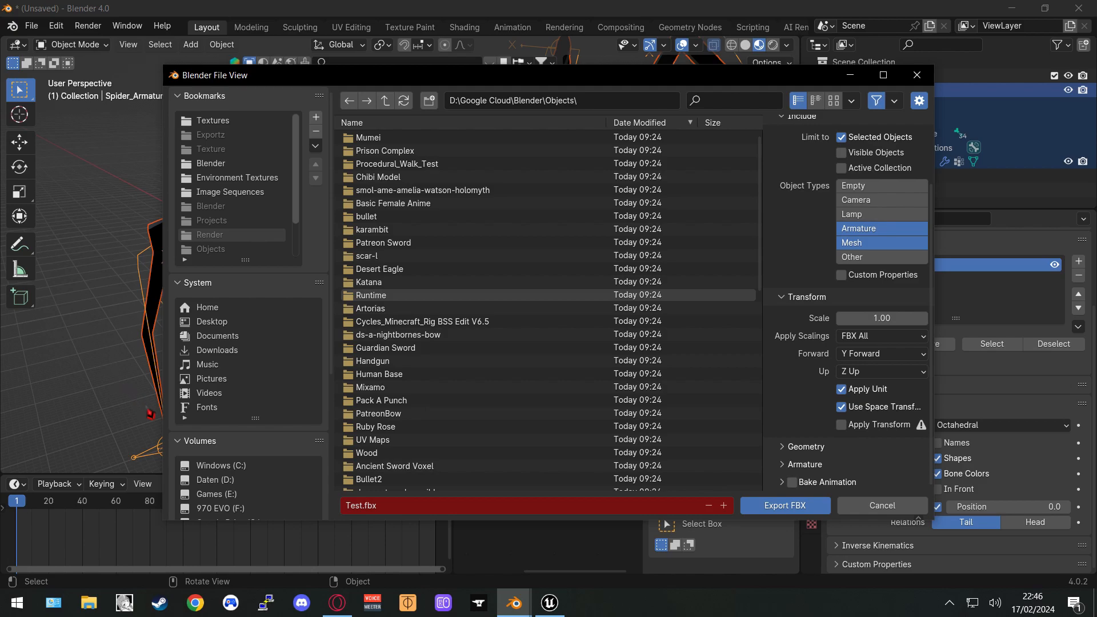
{"action": "left_click", "coordinate": [146, 409]}
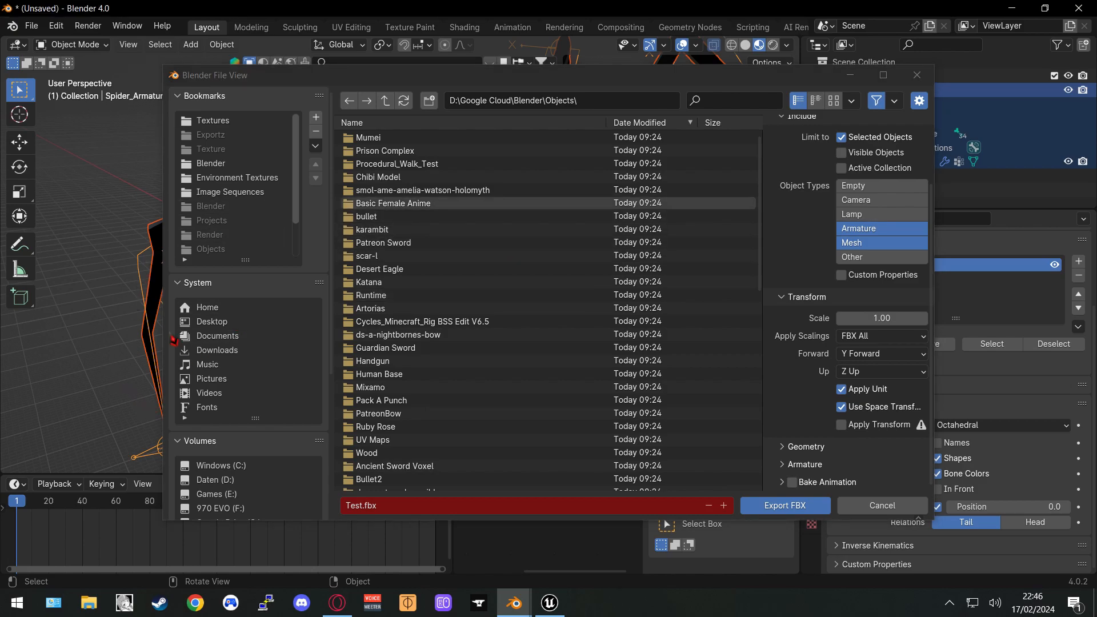
{"action": "left_click", "coordinate": [825, 354]}
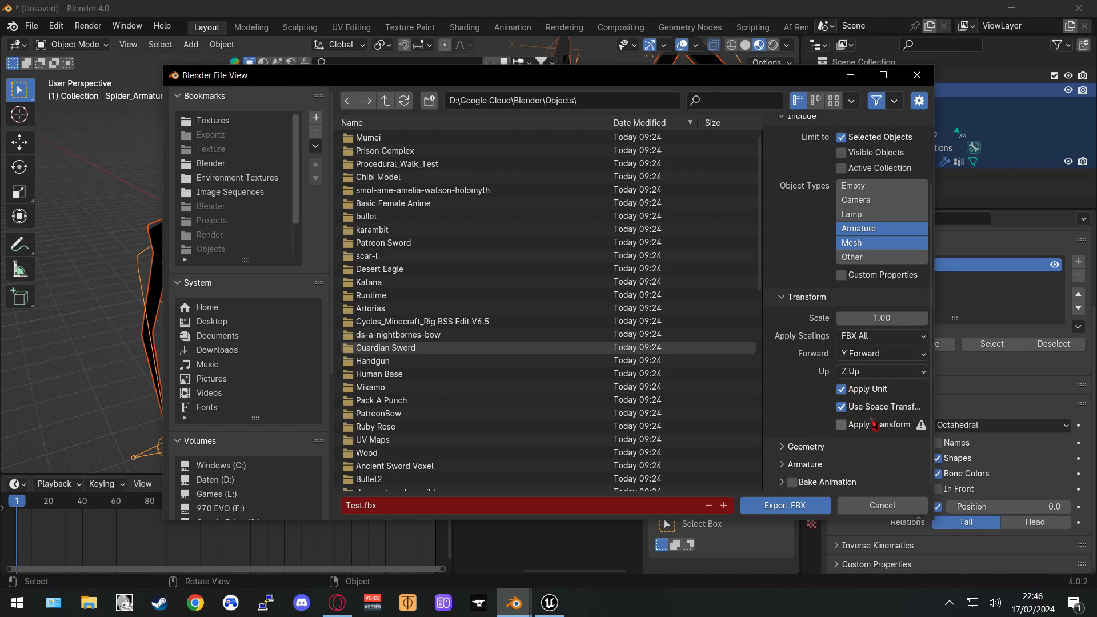
Choose Face smoothing in the export's geometry settings
{"action": "left_click", "coordinate": [797, 446]}
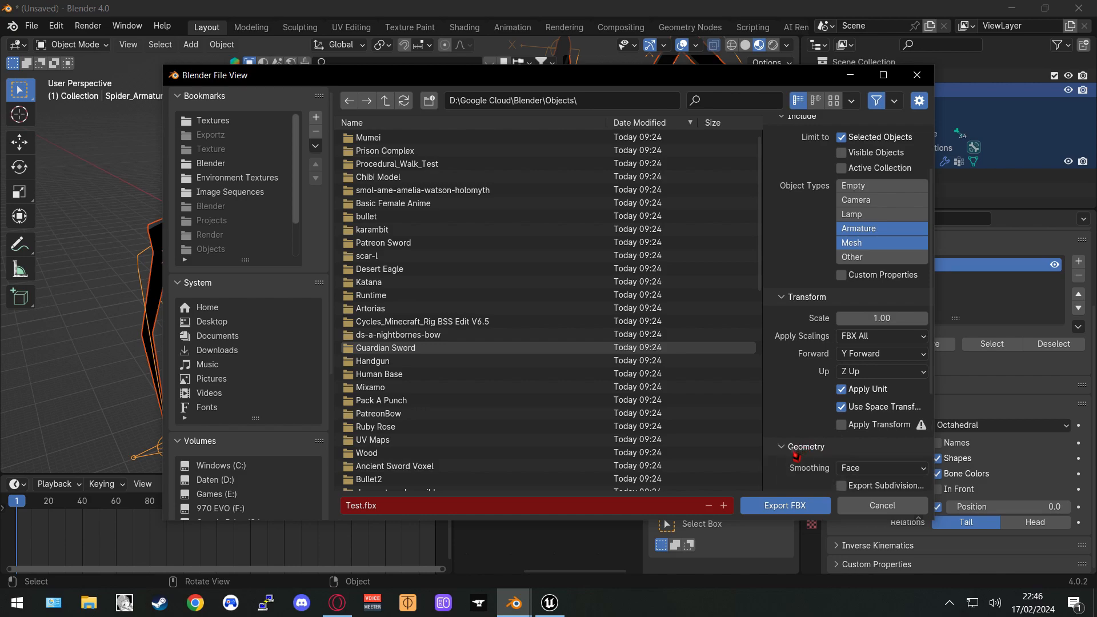
{"action": "scroll", "coordinate": [797, 417], "scroll_direction": "down", "scroll_amount": 5}
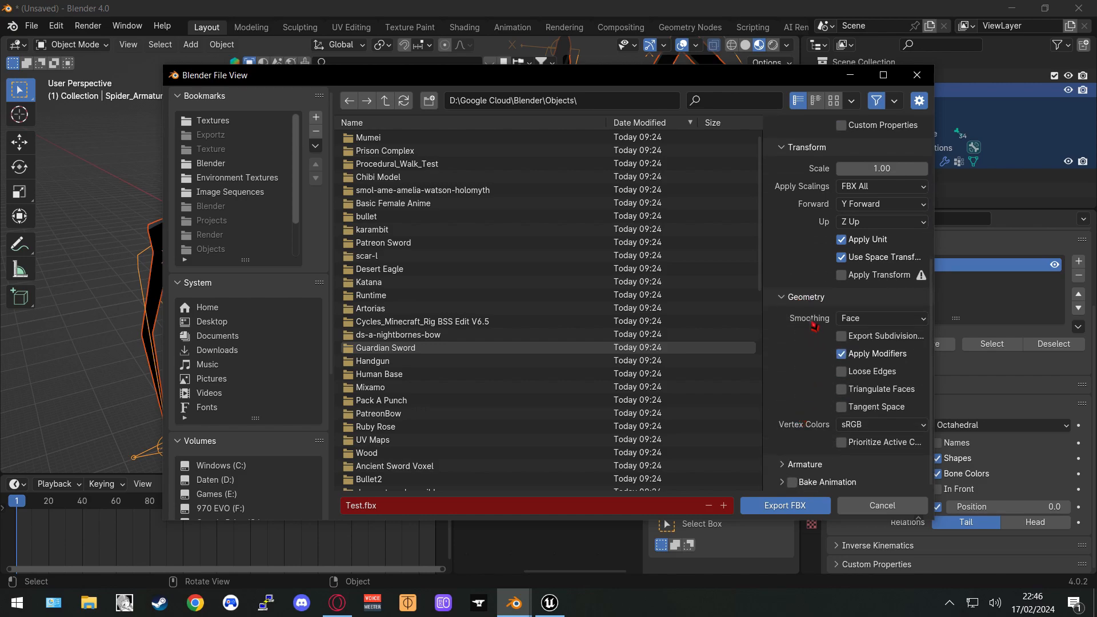
{"action": "left_click", "coordinate": [851, 319]}
{"action": "left_click", "coordinate": [854, 320]}
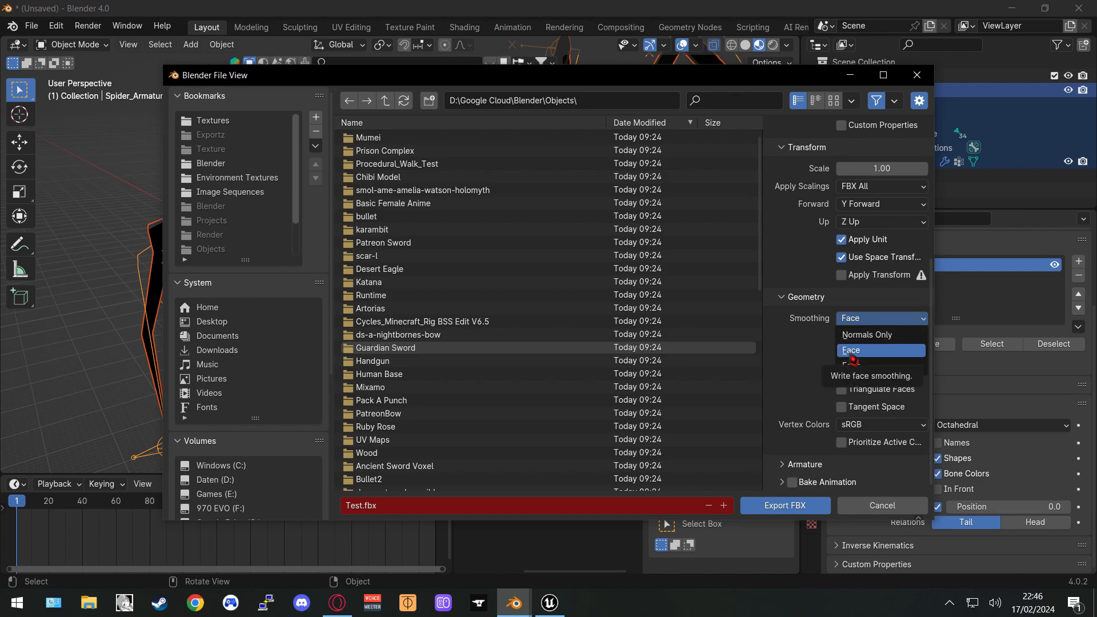
{"action": "left_click", "coordinate": [882, 350]}
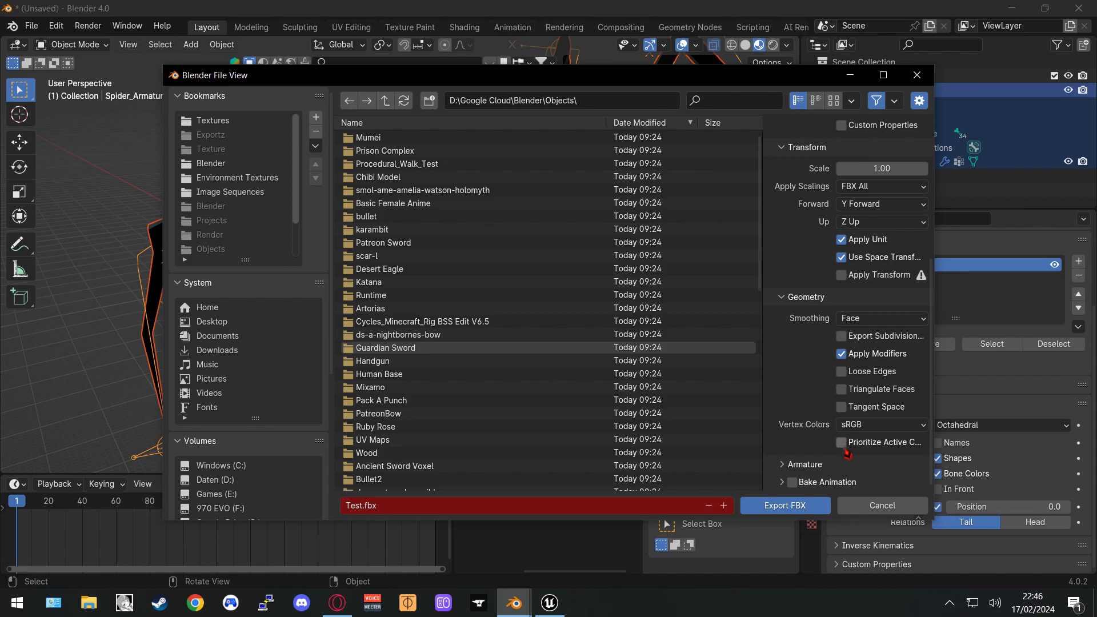
{"action": "left_click", "coordinate": [776, 297]}
{"action": "left_click", "coordinate": [776, 296]}
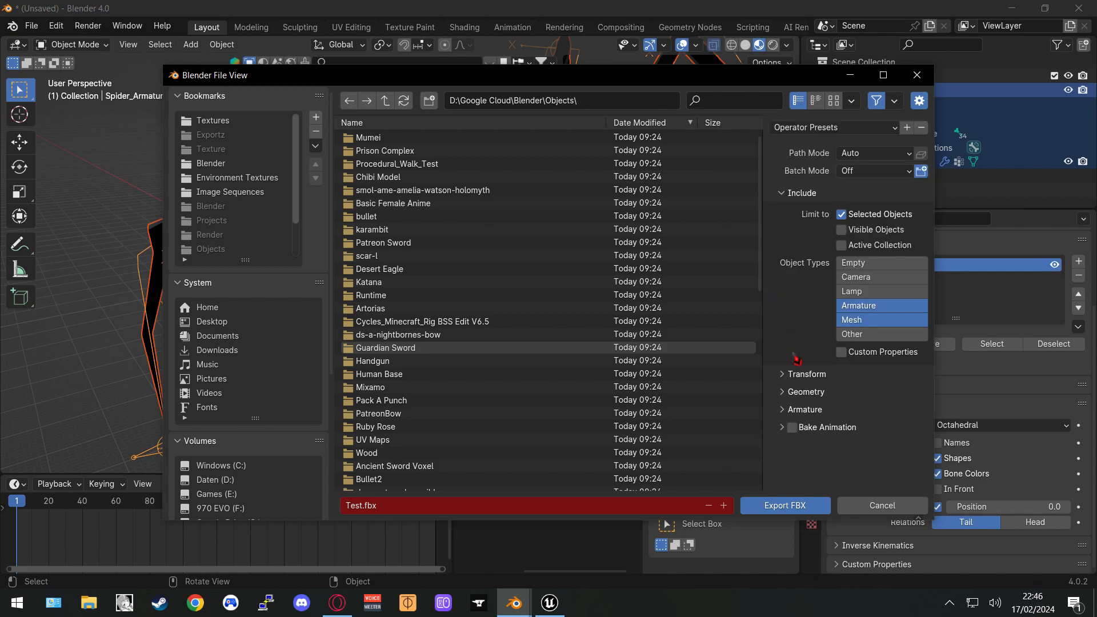
Review the export's armature settings, including the primary and secondary bone axes, and its Bake Animation options
{"action": "left_click", "coordinate": [785, 408]}
{"action": "scroll", "coordinate": [805, 423], "scroll_direction": "down", "scroll_amount": 2}
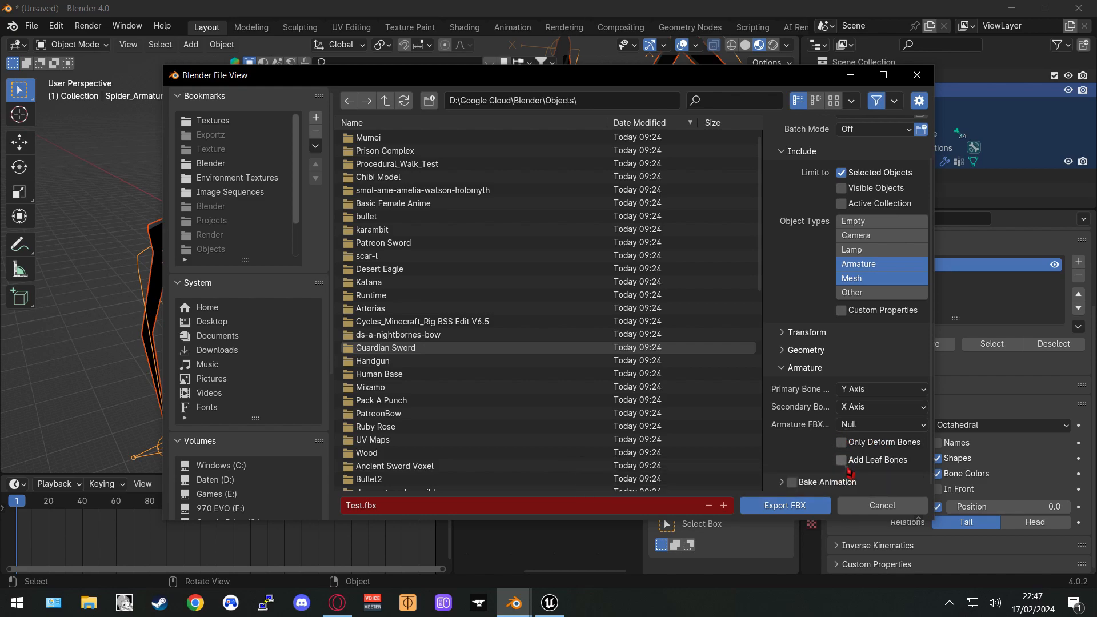
{"action": "left_click_drag", "start_coordinate": [651, 76], "coordinate": [540, 112]}
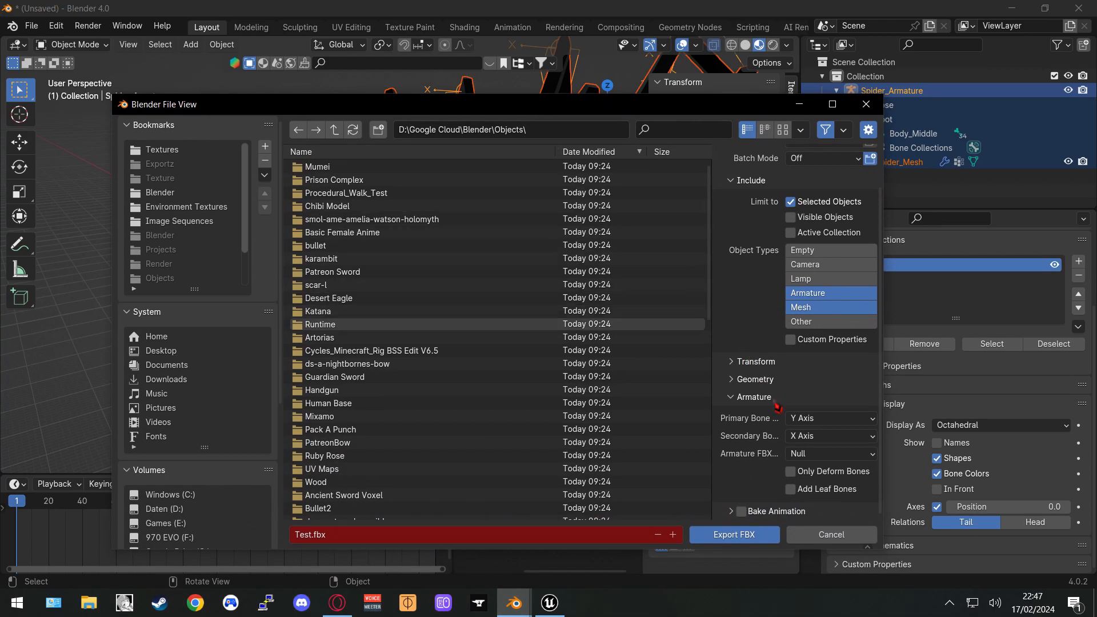
{"action": "left_click", "coordinate": [788, 438]}
{"action": "left_click", "coordinate": [789, 422]}
{"action": "left_click", "coordinate": [733, 513]}
{"action": "scroll", "coordinate": [746, 475], "scroll_direction": "down", "scroll_amount": 5}
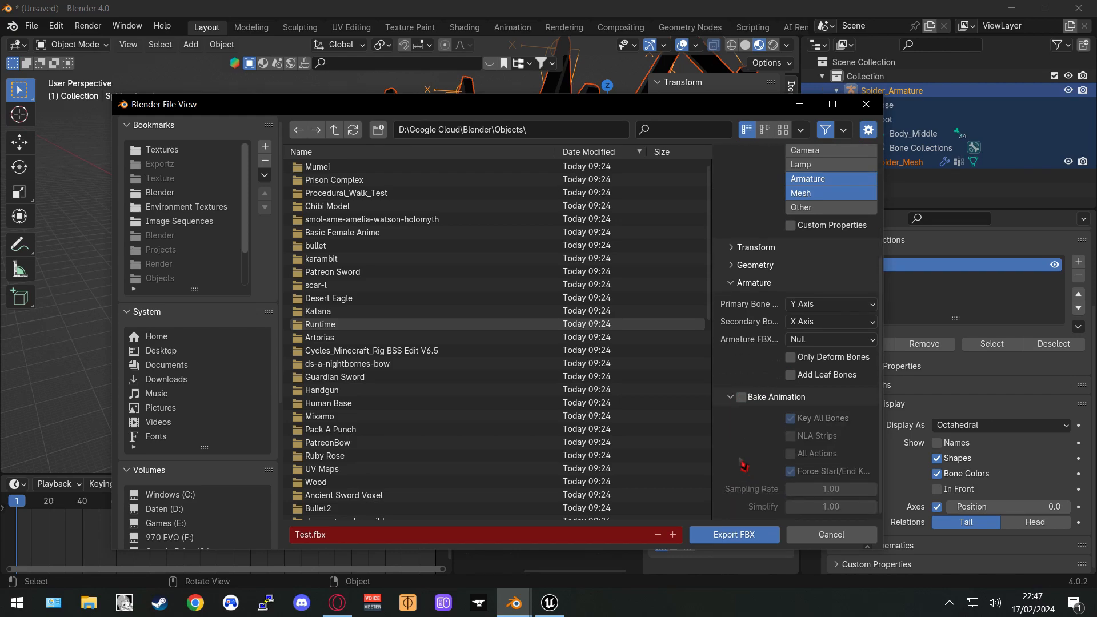
{"action": "left_click", "coordinate": [731, 397]}
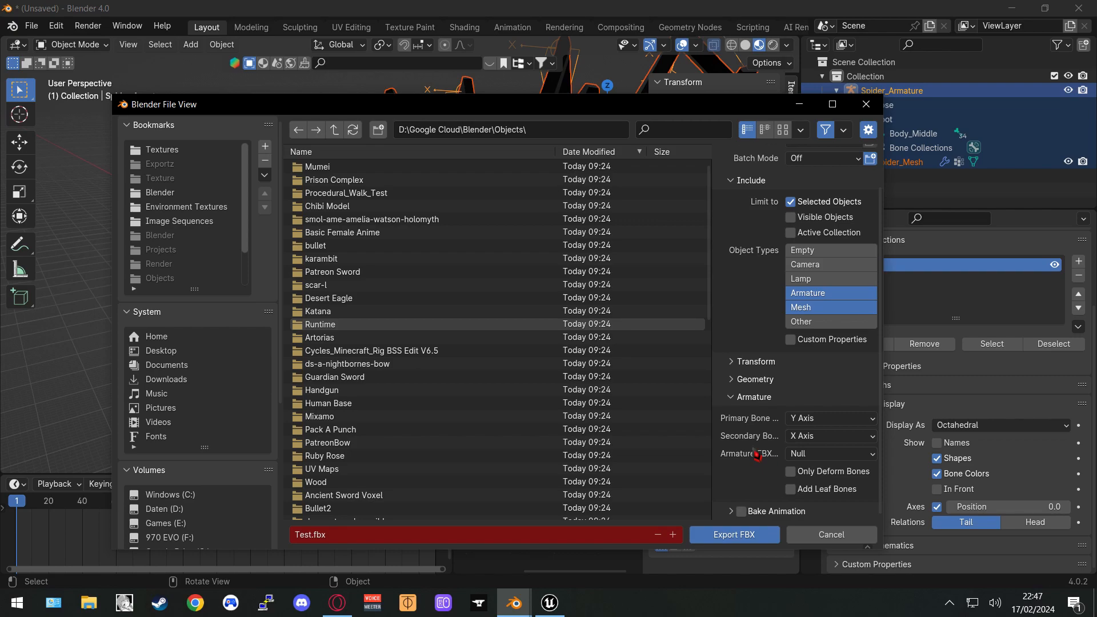
Look through the existing files in the export folder and recheck the export's Transform settings
{"action": "scroll", "coordinate": [421, 386], "scroll_direction": "down", "scroll_amount": 5}
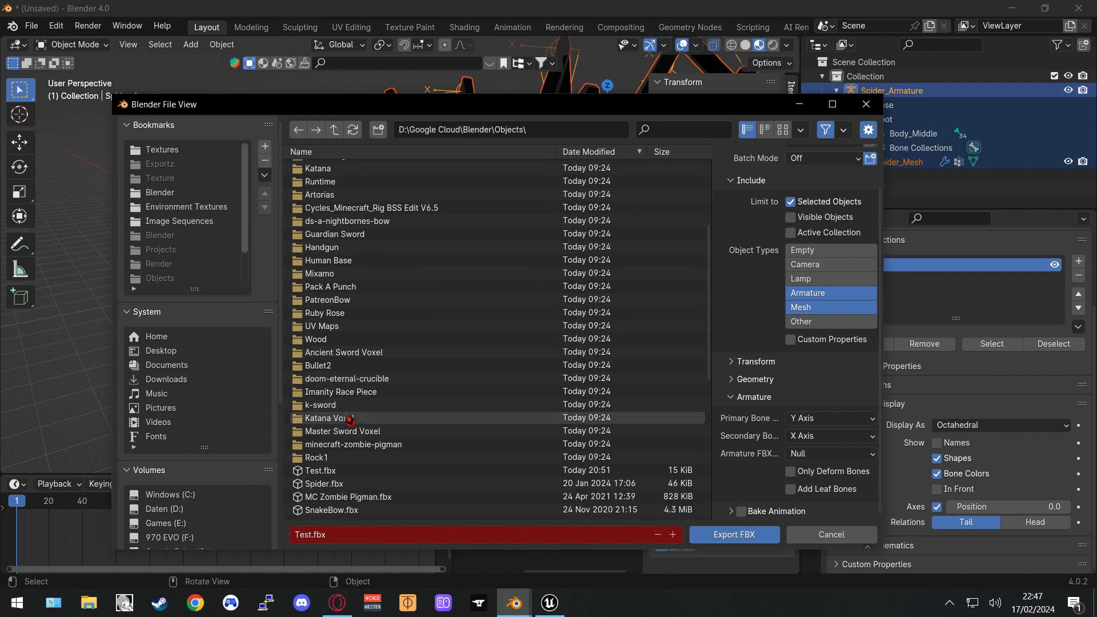
{"action": "scroll", "coordinate": [839, 426], "scroll_direction": "up", "scroll_amount": 3}
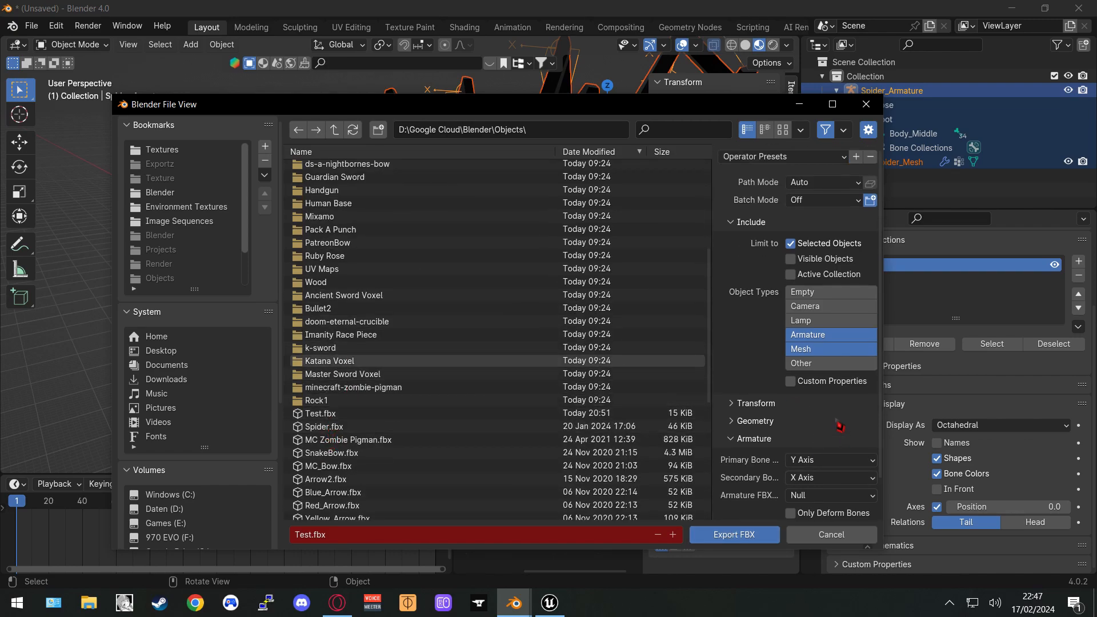
{"action": "left_click", "coordinate": [730, 442]}
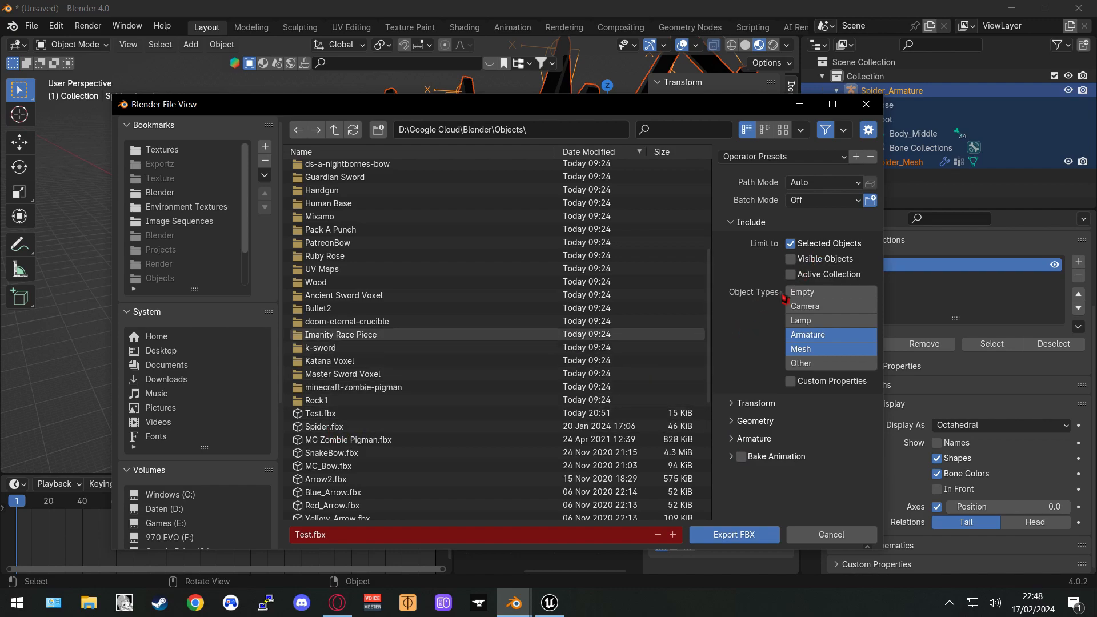
{"action": "left_click", "coordinate": [754, 404]}
{"action": "scroll", "coordinate": [814, 405], "scroll_direction": "down", "scroll_amount": 3}
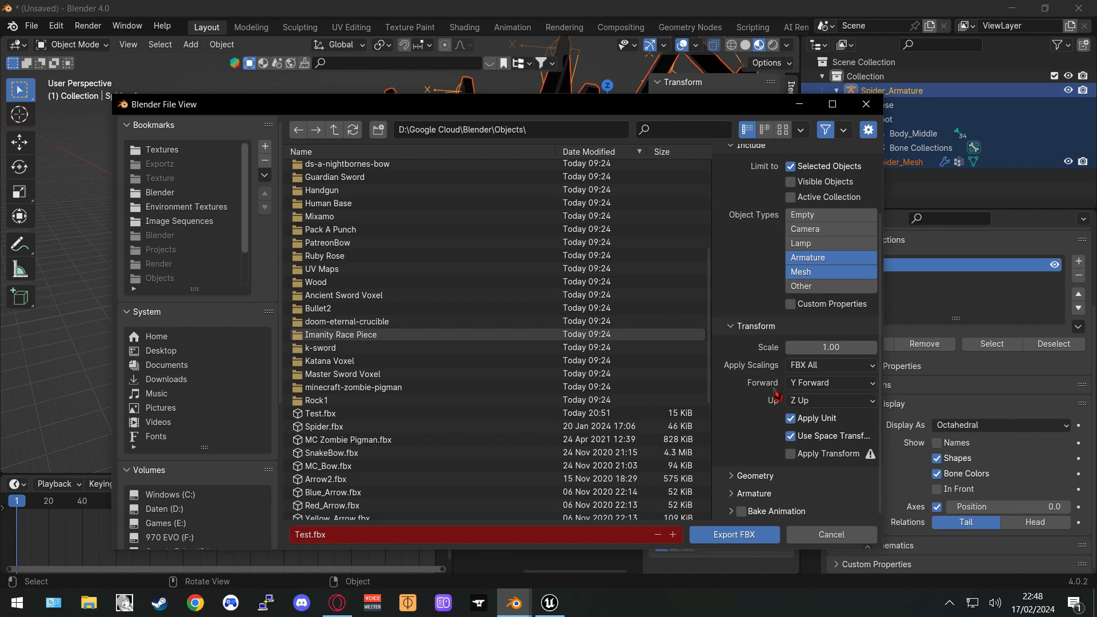
Export the selected spider armature and mesh to FBX, overwriting the existing Test.fbx in the Objects folder
{"action": "scroll", "coordinate": [737, 474], "scroll_direction": "down", "scroll_amount": 5}
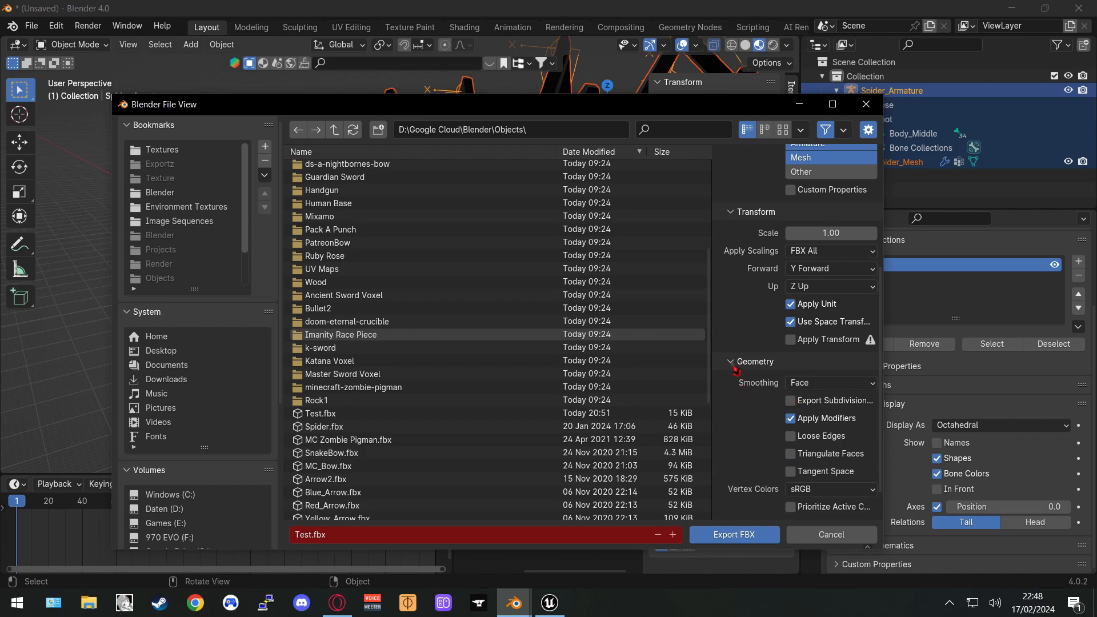
{"action": "scroll", "coordinate": [753, 386], "scroll_direction": "up", "scroll_amount": 5}
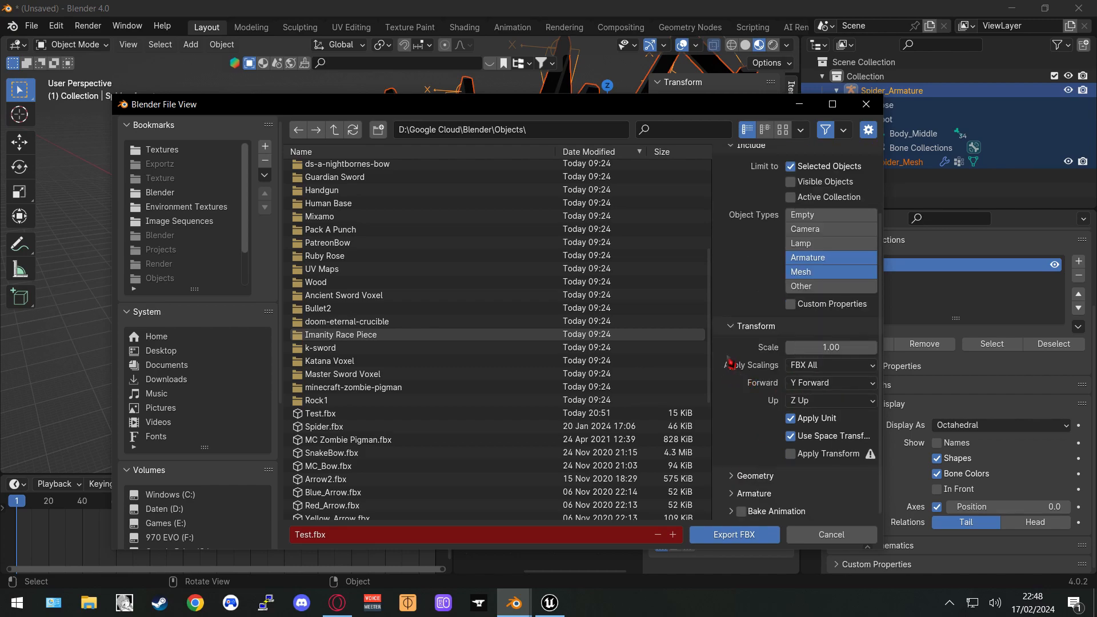
{"action": "left_click", "coordinate": [730, 327]}
{"action": "left_click", "coordinate": [342, 413]}
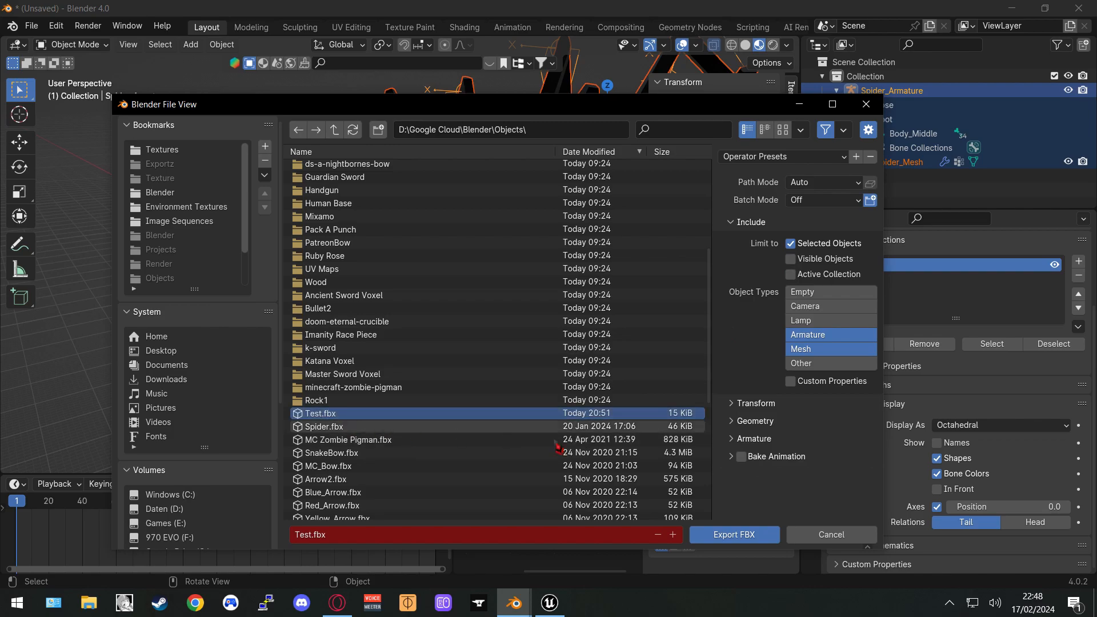
{"action": "left_click", "coordinate": [734, 534]}
{"action": "scroll", "coordinate": [434, 298], "scroll_direction": "down", "scroll_amount": 3}
{"action": "middle_click_drag", "start_coordinate": [412, 286], "coordinate": [514, 311]}
{"action": "right_click", "coordinate": [524, 275]}
{"action": "scroll", "coordinate": [514, 312], "scroll_direction": "up", "scroll_amount": 1}
Switch to Unreal Engine and delete the light-blue cube from the level
{"action": "left_click", "coordinate": [555, 607]}
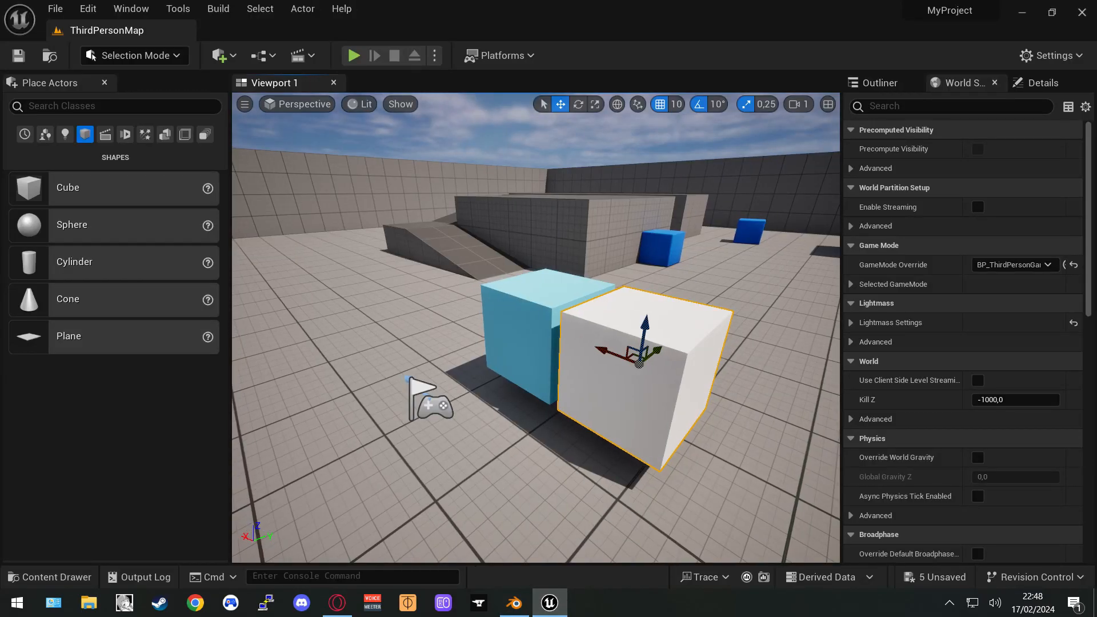
{"action": "middle_click_drag", "start_coordinate": [536, 367], "coordinate": [423, 342]}
{"action": "scroll", "coordinate": [536, 368], "scroll_direction": "down", "scroll_amount": 3}
{"action": "mouse_move", "coordinate": [615, 371]}
{"action": "middle_mouse_down"}
{"action": "mouse_move", "coordinate": [637, 368]}
{"action": "mouse_move", "coordinate": [598, 367]}
{"action": "middle_mouse_up"}
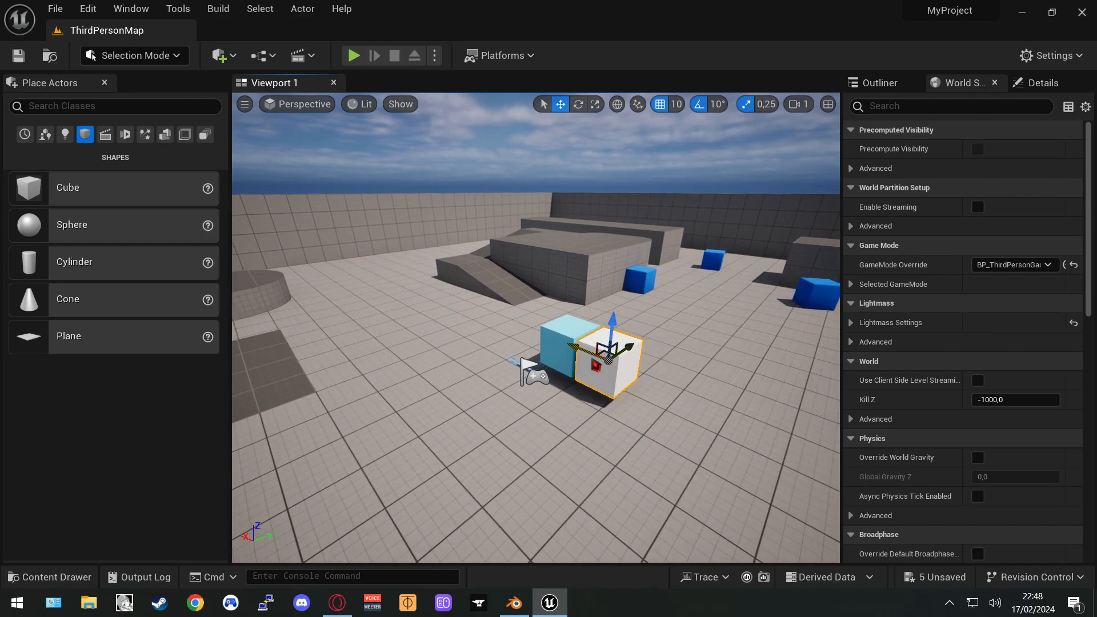
{"action": "left_click", "coordinate": [560, 352]}
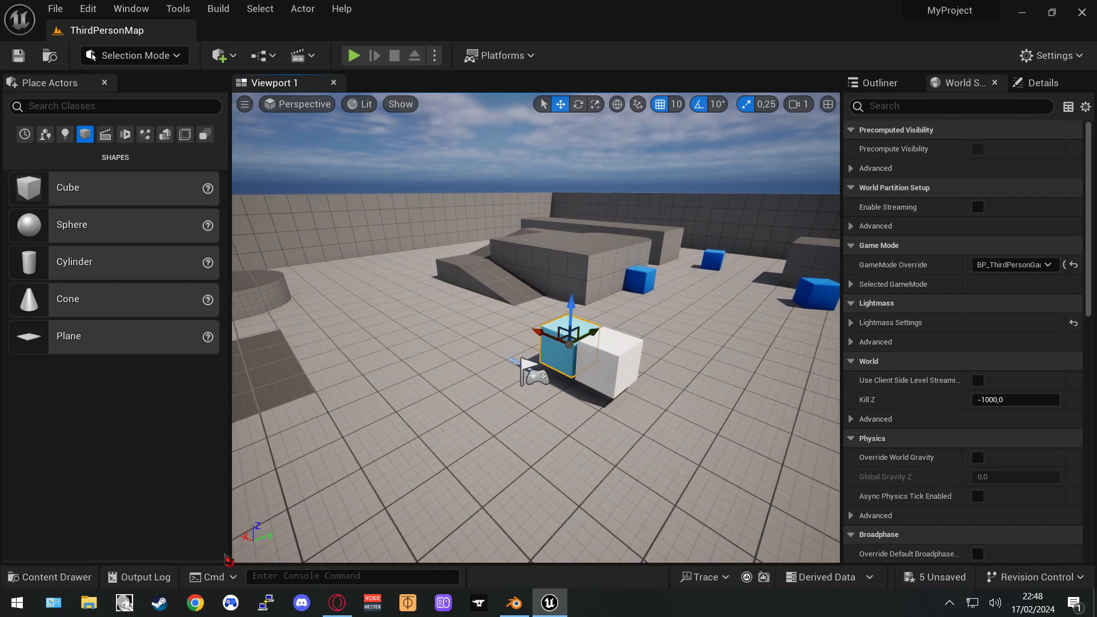
{"action": "left_click", "coordinate": [56, 577]}
{"action": "key", "text": "Delete"}
Delete the asset named Material from the Content folder and confirm its removal
{"action": "left_click", "coordinate": [508, 515]}
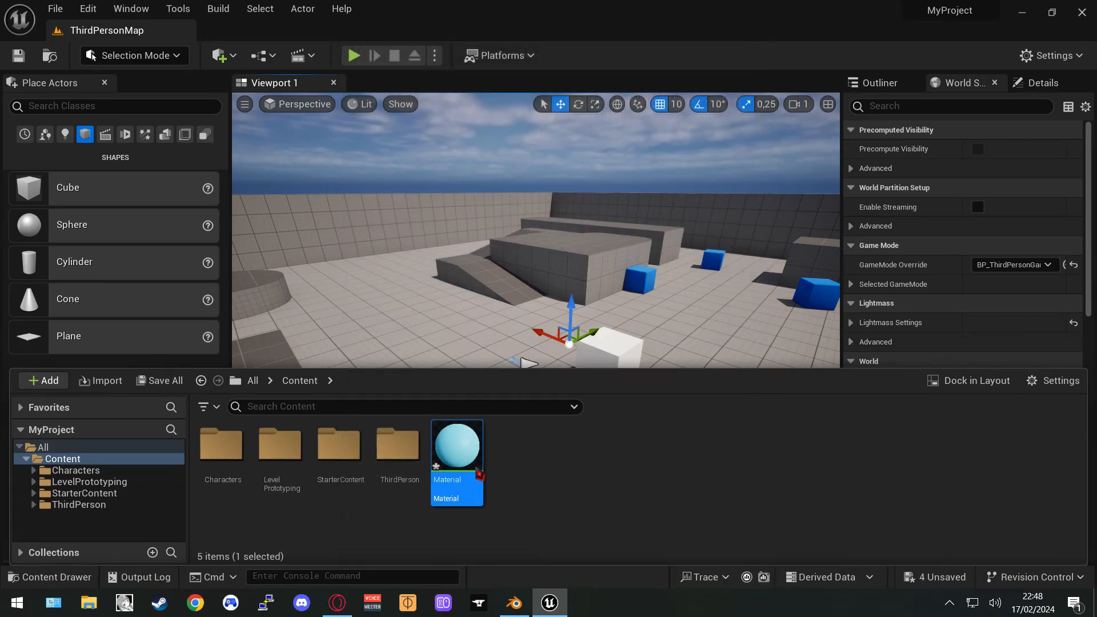
{"action": "key", "text": "Delete"}
{"action": "left_click", "coordinate": [511, 534]}
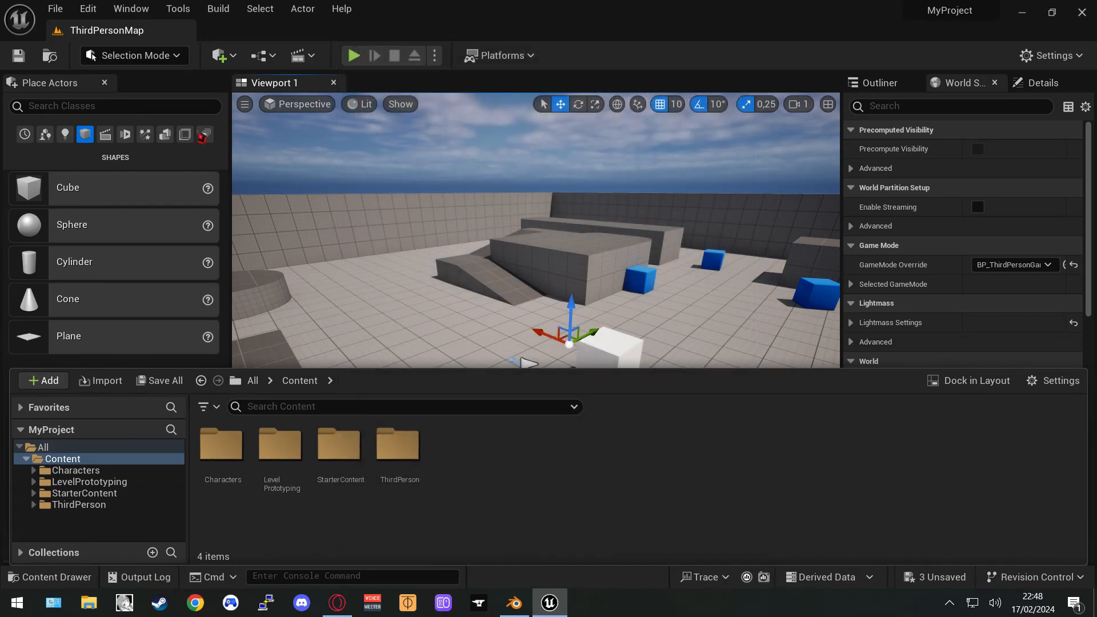
Start an import into the Content folder and choose Test.fbx from the Objects folder as the source file
{"action": "left_click", "coordinate": [109, 380]}
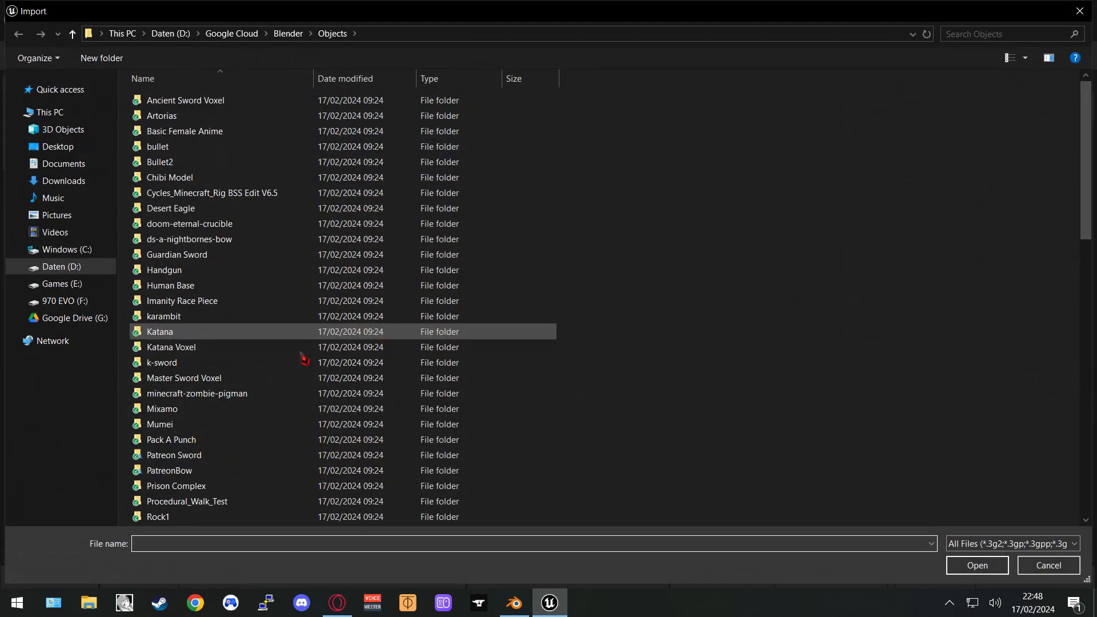
{"action": "scroll", "coordinate": [268, 355], "scroll_direction": "down", "scroll_amount": 10}
{"action": "scroll", "coordinate": [262, 349], "scroll_direction": "up", "scroll_amount": 8}
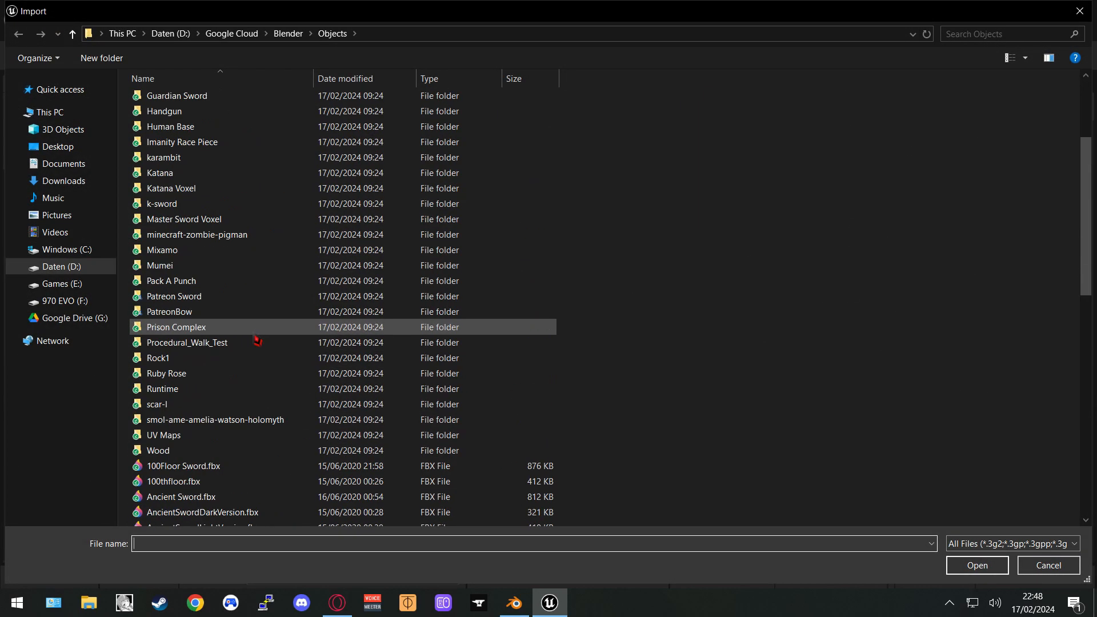
{"action": "scroll", "coordinate": [258, 342], "scroll_direction": "down", "scroll_amount": 12}
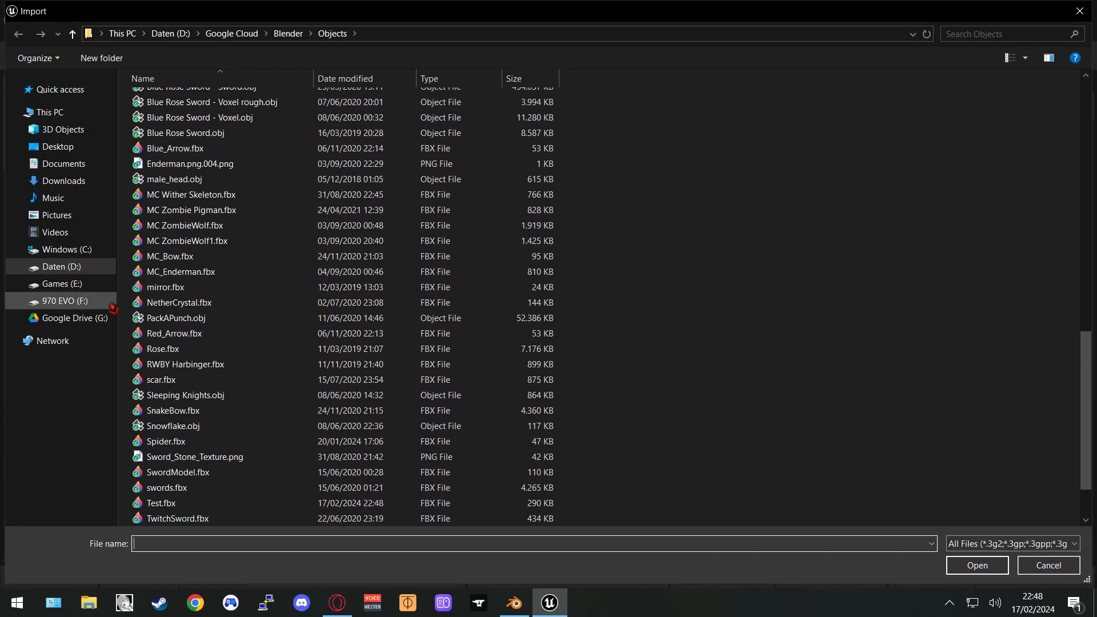
{"action": "scroll", "coordinate": [273, 233], "scroll_direction": "up", "scroll_amount": 7}
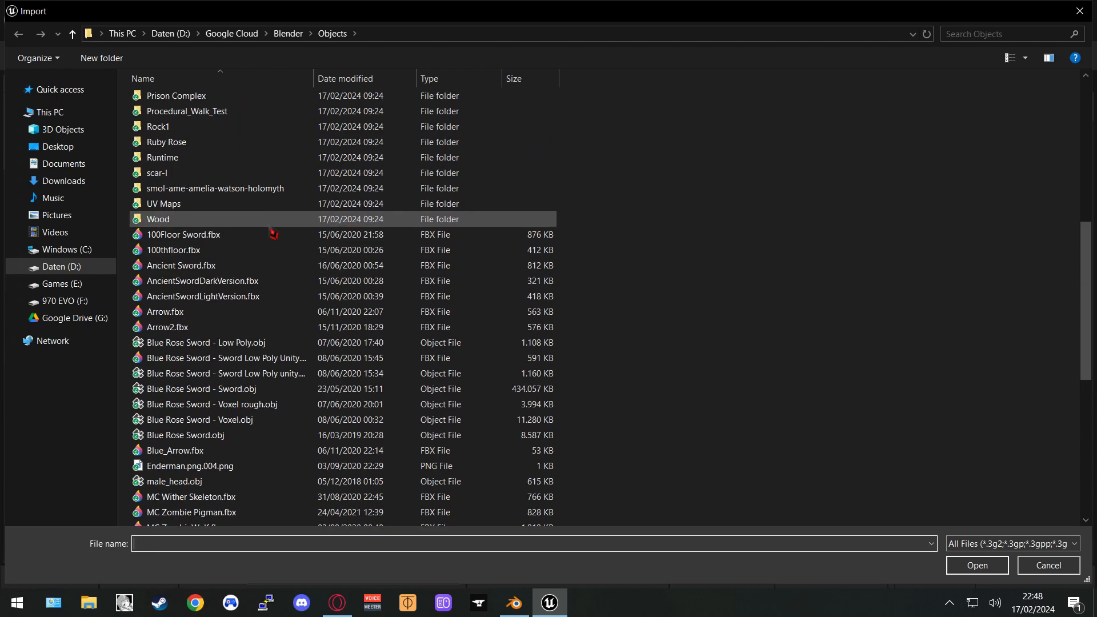
{"action": "scroll", "coordinate": [269, 402], "scroll_direction": "down", "scroll_amount": 3}
{"action": "type", "text": "te"}
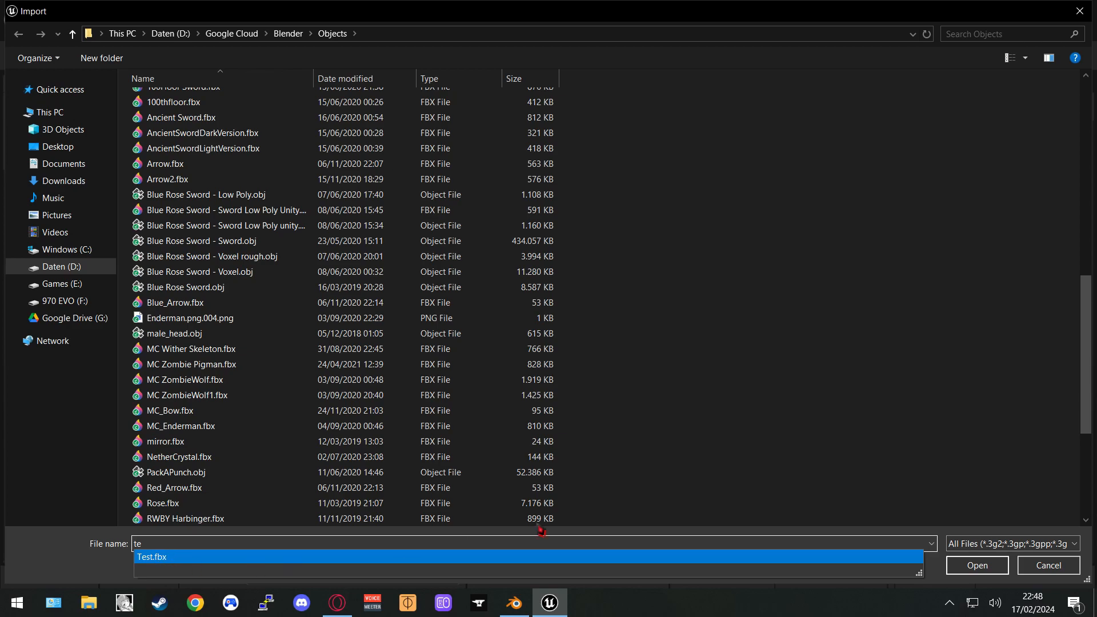
{"action": "key", "text": "Return"}
{"action": "left_click", "coordinate": [977, 562]}
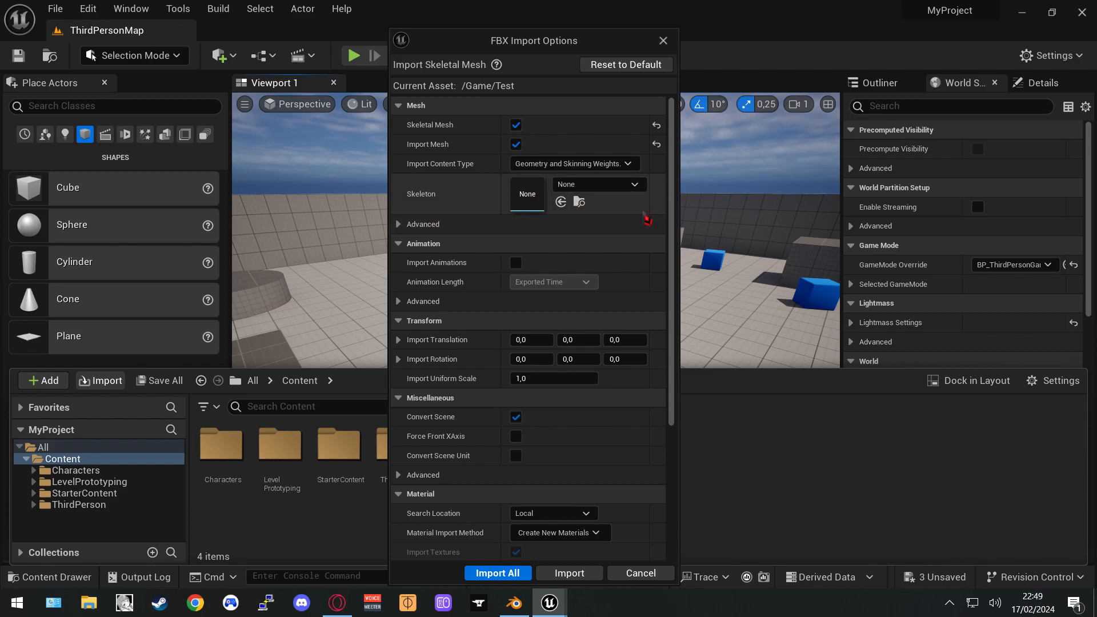
Review the FBX import options: the content types, the Animation, Transform and Miscellaneous sections, and the advanced mesh settings including Normal Import Method
{"action": "left_click_drag", "start_coordinate": [673, 183], "coordinate": [673, 190]}
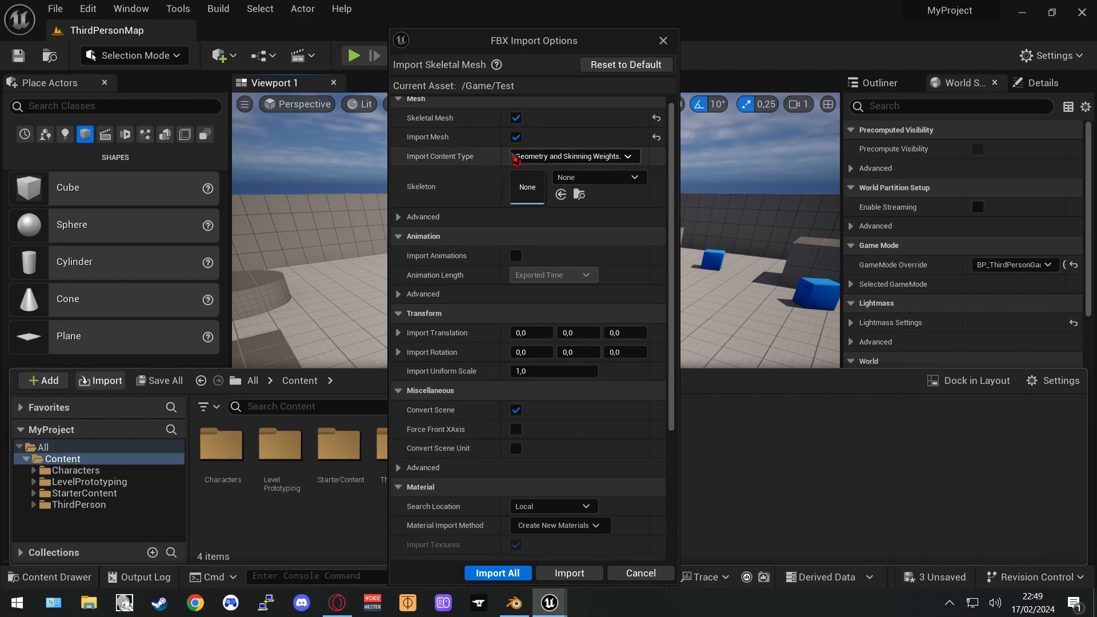
{"action": "left_click", "coordinate": [628, 159]}
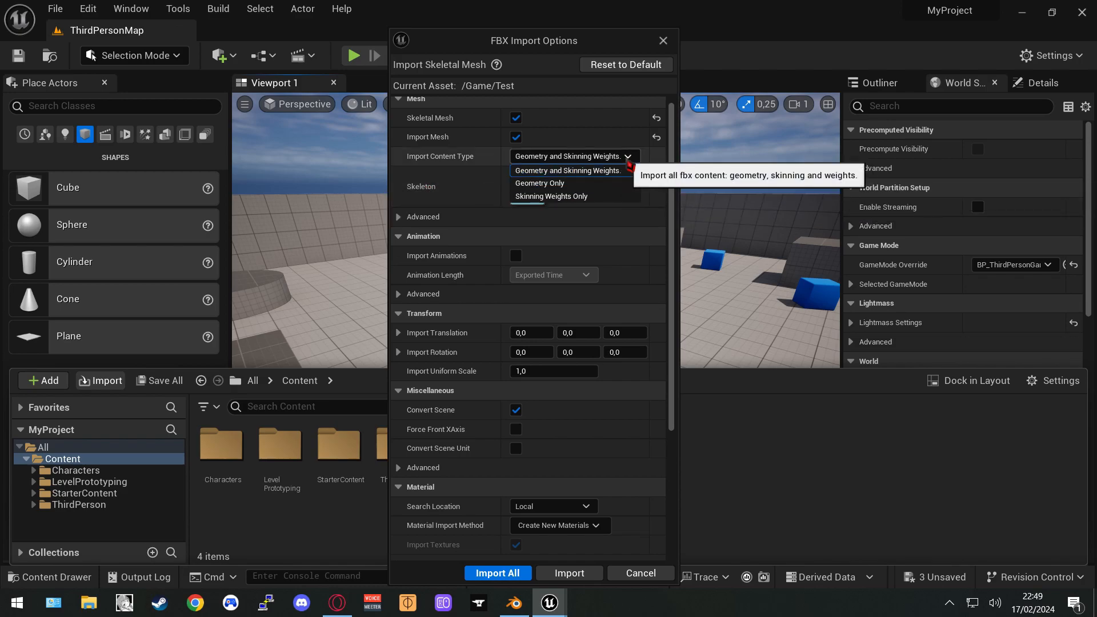
{"action": "left_click", "coordinate": [629, 159]}
{"action": "scroll", "coordinate": [514, 171], "scroll_direction": "down", "scroll_amount": 3}
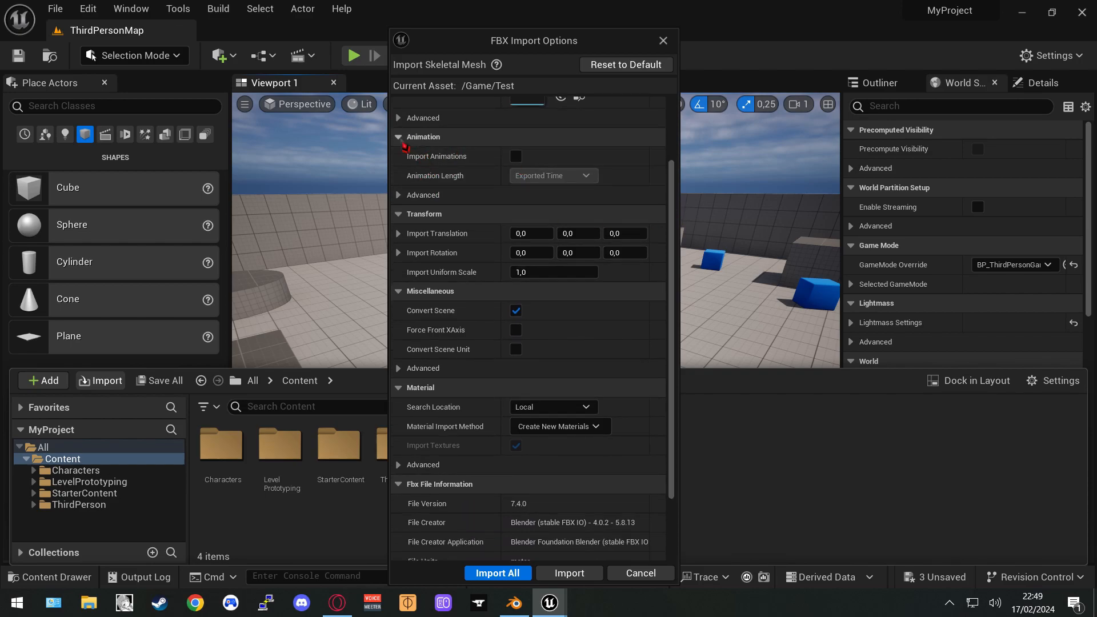
{"action": "left_click", "coordinate": [399, 137]}
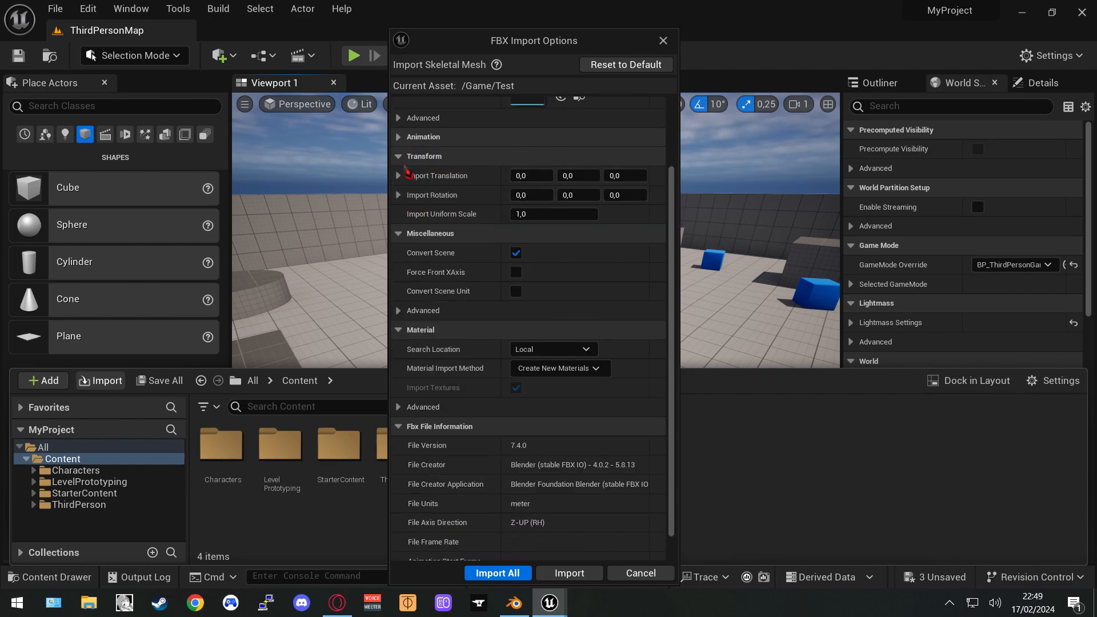
{"action": "left_click", "coordinate": [408, 157]}
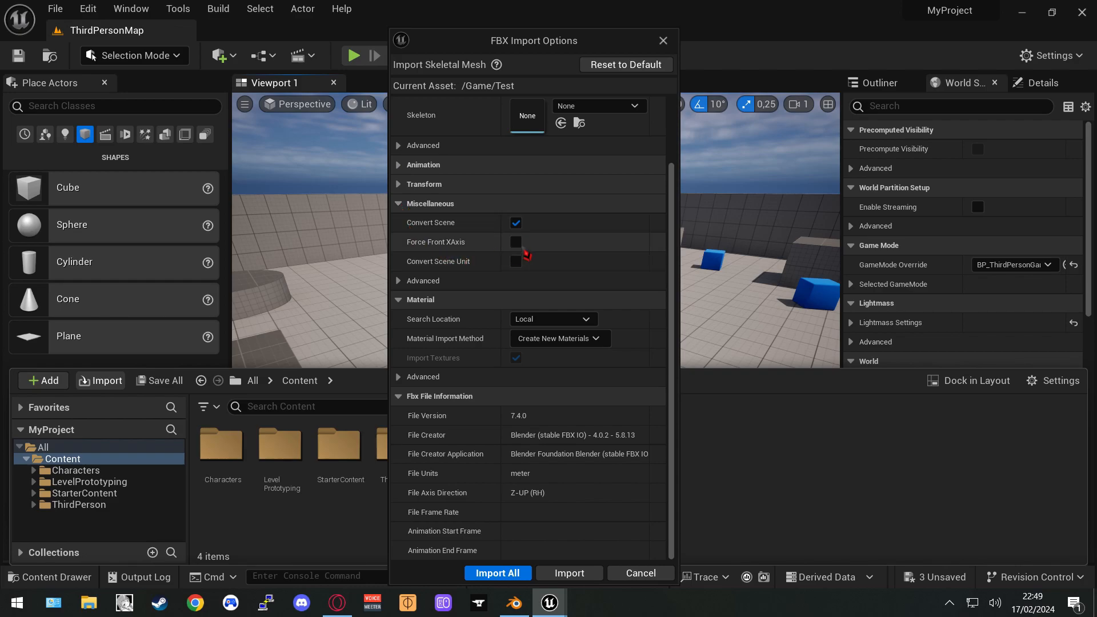
{"action": "left_click", "coordinate": [407, 204]}
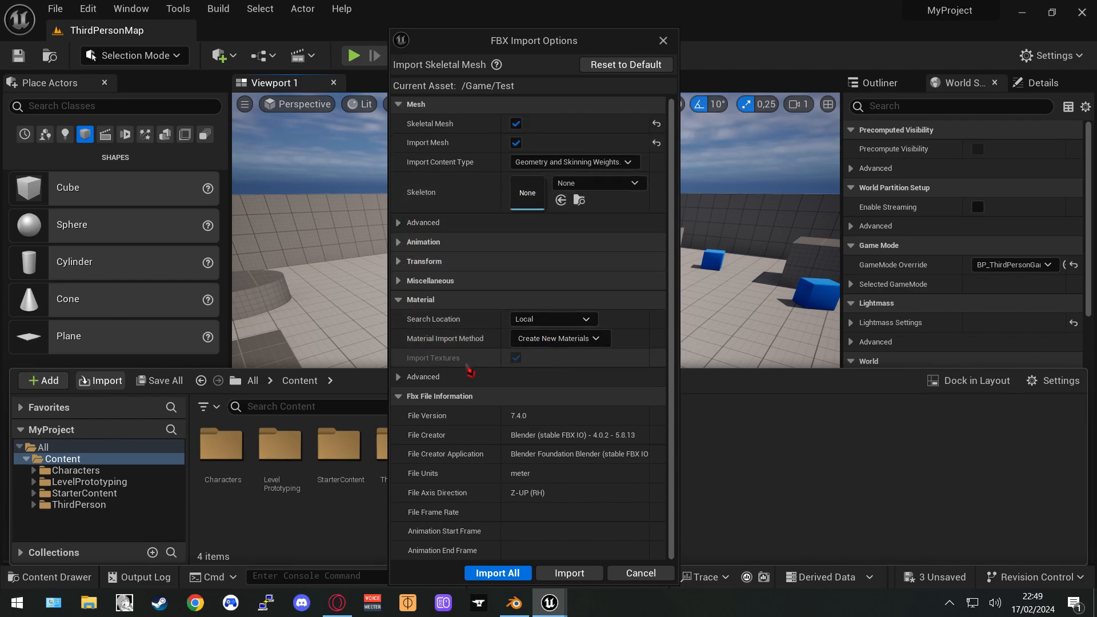
{"action": "left_click", "coordinate": [403, 228]}
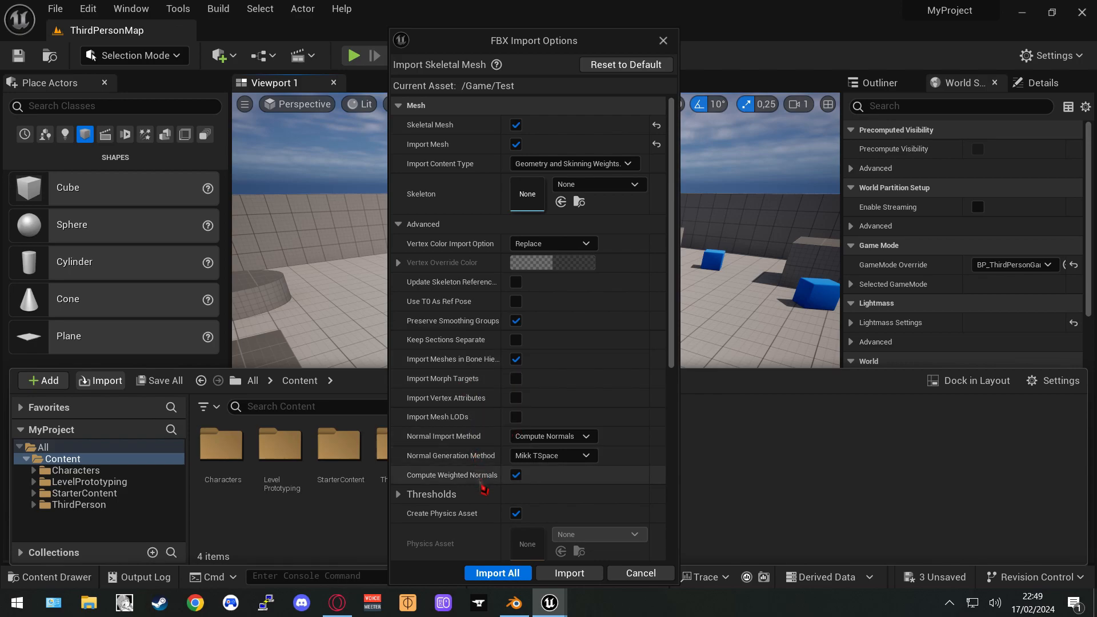
{"action": "left_click", "coordinate": [586, 437]}
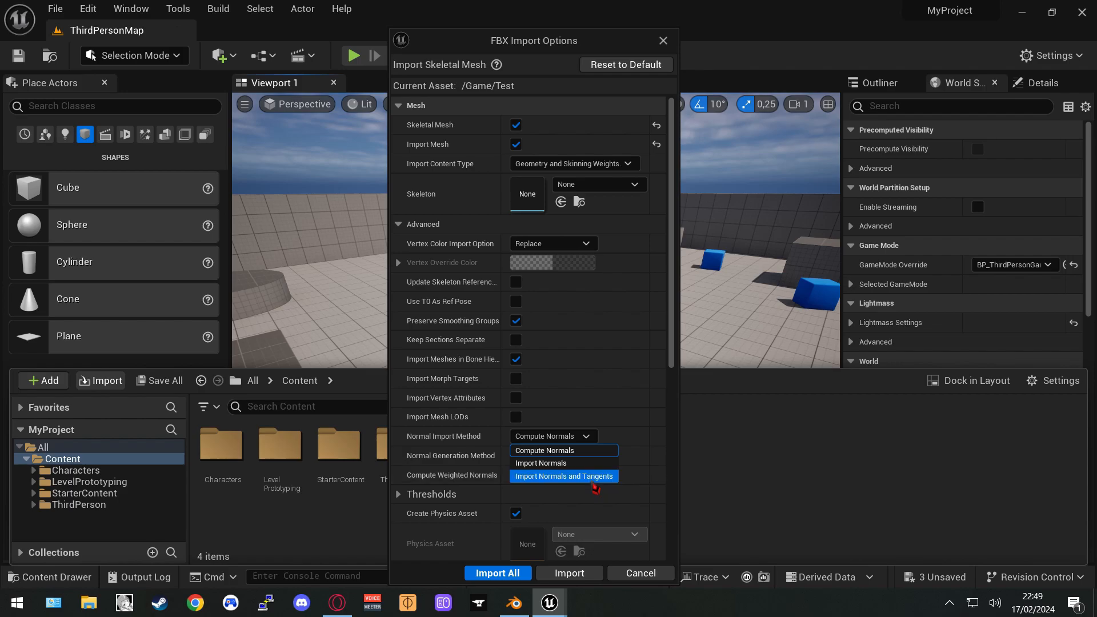
Switch to Blender and apply Shade Smooth to Spider_Mesh
{"action": "left_click", "coordinate": [513, 603]}
{"action": "middle_click_drag", "start_coordinate": [523, 339], "coordinate": [528, 374]}
{"action": "scroll", "coordinate": [460, 166], "scroll_direction": "up", "scroll_amount": 3}
{"action": "middle_click_drag", "start_coordinate": [474, 177], "coordinate": [428, 272]}
{"action": "scroll", "coordinate": [428, 273], "scroll_direction": "up", "scroll_amount": 4}
{"action": "right_click", "coordinate": [457, 280]}
{"action": "left_click", "coordinate": [492, 188]}
{"action": "right_click", "coordinate": [491, 176]}
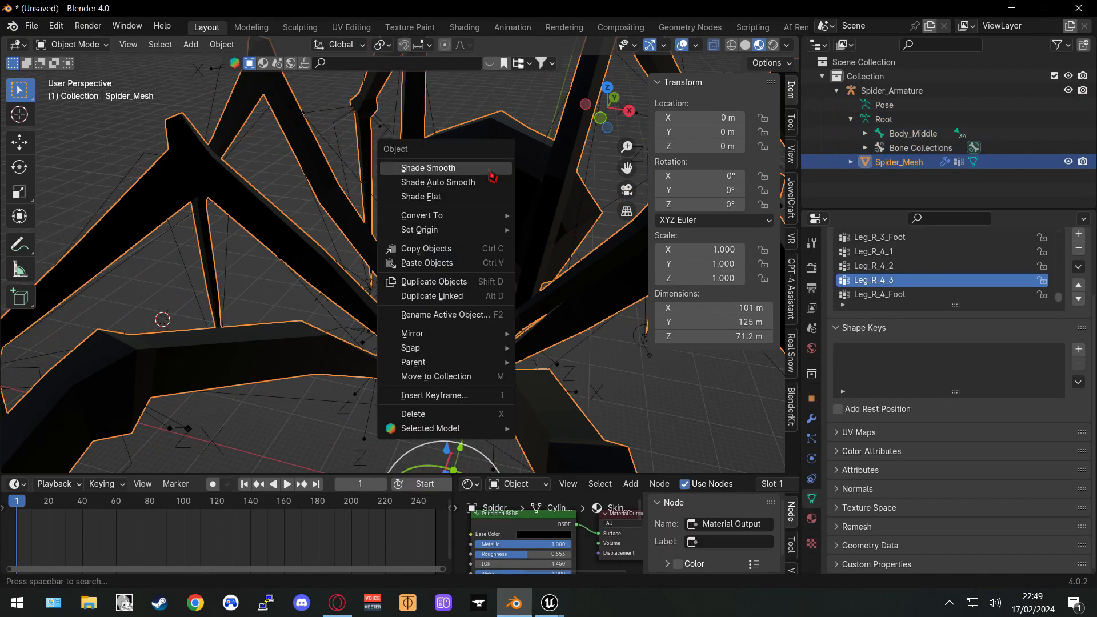
{"action": "right_click", "coordinate": [485, 219]}
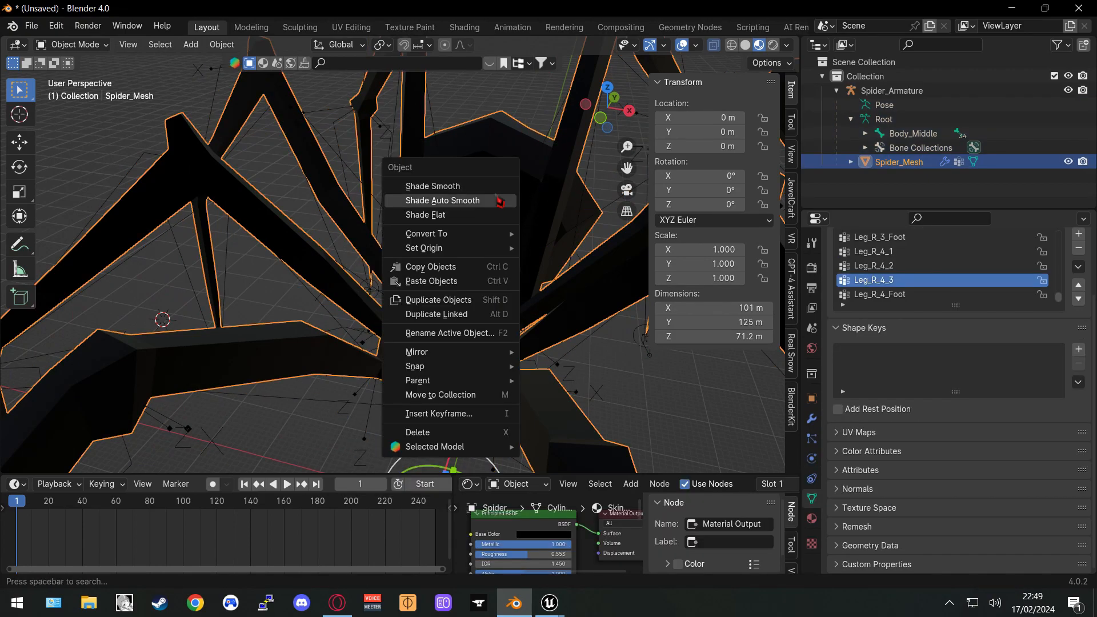
{"action": "left_click", "coordinate": [494, 205]}
{"action": "scroll", "coordinate": [484, 220], "scroll_direction": "down", "scroll_amount": 3}
{"action": "middle_click_drag", "start_coordinate": [453, 274], "coordinate": [422, 249]}
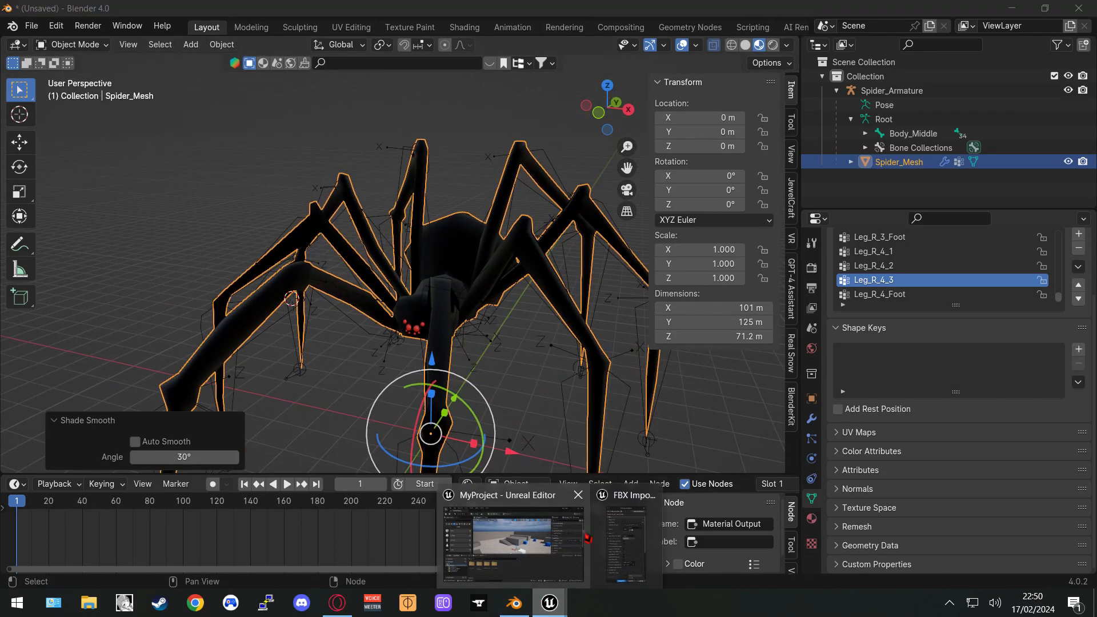
Return to Unreal's FBX import options and set Normal Import Method to Import Normals and Tangents
{"action": "left_click", "coordinate": [627, 534]}
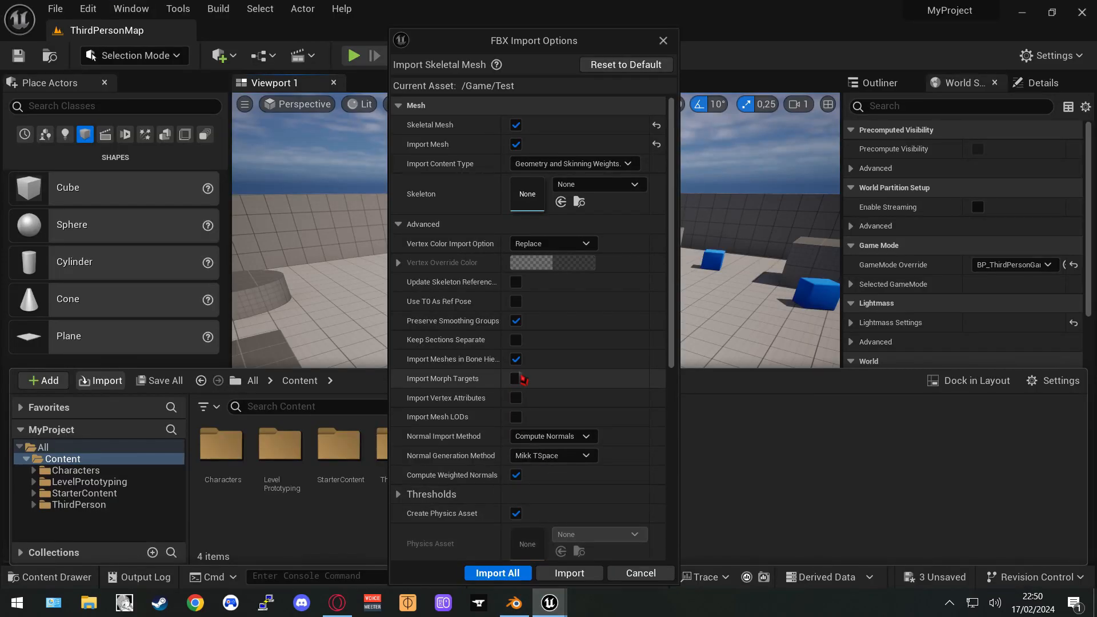
{"action": "left_click", "coordinate": [585, 437]}
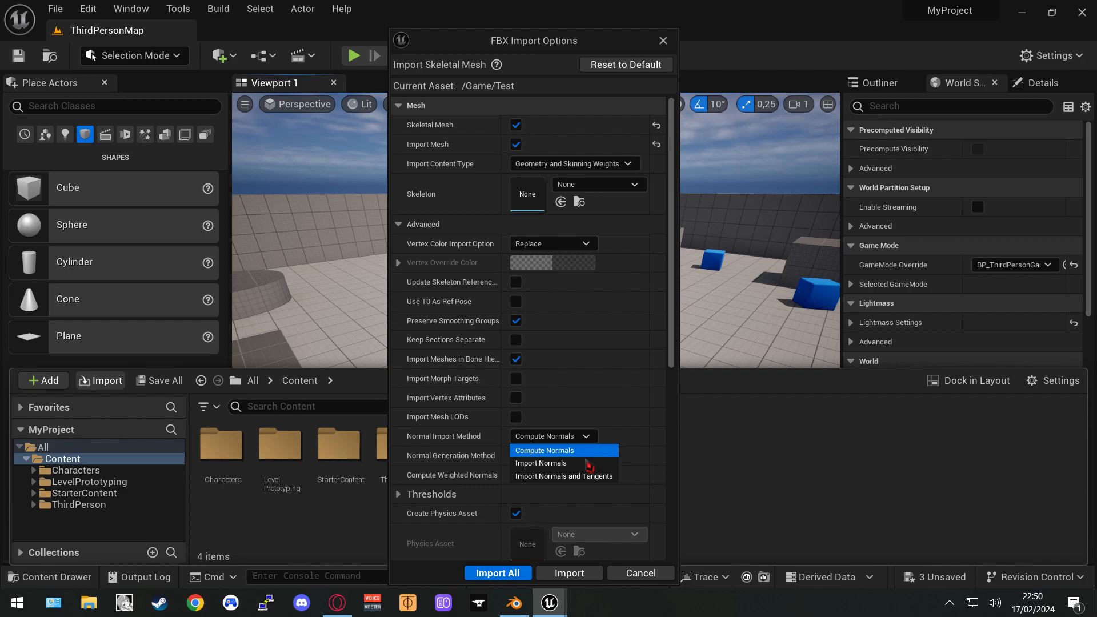
{"action": "left_click", "coordinate": [594, 475]}
Check the remaining FBX import options, including physics asset creation and materials, and run Import All with these settings
{"action": "left_click_drag", "start_coordinate": [607, 51], "coordinate": [451, 36]}
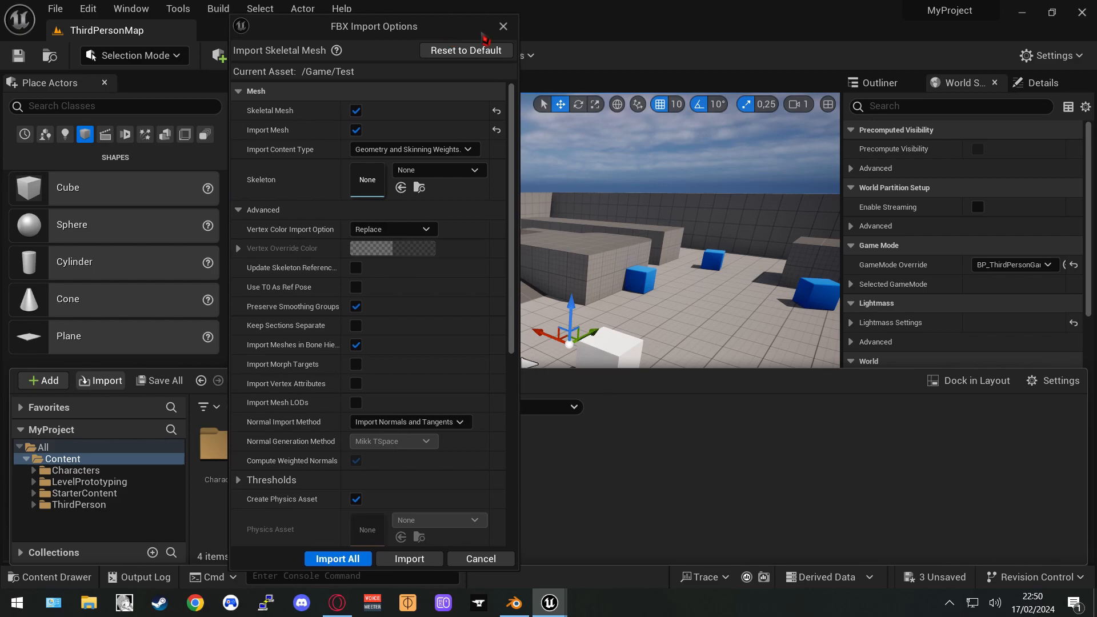
{"action": "scroll", "coordinate": [380, 469], "scroll_direction": "down", "scroll_amount": 1}
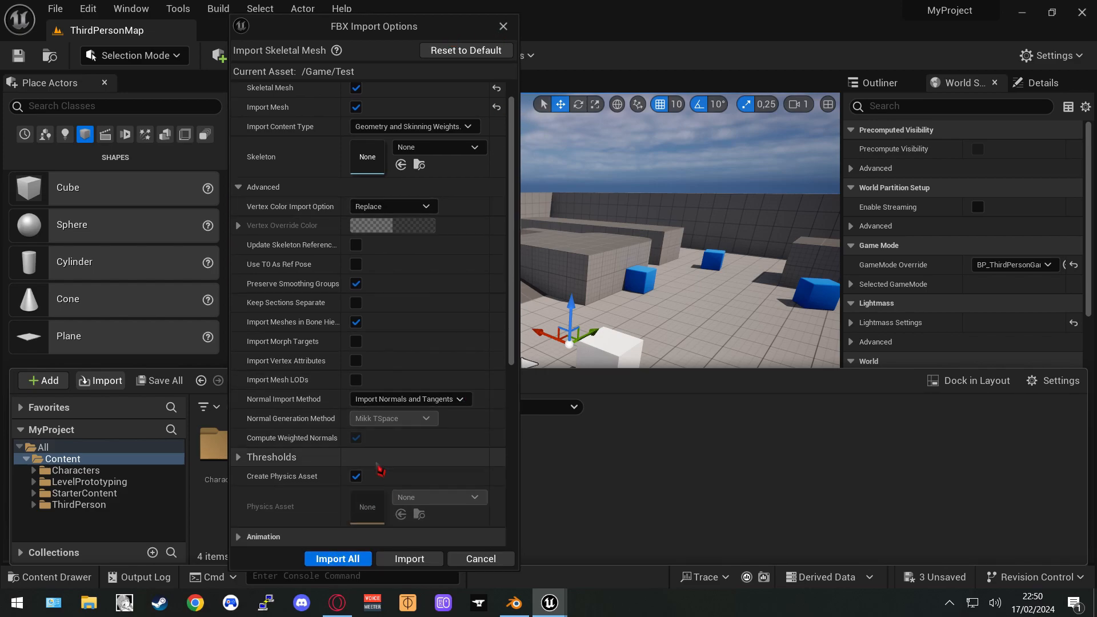
{"action": "scroll", "coordinate": [381, 470], "scroll_direction": "down", "scroll_amount": 5}
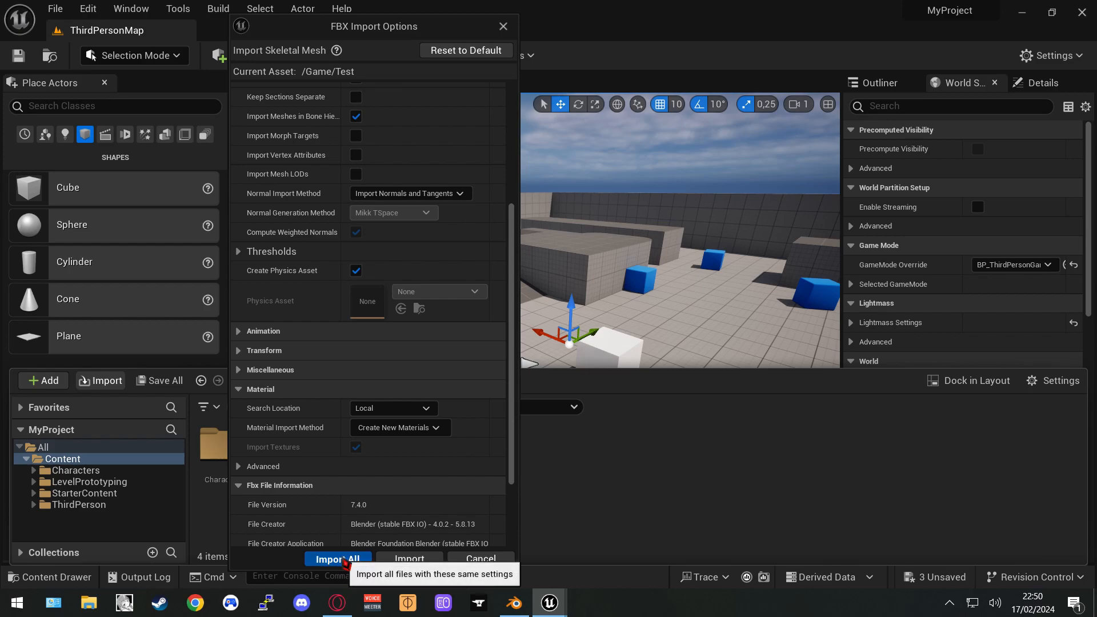
{"action": "left_click", "coordinate": [343, 558]}
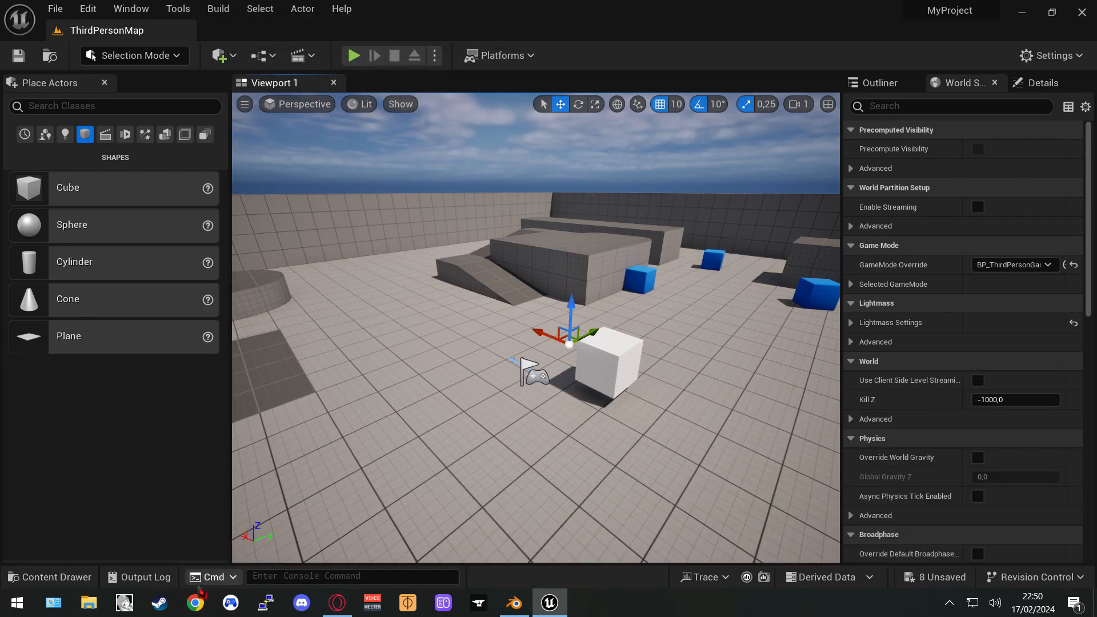
Open Test_PhysicsAsset from the Content folder and inspect the spider's collision bodies in the preview
{"action": "left_click", "coordinate": [52, 586]}
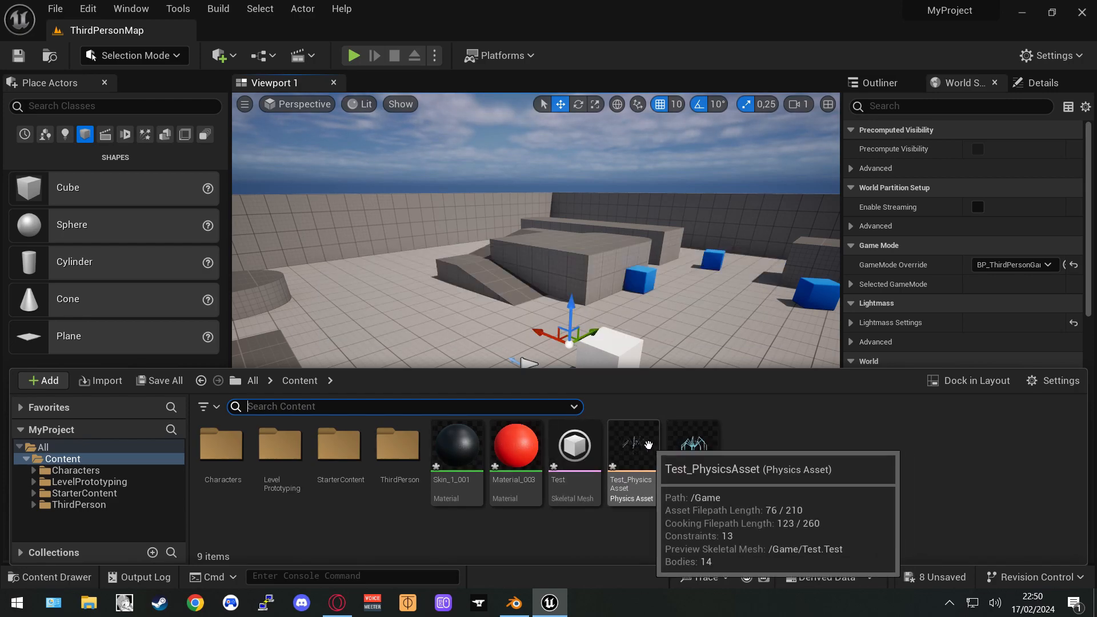
{"action": "left_click", "coordinate": [620, 451]}
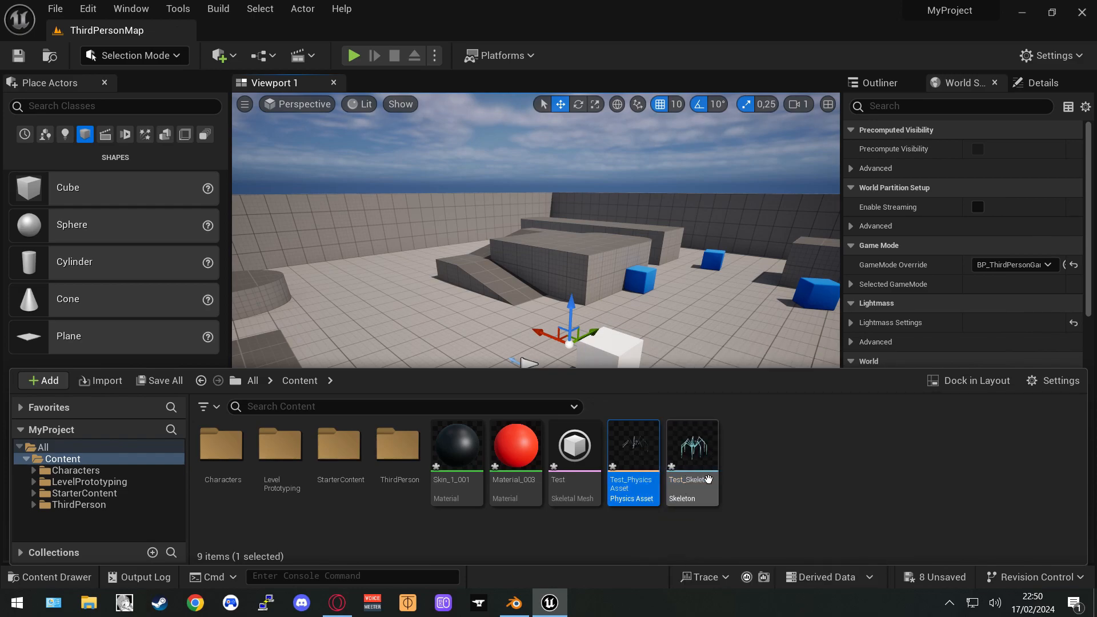
{"action": "double_click", "coordinate": [646, 437]}
{"action": "right_click_drag", "start_coordinate": [674, 294], "coordinate": [641, 359]}
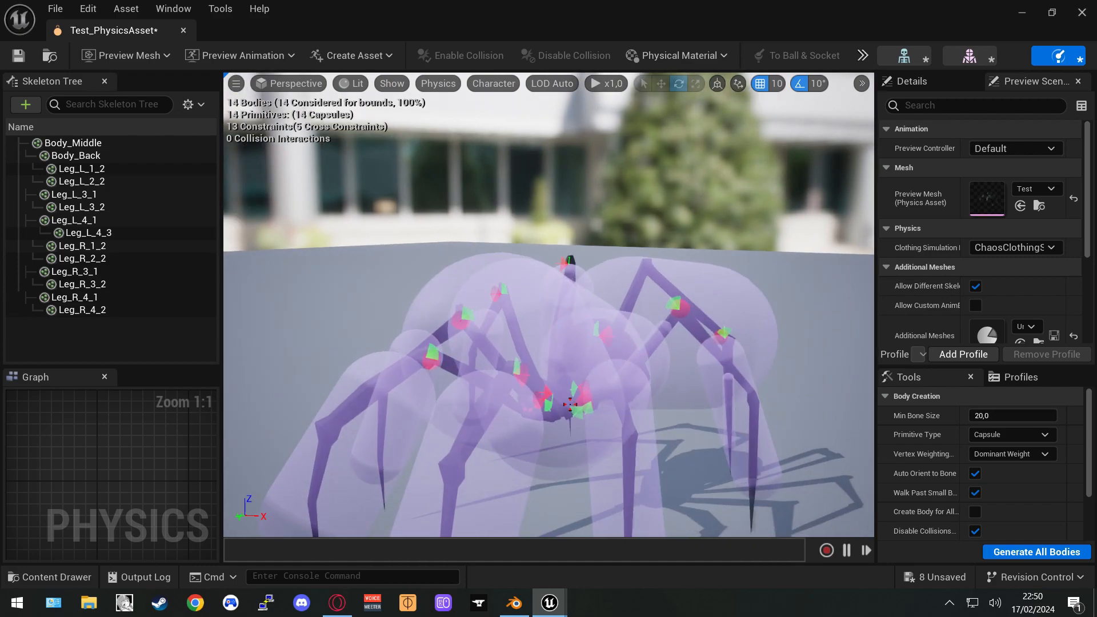
{"action": "scroll", "coordinate": [564, 388], "scroll_direction": "down", "scroll_amount": 6}
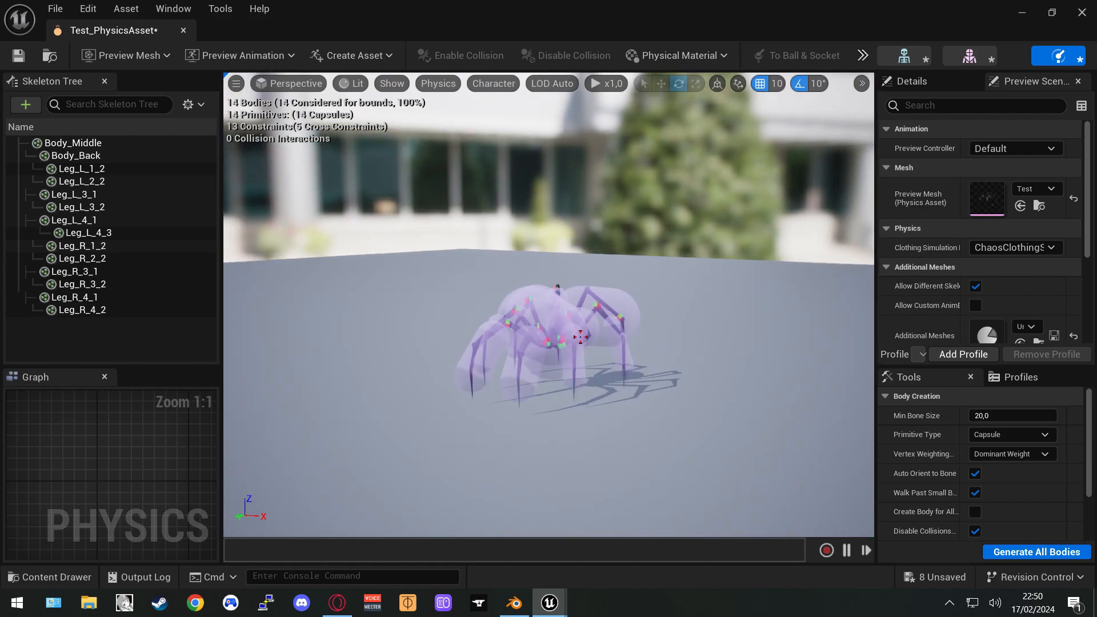
Close the physics asset, open the Test skeletal mesh from the Content folder and examine the shading on the spider's legs and body
{"action": "left_click", "coordinate": [183, 32]}
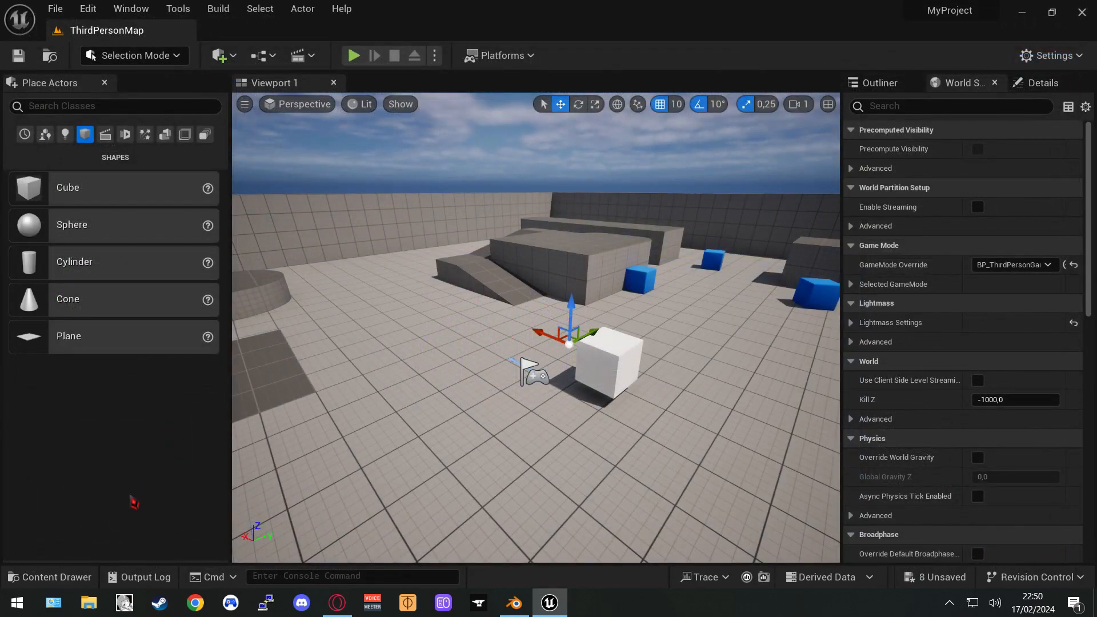
{"action": "left_click", "coordinate": [64, 578]}
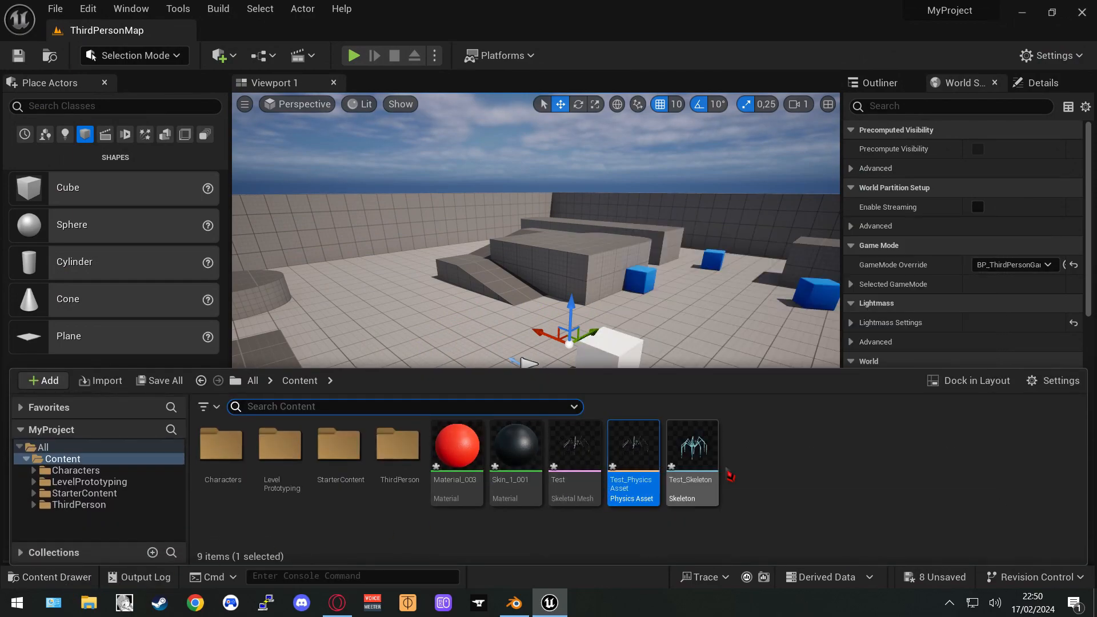
{"action": "double_click", "coordinate": [588, 455]}
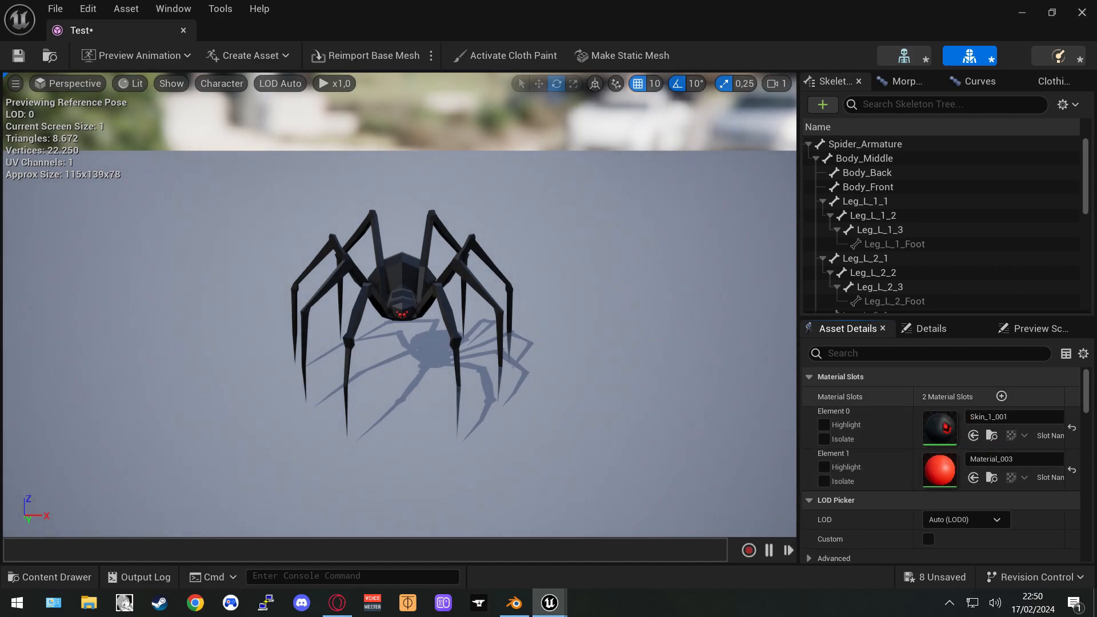
{"action": "right_click_drag", "start_coordinate": [628, 366], "coordinate": [594, 343]}
{"action": "right_click_drag", "start_coordinate": [552, 312], "coordinate": [514, 286]}
{"action": "middle_click_drag", "start_coordinate": [552, 312], "coordinate": [606, 365]}
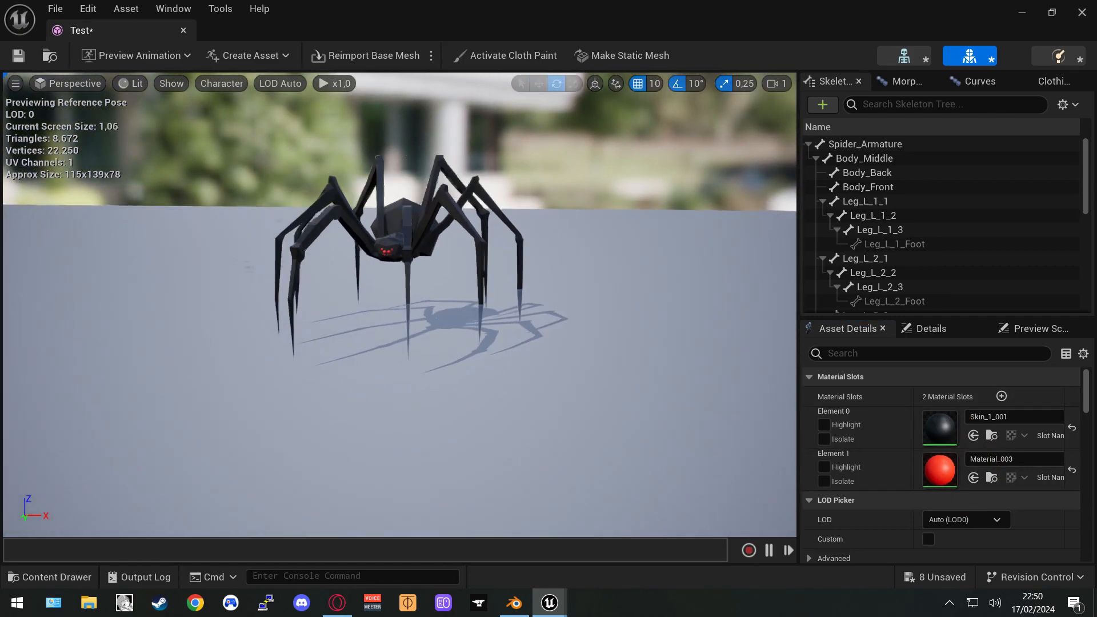
{"action": "scroll", "coordinate": [552, 312], "scroll_direction": "up", "scroll_amount": 3}
{"action": "middle_click_drag", "start_coordinate": [567, 291], "coordinate": [599, 228]}
{"action": "right_click_drag", "start_coordinate": [567, 291], "coordinate": [640, 292]}
{"action": "middle_click_drag", "start_coordinate": [567, 291], "coordinate": [514, 377]}
{"action": "scroll", "coordinate": [564, 289], "scroll_direction": "up", "scroll_amount": 4}
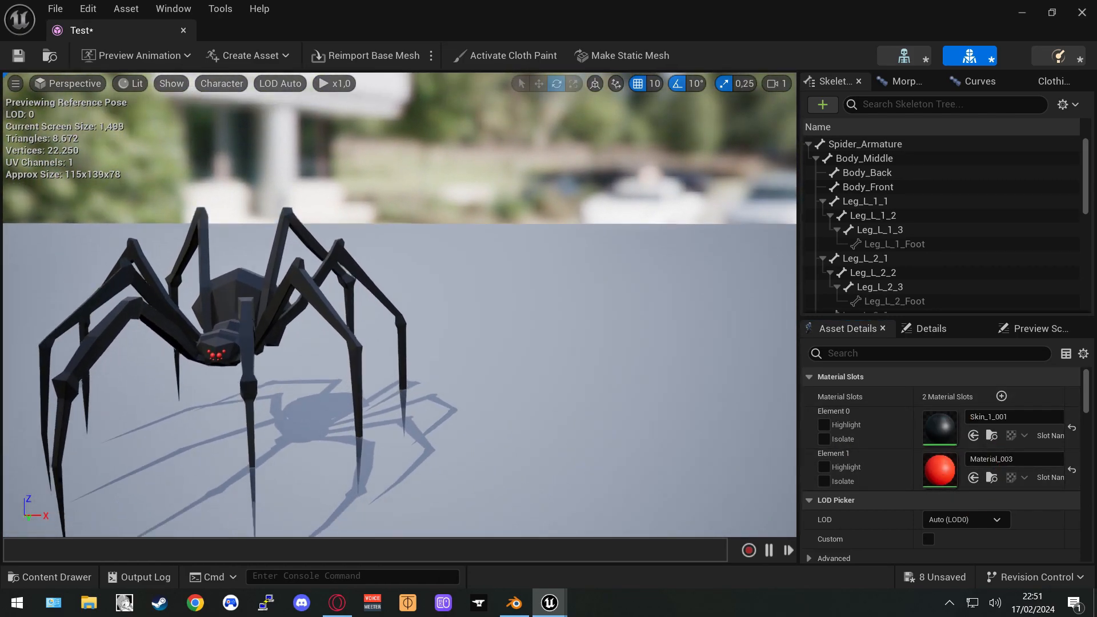
{"action": "middle_click_drag", "start_coordinate": [567, 295], "coordinate": [617, 246]}
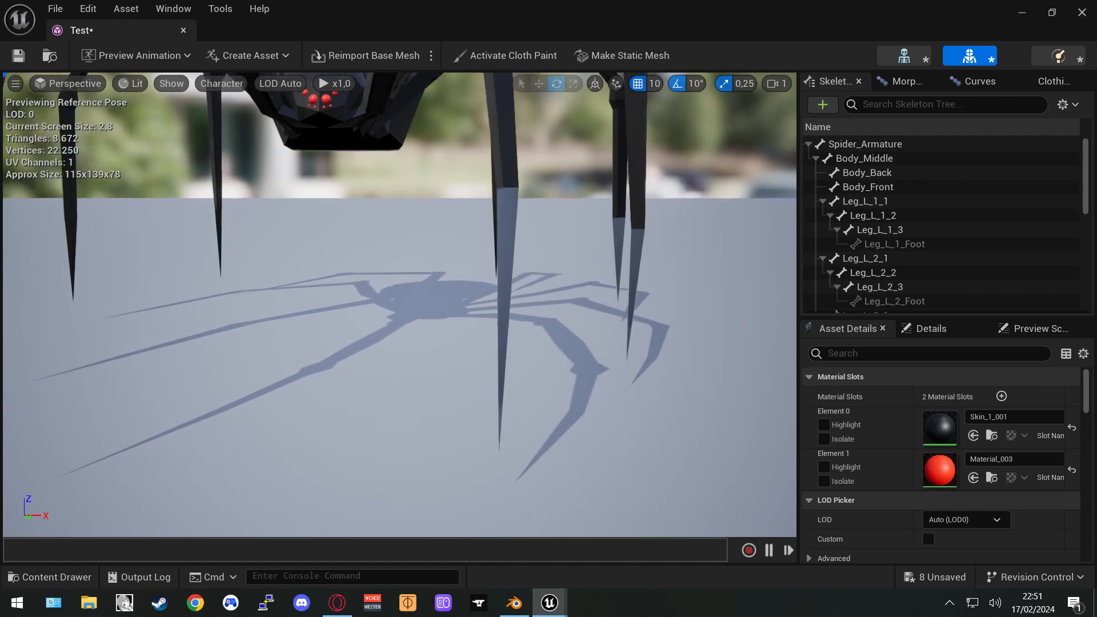
{"action": "middle_click_drag", "start_coordinate": [468, 215], "coordinate": [447, 270]}
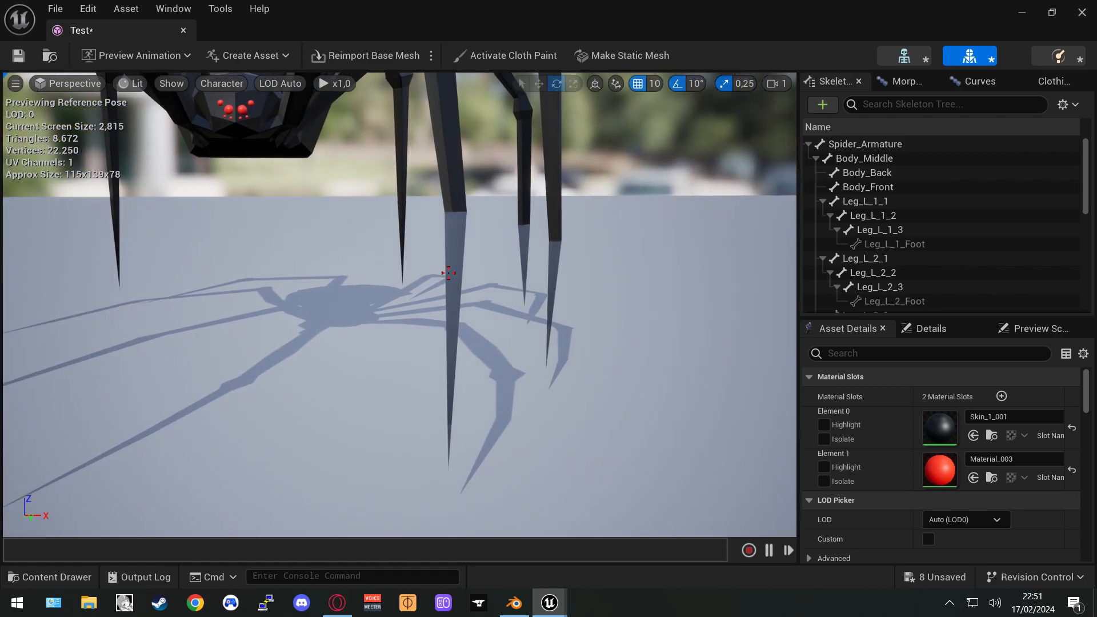
Switch to Blender and apply Shade Auto Smooth at 30° to Spider_Mesh
{"action": "key", "text": "alt+Tab"}
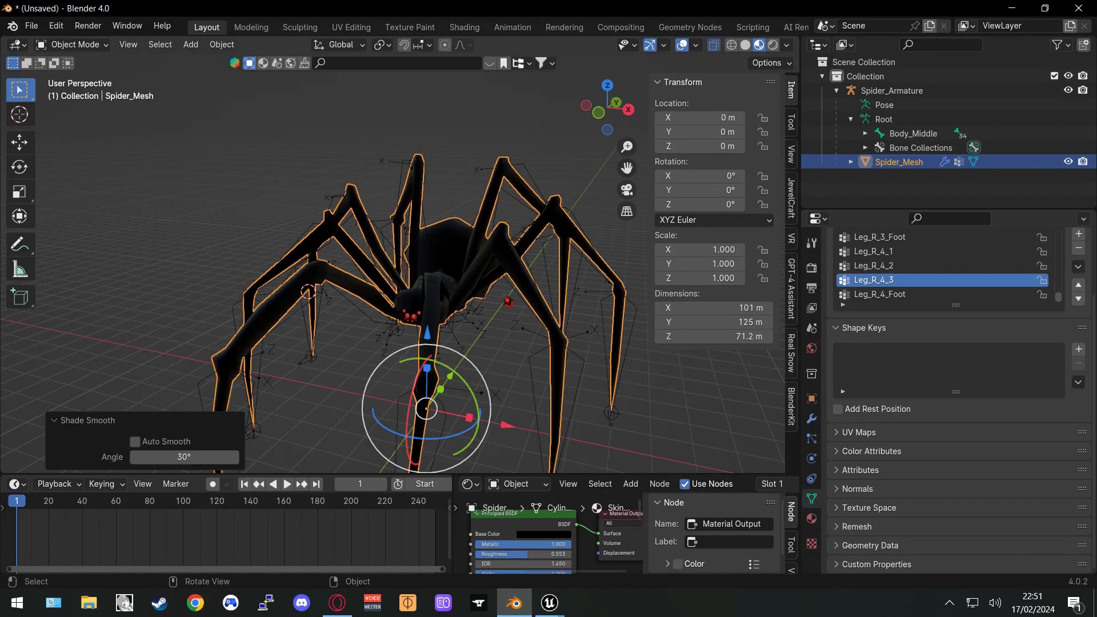
{"action": "right_click", "coordinate": [460, 249]}
{"action": "left_click", "coordinate": [456, 256]}
{"action": "middle_click_drag", "start_coordinate": [456, 255], "coordinate": [495, 305]}
{"action": "middle_click_drag", "start_coordinate": [521, 356], "coordinate": [463, 212], "text": "shift"}
{"action": "middle_click_drag", "start_coordinate": [465, 313], "coordinate": [481, 312]}
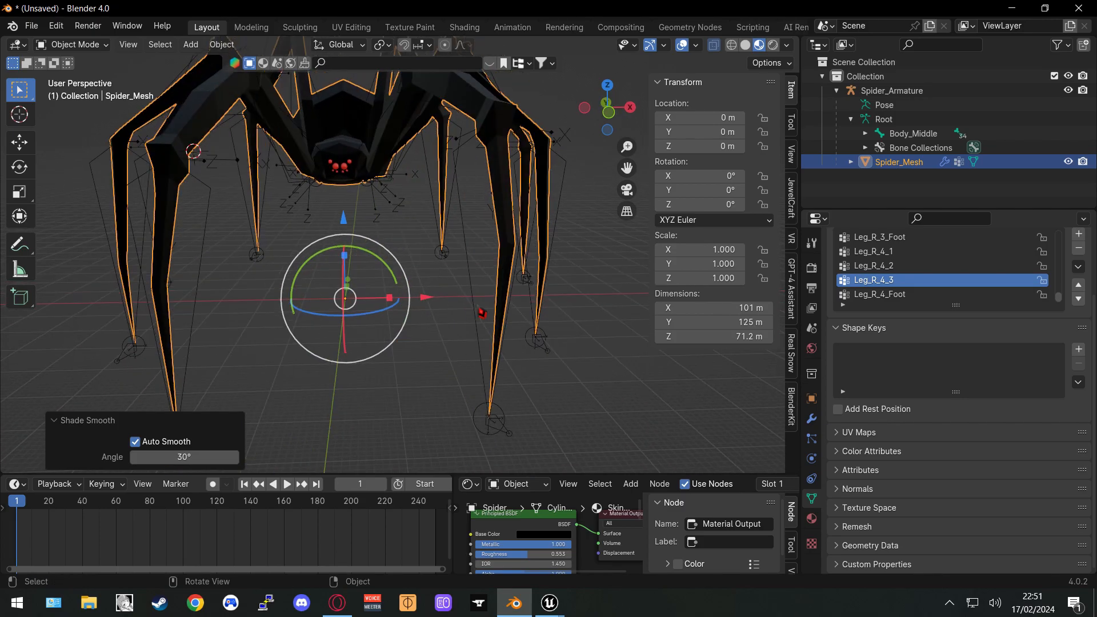
{"action": "scroll", "coordinate": [457, 257], "scroll_direction": "down", "scroll_amount": 4}
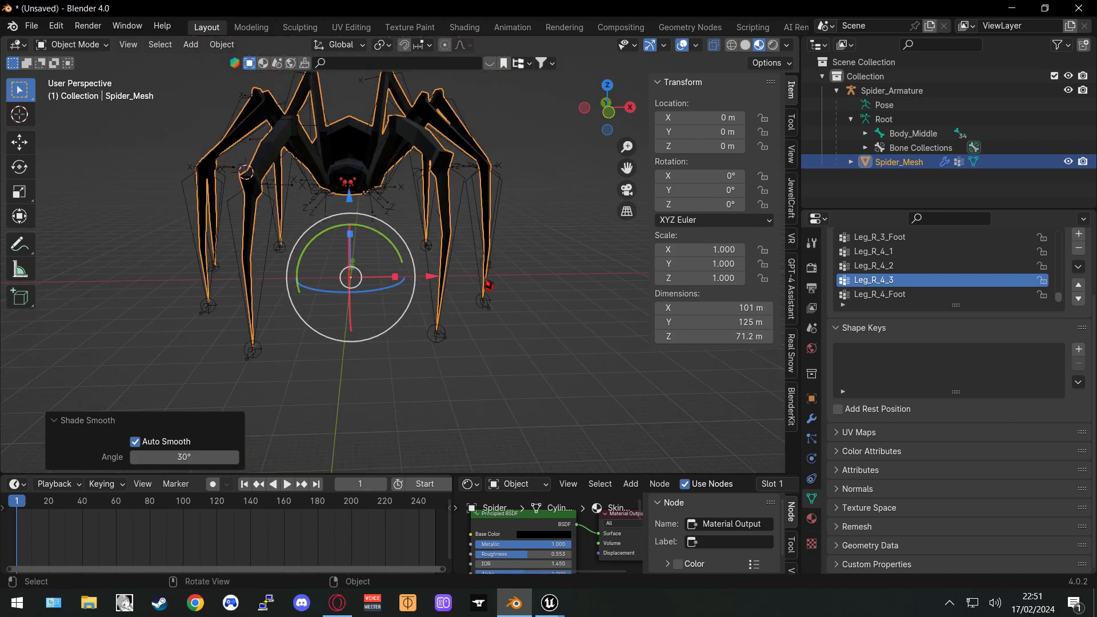
Recalculate the normals of the entire Spider_Mesh to the outside in Edit Mode, and return to Object Mode
{"action": "key", "text": "Tab"}
{"action": "middle_click_drag", "start_coordinate": [447, 238], "coordinate": [467, 228]}
{"action": "key", "text": "a"}
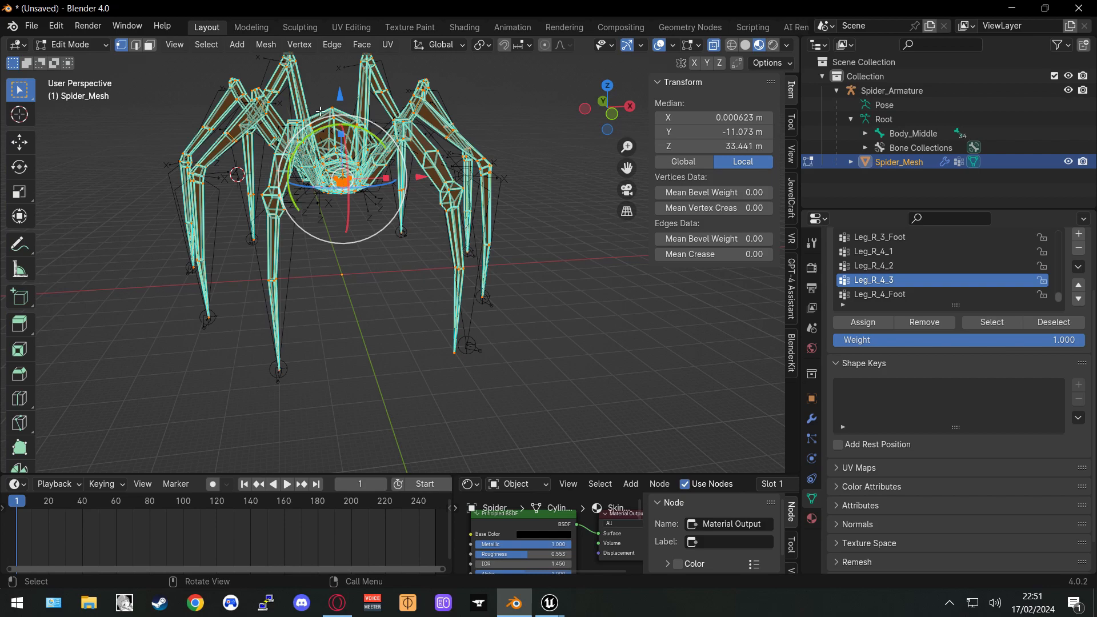
{"action": "left_click", "coordinate": [266, 44]}
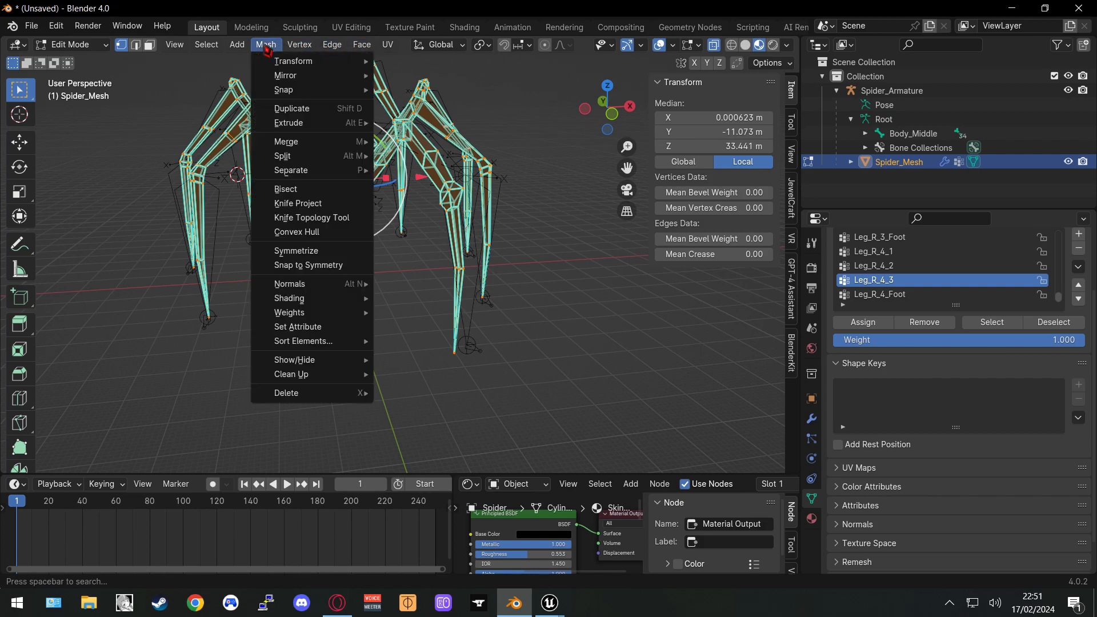
{"action": "mouse_move", "coordinate": [344, 289]}
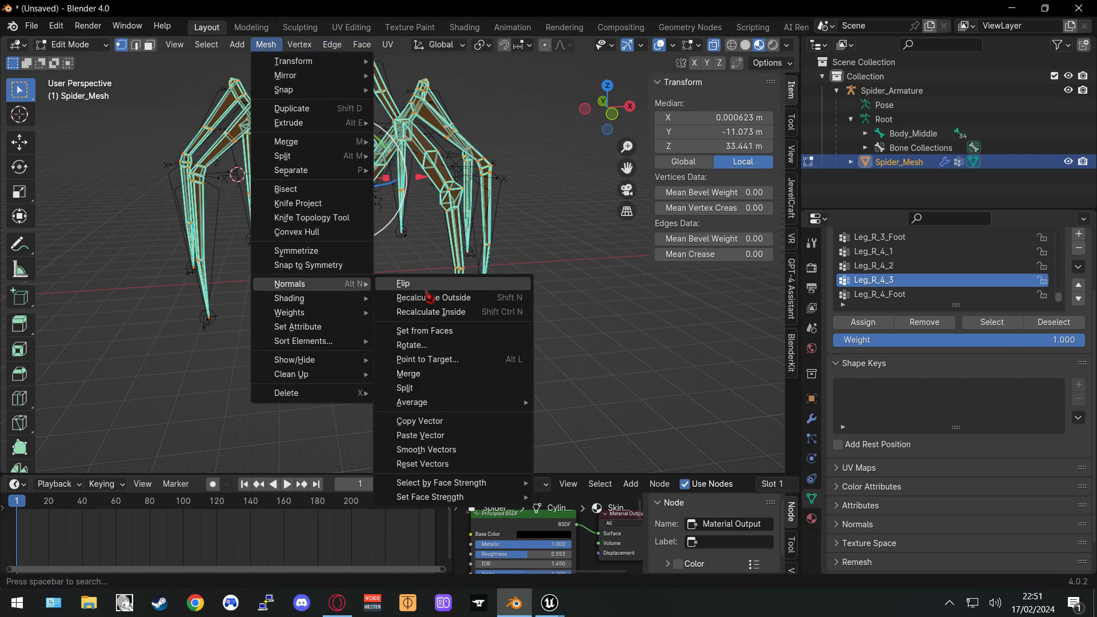
{"action": "left_click", "coordinate": [455, 298]}
{"action": "middle_click_drag", "start_coordinate": [577, 299], "coordinate": [527, 278]}
{"action": "key", "text": "Tab"}
{"action": "middle_click_drag", "start_coordinate": [420, 260], "coordinate": [484, 252]}
{"action": "middle_click_drag", "start_coordinate": [482, 212], "coordinate": [566, 273], "text": "shift"}
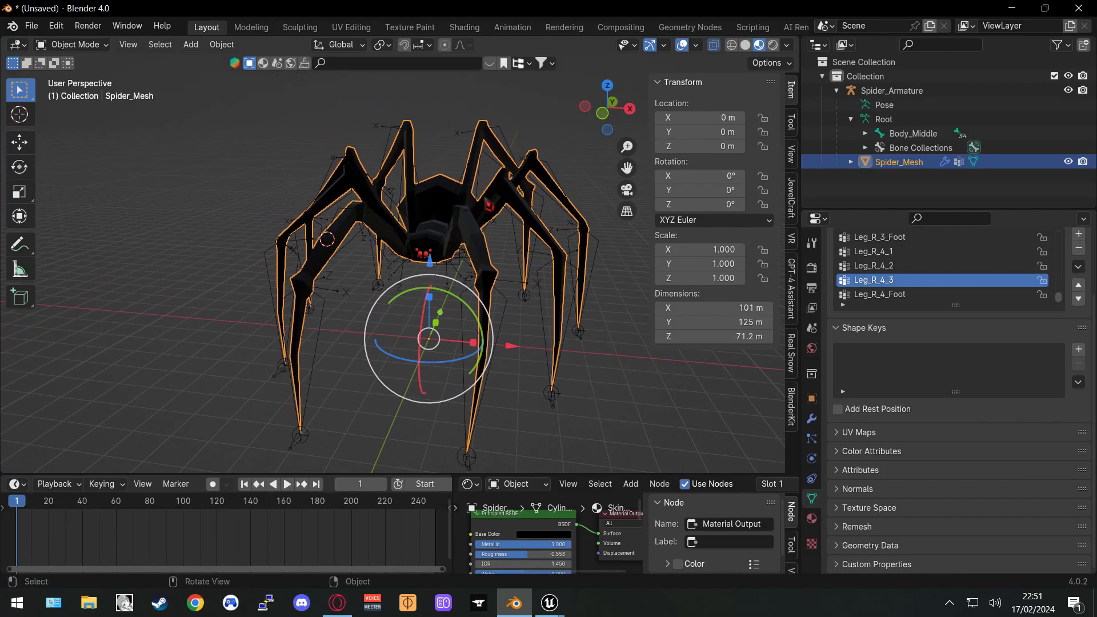
Unwrap the whole spider mesh in the UV Editing workspace using Smart UV Project with an island margin of 0.100
{"action": "left_click", "coordinate": [360, 31]}
{"action": "scroll", "coordinate": [306, 262], "scroll_direction": "up", "scroll_amount": 4}
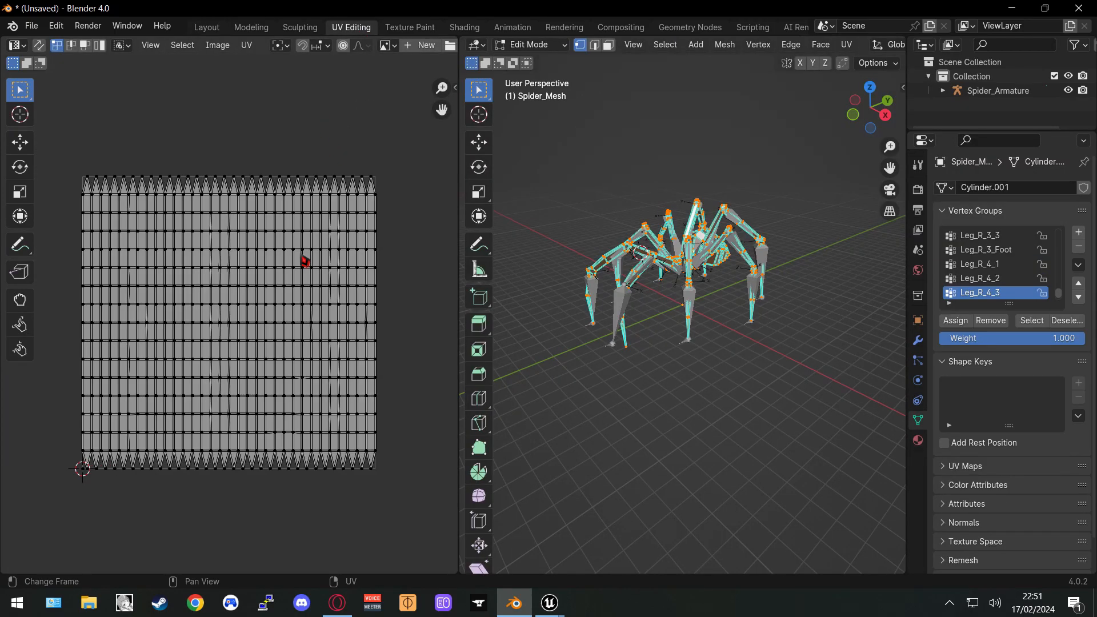
{"action": "key", "text": "a"}
{"action": "scroll", "coordinate": [251, 295], "scroll_direction": "up", "scroll_amount": 2}
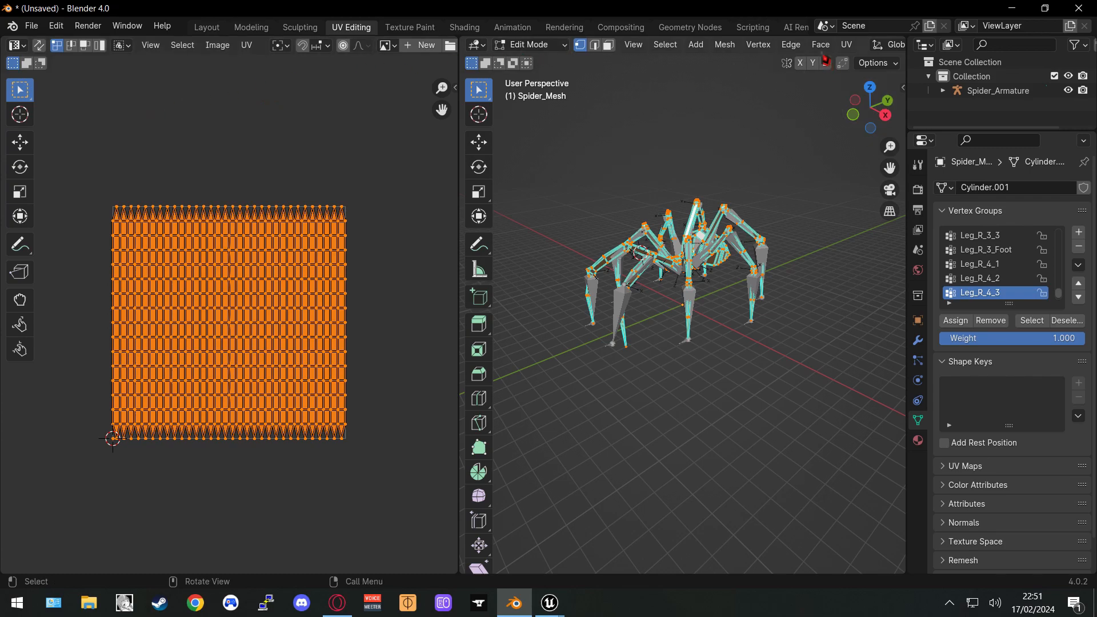
{"action": "left_click", "coordinate": [846, 44]}
{"action": "left_click", "coordinate": [876, 80]}
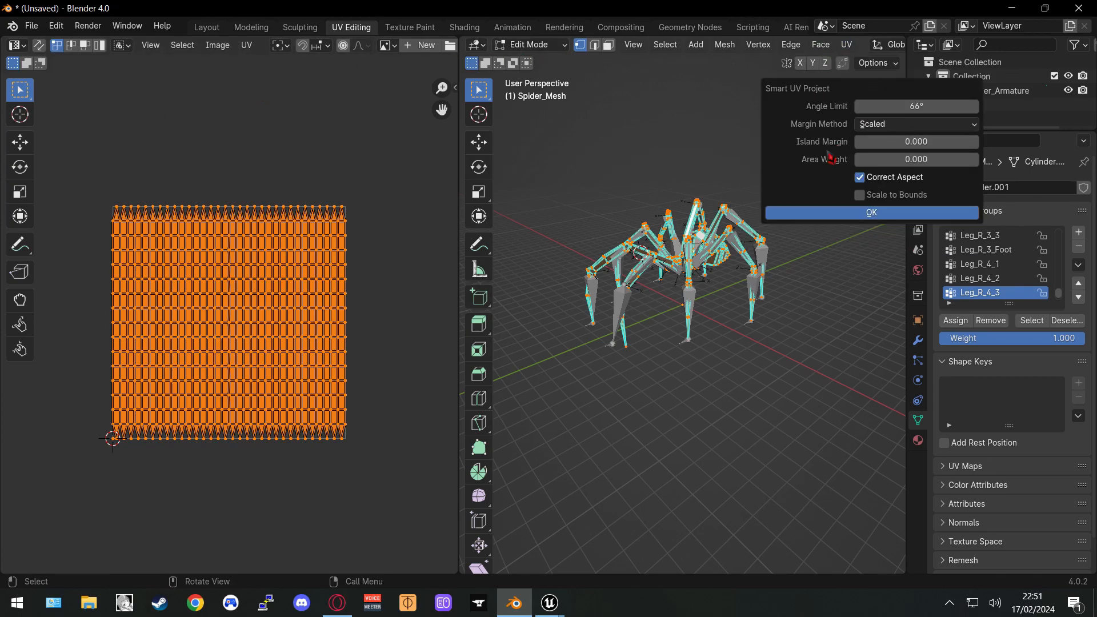
{"action": "left_click_drag", "start_coordinate": [914, 142], "coordinate": [937, 141]}
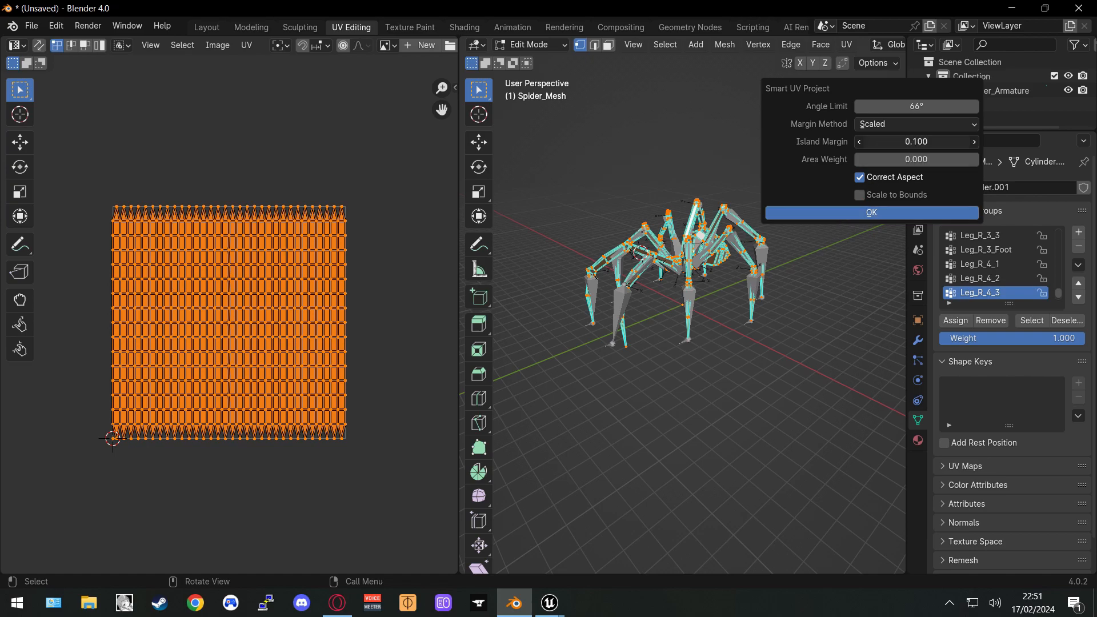
{"action": "left_click", "coordinate": [872, 213]}
{"action": "scroll", "coordinate": [217, 287], "scroll_direction": "up", "scroll_amount": 3}
{"action": "scroll", "coordinate": [217, 287], "scroll_direction": "down", "scroll_amount": 2}
{"action": "scroll", "coordinate": [217, 287], "scroll_direction": "up", "scroll_amount": 1}
{"action": "key", "text": "ctrl+s"}
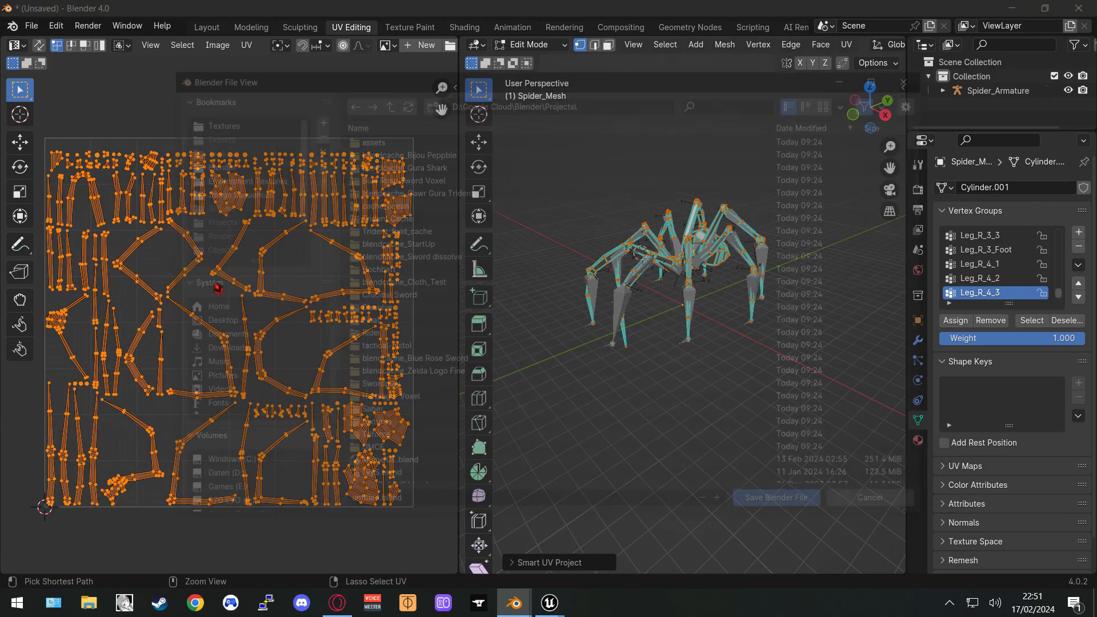
{"action": "left_click", "coordinate": [852, 507]}
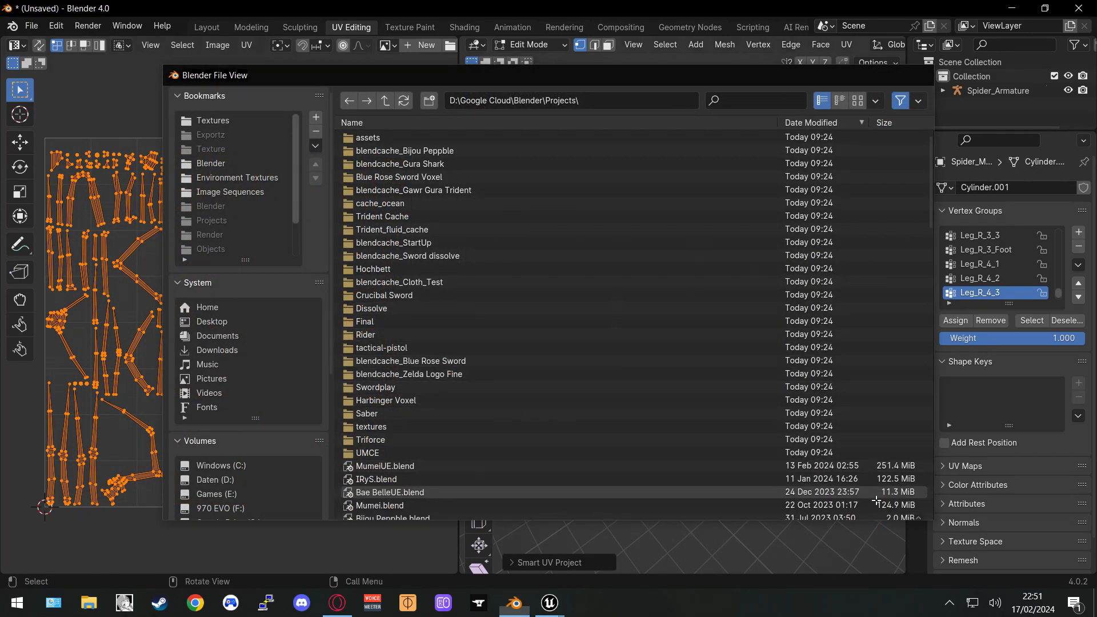
Export Spider_Armature and Spider_Mesh together from the Layout workspace as FBX with the saved Unreal export preset, overwriting Test.fbx
{"action": "left_click", "coordinate": [207, 28]}
{"action": "left_click", "coordinate": [891, 90]}
{"action": "left_click", "coordinate": [899, 163], "text": "shift"}
{"action": "left_click", "coordinate": [31, 25]}
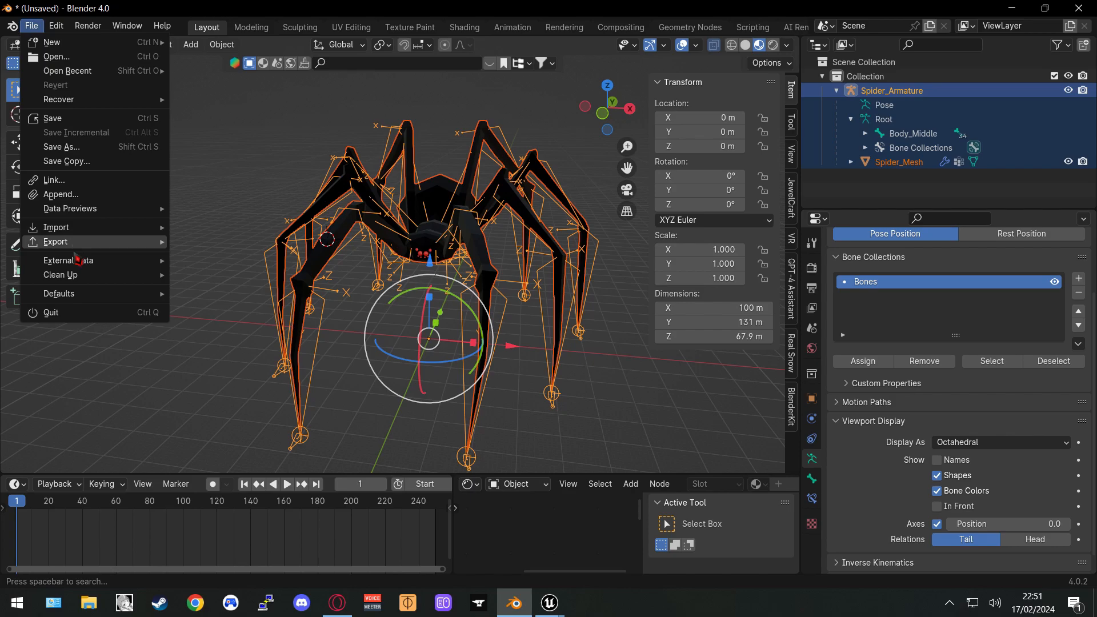
{"action": "mouse_move", "coordinate": [124, 253]}
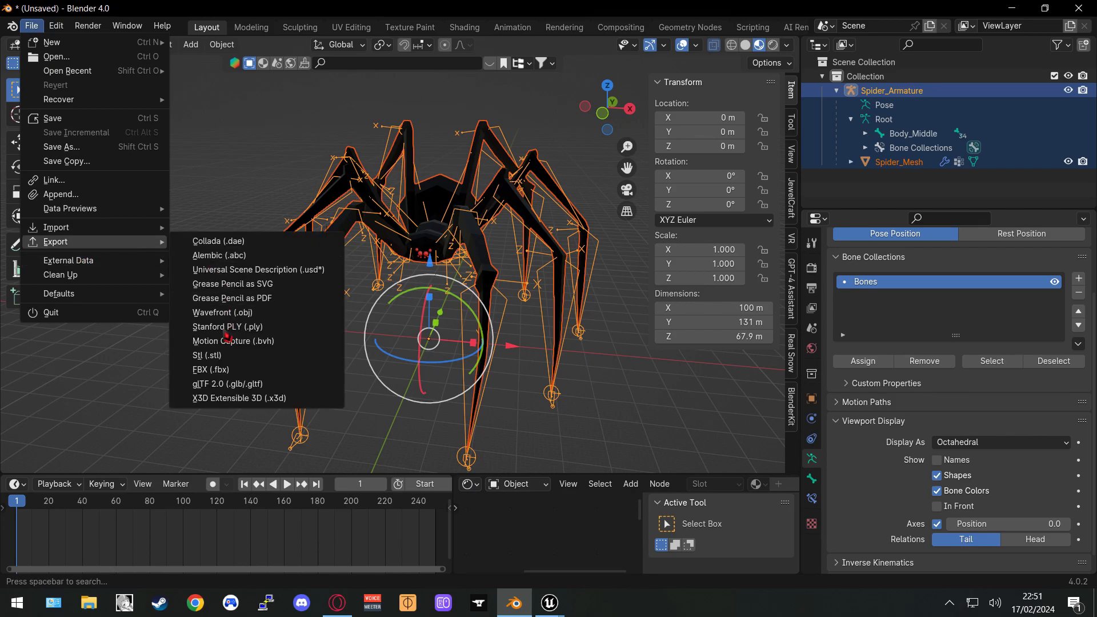
{"action": "left_click", "coordinate": [229, 379]}
{"action": "left_click", "coordinate": [828, 131]}
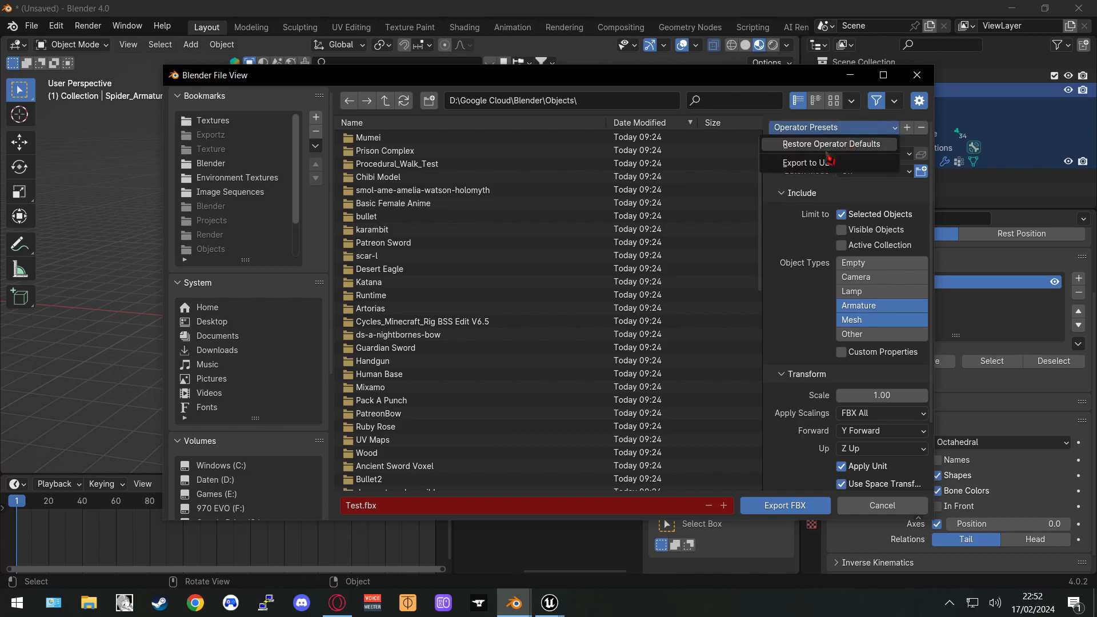
{"action": "left_click", "coordinate": [800, 167]}
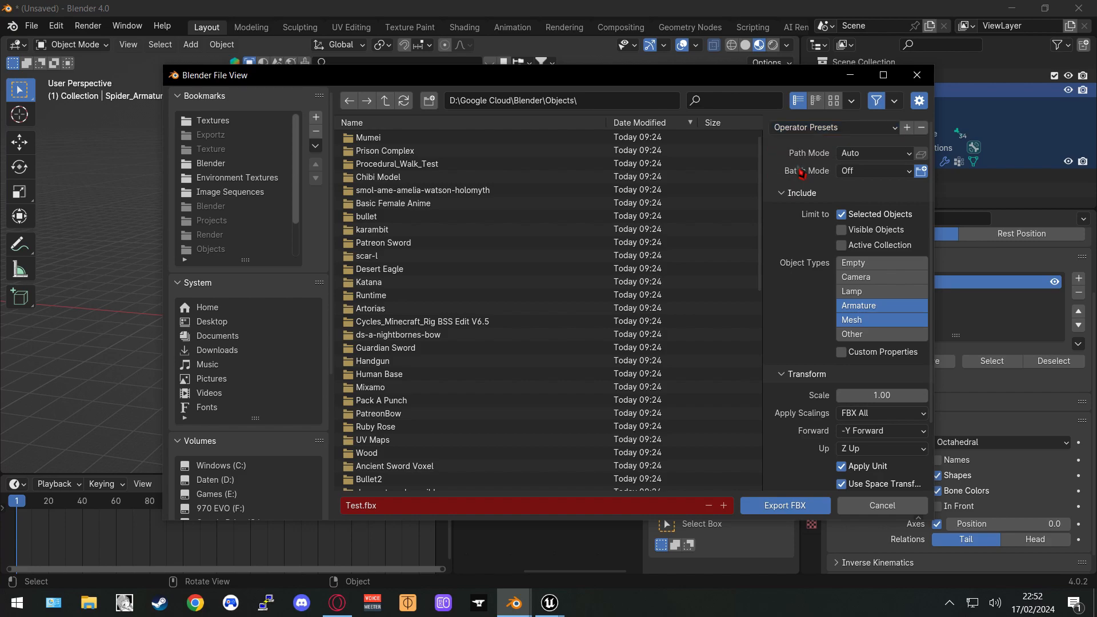
{"action": "left_click", "coordinate": [799, 508]}
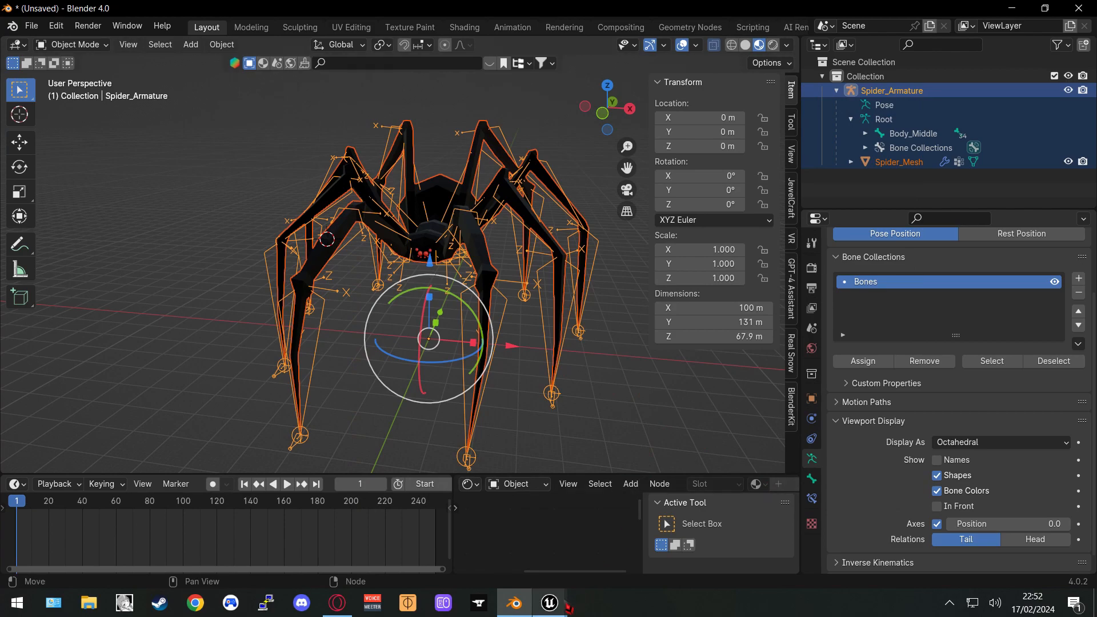
Switch to Unreal Engine and reimport the Test skeletal mesh from the updated FBX file
{"action": "mouse_move", "coordinate": [550, 602]}
{"action": "left_click", "coordinate": [600, 542]}
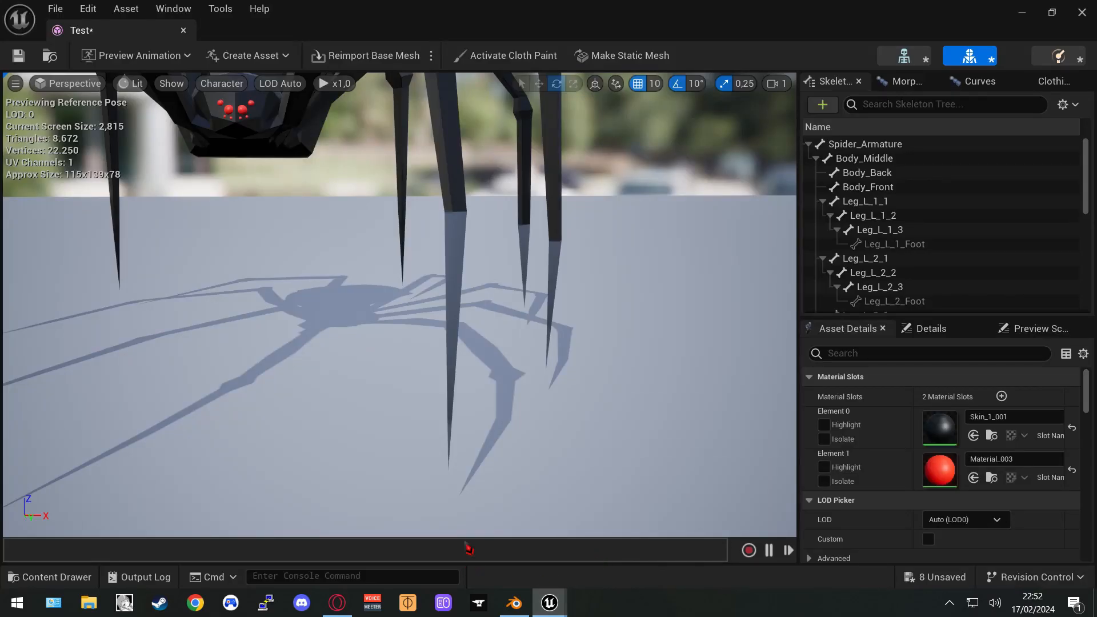
{"action": "scroll", "coordinate": [438, 432], "scroll_direction": "down", "scroll_amount": 5}
{"action": "scroll", "coordinate": [436, 433], "scroll_direction": "up", "scroll_amount": 3}
{"action": "middle_click_drag", "start_coordinate": [429, 402], "coordinate": [342, 292]}
{"action": "right_click_drag", "start_coordinate": [429, 402], "coordinate": [371, 479]}
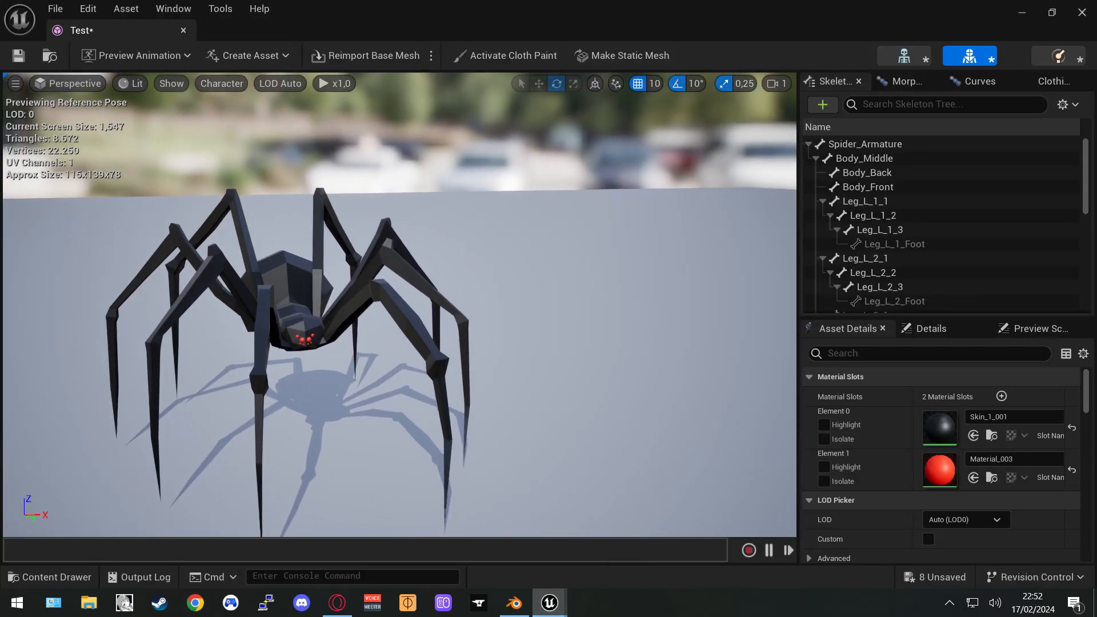
{"action": "left_click", "coordinate": [57, 577]}
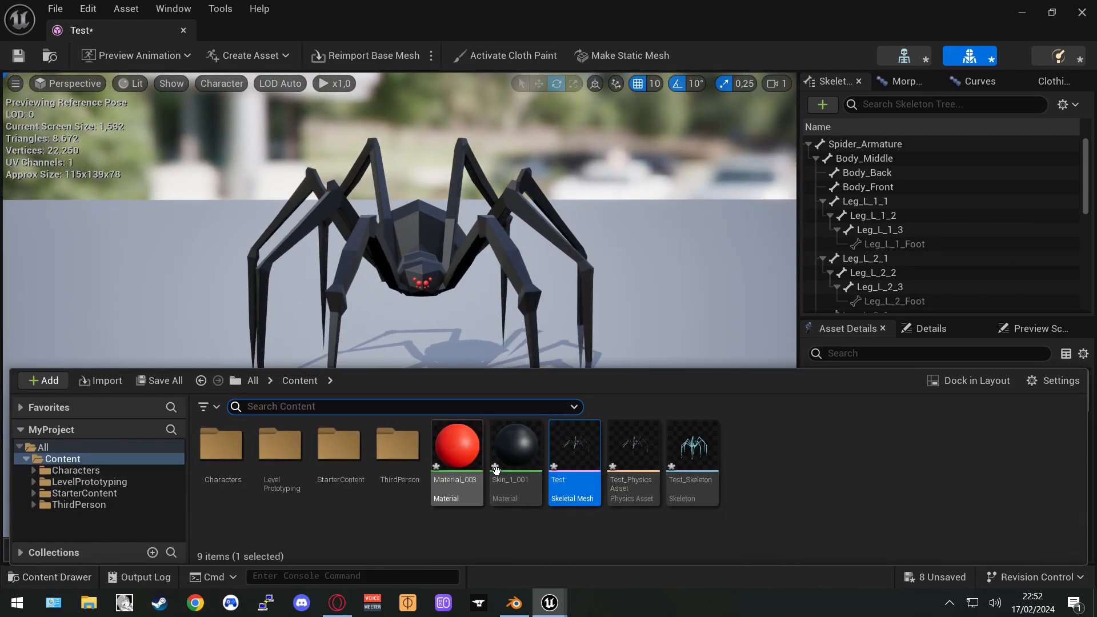
{"action": "right_click", "coordinate": [574, 451]}
{"action": "left_click", "coordinate": [649, 224]}
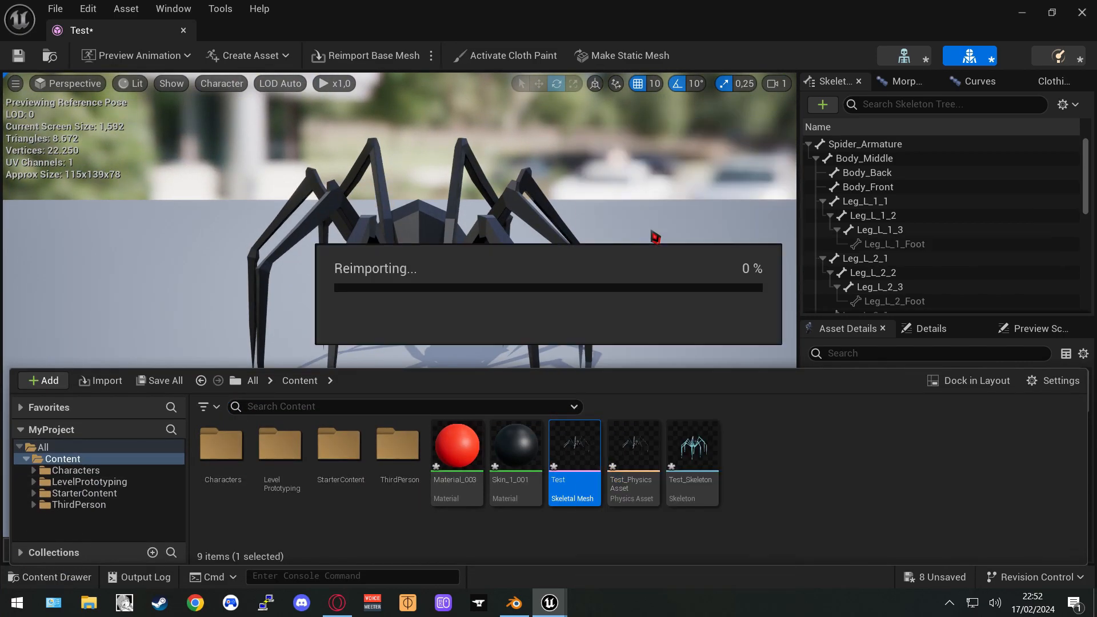
Examine the shading on the reimported spider's legs, underside and body from several angles
{"action": "middle_click_drag", "start_coordinate": [608, 237], "coordinate": [560, 103]}
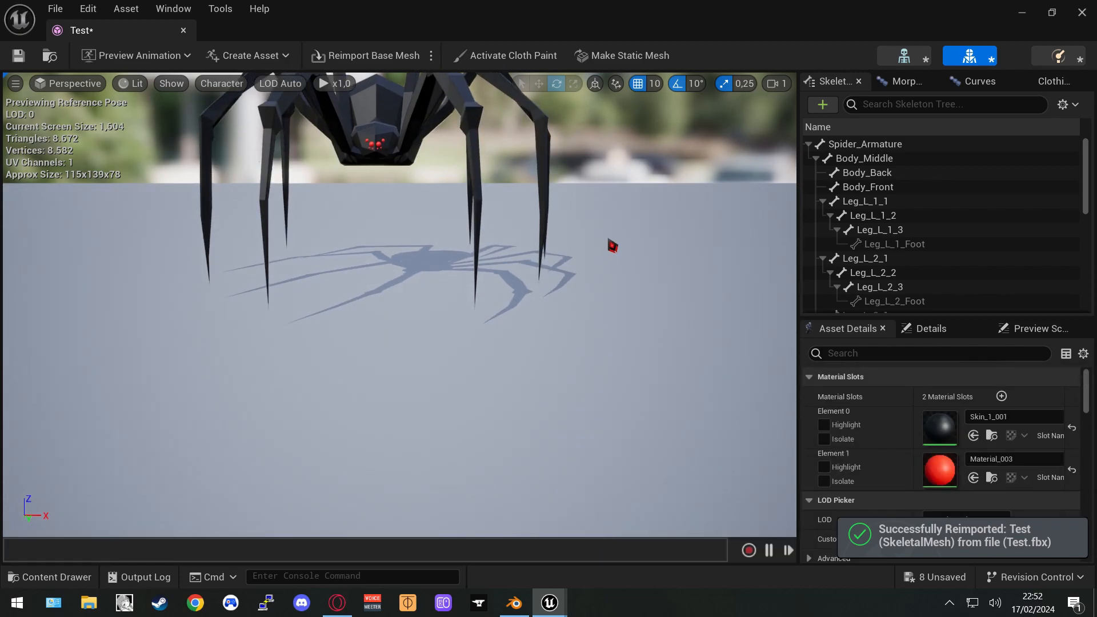
{"action": "scroll", "coordinate": [448, 256], "scroll_direction": "up", "scroll_amount": 3}
{"action": "middle_click_drag", "start_coordinate": [453, 262], "coordinate": [443, 177]}
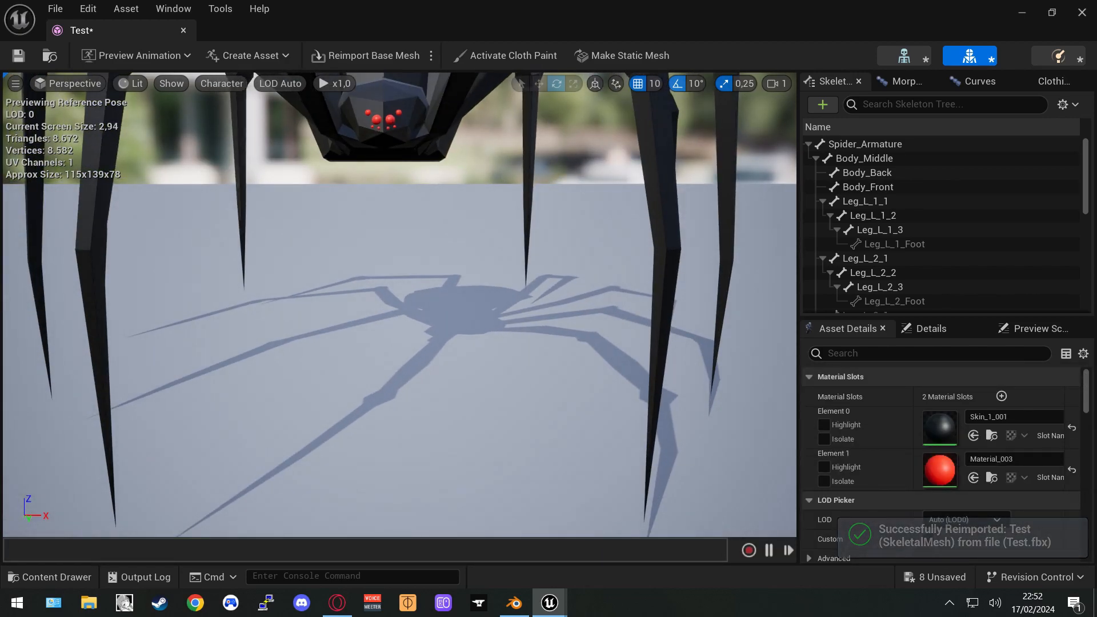
{"action": "scroll", "coordinate": [478, 247], "scroll_direction": "down", "scroll_amount": 5}
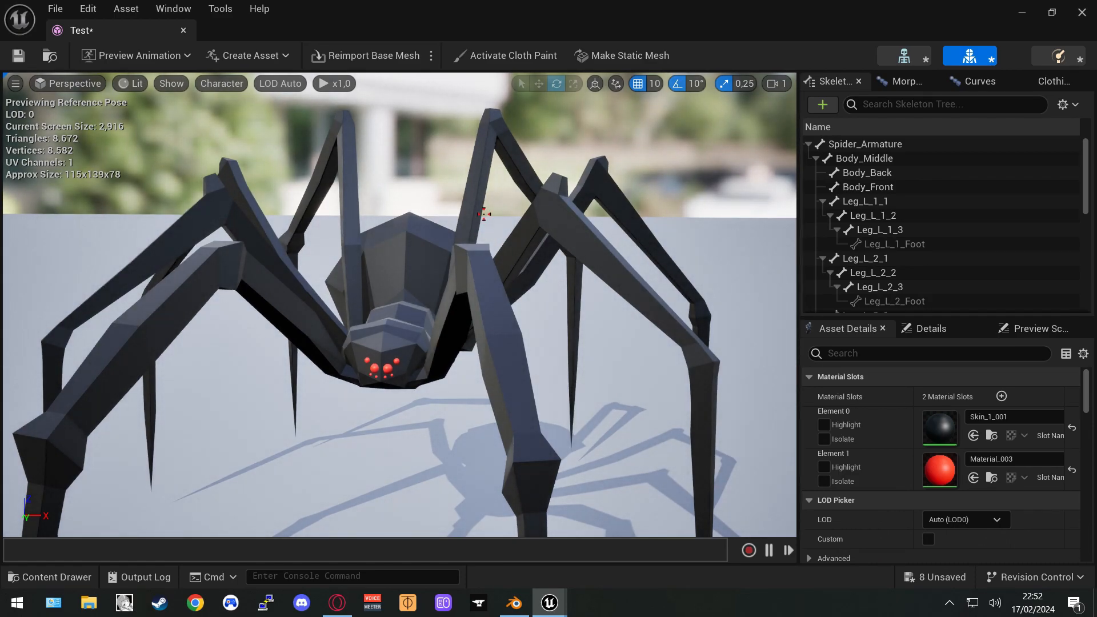
{"action": "scroll", "coordinate": [483, 214], "scroll_direction": "down", "scroll_amount": 4}
{"action": "middle_click_drag", "start_coordinate": [484, 214], "coordinate": [498, 195]}
{"action": "right_click_drag", "start_coordinate": [498, 195], "coordinate": [566, 165]}
{"action": "right_click_drag", "start_coordinate": [343, 251], "coordinate": [386, 216]}
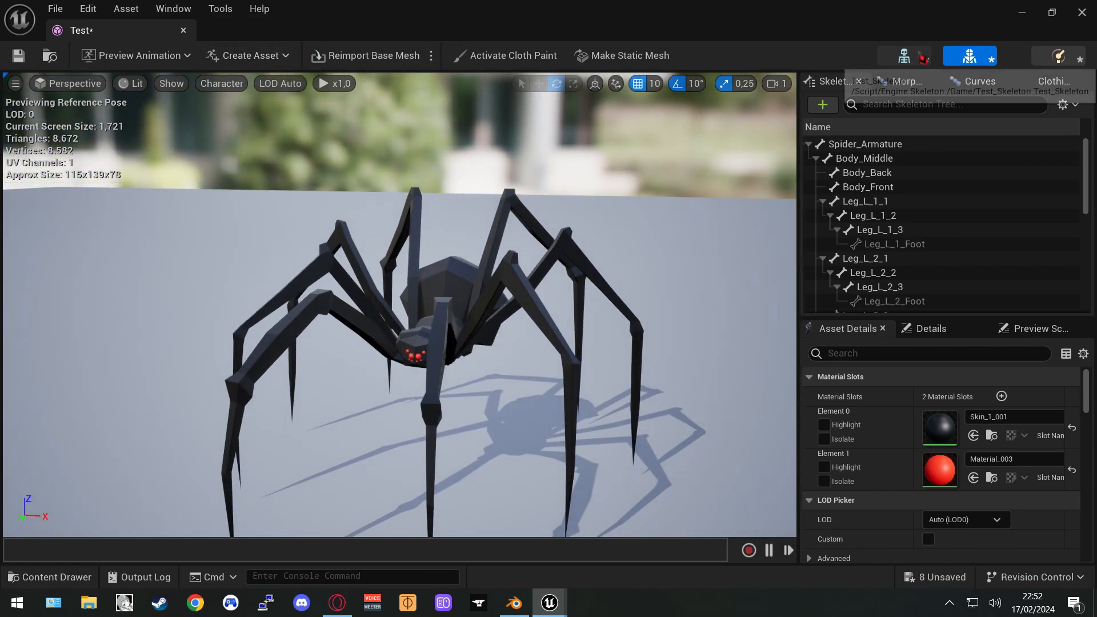
Open Test_Skeleton and inspect the Spider_Armature root bone in the preview
{"action": "left_click", "coordinate": [903, 55]}
{"action": "left_click", "coordinate": [66, 144]}
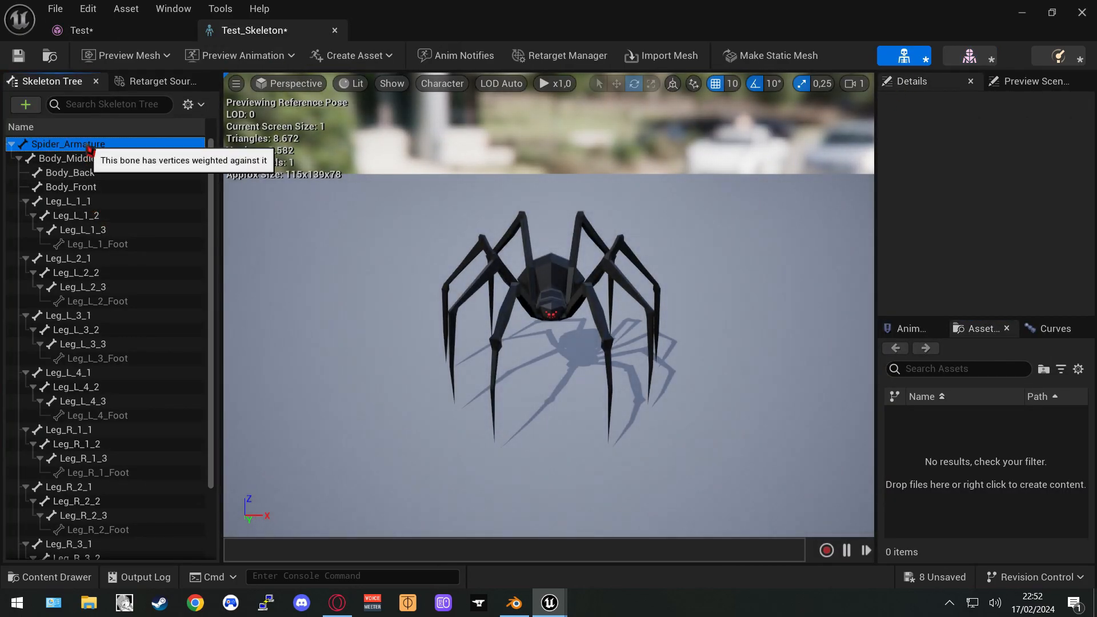
{"action": "key", "text": "d"}
{"action": "right_click_drag", "start_coordinate": [543, 310], "coordinate": [484, 286]}
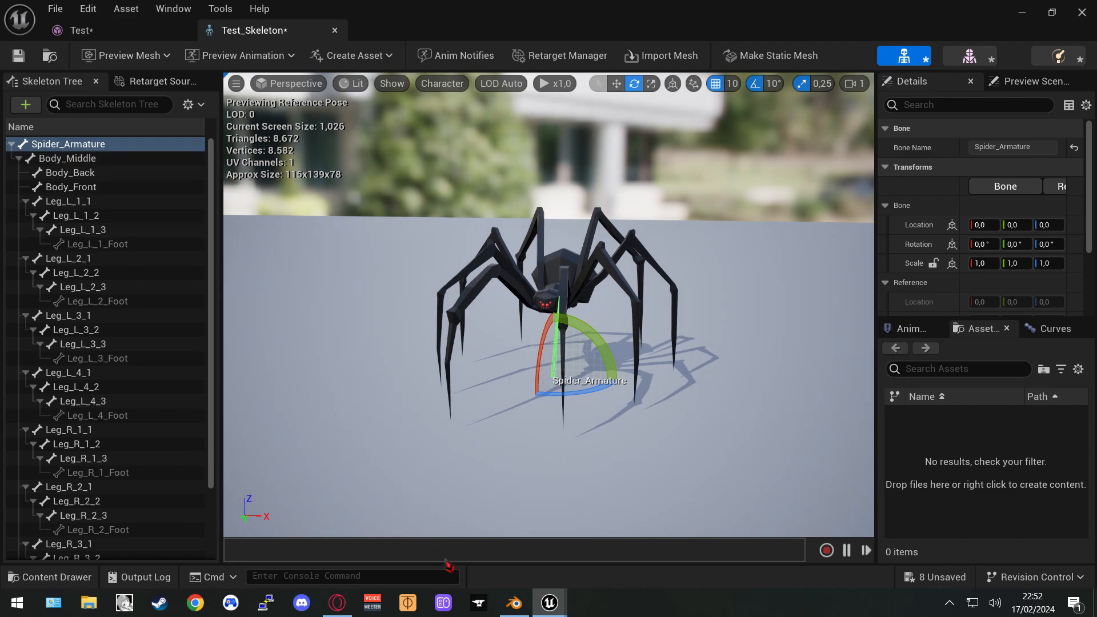
Check the rig in Blender, return to Unreal Engine, and try rotating the Spider_Armature root bone in the skeleton preview
{"action": "key", "text": "alt+Tab"}
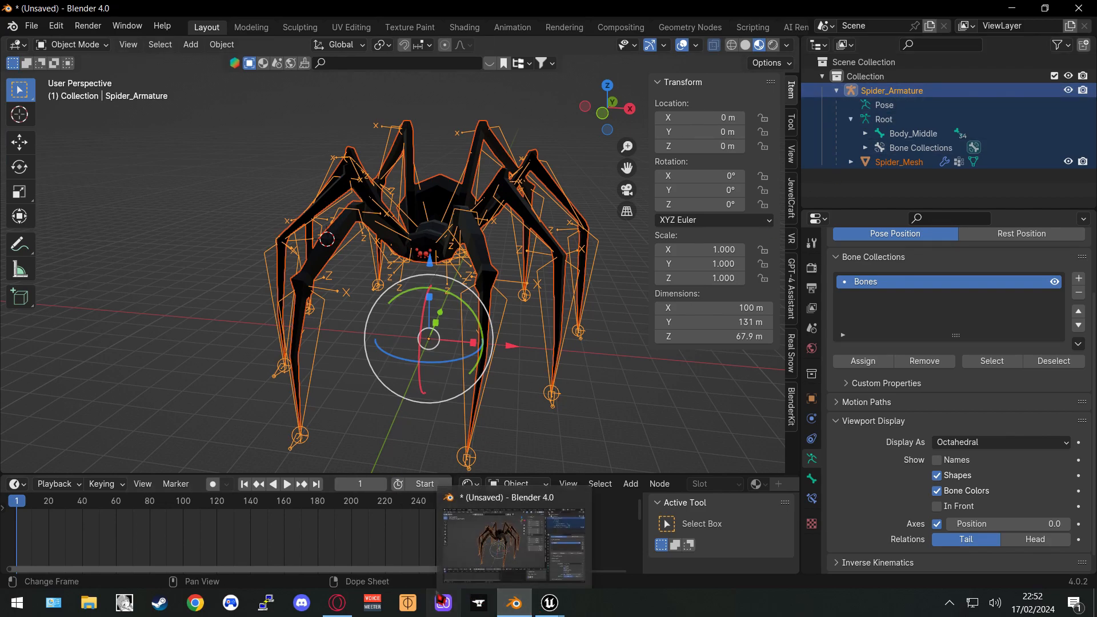
{"action": "left_click", "coordinate": [634, 531]}
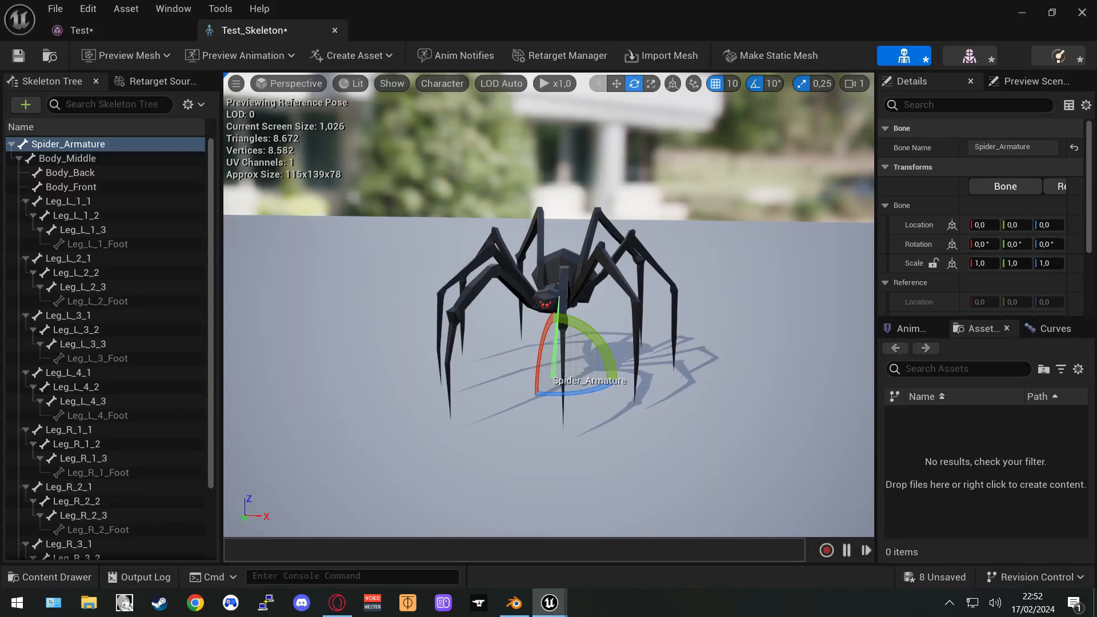
{"action": "right_click_drag", "start_coordinate": [512, 346], "coordinate": [510, 346]}
{"action": "middle_click_drag", "start_coordinate": [511, 347], "coordinate": [515, 347]}
{"action": "left_click_drag", "start_coordinate": [613, 375], "coordinate": [914, 205]}
{"action": "key", "text": "Escape"}
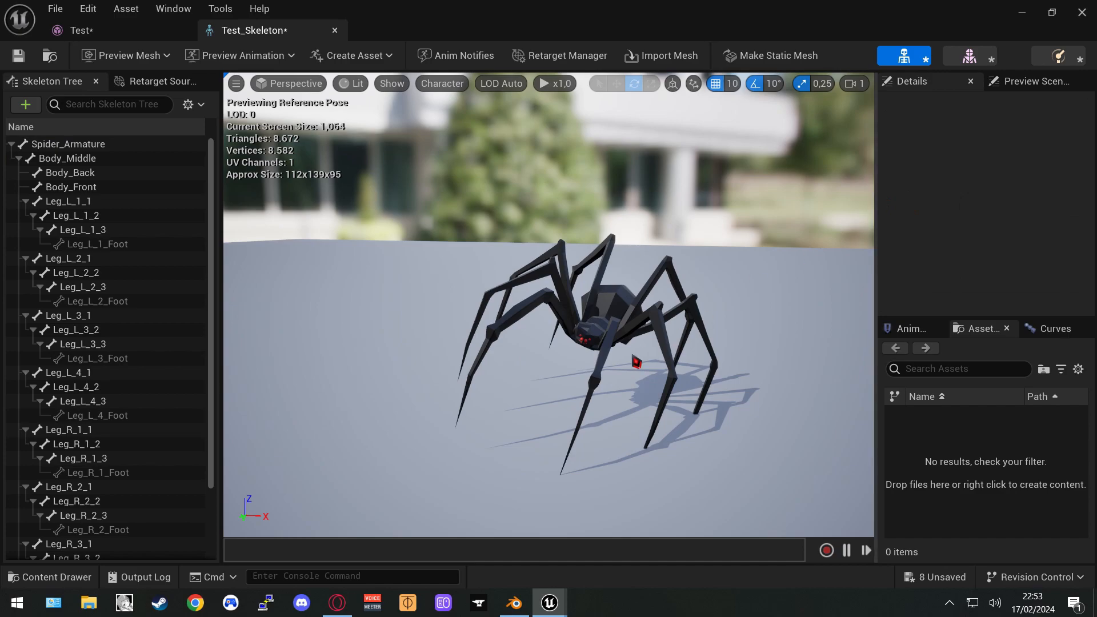
Undo the trial rotations of the Spider_Armature root bone
{"action": "key", "text": "ctrl+z"}
{"action": "key", "text": "ctrl+z"}
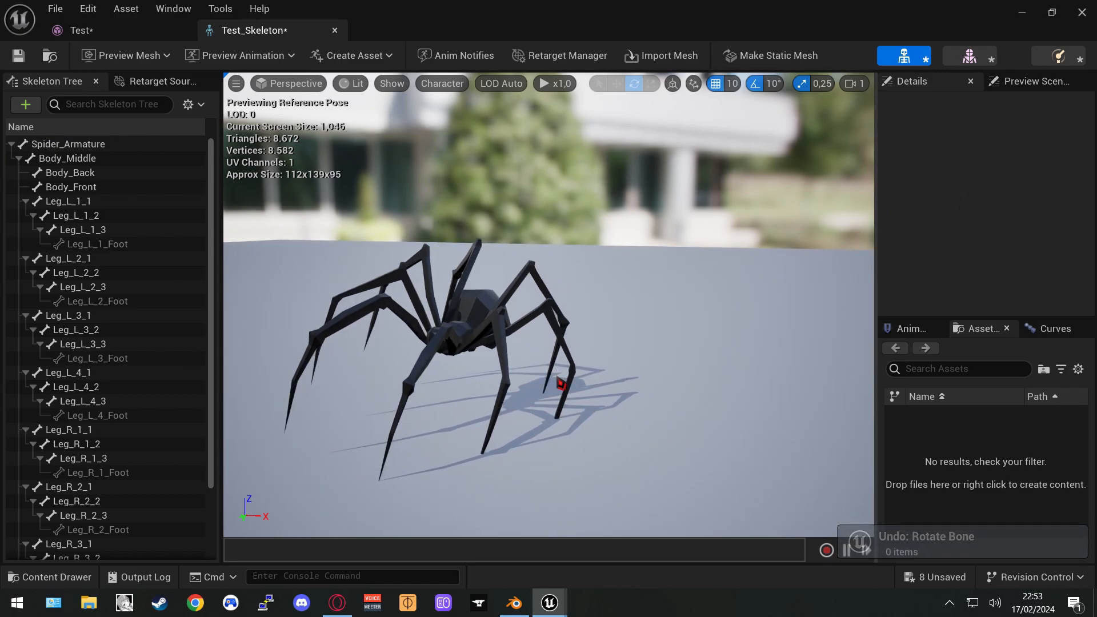
{"action": "key", "text": "ctrl+z"}
{"action": "middle_click_drag", "start_coordinate": [556, 376], "coordinate": [620, 363]}
{"action": "right_click_drag", "start_coordinate": [557, 377], "coordinate": [634, 313]}
{"action": "mouse_move", "coordinate": [634, 313]}
{"action": "middle_mouse_down"}
{"action": "mouse_move", "coordinate": [469, 327]}
{"action": "mouse_move", "coordinate": [634, 314]}
{"action": "middle_mouse_up"}
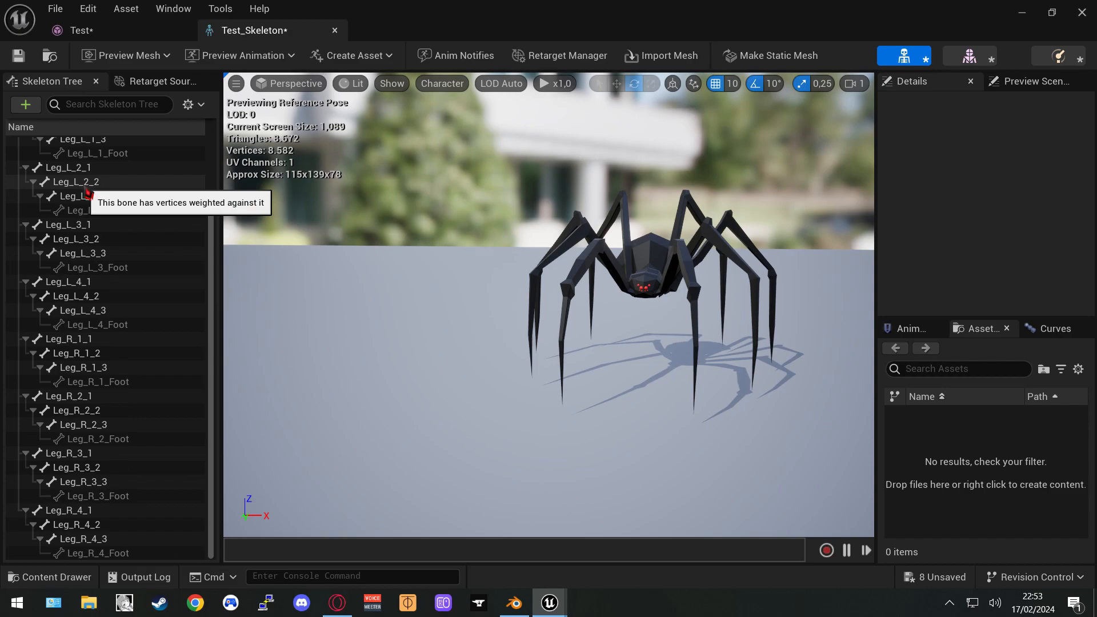
Collapse all eight leg bone chains in the skeleton tree, from Leg_L_1_1 to Leg_R_4_1
{"action": "left_click", "coordinate": [26, 201]}
{"action": "left_click", "coordinate": [26, 216]}
{"action": "left_click", "coordinate": [26, 230]}
{"action": "left_click", "coordinate": [27, 244]}
{"action": "left_click", "coordinate": [27, 258]}
{"action": "left_click", "coordinate": [27, 272]}
{"action": "left_click", "coordinate": [26, 287]}
{"action": "left_click", "coordinate": [26, 301]}
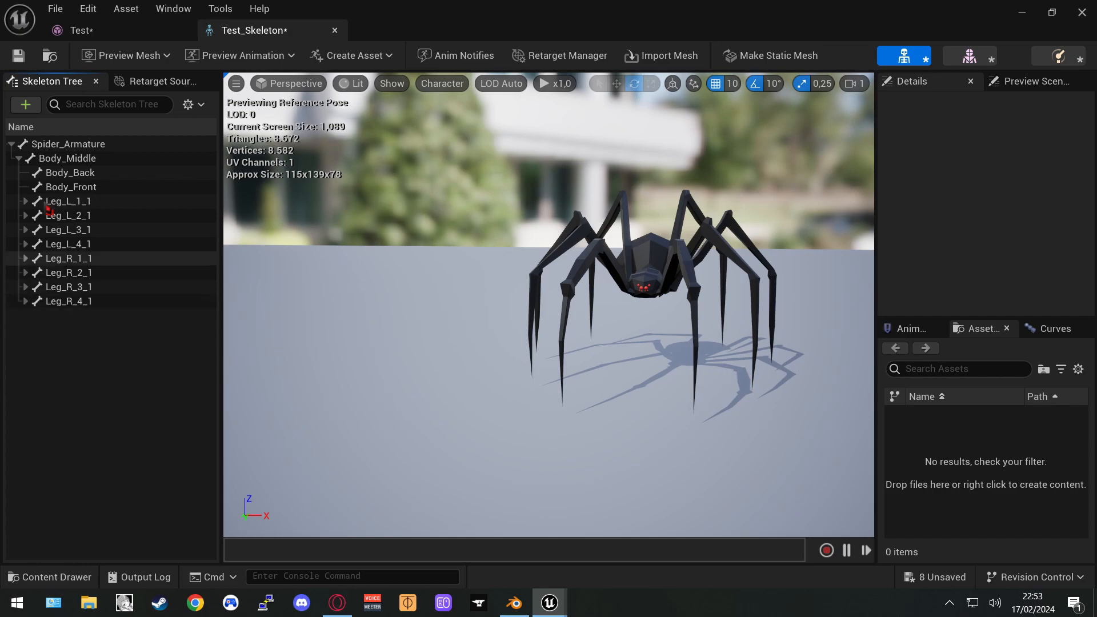
Try moving the Spider_Armature root bone upward in the preview, and undo the translation
{"action": "left_click", "coordinate": [63, 144]}
{"action": "middle_click_drag", "start_coordinate": [552, 274], "coordinate": [558, 284]}
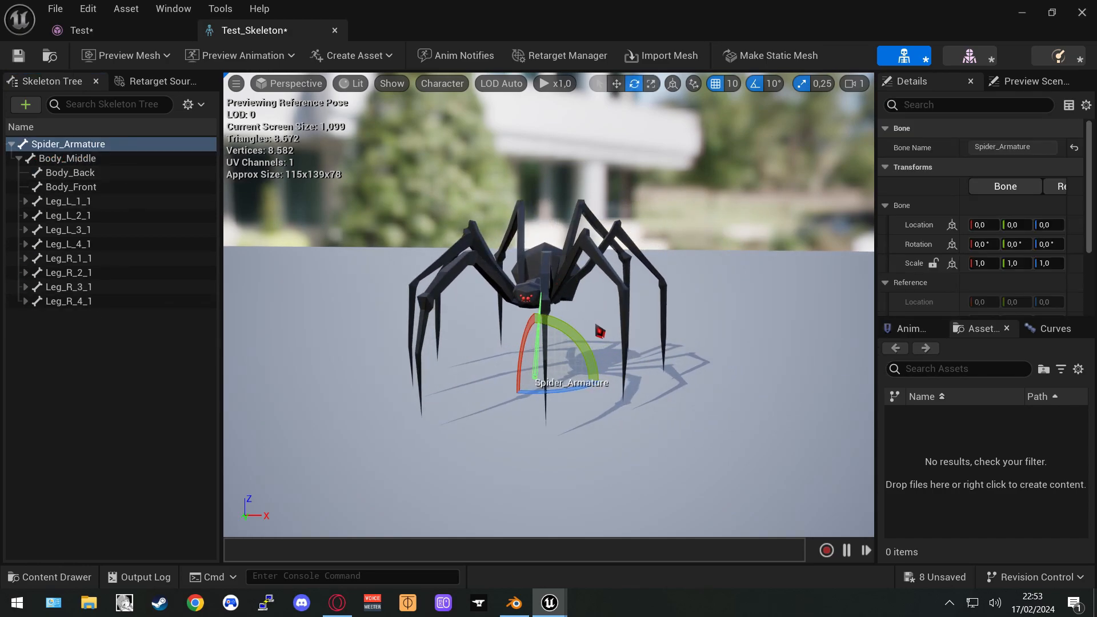
{"action": "left_click", "coordinate": [616, 84]}
{"action": "left_click_drag", "start_coordinate": [549, 372], "coordinate": [544, 318]}
{"action": "key", "text": "ctrl+z"}
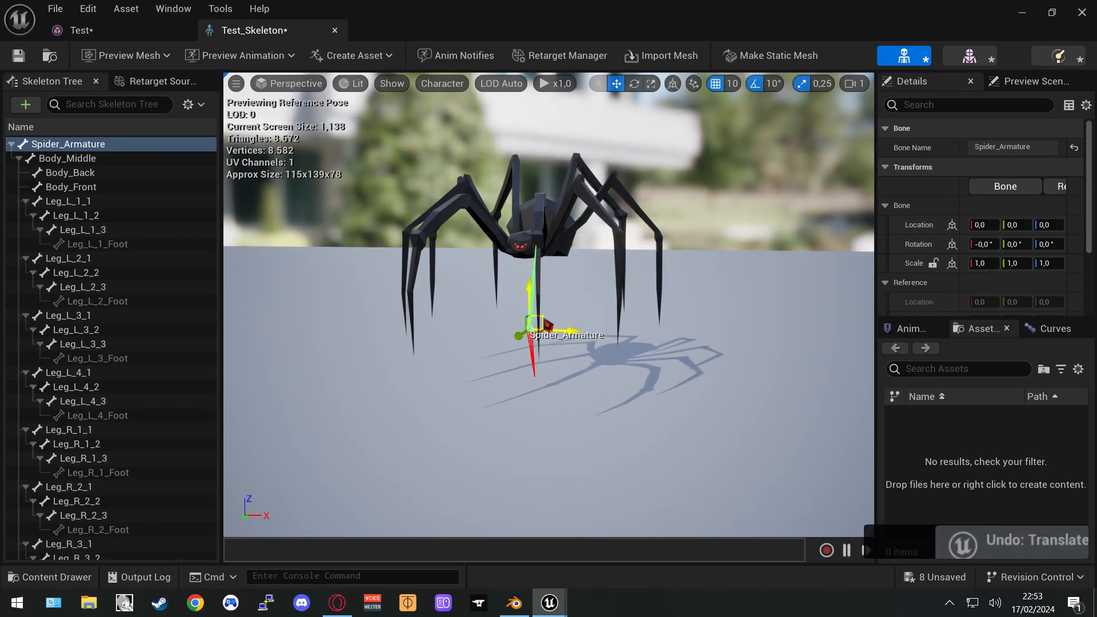
Examine the Body_Middle, Body_Back and Body_Front bones on the spider from several angles
{"action": "left_click", "coordinate": [68, 158]}
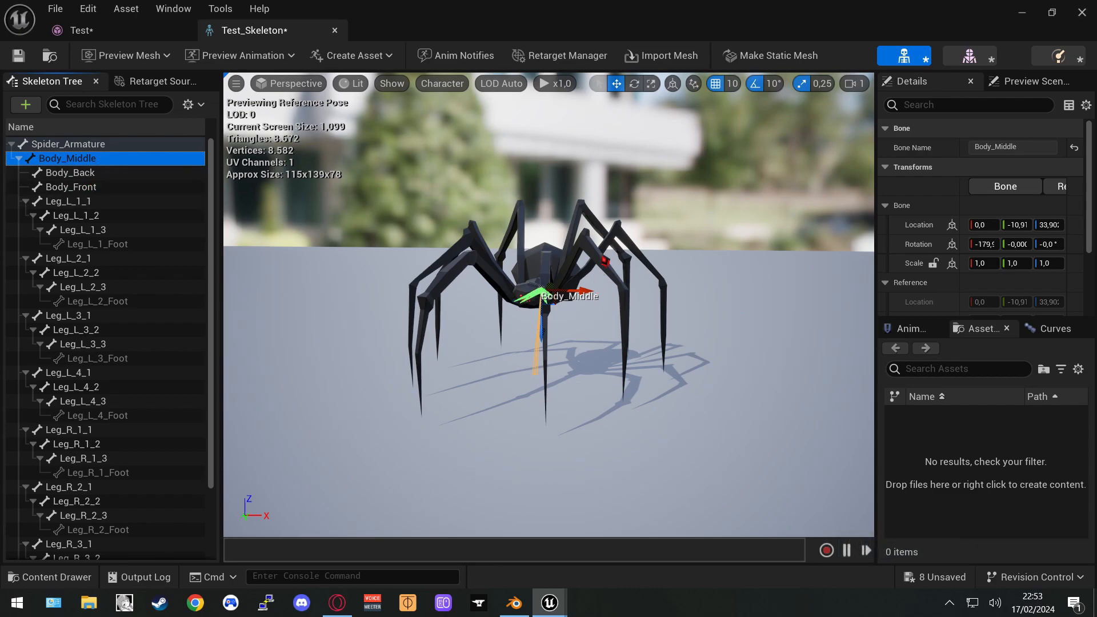
{"action": "scroll", "coordinate": [604, 261], "scroll_direction": "up", "scroll_amount": 5}
{"action": "right_click_drag", "start_coordinate": [605, 261], "coordinate": [591, 283]}
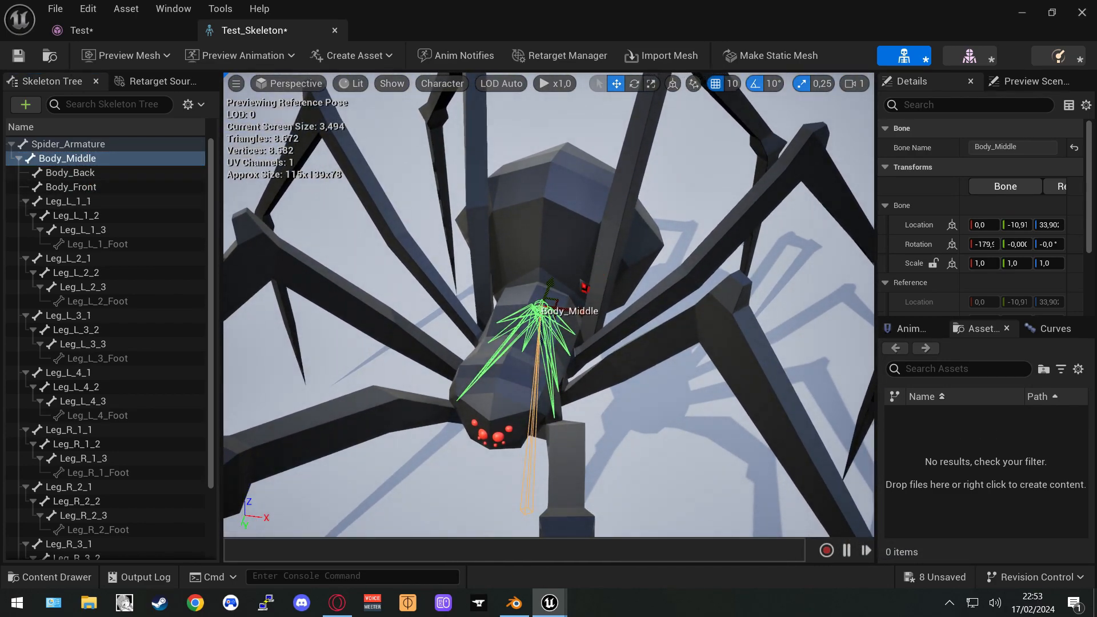
{"action": "scroll", "coordinate": [568, 367], "scroll_direction": "down", "scroll_amount": 6}
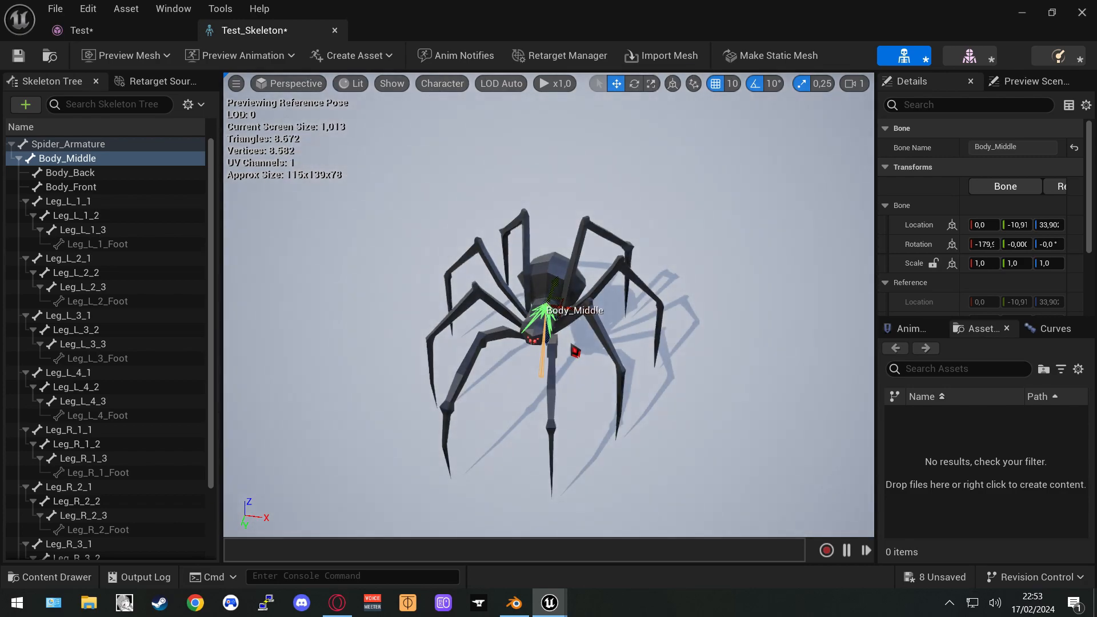
{"action": "mouse_move", "coordinate": [556, 340]}
{"action": "middle_mouse_down"}
{"action": "mouse_move", "coordinate": [547, 337]}
{"action": "mouse_move", "coordinate": [552, 345]}
{"action": "middle_mouse_up"}
{"action": "scroll", "coordinate": [548, 337], "scroll_direction": "up", "scroll_amount": 3}
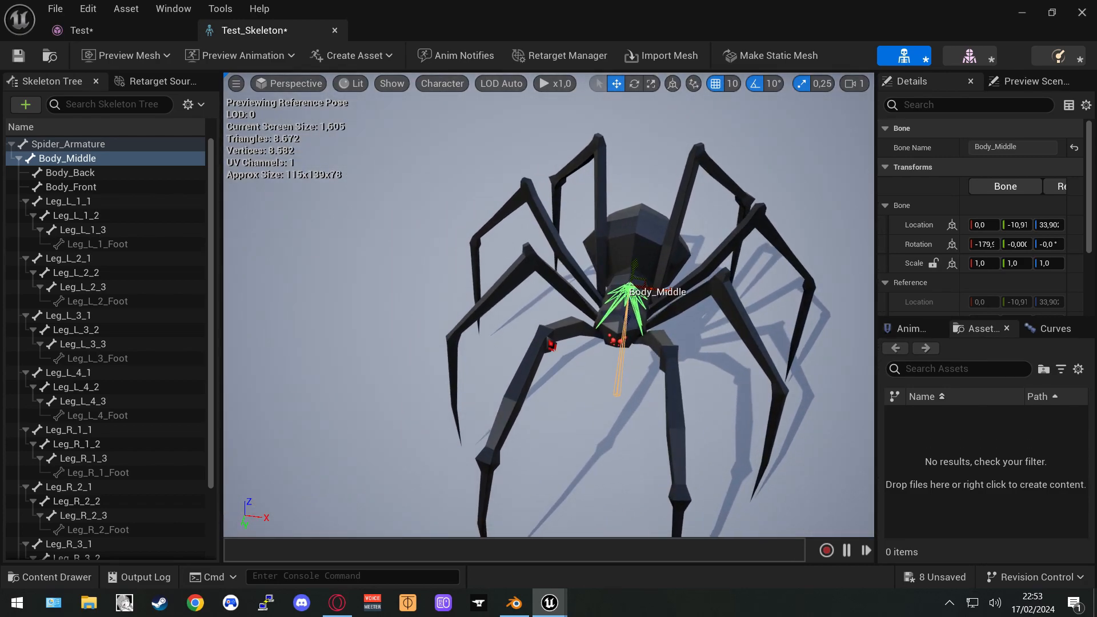
{"action": "left_click", "coordinate": [100, 172]}
{"action": "middle_click_drag", "start_coordinate": [648, 264], "coordinate": [594, 279]}
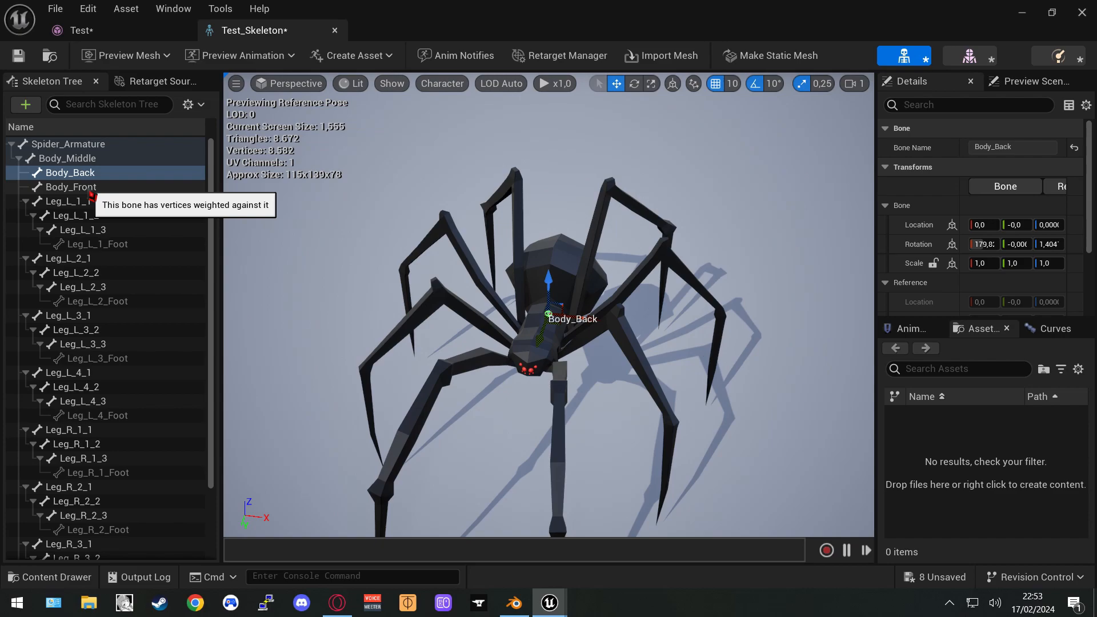
{"action": "left_click", "coordinate": [90, 192]}
{"action": "right_click_drag", "start_coordinate": [568, 306], "coordinate": [540, 313]}
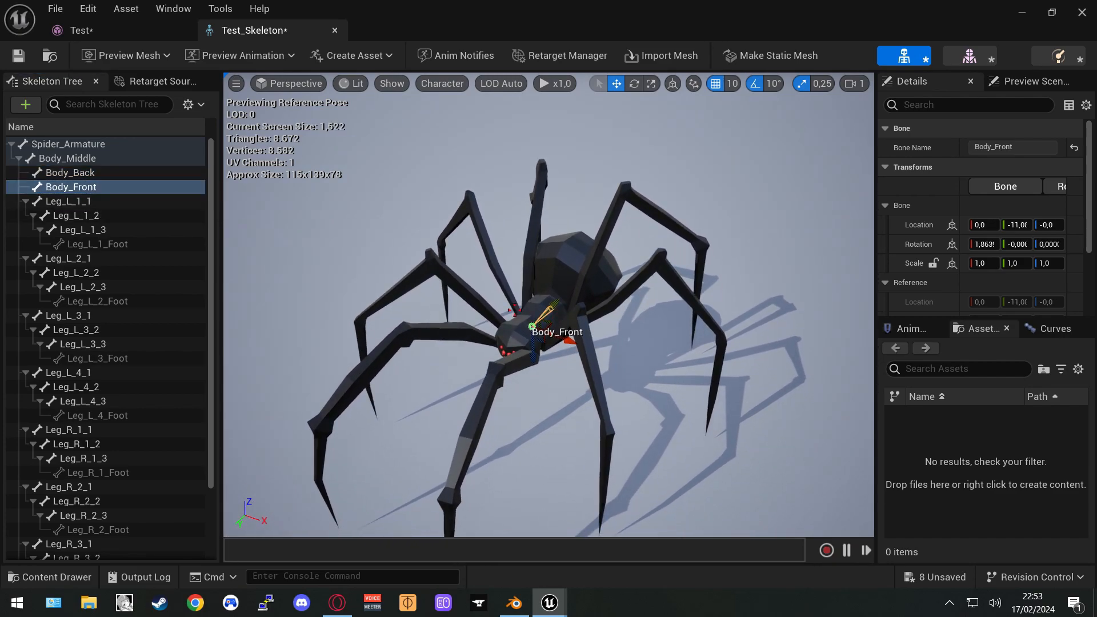
Examine the Leg_L_1_1 and Leg_L_2_1 bones where the left legs join the body
{"action": "left_click", "coordinate": [90, 207]}
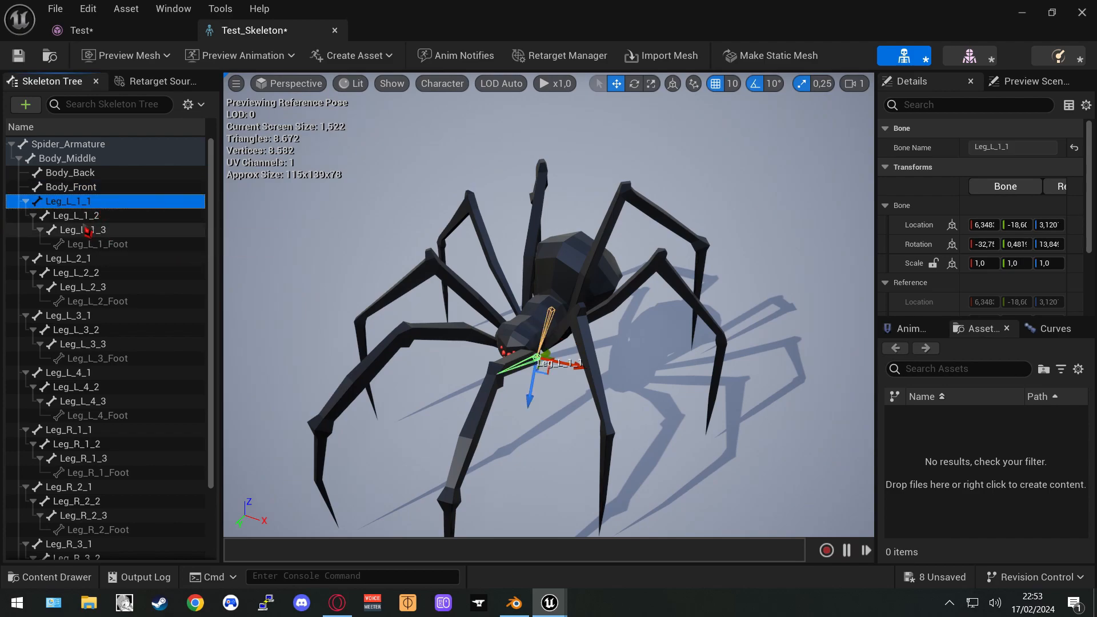
{"action": "left_click", "coordinate": [64, 258]}
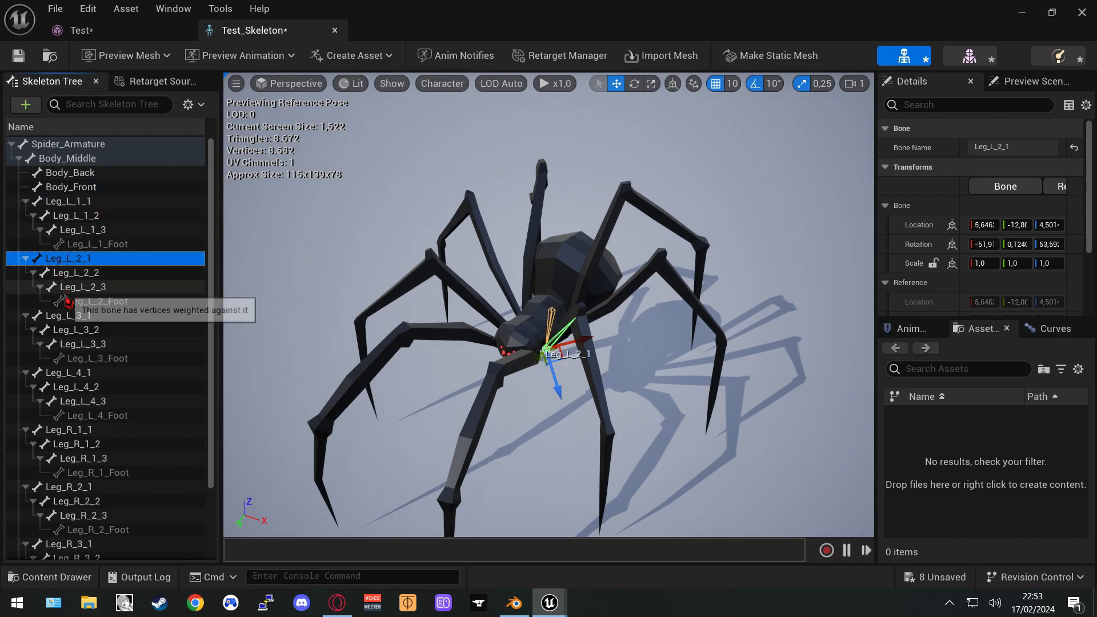
{"action": "scroll", "coordinate": [189, 320], "scroll_direction": "down", "scroll_amount": 2}
{"action": "right_click_drag", "start_coordinate": [320, 334], "coordinate": [257, 363]}
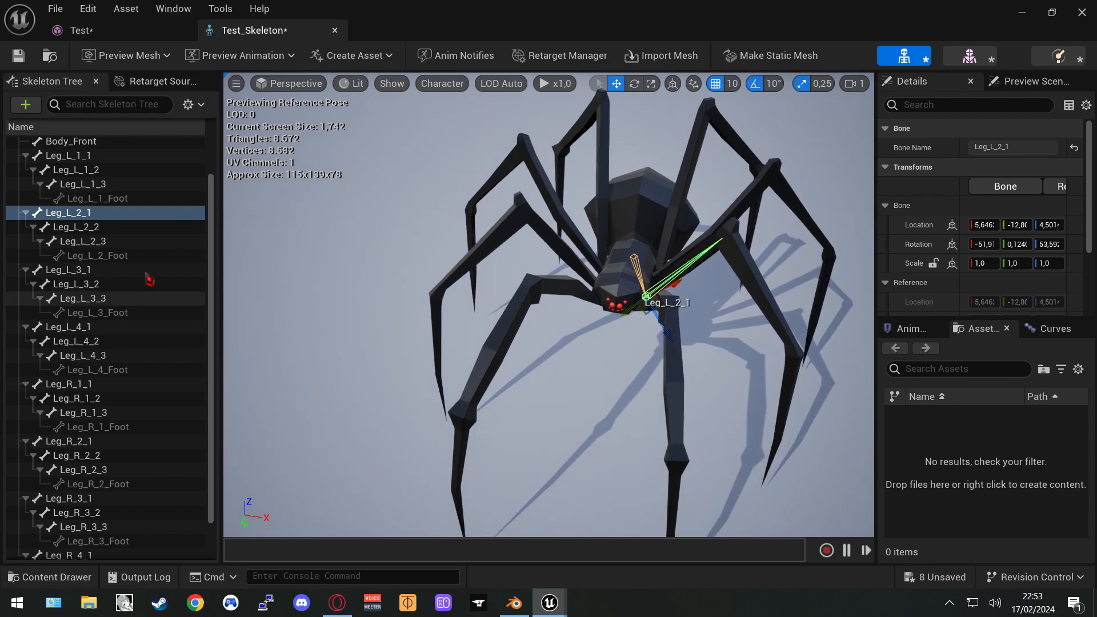
{"action": "scroll", "coordinate": [111, 220], "scroll_direction": "up", "scroll_amount": 2}
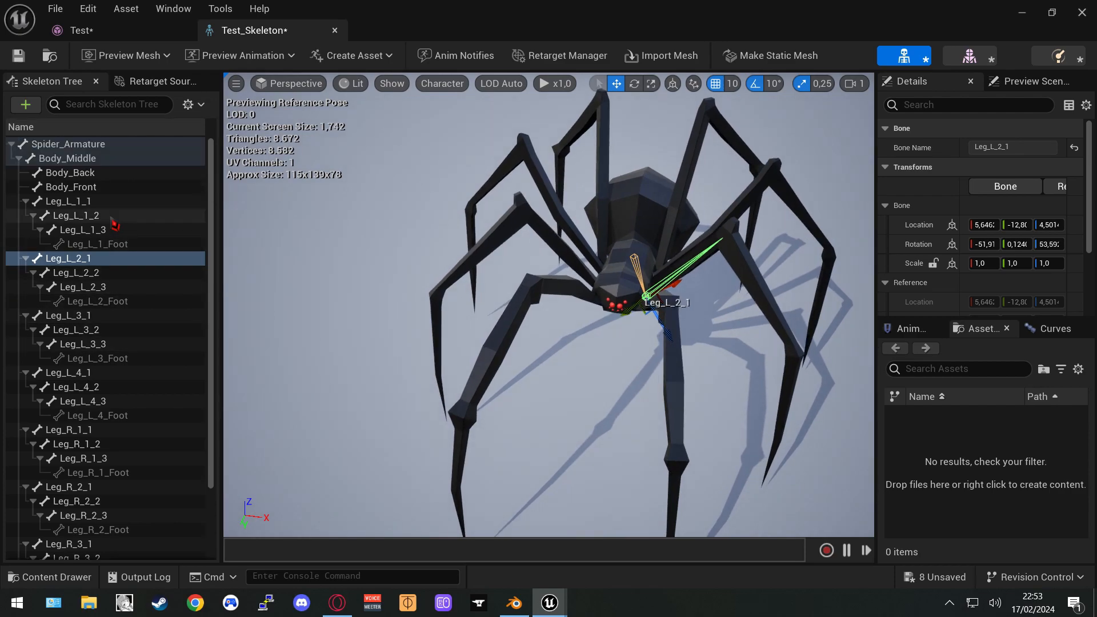
Try moving the Leg_L_1_Foot bone away from the leg tip, and undo the translation
{"action": "left_click", "coordinate": [93, 244]}
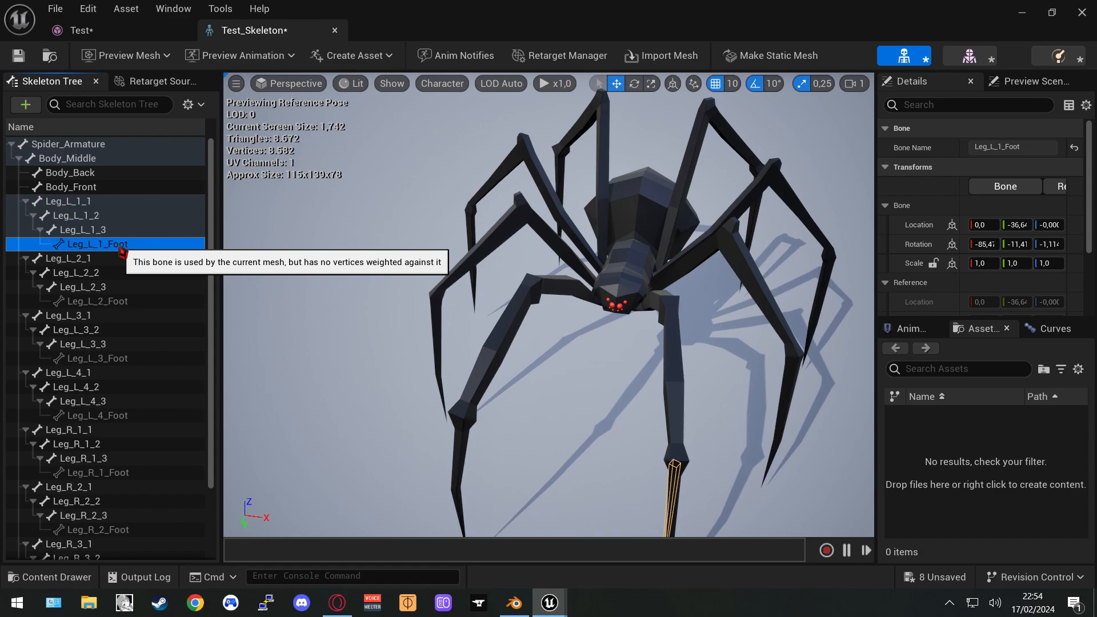
{"action": "right_click_drag", "start_coordinate": [454, 302], "coordinate": [482, 284]}
{"action": "left_click_drag", "start_coordinate": [606, 391], "coordinate": [613, 360]}
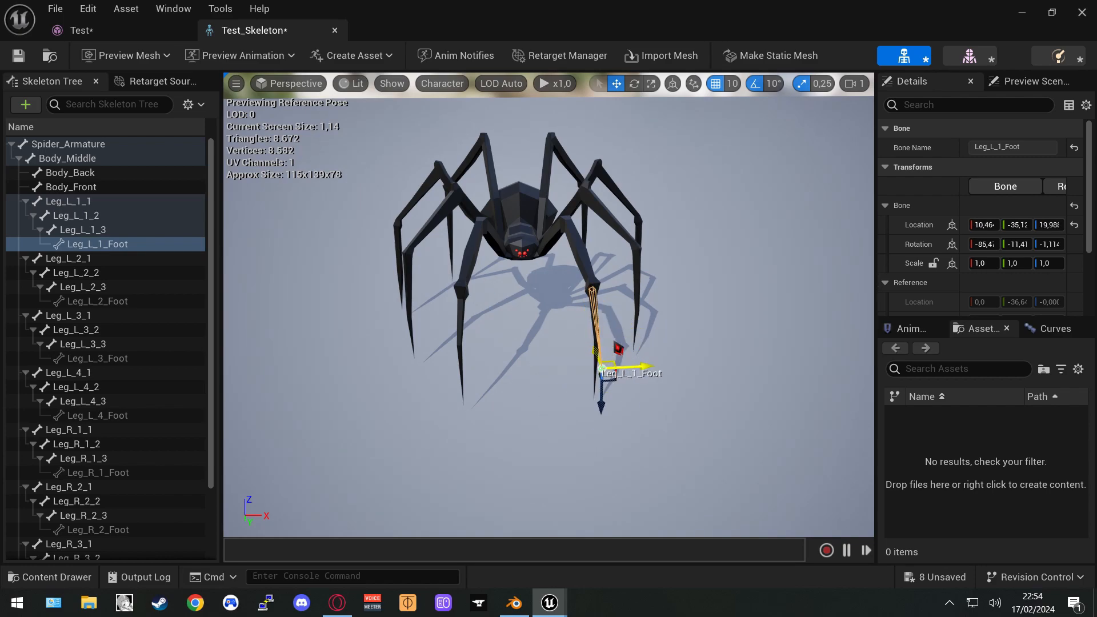
{"action": "key", "text": "ctrl+z"}
{"action": "right_click_drag", "start_coordinate": [626, 312], "coordinate": [614, 293]}
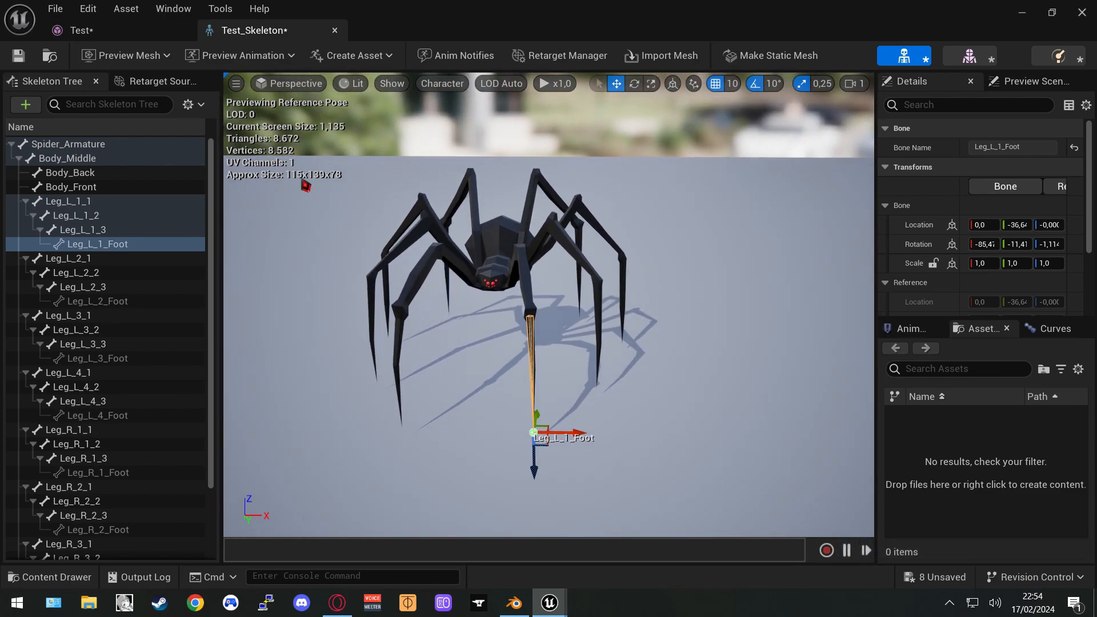
Examine the position and axes of the Leg_L_1_Foot bone at the tip of the front left leg
{"action": "left_click", "coordinate": [126, 32]}
{"action": "left_click", "coordinate": [251, 31]}
{"action": "scroll", "coordinate": [412, 329], "scroll_direction": "up", "scroll_amount": 3}
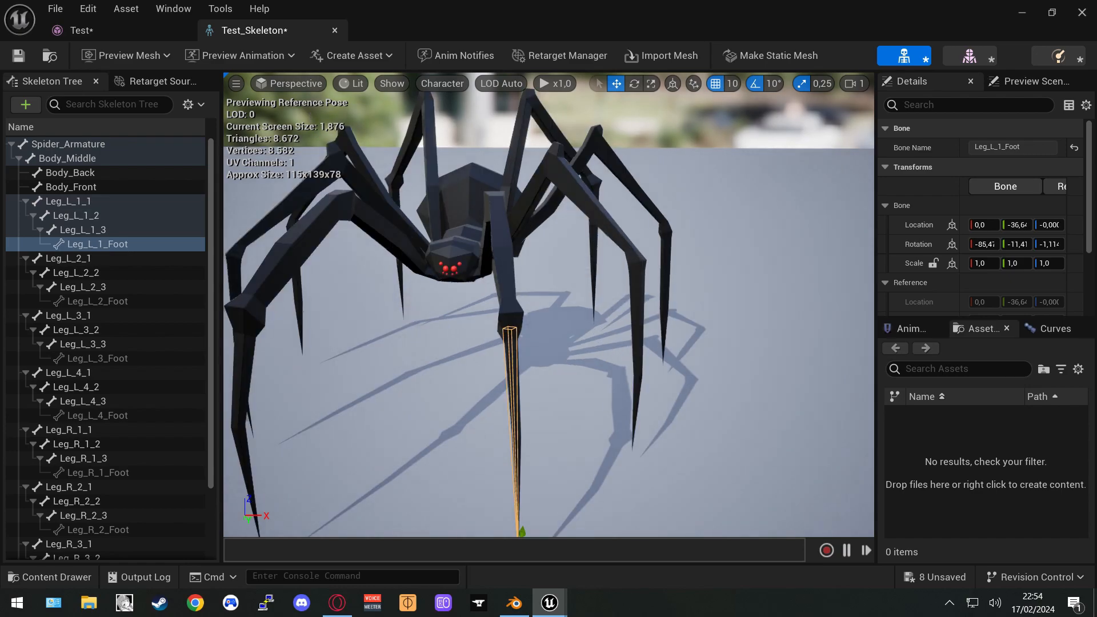
{"action": "middle_click_drag", "start_coordinate": [456, 310], "coordinate": [434, 399]}
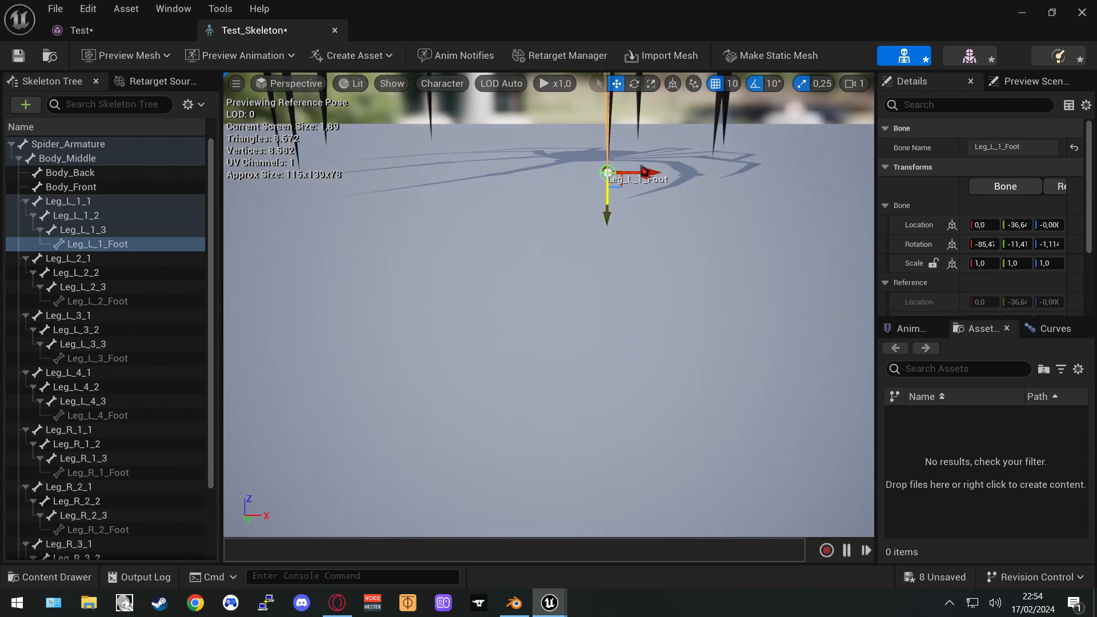
{"action": "middle_click_drag", "start_coordinate": [640, 172], "coordinate": [639, 240]}
{"action": "middle_click_drag", "start_coordinate": [640, 173], "coordinate": [643, 103]}
{"action": "right_click_drag", "start_coordinate": [638, 175], "coordinate": [713, 257]}
{"action": "middle_click_drag", "start_coordinate": [617, 215], "coordinate": [604, 227]}
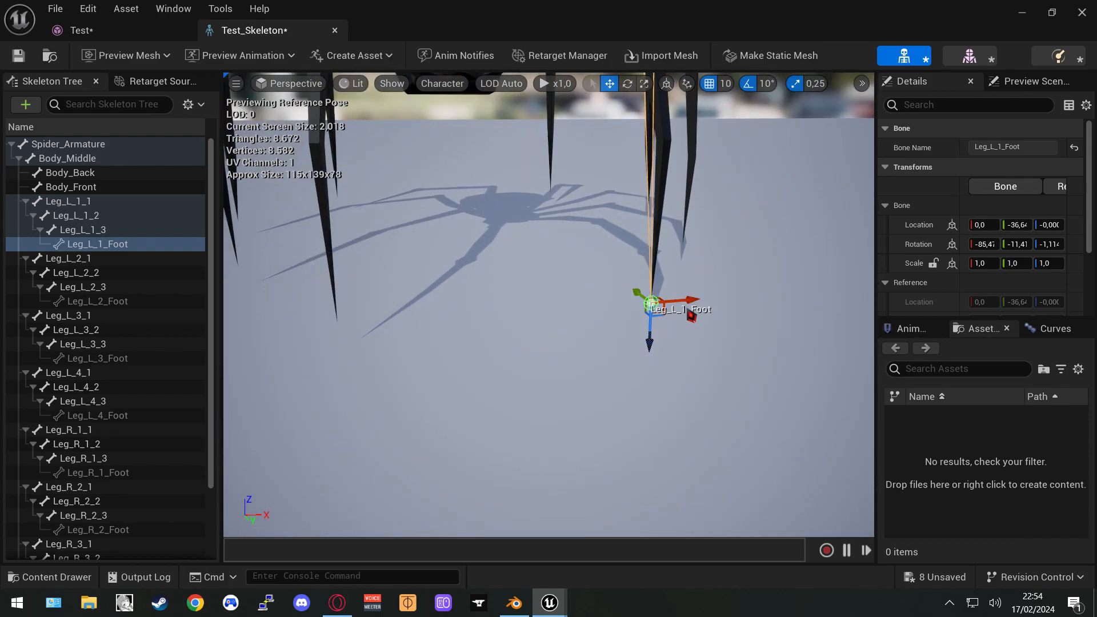
{"action": "middle_click_drag", "start_coordinate": [618, 284], "coordinate": [619, 224]}
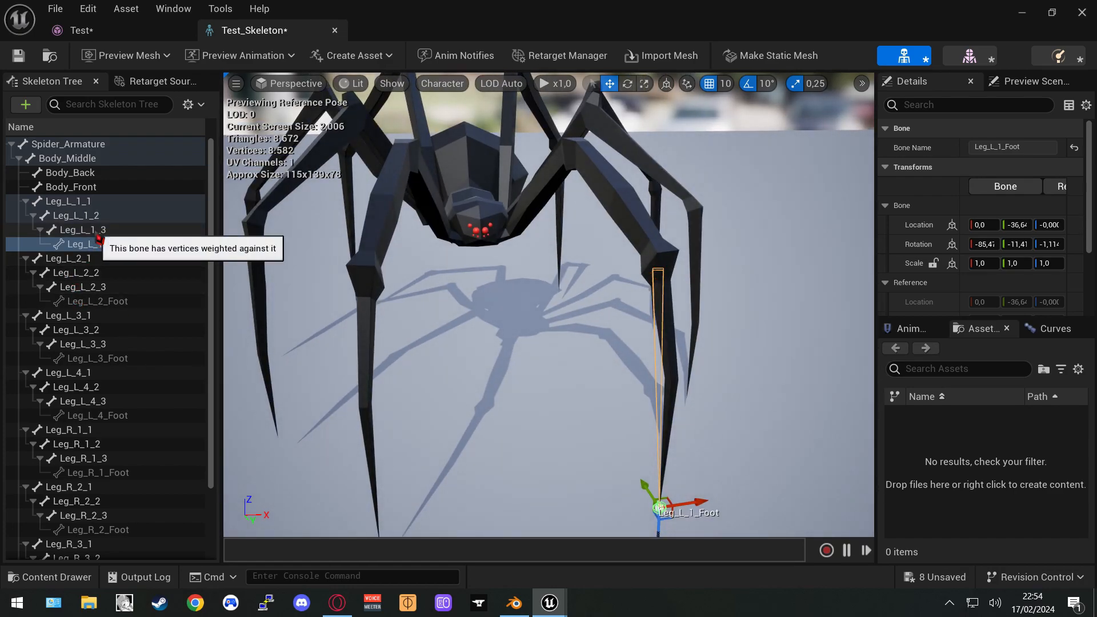
Examine the Leg_L_1_3 bone along the lower front left leg, and clear the selection
{"action": "left_click", "coordinate": [96, 231]}
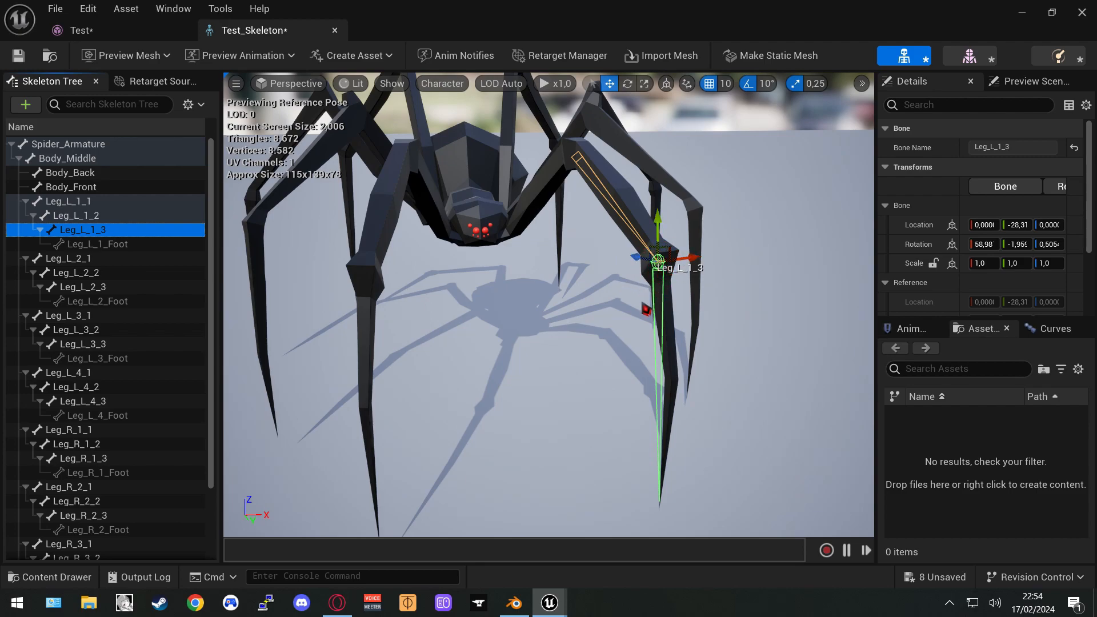
{"action": "middle_click_drag", "start_coordinate": [645, 309], "coordinate": [651, 309]}
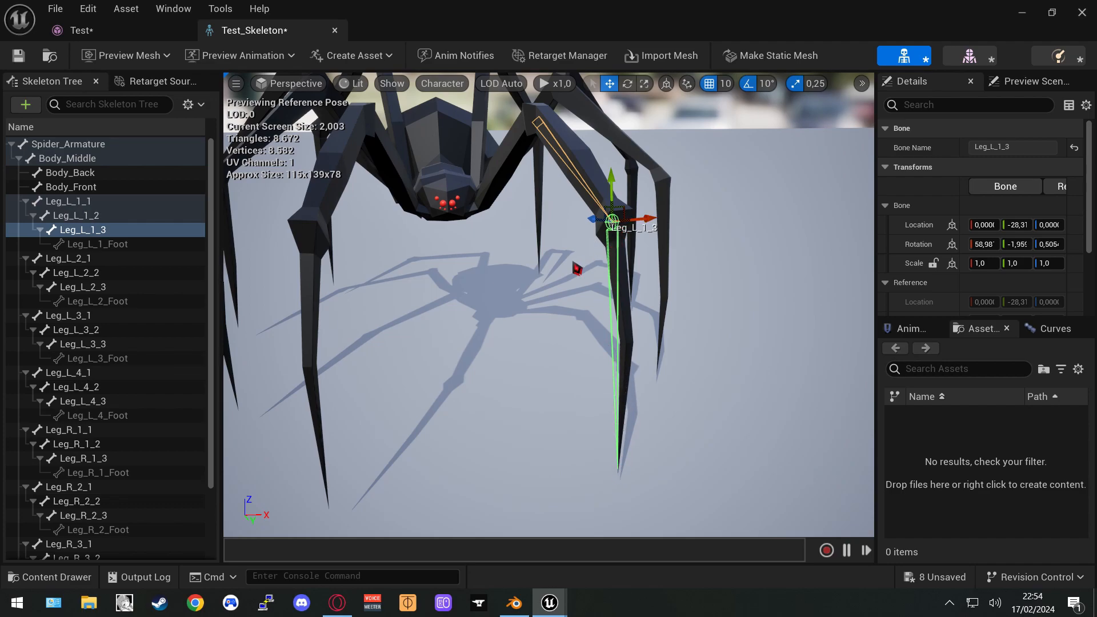
{"action": "mouse_move", "coordinate": [576, 268]}
{"action": "right_mouse_down"}
{"action": "mouse_move", "coordinate": [557, 197]}
{"action": "mouse_move", "coordinate": [576, 269]}
{"action": "right_mouse_up"}
{"action": "middle_click_drag", "start_coordinate": [558, 262], "coordinate": [620, 128]}
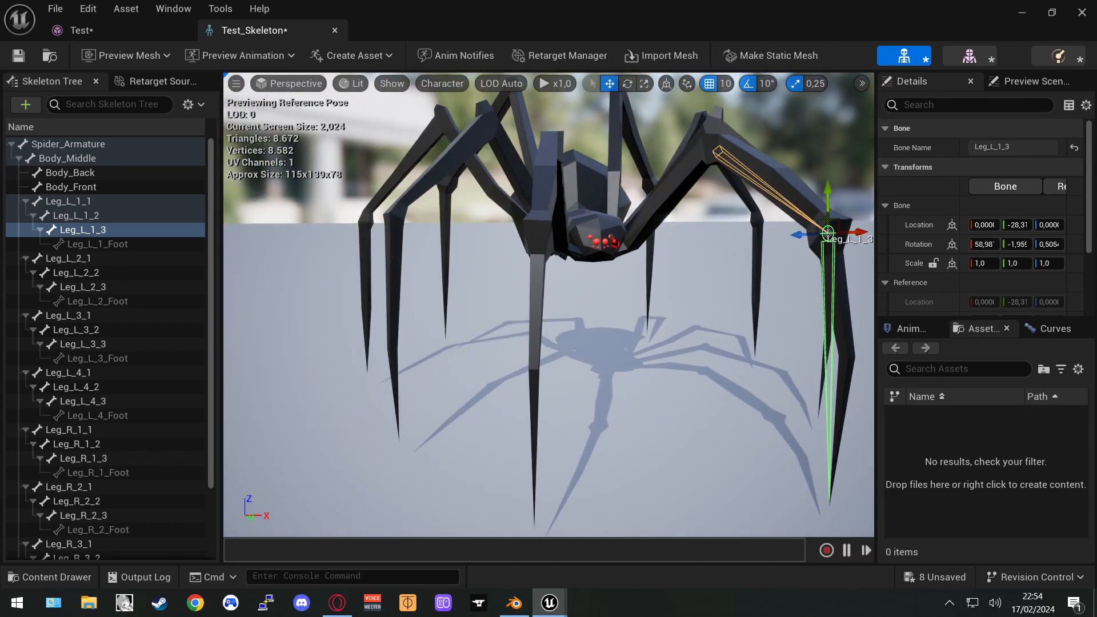
{"action": "left_click", "coordinate": [615, 243]}
Move the Spider_Armature root bone down about 40.5 units on Z so the spider sinks into the floor
{"action": "left_click", "coordinate": [64, 143]}
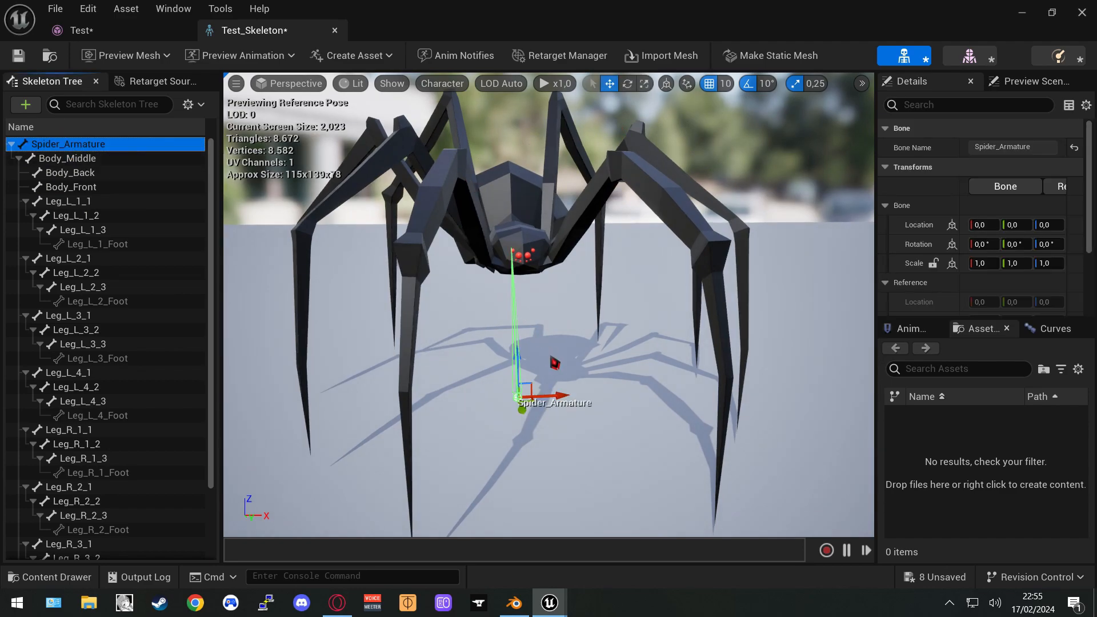
{"action": "left_click_drag", "start_coordinate": [523, 367], "coordinate": [534, 530]}
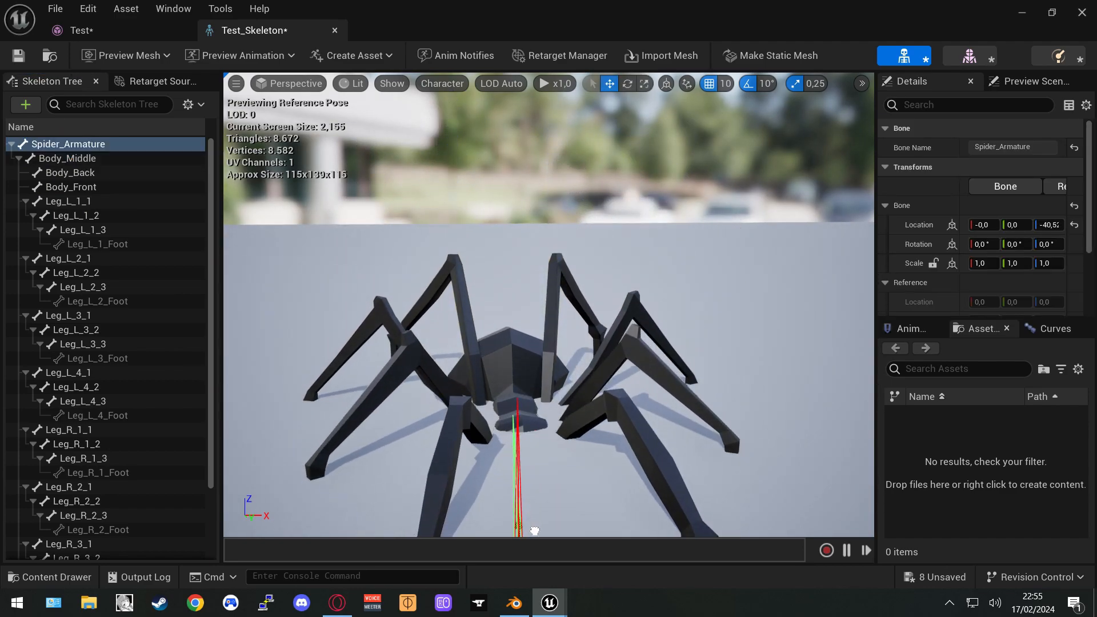
{"action": "scroll", "coordinate": [594, 488], "scroll_direction": "down", "scroll_amount": 4}
{"action": "middle_click_drag", "start_coordinate": [592, 469], "coordinate": [598, 430]}
{"action": "scroll", "coordinate": [601, 460], "scroll_direction": "up", "scroll_amount": 4}
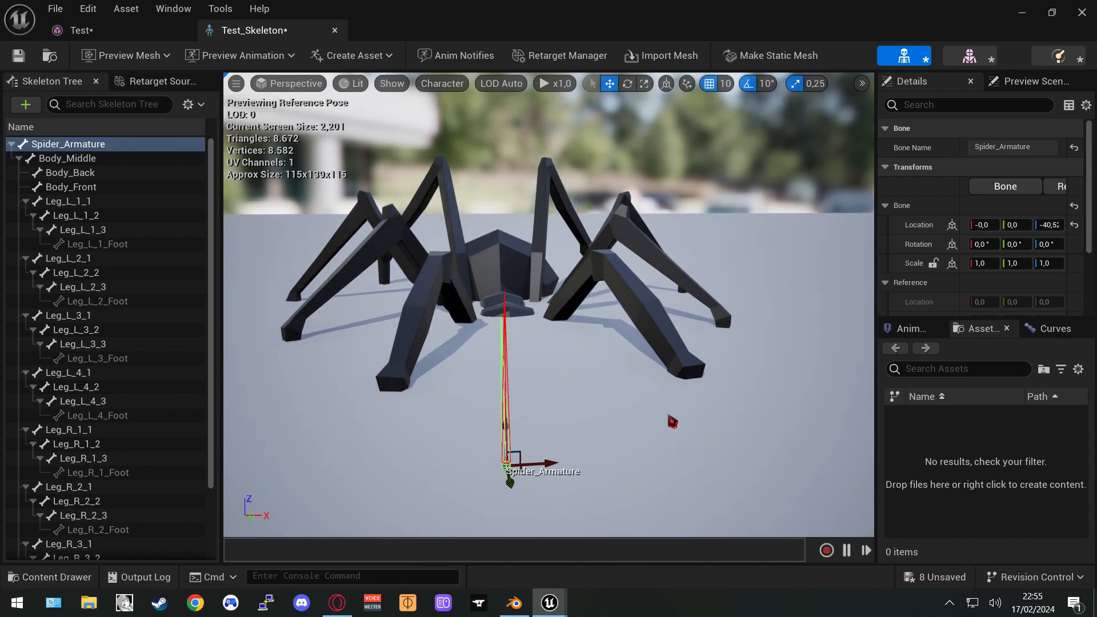
Examine where the Leg_L_1_Foot bone sits on the lowered spider
{"action": "left_click", "coordinate": [693, 372]}
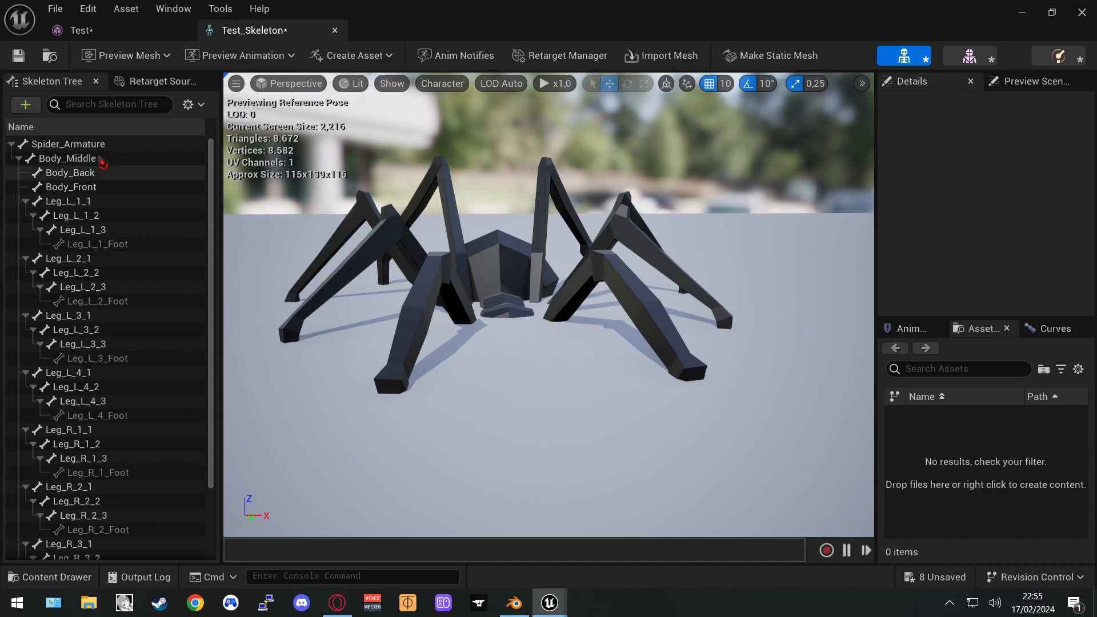
{"action": "left_click", "coordinate": [101, 159]}
{"action": "left_click", "coordinate": [117, 243]}
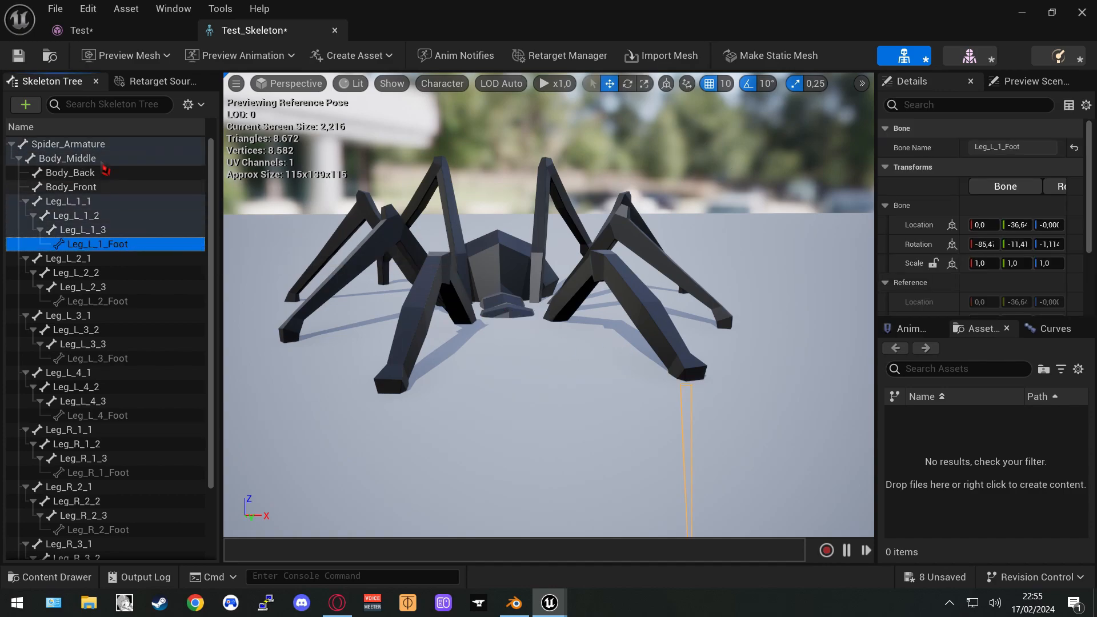
Raise the Spider_Armature root bone to about -5.1 on Z
{"action": "left_click", "coordinate": [102, 145]}
{"action": "left_click_drag", "start_coordinate": [503, 420], "coordinate": [488, 270]}
{"action": "scroll", "coordinate": [578, 280], "scroll_direction": "down", "scroll_amount": 4}
{"action": "scroll", "coordinate": [580, 279], "scroll_direction": "up", "scroll_amount": 5}
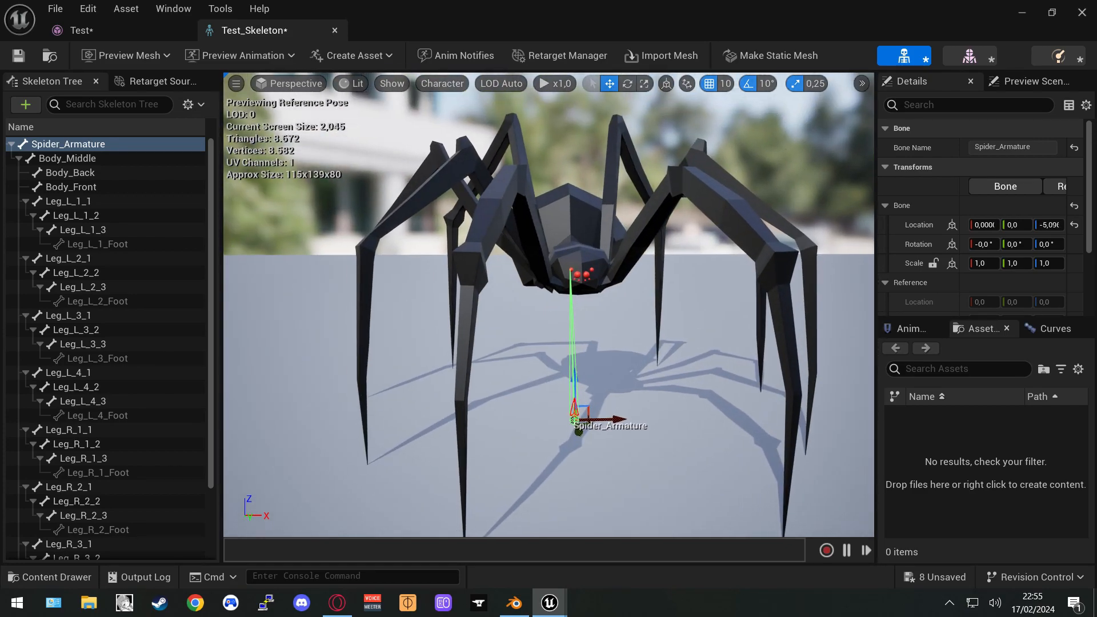
{"action": "middle_click_drag", "start_coordinate": [580, 279], "coordinate": [607, 187]}
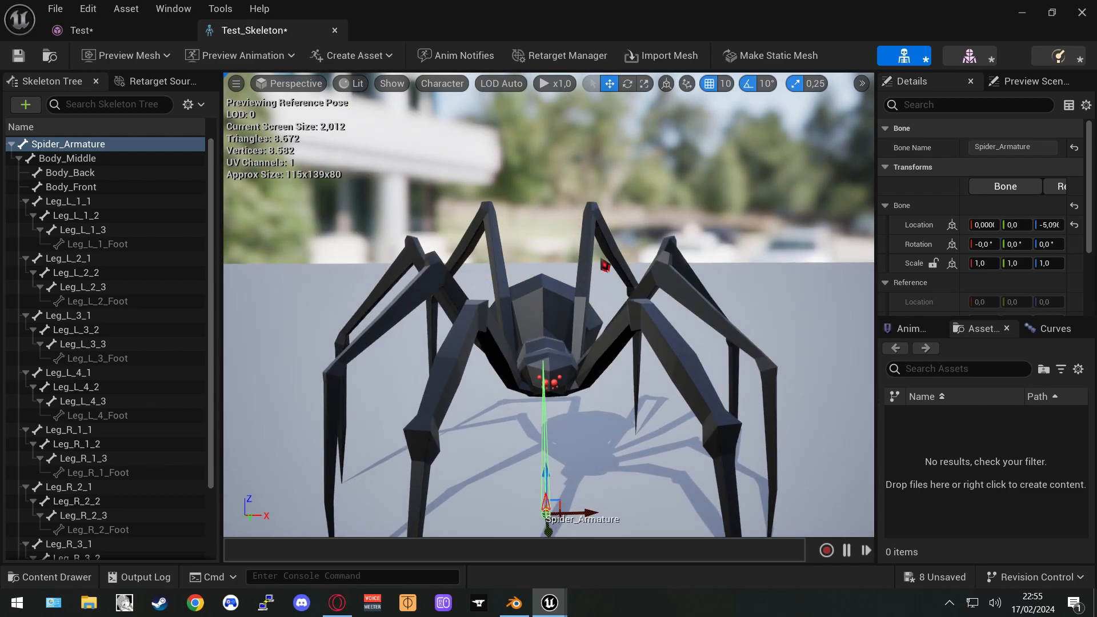
Create an IK Rig asset from the Test skeletal mesh and open it for editing
{"action": "scroll", "coordinate": [548, 306], "scroll_direction": "down", "scroll_amount": 3}
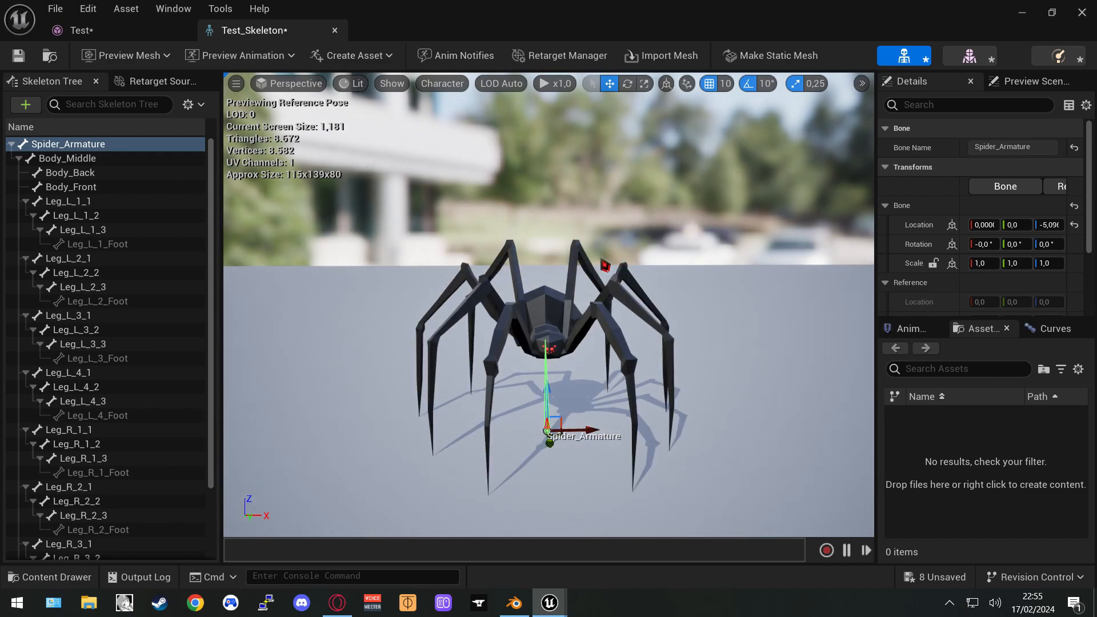
{"action": "left_click", "coordinate": [83, 582]}
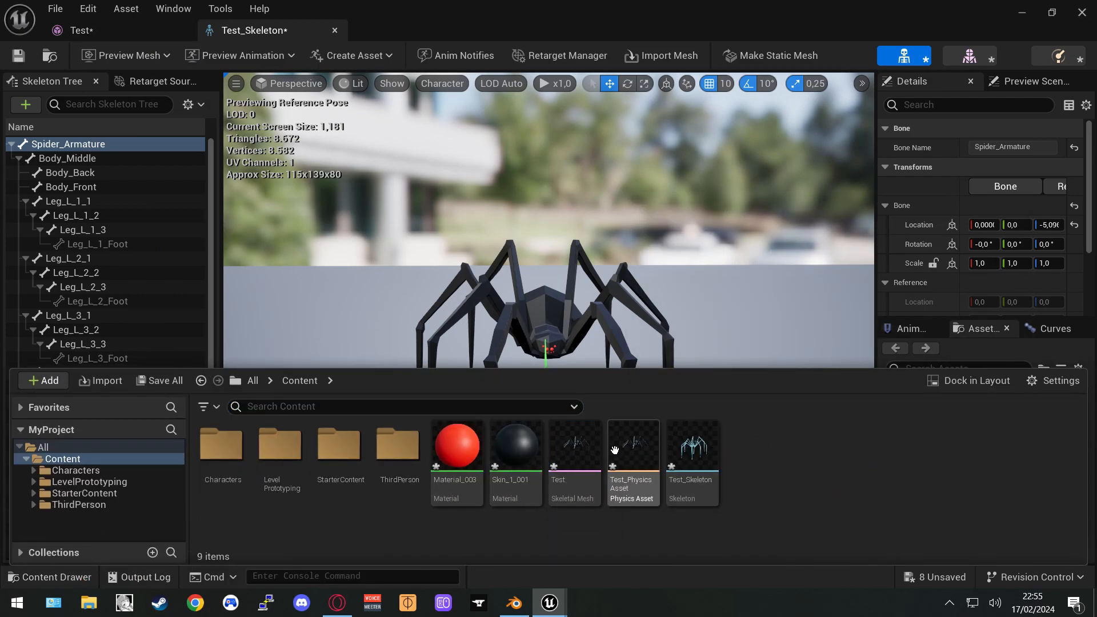
{"action": "right_click", "coordinate": [586, 452]}
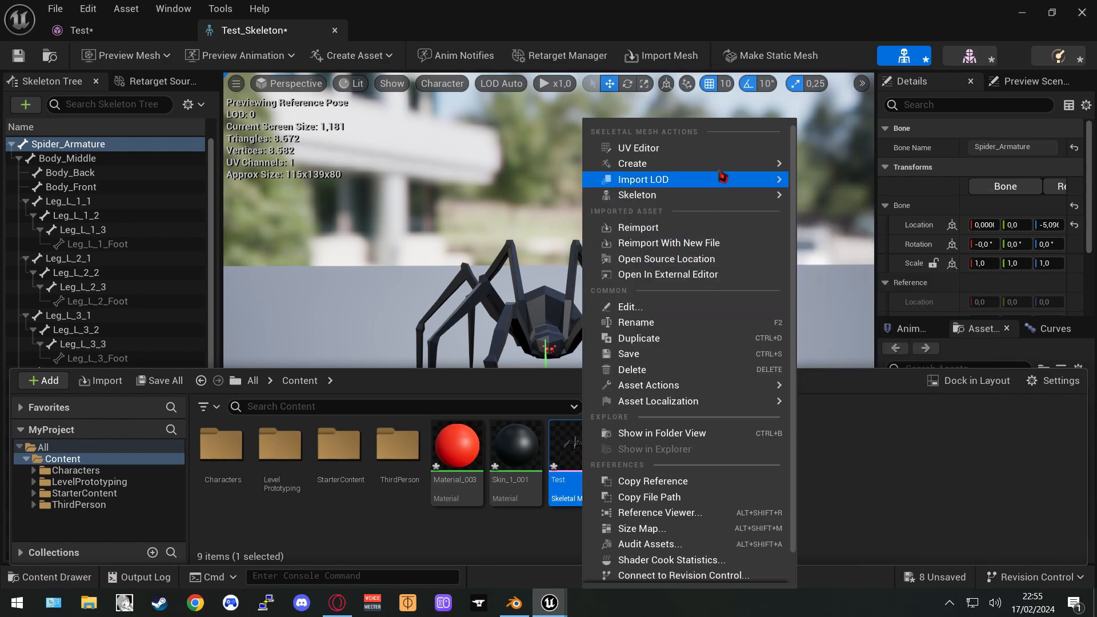
{"action": "mouse_move", "coordinate": [722, 166]}
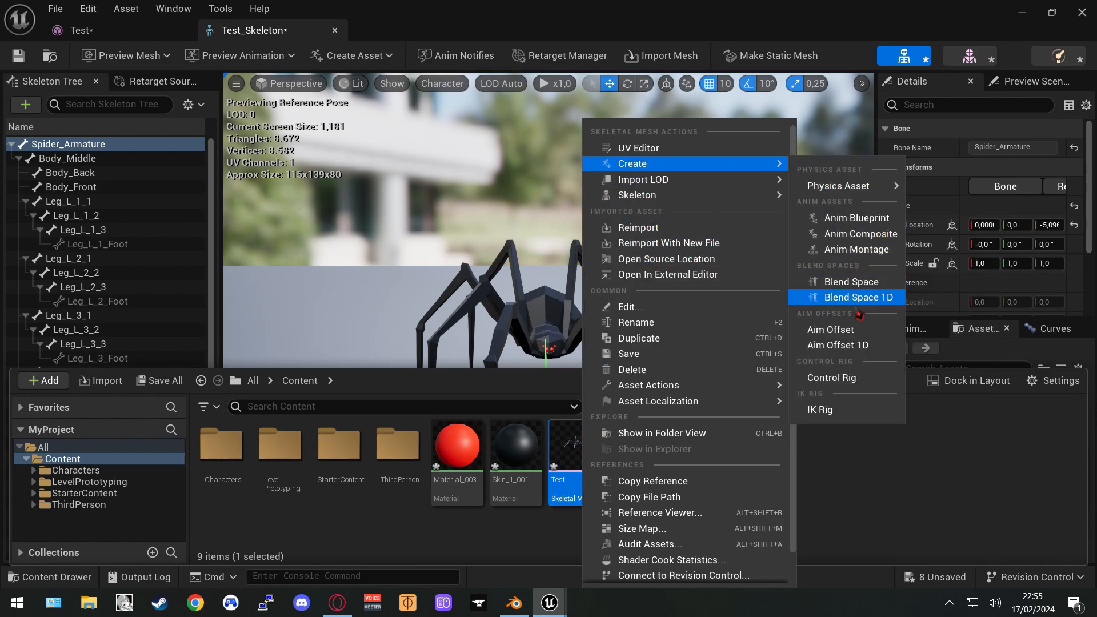
{"action": "left_click", "coordinate": [837, 417]}
{"action": "left_click", "coordinate": [767, 445]}
{"action": "double_click", "coordinate": [767, 444]}
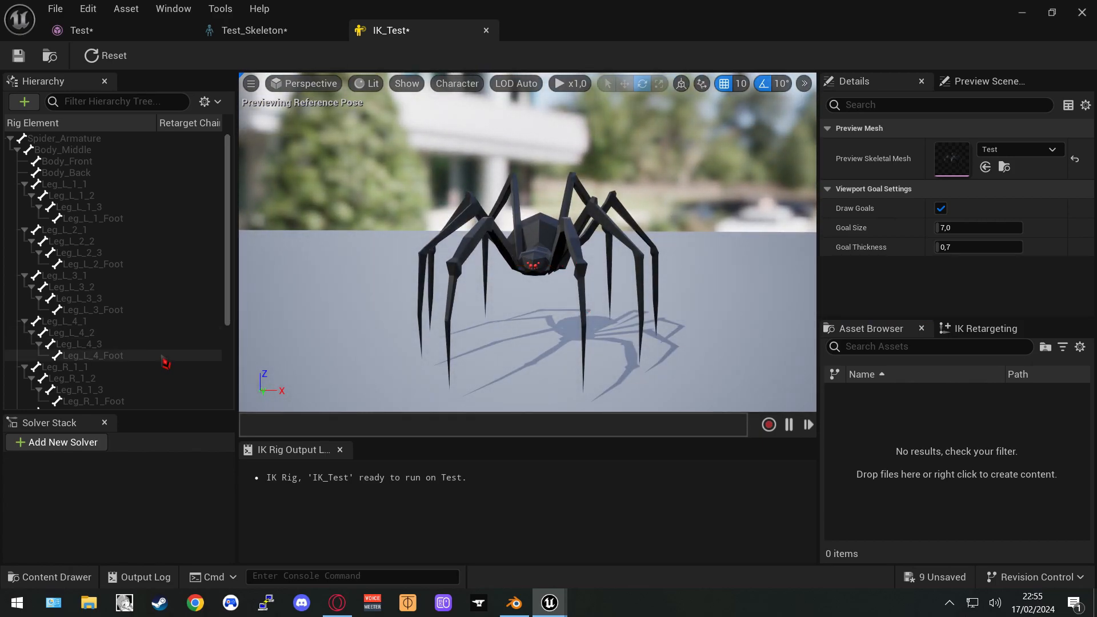
Add a Body Mover solver and a Full Body IK solver to the IK rig's solver stack
{"action": "left_click", "coordinate": [60, 443]}
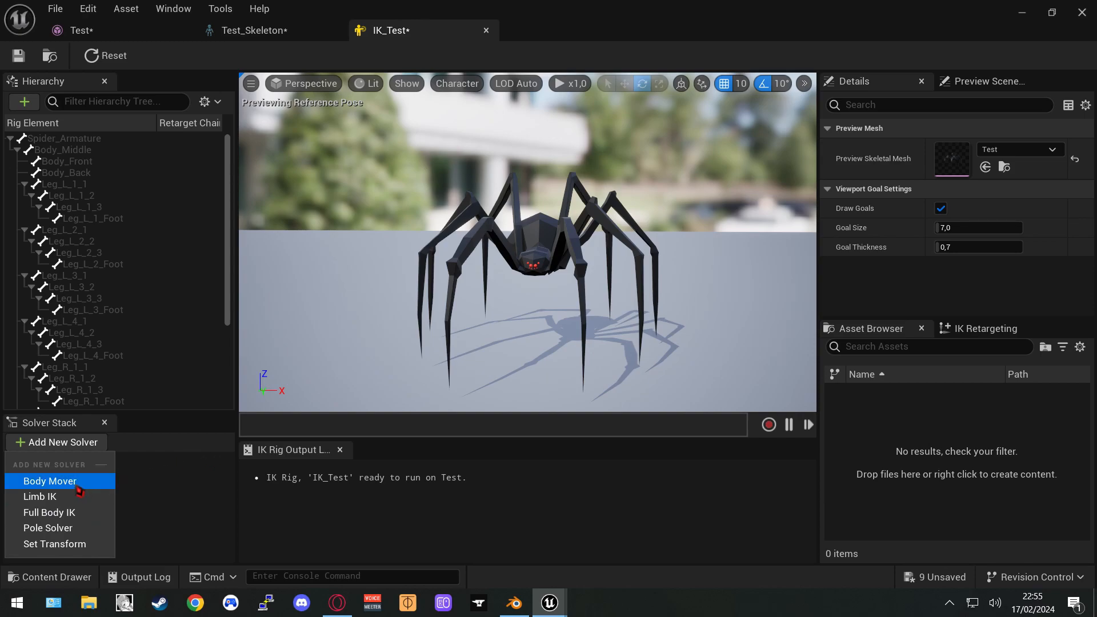
{"action": "left_click", "coordinate": [57, 482]}
{"action": "left_click", "coordinate": [61, 442]}
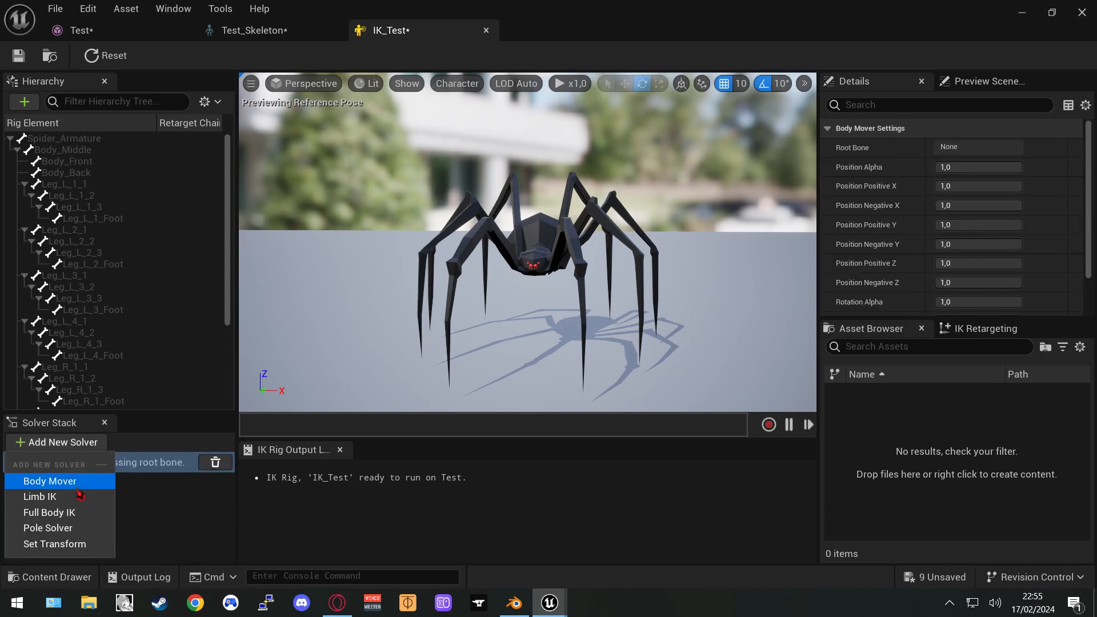
{"action": "left_click", "coordinate": [77, 510]}
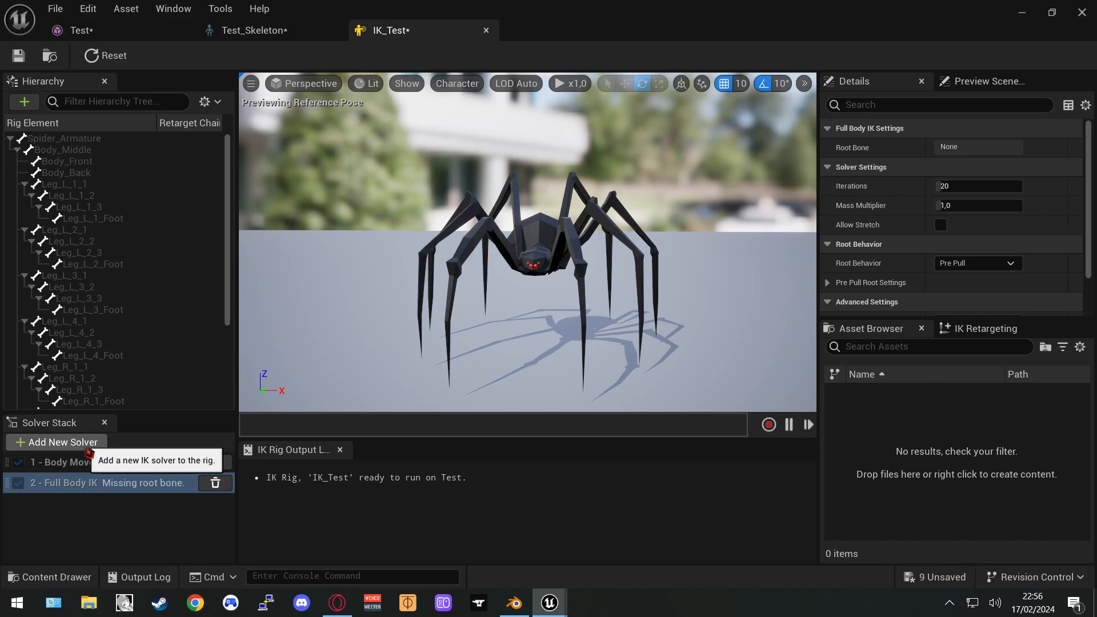
{"action": "left_click", "coordinate": [81, 491]}
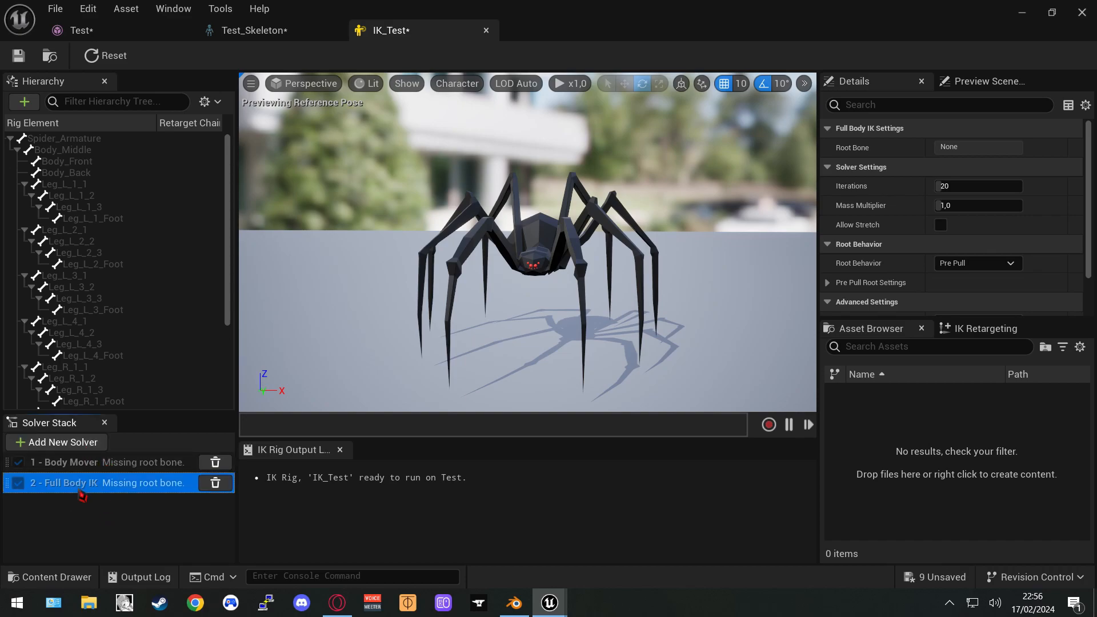
Set Body_Middle as the Body Mover solver's root bone and create a new IK goal on that bone
{"action": "left_click", "coordinate": [91, 463]}
{"action": "scroll", "coordinate": [443, 331], "scroll_direction": "up", "scroll_amount": 3}
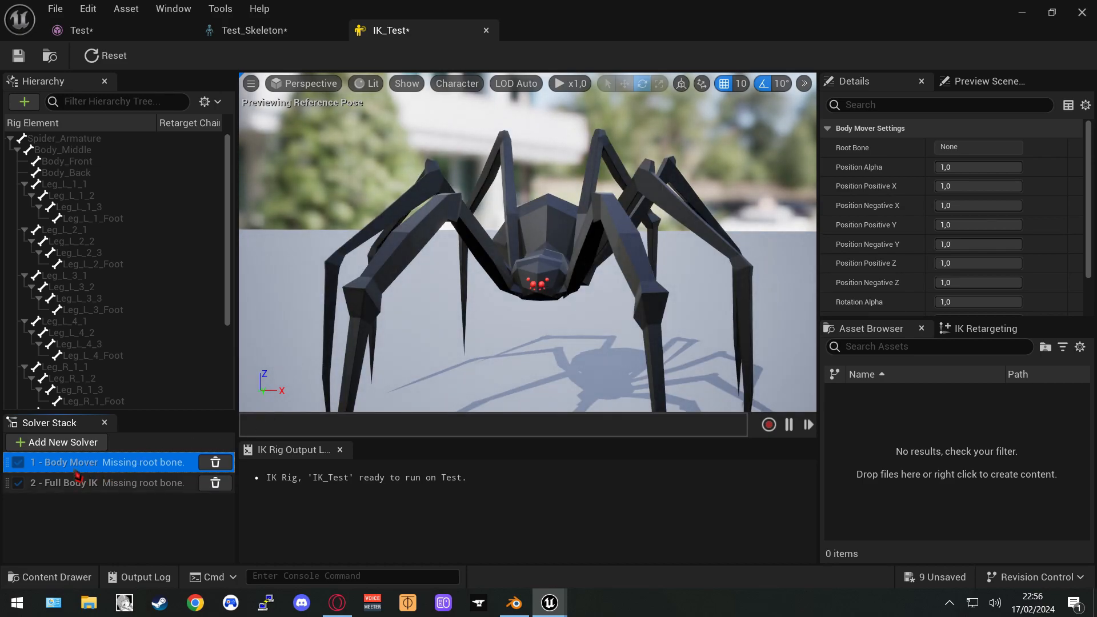
{"action": "left_click", "coordinate": [62, 151]}
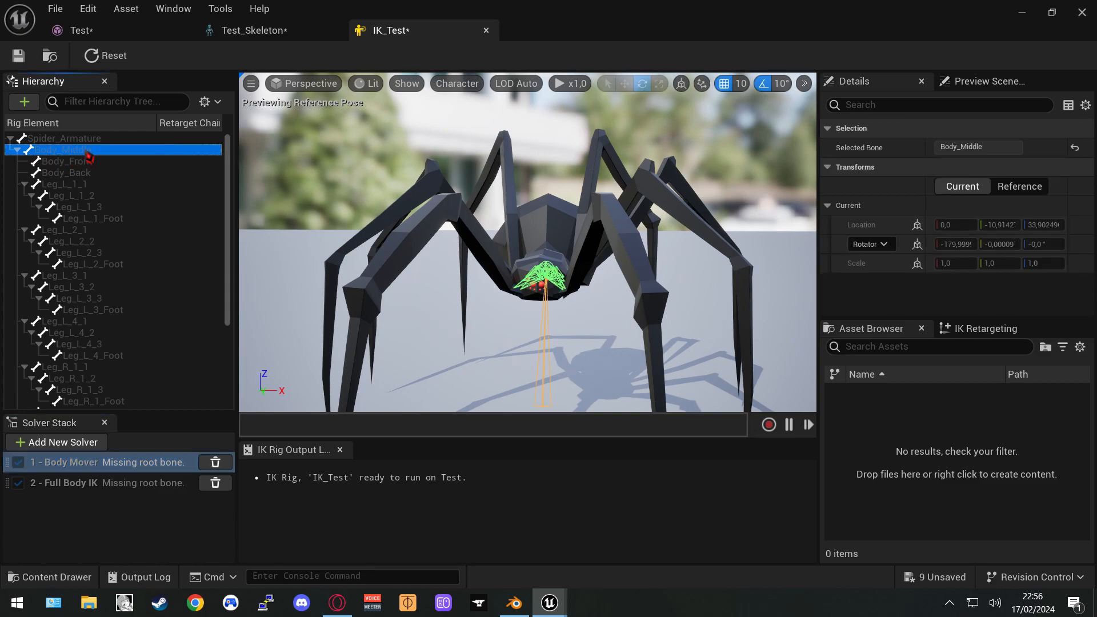
{"action": "right_click", "coordinate": [88, 155]}
{"action": "left_click", "coordinate": [152, 259]}
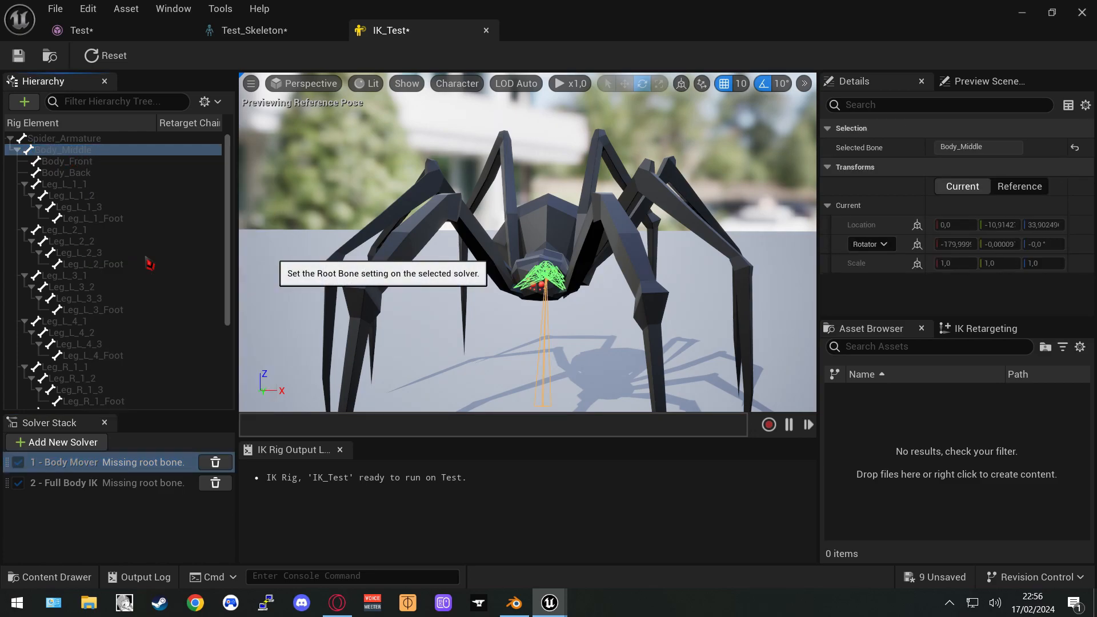
{"action": "left_click", "coordinate": [97, 467]}
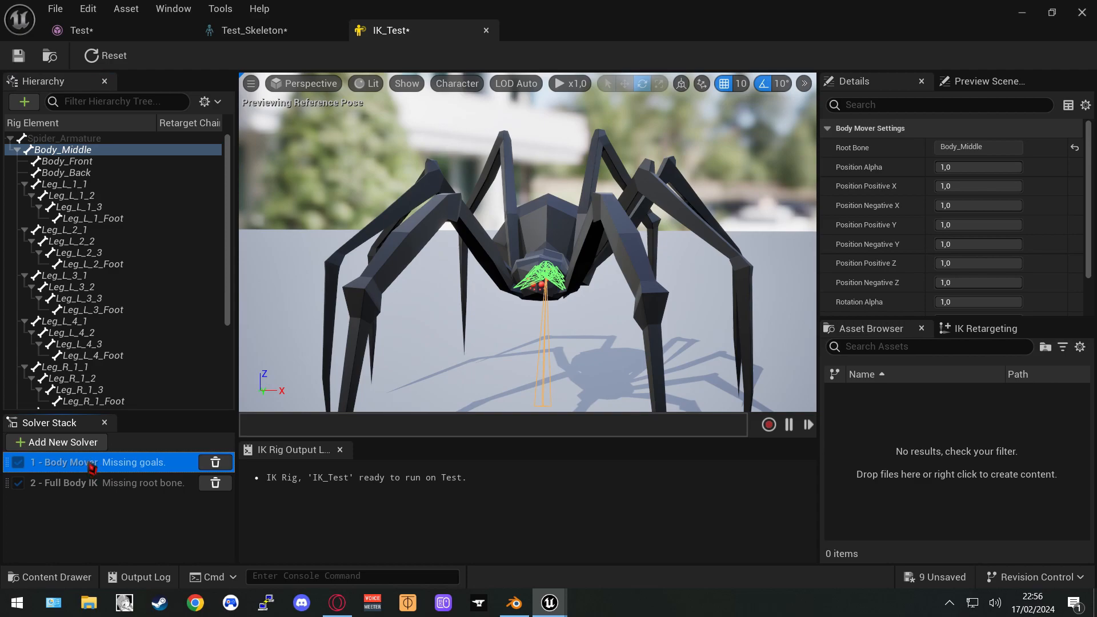
{"action": "right_click", "coordinate": [86, 152]}
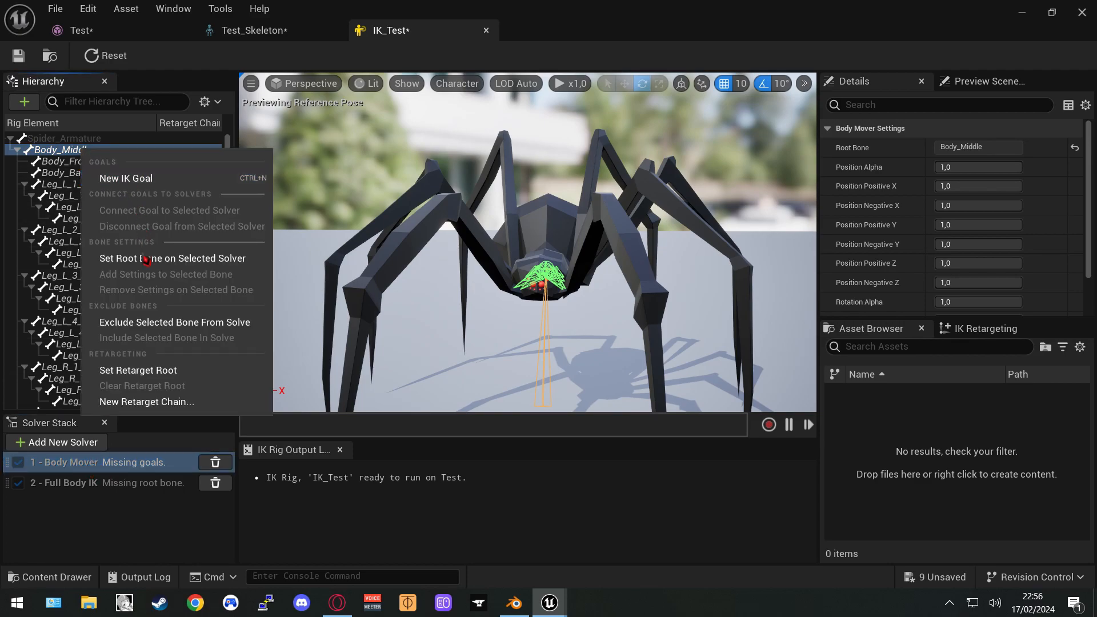
{"action": "left_click", "coordinate": [140, 179]}
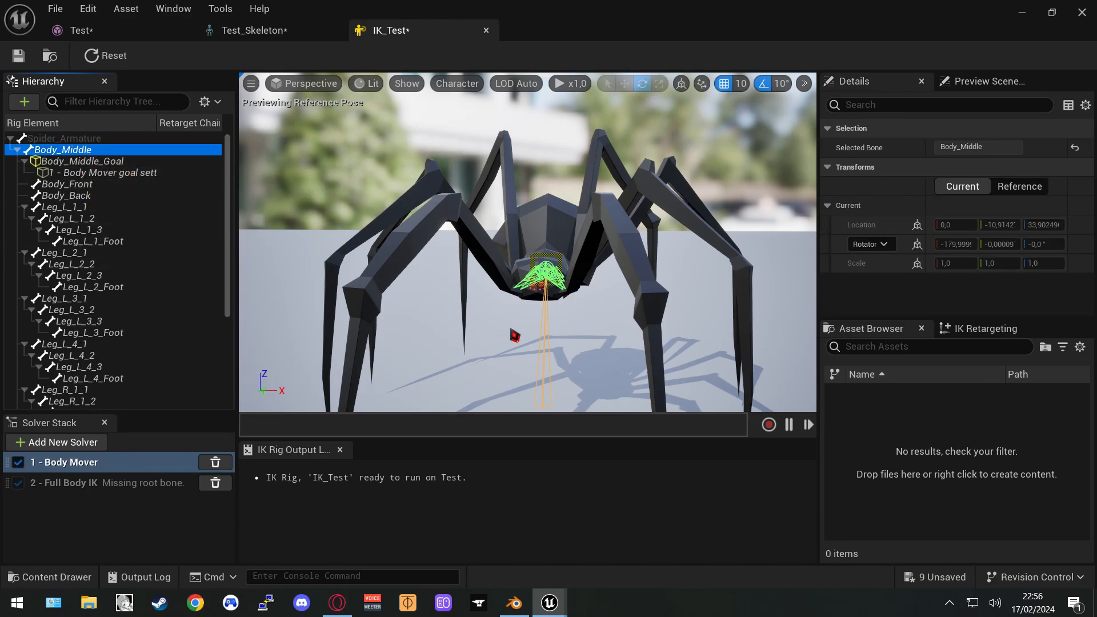
Examine the Body_Middle_Goal with the move tool active, including its Body Mover goal settings
{"action": "middle_click_drag", "start_coordinate": [517, 320], "coordinate": [544, 297]}
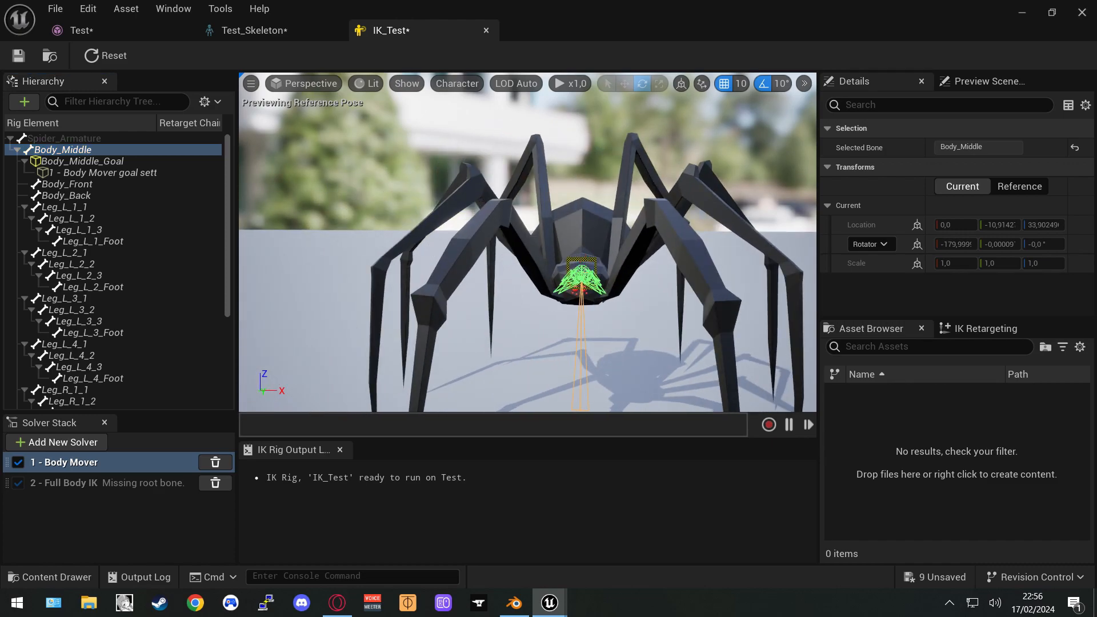
{"action": "left_click", "coordinate": [594, 271]}
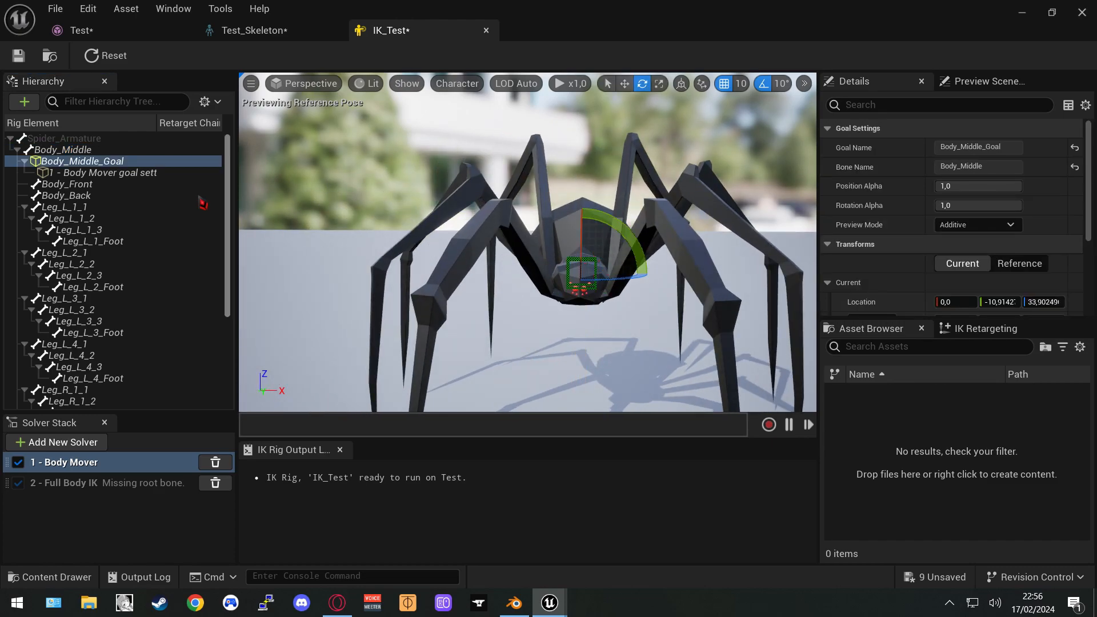
{"action": "key", "text": "w"}
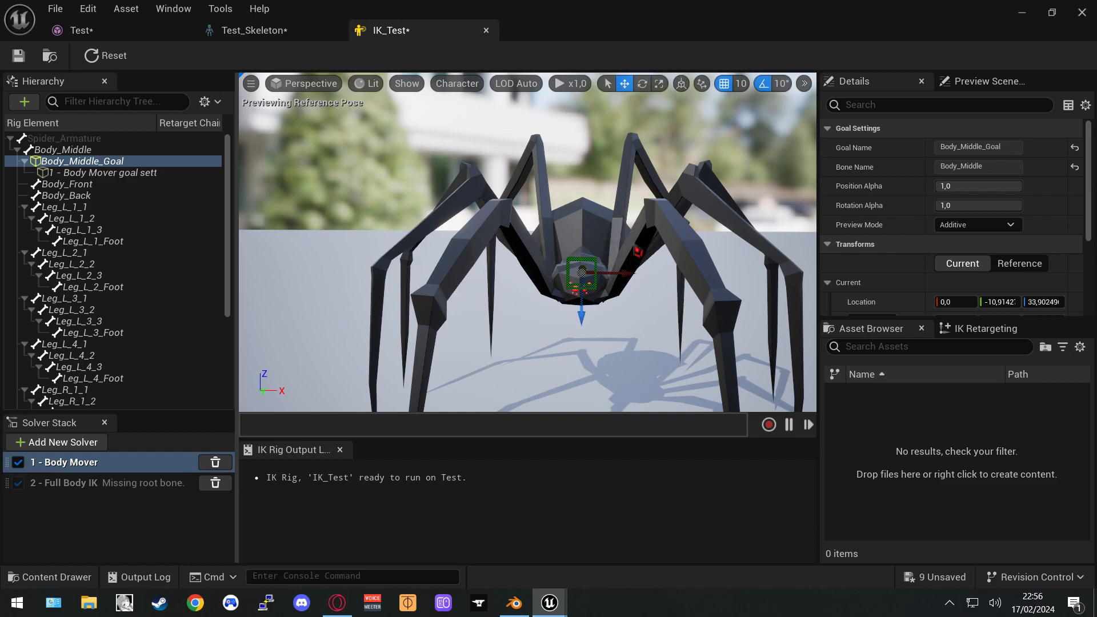
{"action": "key", "text": "w"}
{"action": "right_click_drag", "start_coordinate": [593, 259], "coordinate": [669, 258]}
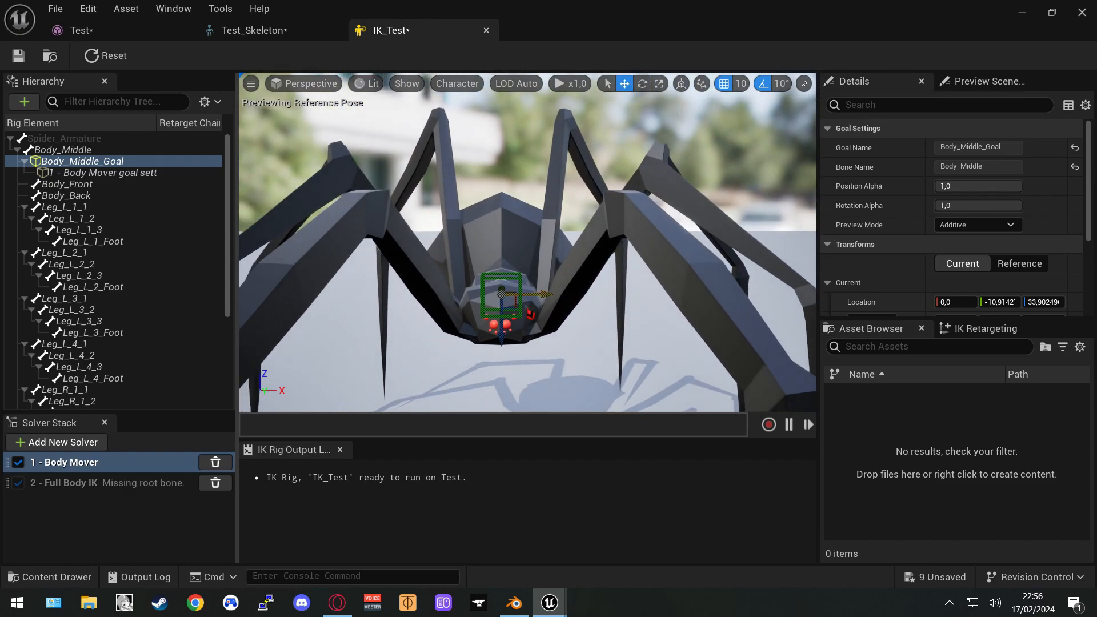
{"action": "left_click", "coordinate": [117, 175]}
{"action": "mouse_move", "coordinate": [506, 275]}
{"action": "left_mouse_down"}
{"action": "mouse_move", "coordinate": [520, 226]}
{"action": "mouse_move", "coordinate": [508, 280]}
{"action": "left_mouse_up"}
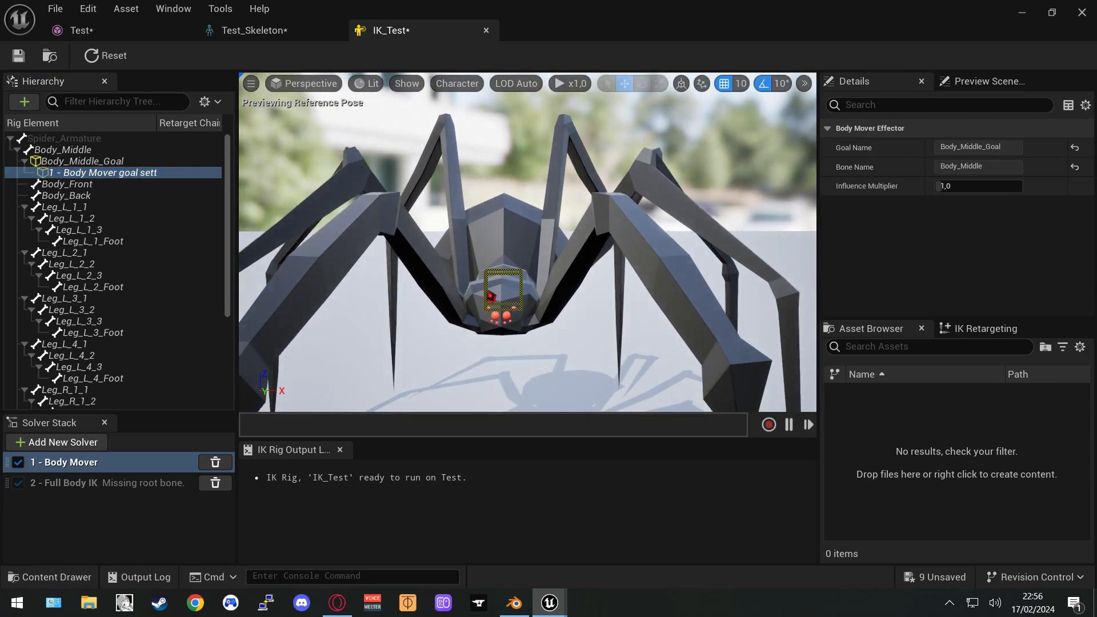
Lock the scale proportions of Body_Middle_Goal and set its scale to 4
{"action": "left_click", "coordinate": [129, 162]}
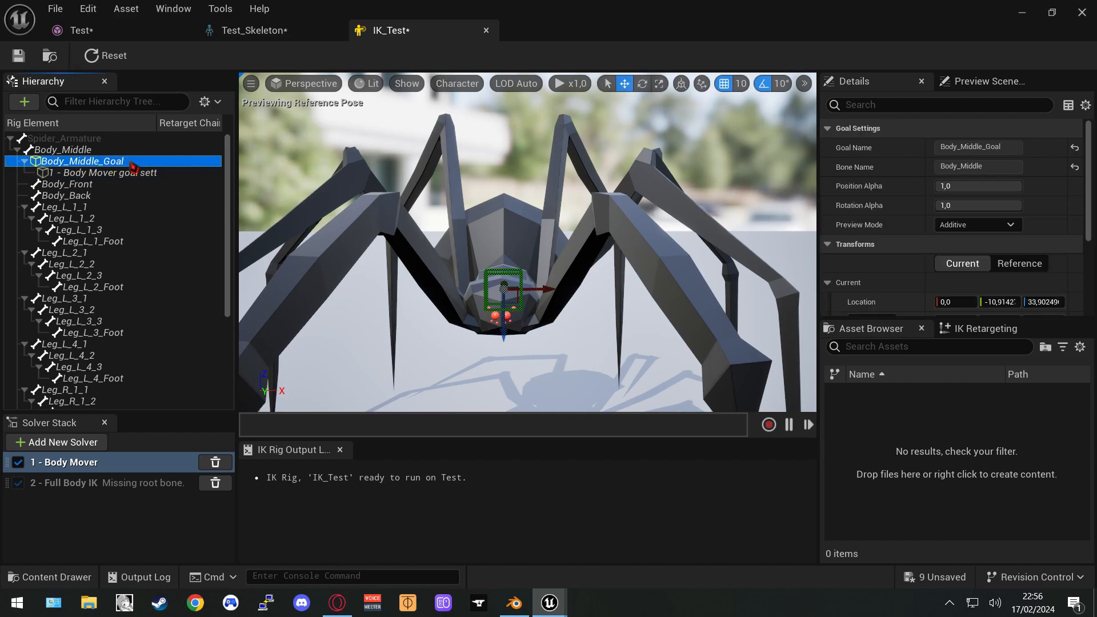
{"action": "scroll", "coordinate": [857, 213], "scroll_direction": "down", "scroll_amount": 3}
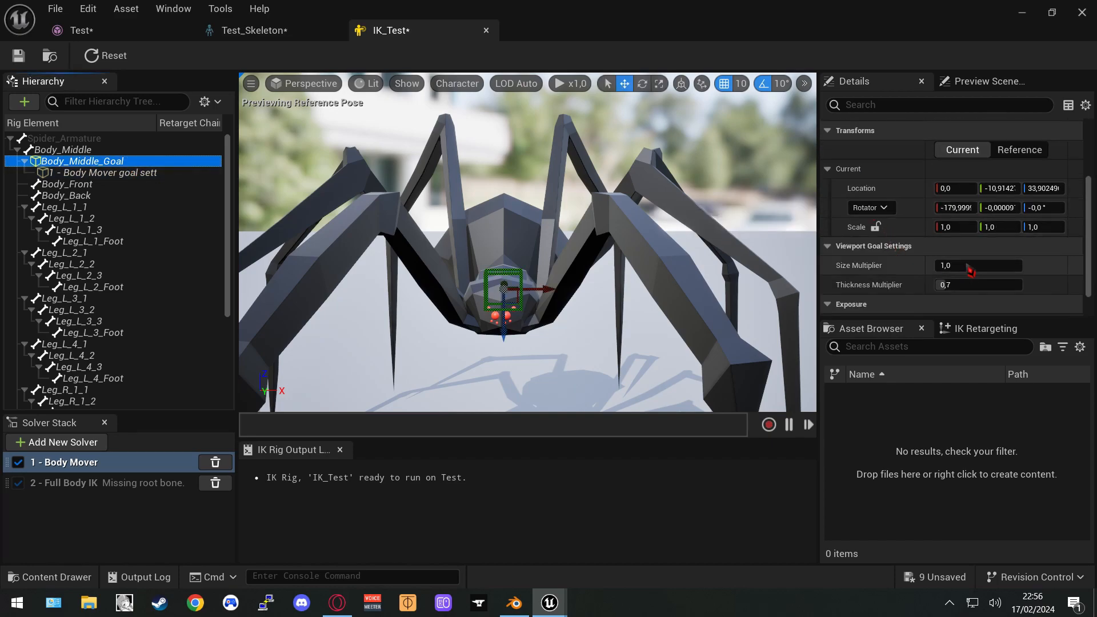
{"action": "left_click", "coordinate": [879, 229]}
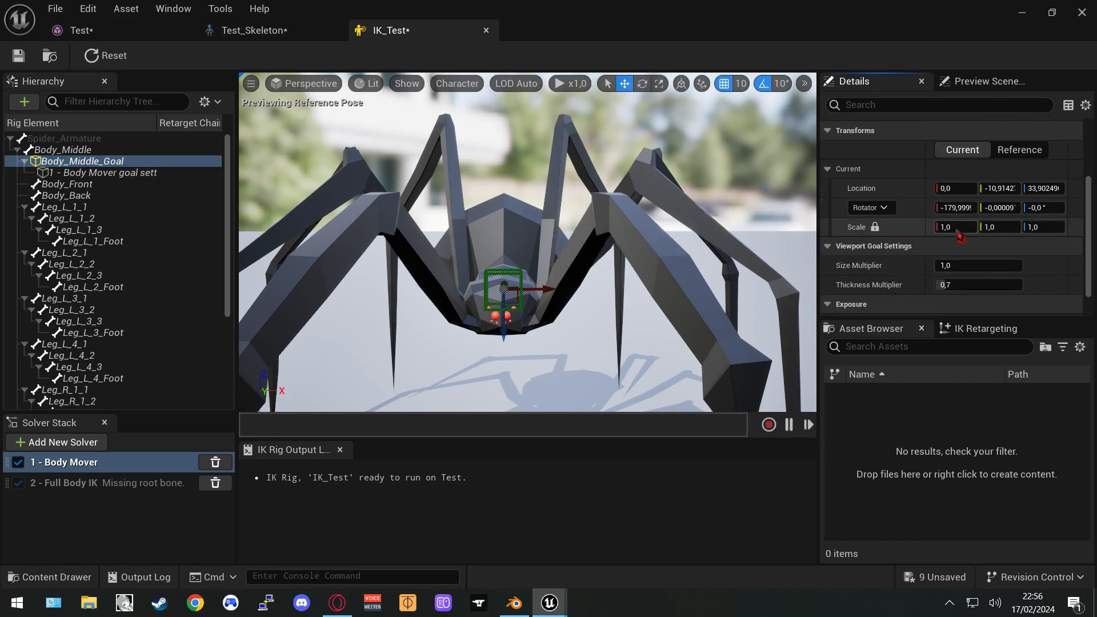
{"action": "type", "text": "4"}
{"action": "scroll", "coordinate": [660, 267], "scroll_direction": "down", "scroll_amount": 4}
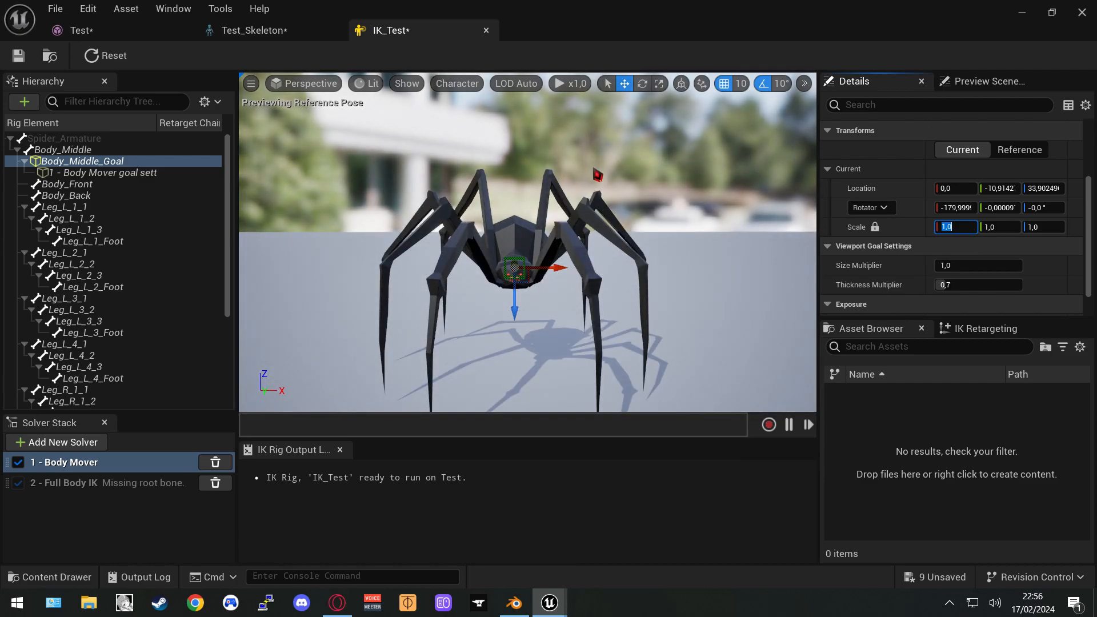
{"action": "key", "text": "Return"}
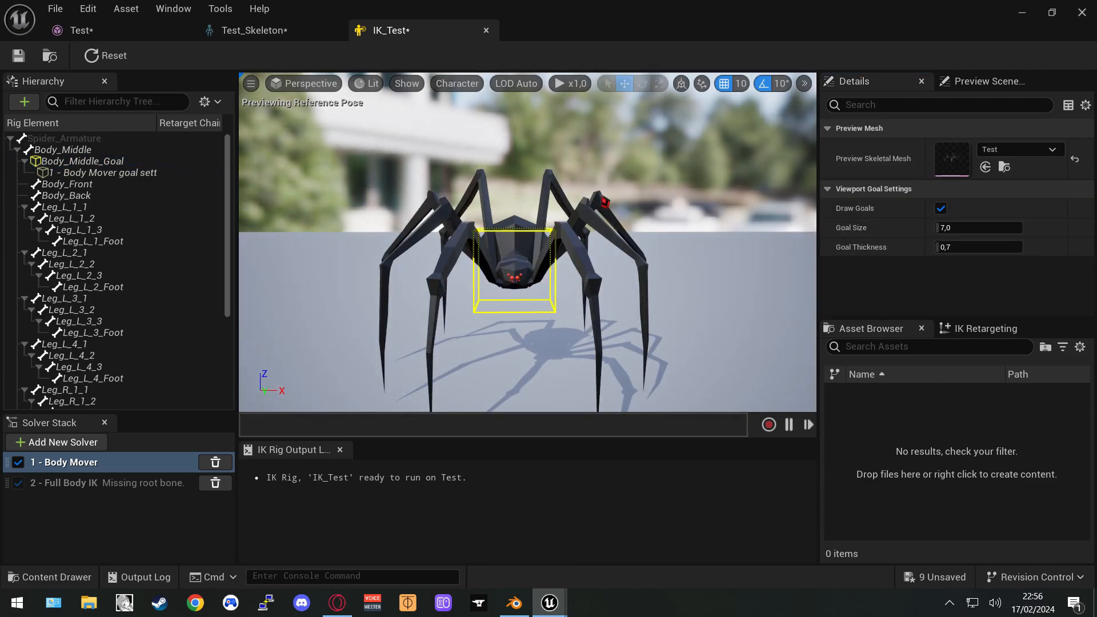
{"action": "scroll", "coordinate": [587, 359], "scroll_direction": "up", "scroll_amount": 4}
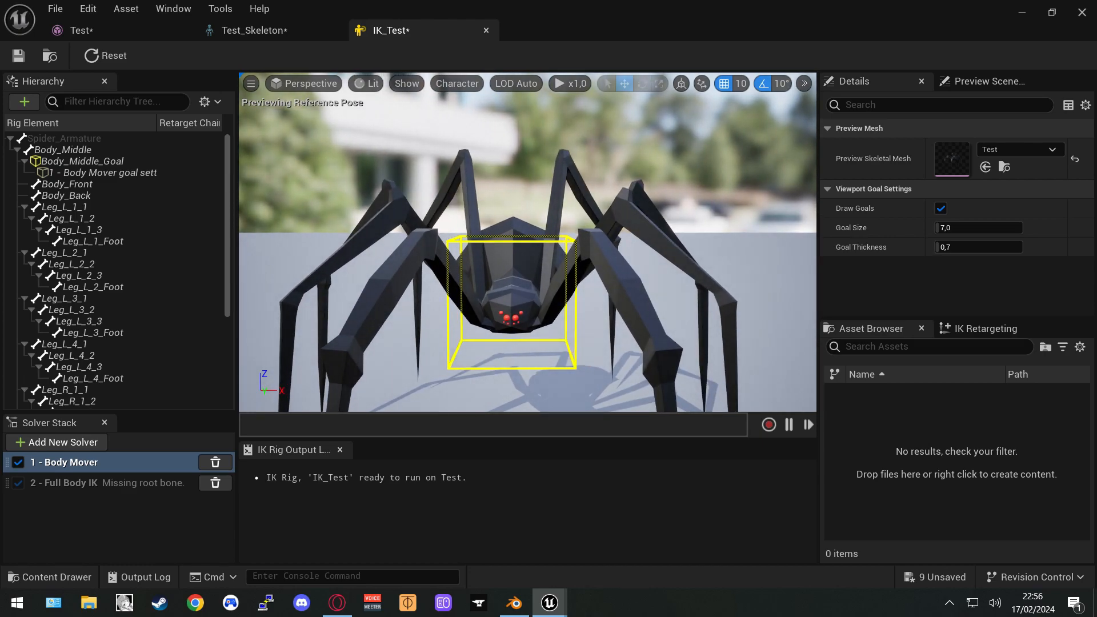
Test the Body Mover by moving Body_Middle_Goal up and sideways to about X 16.7 and Z 52.4, and reset the rig
{"action": "left_click", "coordinate": [574, 357]}
{"action": "scroll", "coordinate": [565, 355], "scroll_direction": "up", "scroll_amount": 3}
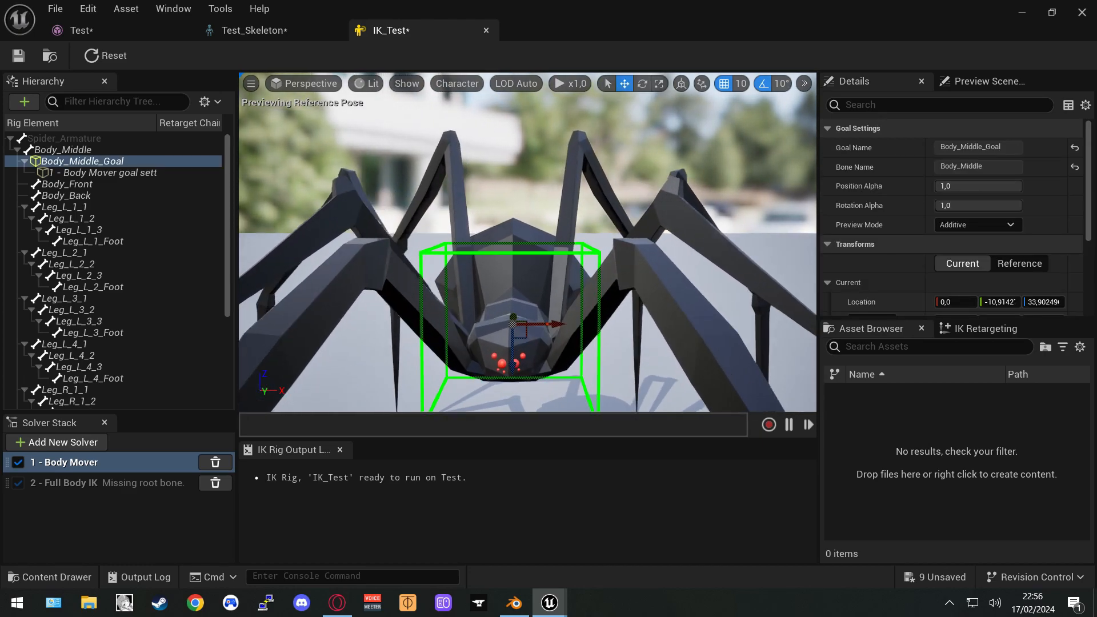
{"action": "left_click_drag", "start_coordinate": [529, 322], "coordinate": [581, 244]}
{"action": "scroll", "coordinate": [568, 228], "scroll_direction": "down", "scroll_amount": 5}
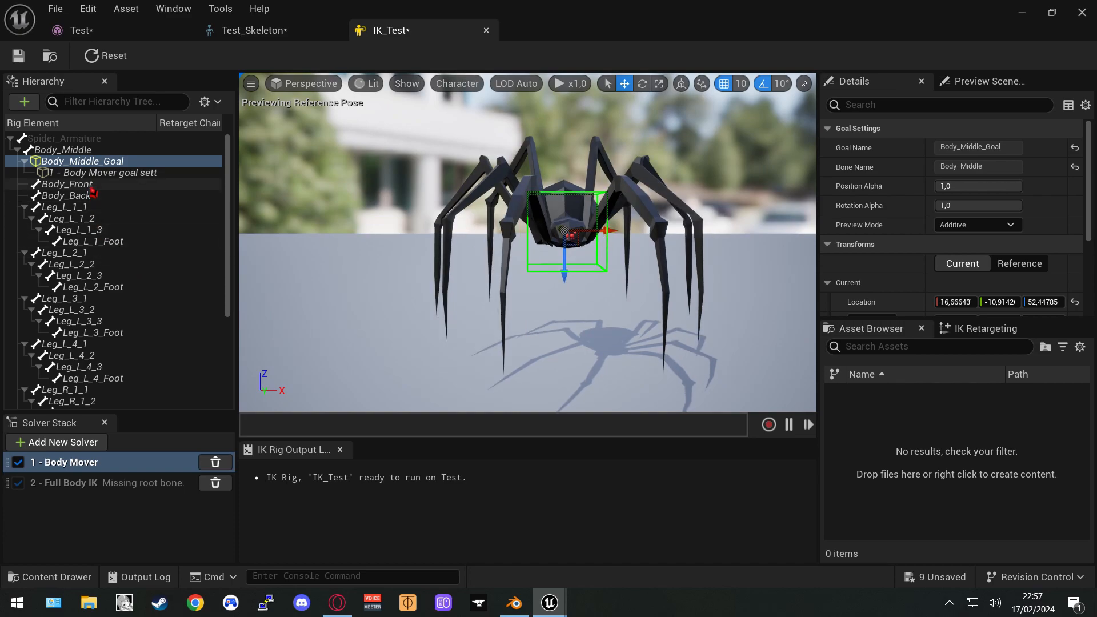
{"action": "left_click", "coordinate": [105, 55]}
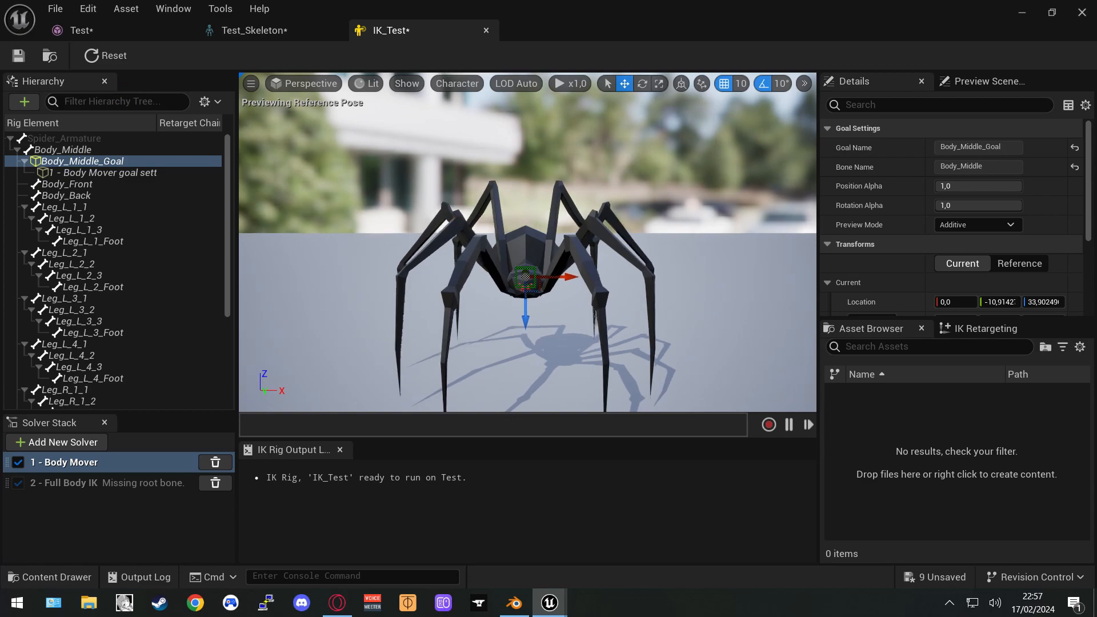
Set Body_Middle as the root bone of the Full Body IK solver
{"action": "middle_click_drag", "start_coordinate": [525, 242], "coordinate": [512, 300]}
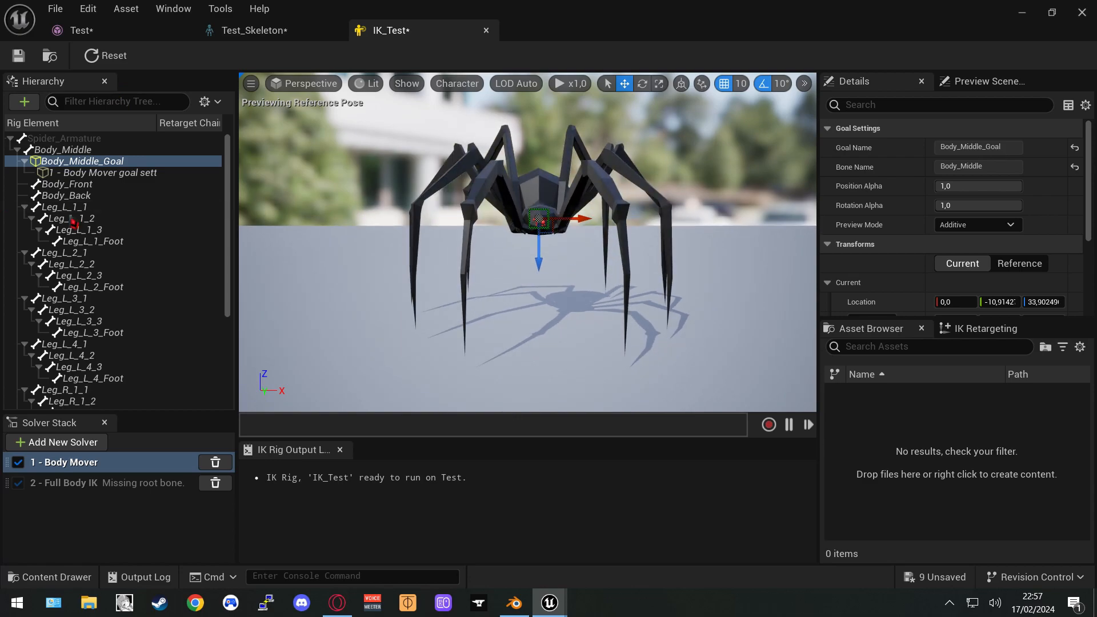
{"action": "left_click", "coordinate": [93, 487]}
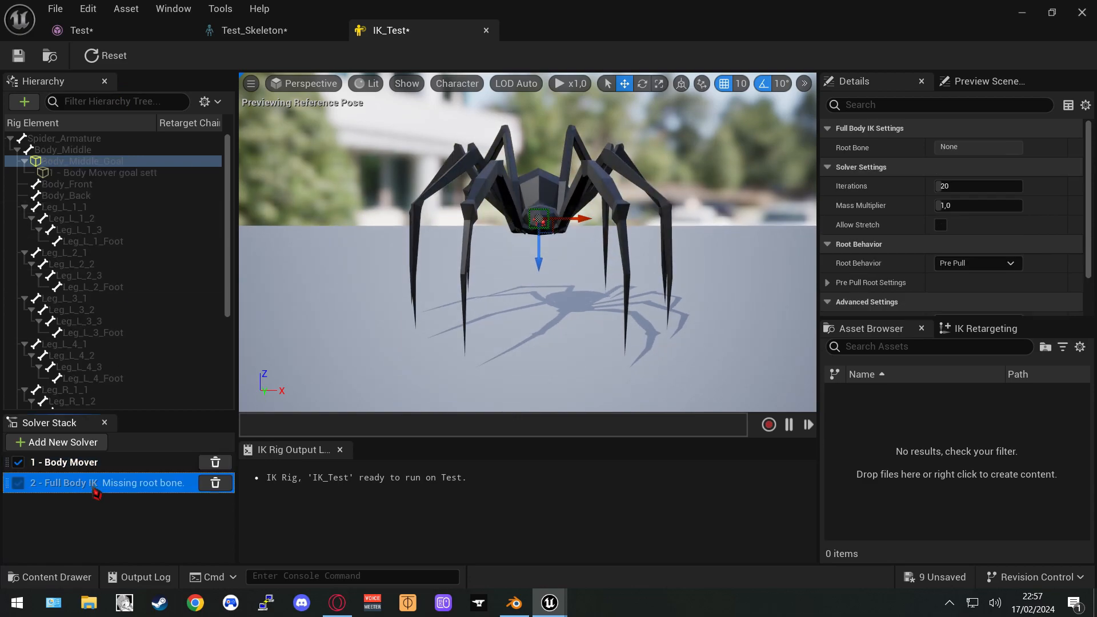
{"action": "left_click", "coordinate": [78, 152]}
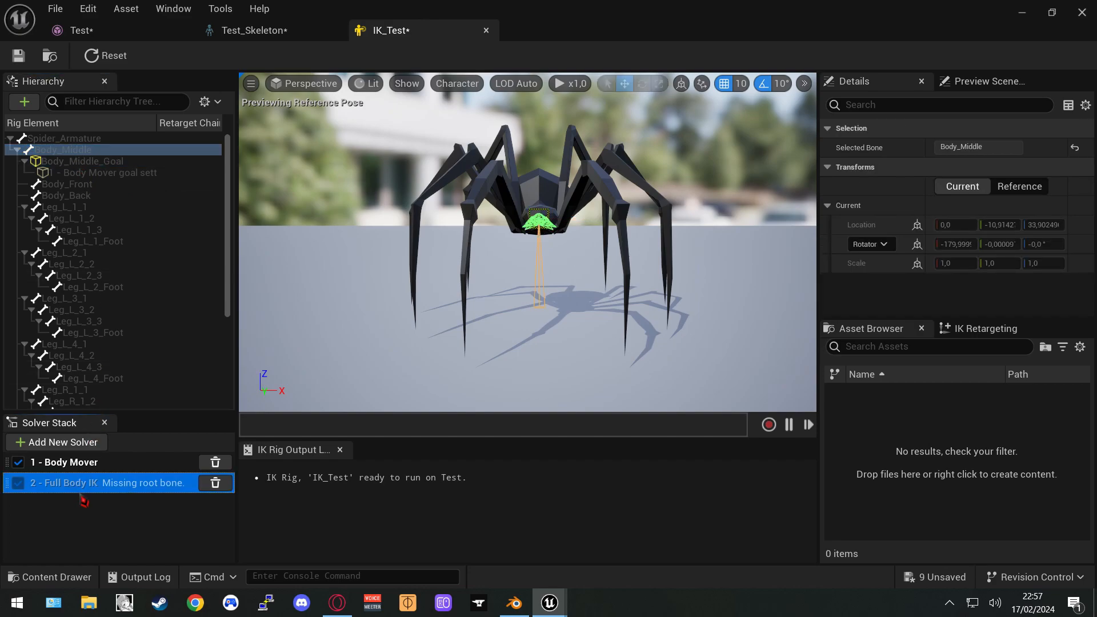
{"action": "right_click", "coordinate": [78, 152]}
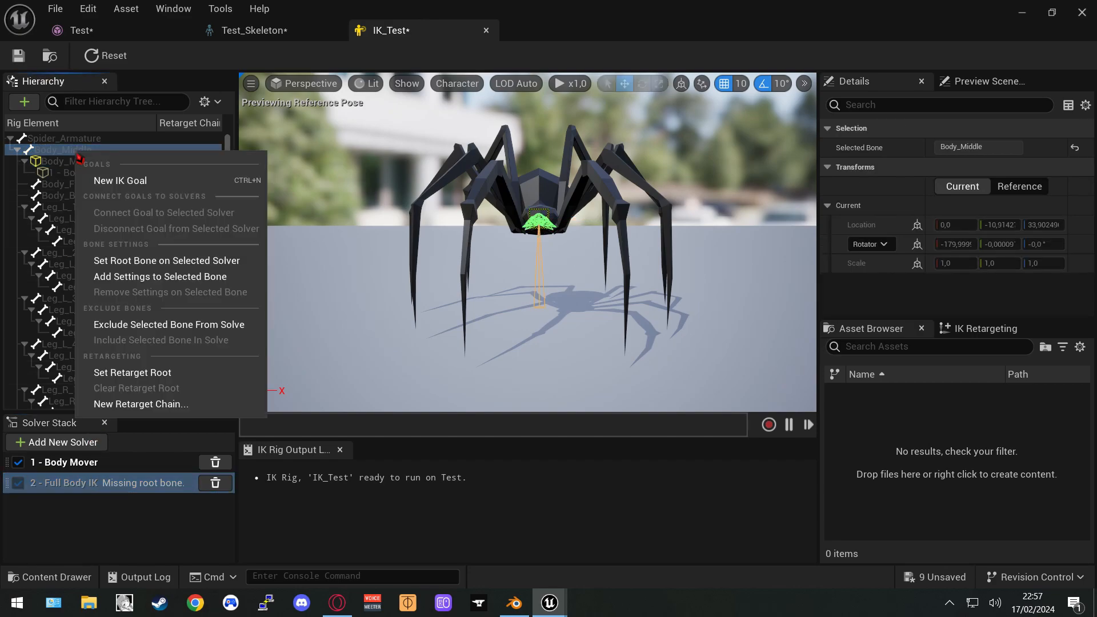
{"action": "left_click", "coordinate": [146, 260]}
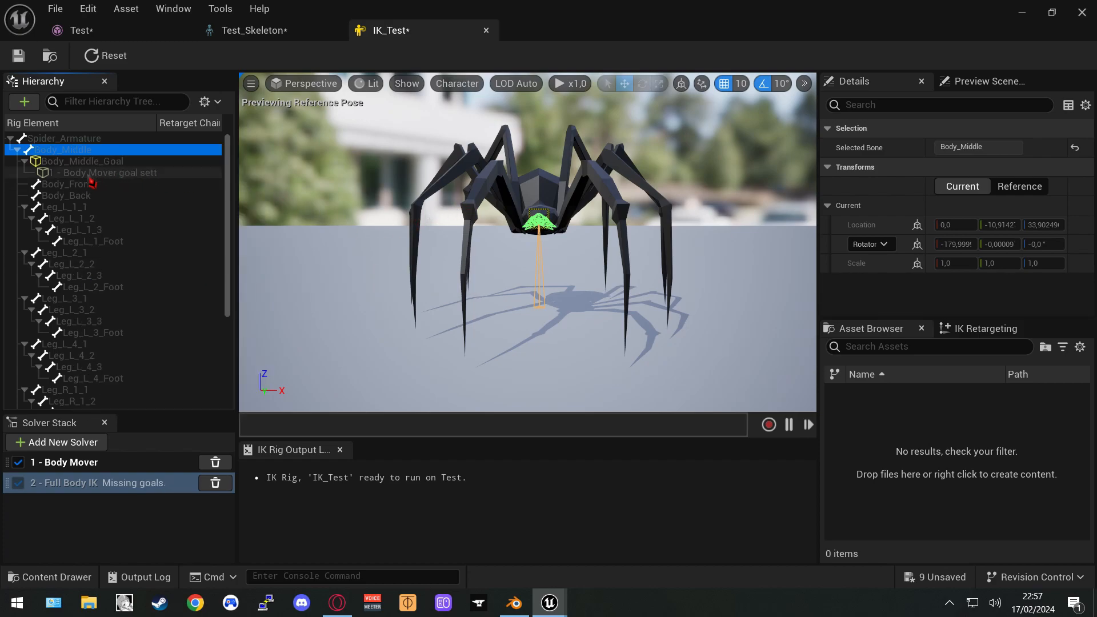
Add IK goals on Leg_L_1_Foot and Leg_L_2_Foot, connected to the Full Body IK solver
{"action": "left_click", "coordinate": [108, 245]}
{"action": "right_click", "coordinate": [107, 245]}
{"action": "left_click", "coordinate": [128, 272]}
{"action": "right_click", "coordinate": [118, 311]}
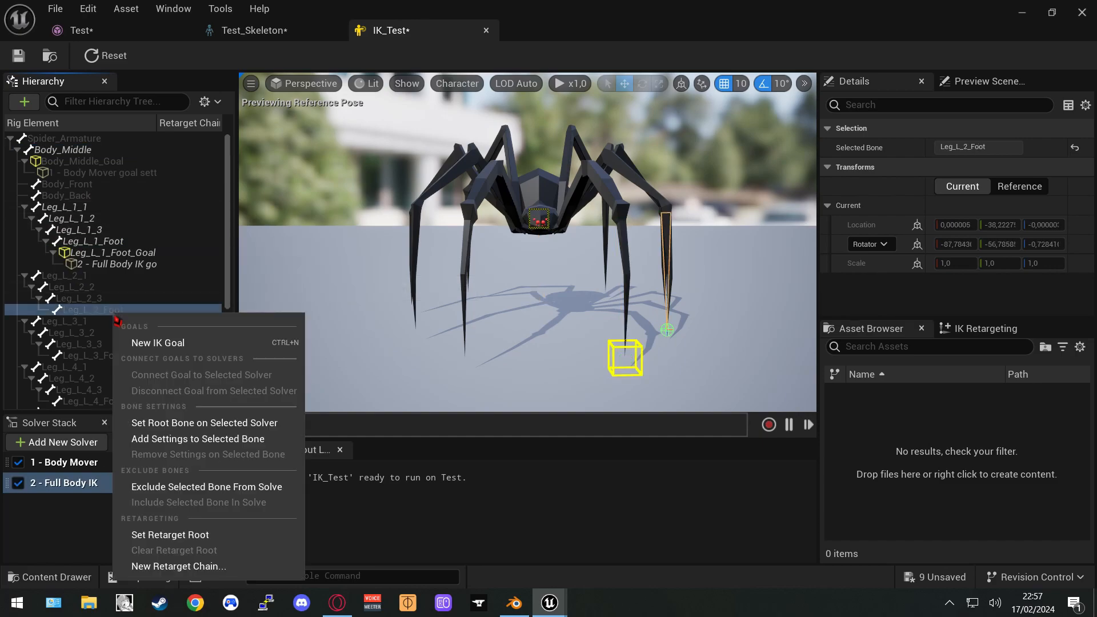
{"action": "left_click", "coordinate": [138, 342]}
Add IK goals on Leg_L_3_Foot and Leg_L_4_Foot, connected to the Full Body IK solver
{"action": "left_click", "coordinate": [120, 334]}
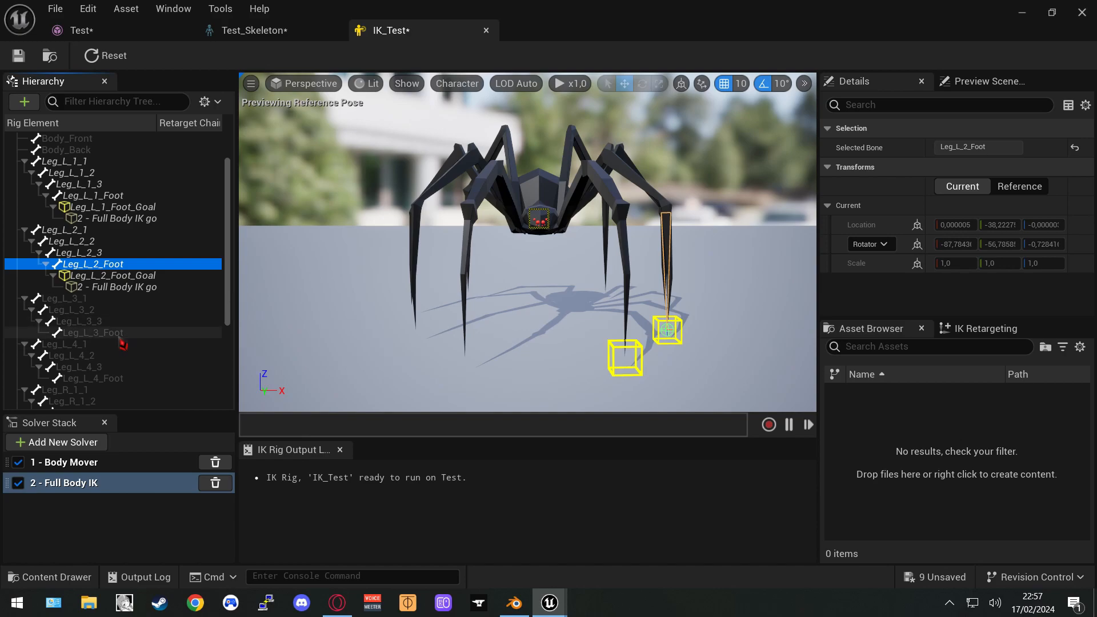
{"action": "right_click", "coordinate": [120, 334]}
{"action": "left_click", "coordinate": [166, 98]}
{"action": "left_click", "coordinate": [114, 355]}
{"action": "right_click", "coordinate": [114, 355]}
{"action": "left_click", "coordinate": [157, 120]}
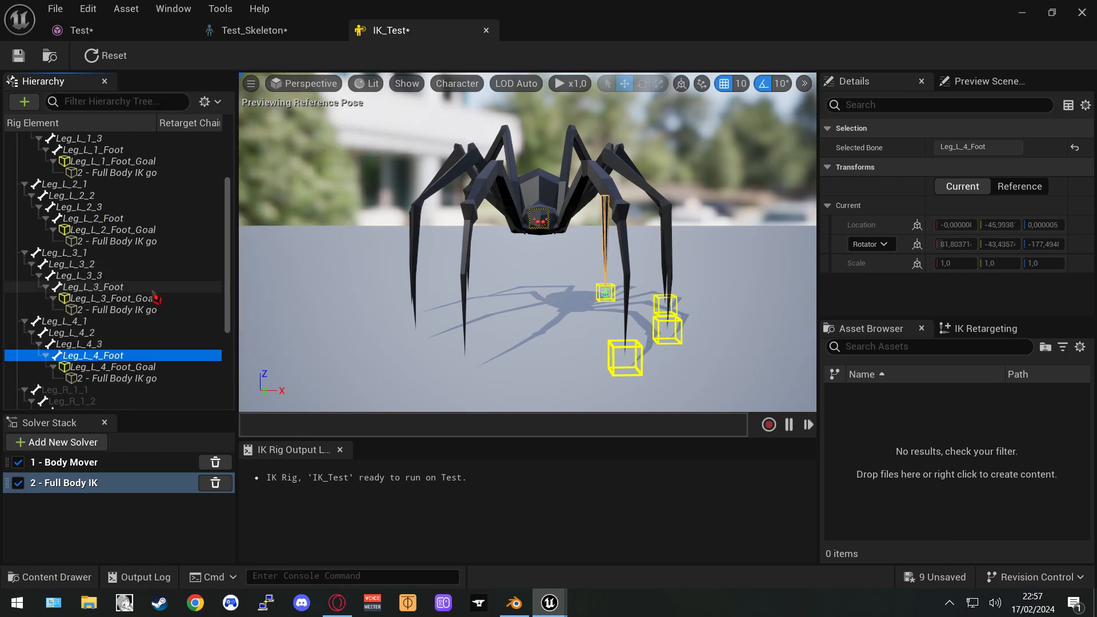
Add IK goals on Leg_R_1_Foot and Leg_R_2_Foot, connected to the Full Body IK solver
{"action": "scroll", "coordinate": [126, 342], "scroll_direction": "down", "scroll_amount": 3}
{"action": "left_click", "coordinate": [120, 334]}
{"action": "right_click", "coordinate": [120, 333]}
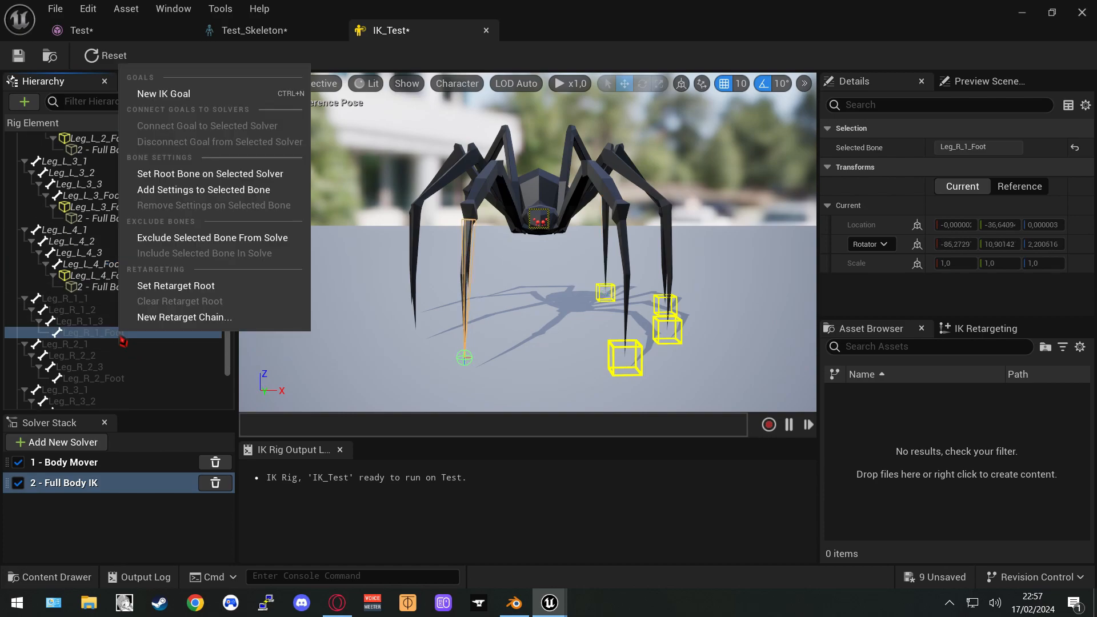
{"action": "left_click", "coordinate": [161, 96]}
{"action": "scroll", "coordinate": [149, 263], "scroll_direction": "down", "scroll_amount": 2}
{"action": "left_click", "coordinate": [120, 332]}
{"action": "right_click", "coordinate": [119, 332]}
{"action": "left_click", "coordinate": [166, 95]}
Add IK goals on Leg_R_3_Foot and Leg_R_4_Foot, connected to the Full Body IK solver
{"action": "scroll", "coordinate": [149, 290], "scroll_direction": "down", "scroll_amount": 2}
{"action": "right_click", "coordinate": [116, 358]}
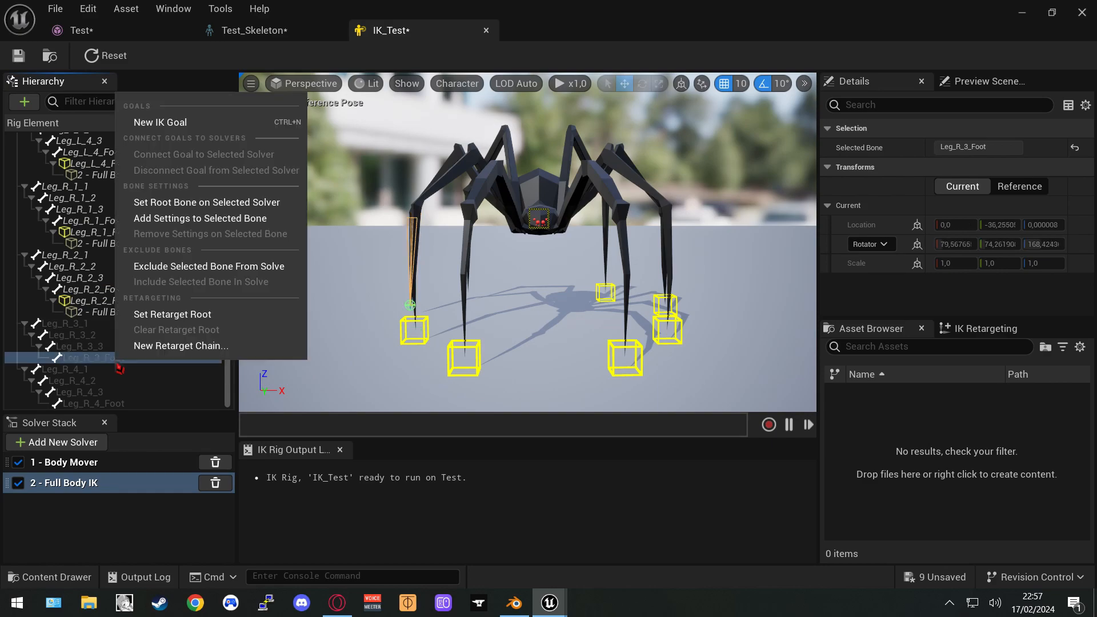
{"action": "left_click", "coordinate": [166, 121]}
{"action": "scroll", "coordinate": [132, 394], "scroll_direction": "down", "scroll_amount": 2}
{"action": "right_click", "coordinate": [117, 403]}
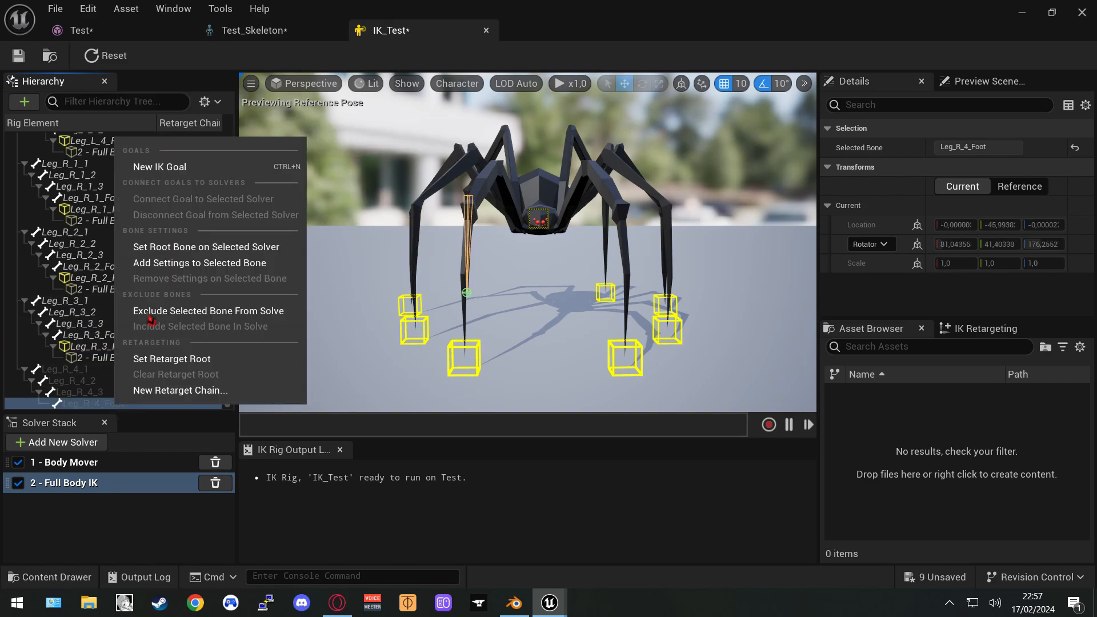
{"action": "left_click", "coordinate": [160, 166]}
Test the rig by moving Body_Middle_Goal to about X -2.1 and Z 36.8
{"action": "right_click_drag", "start_coordinate": [536, 246], "coordinate": [515, 240]}
{"action": "left_click", "coordinate": [500, 243]}
{"action": "mouse_move", "coordinate": [509, 247]}
{"action": "left_mouse_down"}
{"action": "mouse_move", "coordinate": [499, 279]}
{"action": "mouse_move", "coordinate": [494, 215]}
{"action": "mouse_move", "coordinate": [501, 230]}
{"action": "left_mouse_up"}
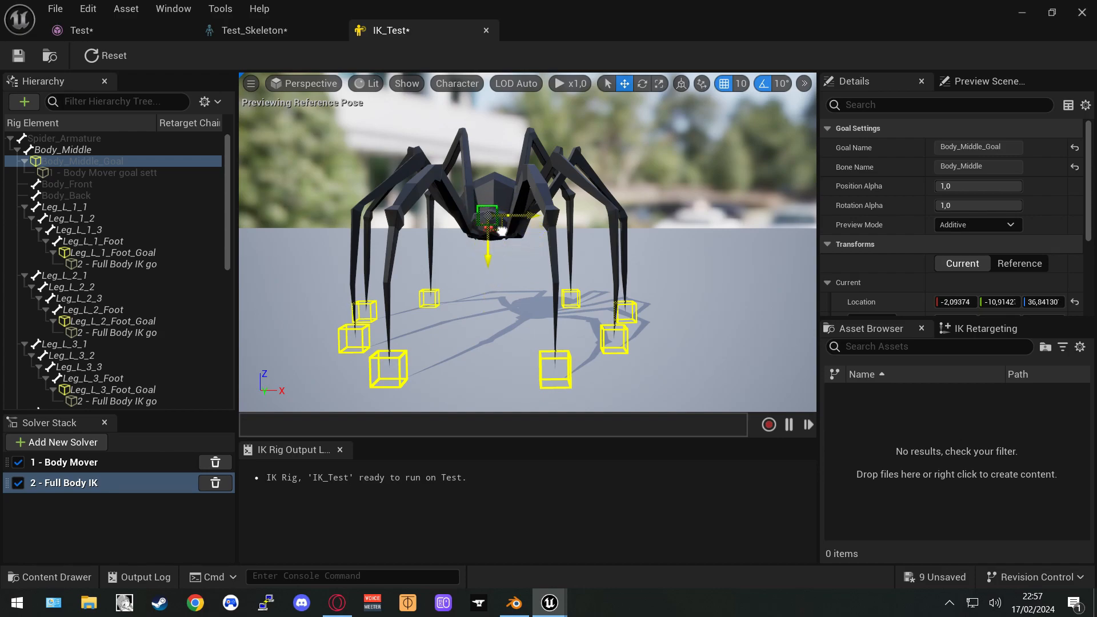
Place Full Body IK above Body Mover in the solver stack and view the Body Mover goal settings
{"action": "left_click_drag", "start_coordinate": [86, 461], "coordinate": [90, 501]}
{"action": "left_click", "coordinate": [487, 216]}
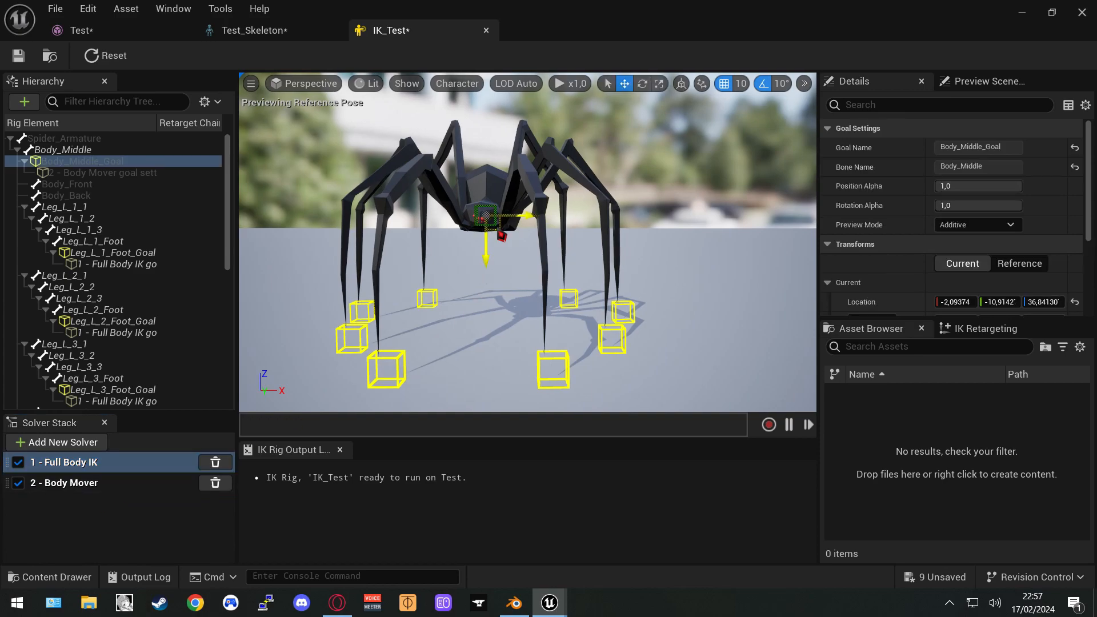
{"action": "left_click", "coordinate": [131, 173]}
{"action": "mouse_move", "coordinate": [392, 242]}
{"action": "left_mouse_down"}
{"action": "mouse_move", "coordinate": [392, 277]}
{"action": "mouse_move", "coordinate": [395, 247]}
{"action": "left_mouse_up"}
{"action": "middle_click_drag", "start_coordinate": [487, 267], "coordinate": [464, 296]}
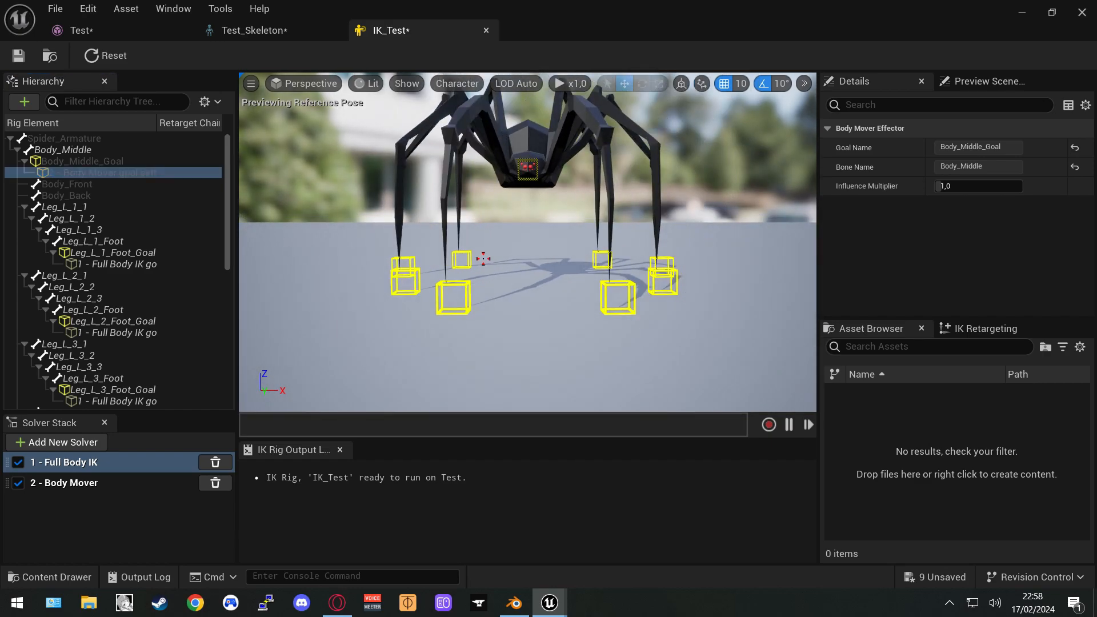
Test the reordered solvers by raising Body_Middle_Goal to about X -3.9 and Z 50.3, and reset the rig
{"action": "left_click", "coordinate": [102, 162]}
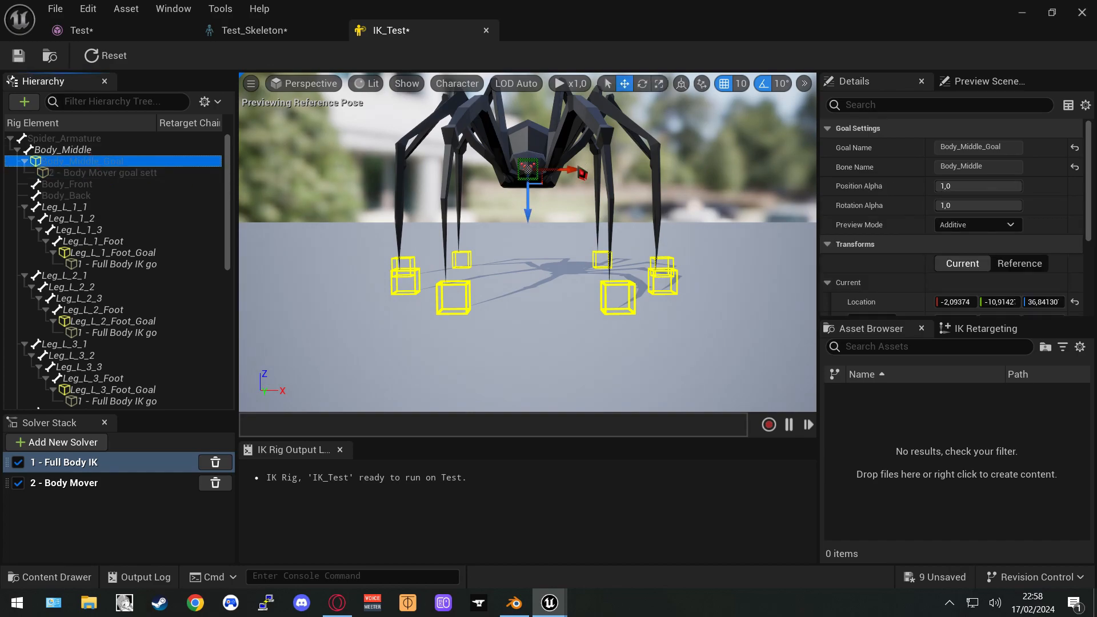
{"action": "scroll", "coordinate": [542, 184], "scroll_direction": "up", "scroll_amount": 5}
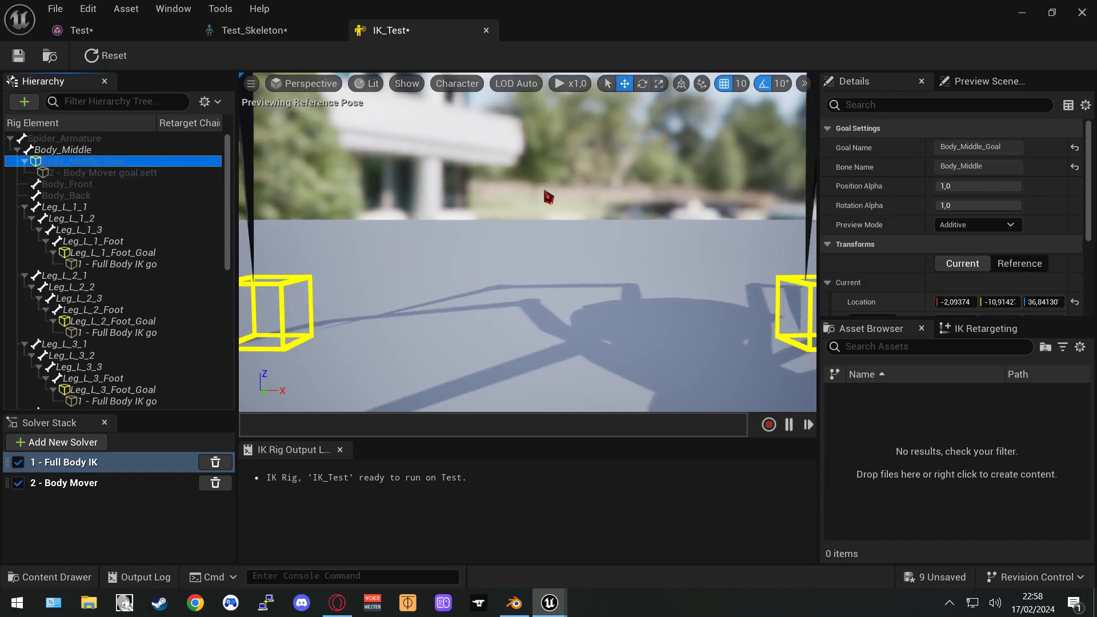
{"action": "scroll", "coordinate": [543, 188], "scroll_direction": "down", "scroll_amount": 3}
{"action": "middle_click_drag", "start_coordinate": [542, 194], "coordinate": [495, 256]}
{"action": "left_click_drag", "start_coordinate": [478, 247], "coordinate": [481, 190]}
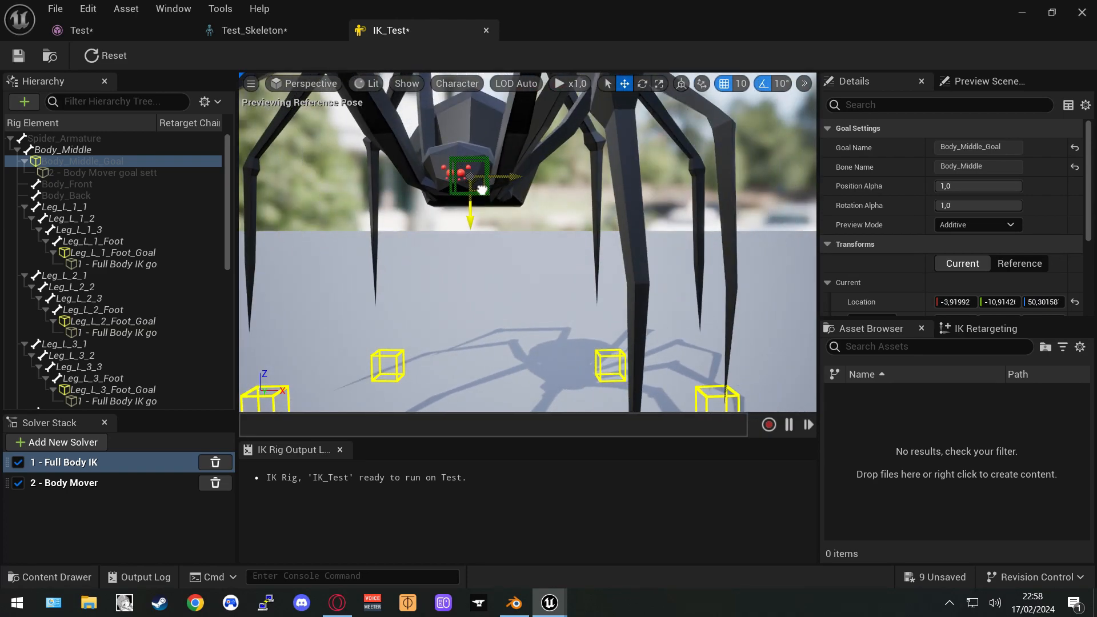
{"action": "left_click", "coordinate": [63, 150]}
{"action": "scroll", "coordinate": [382, 211], "scroll_direction": "down", "scroll_amount": 4}
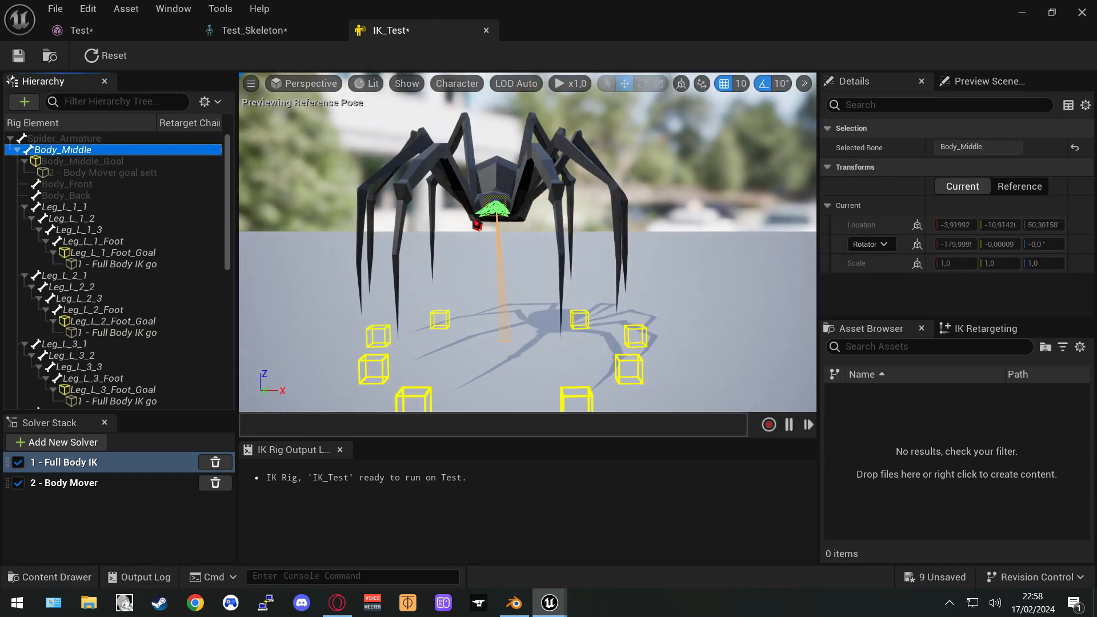
{"action": "scroll", "coordinate": [493, 263], "scroll_direction": "up", "scroll_amount": 4}
{"action": "scroll", "coordinate": [491, 269], "scroll_direction": "down", "scroll_amount": 4}
{"action": "middle_click_drag", "start_coordinate": [489, 279], "coordinate": [494, 337]}
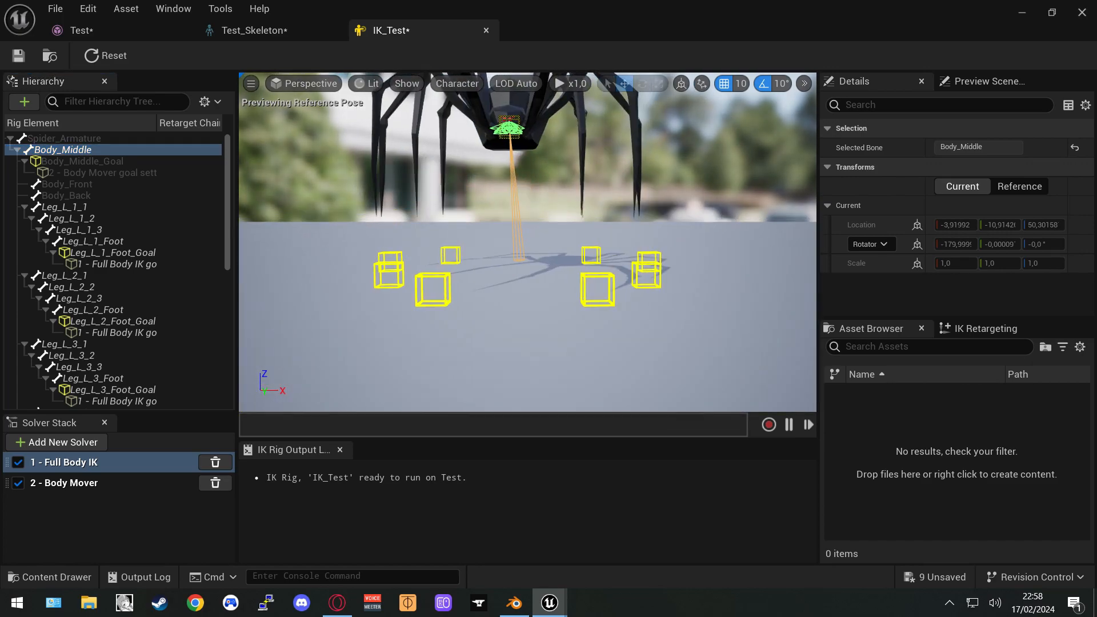
{"action": "left_click", "coordinate": [434, 480]}
{"action": "left_click", "coordinate": [97, 56]}
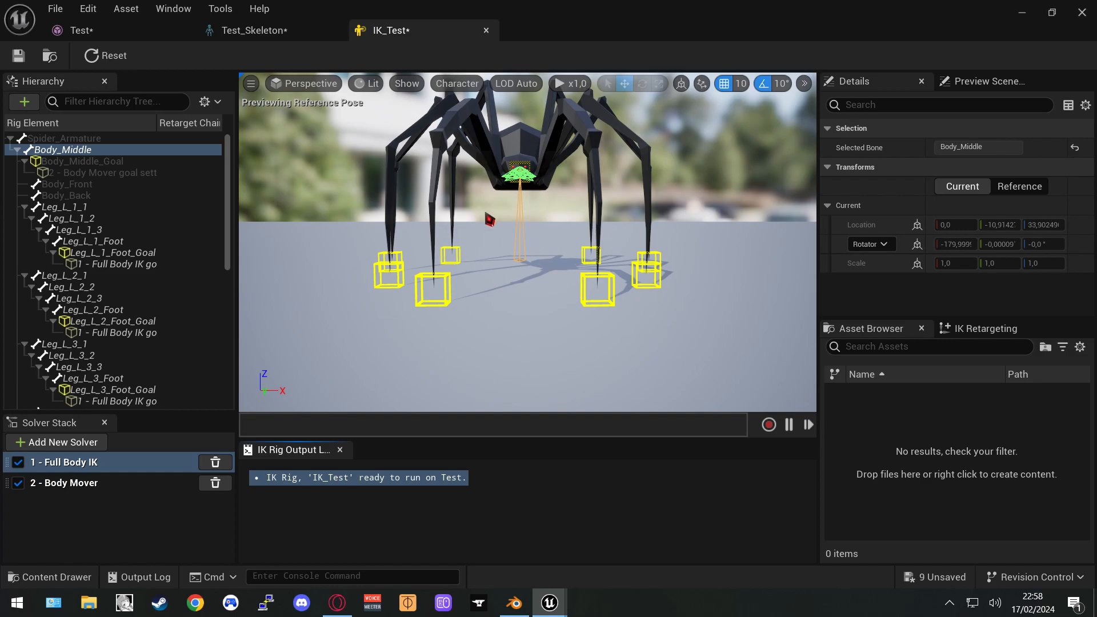
Test the leg by moving Leg_L_1_Foot_Goal outward to about X 40.6, Y 62.5 and Z 12.2
{"action": "scroll", "coordinate": [516, 189], "scroll_direction": "up", "scroll_amount": 3}
{"action": "scroll", "coordinate": [516, 191], "scroll_direction": "down", "scroll_amount": 3}
{"action": "middle_click_drag", "start_coordinate": [509, 211], "coordinate": [545, 277]}
{"action": "right_click_drag", "start_coordinate": [546, 276], "coordinate": [528, 330]}
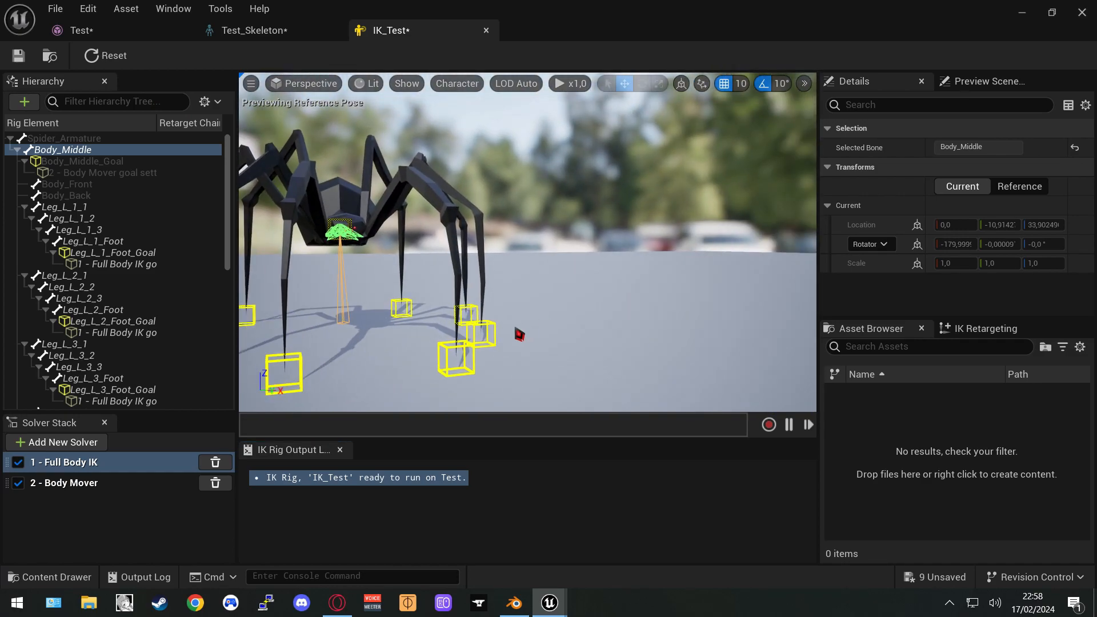
{"action": "left_click", "coordinate": [462, 362]}
{"action": "middle_click_drag", "start_coordinate": [430, 342], "coordinate": [471, 375]}
{"action": "left_click_drag", "start_coordinate": [487, 369], "coordinate": [533, 263]}
{"action": "left_click_drag", "start_coordinate": [416, 183], "coordinate": [570, 327]}
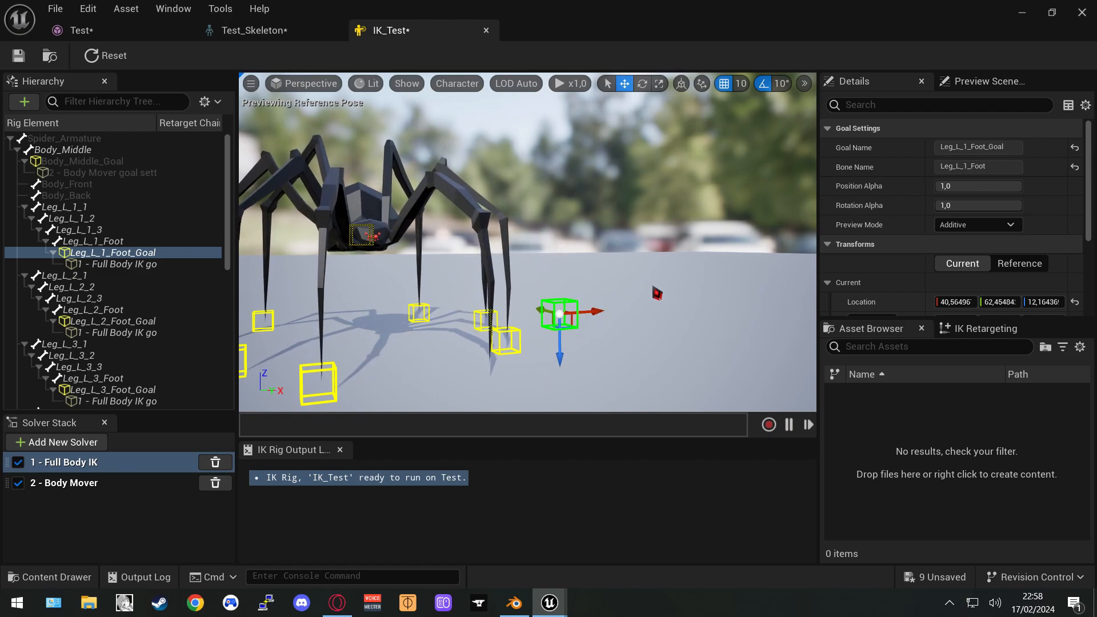
{"action": "middle_click_drag", "start_coordinate": [668, 266], "coordinate": [673, 266]}
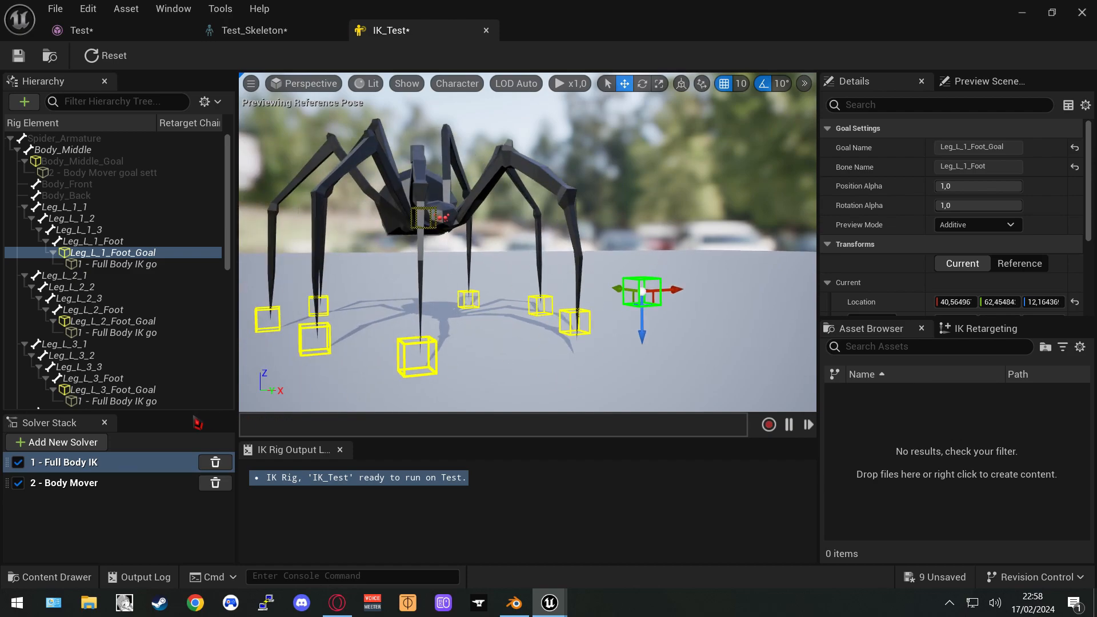
Put Body Mover back above Full Body IK and raise Leg_L_1_Foot_Goal to about X 53.4, Y 62.2 and Z 38.3
{"action": "left_click", "coordinate": [85, 465]}
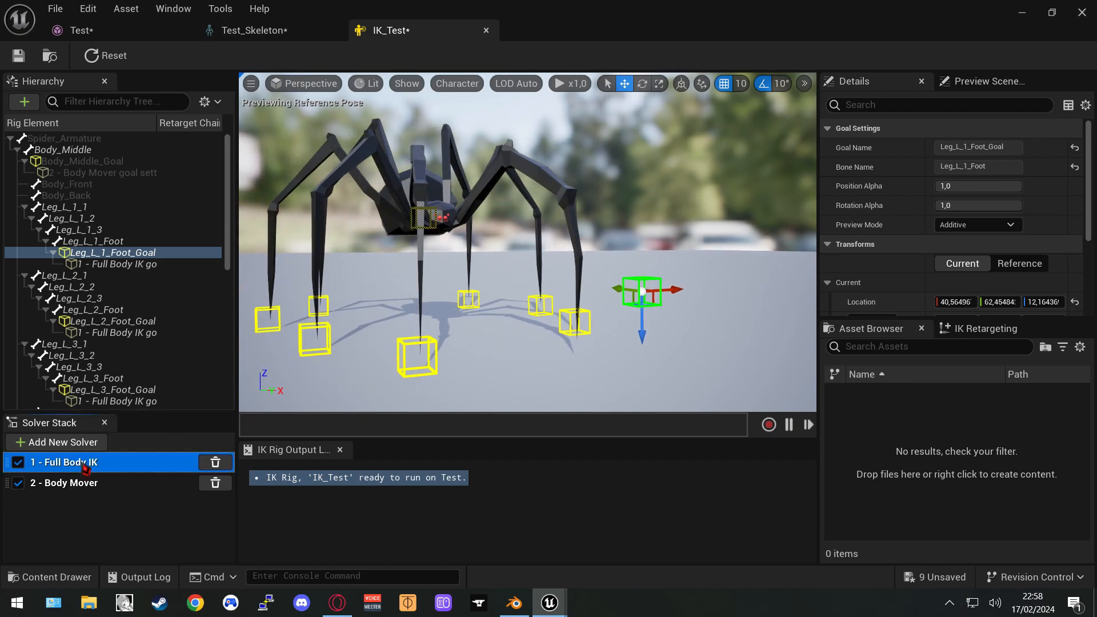
{"action": "left_click_drag", "start_coordinate": [80, 492], "coordinate": [180, 482]}
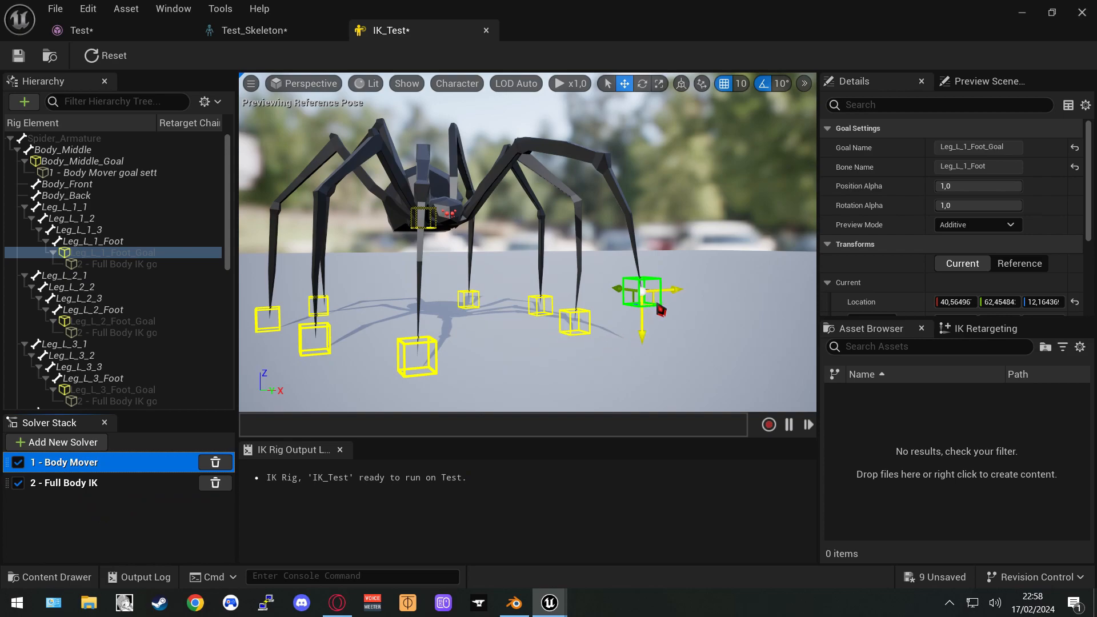
{"action": "left_click_drag", "start_coordinate": [664, 317], "coordinate": [703, 199]}
{"action": "right_click_drag", "start_coordinate": [718, 279], "coordinate": [595, 302]}
{"action": "scroll", "coordinate": [717, 280], "scroll_direction": "down", "scroll_amount": 4}
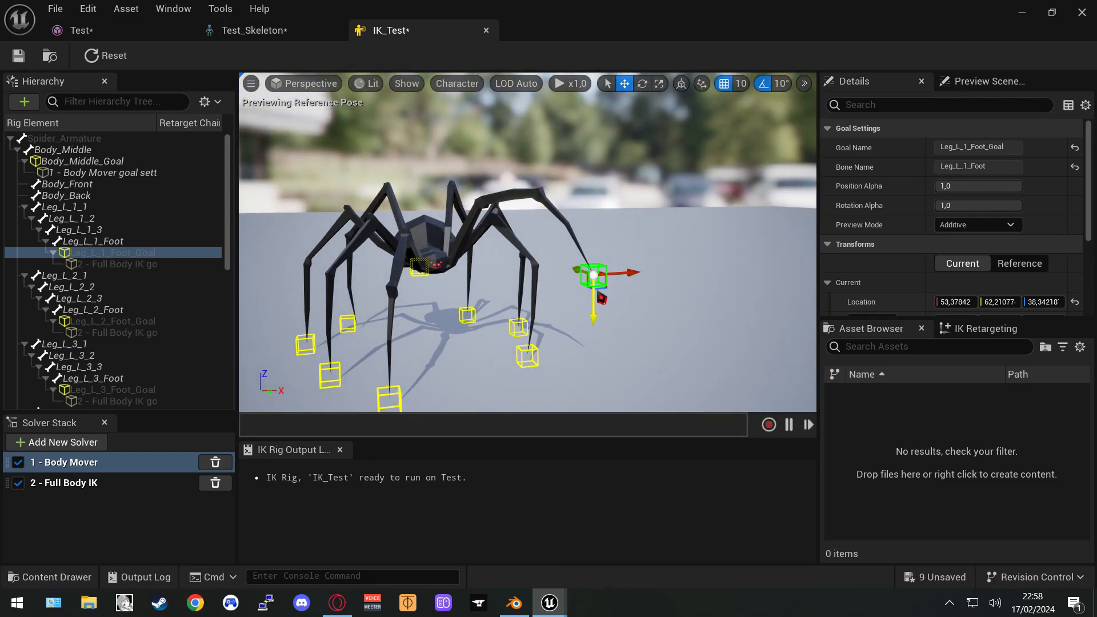
Test the front left leg's range by moving Leg_L_1_Foot_Goal around and under the body to about X 5.6, Y -11.6 and Z 18.5
{"action": "left_click_drag", "start_coordinate": [606, 286], "coordinate": [507, 301]}
{"action": "left_click_drag", "start_coordinate": [498, 370], "coordinate": [532, 343]}
{"action": "right_click_drag", "start_coordinate": [517, 295], "coordinate": [571, 273]}
{"action": "key", "text": "a"}
{"action": "left_click_drag", "start_coordinate": [578, 289], "coordinate": [392, 272]}
{"action": "right_click_drag", "start_coordinate": [523, 269], "coordinate": [322, 262]}
{"action": "key", "text": "d"}
{"action": "left_click_drag", "start_coordinate": [550, 310], "coordinate": [469, 316]}
{"action": "right_click_drag", "start_coordinate": [469, 316], "coordinate": [522, 301]}
{"action": "key", "text": "a"}
{"action": "left_click_drag", "start_coordinate": [497, 337], "coordinate": [517, 343]}
{"action": "right_click_drag", "start_coordinate": [503, 345], "coordinate": [607, 384]}
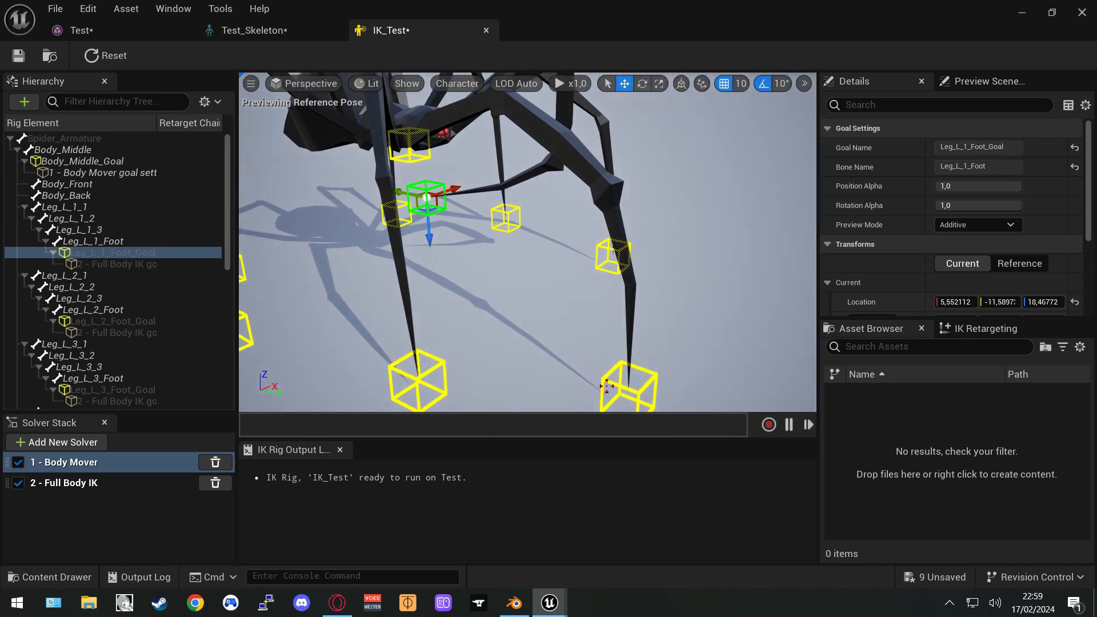
Move Leg_R_1_Foot_Goal inward beside the body to about X -19.5, Y 6.8 and Z 27.4
{"action": "left_click", "coordinate": [625, 389]}
{"action": "left_click_drag", "start_coordinate": [628, 394], "coordinate": [406, 231]}
{"action": "right_click_drag", "start_coordinate": [553, 212], "coordinate": [400, 197]}
{"action": "key", "text": "d"}
{"action": "right_click_drag", "start_coordinate": [566, 218], "coordinate": [485, 218]}
{"action": "key", "text": "d"}
{"action": "scroll", "coordinate": [566, 218], "scroll_direction": "down", "scroll_amount": 4}
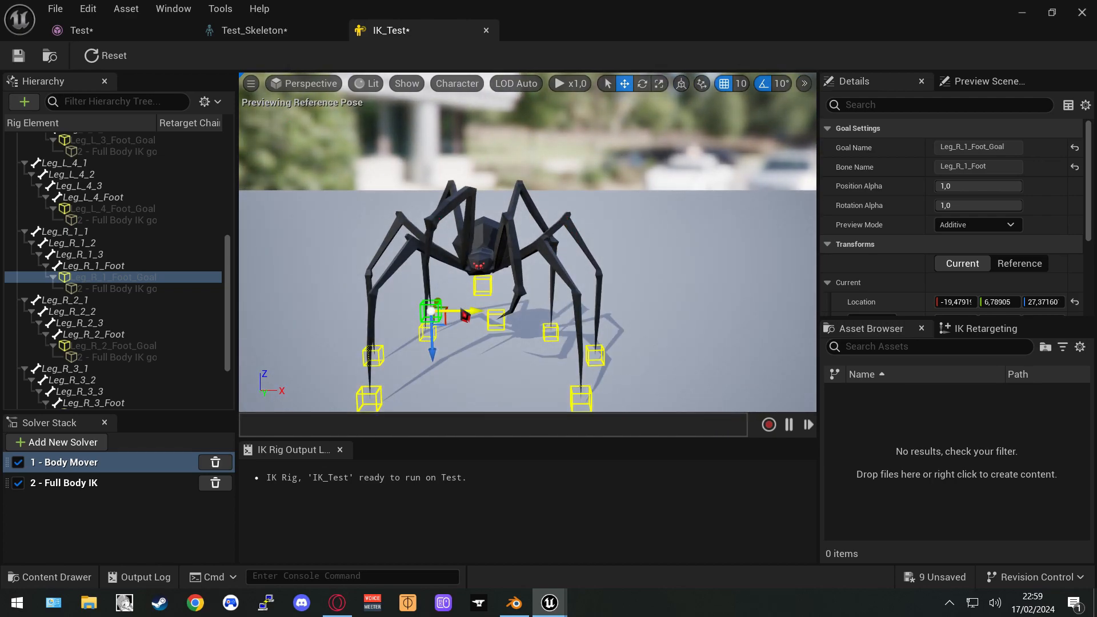
Move Body_Middle_Goal to about X -4.8 and Z 44.7, and inspect its Body Mover settings and bone
{"action": "left_click", "coordinate": [489, 292]}
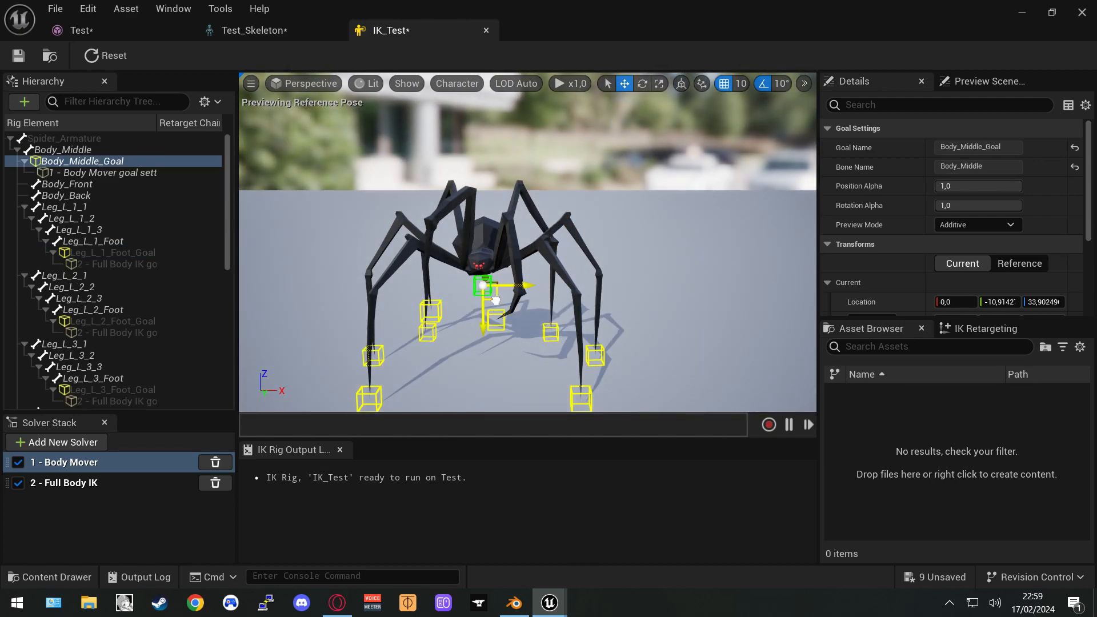
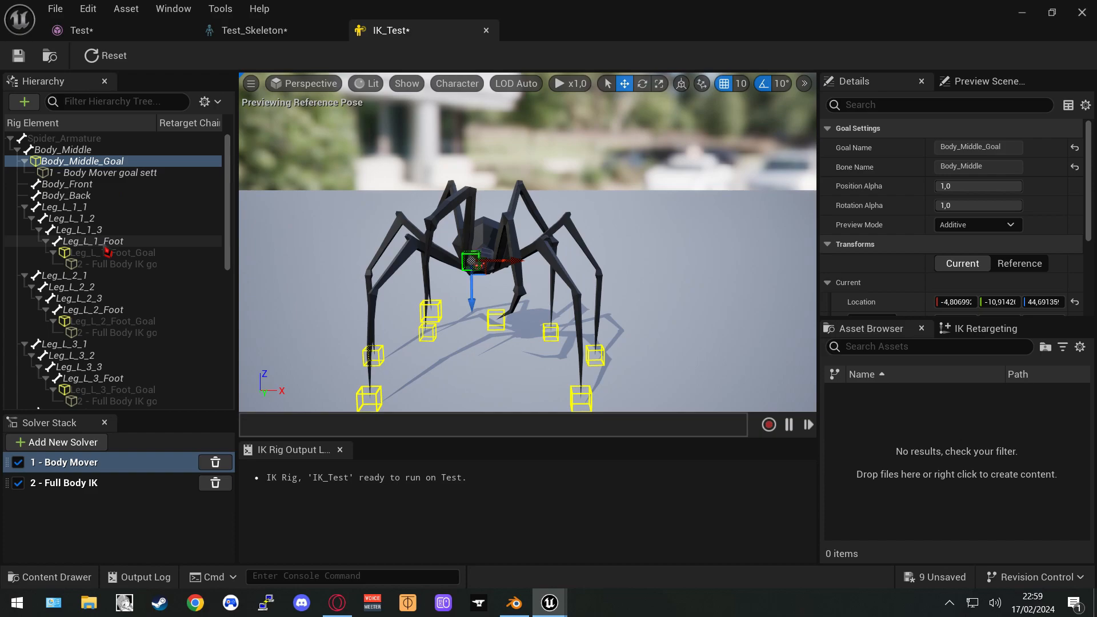
{"action": "left_click", "coordinate": [83, 150]}
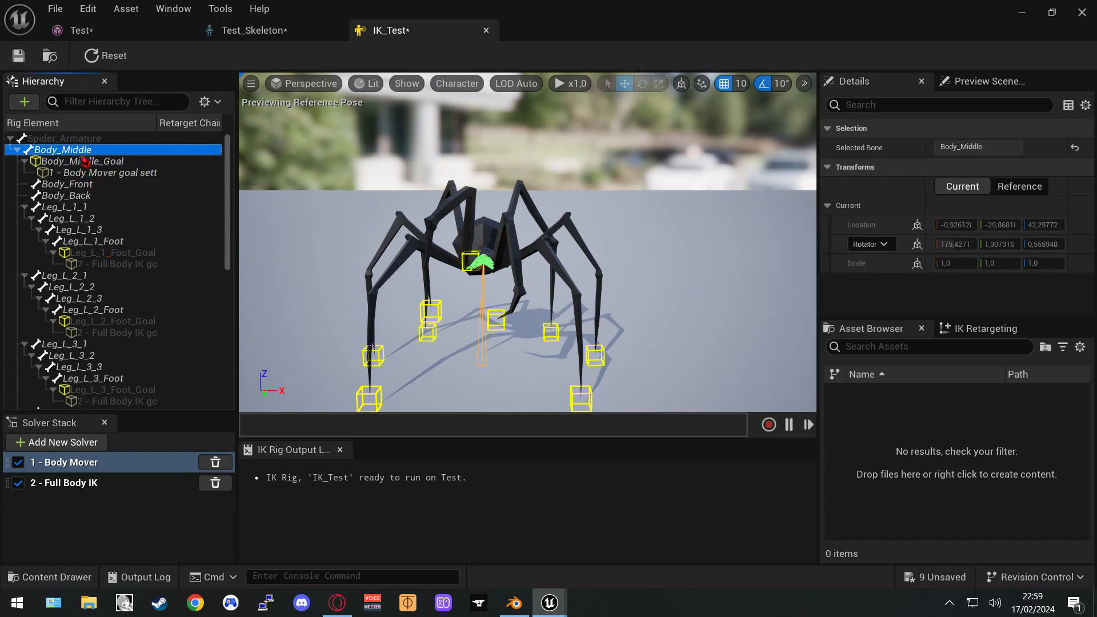
{"action": "key", "text": "Down"}
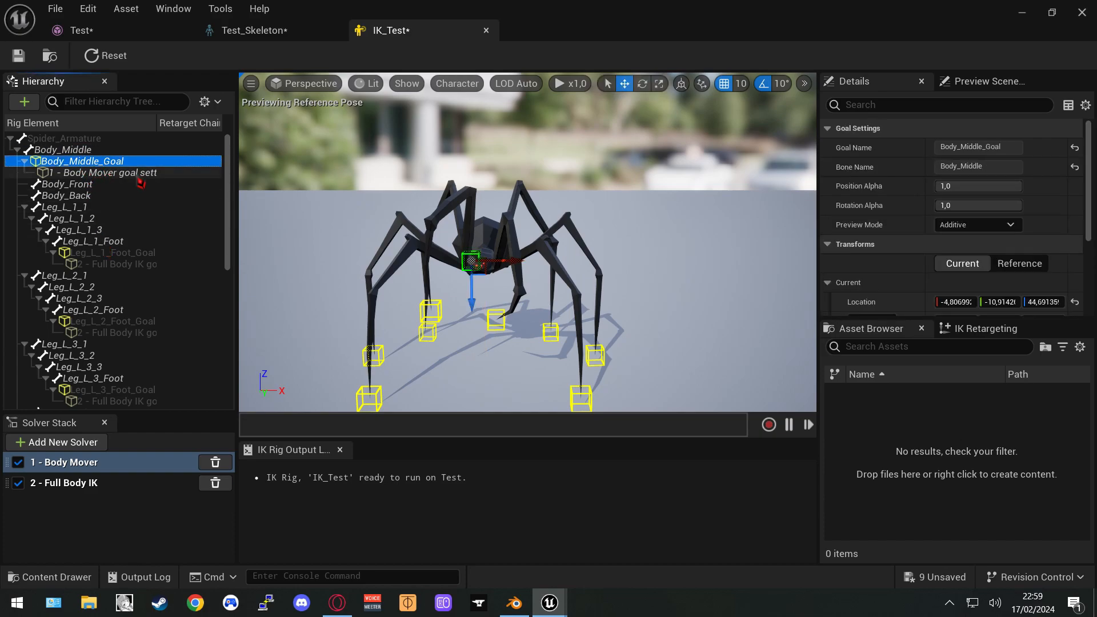
{"action": "key", "text": "Down"}
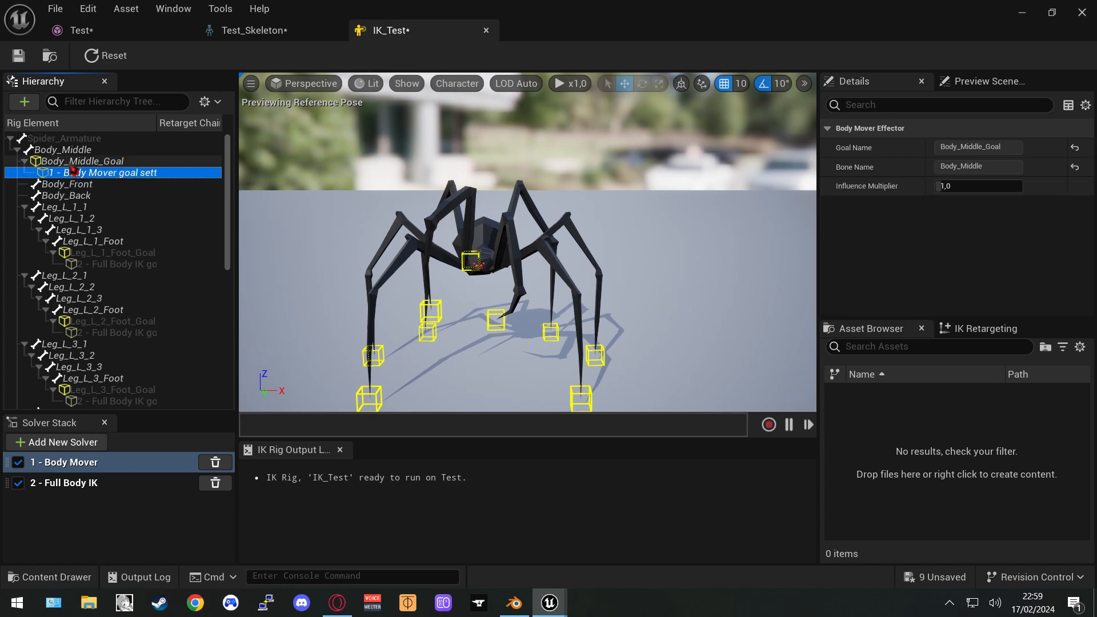
{"action": "left_click", "coordinate": [63, 150]}
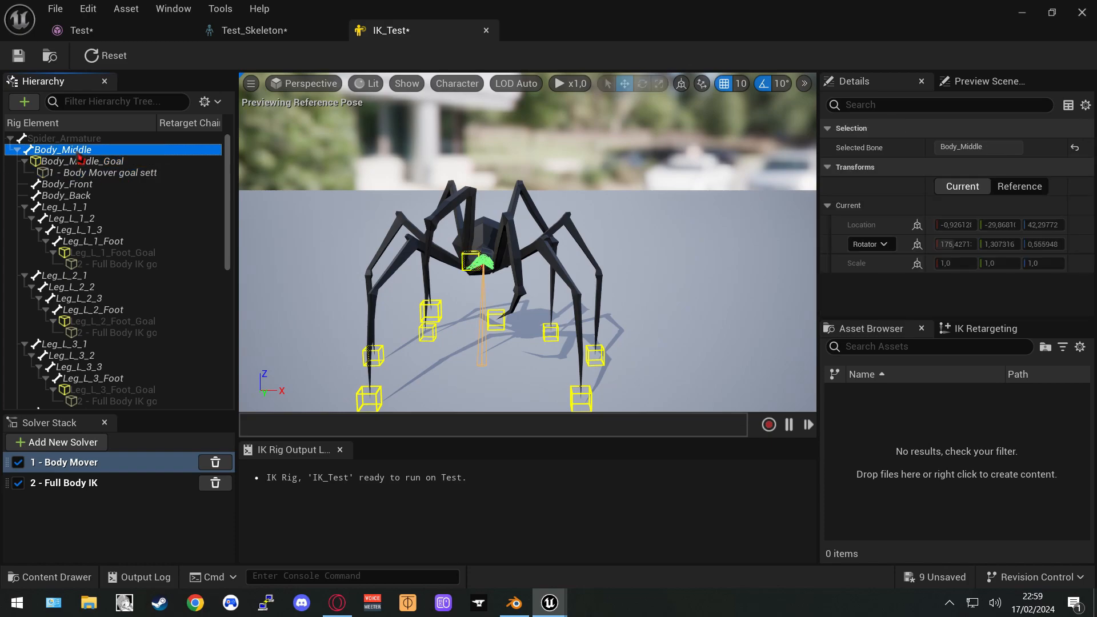
{"action": "left_click", "coordinate": [90, 173]}
{"action": "right_click", "coordinate": [98, 182]}
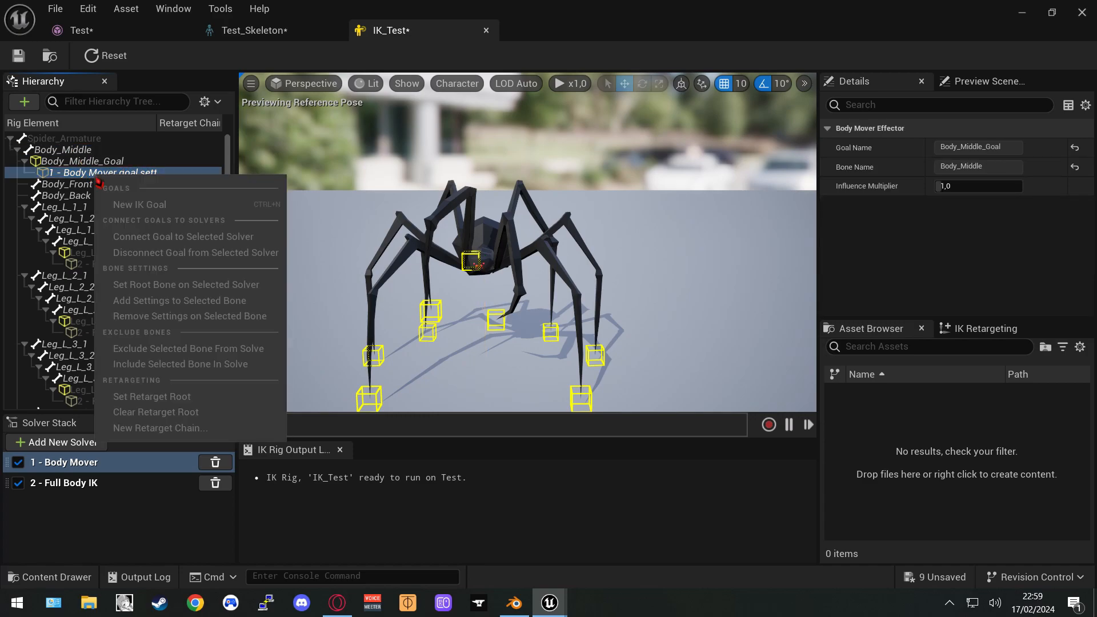
{"action": "left_click", "coordinate": [129, 497]}
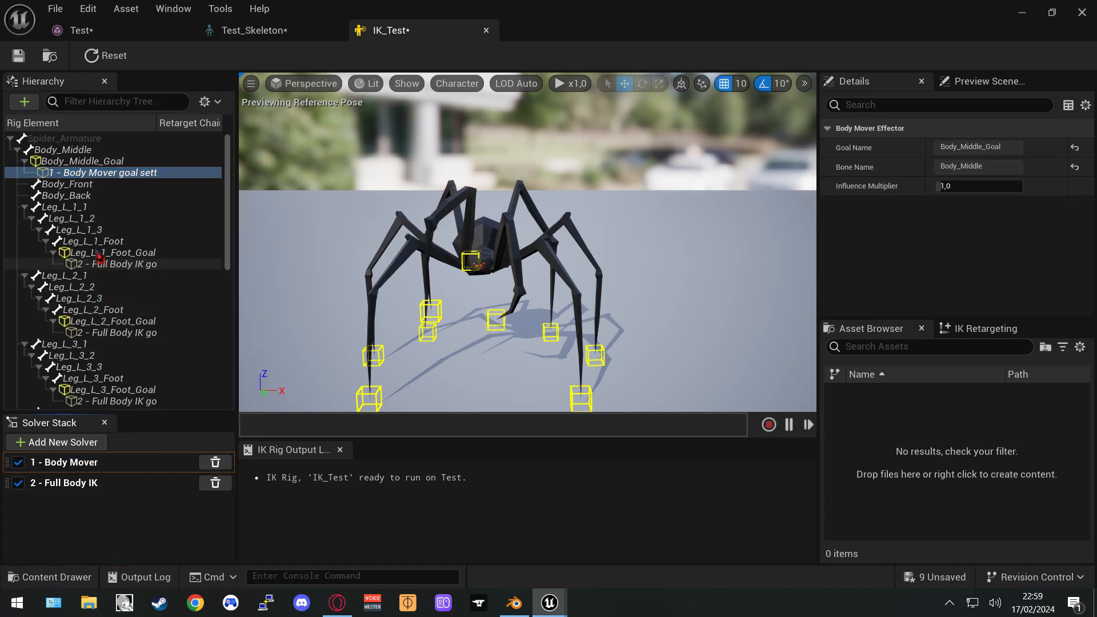
{"action": "left_click", "coordinate": [93, 162]}
{"action": "left_click", "coordinate": [90, 151]}
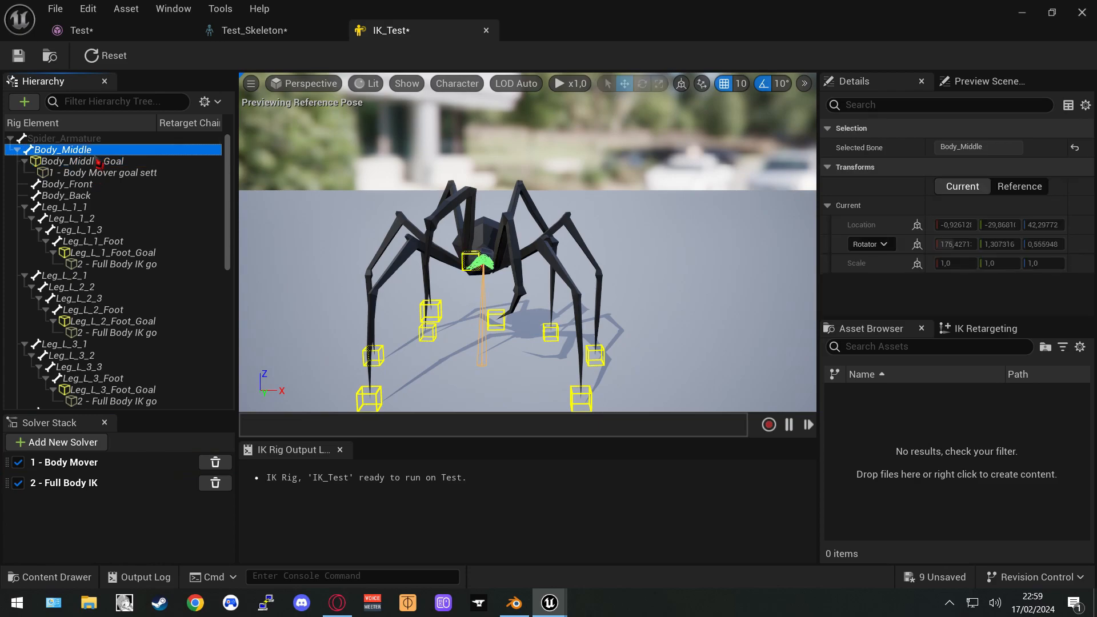
Raise Leg_R_2_Foot_Goal to about X -49.6, Y 29.1, Z 60.1 and Leg_R_3_Foot_Goal to about X -54, Y -18.6, Z 41.8
{"action": "middle_click_drag", "start_coordinate": [560, 235], "coordinate": [519, 313]}
{"action": "scroll", "coordinate": [560, 235], "scroll_direction": "up", "scroll_amount": 4}
{"action": "middle_click_drag", "start_coordinate": [560, 234], "coordinate": [571, 110]}
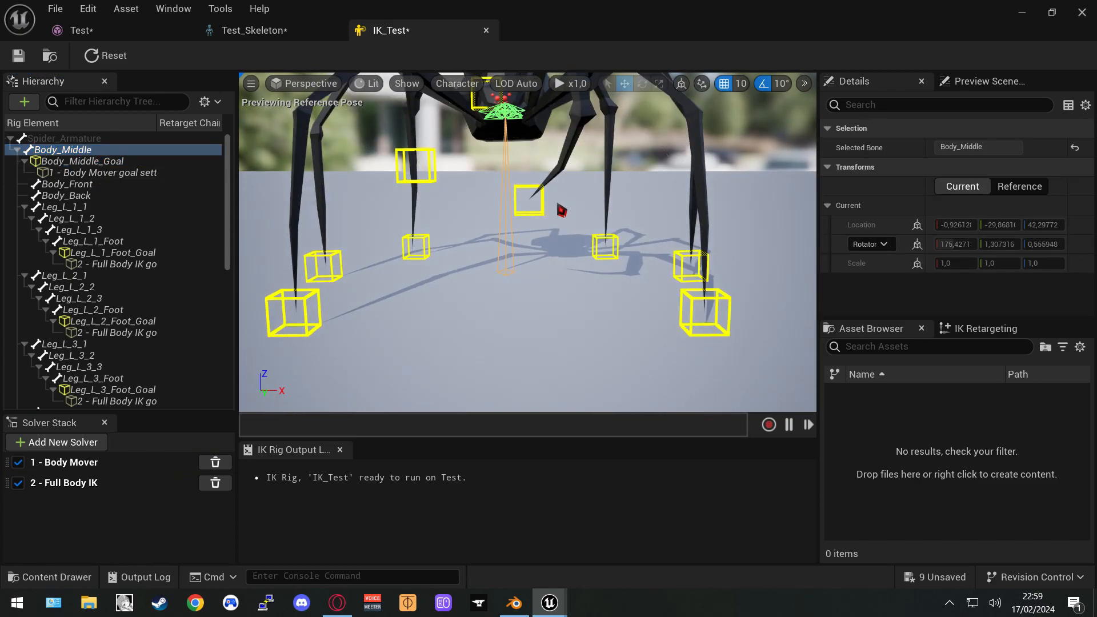
{"action": "scroll", "coordinate": [558, 204], "scroll_direction": "down", "scroll_amount": 4}
{"action": "middle_click_drag", "start_coordinate": [486, 236], "coordinate": [493, 298]}
{"action": "left_click", "coordinate": [421, 342]}
{"action": "left_click_drag", "start_coordinate": [412, 342], "coordinate": [390, 187]}
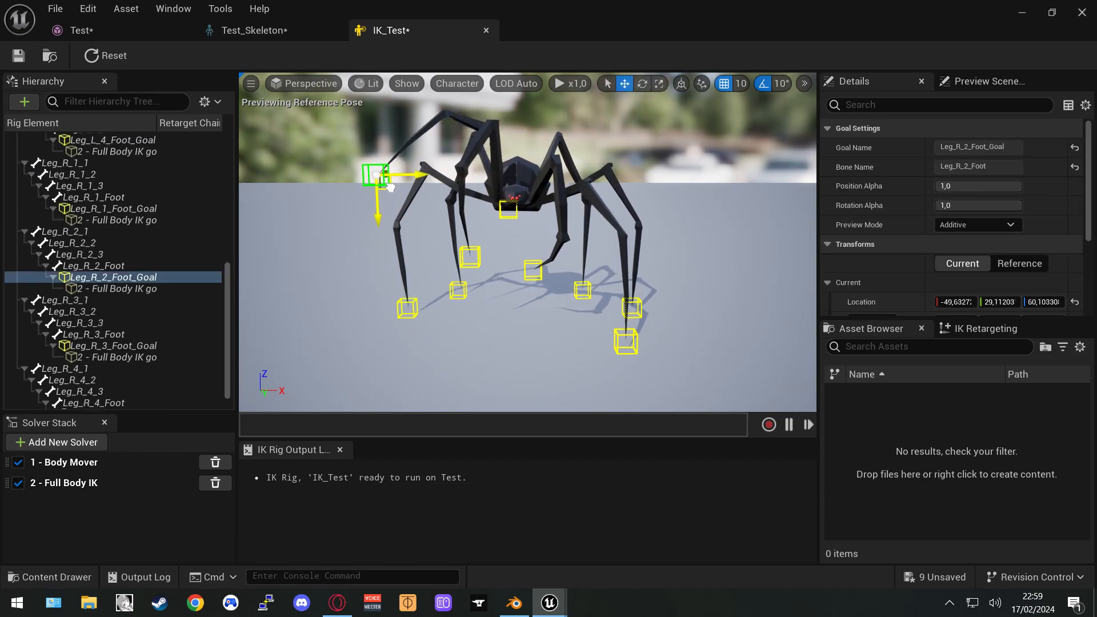
{"action": "left_click", "coordinate": [408, 306]}
{"action": "left_click_drag", "start_coordinate": [421, 321], "coordinate": [409, 229]}
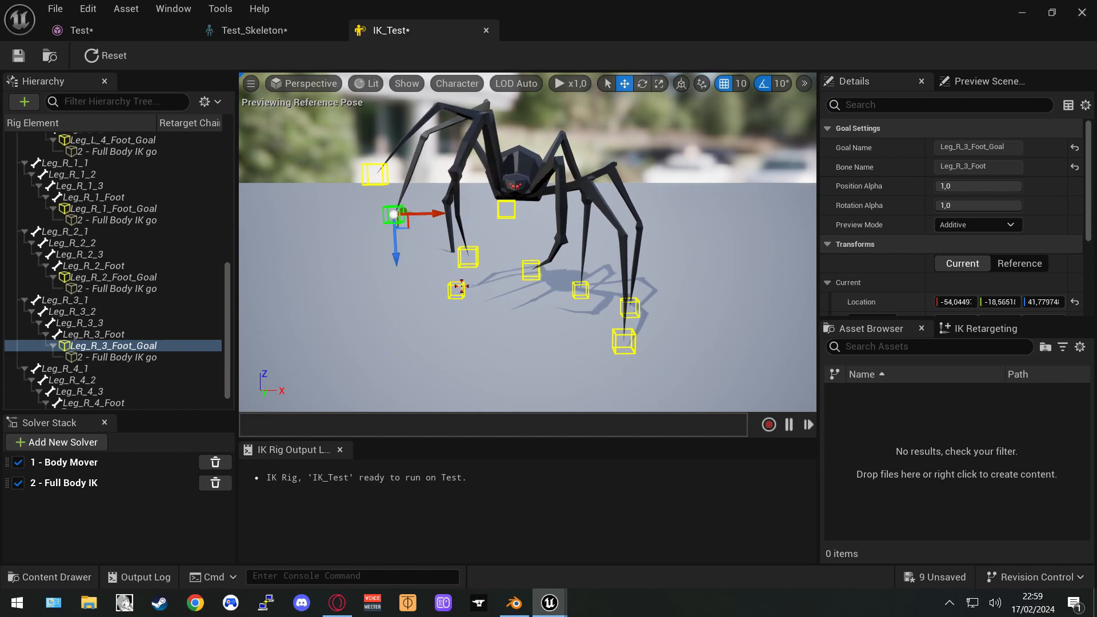
Raise Leg_R_4_Foot_Goal to about X -31.9, Y -53.5, Z 44.1 and move Leg_R_1_Foot_Goal outward beside the other raised right feet
{"action": "left_click", "coordinate": [457, 289]}
{"action": "left_click_drag", "start_coordinate": [457, 290], "coordinate": [471, 215]}
{"action": "left_click", "coordinate": [475, 271]}
{"action": "left_click_drag", "start_coordinate": [468, 257], "coordinate": [417, 235]}
{"action": "left_click", "coordinate": [390, 215], "text": "shift"}
{"action": "left_click", "coordinate": [374, 176], "text": "shift"}
{"action": "left_click", "coordinate": [461, 208]}
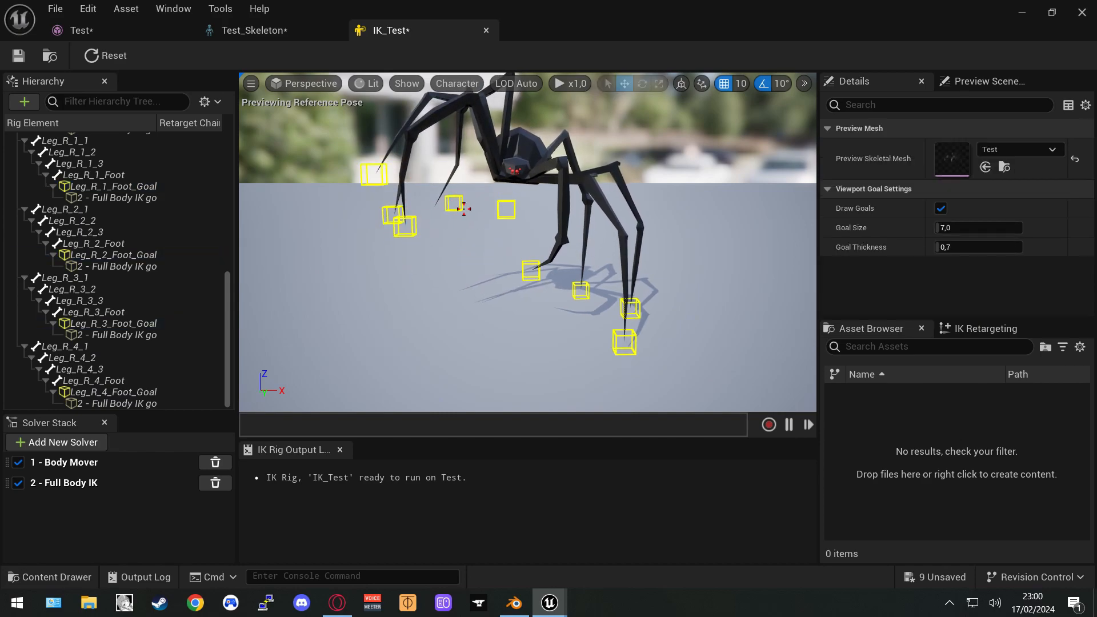
Select the four right foot goals, Leg_R_1 to Leg_R_4, and move them together to a lower position beside the body
{"action": "left_click", "coordinate": [457, 206]}
{"action": "left_click_drag", "start_coordinate": [354, 284], "coordinate": [286, 291]}
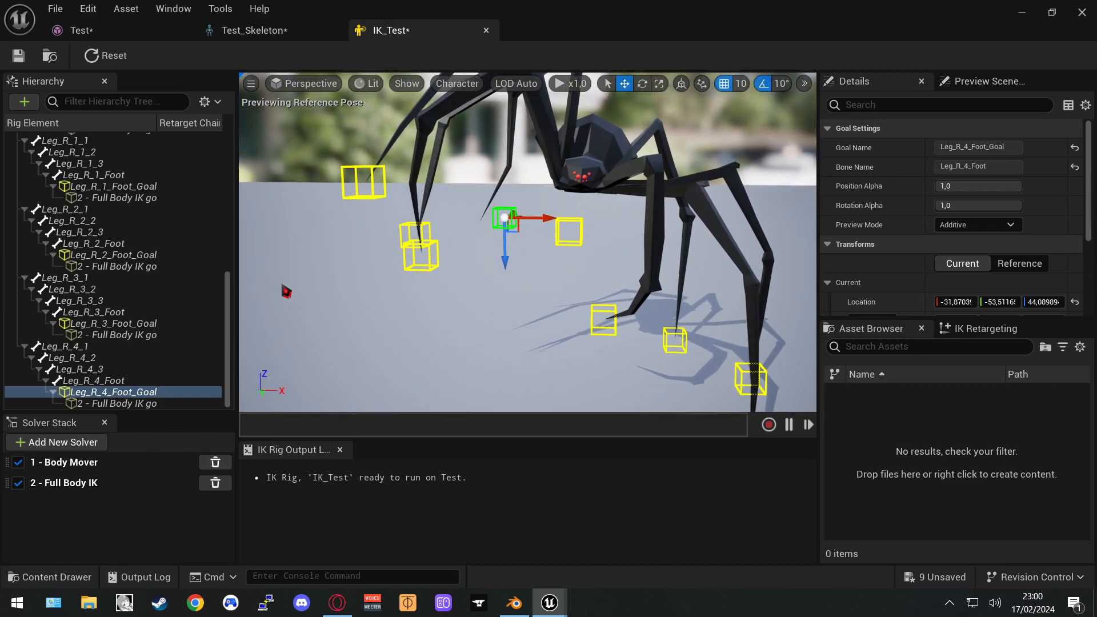
{"action": "left_click", "coordinate": [371, 196], "text": "shift"}
{"action": "left_click", "coordinate": [411, 243], "text": "shift"}
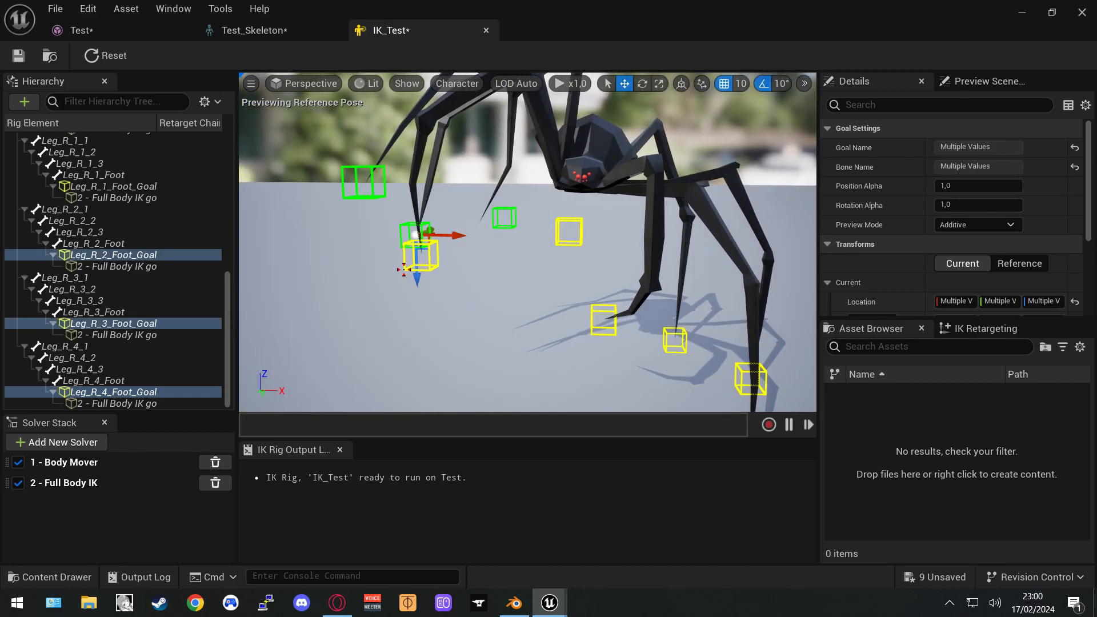
{"action": "left_click", "coordinate": [404, 268], "text": "shift"}
{"action": "left_click_drag", "start_coordinate": [423, 293], "coordinate": [476, 343]}
{"action": "left_click_drag", "start_coordinate": [459, 305], "coordinate": [419, 279]}
{"action": "right_click_drag", "start_coordinate": [514, 211], "coordinate": [549, 274]}
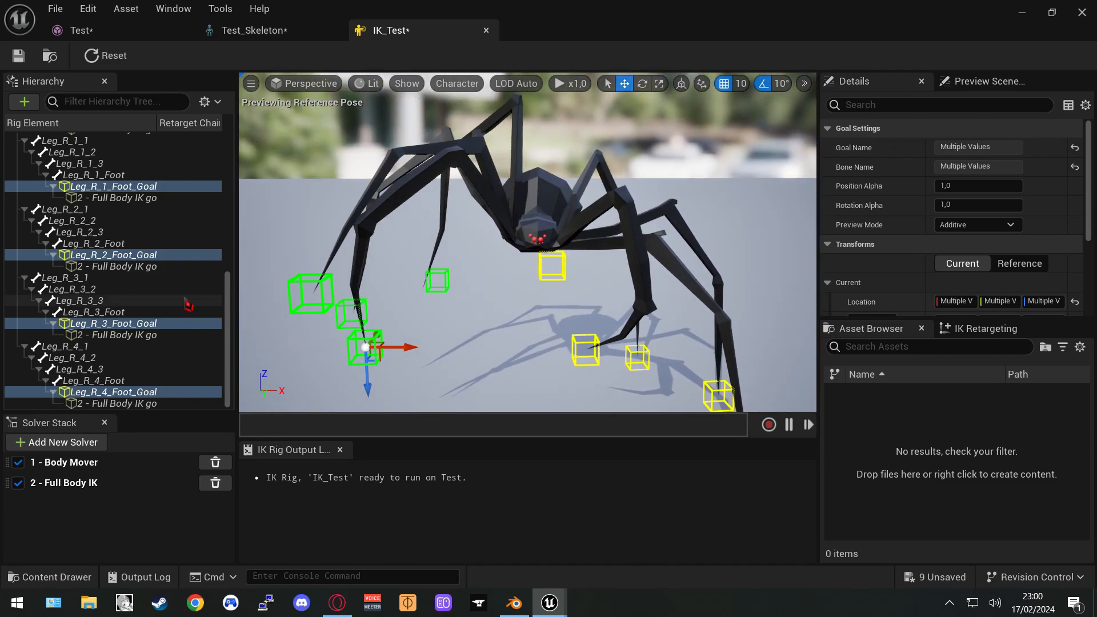
Reorder the solver stack so that Full Body IK runs before Body Mover
{"action": "left_click", "coordinate": [89, 465]}
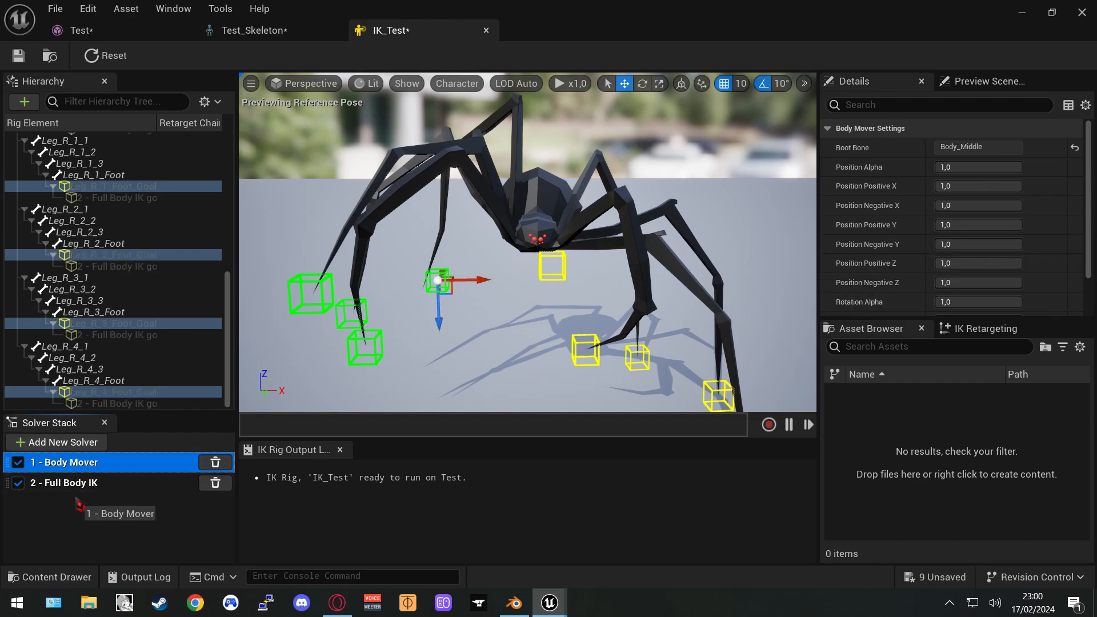
{"action": "left_click_drag", "start_coordinate": [85, 489], "coordinate": [87, 490]}
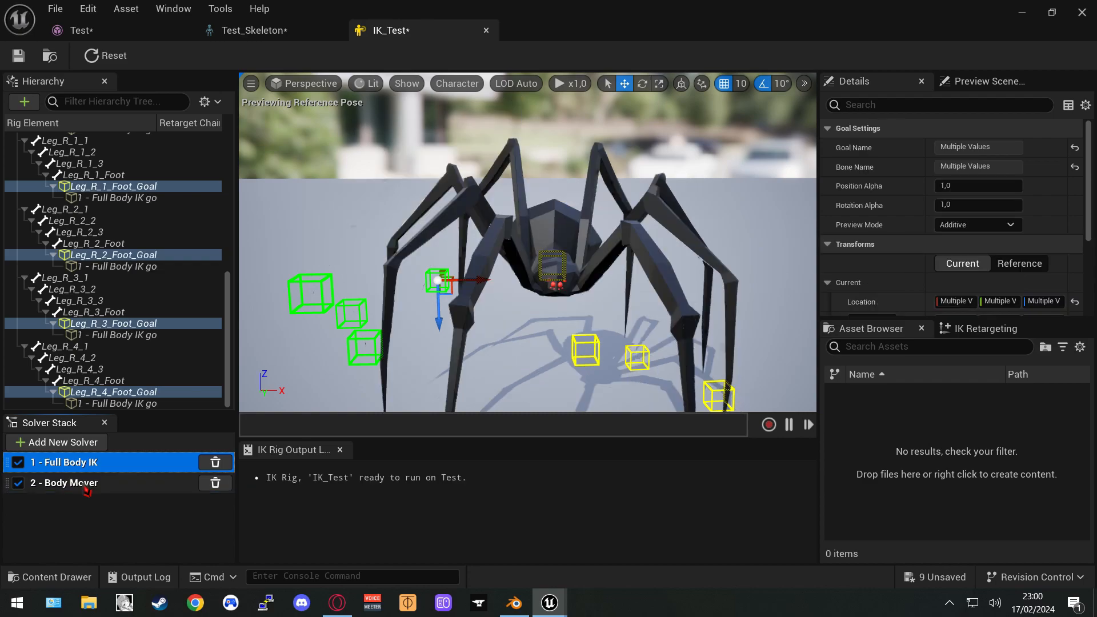
{"action": "middle_click_drag", "start_coordinate": [546, 317], "coordinate": [473, 293]}
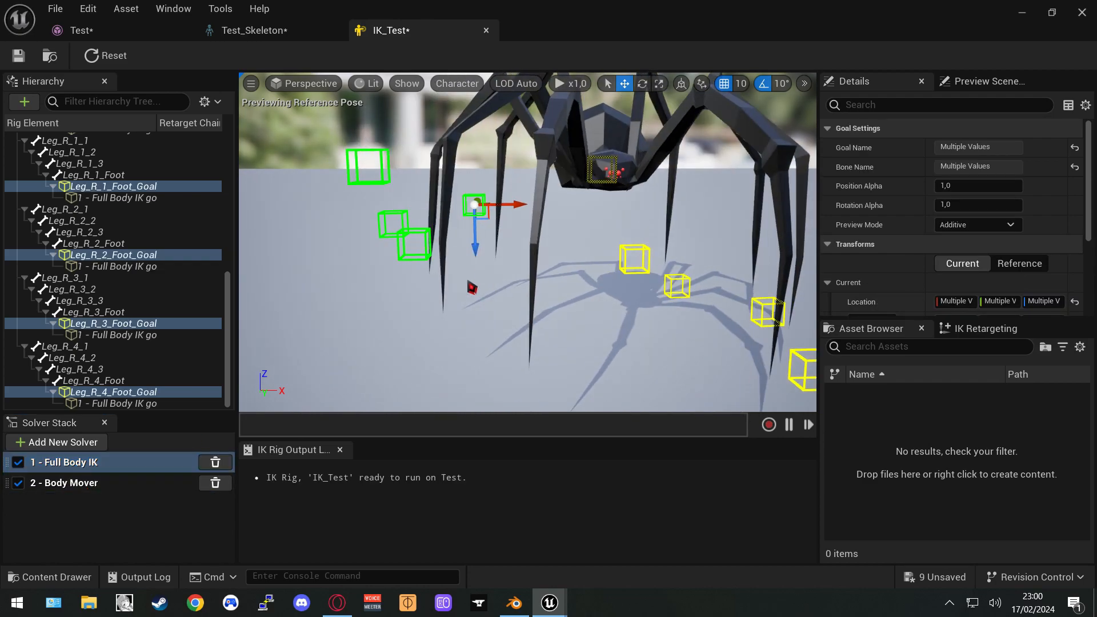
Test the solver order by moving the four right foot goals down and outward, and reset the goals to their original pose
{"action": "left_click_drag", "start_coordinate": [476, 249], "coordinate": [468, 365]}
{"action": "scroll", "coordinate": [475, 281], "scroll_direction": "down", "scroll_amount": 3}
{"action": "left_click_drag", "start_coordinate": [514, 325], "coordinate": [454, 325]}
{"action": "middle_click_drag", "start_coordinate": [454, 325], "coordinate": [568, 265]}
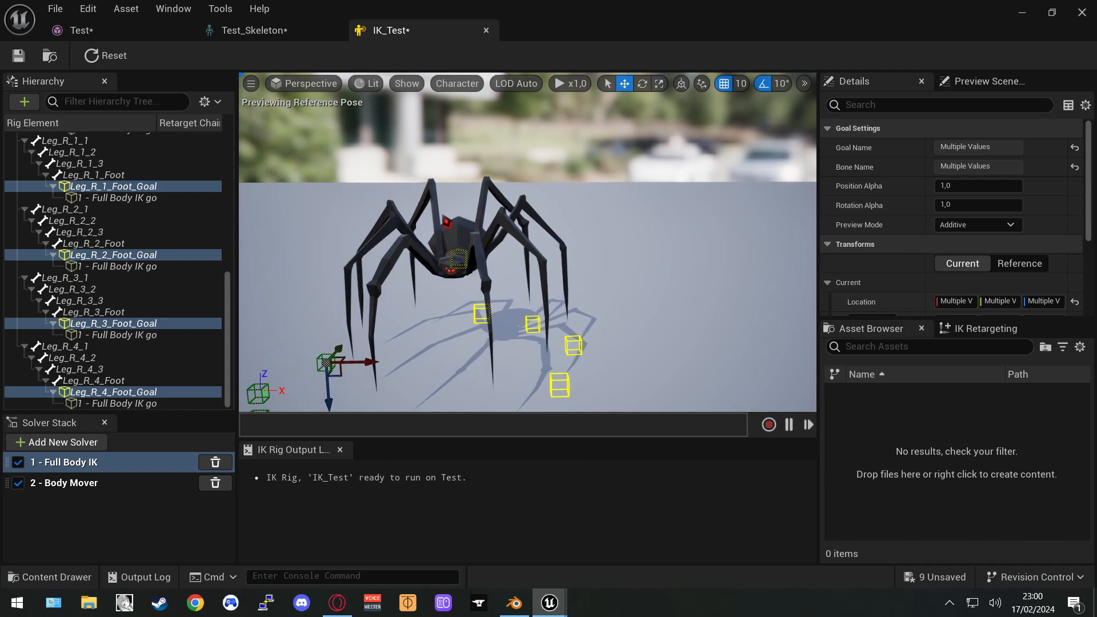
{"action": "left_click", "coordinate": [105, 56]}
Connect Leg_L_1_Foot_Goal and Leg_L_2_Foot_Goal to the Body Mover solver
{"action": "scroll", "coordinate": [137, 251], "scroll_direction": "up", "scroll_amount": 4}
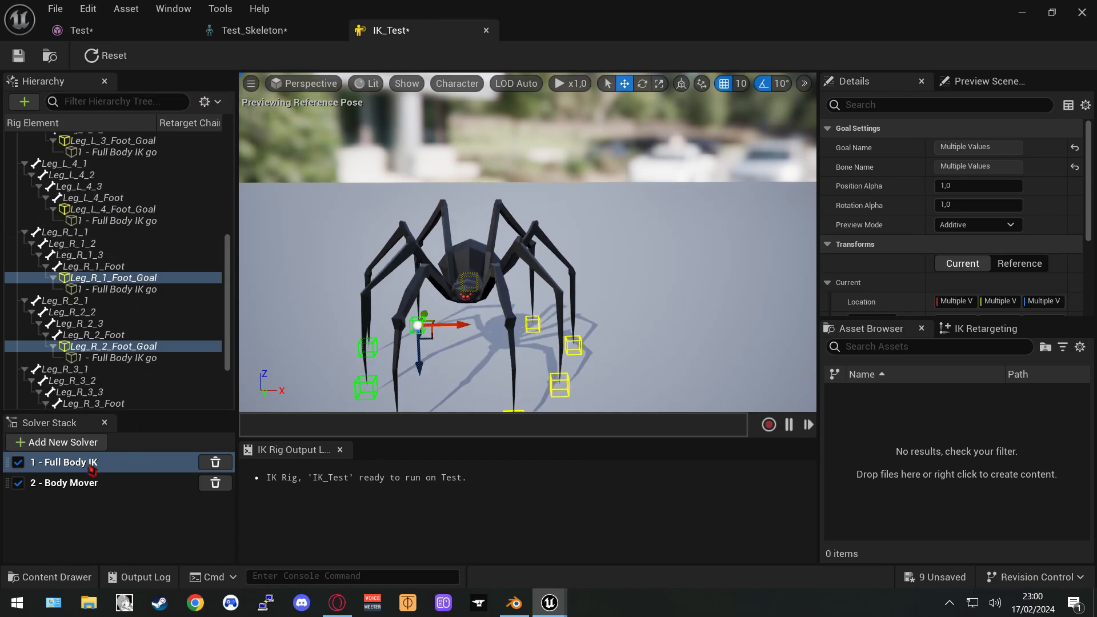
{"action": "left_click", "coordinate": [85, 490]}
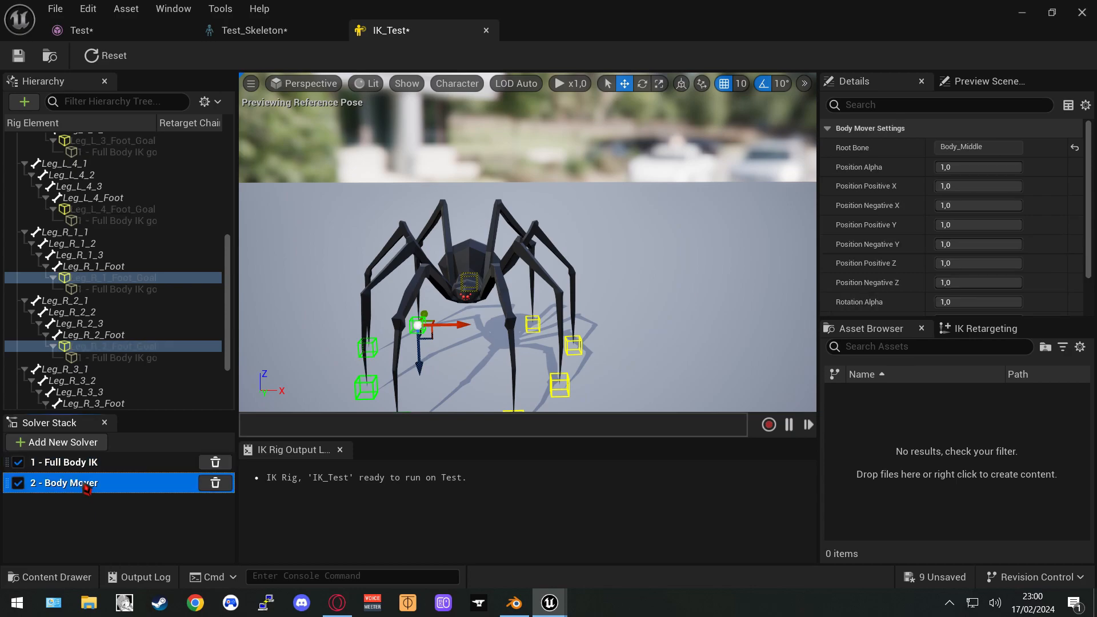
{"action": "scroll", "coordinate": [123, 320], "scroll_direction": "up", "scroll_amount": 7}
{"action": "scroll", "coordinate": [120, 317], "scroll_direction": "up", "scroll_amount": 4}
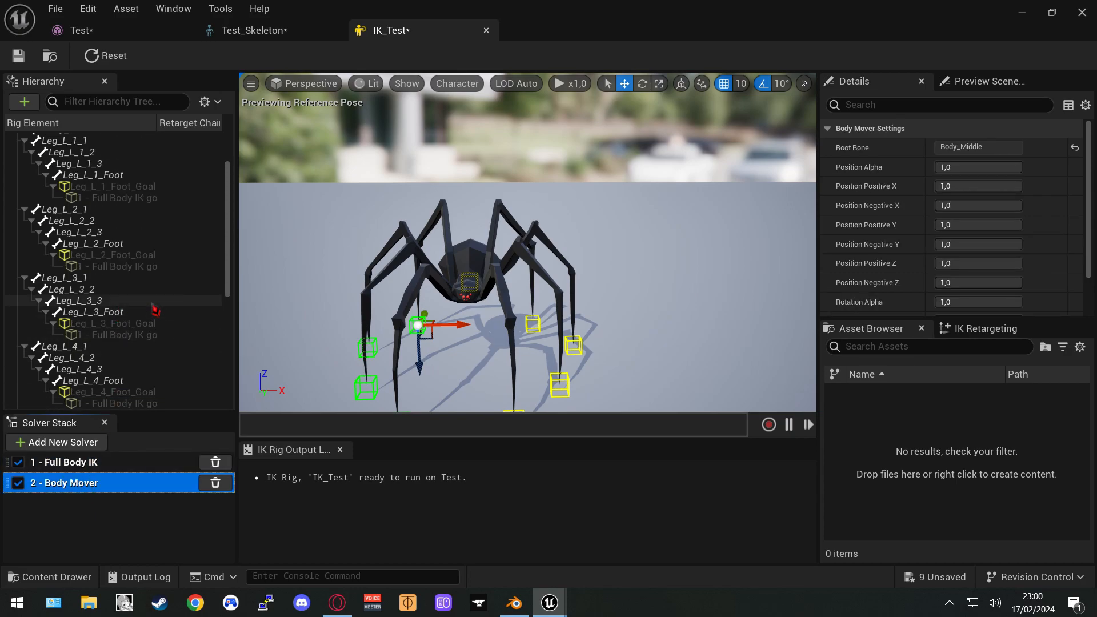
{"action": "right_click", "coordinate": [144, 253]}
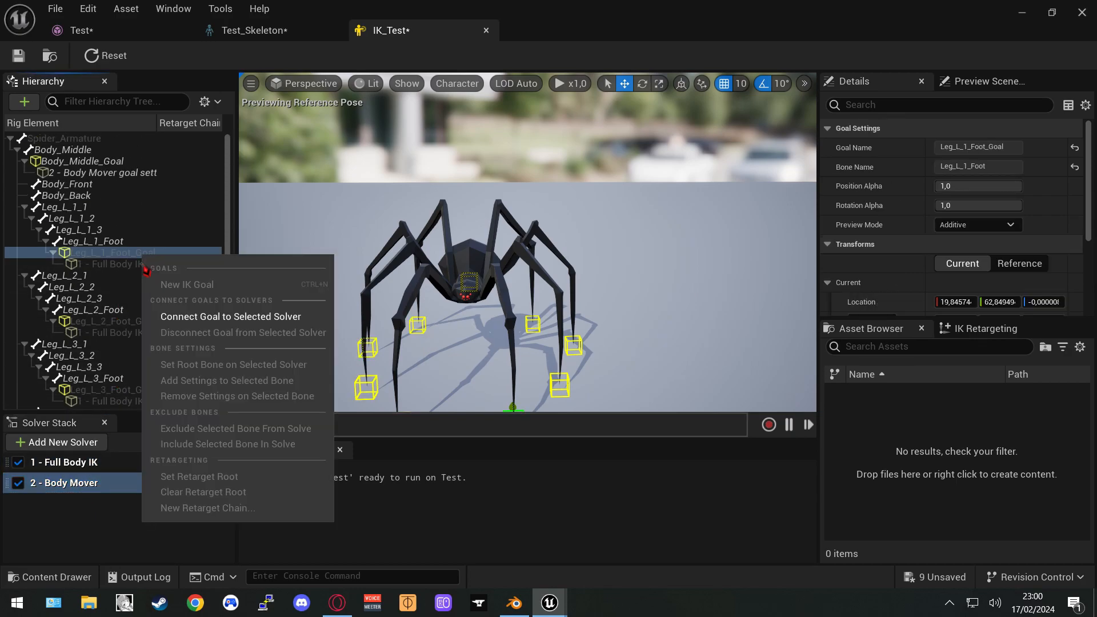
{"action": "left_click", "coordinate": [206, 317]}
{"action": "scroll", "coordinate": [136, 317], "scroll_direction": "down", "scroll_amount": 1}
{"action": "right_click", "coordinate": [129, 310]}
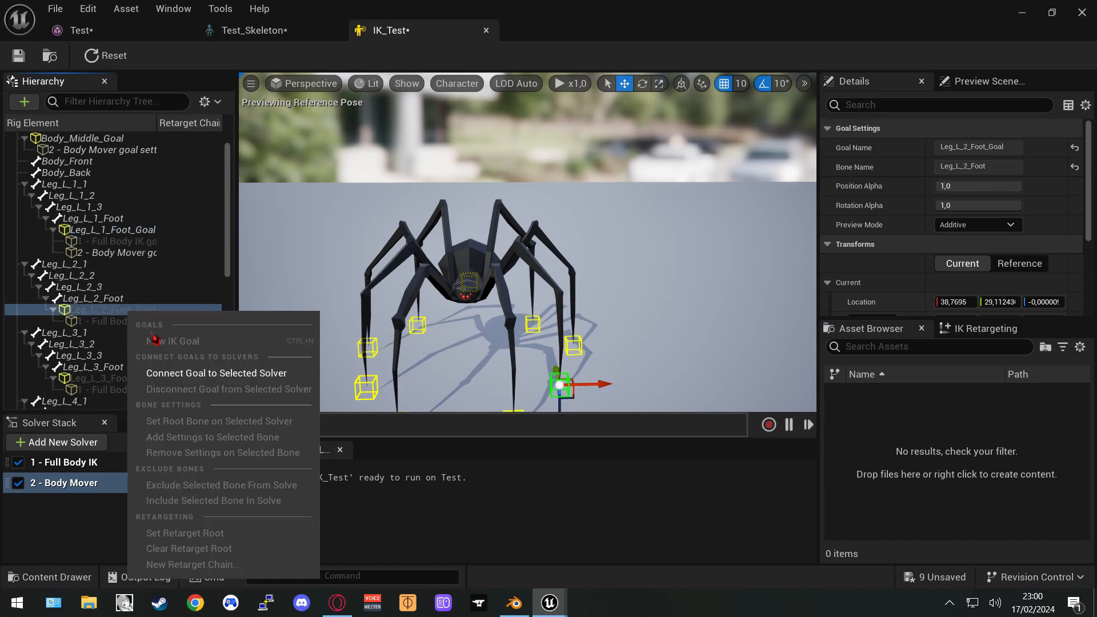
{"action": "left_click", "coordinate": [216, 373]}
Connect Leg_L_3_Foot_Goal and Leg_L_4_Foot_Goal to the Body Mover solver
{"action": "scroll", "coordinate": [140, 328], "scroll_direction": "down", "scroll_amount": 3}
{"action": "right_click", "coordinate": [132, 321]}
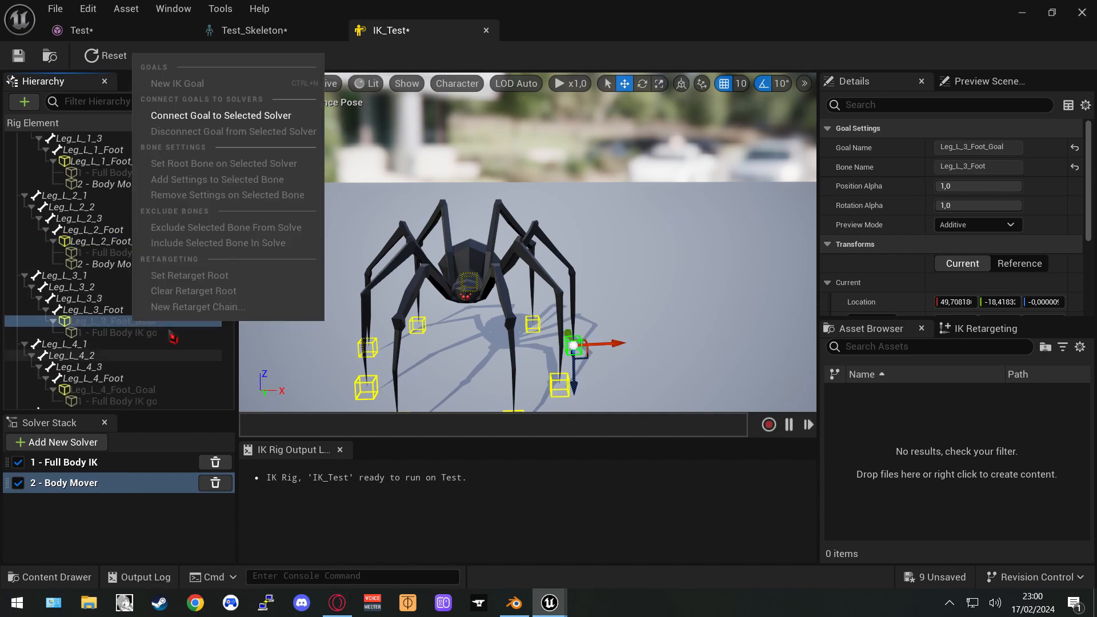
{"action": "left_click", "coordinate": [217, 116]}
{"action": "scroll", "coordinate": [111, 355], "scroll_direction": "down", "scroll_amount": 3}
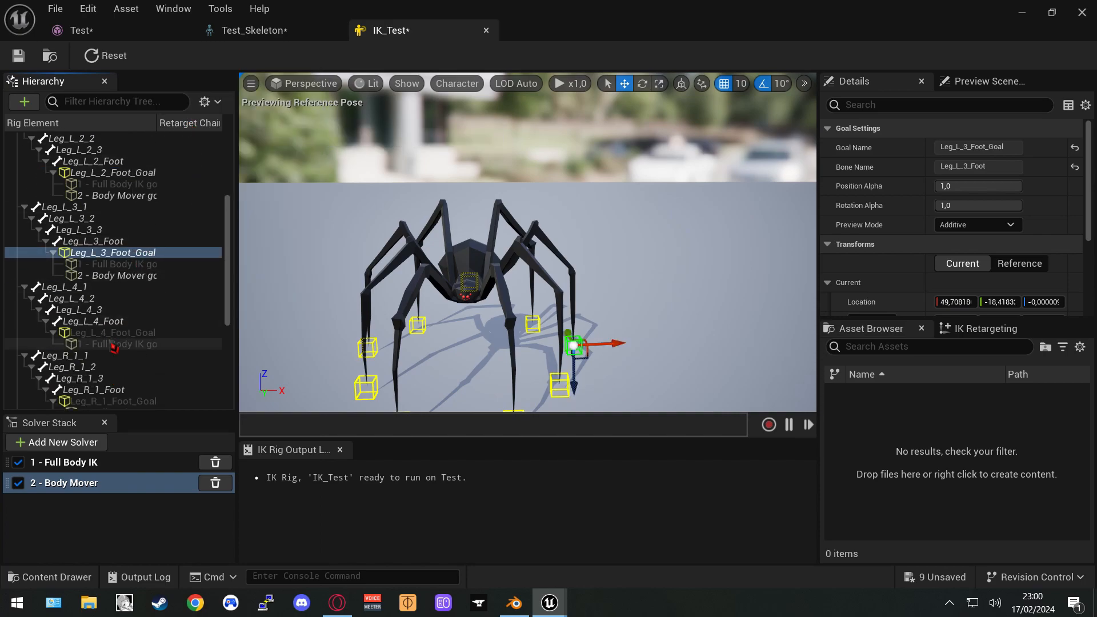
{"action": "right_click", "coordinate": [117, 334]}
{"action": "left_click", "coordinate": [177, 127]}
Connect Leg_R_1_Foot_Goal and Leg_R_2_Foot_Goal to the Body Mover solver
{"action": "scroll", "coordinate": [115, 331], "scroll_direction": "down", "scroll_amount": 3}
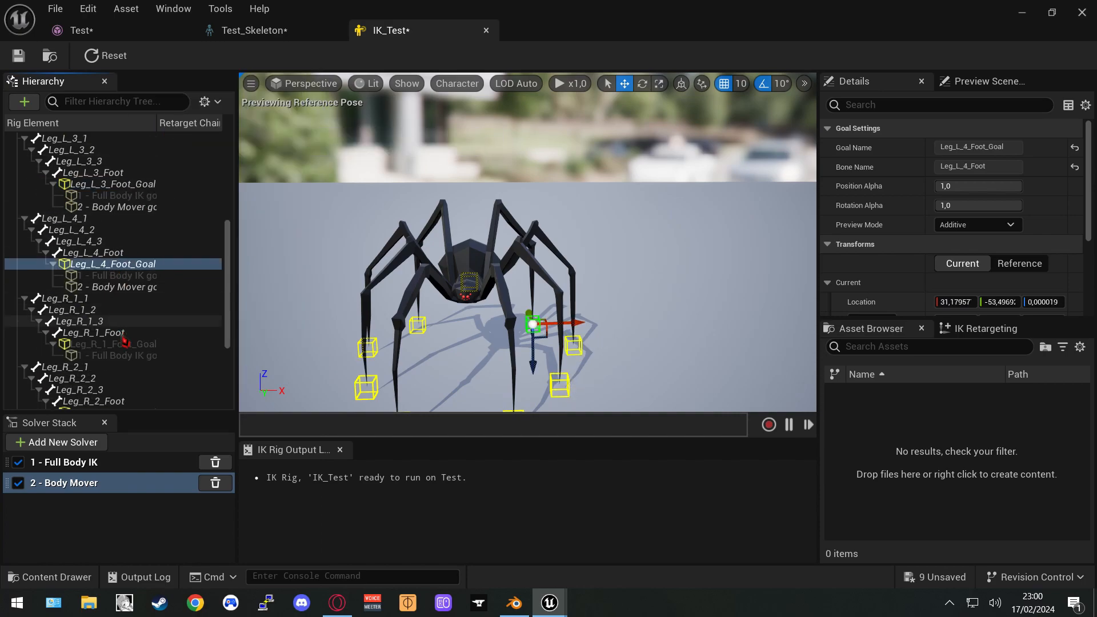
{"action": "right_click", "coordinate": [114, 343]}
{"action": "left_click", "coordinate": [184, 141]}
{"action": "scroll", "coordinate": [115, 286], "scroll_direction": "down", "scroll_amount": 3}
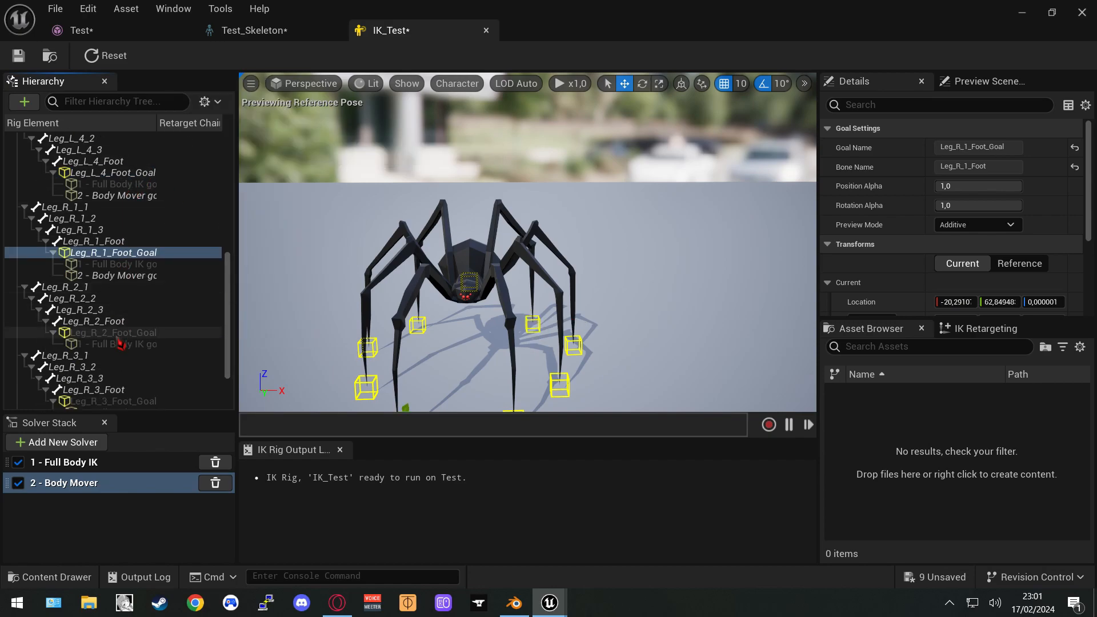
{"action": "right_click", "coordinate": [117, 333]}
{"action": "left_click", "coordinate": [183, 147]}
Connect Leg_R_3_Foot_Goal and Leg_R_4_Foot_Goal to the Body Mover solver
{"action": "scroll", "coordinate": [131, 320], "scroll_direction": "down", "scroll_amount": 3}
{"action": "right_click", "coordinate": [134, 321]}
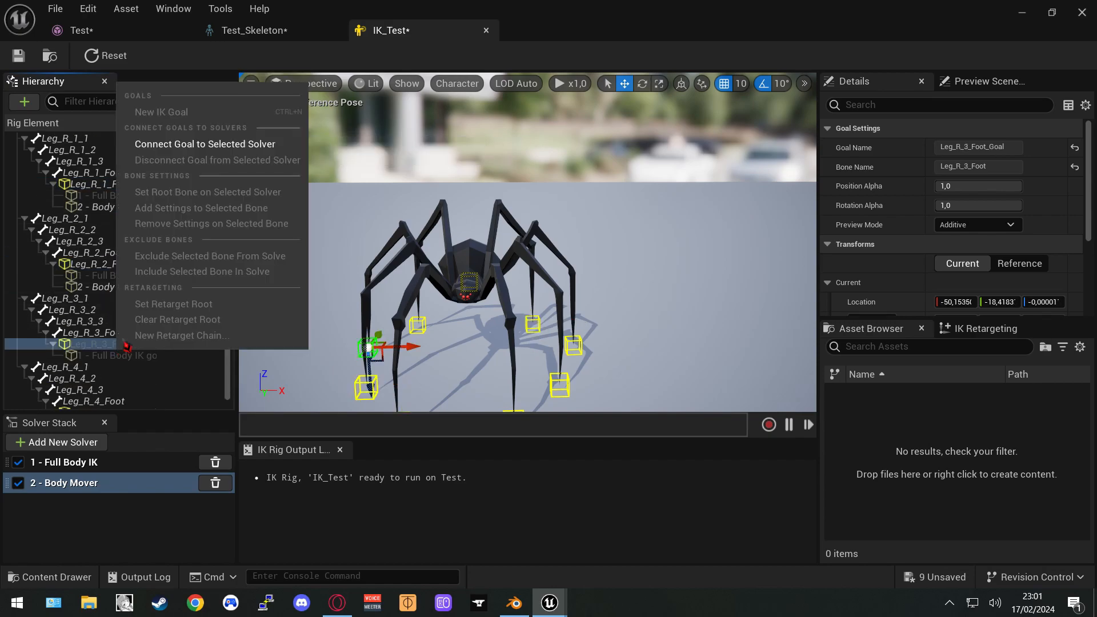
{"action": "left_click", "coordinate": [184, 143]}
{"action": "scroll", "coordinate": [134, 317], "scroll_direction": "down", "scroll_amount": 2}
{"action": "right_click", "coordinate": [112, 381]}
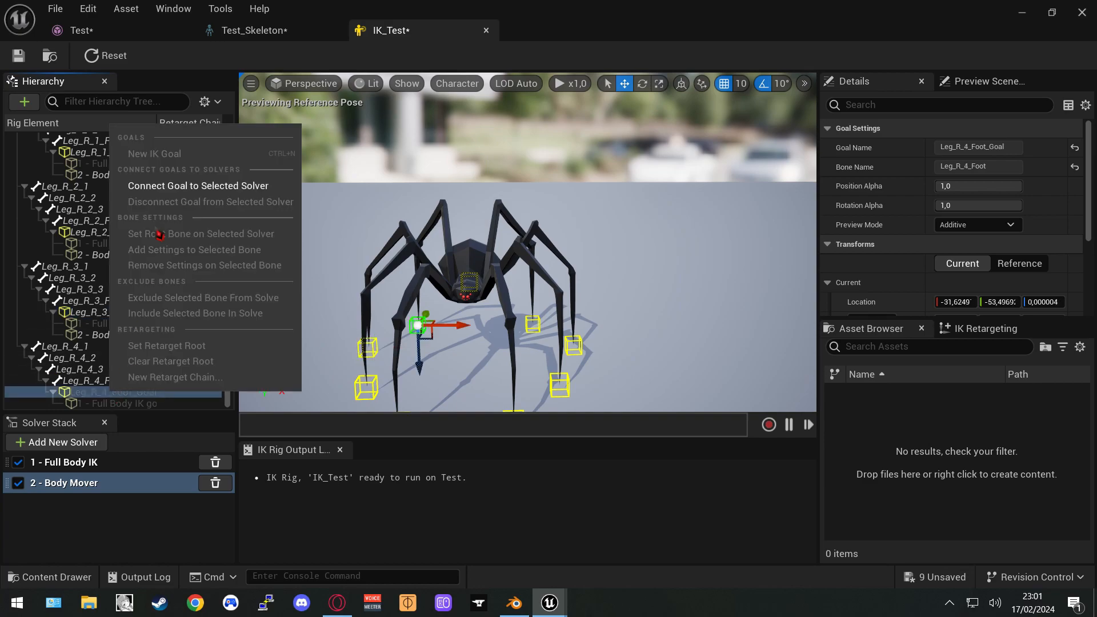
{"action": "left_click", "coordinate": [183, 183]}
Select all four right foot goals and raise them together off the floor to test the Body Mover connections
{"action": "scroll", "coordinate": [156, 324], "scroll_direction": "up", "scroll_amount": 2}
{"action": "middle_click_drag", "start_coordinate": [399, 342], "coordinate": [428, 263]}
{"action": "left_click", "coordinate": [427, 335]}
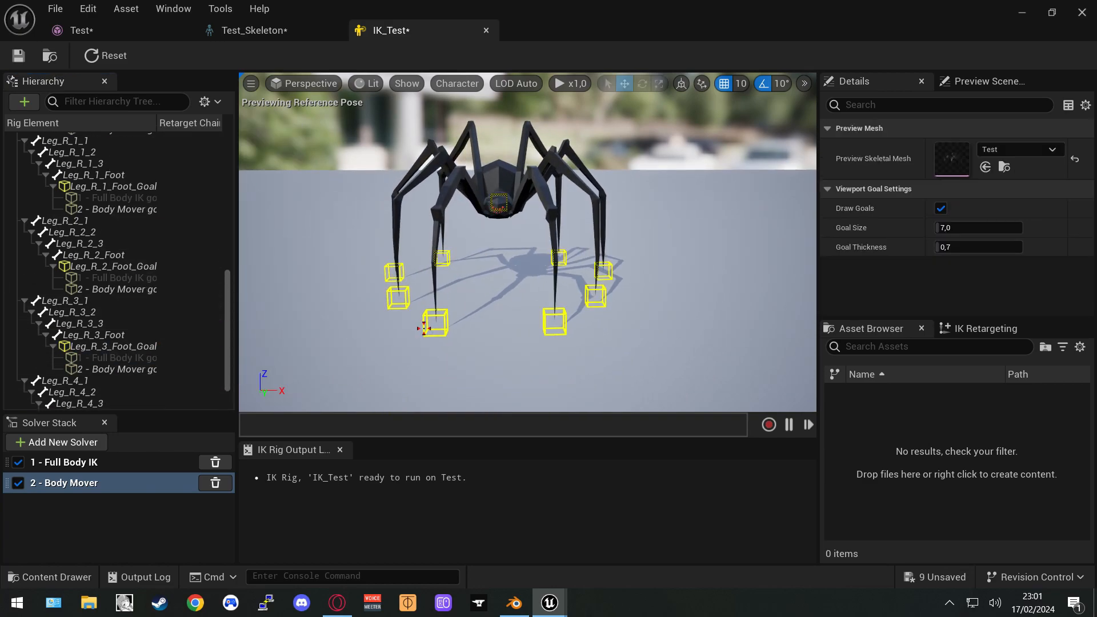
{"action": "left_click", "coordinate": [433, 326]}
{"action": "left_click", "coordinate": [397, 298], "text": "ctrl"}
{"action": "left_click", "coordinate": [393, 273], "text": "ctrl"}
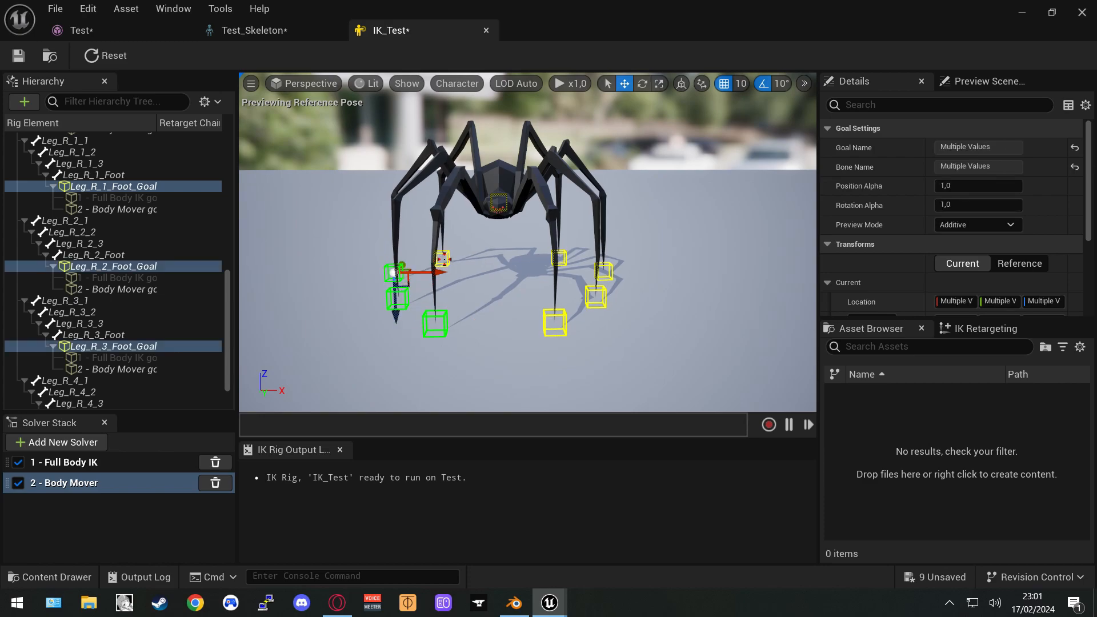
{"action": "left_click", "coordinate": [442, 258], "text": "ctrl"}
{"action": "left_click_drag", "start_coordinate": [442, 258], "coordinate": [460, 227]}
Reorder the solver stack so Body Mover runs before Full Body IK, and lower the four right foot goals closer to the floor
{"action": "left_click", "coordinate": [101, 507]}
{"action": "left_click_drag", "start_coordinate": [93, 469], "coordinate": [87, 495]}
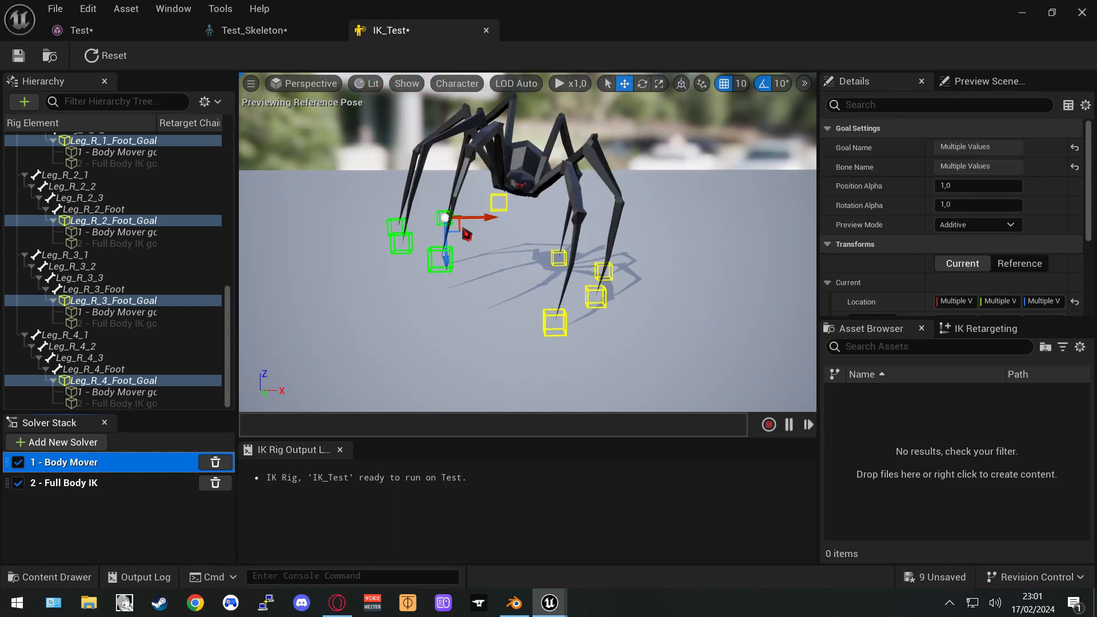
{"action": "left_click_drag", "start_coordinate": [455, 220], "coordinate": [445, 255]}
Test Leg_L_1_Foot_Goal by swinging it across and up to the body, stretching it far outward, and returning it beside the second left foot
{"action": "scroll", "coordinate": [183, 355], "scroll_direction": "up", "scroll_amount": 15}
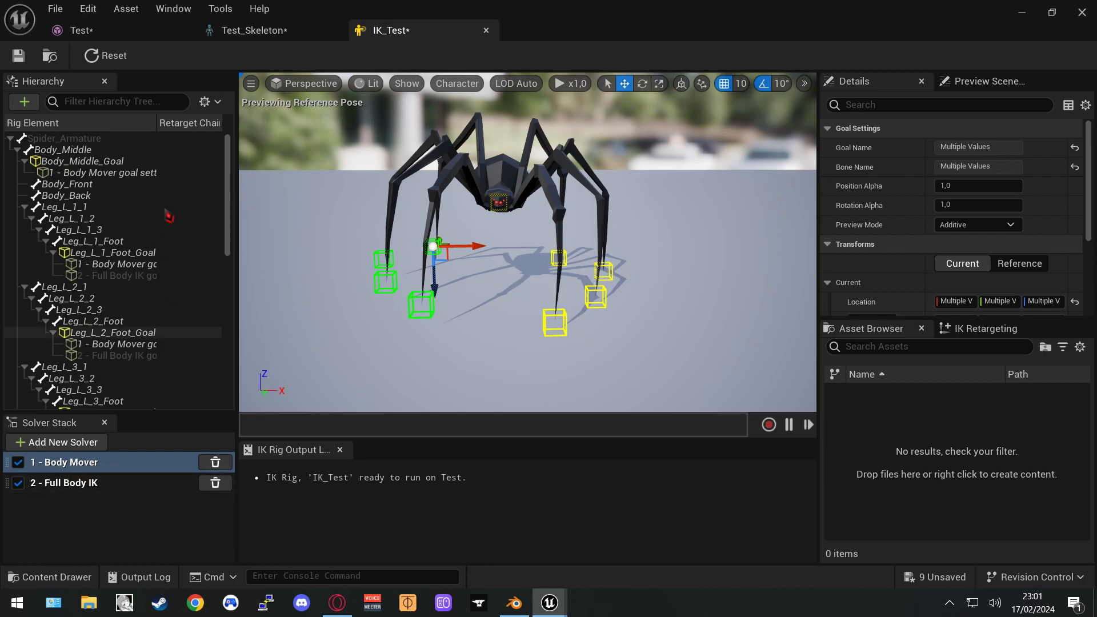
{"action": "left_click", "coordinate": [143, 257]}
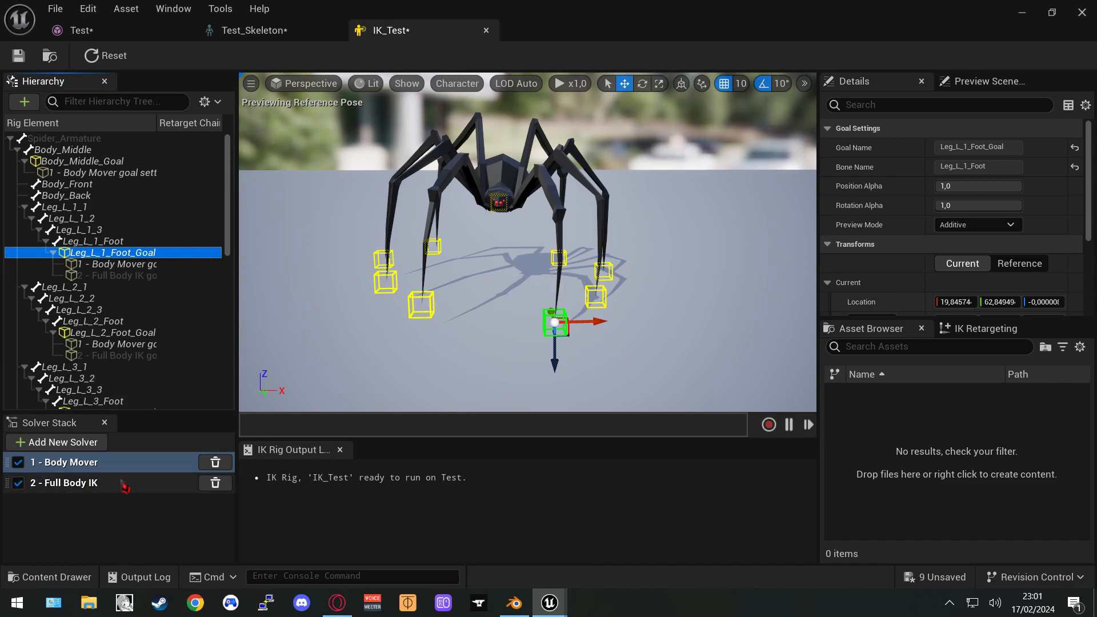
{"action": "left_click", "coordinate": [90, 469]}
{"action": "mouse_move", "coordinate": [569, 337]}
{"action": "left_mouse_down"}
{"action": "mouse_move", "coordinate": [583, 274]}
{"action": "mouse_move", "coordinate": [569, 317]}
{"action": "left_mouse_up"}
{"action": "right_click_drag", "start_coordinate": [555, 354], "coordinate": [600, 370]}
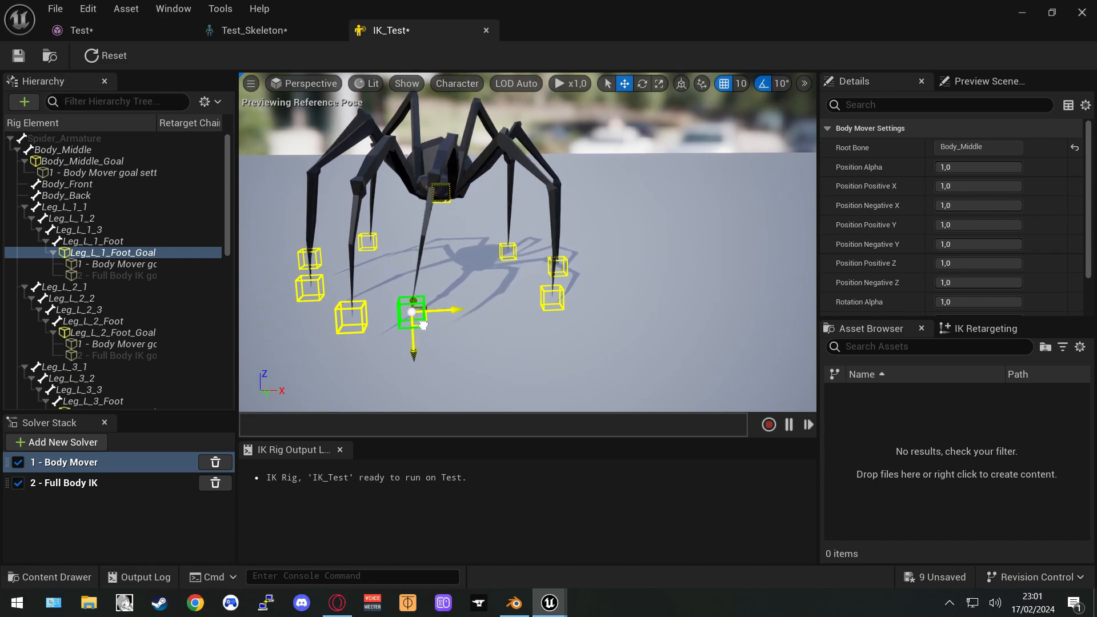
{"action": "left_click_drag", "start_coordinate": [459, 359], "coordinate": [550, 253]}
{"action": "left_click_drag", "start_coordinate": [245, 254], "coordinate": [367, 203]}
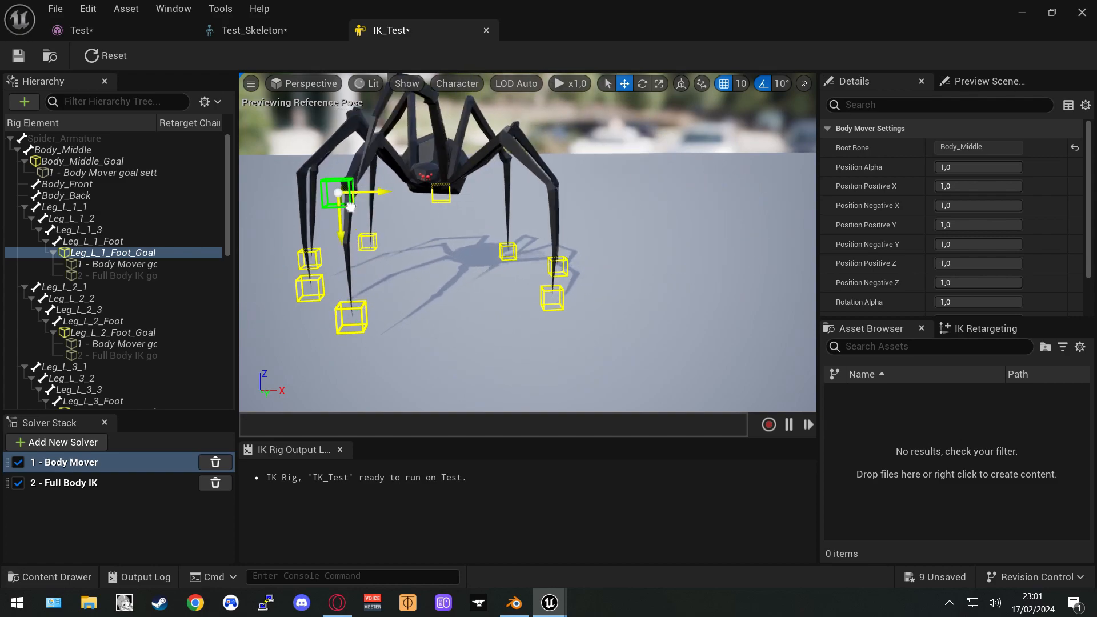
{"action": "left_click_drag", "start_coordinate": [296, 308], "coordinate": [467, 185]}
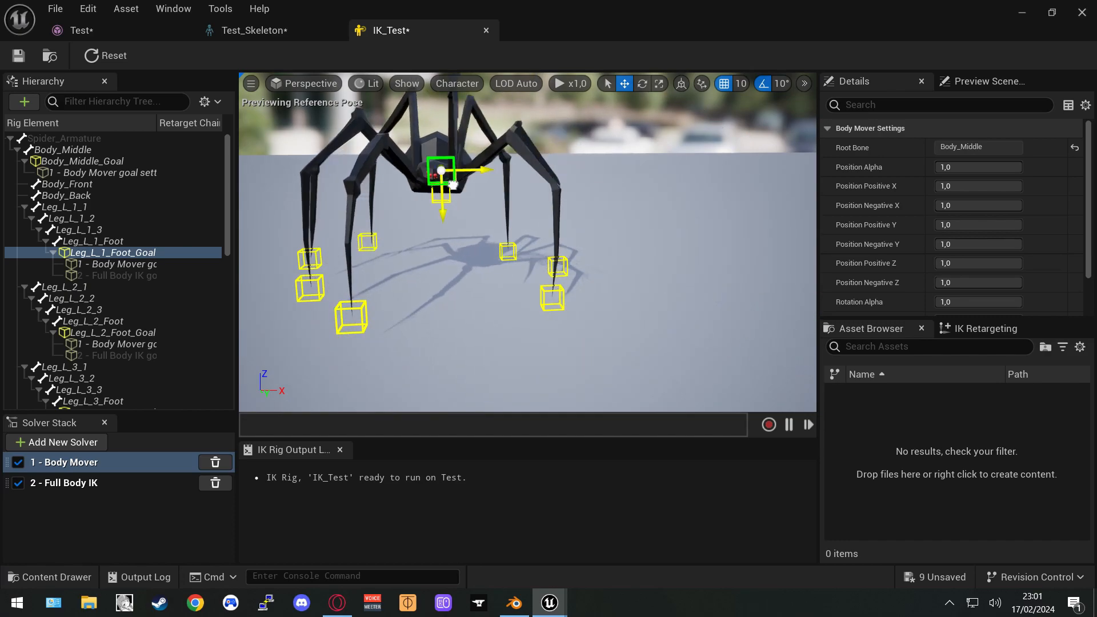
{"action": "left_click_drag", "start_coordinate": [335, 297], "coordinate": [750, 331]}
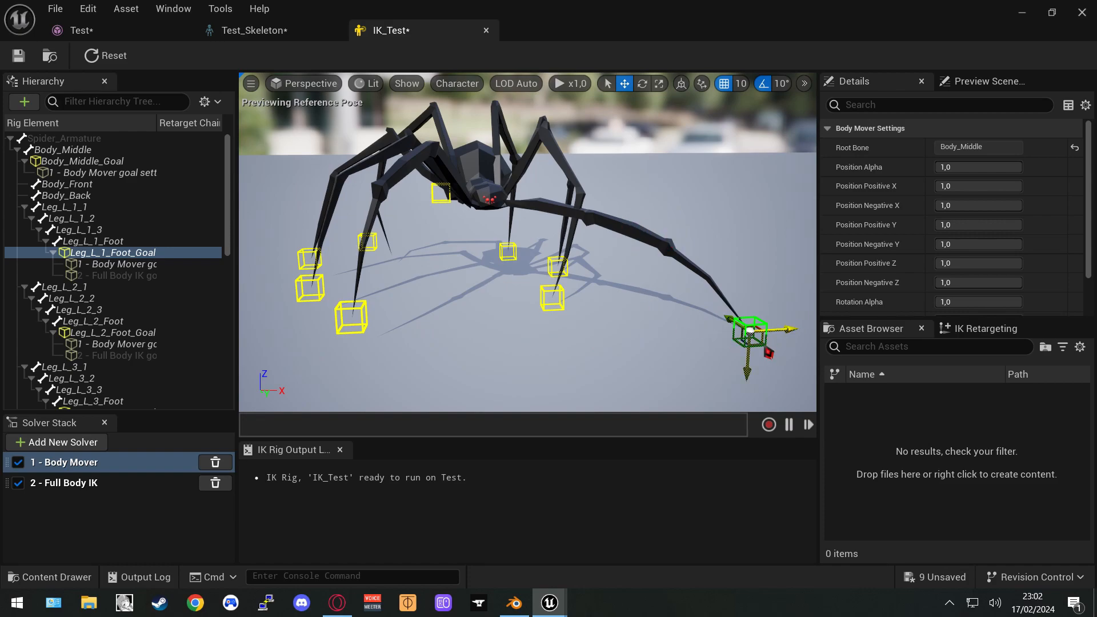
{"action": "left_click_drag", "start_coordinate": [750, 331], "coordinate": [551, 334]}
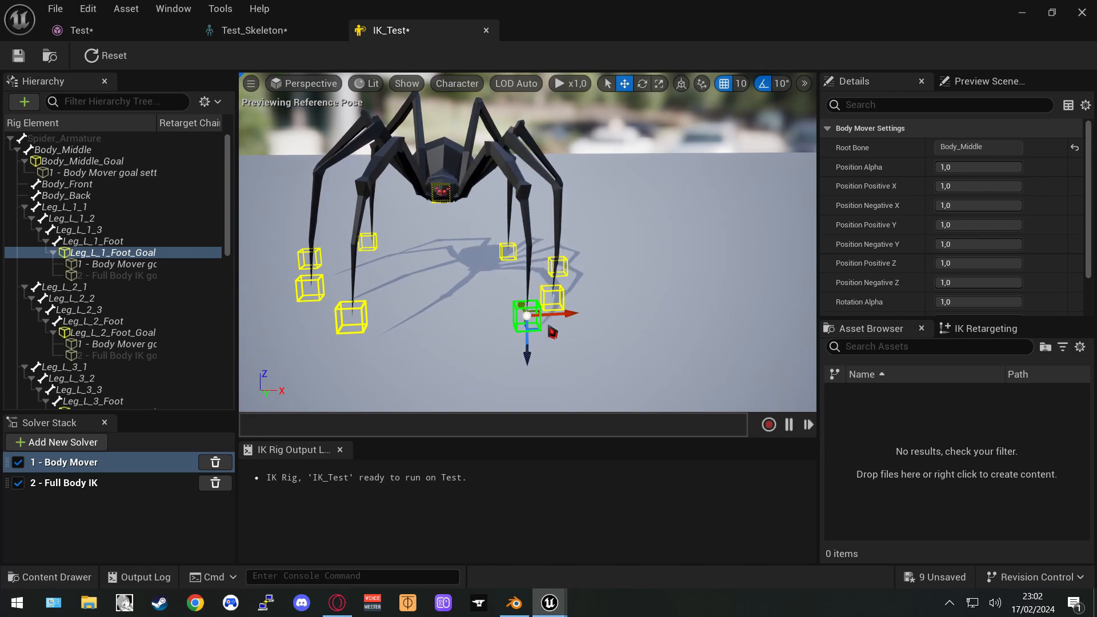
Select all four left foot goals and pull them together upward and far out to the spider's left side
{"action": "left_click", "coordinate": [557, 266], "text": "ctrl"}
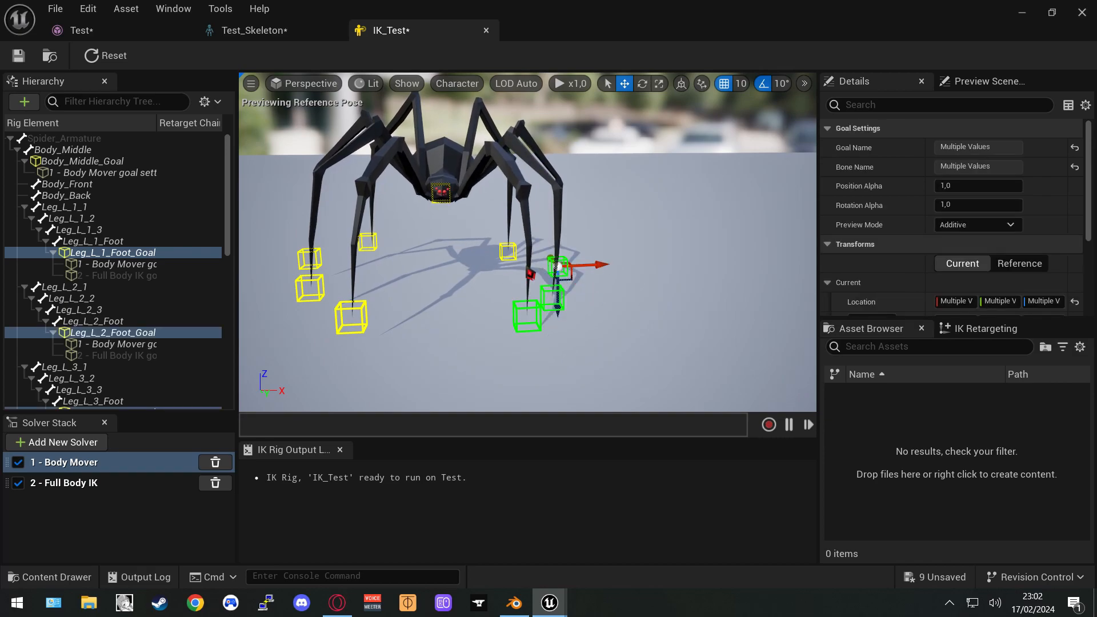
{"action": "left_click", "coordinate": [508, 251], "text": "ctrl"}
{"action": "left_click_drag", "start_coordinate": [511, 296], "coordinate": [555, 182]}
{"action": "mouse_move", "coordinate": [552, 180]}
{"action": "middle_mouse_down"}
{"action": "mouse_move", "coordinate": [468, 234]}
{"action": "mouse_move", "coordinate": [552, 180]}
{"action": "middle_mouse_up"}
{"action": "left_click_drag", "start_coordinate": [625, 219], "coordinate": [696, 213]}
{"action": "middle_click_drag", "start_coordinate": [688, 232], "coordinate": [678, 230]}
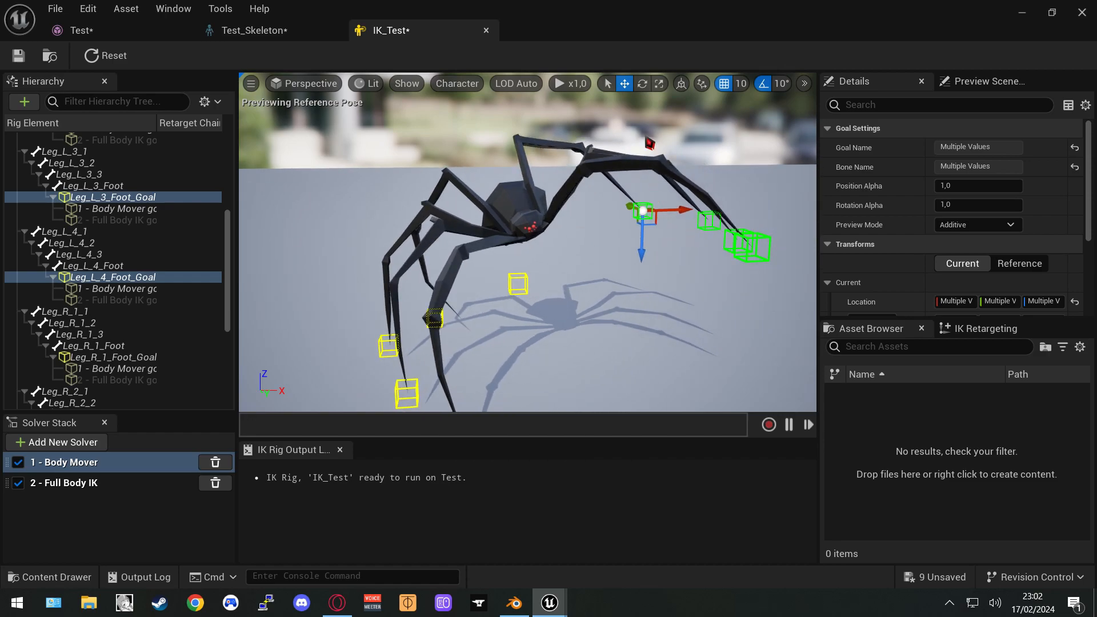
Rotate the four left foot goals and raise them above the body, checking the stretched climbing pose from several angles
{"action": "left_click", "coordinate": [642, 84]}
{"action": "left_click_drag", "start_coordinate": [710, 215], "coordinate": [660, 131]}
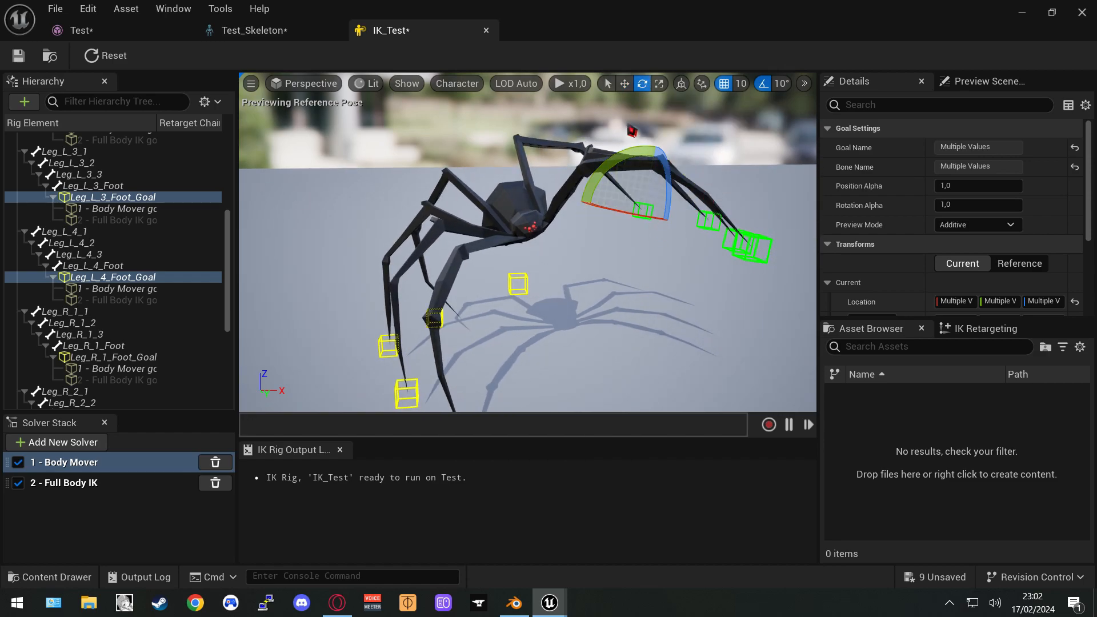
{"action": "key", "text": "w"}
{"action": "left_click_drag", "start_coordinate": [653, 174], "coordinate": [659, 95]}
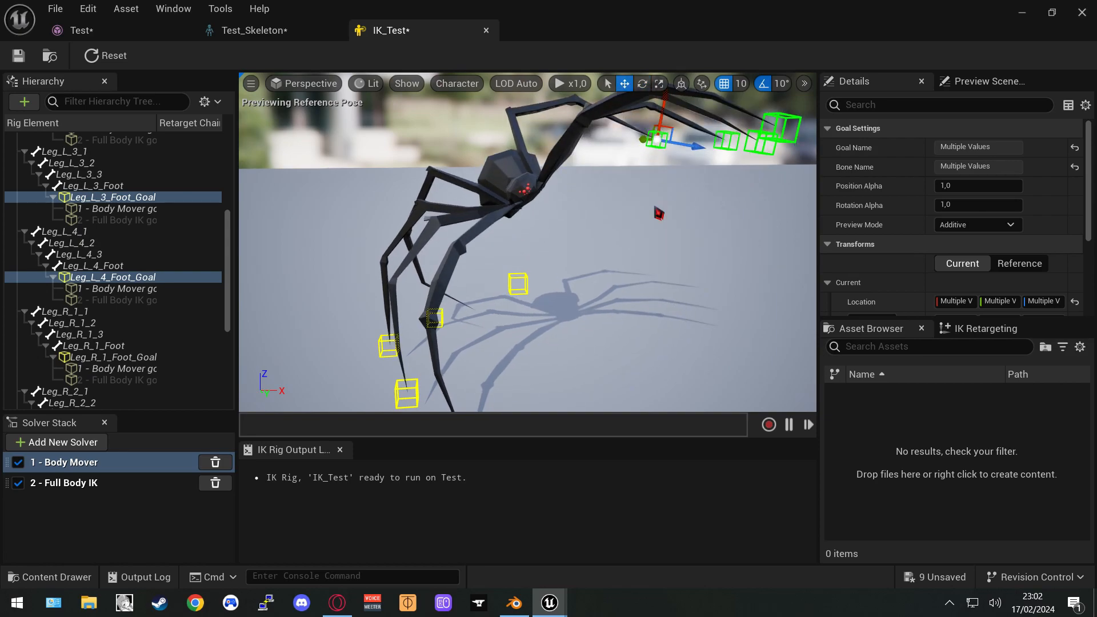
{"action": "middle_click_drag", "start_coordinate": [635, 222], "coordinate": [742, 206]}
{"action": "scroll", "coordinate": [636, 222], "scroll_direction": "down", "scroll_amount": 4}
{"action": "middle_click_drag", "start_coordinate": [636, 223], "coordinate": [617, 230]}
{"action": "scroll", "coordinate": [616, 231], "scroll_direction": "up", "scroll_amount": 3}
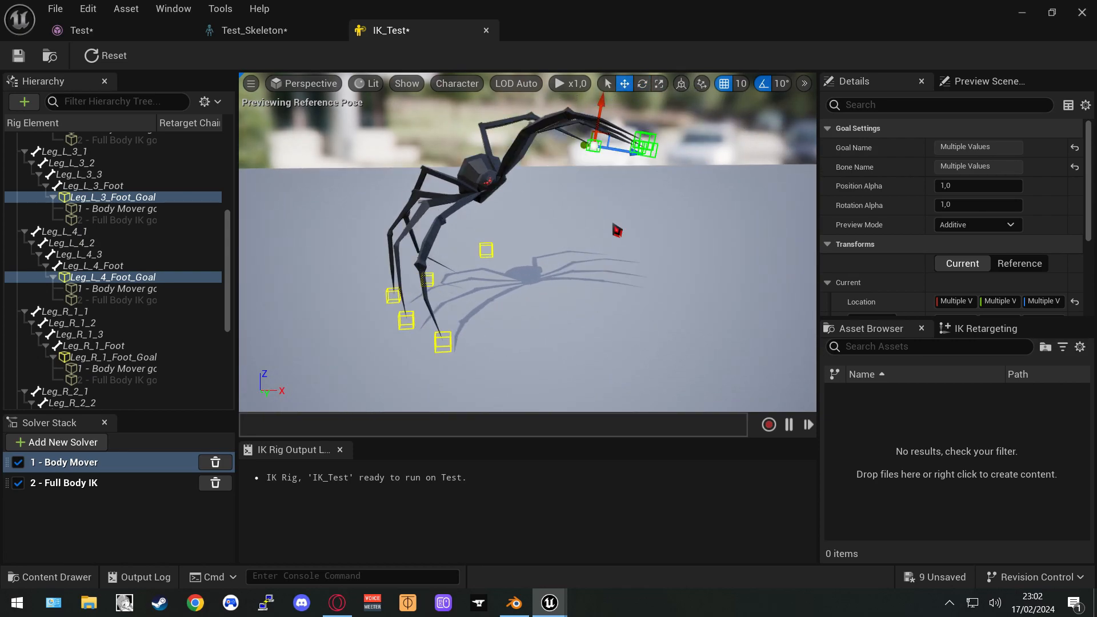
{"action": "right_click_drag", "start_coordinate": [616, 231], "coordinate": [586, 166]}
{"action": "middle_click_drag", "start_coordinate": [616, 231], "coordinate": [622, 260]}
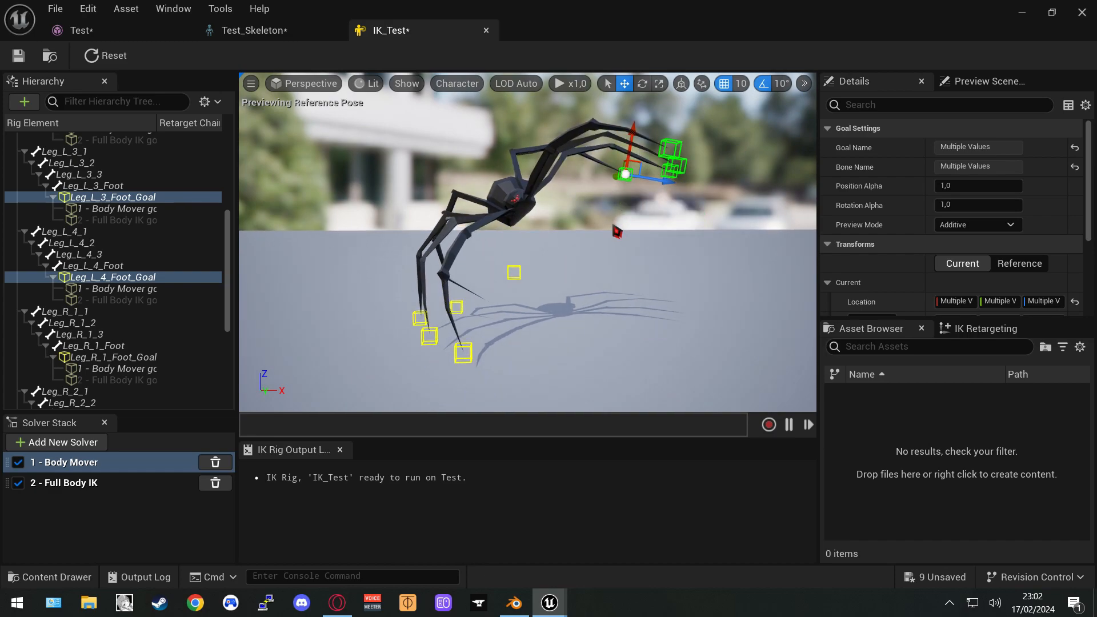
Reset the IK rig's goals to their original pose and create an Anim Blueprint from the Test skeletal mesh, keeping the default name
{"action": "left_click", "coordinate": [112, 67]}
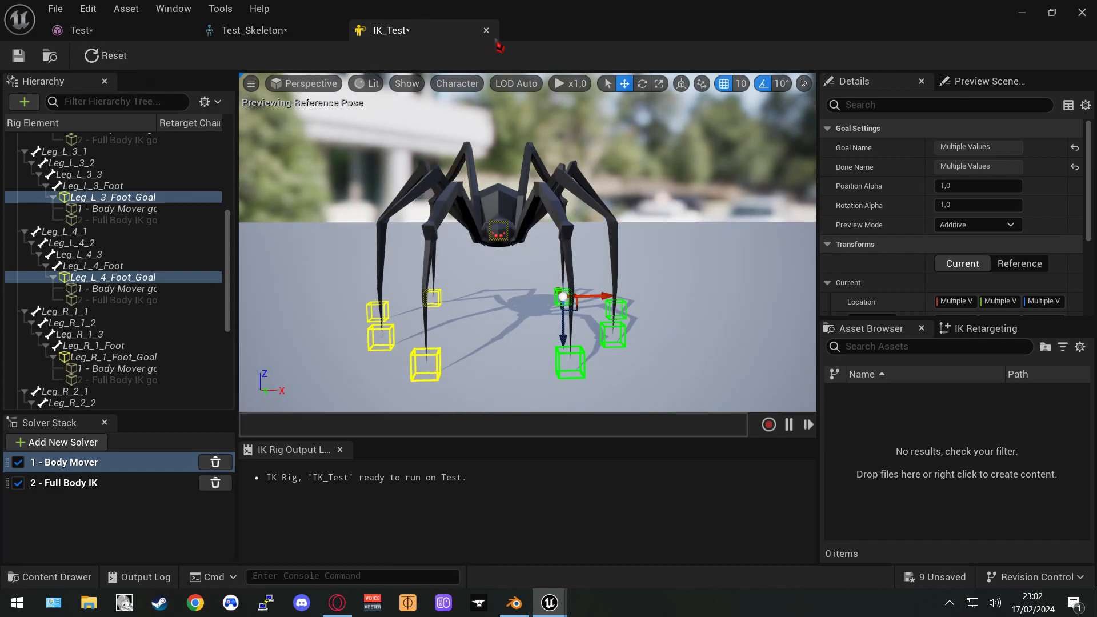
{"action": "left_click", "coordinate": [56, 584]}
{"action": "right_click", "coordinate": [640, 454]}
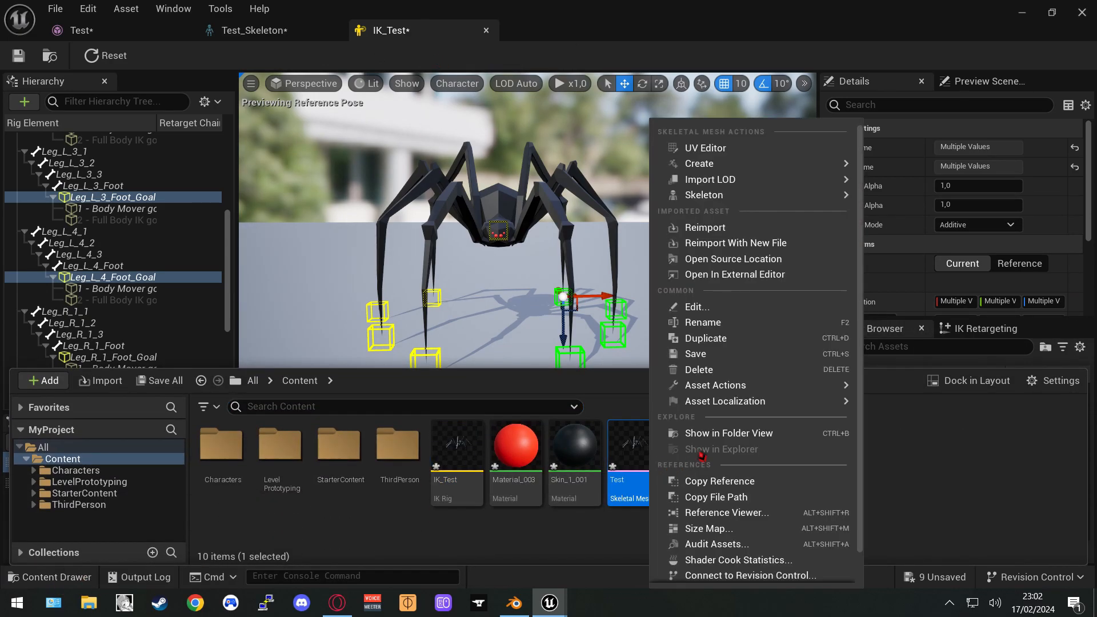
{"action": "mouse_move", "coordinate": [821, 173]}
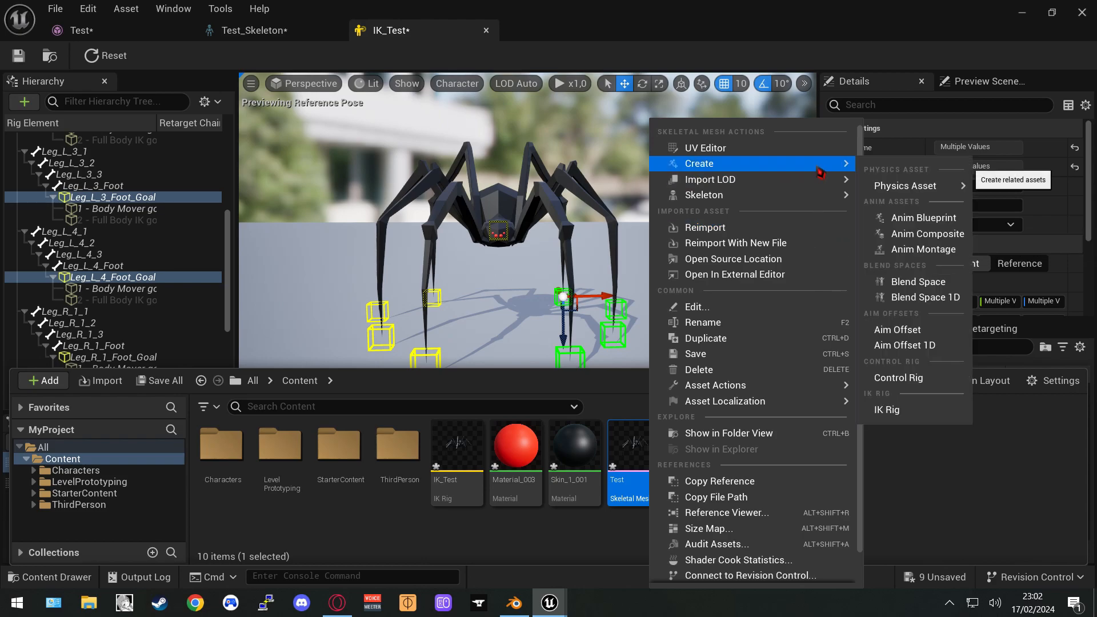
{"action": "left_click", "coordinate": [871, 218]}
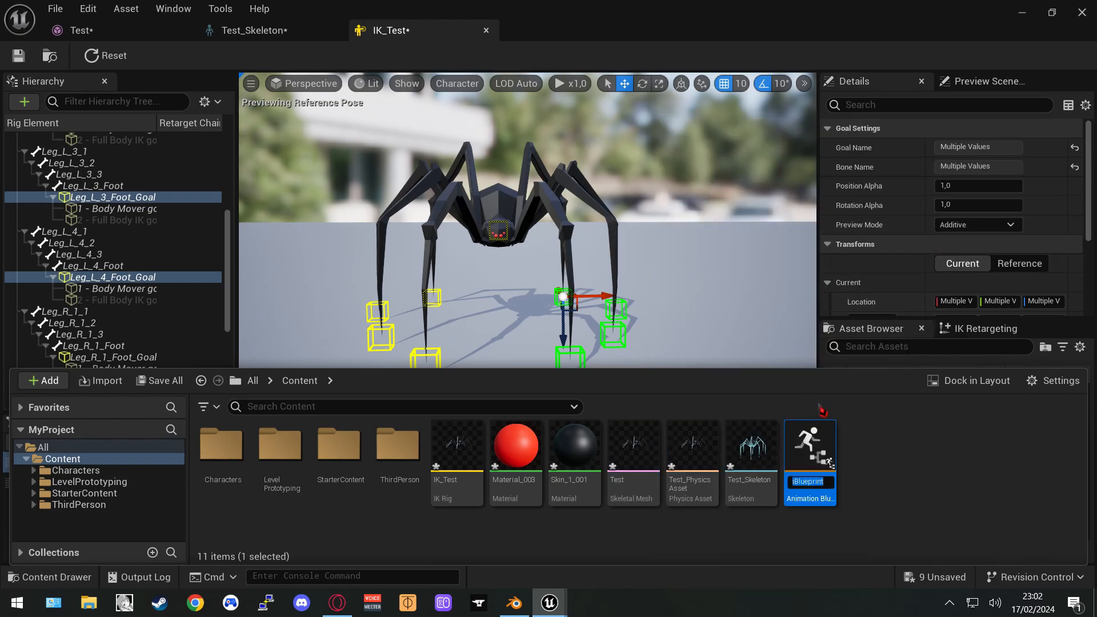
{"action": "key", "text": "Return"}
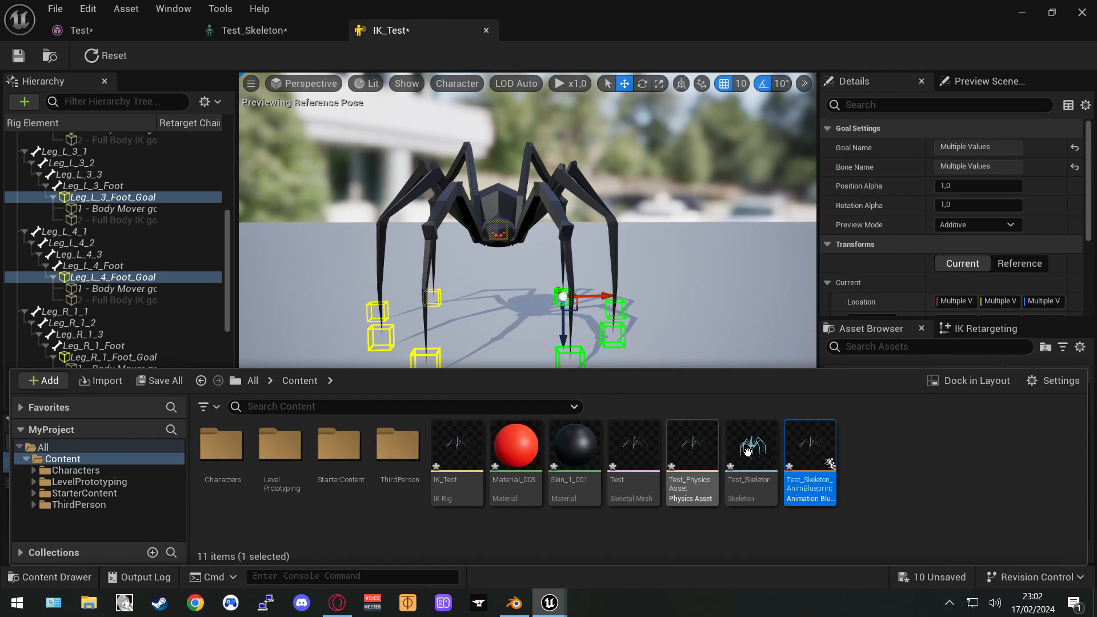
In the new Anim Blueprint's AnimGraph, add an IK Rig node and connect its output to the Output Pose's Result
{"action": "double_click", "coordinate": [811, 459]}
{"action": "right_click", "coordinate": [399, 363]}
{"action": "right_click_drag", "start_coordinate": [345, 419], "coordinate": [375, 292]}
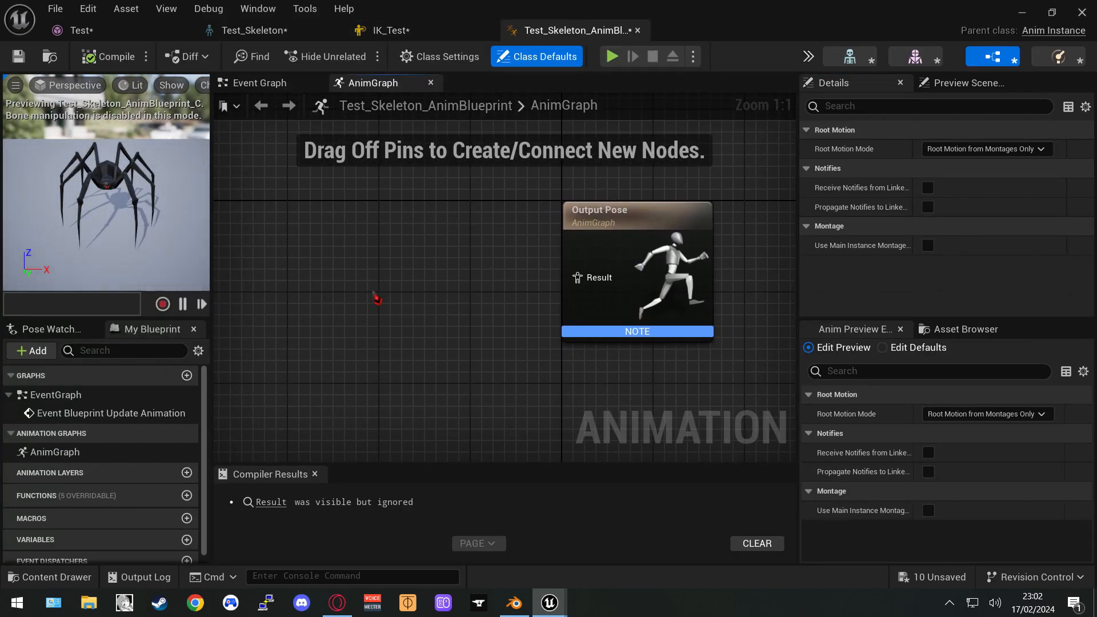
{"action": "right_click", "coordinate": [361, 375]}
{"action": "type", "text": "ik rig"}
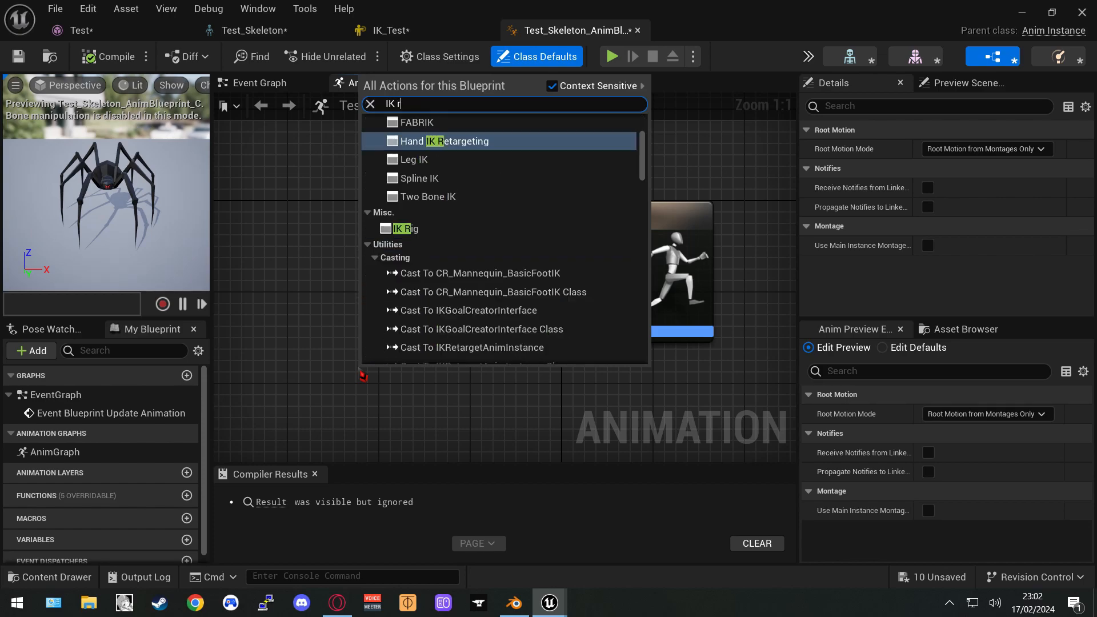
{"action": "key", "text": "Return"}
{"action": "left_click_drag", "start_coordinate": [437, 370], "coordinate": [577, 277]}
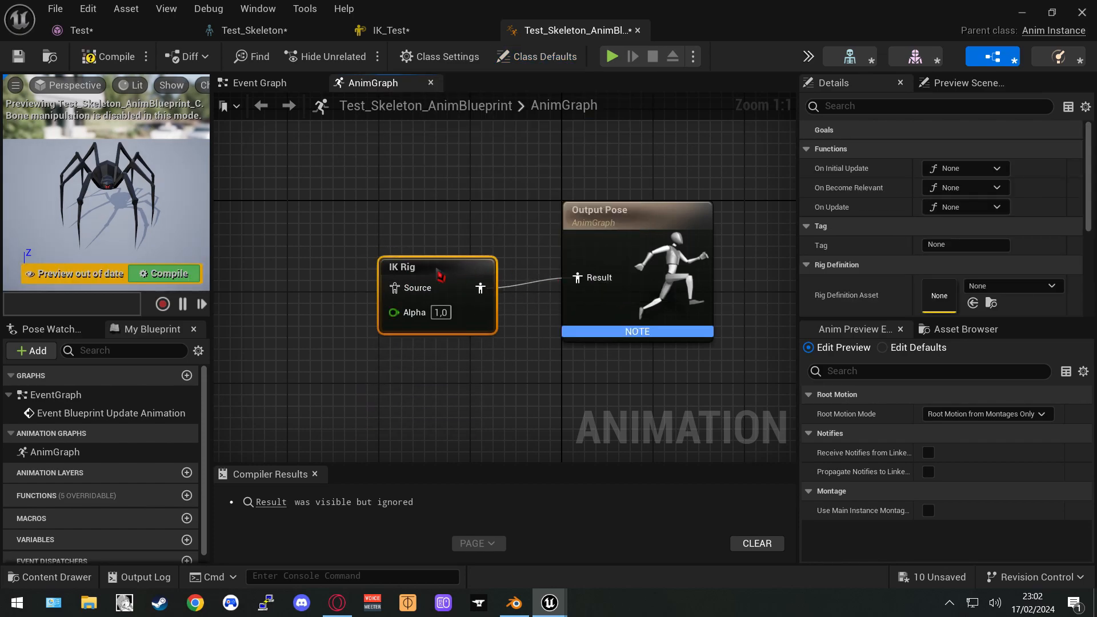
{"action": "mouse_move", "coordinate": [430, 277]}
{"action": "left_mouse_down"}
{"action": "mouse_move", "coordinate": [429, 253]}
{"action": "mouse_move", "coordinate": [430, 265]}
{"action": "left_mouse_up"}
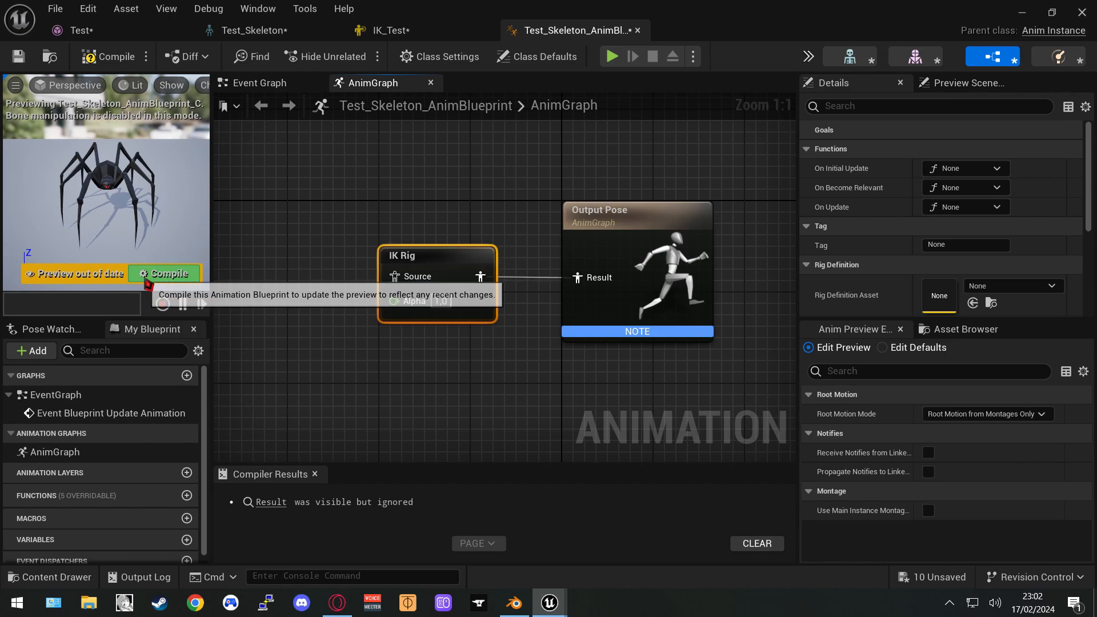
Assign IK_Test as the IK Rig node's Rig Definition Asset and compile the Anim Blueprint
{"action": "scroll", "coordinate": [948, 260], "scroll_direction": "down", "scroll_amount": 3}
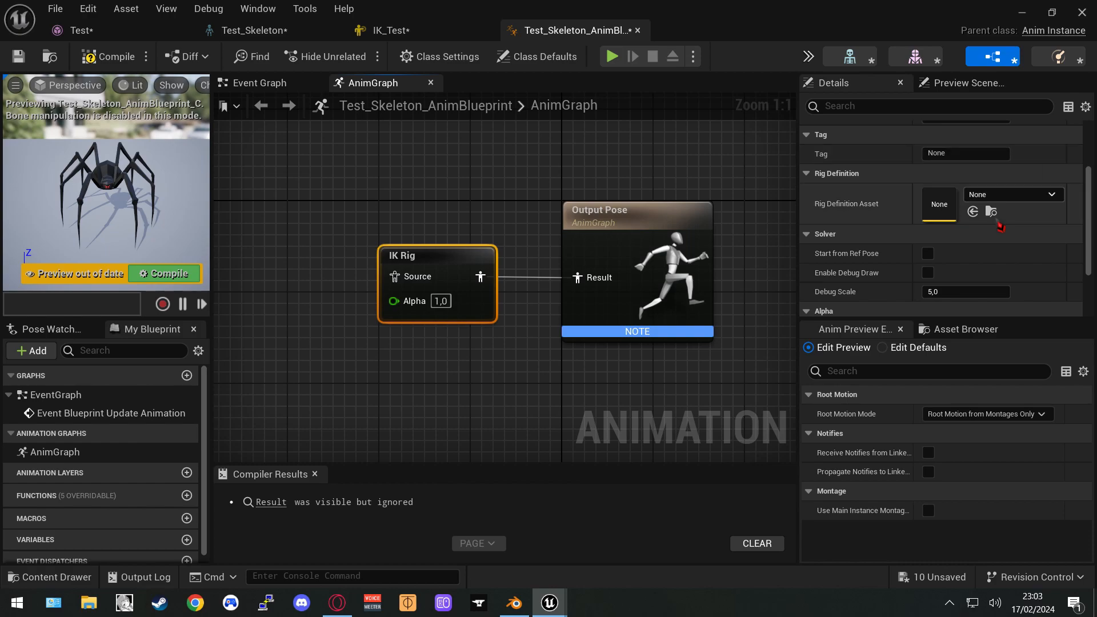
{"action": "scroll", "coordinate": [1000, 222], "scroll_direction": "down", "scroll_amount": 3}
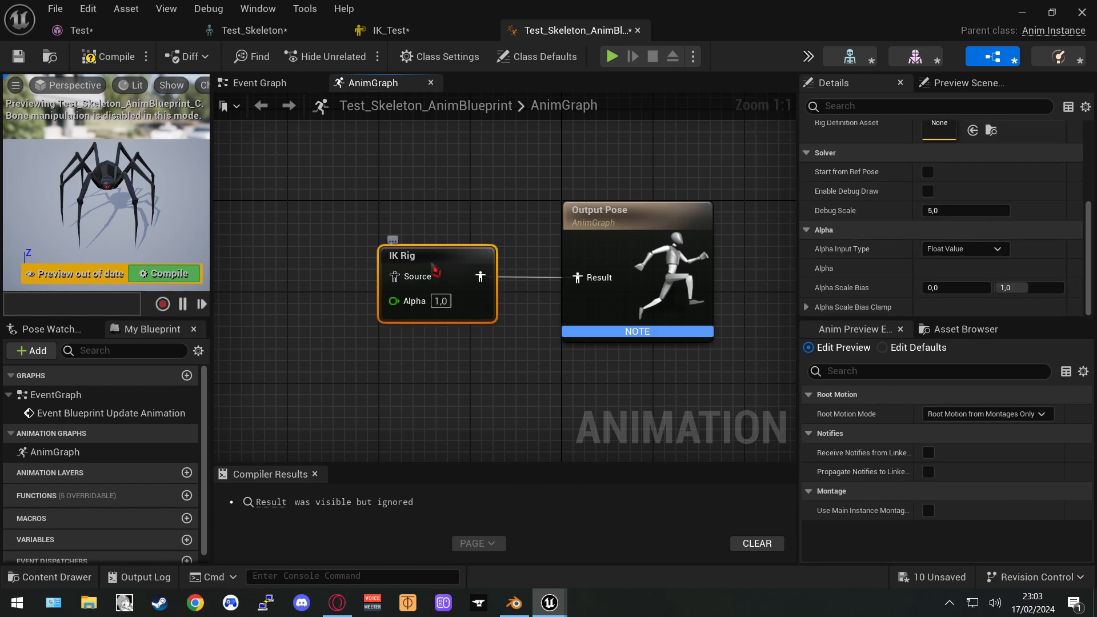
{"action": "scroll", "coordinate": [897, 239], "scroll_direction": "up", "scroll_amount": 6}
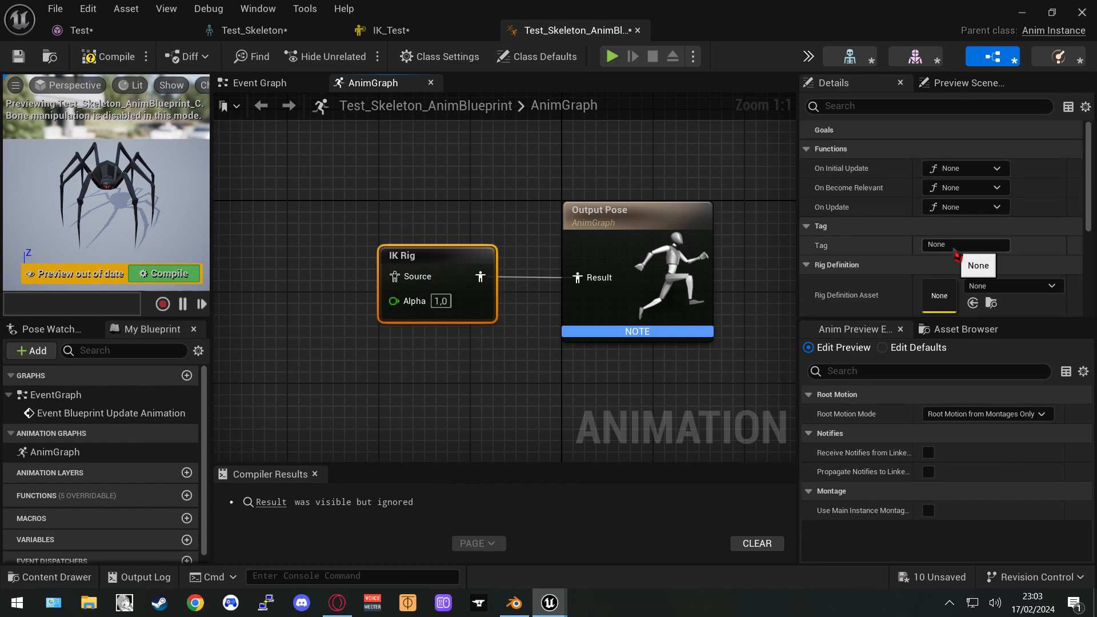
{"action": "scroll", "coordinate": [976, 257], "scroll_direction": "down", "scroll_amount": 3}
{"action": "left_click", "coordinate": [1005, 195]}
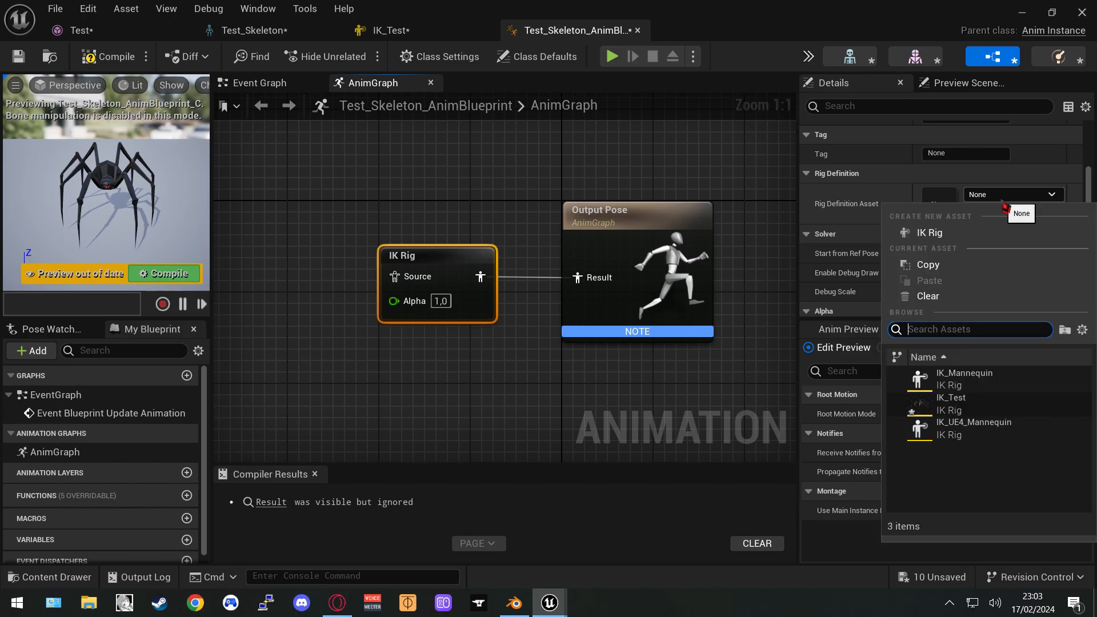
{"action": "left_click", "coordinate": [964, 406]}
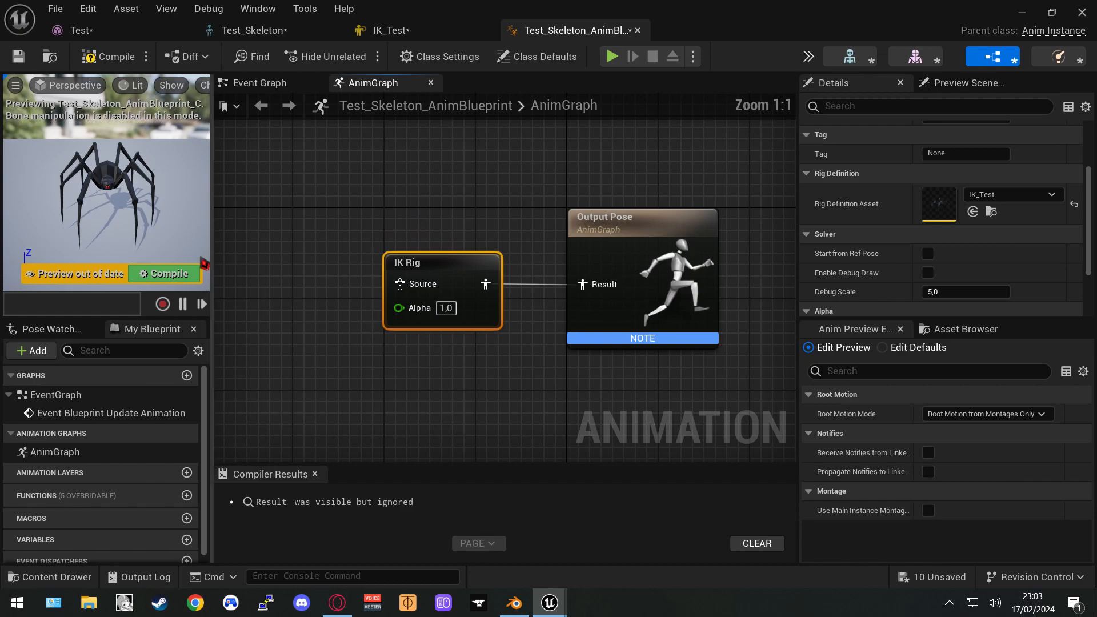
{"action": "key", "text": "F7"}
{"action": "right_click_drag", "start_coordinate": [354, 235], "coordinate": [419, 221]}
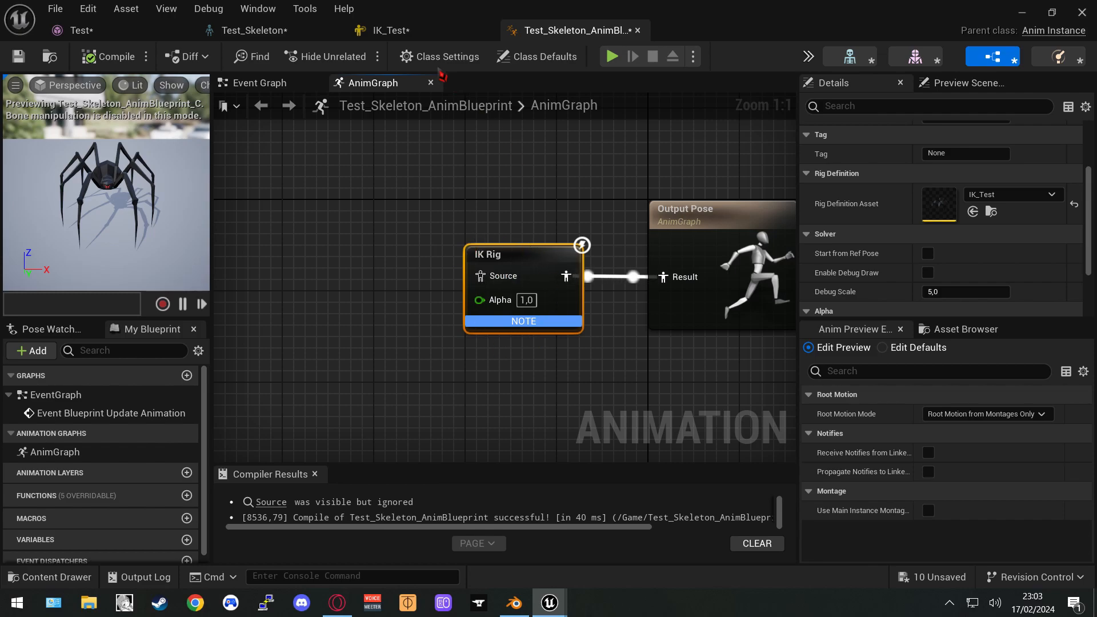
Return to the IK_Test rig and enable Expose Position for Leg_L_1_Foot_Goal
{"action": "left_click", "coordinate": [390, 30]}
{"action": "scroll", "coordinate": [118, 204], "scroll_direction": "down", "scroll_amount": 3}
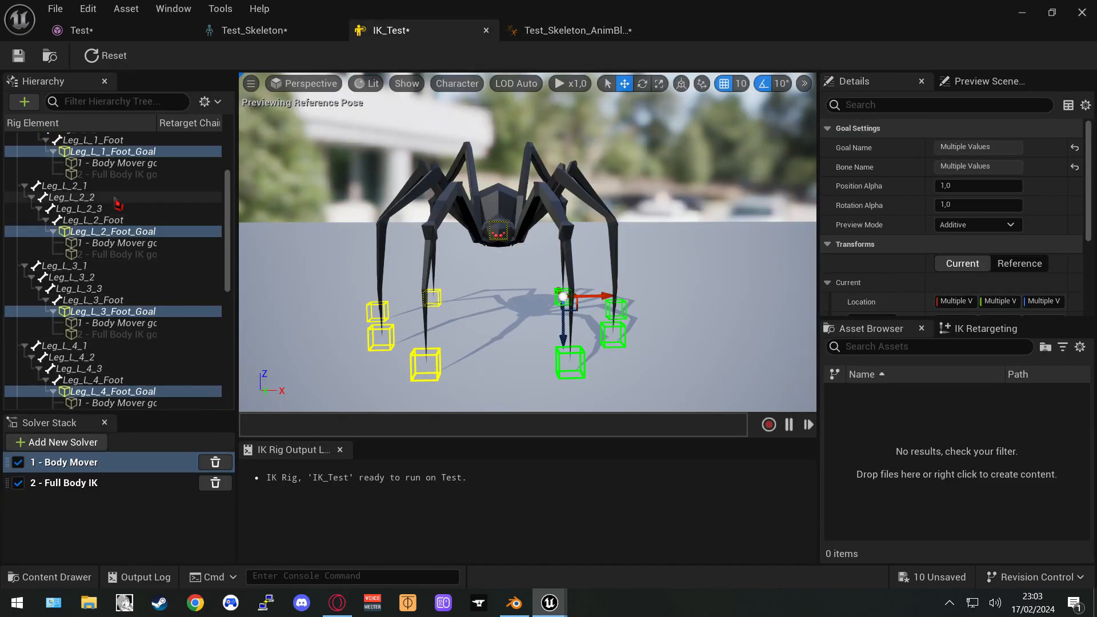
{"action": "scroll", "coordinate": [117, 204], "scroll_direction": "up", "scroll_amount": 3}
{"action": "left_click", "coordinate": [89, 165]}
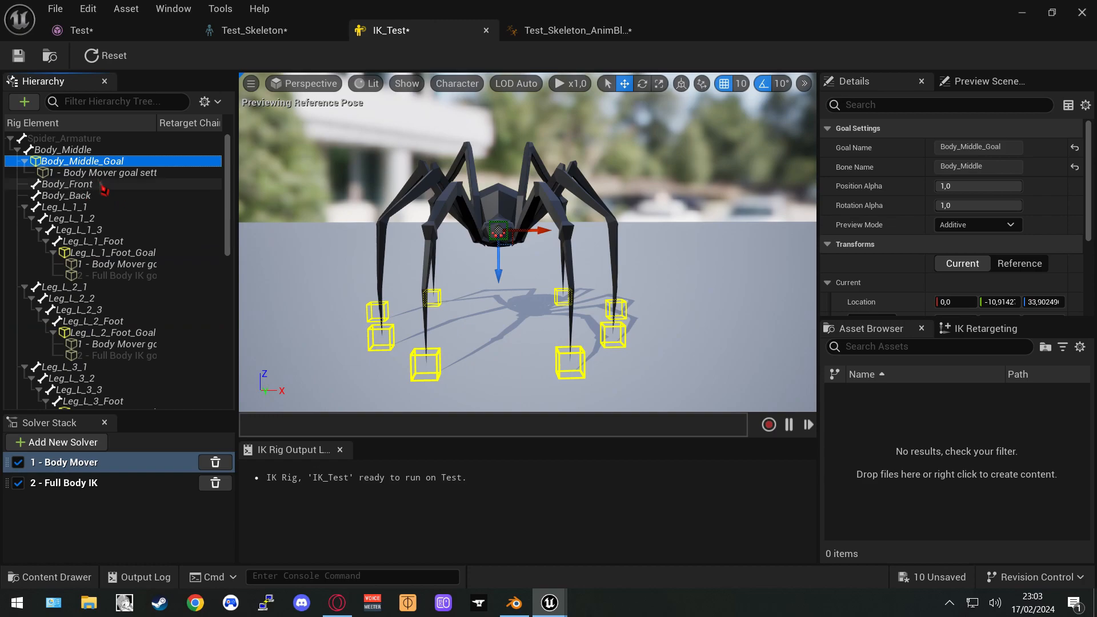
{"action": "left_click", "coordinate": [135, 252]}
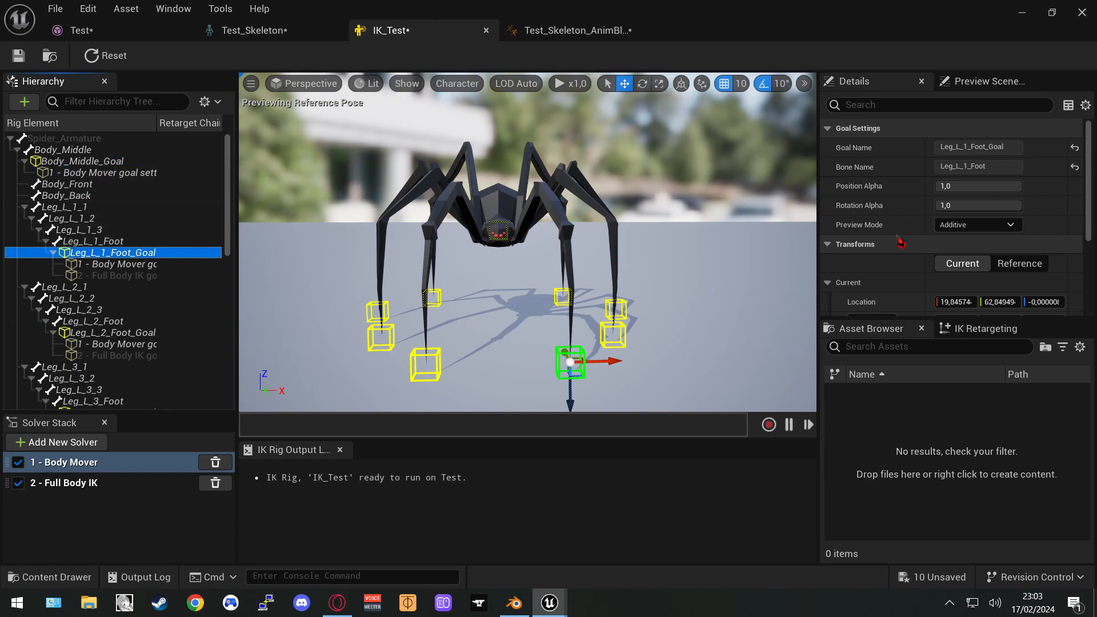
{"action": "scroll", "coordinate": [902, 225], "scroll_direction": "down", "scroll_amount": 1}
{"action": "scroll", "coordinate": [903, 224], "scroll_direction": "down", "scroll_amount": 2}
{"action": "scroll", "coordinate": [907, 222], "scroll_direction": "up", "scroll_amount": 2}
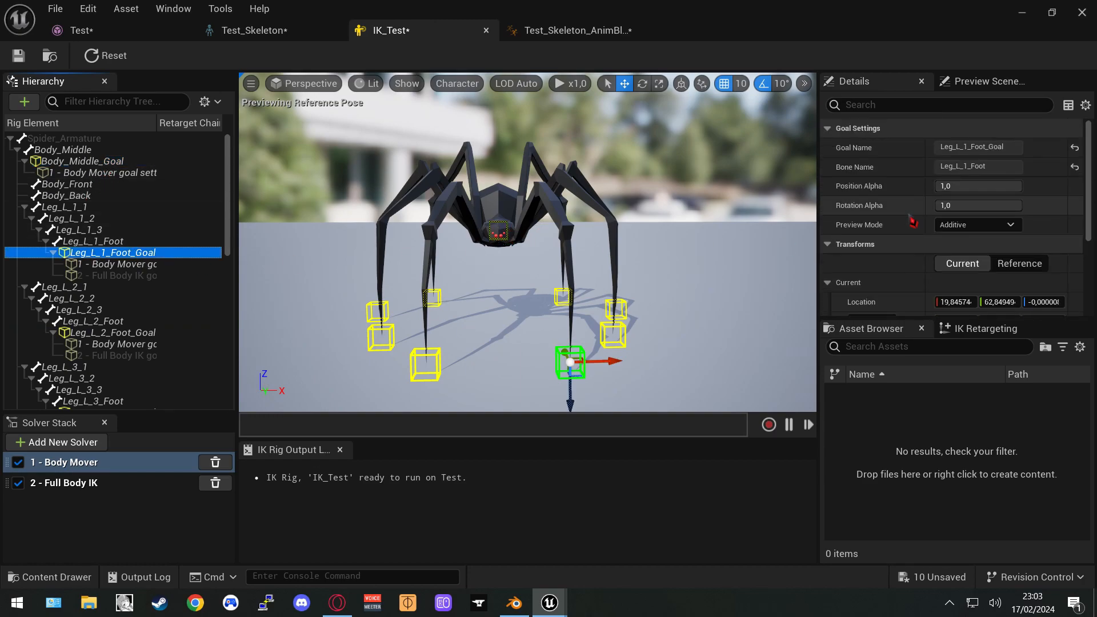
{"action": "scroll", "coordinate": [911, 222], "scroll_direction": "down", "scroll_amount": 2}
{"action": "scroll", "coordinate": [913, 222], "scroll_direction": "down", "scroll_amount": 3}
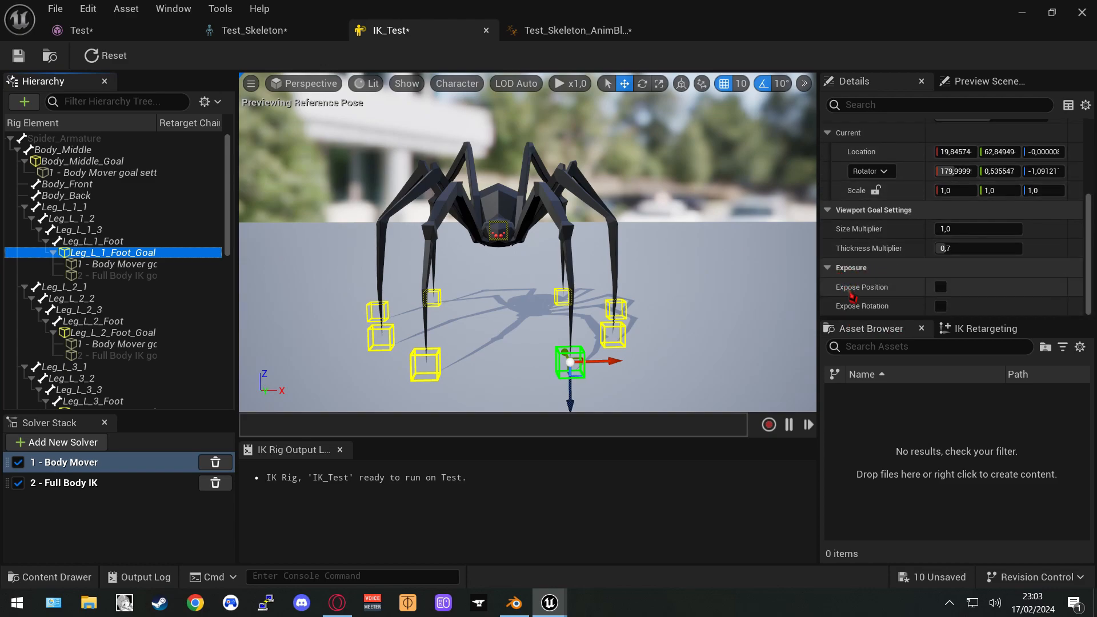
{"action": "left_click", "coordinate": [940, 287]}
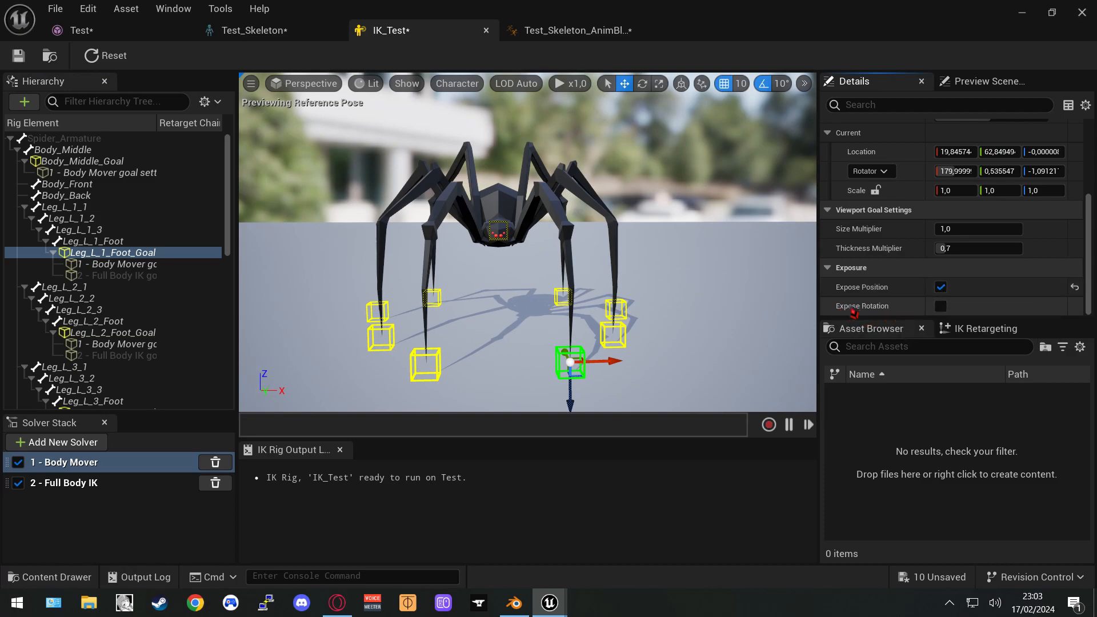
Examine Leg_L_1_Foot_Goal's rotation gizmo and its Preview Mode and exposure settings
{"action": "left_click", "coordinate": [642, 84]}
{"action": "left_click_drag", "start_coordinate": [530, 324], "coordinate": [646, 359]}
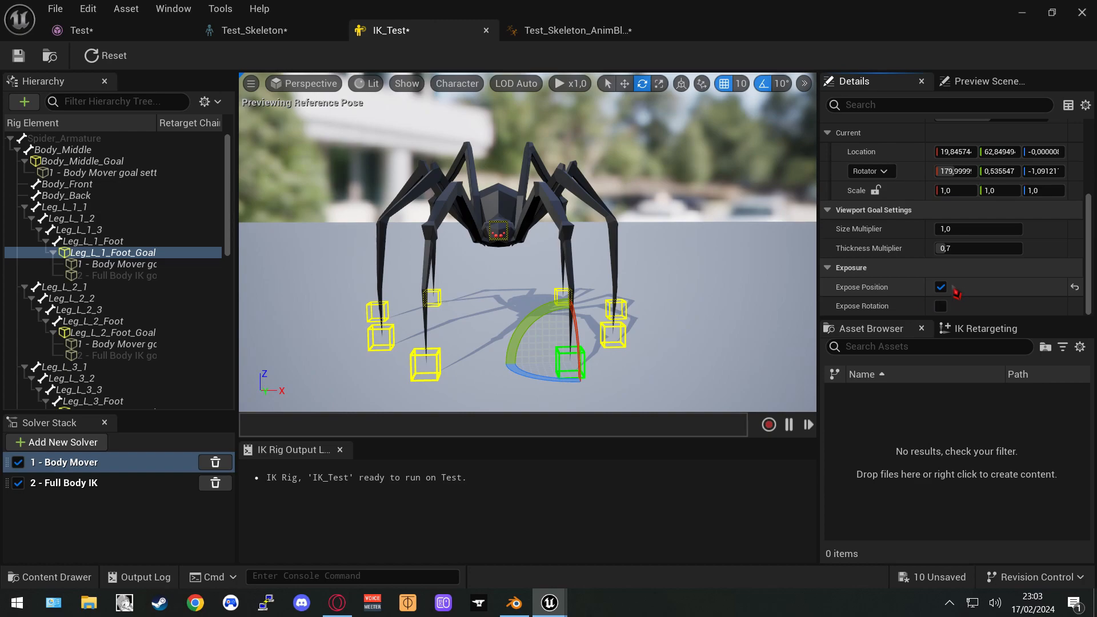
{"action": "scroll", "coordinate": [956, 293], "scroll_direction": "up", "scroll_amount": 5}
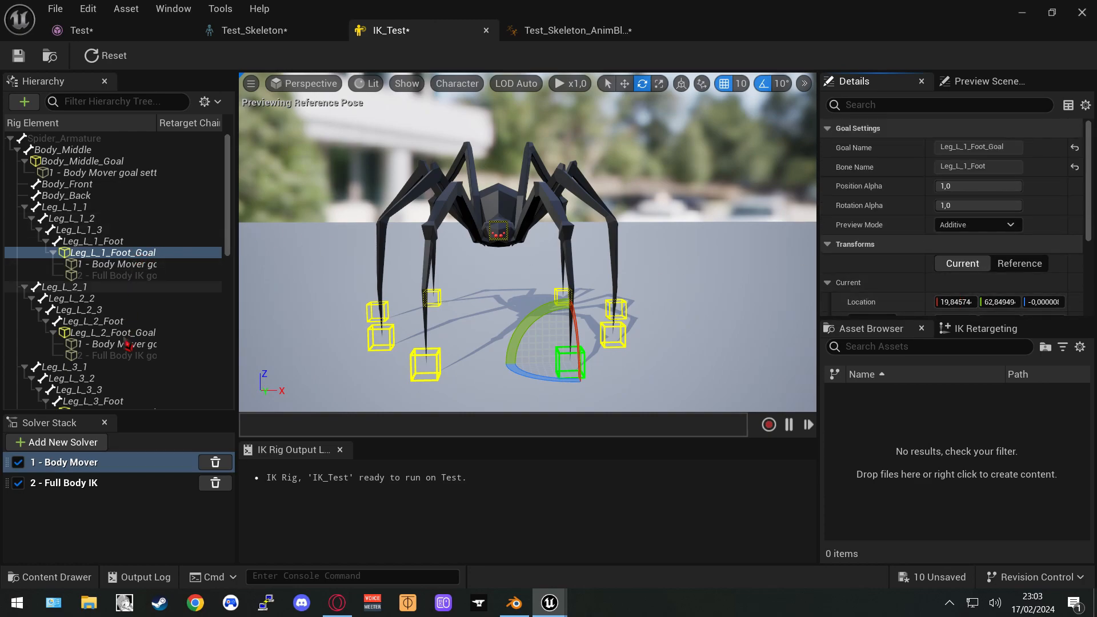
{"action": "left_click", "coordinate": [985, 226]}
{"action": "left_click", "coordinate": [991, 234]}
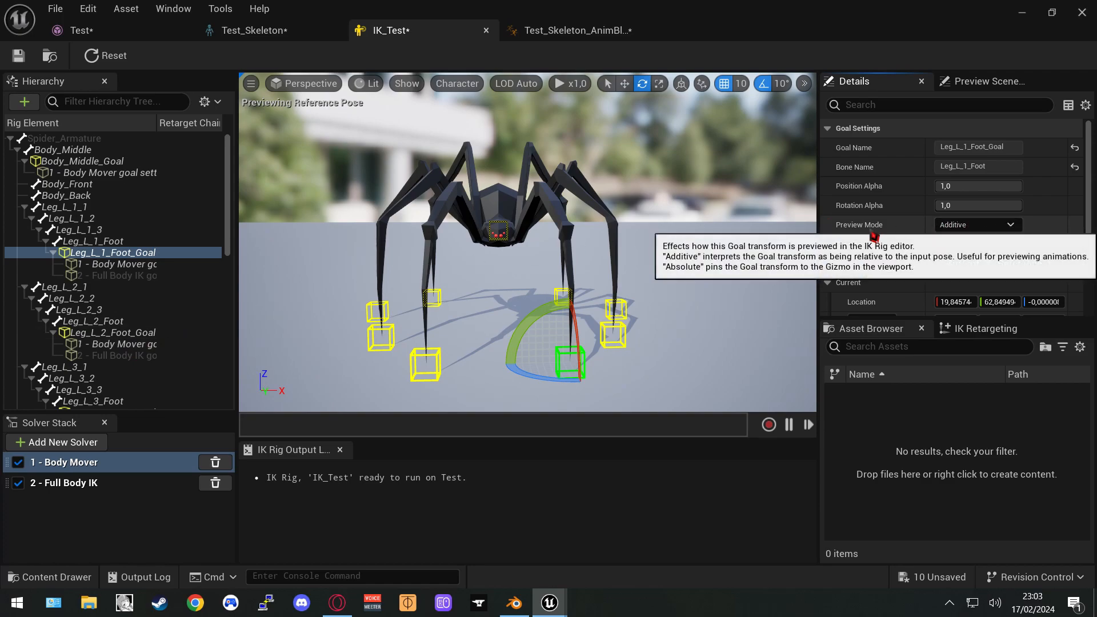
{"action": "scroll", "coordinate": [894, 282], "scroll_direction": "down", "scroll_amount": 3}
{"action": "scroll", "coordinate": [895, 284], "scroll_direction": "up", "scroll_amount": 3}
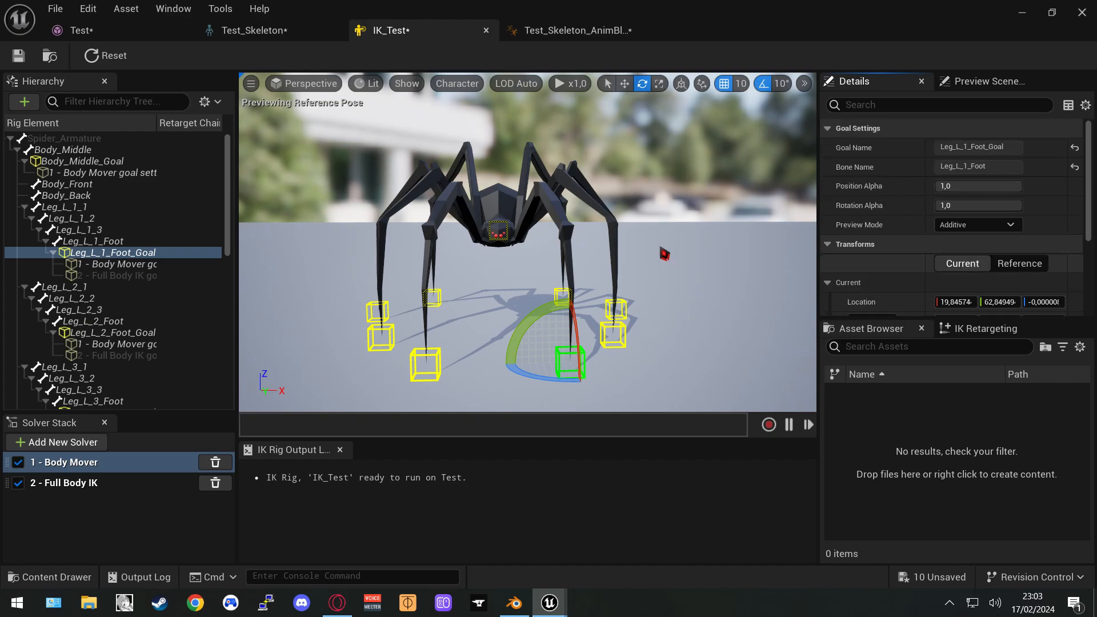
Enable Expose Position for the remaining left foot goals, Leg_L_2_Foot_Goal through Leg_L_4_Foot_Goal
{"action": "left_click", "coordinate": [135, 334]}
{"action": "scroll", "coordinate": [903, 268], "scroll_direction": "down", "scroll_amount": 3}
{"action": "left_click", "coordinate": [940, 287]}
{"action": "scroll", "coordinate": [154, 298], "scroll_direction": "down", "scroll_amount": 5}
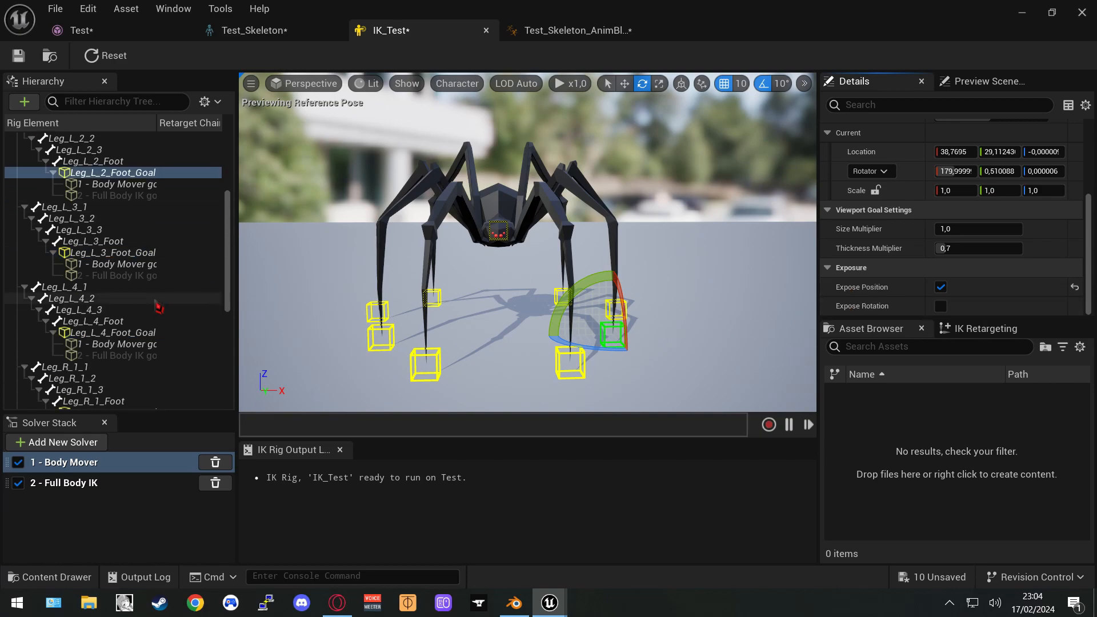
{"action": "left_click", "coordinate": [134, 253]}
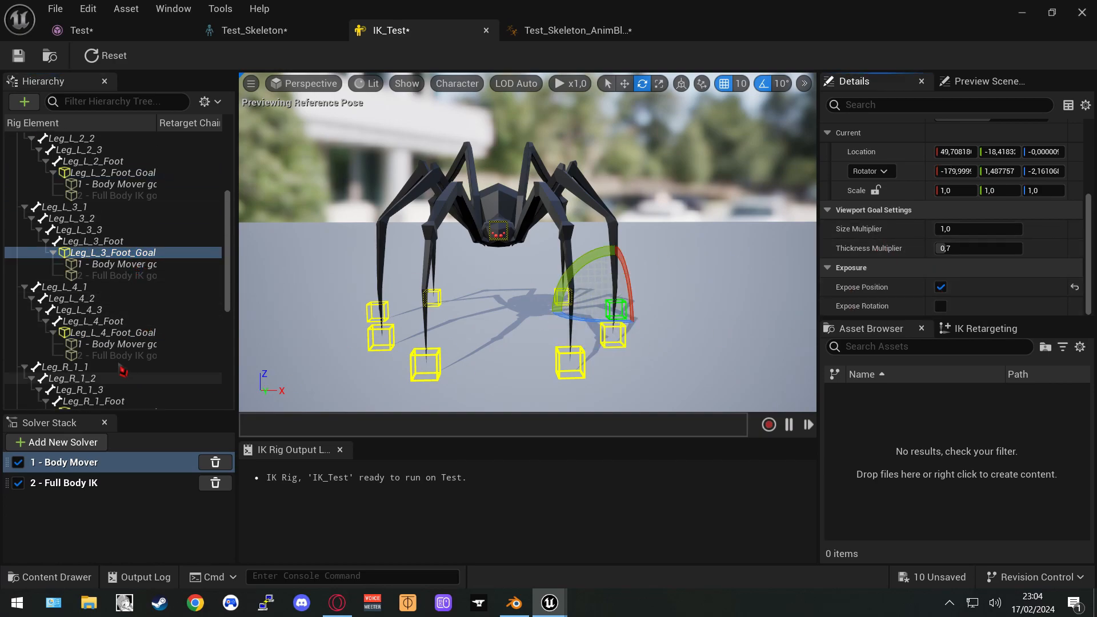
{"action": "left_click", "coordinate": [114, 332]}
{"action": "left_click", "coordinate": [940, 287]}
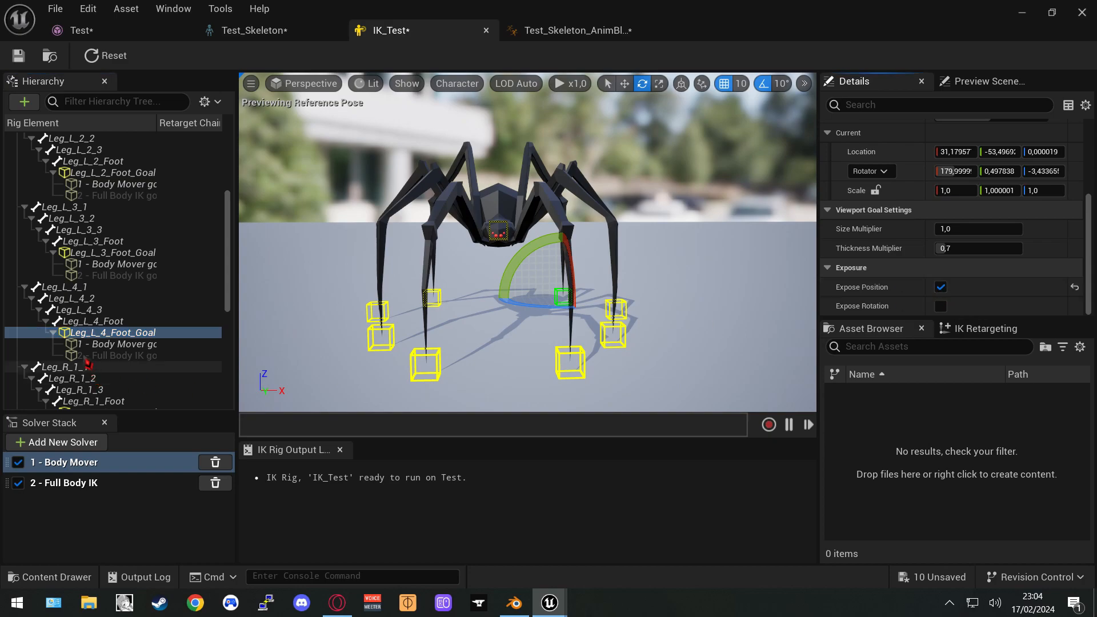
Enable Expose Position for the right foot goals, down to Leg_R_4_Foot_Goal
{"action": "scroll", "coordinate": [89, 365], "scroll_direction": "down", "scroll_amount": 4}
{"action": "left_click", "coordinate": [115, 355]}
{"action": "left_click", "coordinate": [941, 287]}
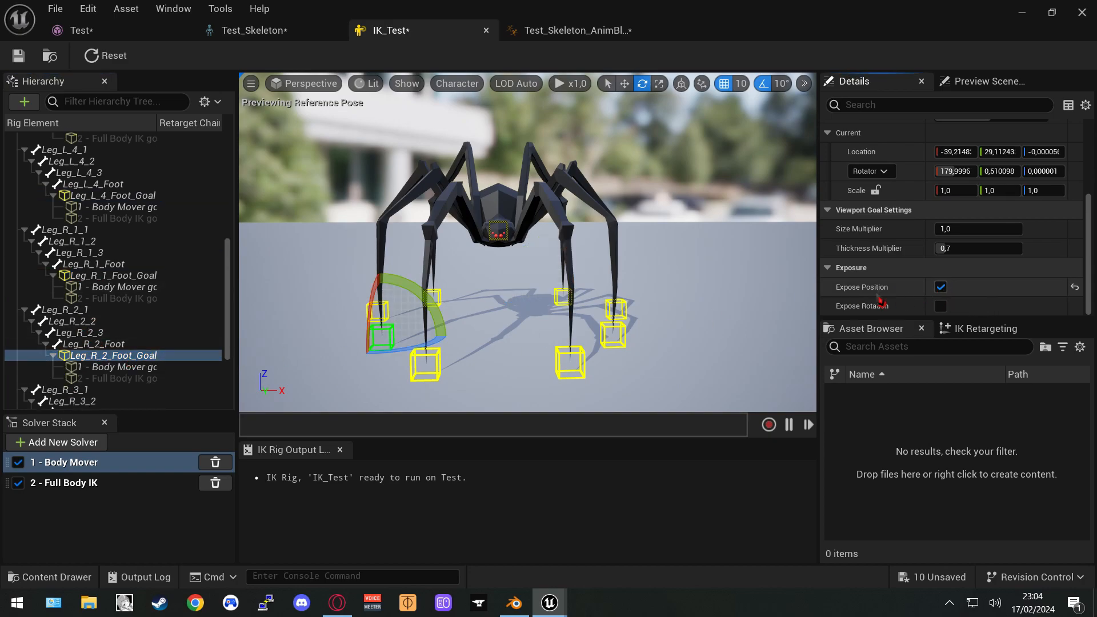
{"action": "scroll", "coordinate": [114, 319], "scroll_direction": "down", "scroll_amount": 3}
{"action": "left_click", "coordinate": [114, 321]}
{"action": "left_click", "coordinate": [940, 286]}
{"action": "scroll", "coordinate": [244, 345], "scroll_direction": "down", "scroll_amount": 3}
{"action": "scroll", "coordinate": [171, 366], "scroll_direction": "down", "scroll_amount": 2}
{"action": "left_click", "coordinate": [152, 384]}
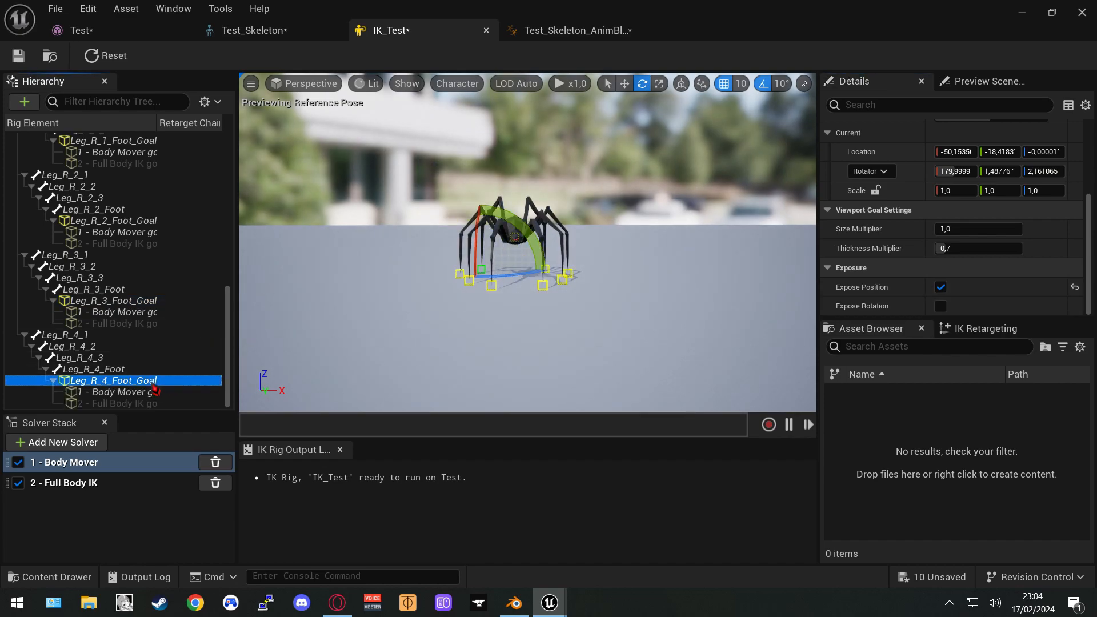
{"action": "left_click", "coordinate": [940, 287]}
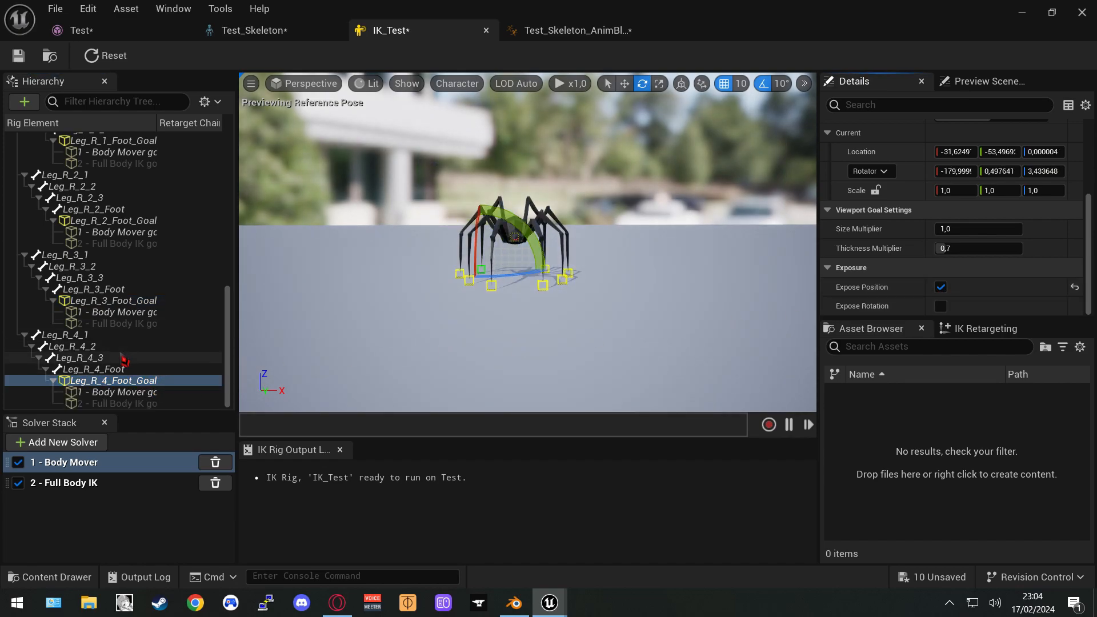
Enable Expose Position for Body_Middle_Goal and return to the Anim Blueprint's AnimGraph
{"action": "scroll", "coordinate": [125, 357], "scroll_direction": "up", "scroll_amount": 10}
{"action": "left_click", "coordinate": [86, 161]}
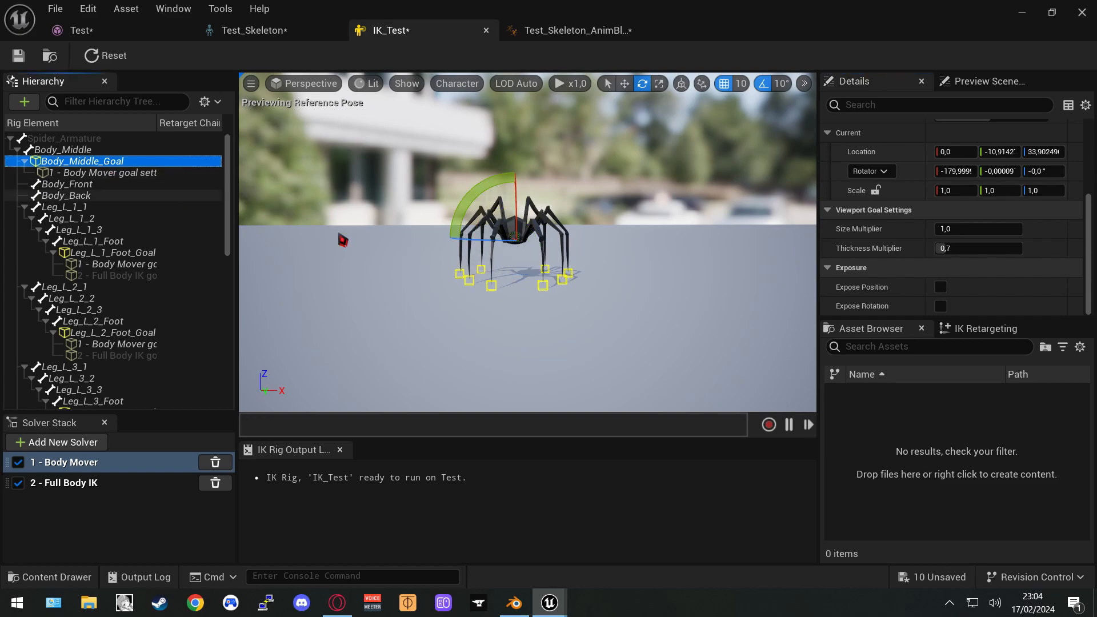
{"action": "key", "text": "f"}
{"action": "scroll", "coordinate": [485, 225], "scroll_direction": "down", "scroll_amount": 3}
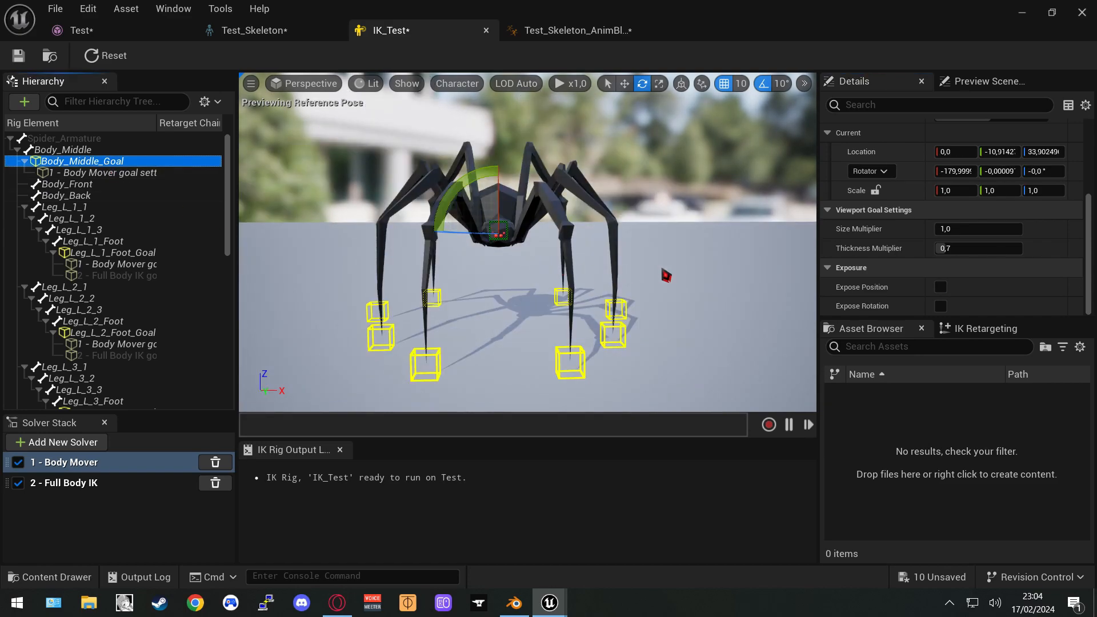
{"action": "left_click", "coordinate": [940, 287]}
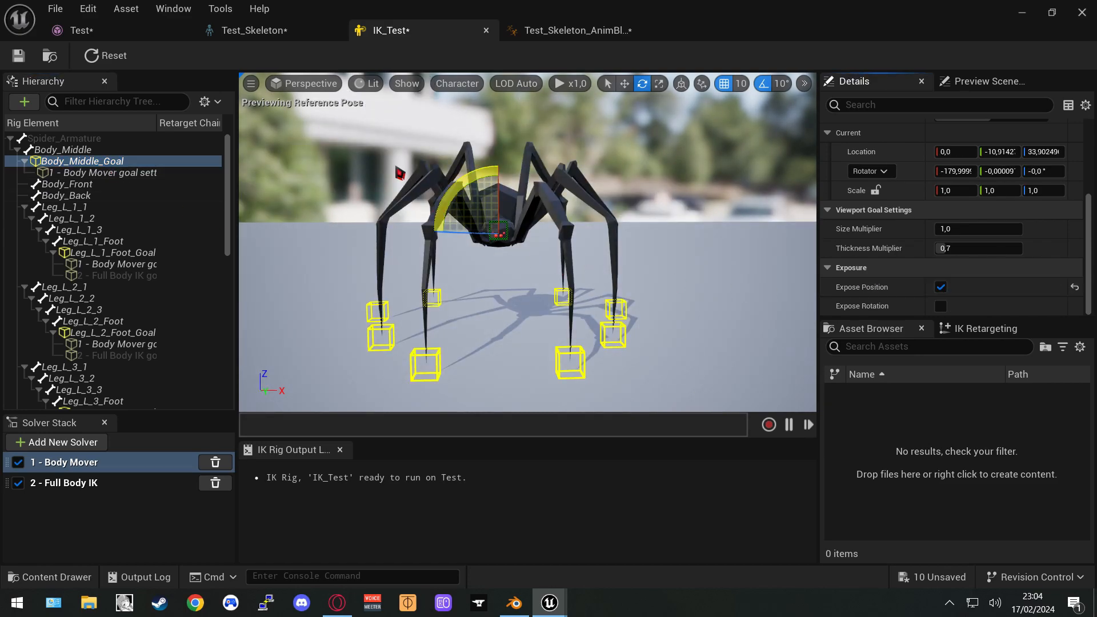
{"action": "left_click", "coordinate": [548, 31]}
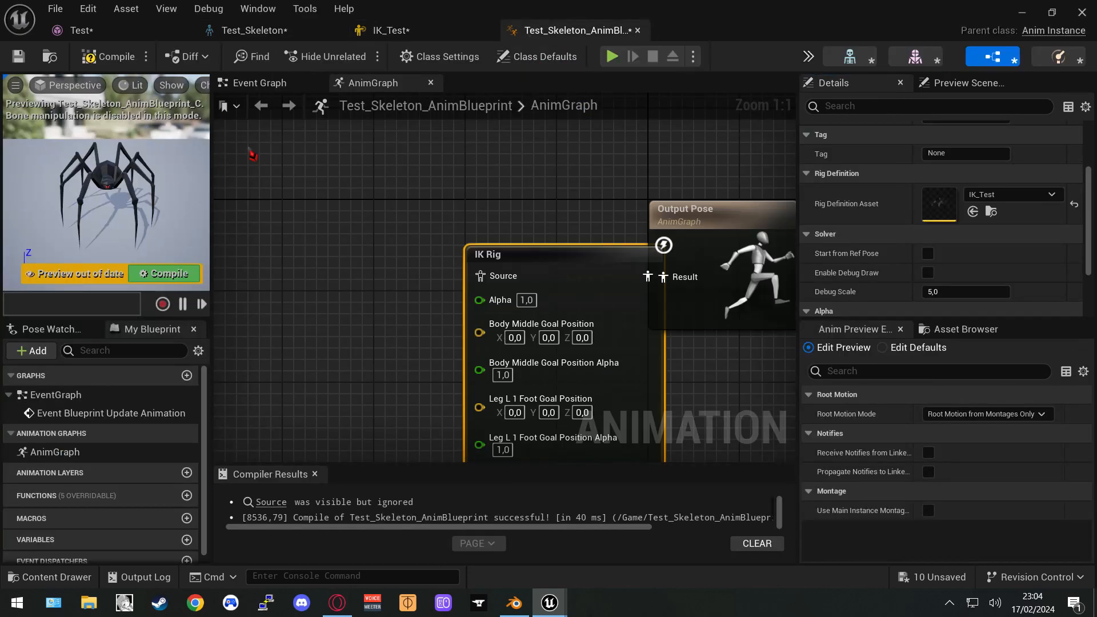
Move the IK Rig node clear of the overlapping Output Pose node and compile the Anim Blueprint
{"action": "right_click_drag", "start_coordinate": [428, 304], "coordinate": [519, 215]}
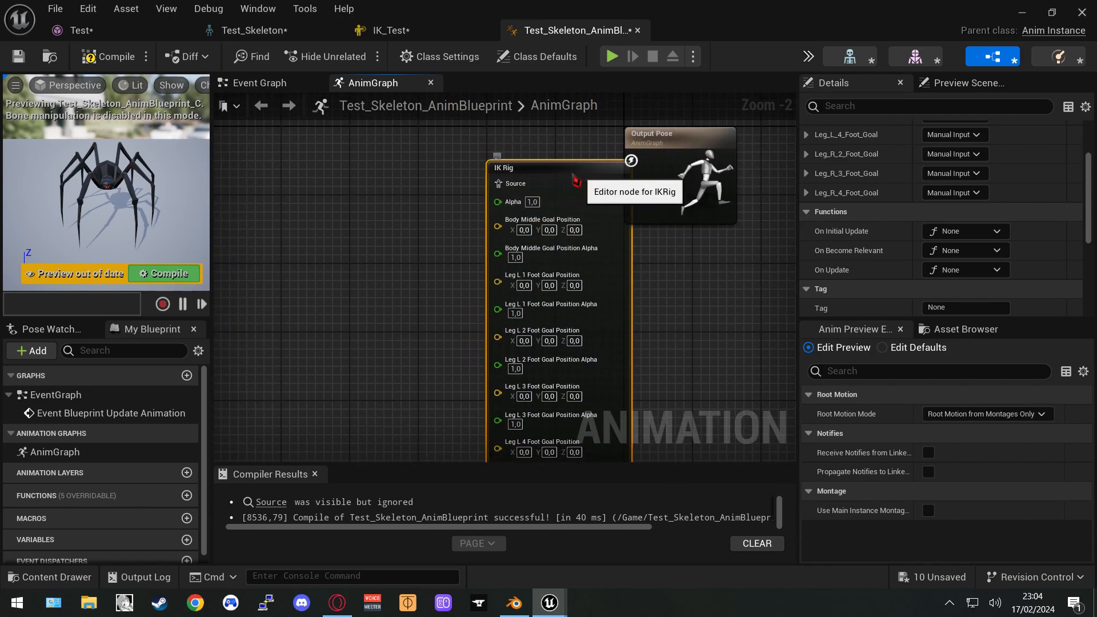
{"action": "left_click_drag", "start_coordinate": [578, 177], "coordinate": [502, 151]}
{"action": "right_click_drag", "start_coordinate": [343, 186], "coordinate": [411, 232]}
{"action": "left_click_drag", "start_coordinate": [556, 196], "coordinate": [540, 183]}
{"action": "right_click_drag", "start_coordinate": [373, 210], "coordinate": [458, 221]}
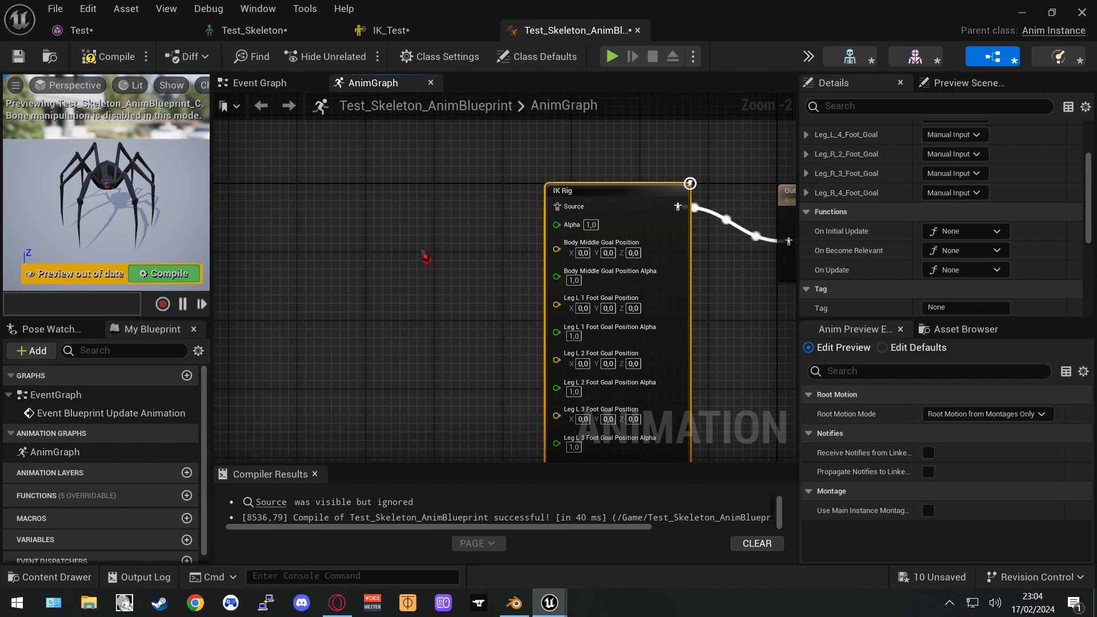
{"action": "left_click", "coordinate": [171, 275]}
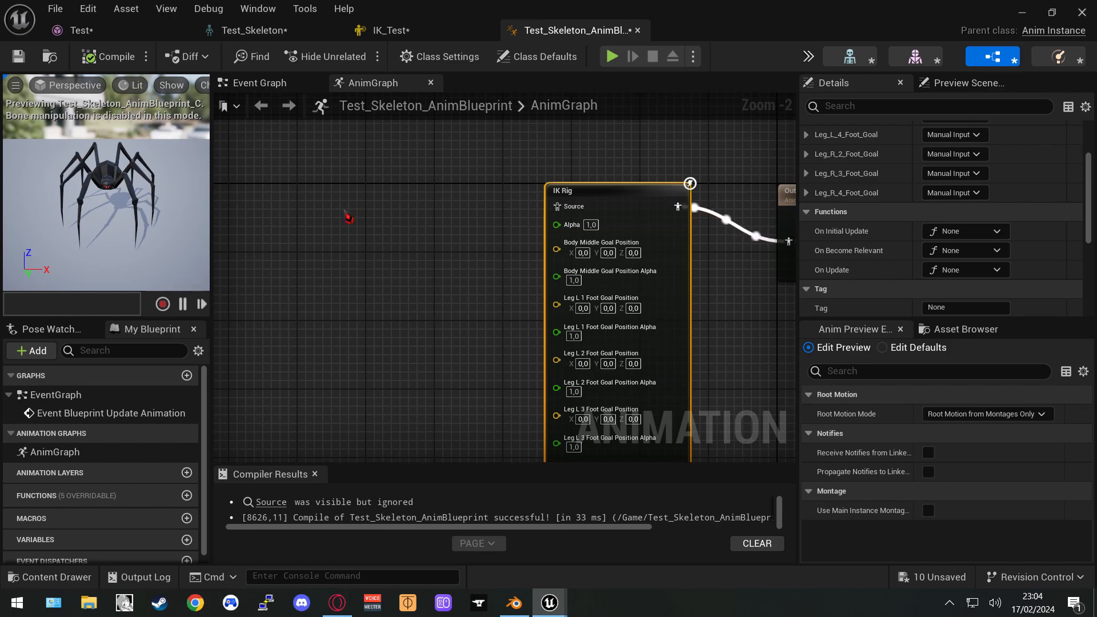
{"action": "right_click_drag", "start_coordinate": [347, 214], "coordinate": [358, 194]}
{"action": "right_click", "coordinate": [354, 216]}
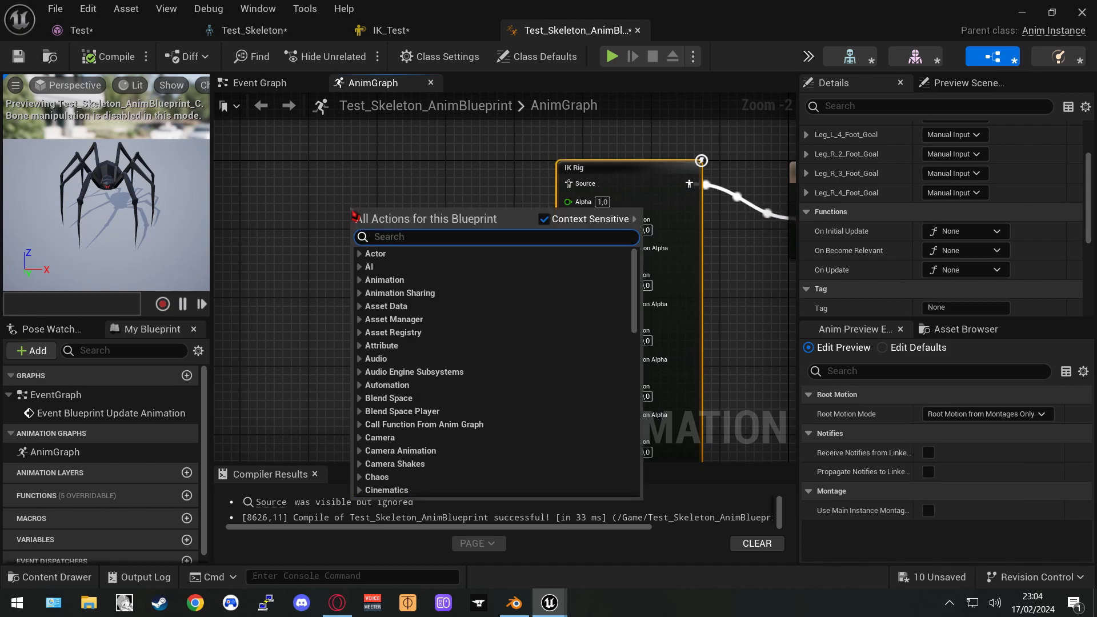
{"action": "type", "text": "sin"}
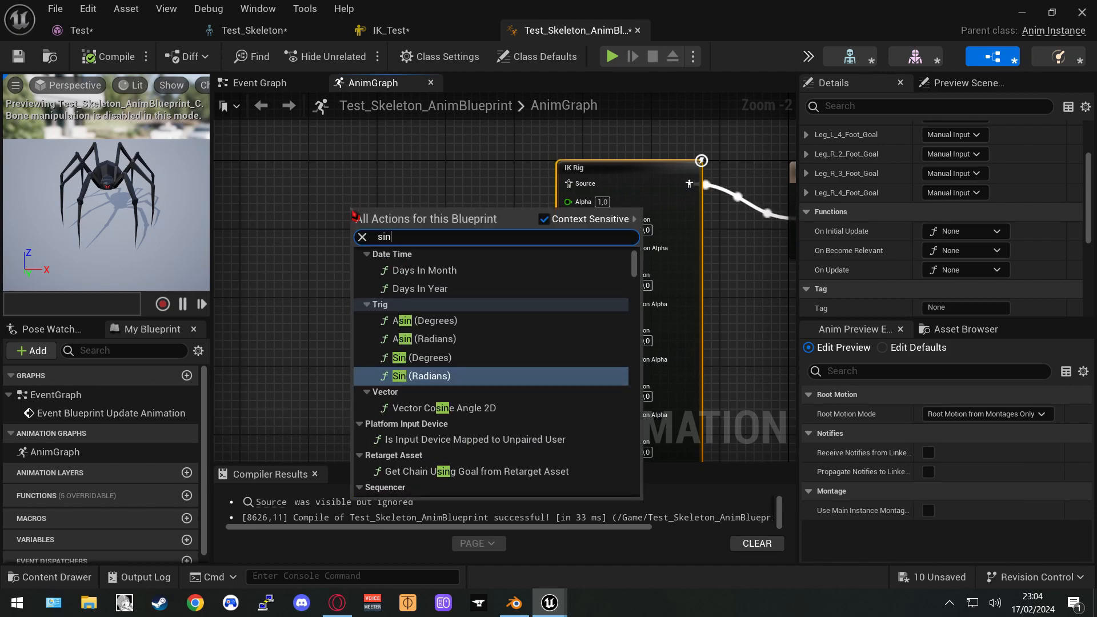
{"action": "left_click", "coordinate": [334, 205]}
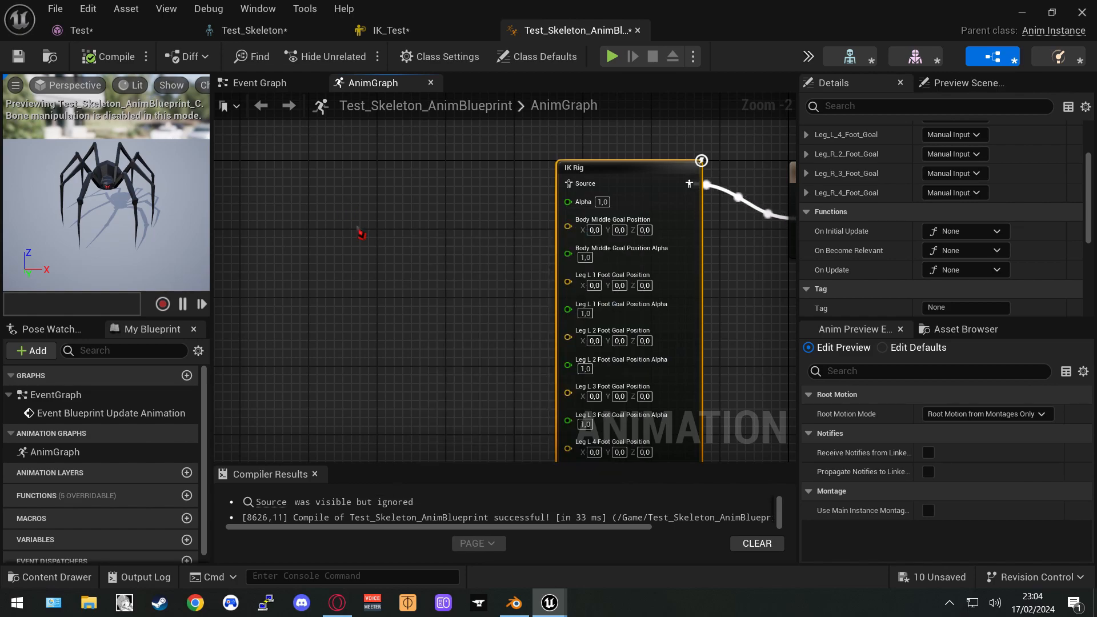
{"action": "right_click_drag", "start_coordinate": [465, 252], "coordinate": [384, 245]}
{"action": "scroll", "coordinate": [384, 245], "scroll_direction": "down", "scroll_amount": 2}
{"action": "right_click_drag", "start_coordinate": [440, 282], "coordinate": [444, 228]}
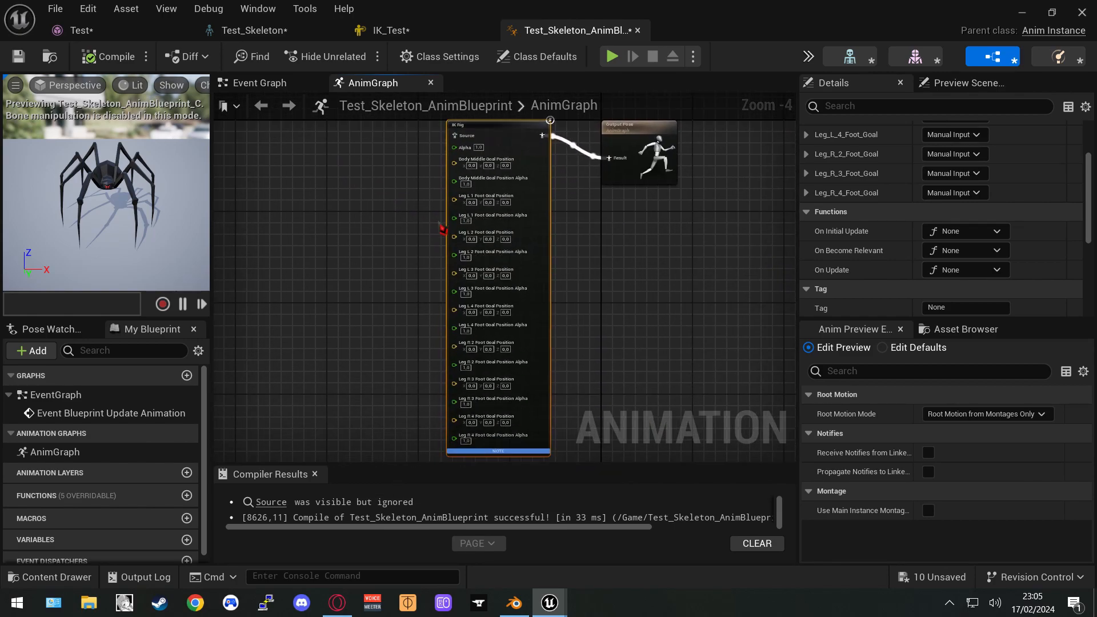
{"action": "right_click", "coordinate": [425, 224]}
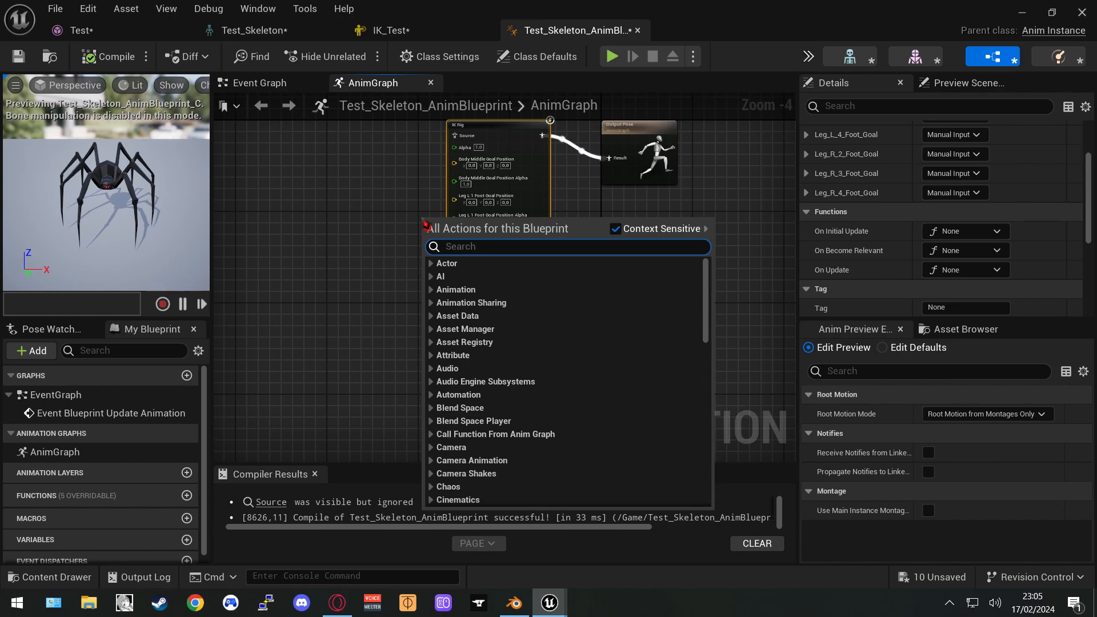
{"action": "left_click", "coordinate": [419, 231]}
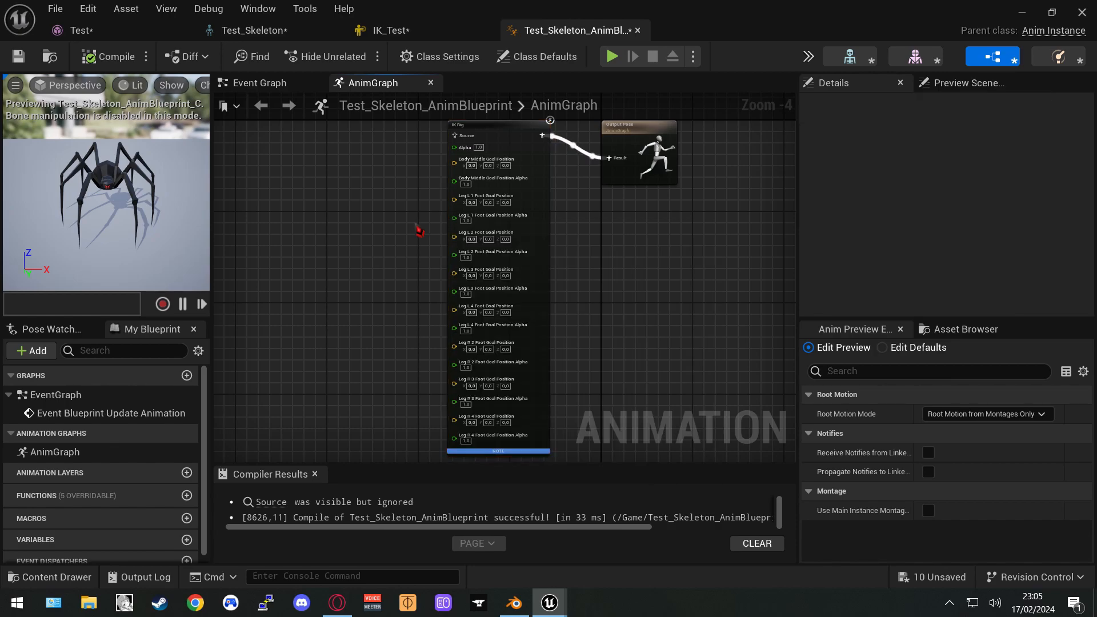
Examine the IK Rig node's exposed body and foot goal position and alpha inputs, from Body Middle down to Leg R 4
{"action": "right_click_drag", "start_coordinate": [416, 216], "coordinate": [437, 234]}
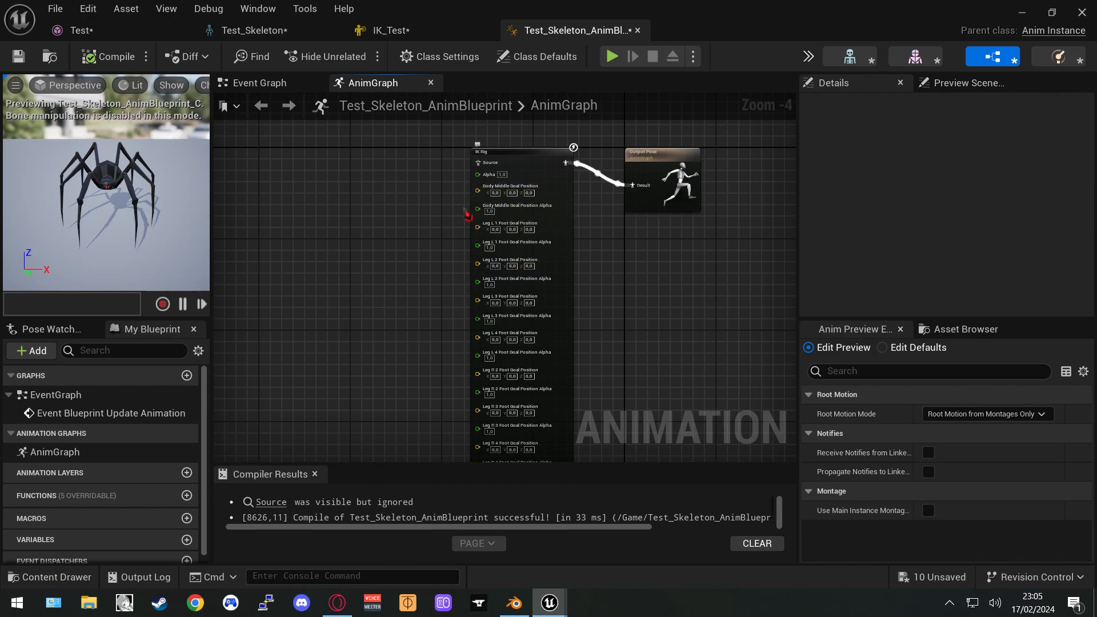
{"action": "right_click_drag", "start_coordinate": [428, 374], "coordinate": [429, 291]}
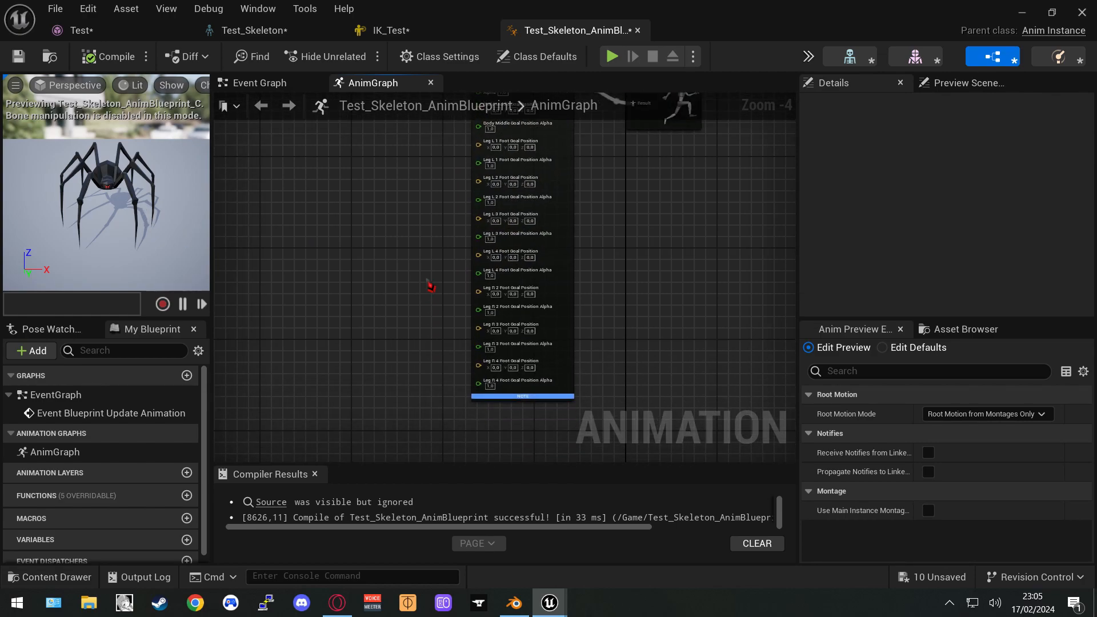
{"action": "right_click_drag", "start_coordinate": [433, 218], "coordinate": [438, 241]}
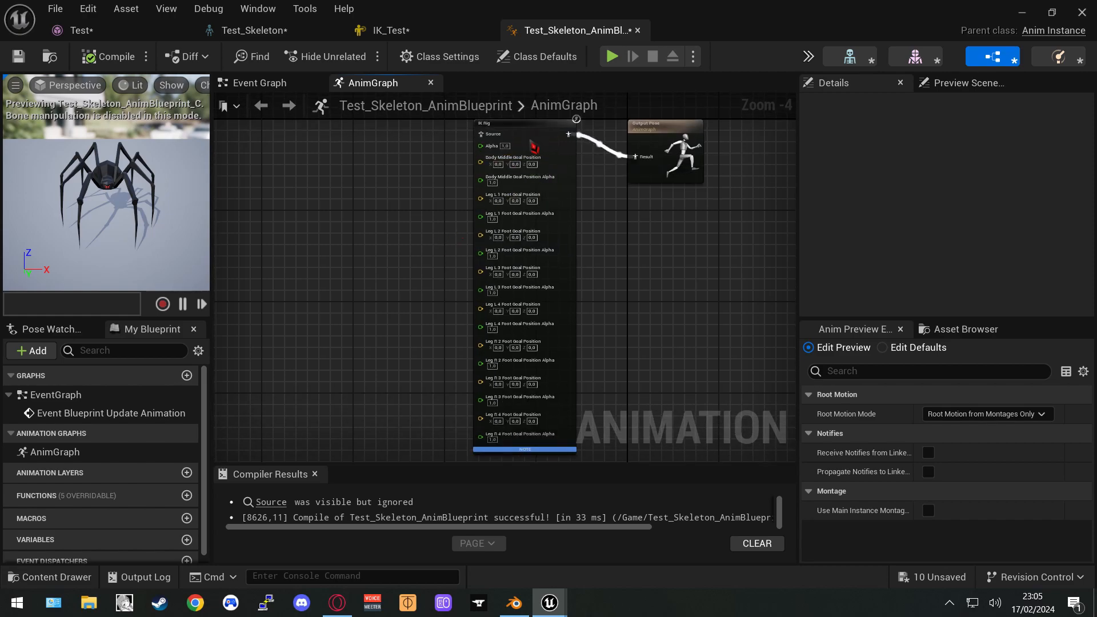
{"action": "right_click_drag", "start_coordinate": [612, 149], "coordinate": [607, 156]}
{"action": "right_click_drag", "start_coordinate": [405, 287], "coordinate": [405, 249]}
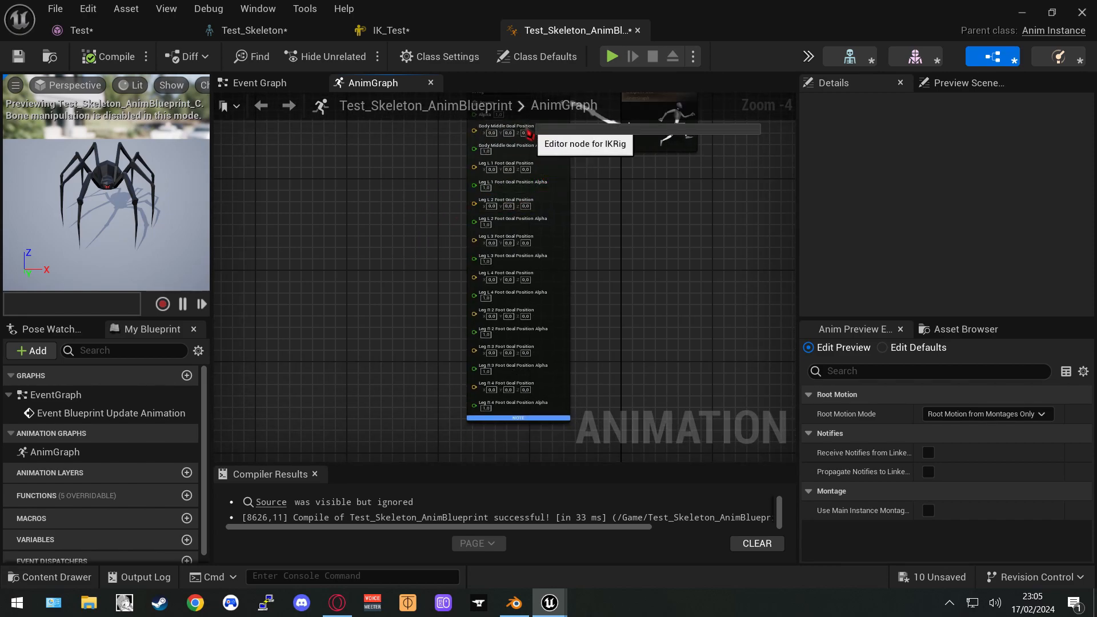
{"action": "right_click_drag", "start_coordinate": [604, 298], "coordinate": [612, 338]}
{"action": "right_click_drag", "start_coordinate": [339, 350], "coordinate": [365, 310]}
{"action": "scroll", "coordinate": [344, 323], "scroll_direction": "down", "scroll_amount": 1}
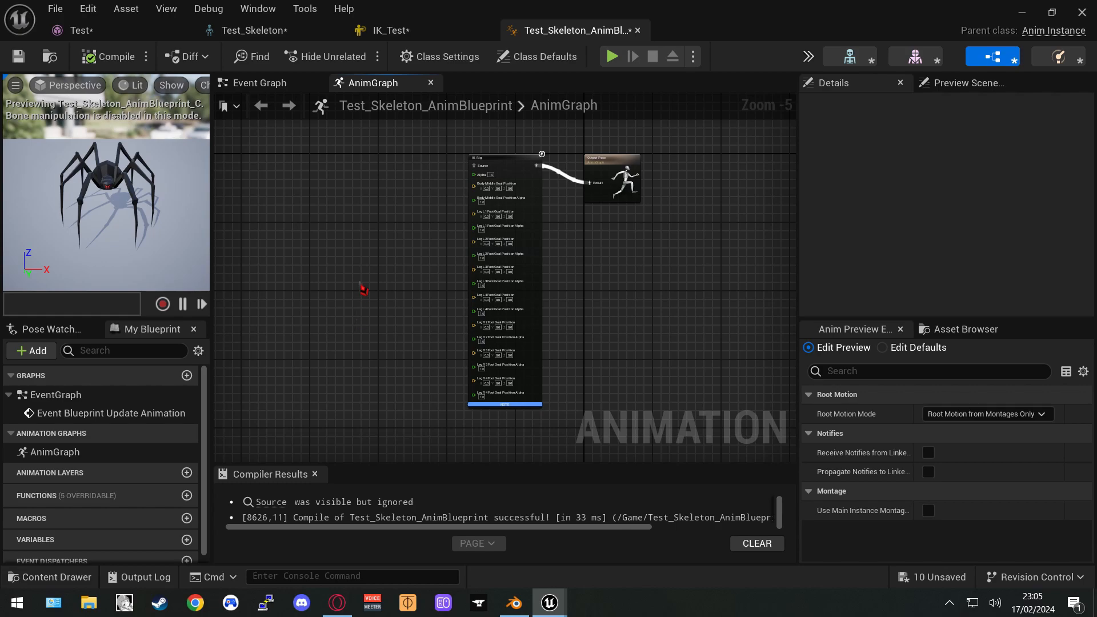